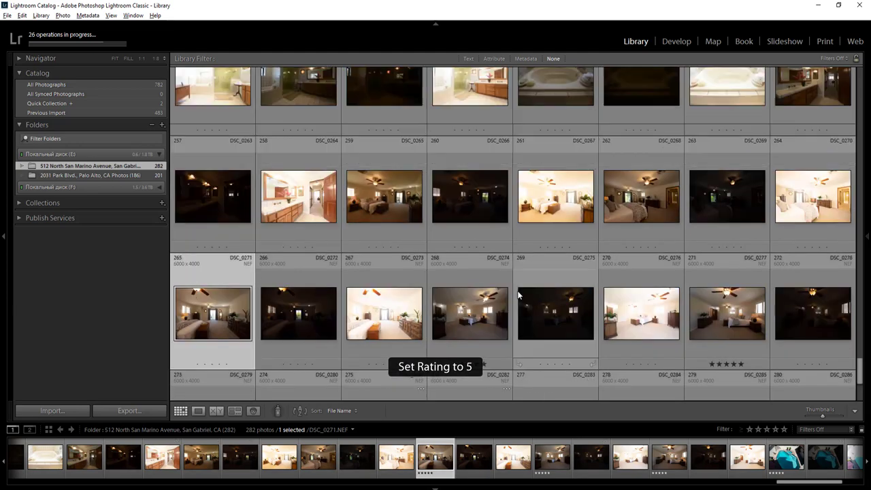
- Check bedroom photo DSC_0271 enlarged, and rate bedroom photos DSC_0272 and DSC_0268 five stars
double_click(215, 318)
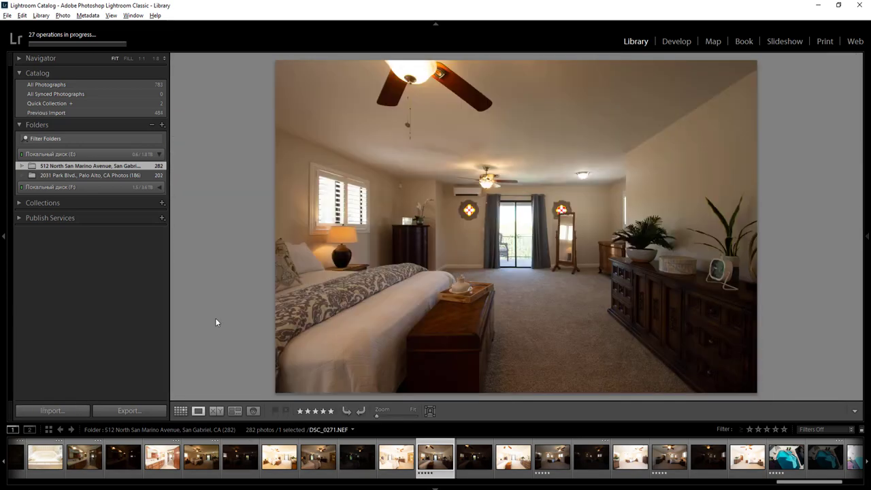
key("g")
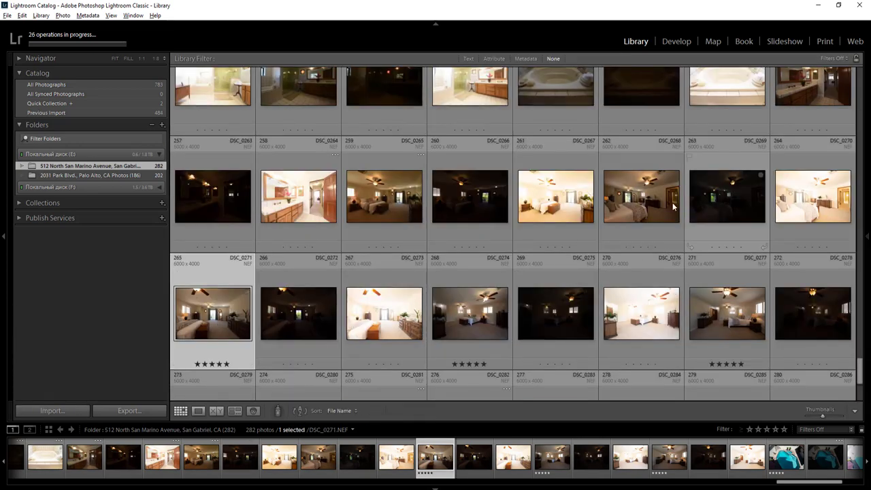
left_click(674, 206)
left_click(295, 333)
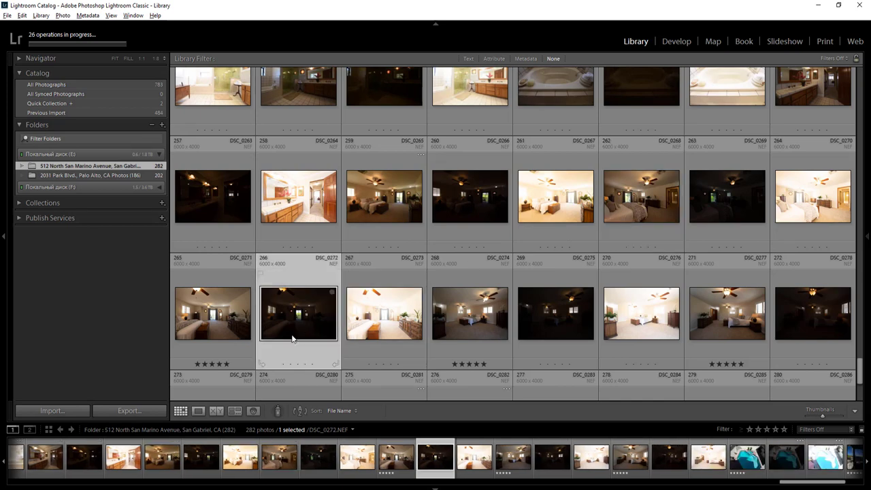
key("5")
left_click(639, 204)
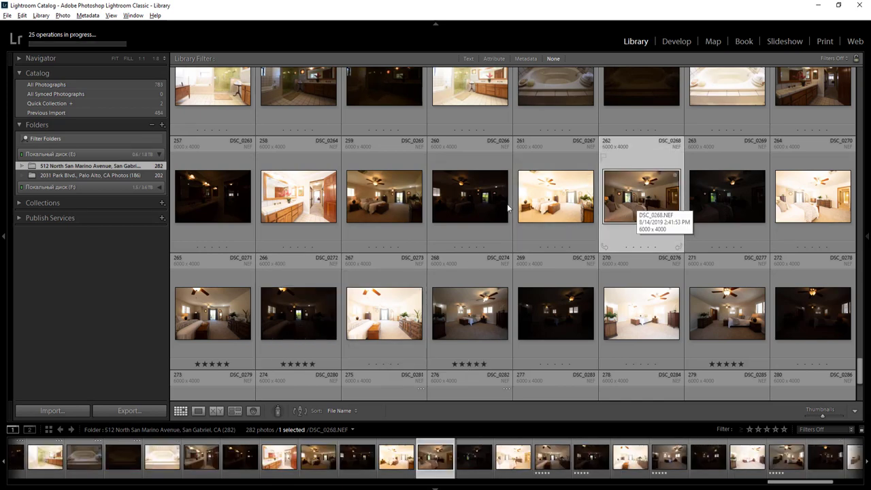
key("5")
- Merge the bedroom exposures DSC_0265 and DSC_0267 to HDR, leaving out the dark frame between them
left_click(387, 204)
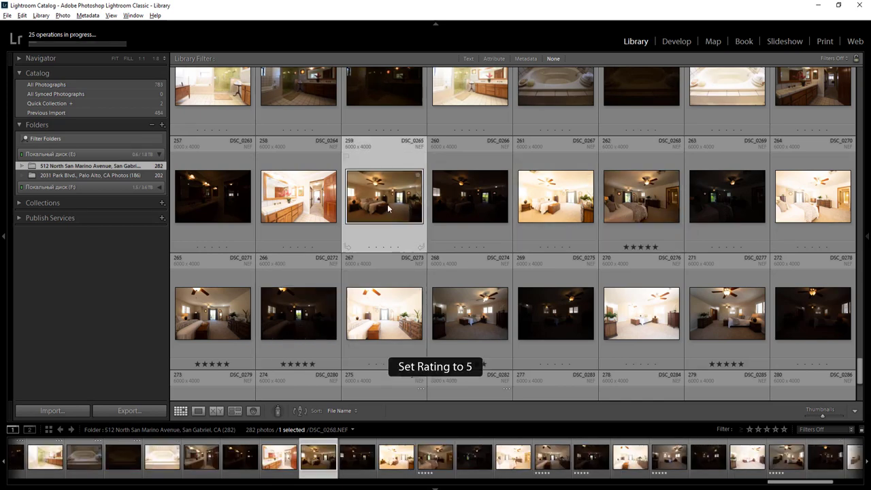
left_click(555, 197, "ctrl")
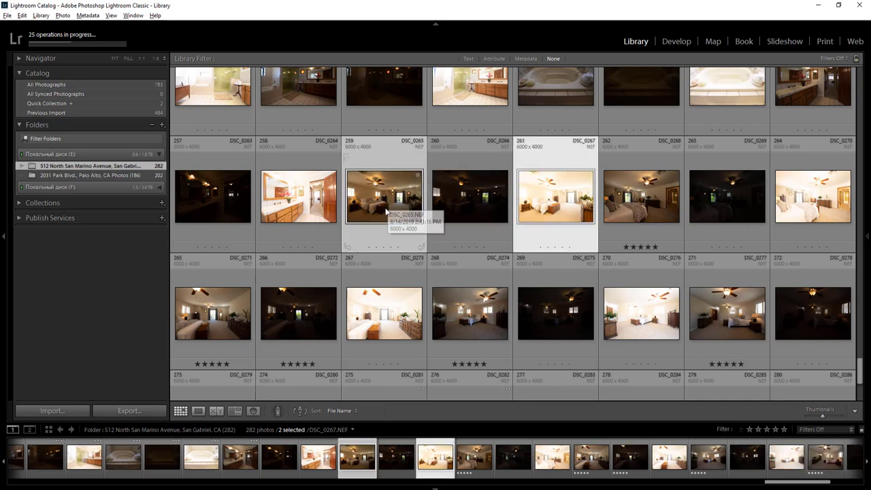
key("ctrl+shift+h")
- Select the bathroom vanity exposures DSC_0264 and DSC_0262 together for HDR merging
scroll(590, 241, "up", 2)
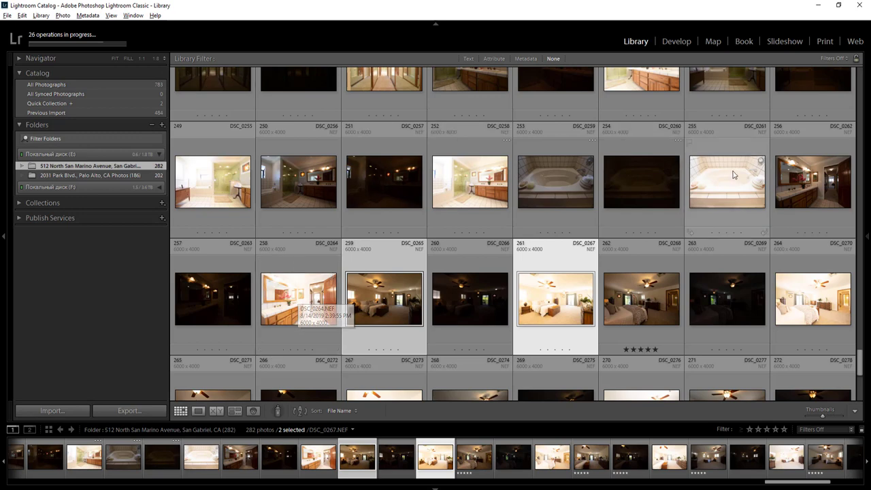
left_click(296, 308)
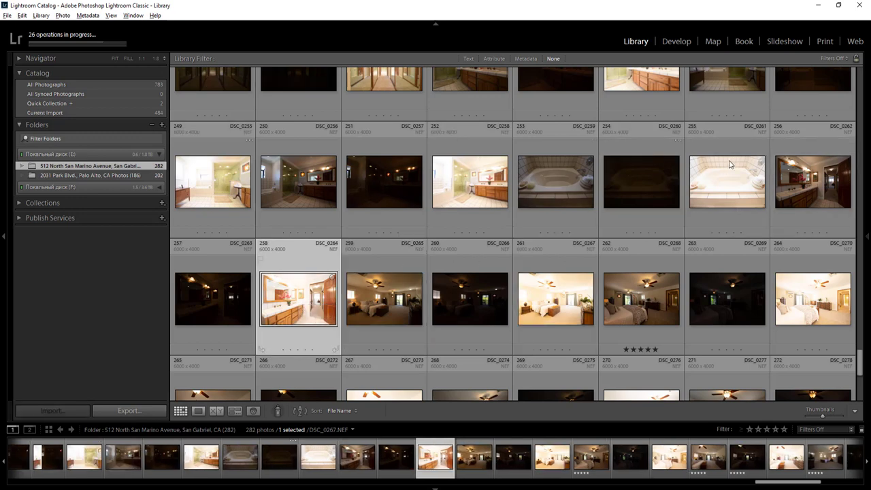
left_click(784, 182, "ctrl")
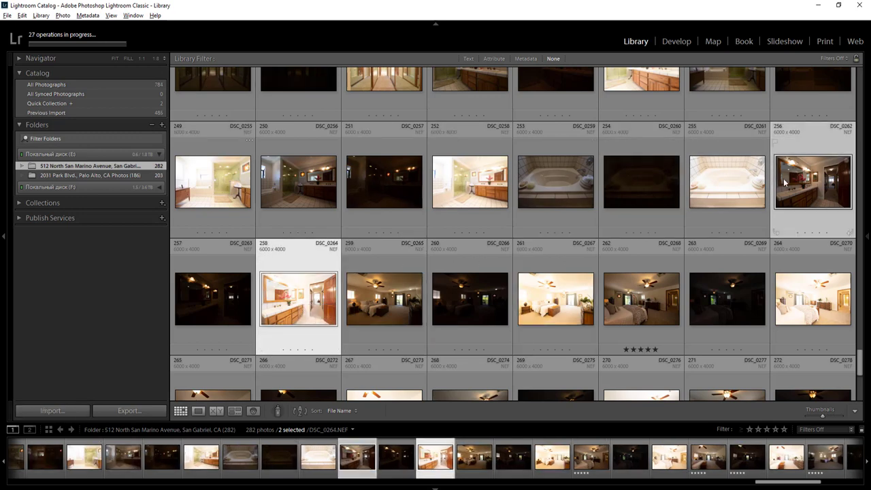
- Merge the bathtub exposures DSC_0259 and DSC_0261 to HDR without the dark middle frame
left_click(555, 194)
left_click(720, 184)
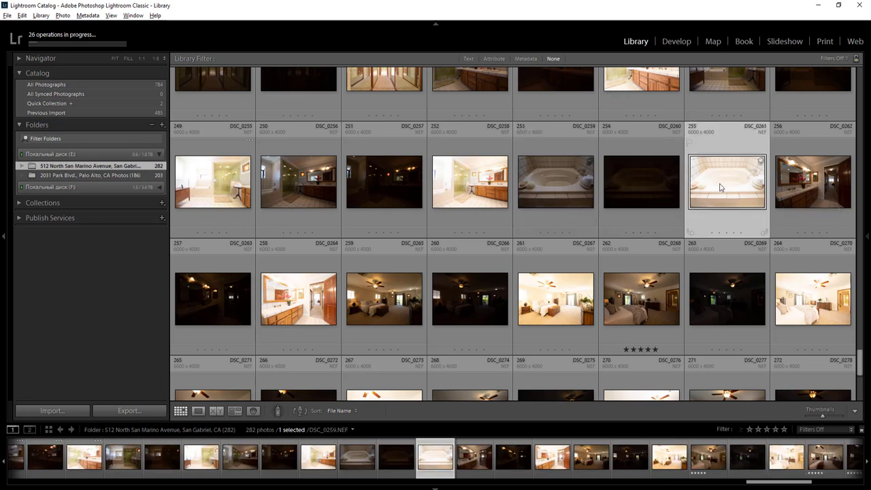
left_click(493, 182, "ctrl")
left_click(482, 200, "ctrl")
left_click(560, 187, "ctrl")
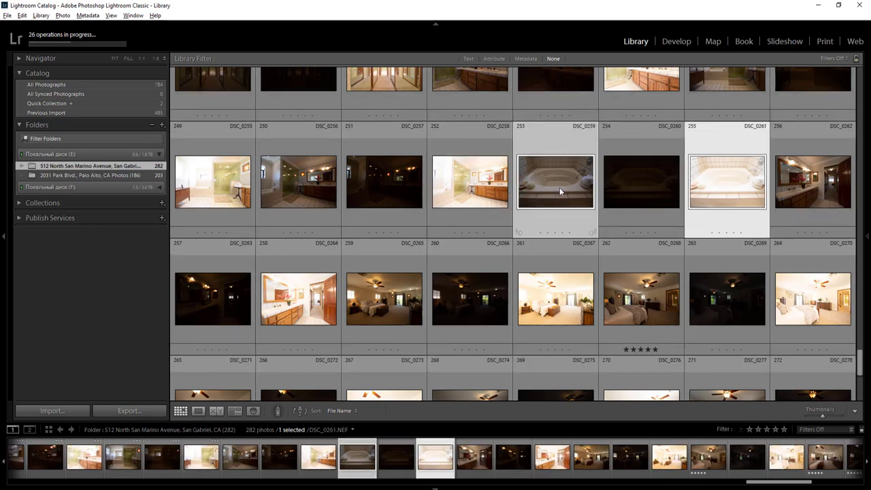
key("ctrl+shift+h")
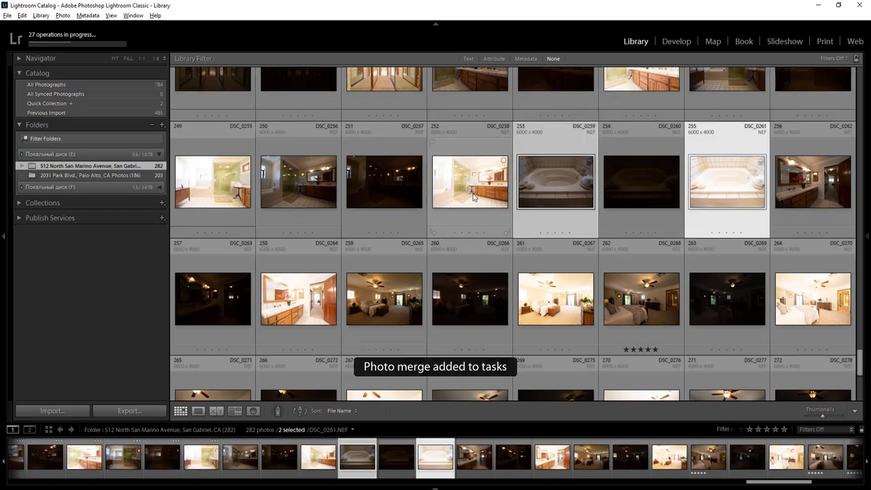
- Merge the shower and vanity exposures DSC_0256 and DSC_0258 to HDR
left_click(475, 197)
left_click(324, 201, "ctrl")
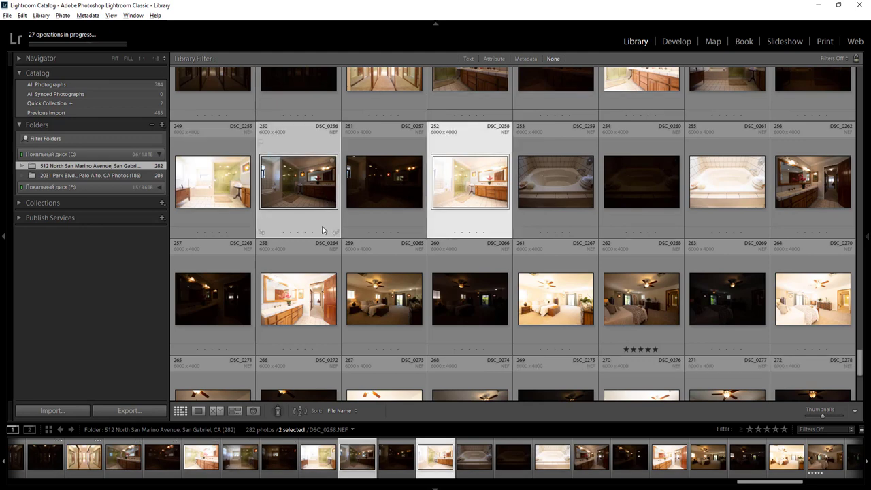
key("ctrl+shift+h")
- Check bathroom photo DSC_0253 enlarged, and merge the three exposures DSC_0253 through DSC_0255 to HDR
scroll(448, 226, "up", 2)
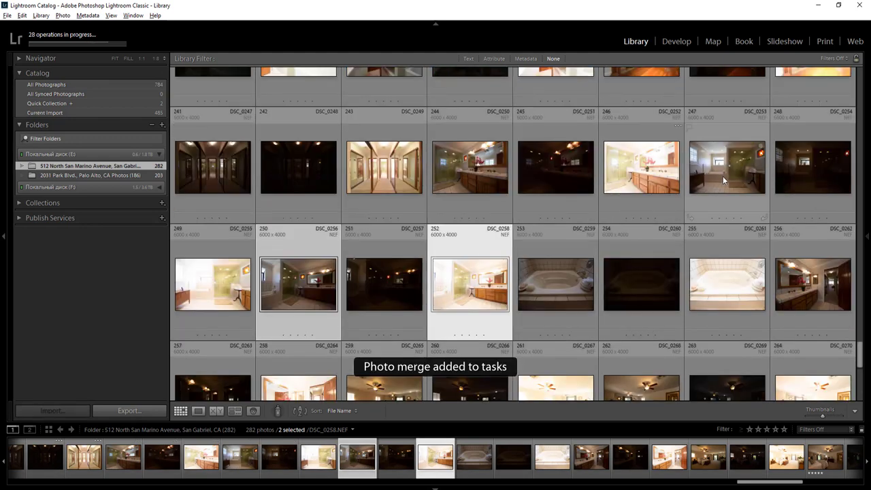
left_click(753, 164)
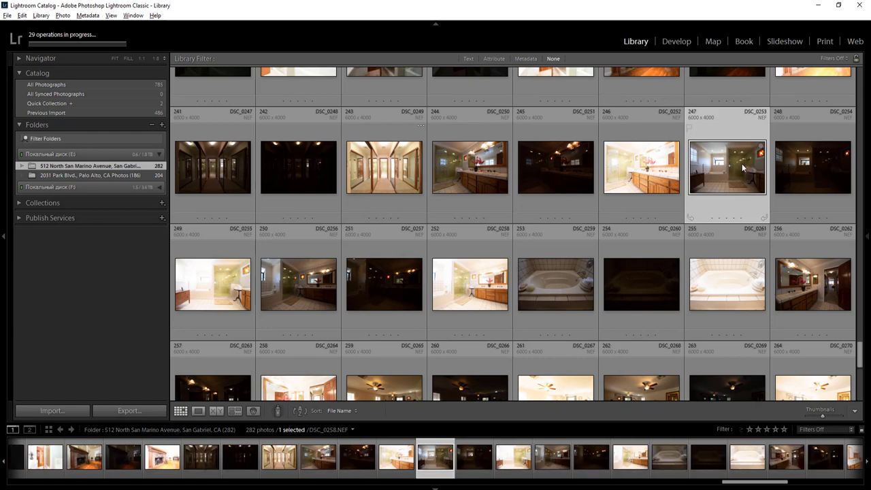
double_click(742, 165)
double_click(740, 161)
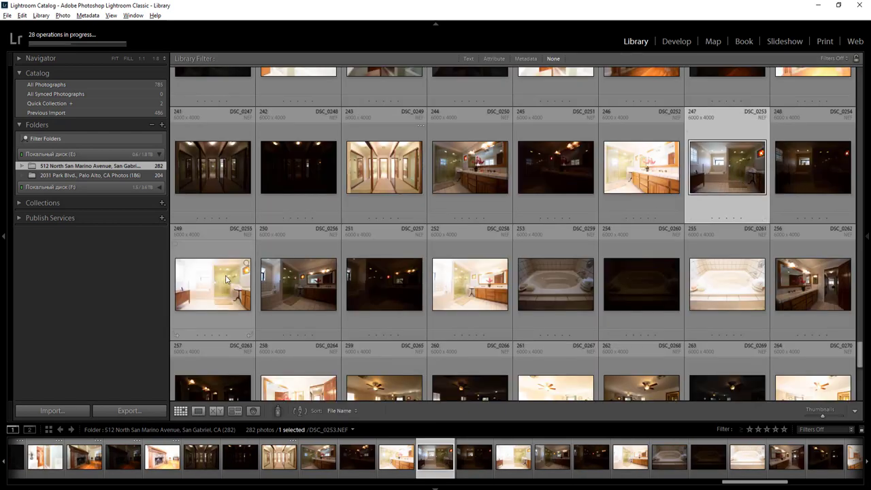
left_click(225, 275)
left_click(706, 165, "shift")
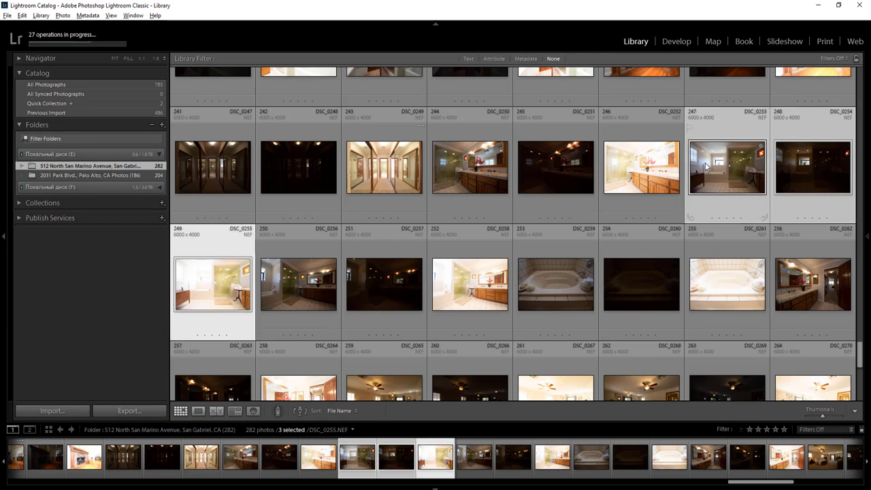
key("ctrl+shift+h")
- Rate the bathroom vanity photo DSC_0250 five stars
left_click(640, 166)
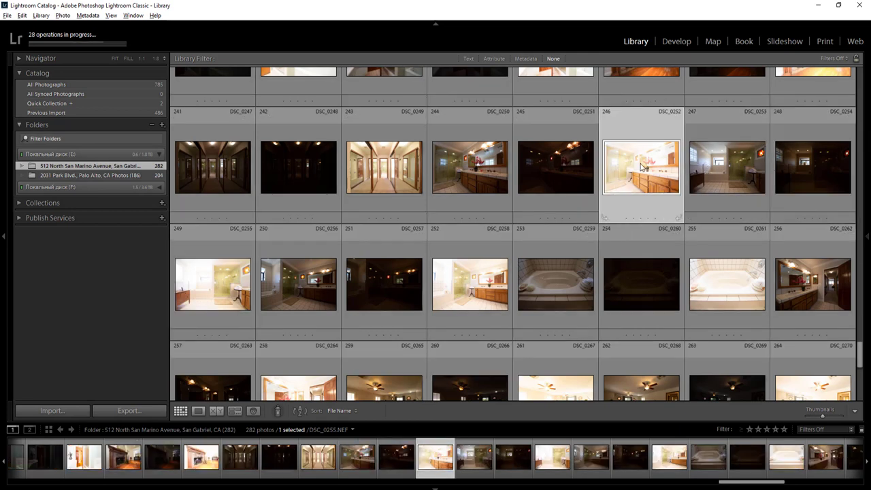
left_click(480, 170)
key("5")
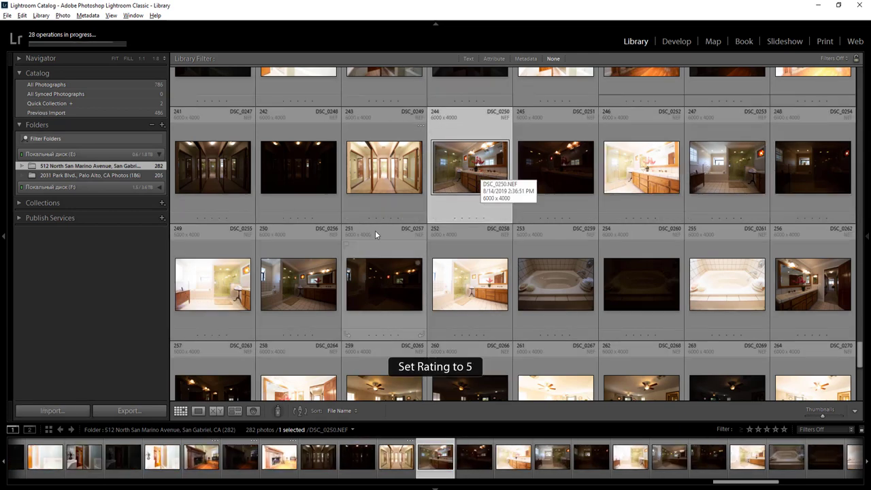
- Select the hallway pair DSC_0247 and DSC_0249, and separately the fireplace pair DSC_0244 and DSC_0246, for HDR merging
scroll(375, 232, "up", 2)
left_click(380, 280)
left_click(215, 278, "ctrl")
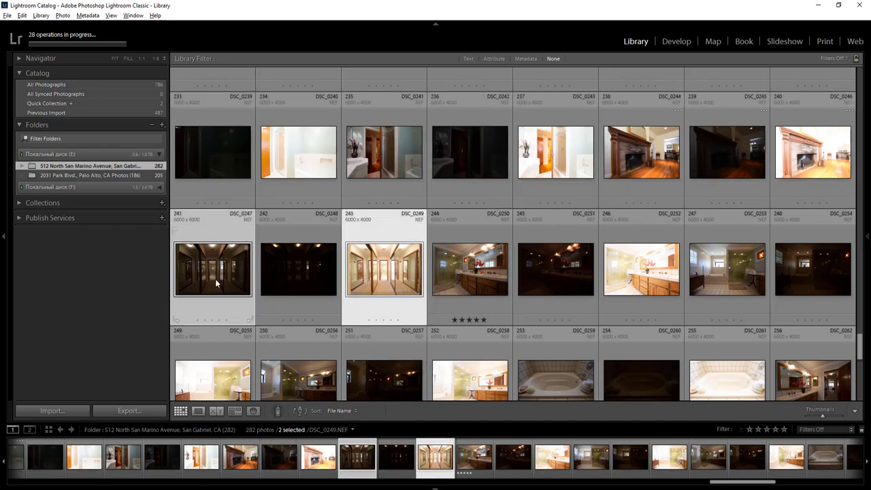
left_click(820, 172)
left_click(659, 169, "ctrl")
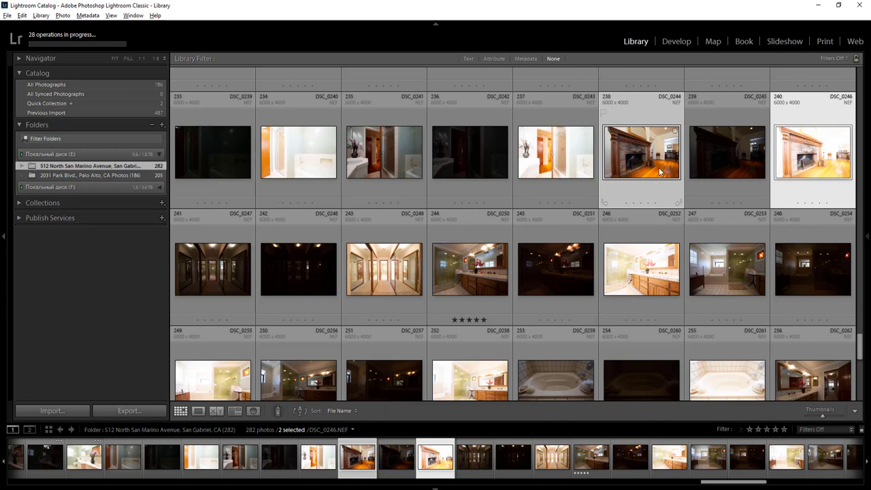
- Merge the shower door exposures DSC_0241 and DSC_0243 to HDR
left_click(556, 166)
left_click(376, 160, "ctrl")
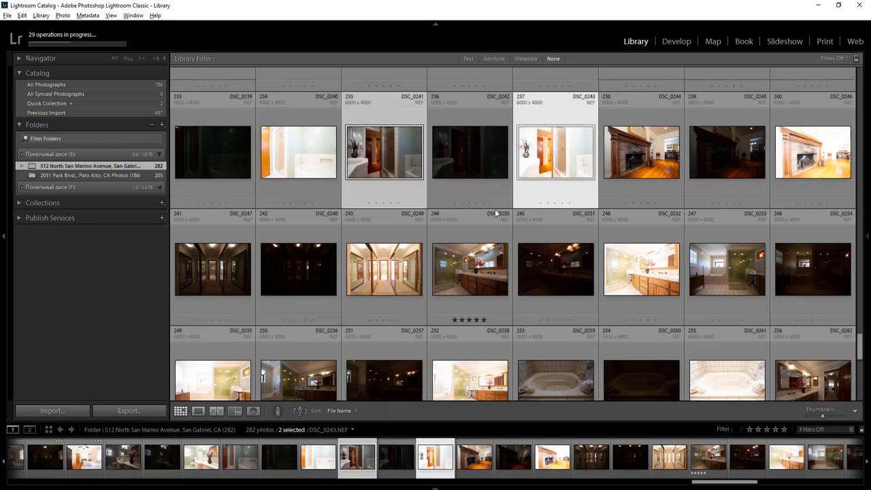
key("ctrl+shift+h")
- Rate the bathtub and shower photo DSC_0238 five stars
scroll(714, 221, "up", 2)
left_click(812, 148)
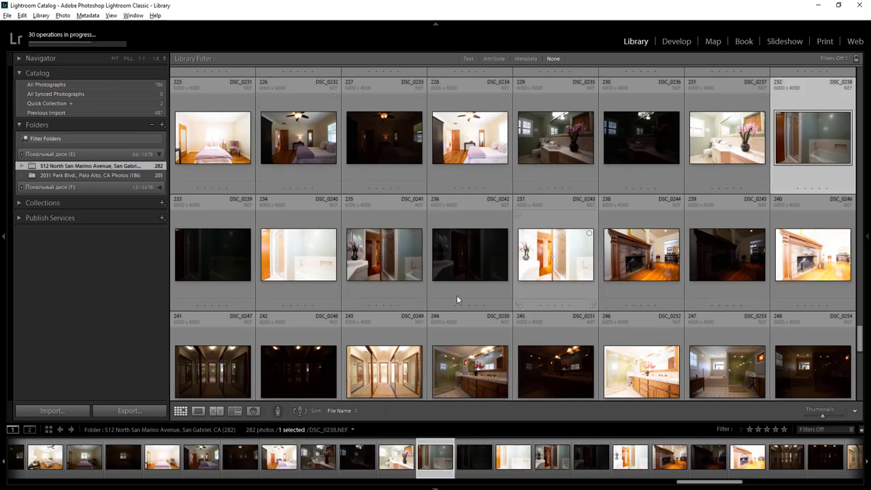
scroll(715, 266, "up", 2)
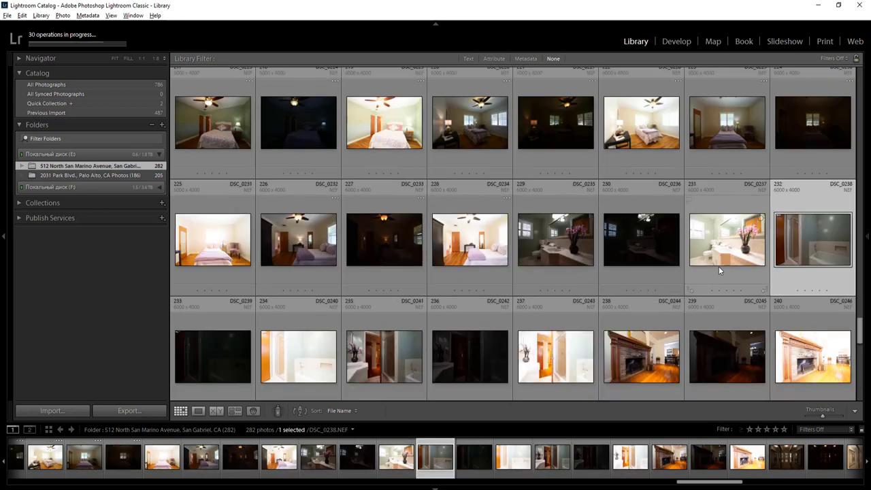
key("5")
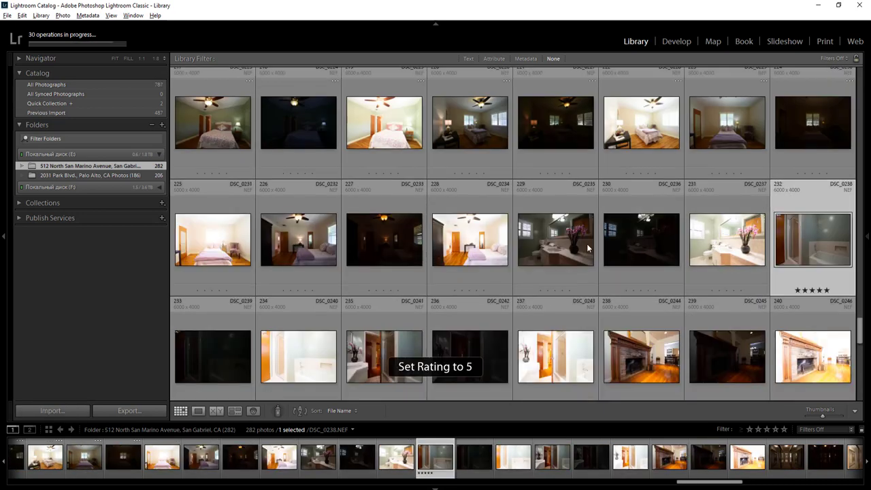
- Merge the orchid bathroom pair DSC_0235 and DSC_0237 to HDR, and likewise the bedroom pair DSC_0232 and DSC_0234
left_click(583, 247)
left_click(725, 246)
left_click(577, 246, "ctrl")
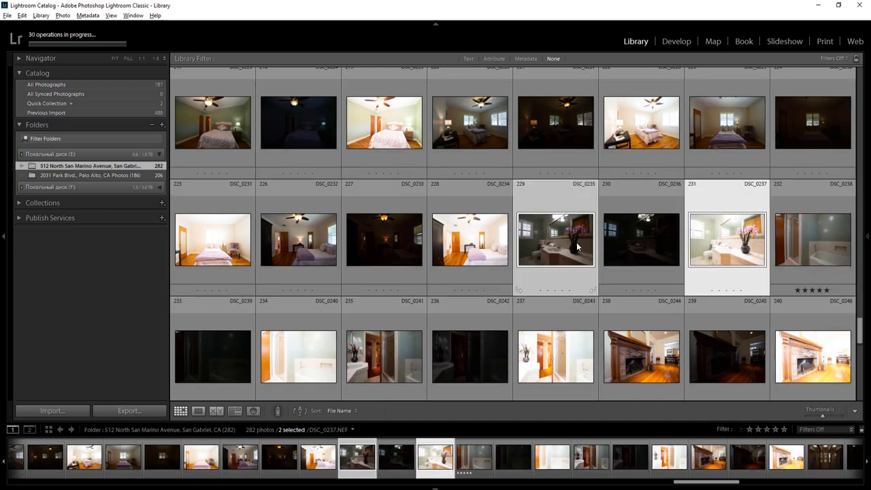
key("ctrl+shift+h")
left_click(464, 249)
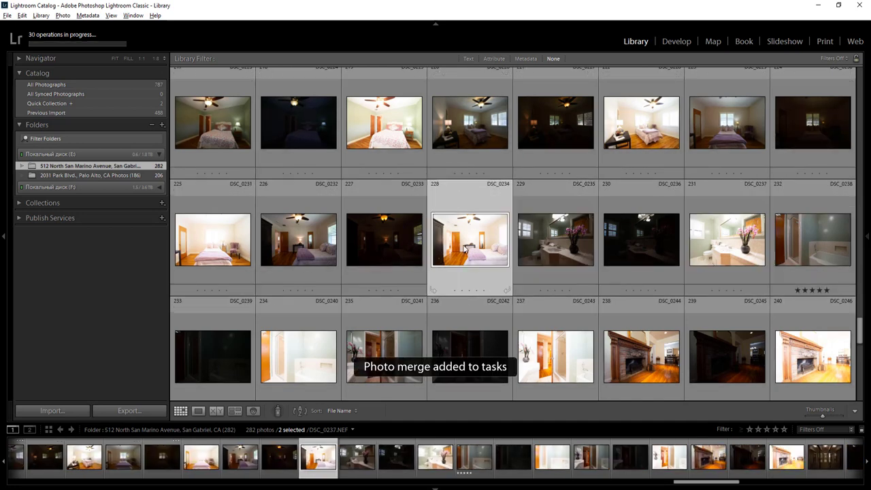
left_click(320, 255, "ctrl")
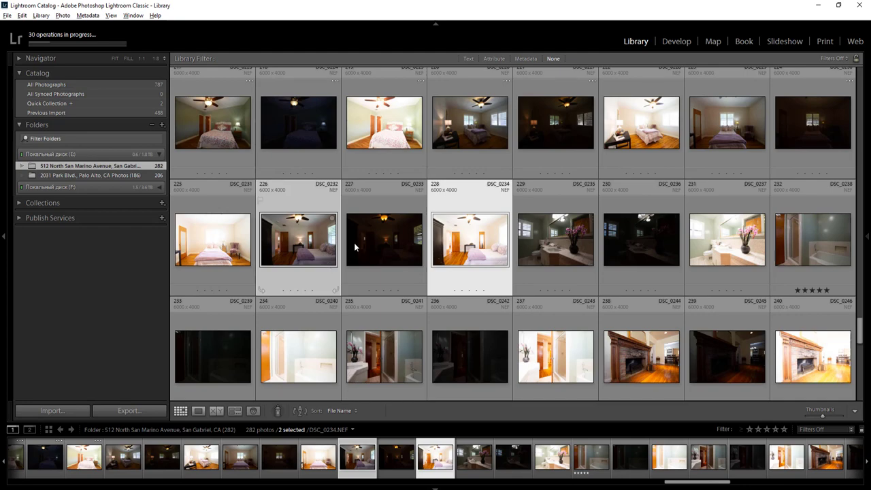
key("ctrl+shift+h")
- Check bedroom photo DSC_0229 enlarged, and rate DSC_0229 and DSC_0226 five stars
double_click(760, 138)
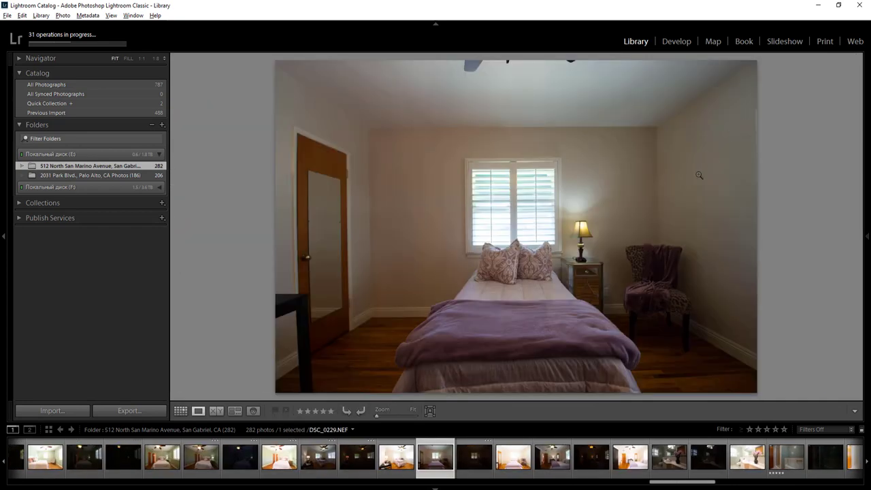
key("g")
key("5")
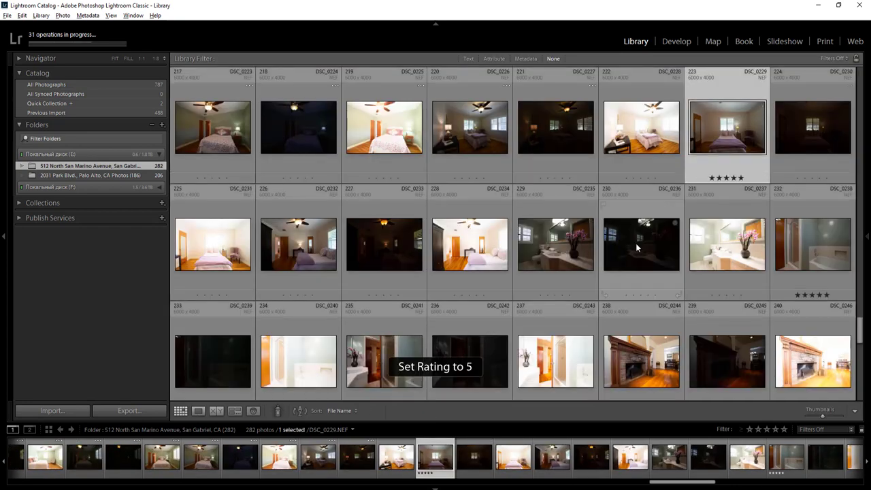
scroll(636, 243, "up", 1)
left_click(636, 235)
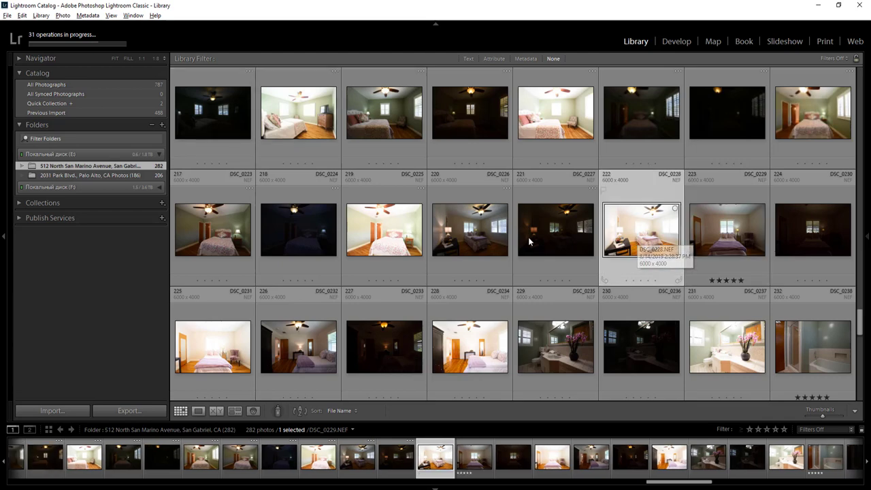
left_click(487, 235)
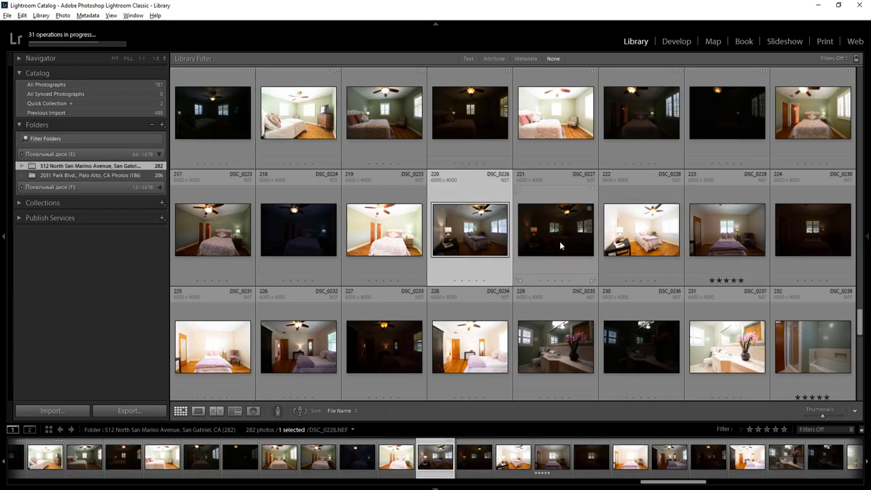
key("5")
- Rate the green bedroom photos DSC_0223 and DSC_0217 five stars
left_click(242, 233)
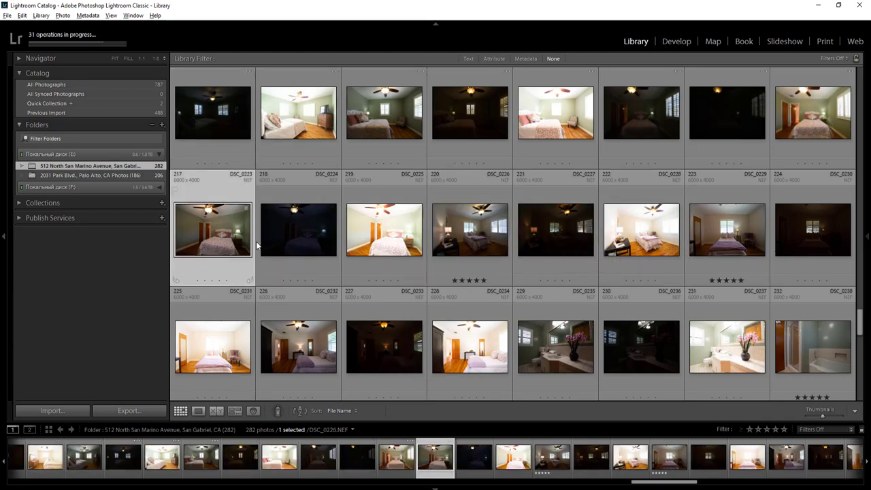
key("5")
scroll(734, 255, "up", 2)
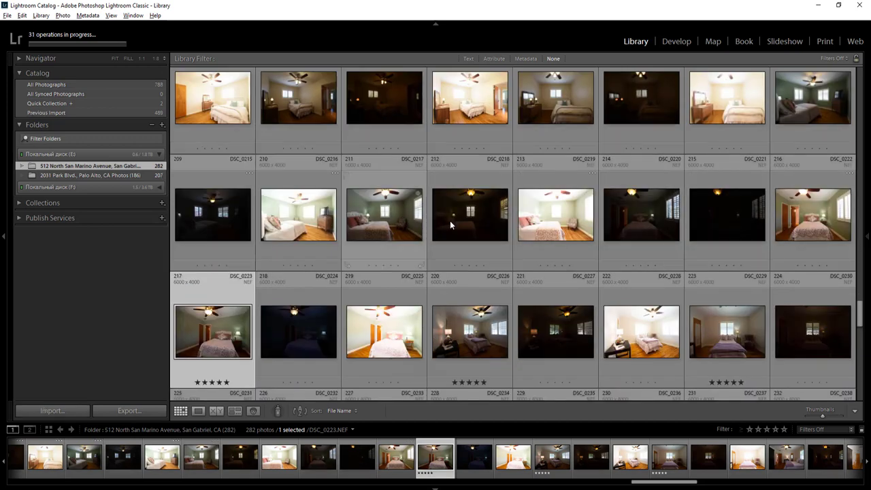
left_click(389, 220)
key("5")
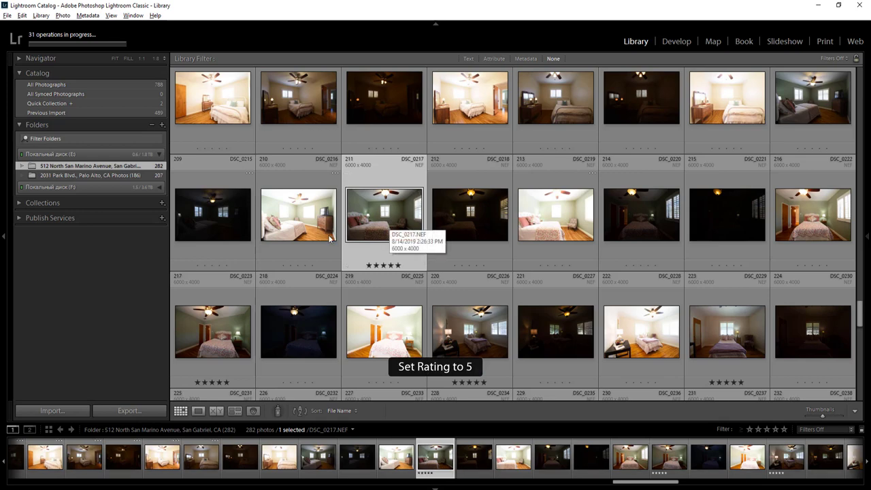
- Rate the bedroom photo DSC_0211 five stars and check it enlarged
scroll(588, 248, "up", 2)
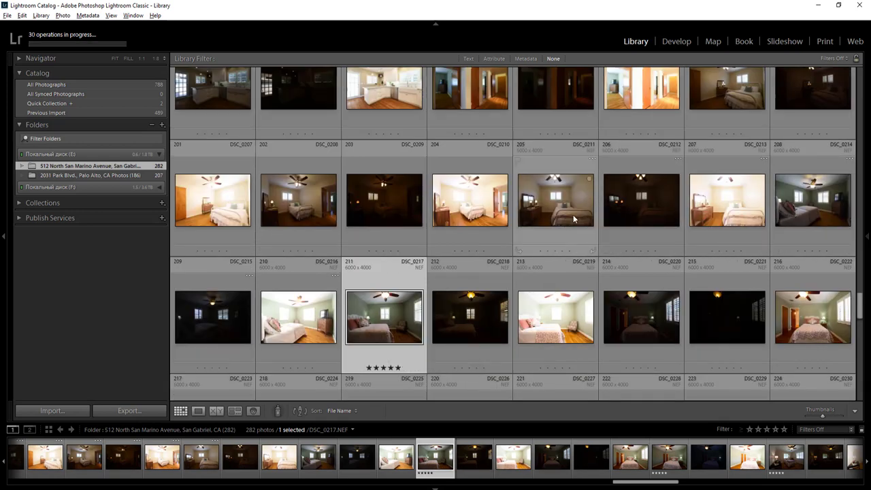
key("5")
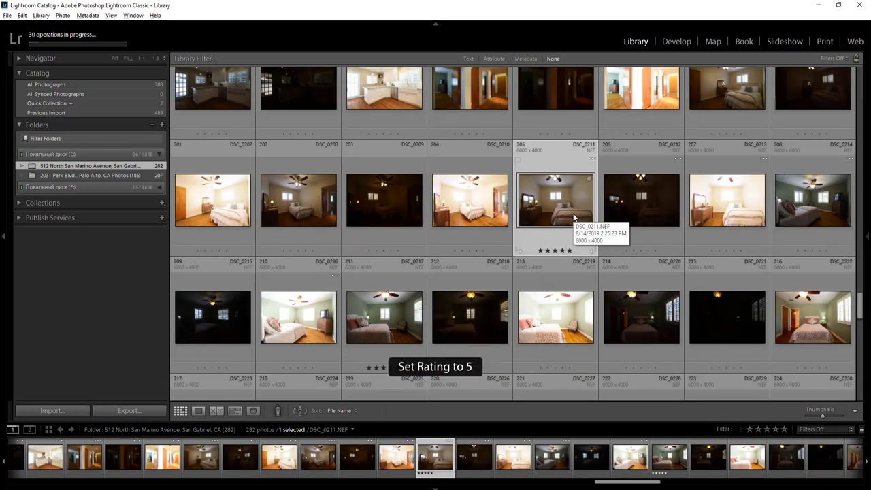
double_click(573, 216)
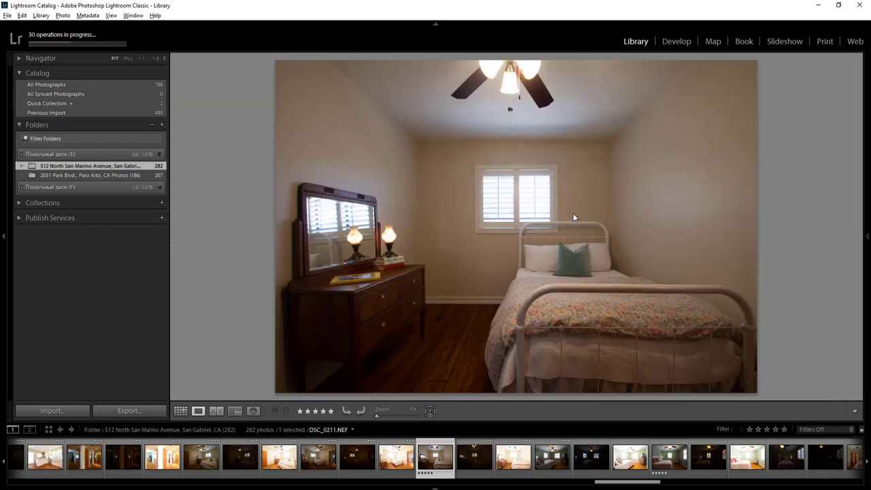
double_click(572, 213)
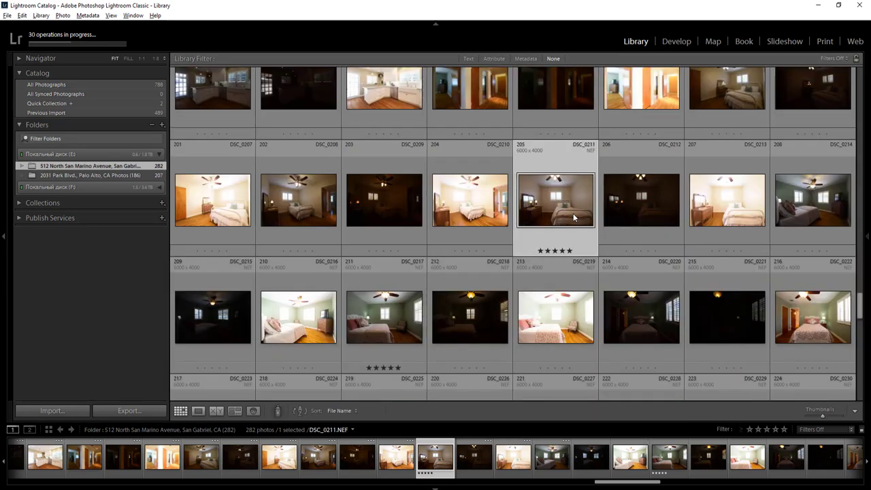
- Rate the bedroom photos DSC_0208 and DSC_0205 five stars
left_click(301, 199)
key("5")
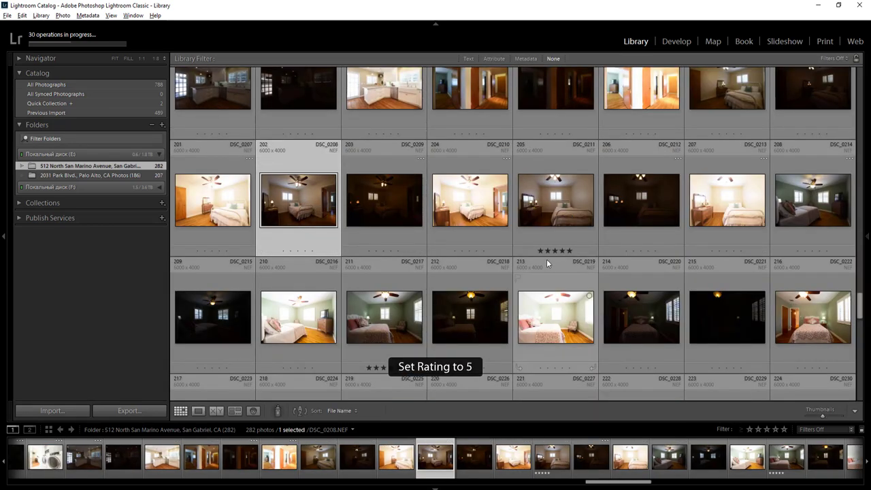
scroll(546, 264, "up", 2)
left_click(740, 191)
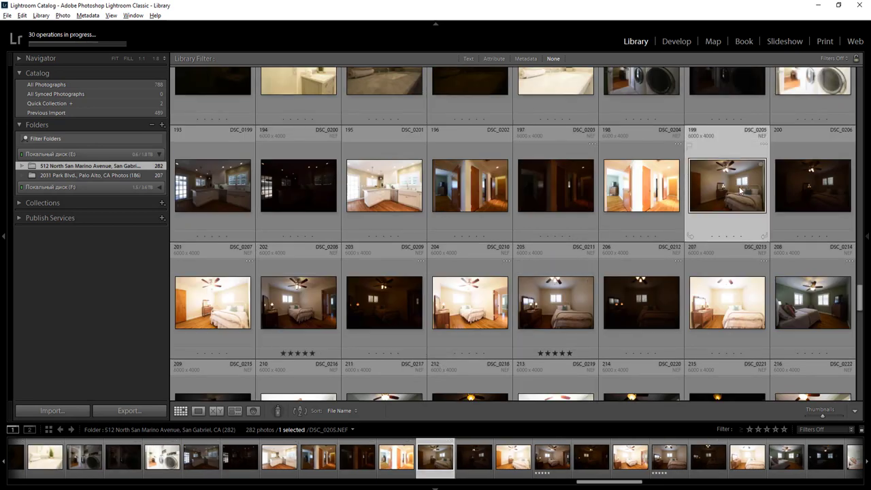
key("5")
- Merge the hallway pair DSC_0202 and DSC_0204 to HDR, and likewise the kitchen photos DSC_0199 to DSC_0201
left_click(652, 191)
left_click(467, 189, "ctrl")
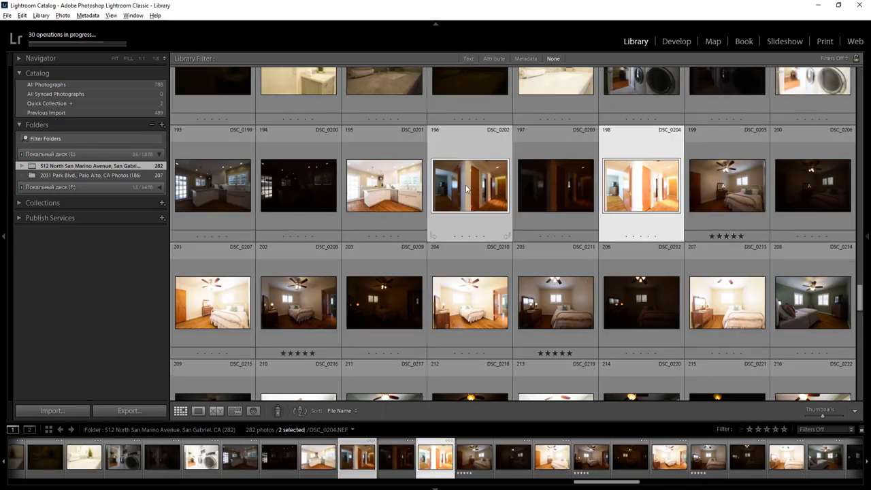
key("ctrl+shift+h")
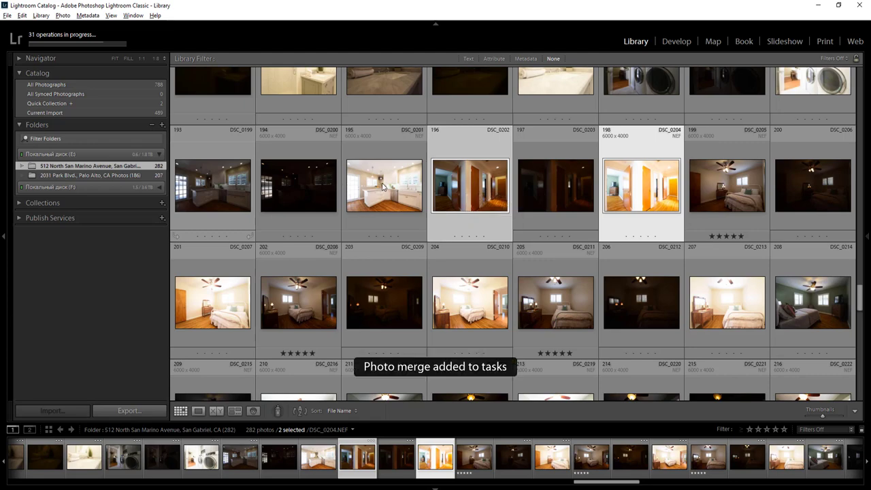
left_click(384, 187)
left_click(220, 190, "shift")
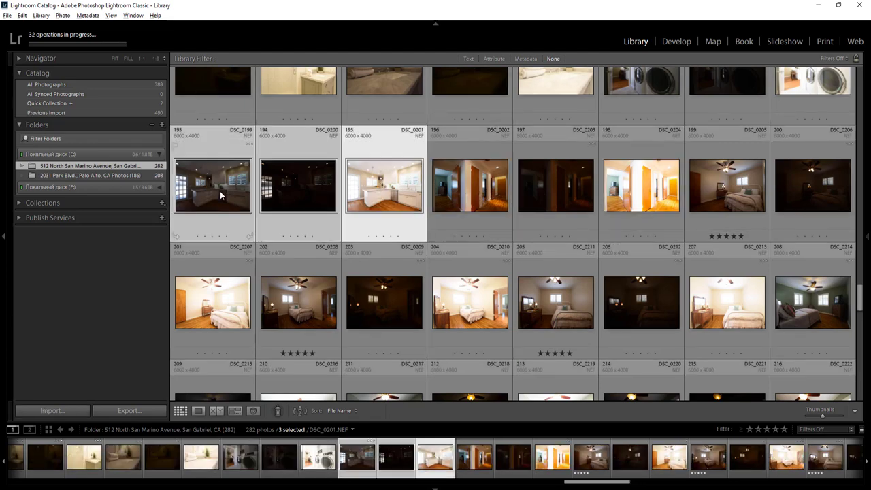
- Merge the washing machine pair DSC_0196 and DSC_0198 to HDR, and rate the towel photo DSC_0193 five stars
scroll(656, 250, "up", 2)
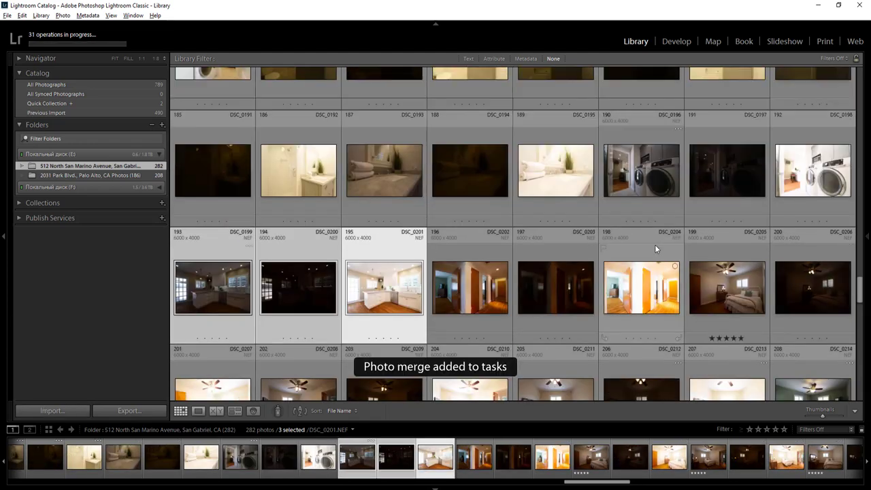
scroll(654, 244, "up", 2)
left_click(827, 285)
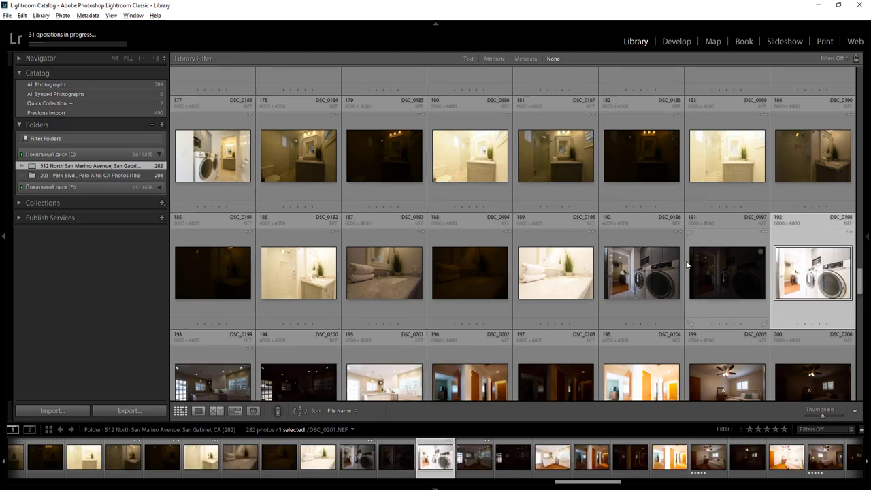
left_click(608, 271, "ctrl")
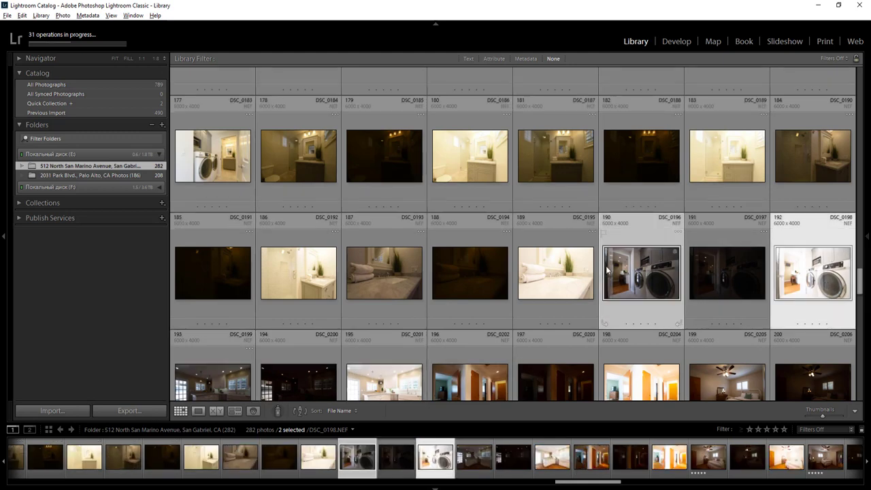
key("ctrl+shift+h")
left_click(393, 283)
key("5")
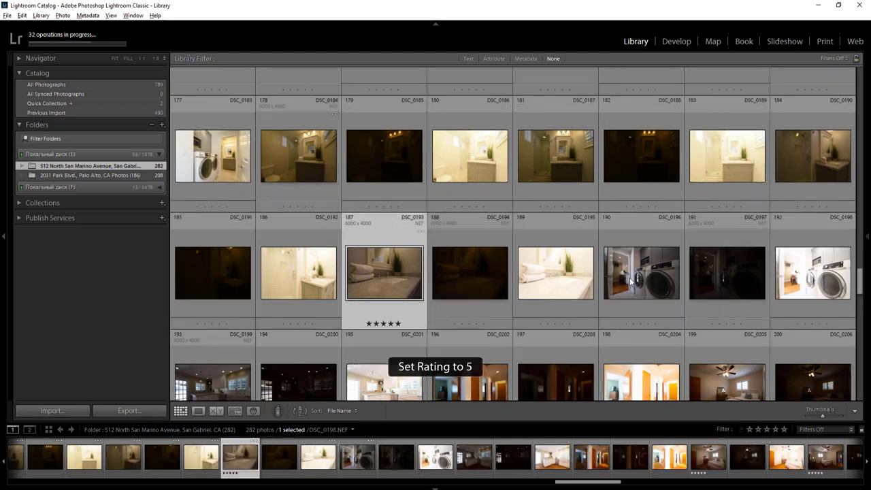
- Rate the bathroom photos DSC_0187 and DSC_0184 five stars
scroll(631, 281, "up", 2)
left_click(555, 268)
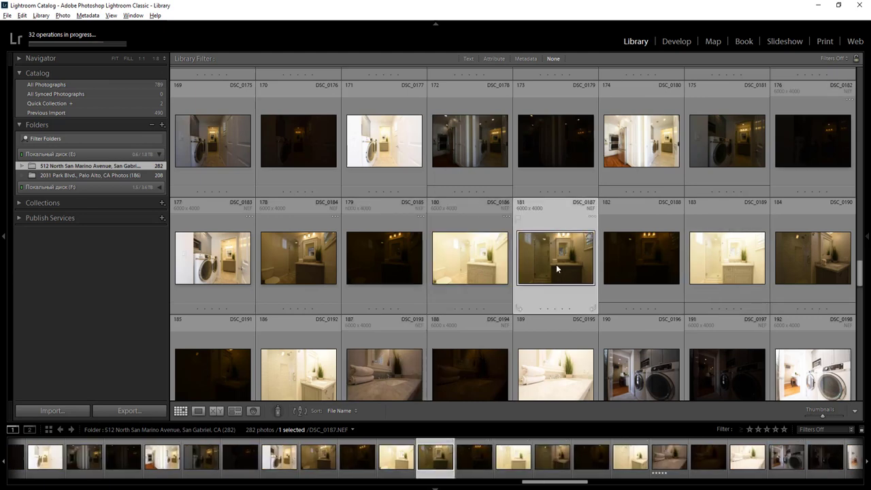
key("5")
left_click(304, 258)
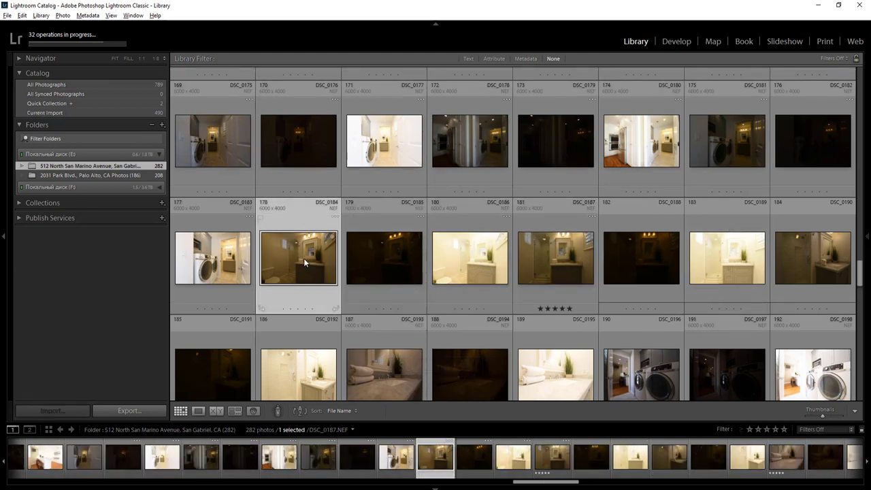
key("5")
- Clear the star rating of bathroom photo DSC_0187 and rate DSC_0190 five stars
left_click(546, 246)
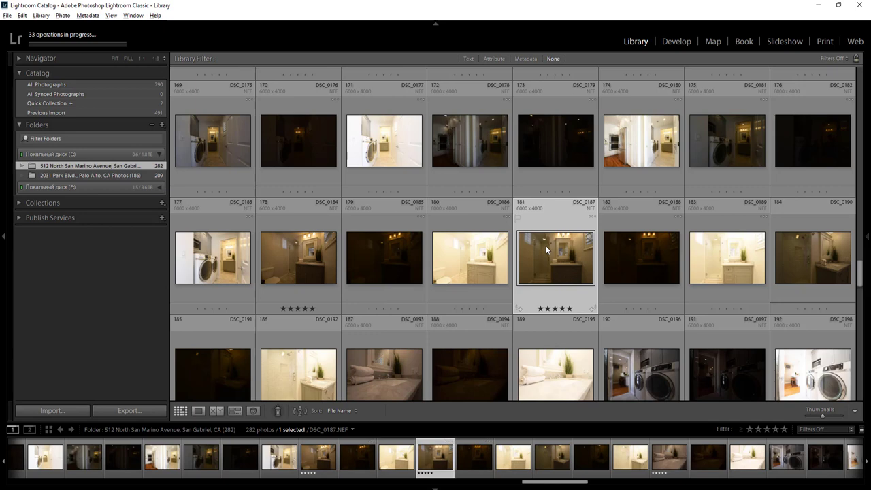
key("0")
left_click(823, 269)
key("5")
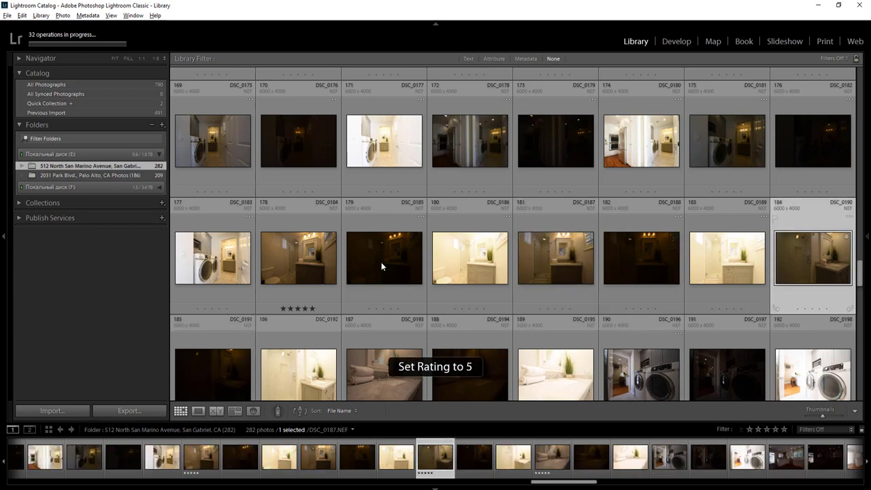
- Merge the hallway and laundry pair DSC_0178 and DSC_0180 to HDR
scroll(348, 277, "up", 2)
left_click(238, 326)
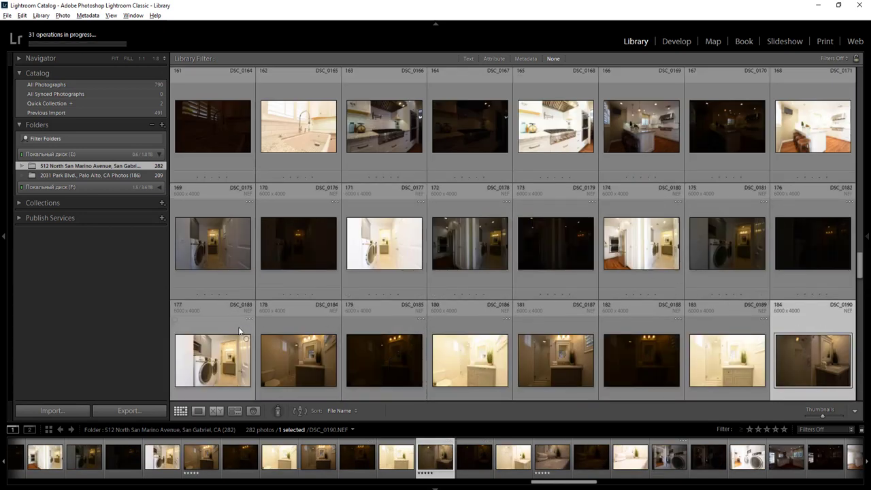
scroll(217, 356, "down", 1)
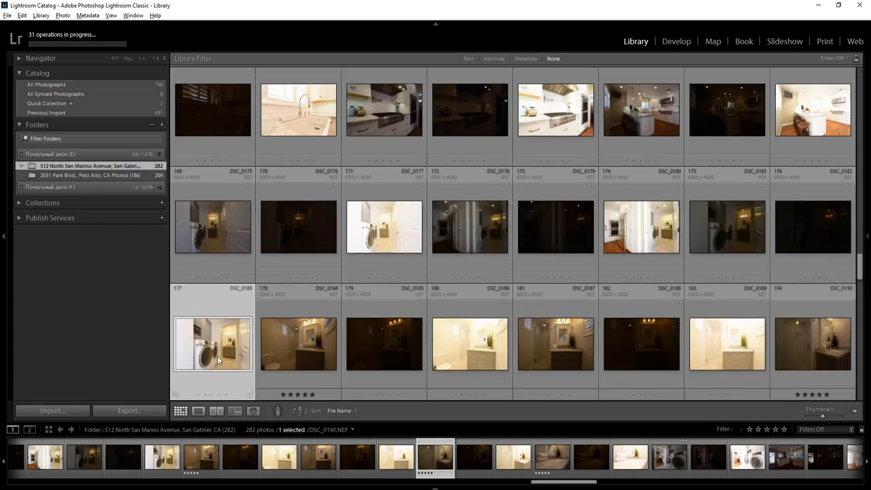
left_click(662, 228)
left_click(504, 234, "ctrl")
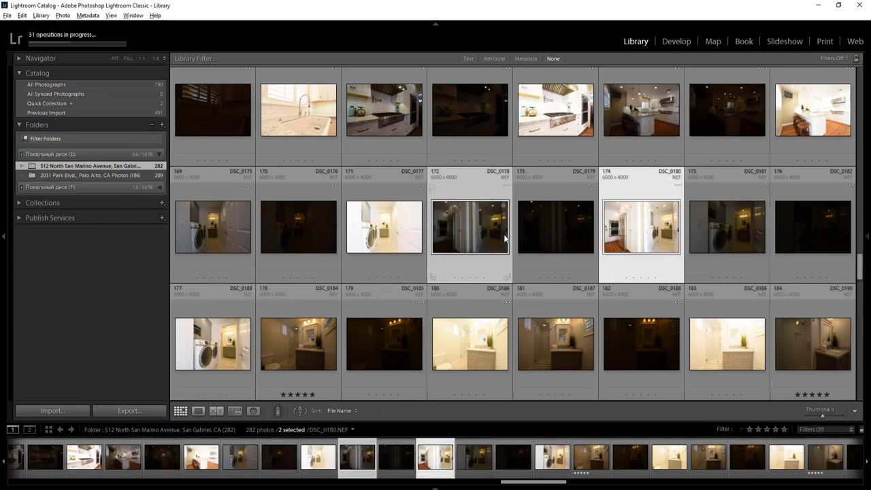
key("ctrl+shift+h")
- Merge the kitchen island pair DSC_0169 and DSC_0171 to HDR, and likewise the stove pair DSC_0166 and DSC_0168
scroll(645, 270, "up", 3)
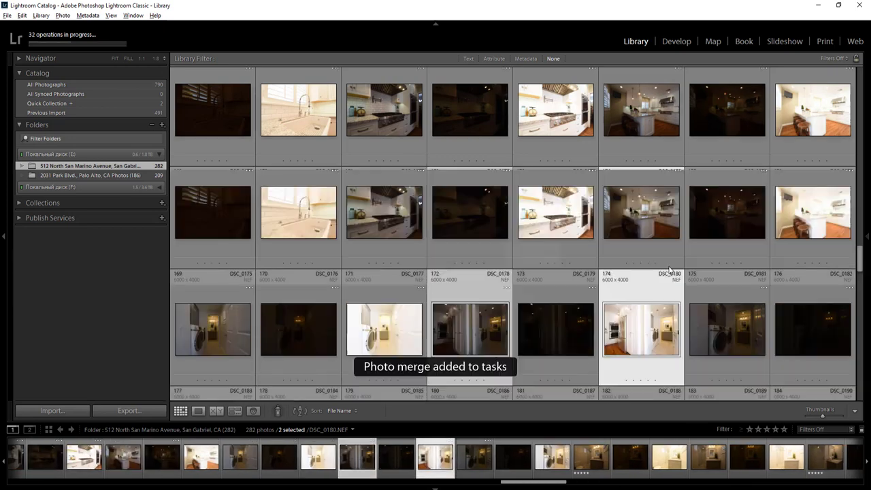
left_click(808, 230)
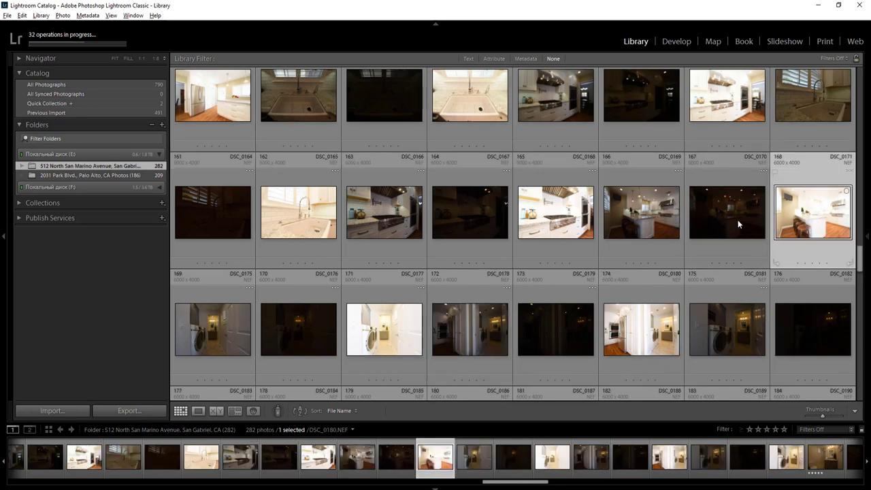
left_click(629, 214, "ctrl")
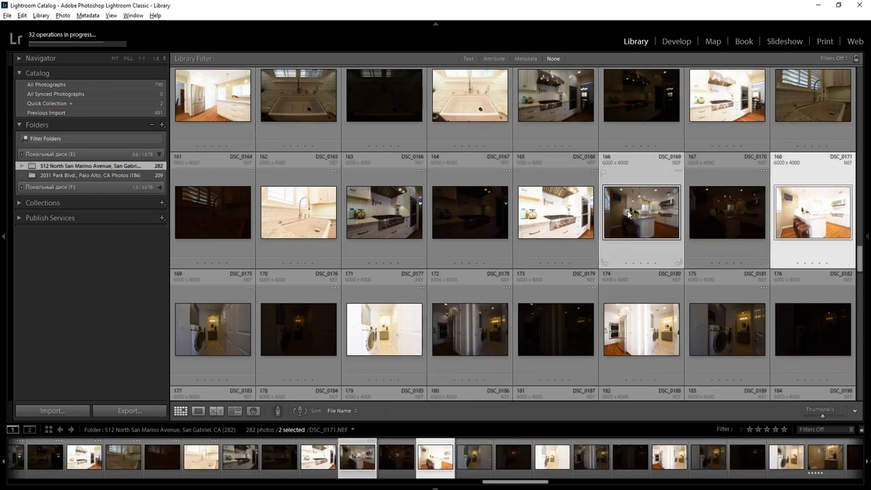
left_click(555, 212)
left_click(378, 213, "ctrl")
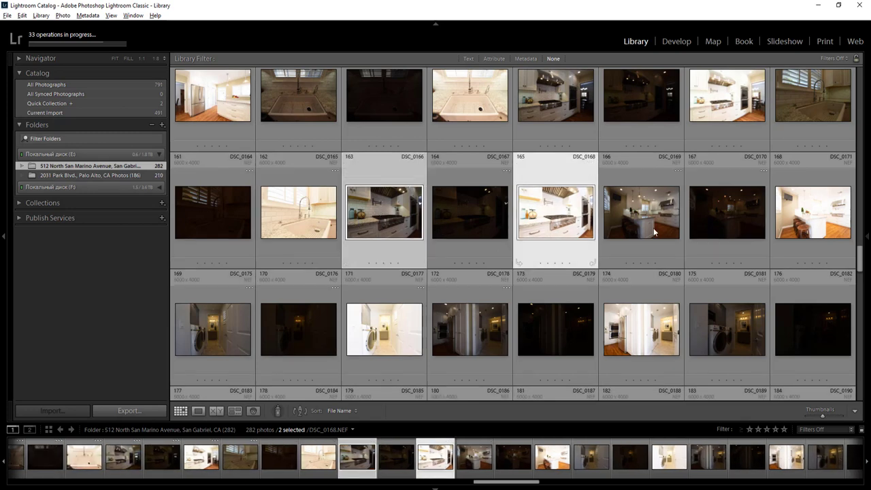
key("ctrl+shift+h")
- Rate the sink photo DSC_0163 five stars, and merge the stove pair DSC_0160 and DSC_0162 to HDR
scroll(653, 232, "up", 1)
left_click(817, 189)
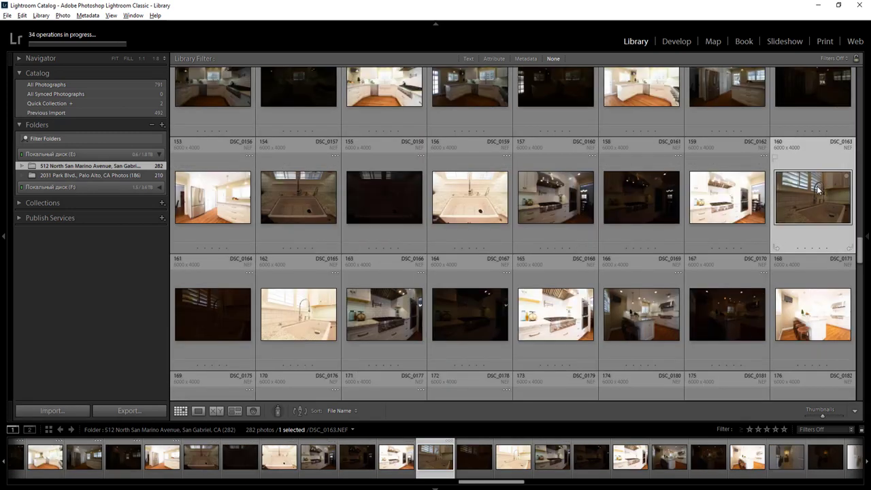
key("5")
left_click(741, 211)
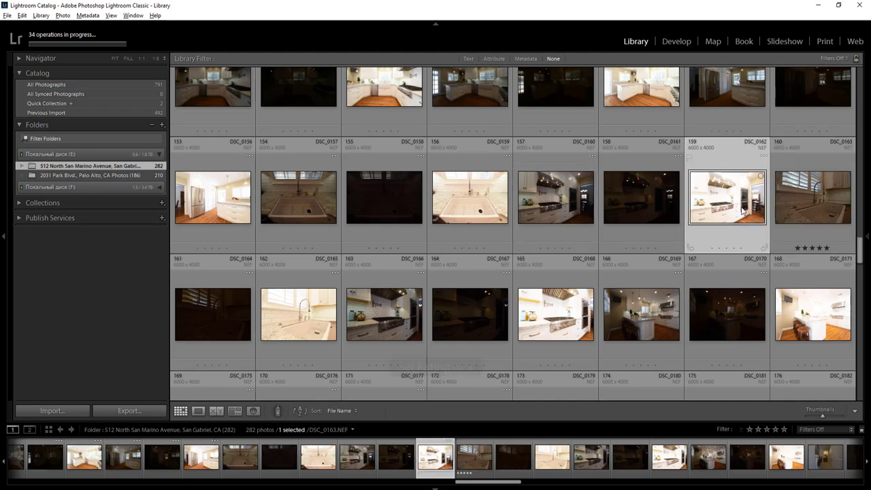
left_click(566, 195, "ctrl")
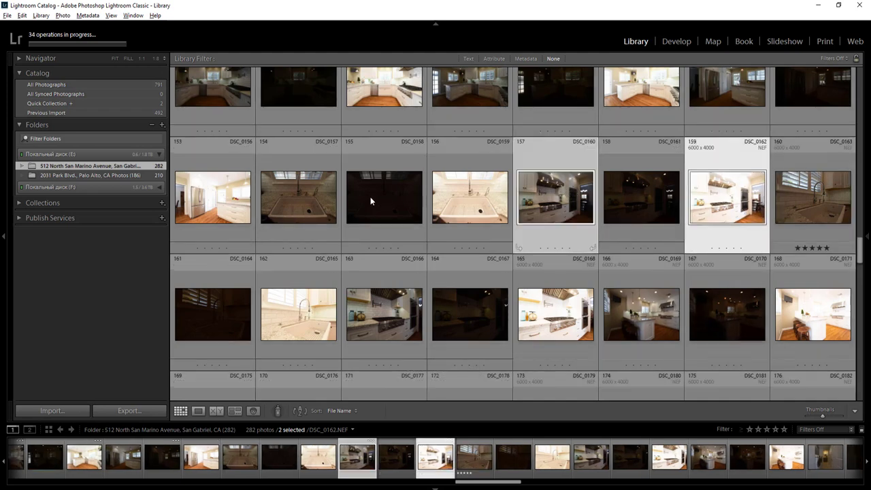
key("ctrl+shift+h")
- Merge the kitchen sink pair DSC_0157 and DSC_0159 to HDR
left_click(315, 206)
left_click(478, 182)
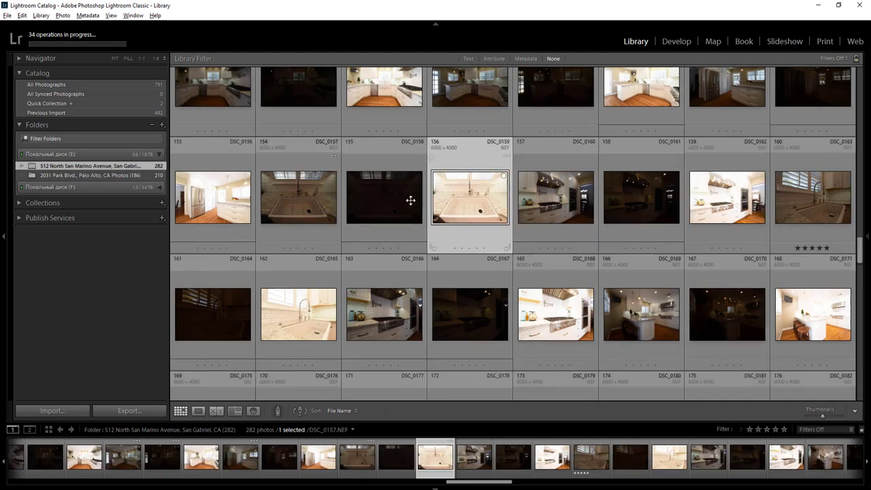
left_click(300, 204, "ctrl")
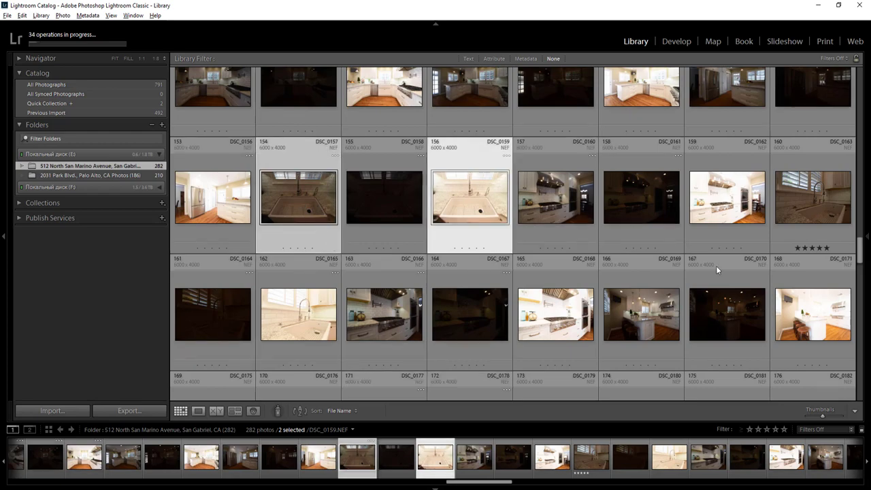
key("ctrl+shift+h")
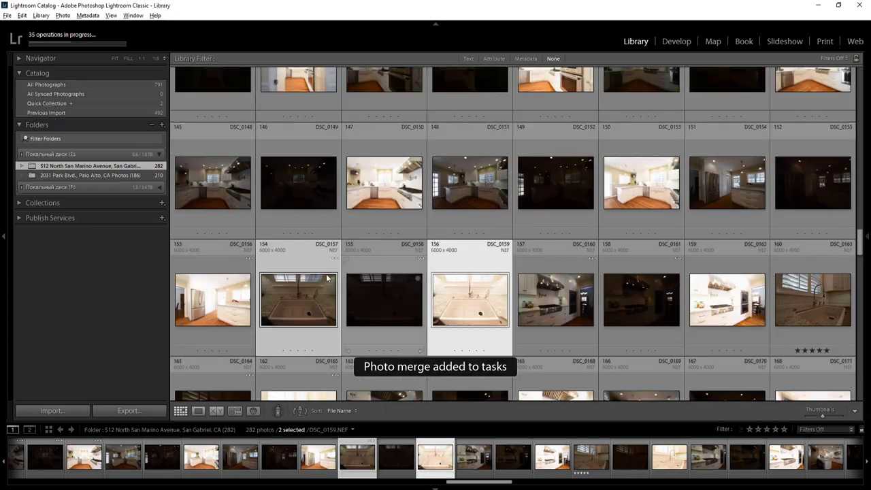
- Rate the kitchen photos DSC_0154, DSC_0151 and DSC_0148 five stars
left_click(743, 193)
key("5")
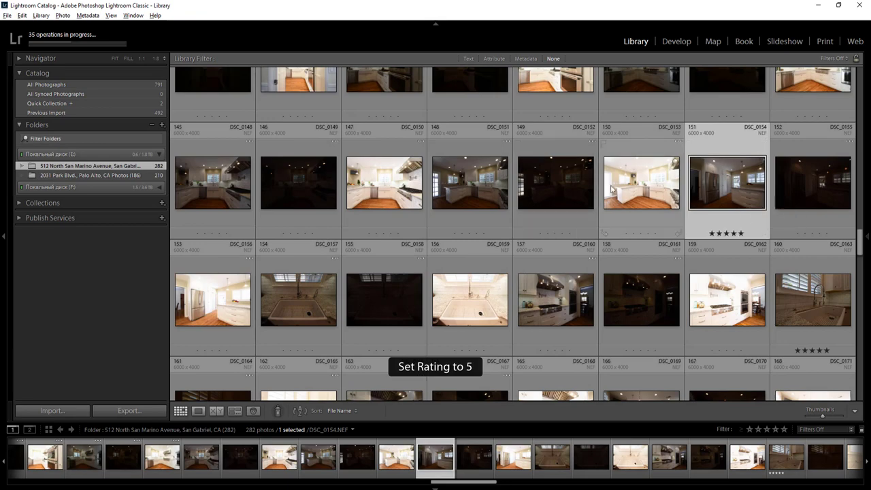
left_click(477, 189)
key("5")
left_click(236, 192)
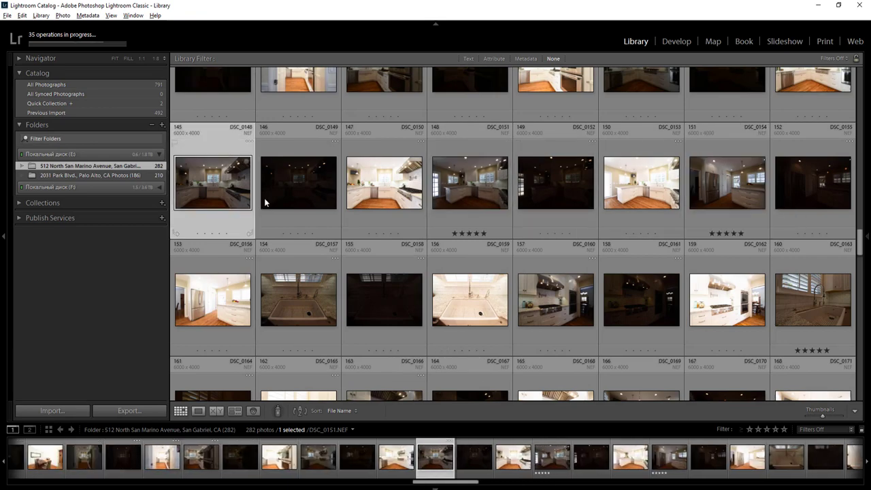
key("5")
- Merge the kitchen pair DSC_0145 and DSC_0147 to HDR
scroll(681, 237, "up", 3)
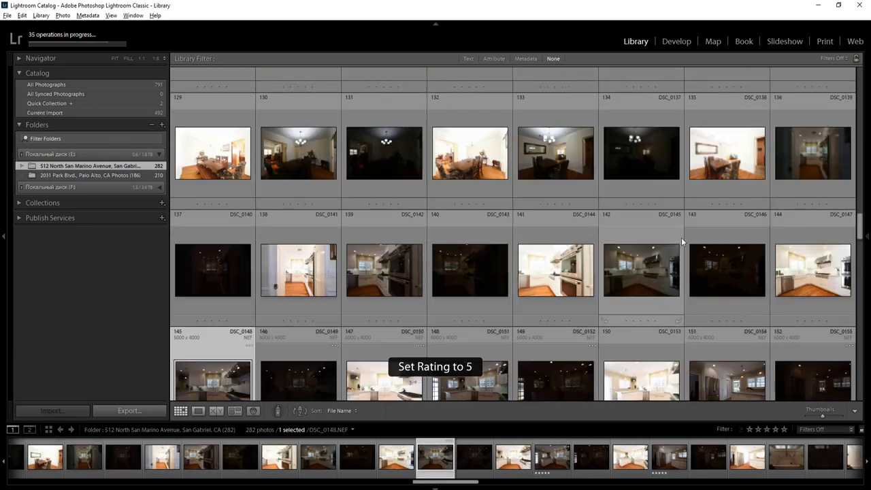
left_click(656, 275)
left_click(804, 287)
left_click(623, 274)
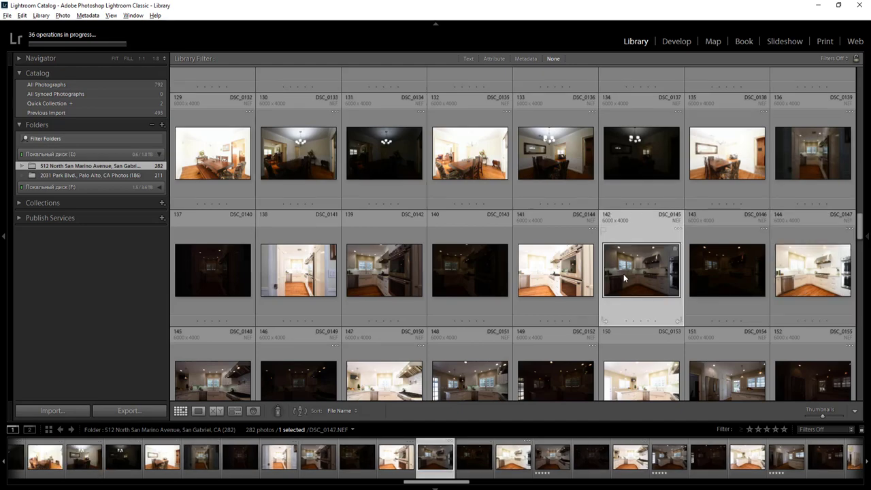
scroll(849, 282, "down", 4)
scroll(849, 286, "down", 4)
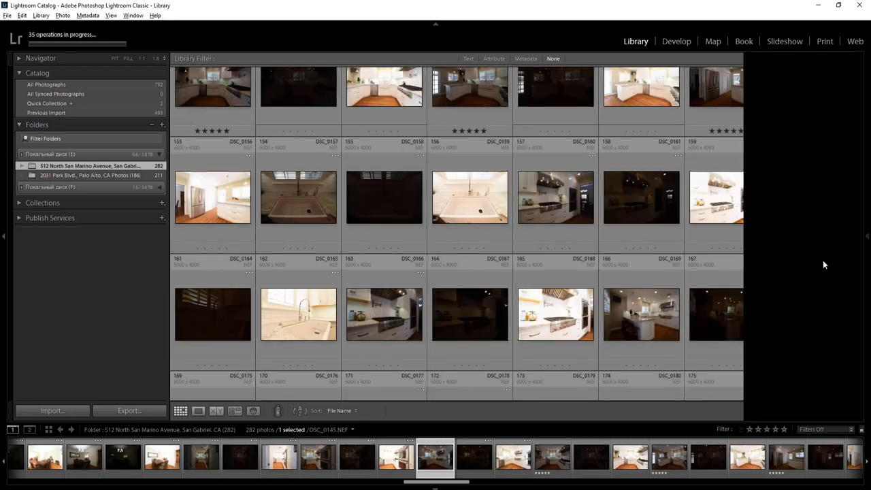
mouse_move(822, 261)
scroll(842, 249, "up", 3)
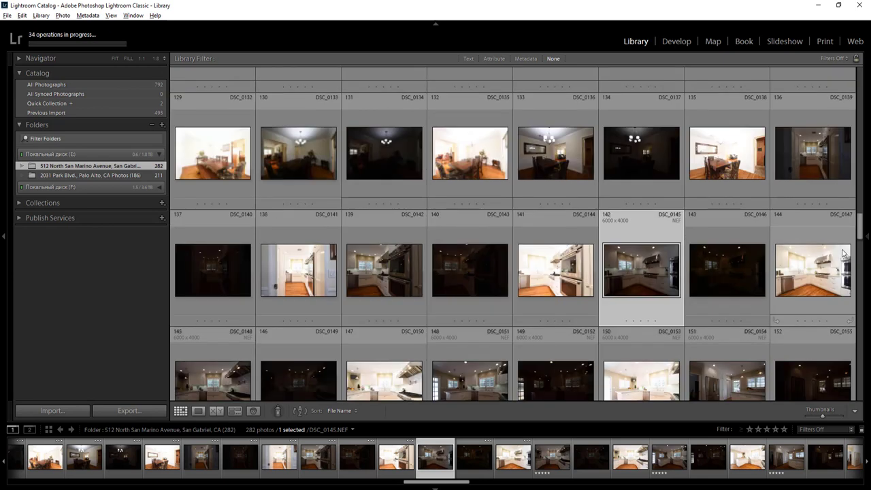
left_click(825, 258, "ctrl")
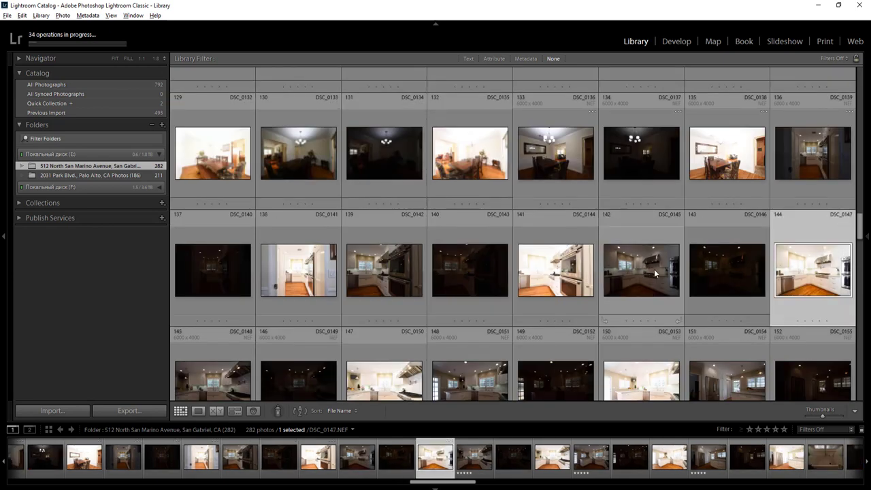
- Merge the kitchen pair DSC_0142 and DSC_0144 to HDR, and likewise the kitchen doorway pair DSC_0139 and DSC_0141
left_click(534, 267)
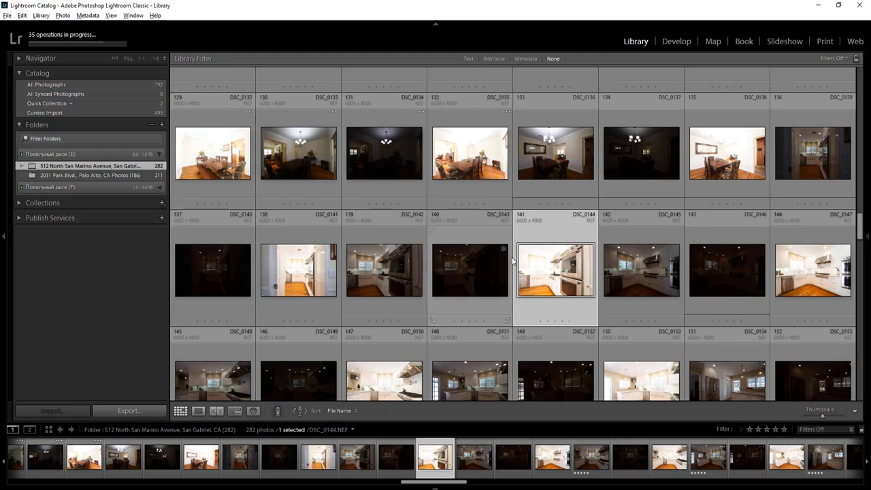
left_click(389, 269, "ctrl")
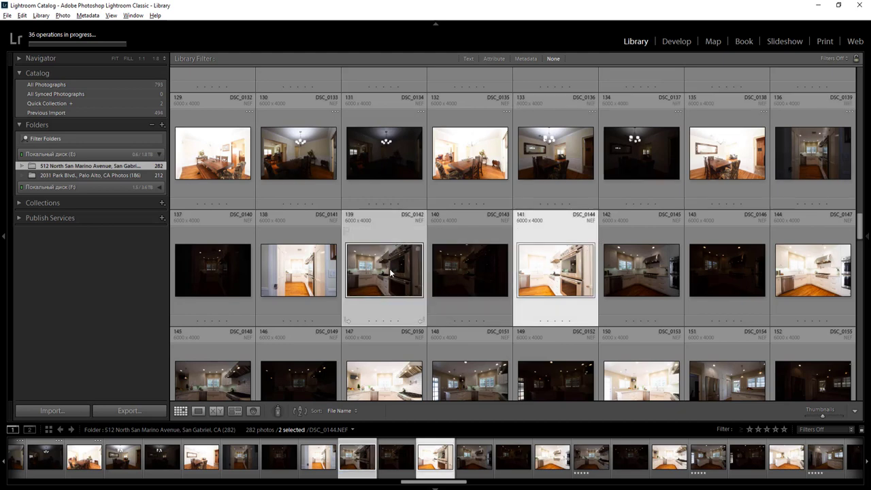
key("ctrl+shift+h")
left_click(307, 281)
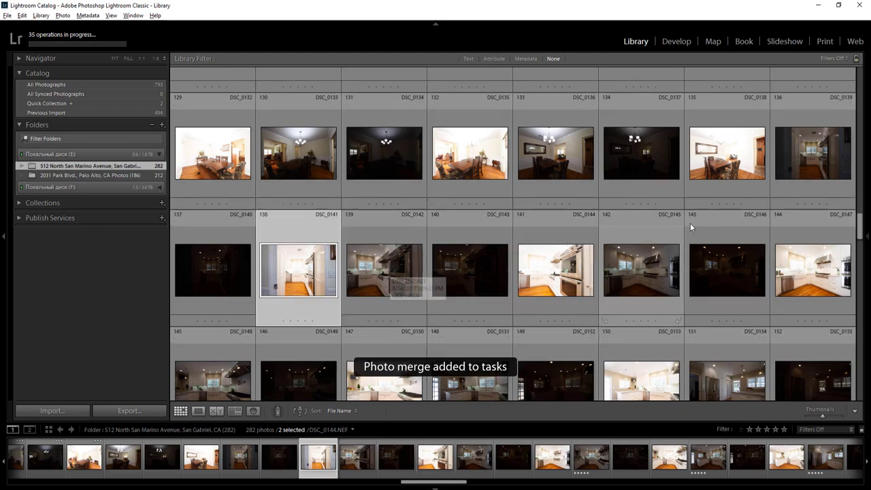
left_click(797, 162, "ctrl")
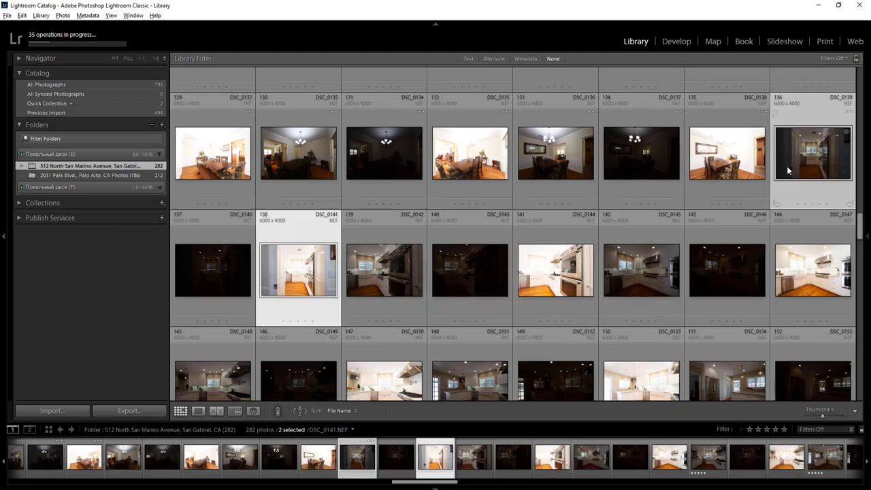
key("shift+ctrl+h")
- Merge the dining room pair DSC_0136 and DSC_0138 to HDR, and likewise the pair DSC_0133 and DSC_0135
left_click(711, 173)
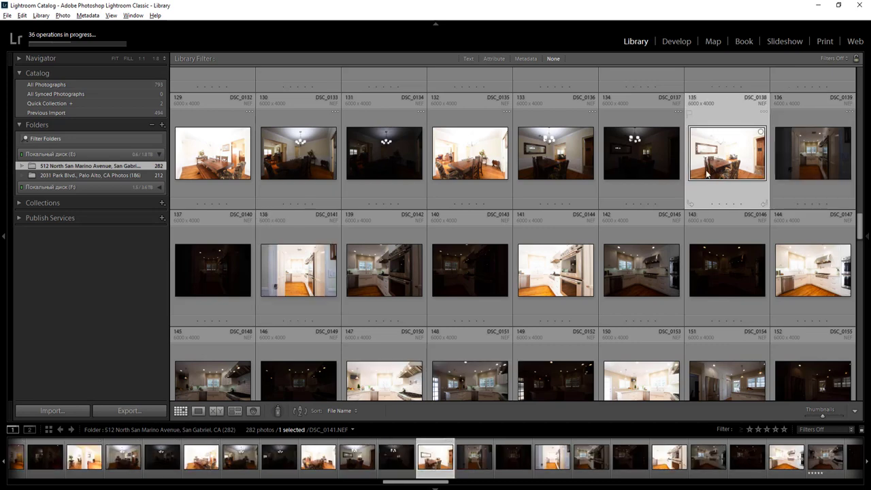
left_click(560, 158, "ctrl")
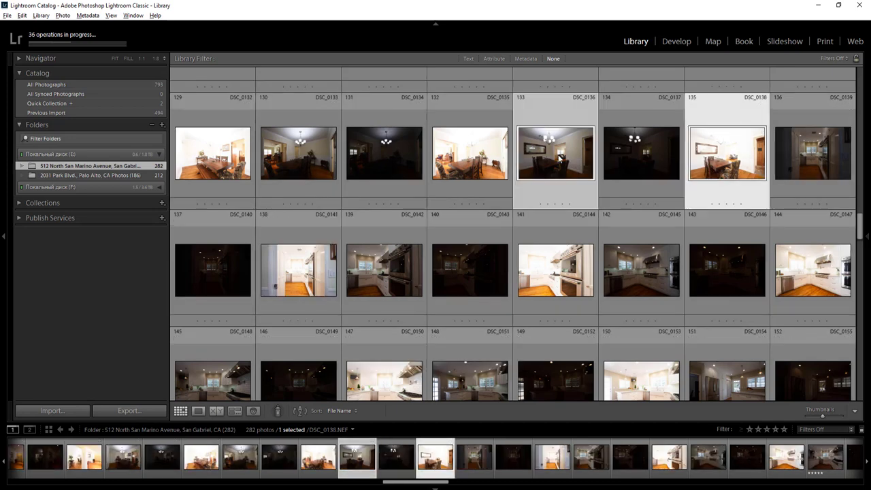
left_click(484, 165)
left_click(300, 159, "ctrl")
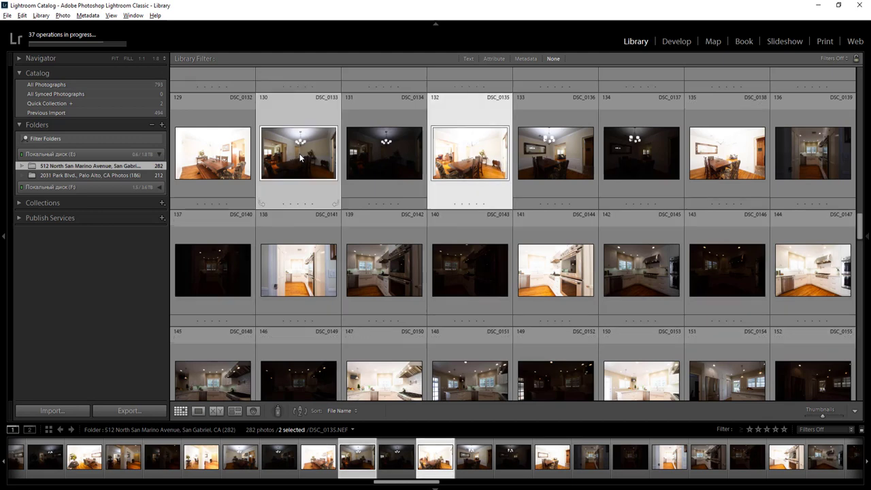
- Merge the dining room pair DSC_0130 and DSC_0132 to HDR, and likewise the pair DSC_0127 and DSC_0129
left_click(217, 169)
scroll(548, 191, "up", 1)
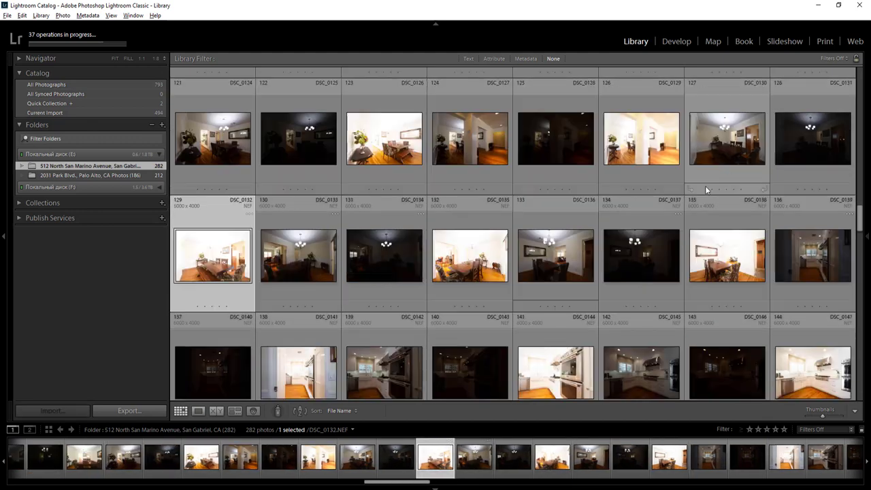
left_click(747, 141, "ctrl")
left_click(641, 140)
left_click(487, 146, "ctrl")
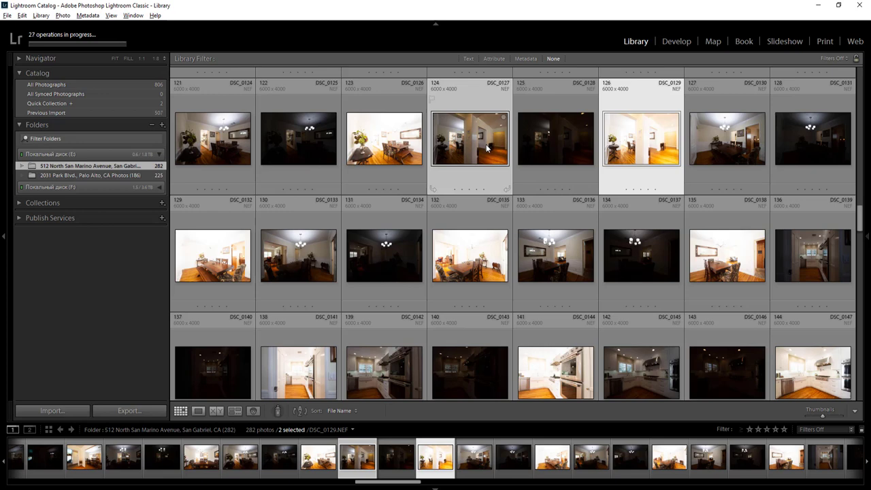
- Merge the dining room pair DSC_0124 and DSC_0126 to HDR
scroll(411, 221, "up", 2)
left_click(397, 238)
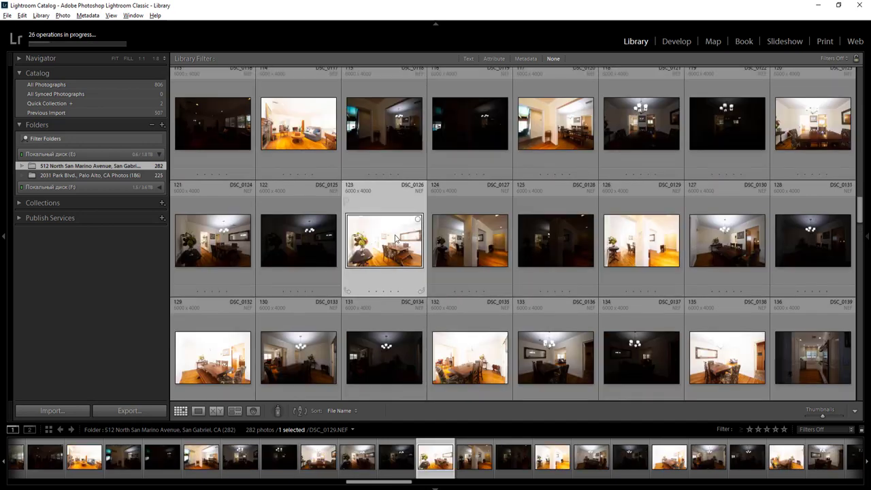
left_click(223, 225, "ctrl")
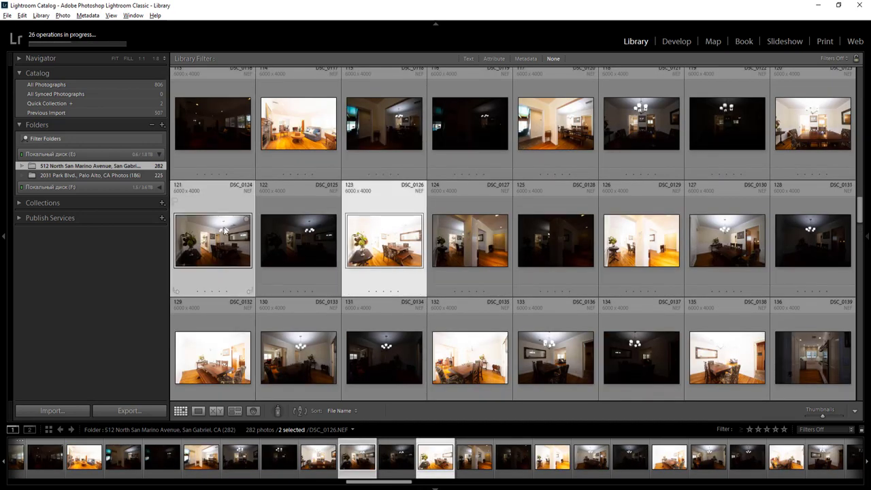
key("ctrl+shift+h")
- Rate the living room photos DSC_0115, DSC_0112 and DSC_0109 five stars
scroll(560, 263, "up", 2)
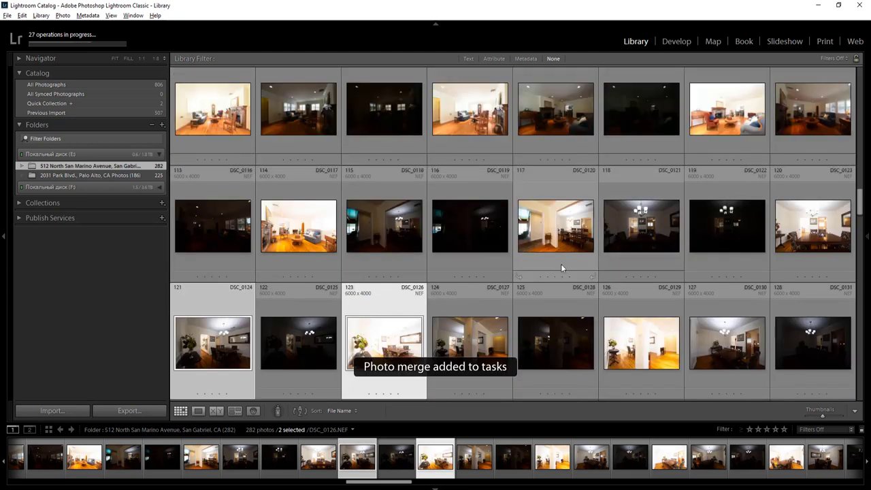
left_click(558, 228)
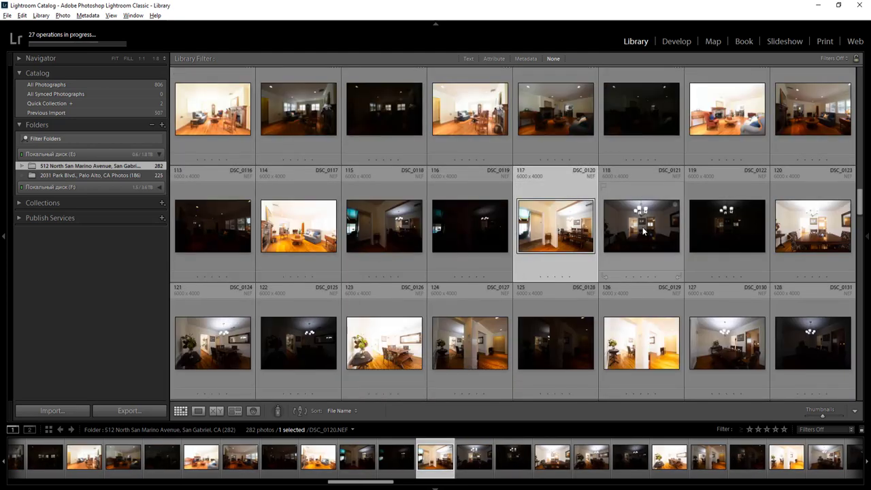
scroll(640, 225, "up", 2)
left_click(818, 215)
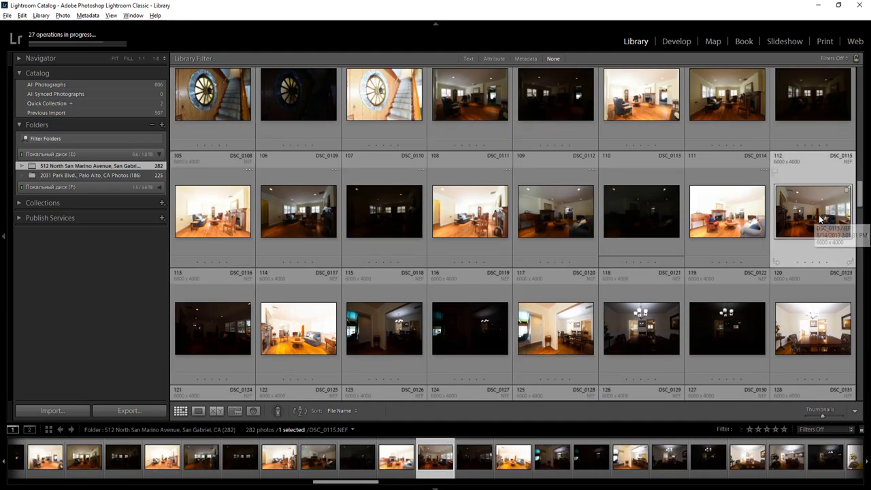
key("5")
left_click(564, 221)
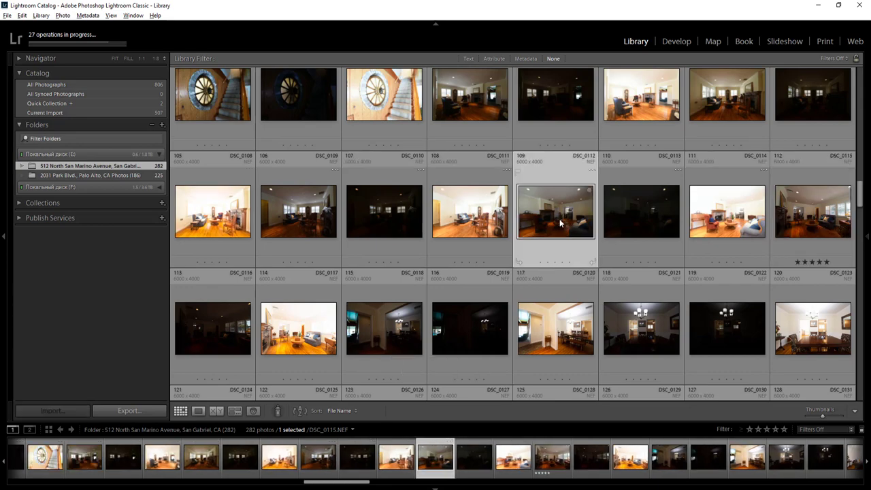
key("5")
key("Left")
key("Left")
key("Left")
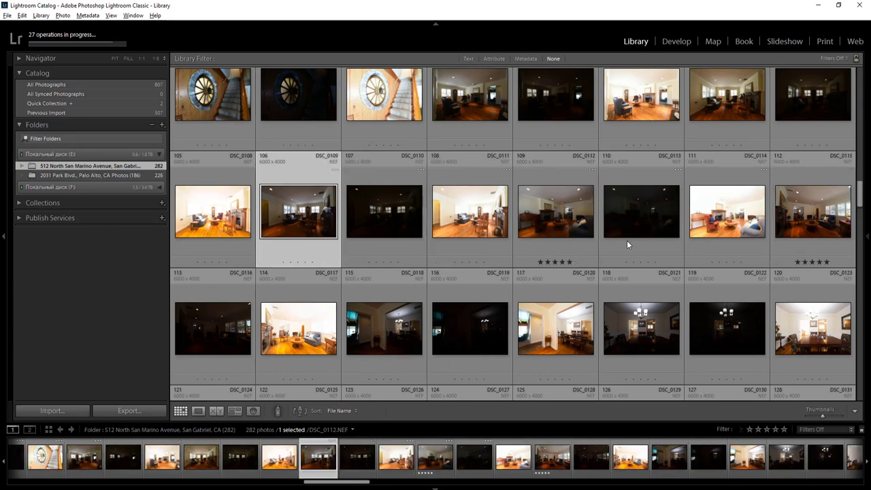
key("5")
- Rate the living room photo DSC_0106, the round window photo DSC_0100 and the stone fireplace photo DSC_0097 five stars
scroll(731, 209, "up", 2)
left_click(723, 207)
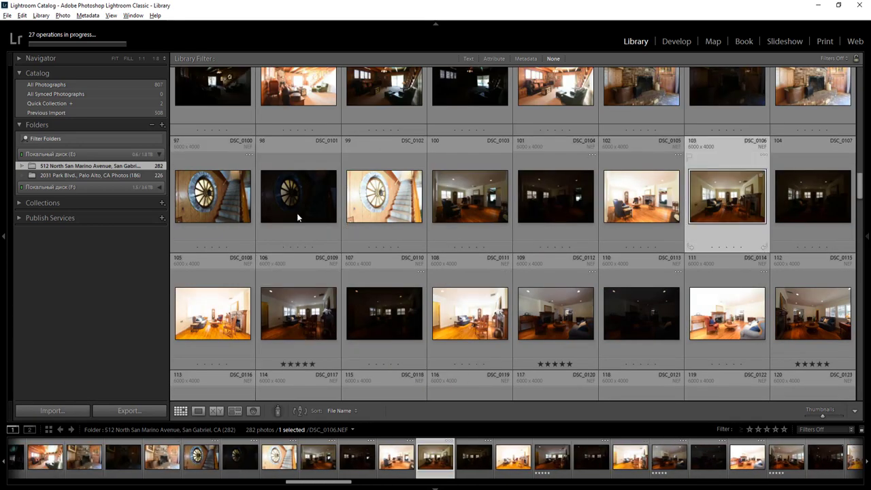
key("5")
left_click(211, 200)
key("5")
scroll(652, 249, "up", 2)
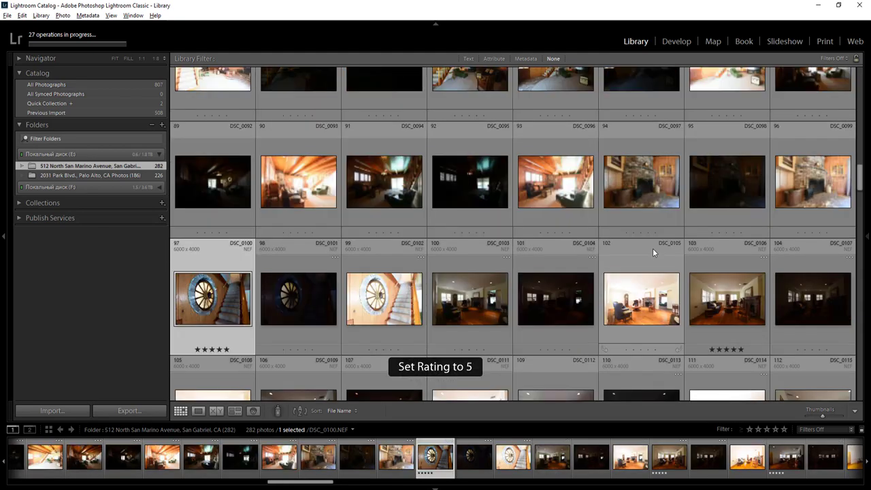
left_click(637, 191)
key("5")
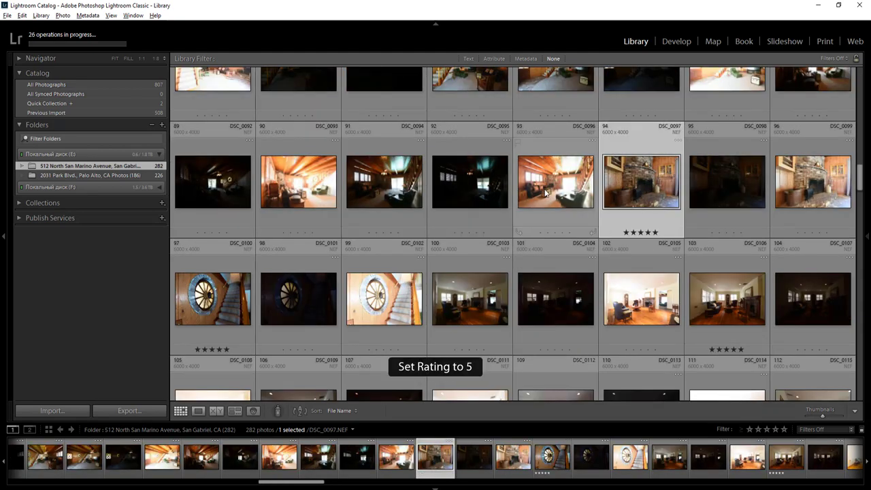
- Merge the three wood-ceiling room exposures DSC_0094 to DSC_0096 to HDR
left_click(544, 197)
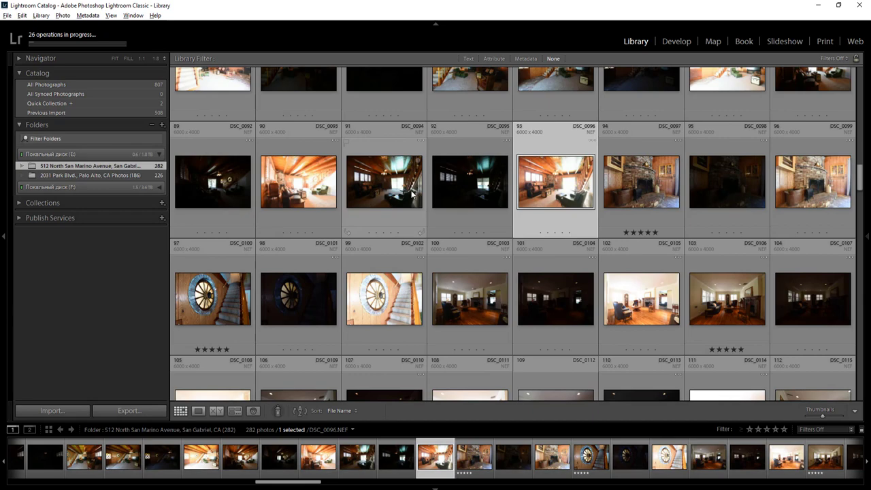
left_click(415, 194, "shift")
key("ctrl+shift+h")
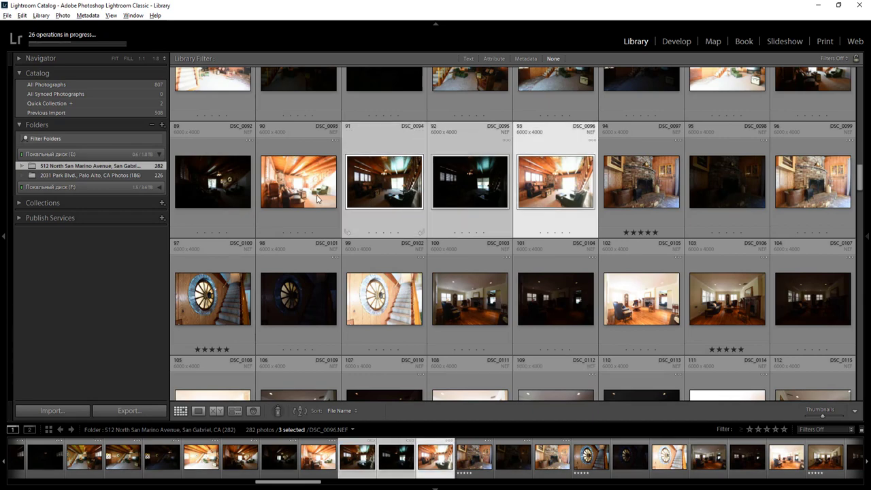
- Check DSC_0091 enlarged, and merge the three wood-ceiling room exposures DSC_0091 to DSC_0093 to HDR
left_click(317, 196)
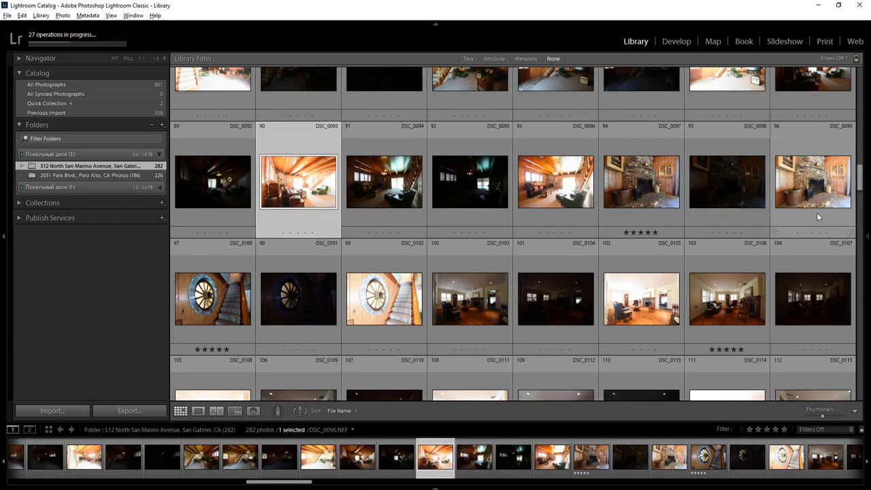
scroll(817, 220, "up", 2)
scroll(789, 250, "down", 1)
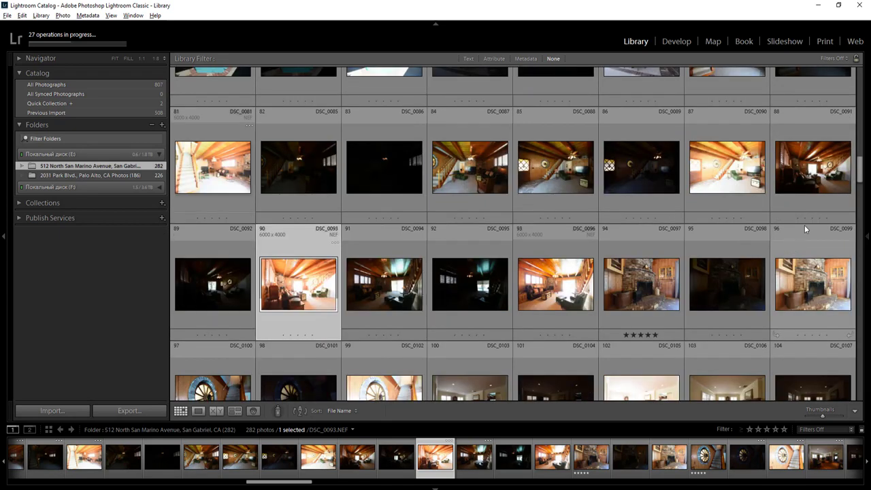
double_click(822, 172)
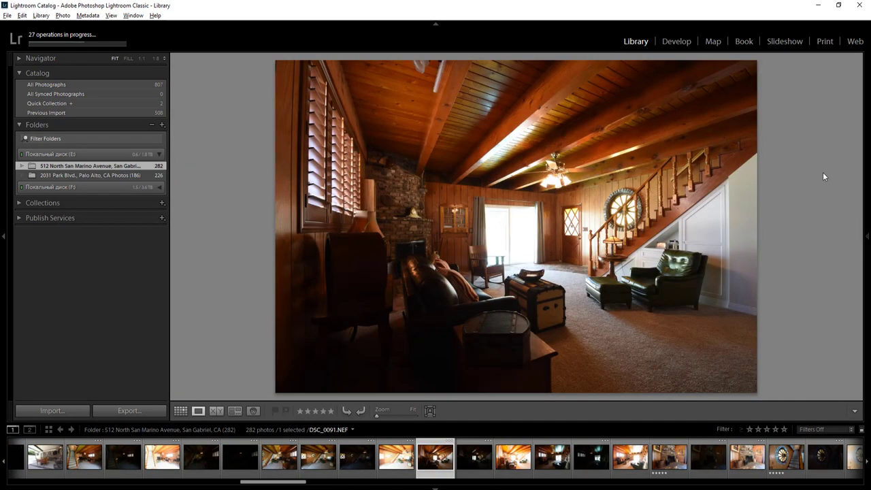
double_click(823, 172)
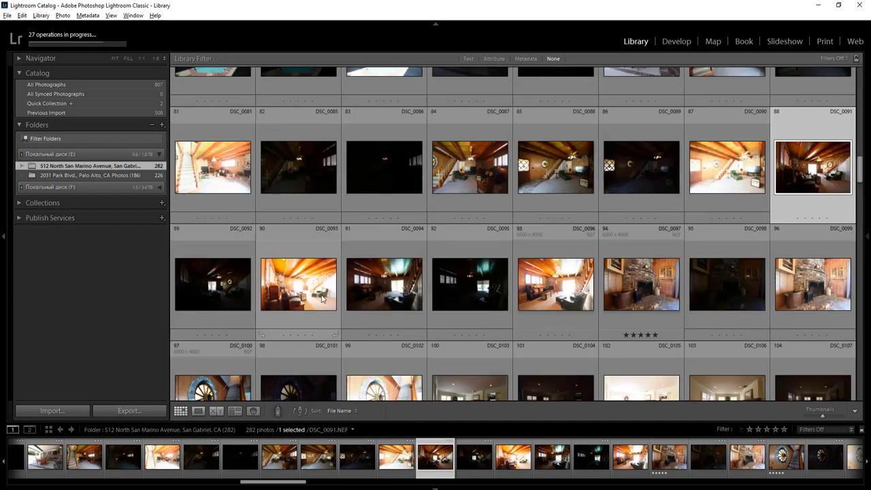
left_click(322, 300)
left_click(811, 188, "shift")
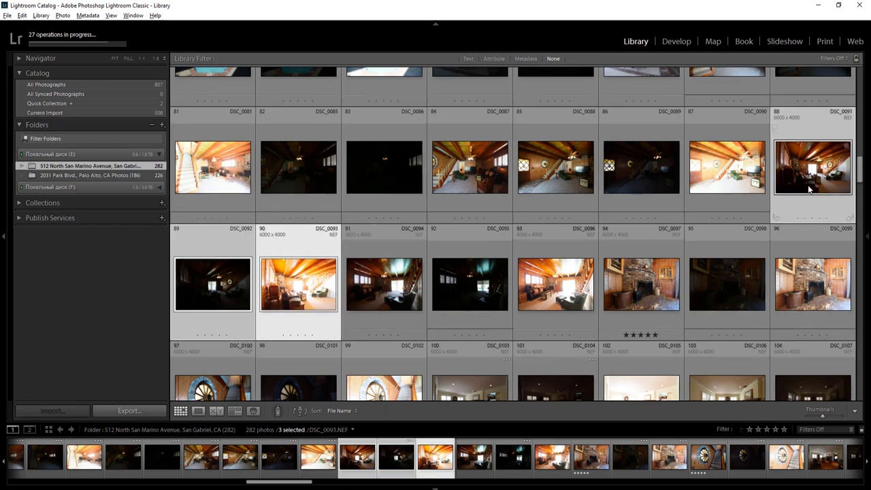
key("ctrl+shift+h")
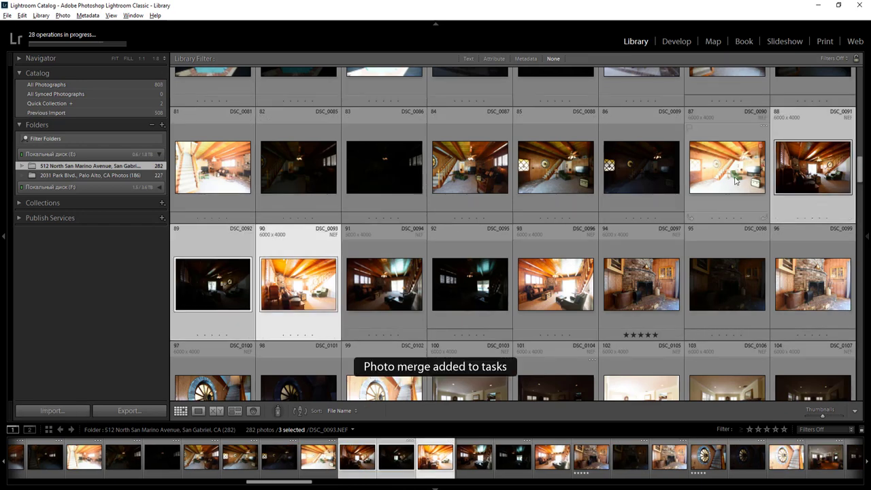
- Merge the three staircase room exposures DSC_0088 to DSC_0090 to HDR, and rate DSC_0087 five stars
left_click(695, 184)
left_click(555, 178, "shift")
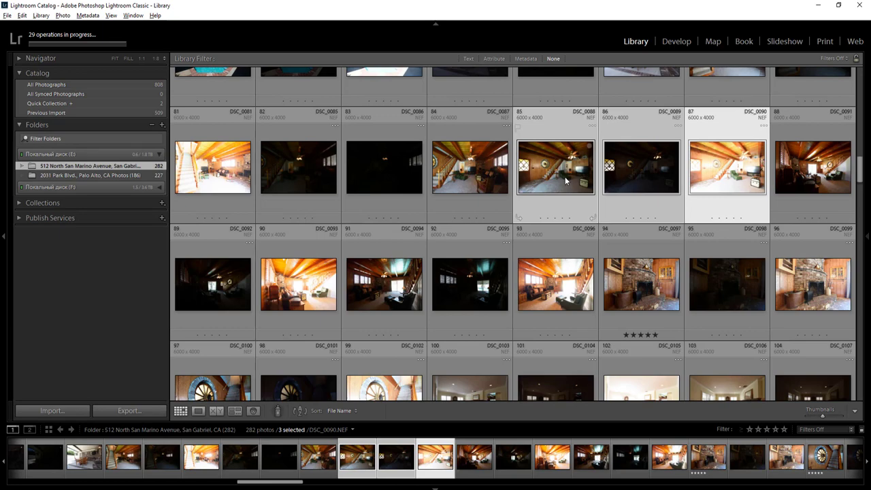
left_click(457, 178)
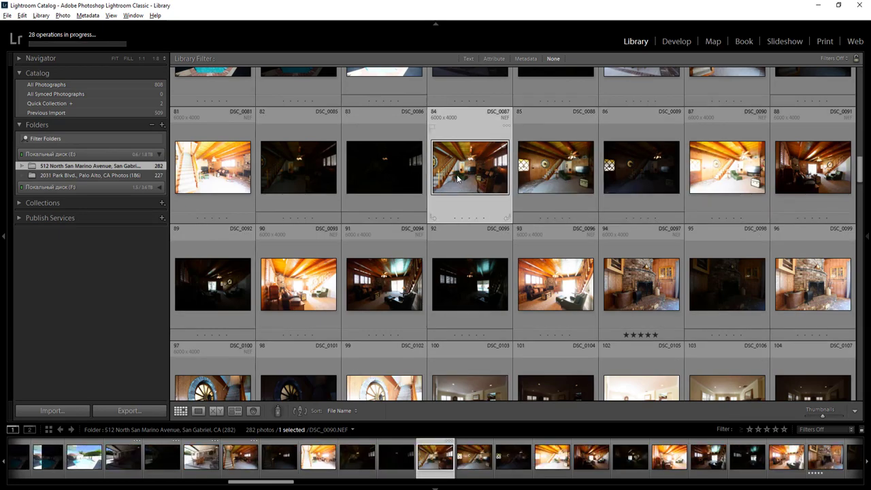
key("5")
scroll(311, 247, "up", 2)
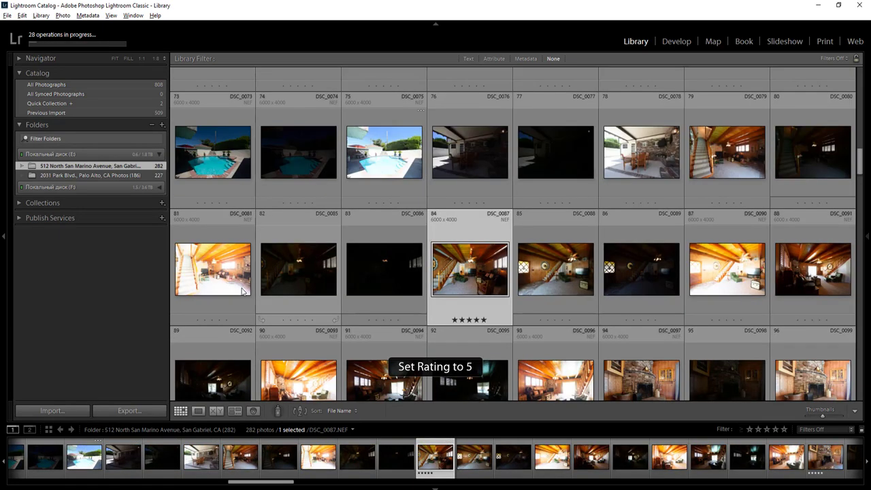
- Rate the staircase room photo DSC_0079 five stars, and merge the covered patio exposures DSC_0078 and DSC_0076 to HDR
left_click(738, 168)
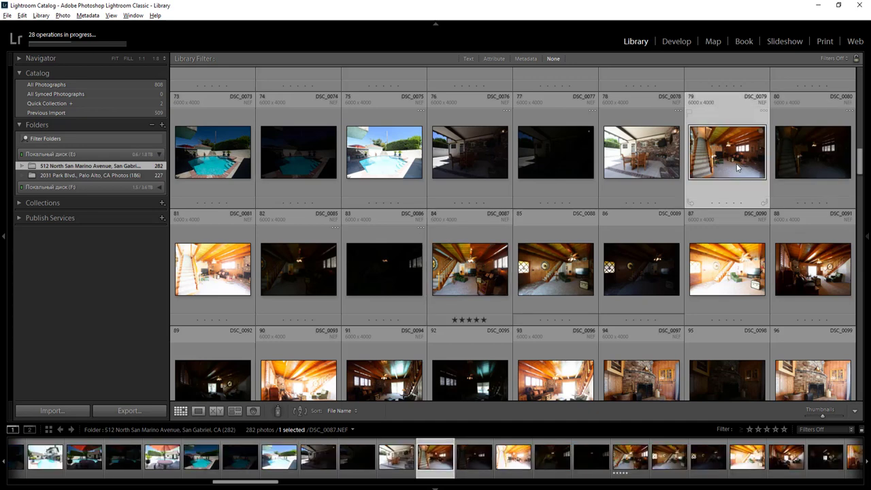
key("5")
left_click(633, 164)
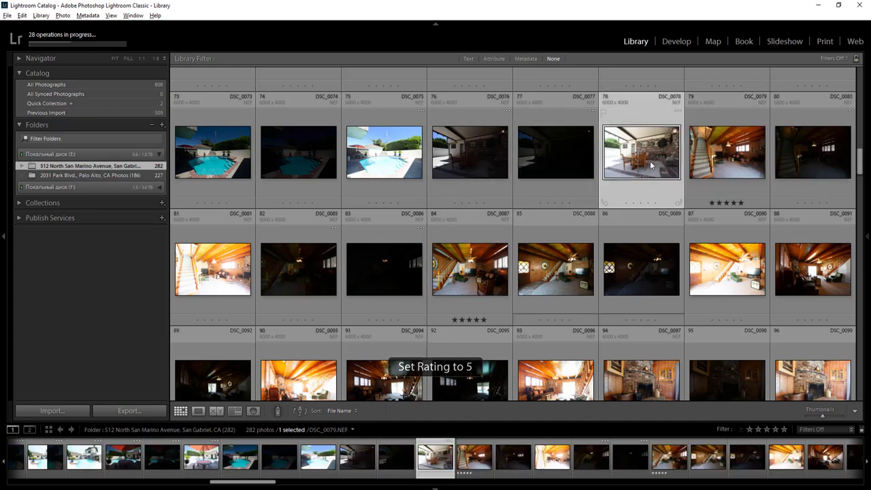
left_click(484, 156, "ctrl")
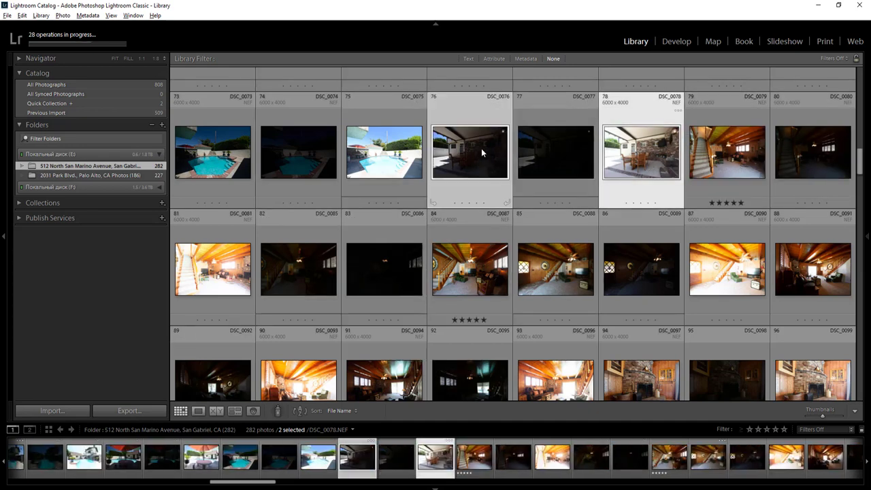
key("ctrl+shift+h")
- Merge the pool exposures DSC_0075 and DSC_0073 to HDR, and likewise the poolside umbrella exposures DSC_0072 and DSC_0070
left_click(398, 156)
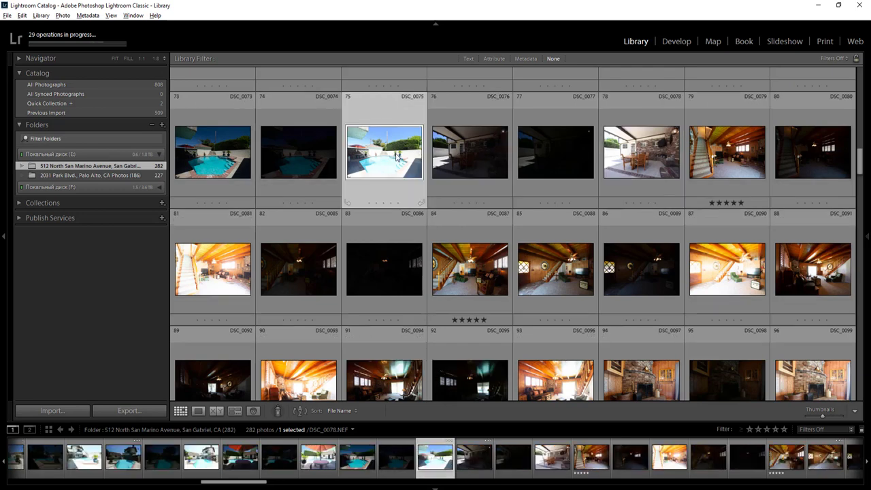
left_click(218, 168, "ctrl")
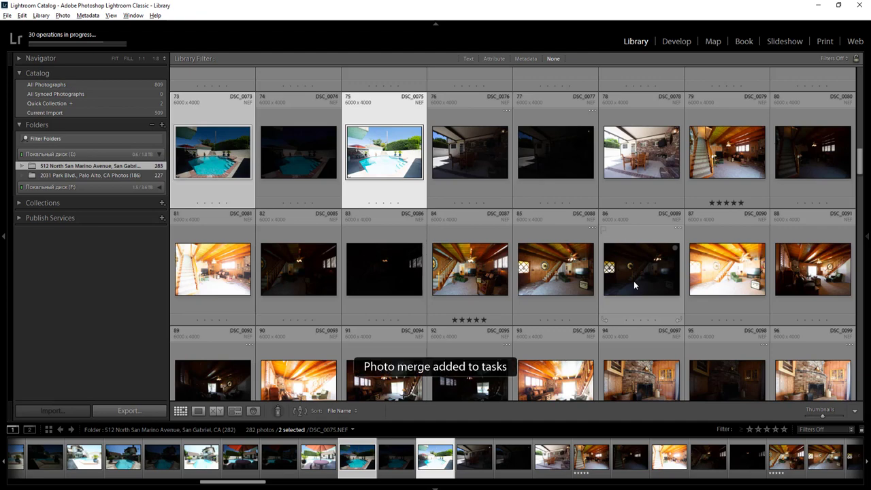
scroll(634, 280, "up", 3)
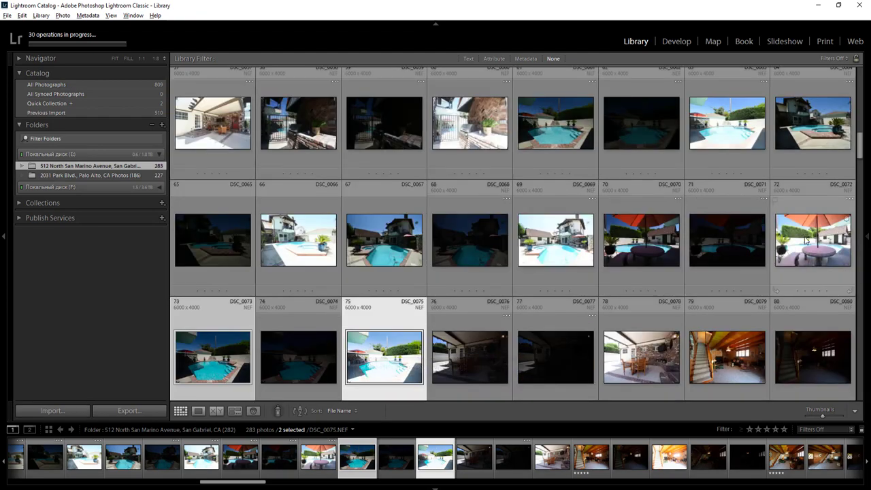
left_click(775, 255)
left_click(659, 248, "ctrl")
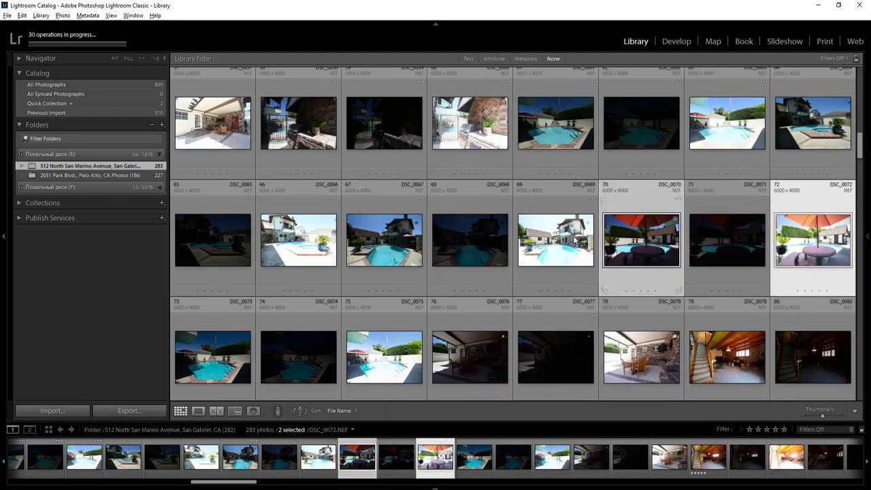
- Merge the pool and house exposures DSC_0069 and DSC_0067 to HDR, and check both photos enlarged
left_click(537, 238)
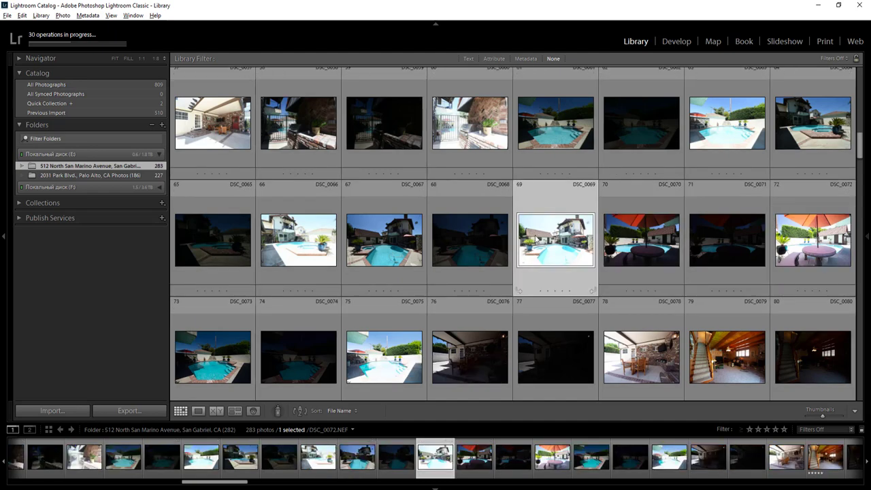
left_click(405, 241, "ctrl")
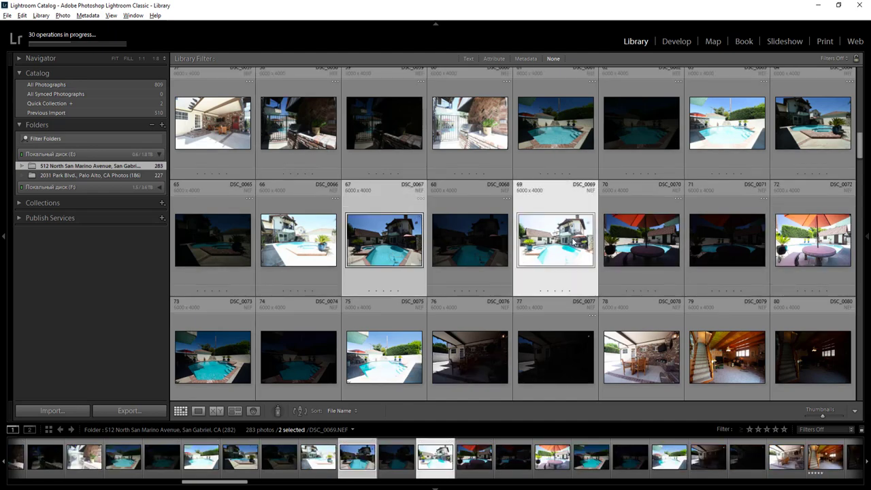
left_click(623, 249)
double_click(576, 233)
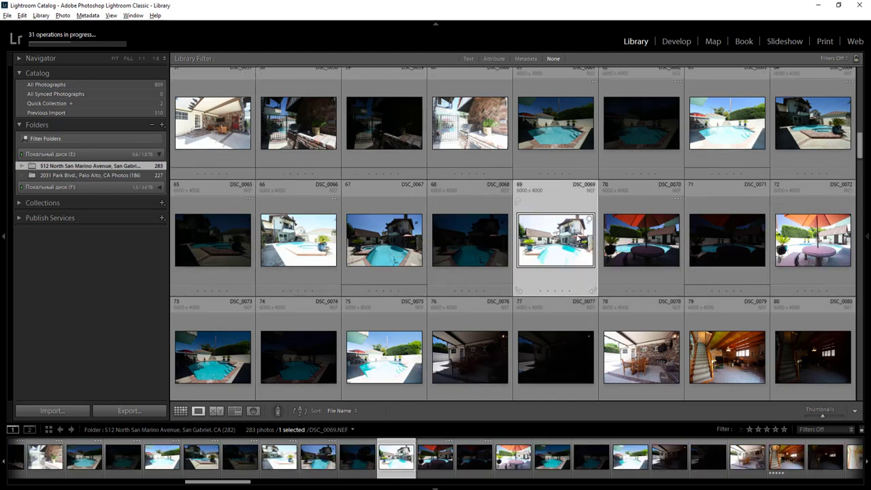
key("g")
double_click(396, 243)
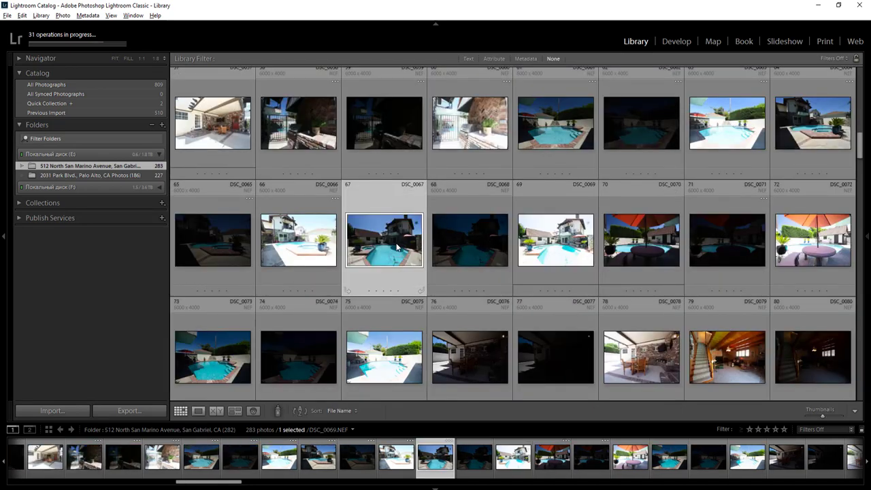
key("g")
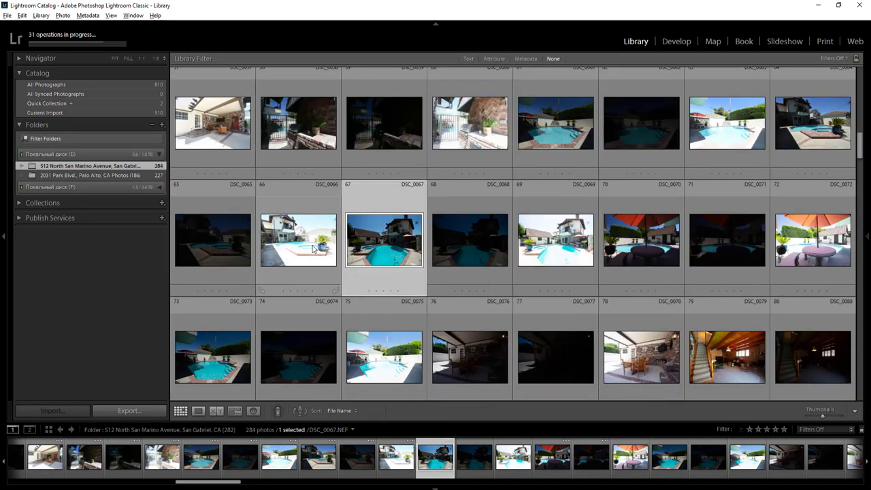
- Merge the backyard spa exposures DSC_0066 and DSC_0064 to HDR
key("Left")
scroll(788, 242, "up", 1)
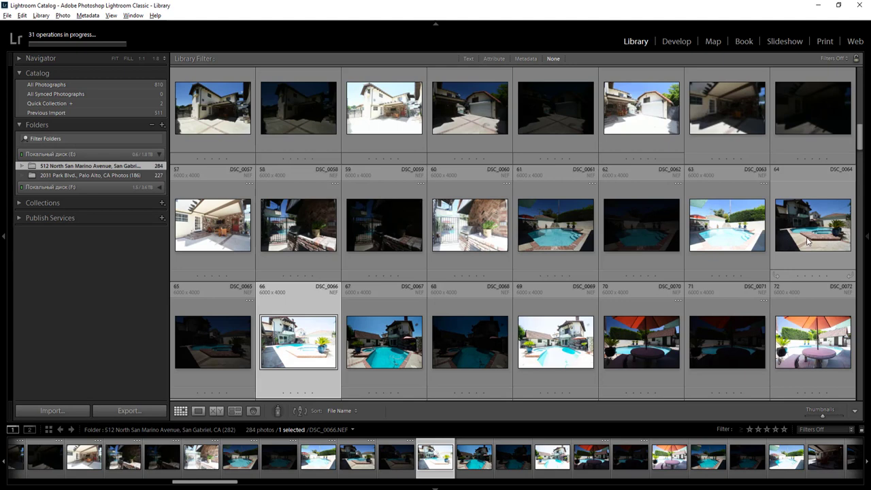
left_click(807, 239, "ctrl")
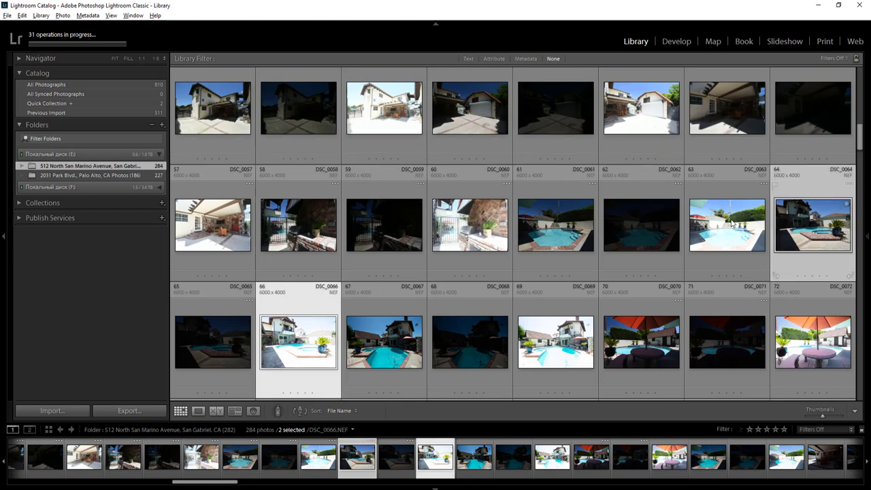
key("ctrl+shift+h")
- Merge the pool exposures DSC_0063 and DSC_0061 to HDR
left_click(705, 223)
left_click(566, 228, "ctrl")
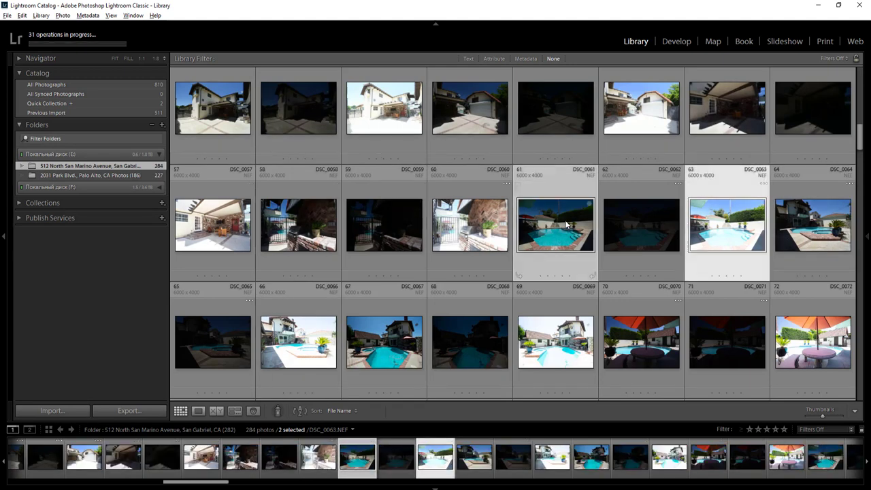
key("ctrl+shift+h")
- Merge the brick wall and gate exposures DSC_0060 and DSC_0058 to HDR
left_click(468, 222)
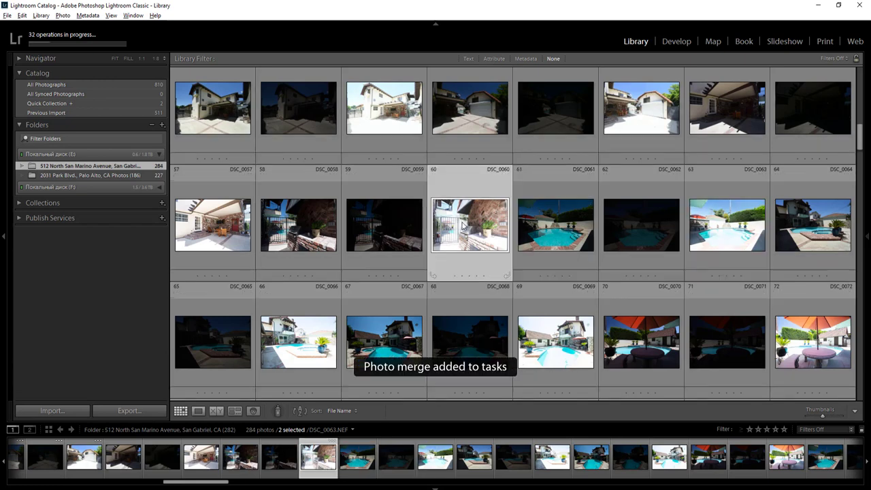
left_click(322, 224, "ctrl")
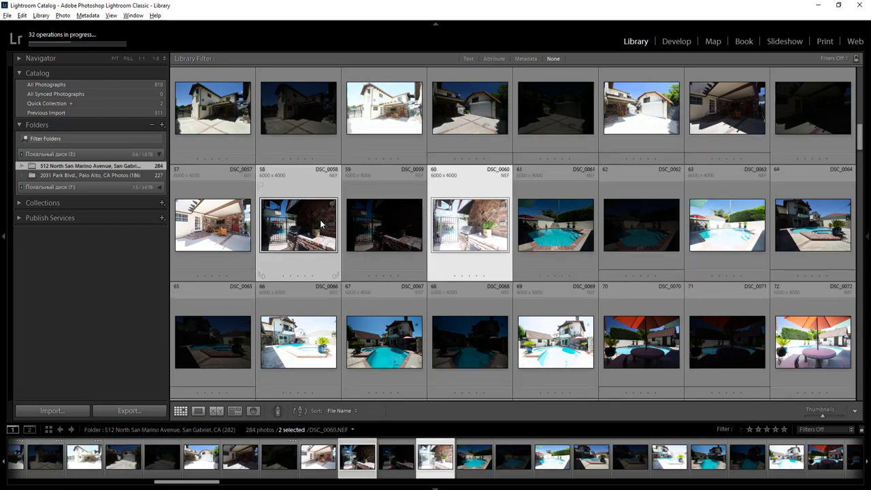
key("ctrl+shift+h")
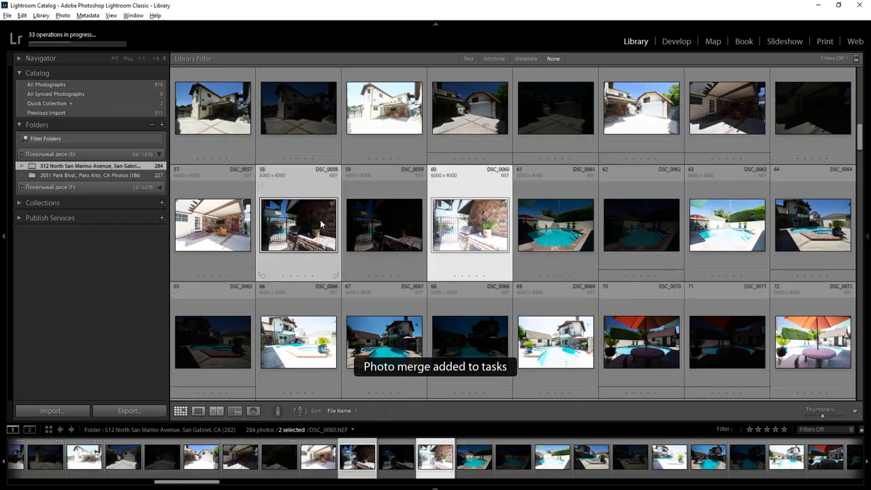
- Merge the pergola patio exposures DSC_0057 and DSC_0055 to HDR
scroll(381, 197, "up", 2)
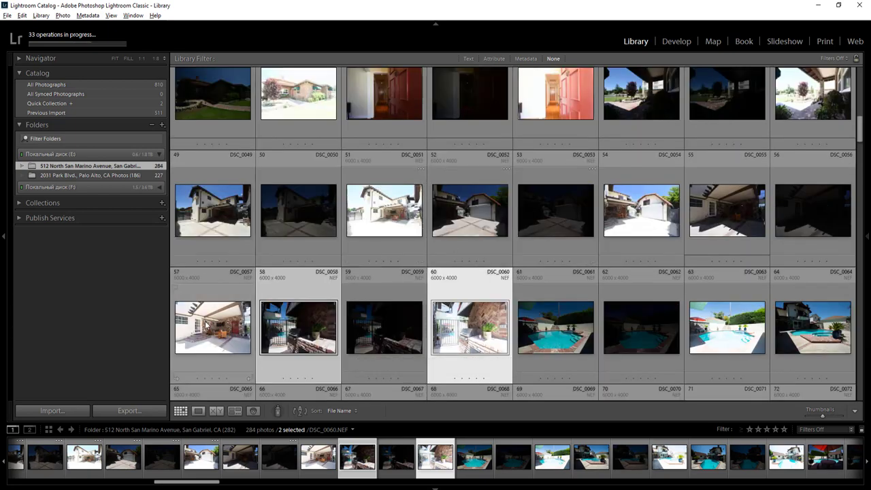
left_click(247, 324)
left_click(731, 217, "ctrl")
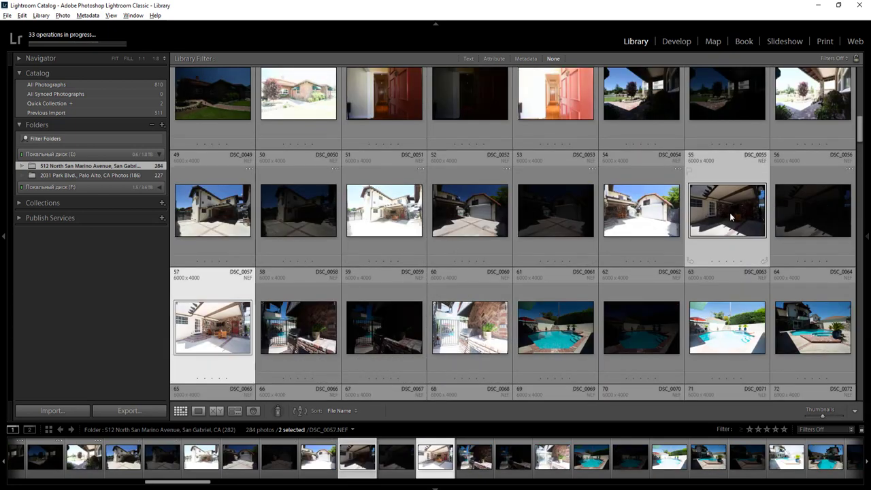
key("ctrl+shift+h")
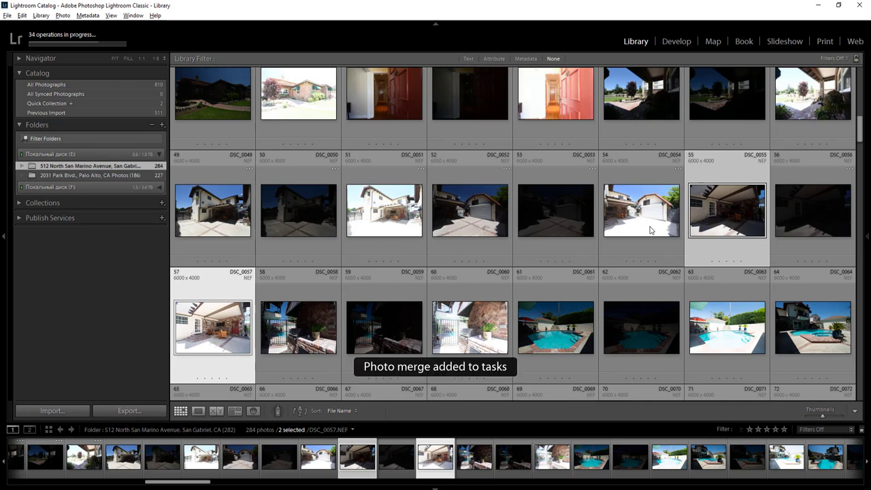
- Merge the garage courtyard exposures DSC_0054 and DSC_0052 to HDR
left_click(649, 230)
left_click(487, 219, "ctrl")
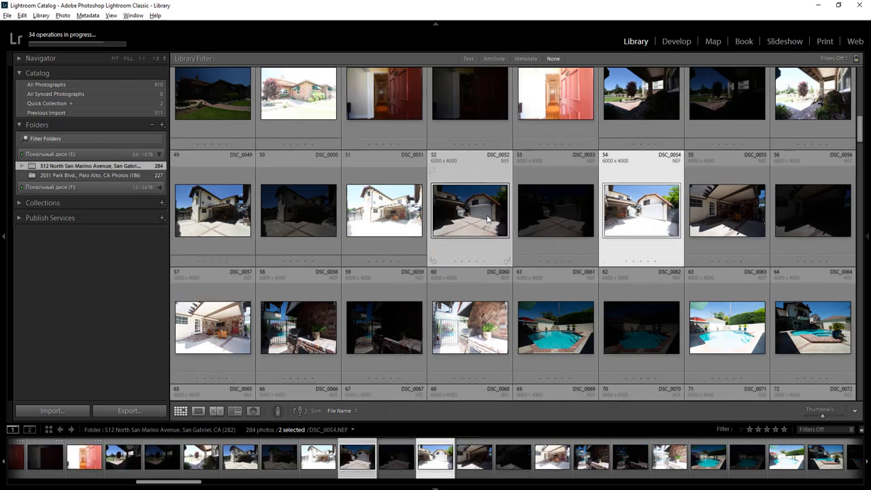
key("ctrl+shift+h")
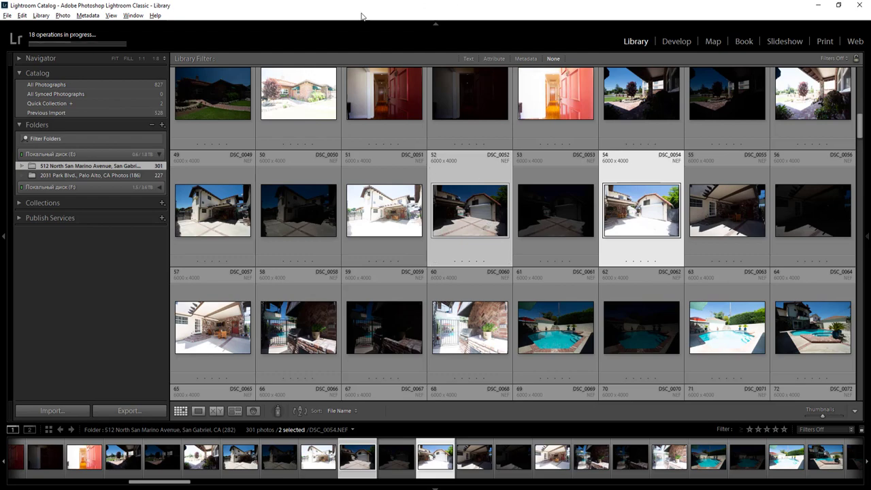
- Merge the house rear exposures DSC_0051 and DSC_0049 to HDR, and rate DSC_0050 five stars
scroll(597, 249, "up", 1)
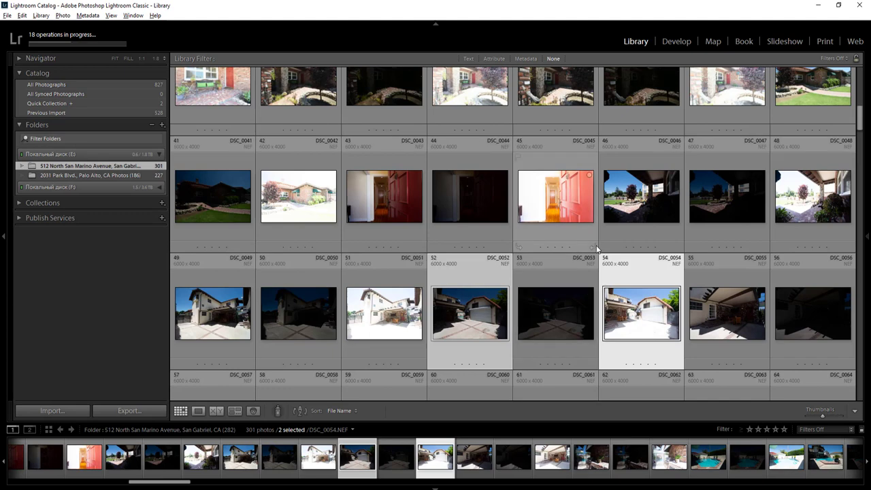
left_click(387, 316)
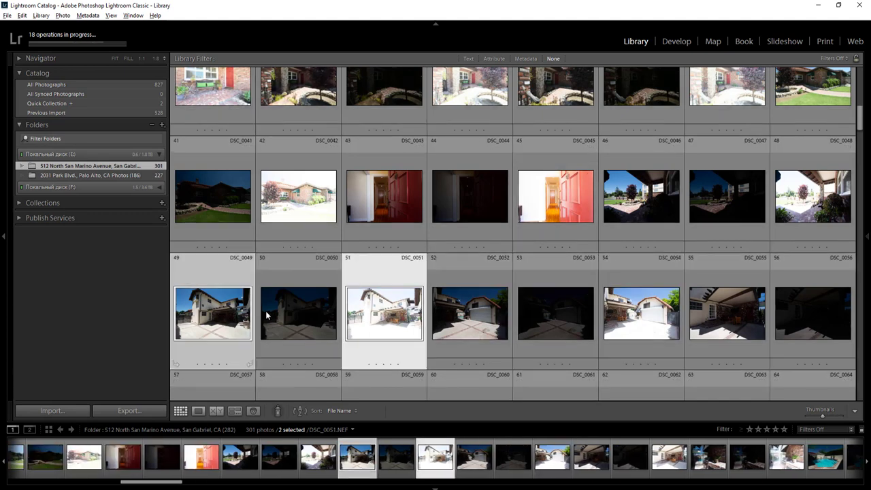
key("Left")
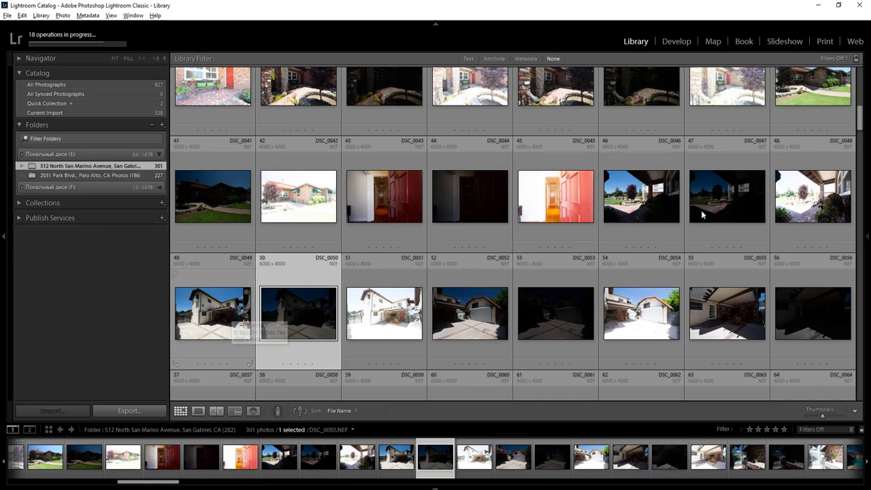
key("5")
- Merge the front porch view exposures DSC_0048 and DSC_0046 to HDR
key("Left")
key("Left")
left_click(651, 199, "ctrl")
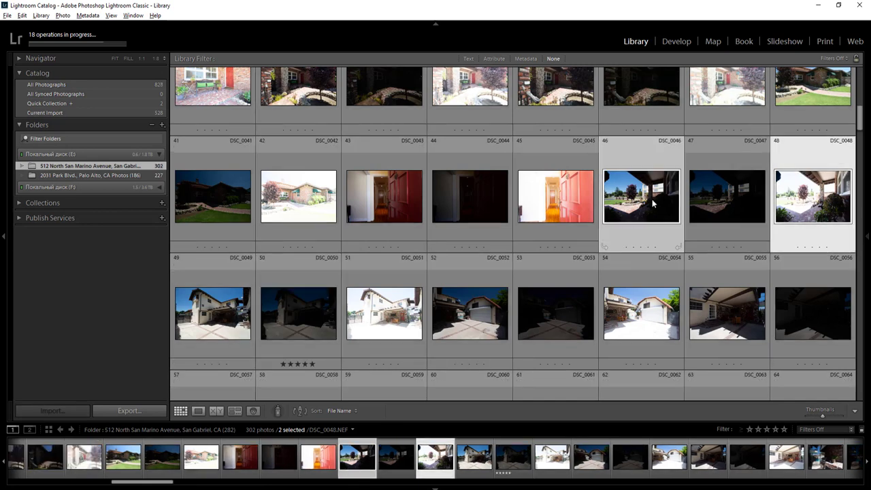
key("ctrl+shift+h")
- Rate the red door photo DSC_0043 and the house front photo DSC_0040 five stars
left_click(384, 193)
key("5")
scroll(781, 274, "up", 1)
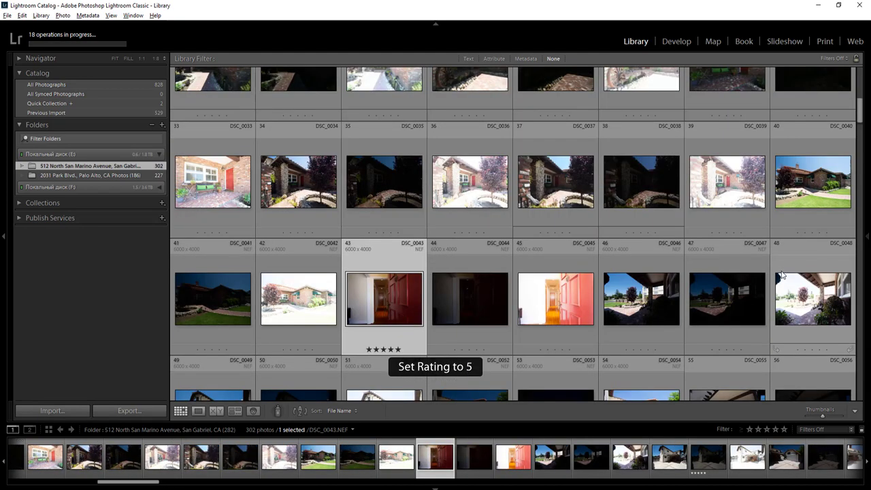
left_click(816, 196)
key("5")
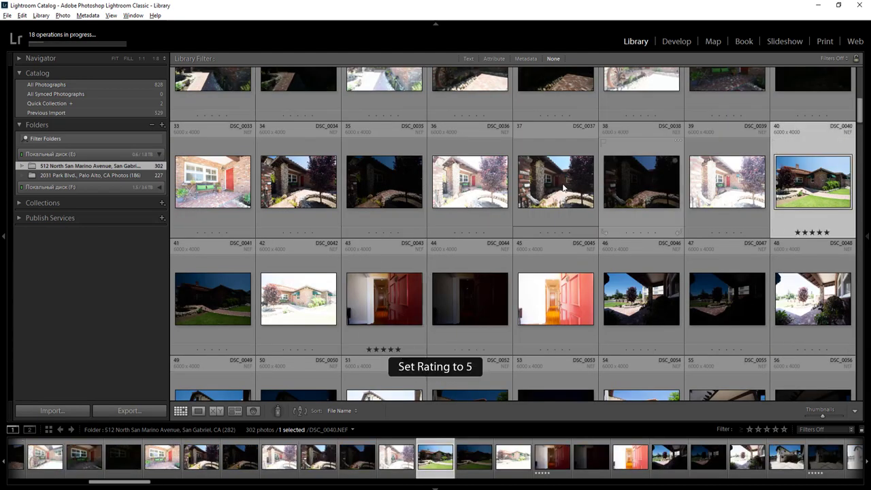
- Rate the front entrance and garden photos DSC_0037, DSC_0034, DSC_0028, DSC_0025 and DSC_0022 five stars
left_click(563, 188)
key("5")
left_click(299, 190)
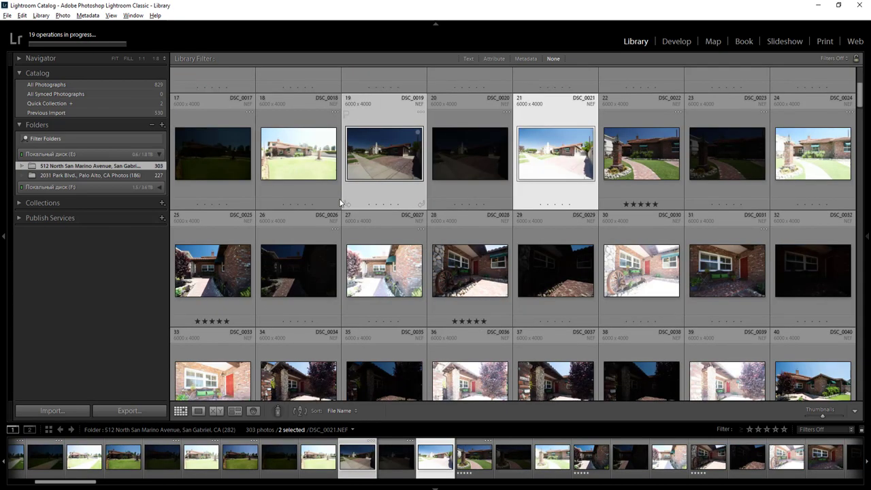
- Merge the driveway exposures DSC_0021 and DSC_0019 to HDR, and likewise the front lawn exposures DSC_0018 and DSC_0016
key("ctrl+shift+h")
scroll(339, 202, "up", 2)
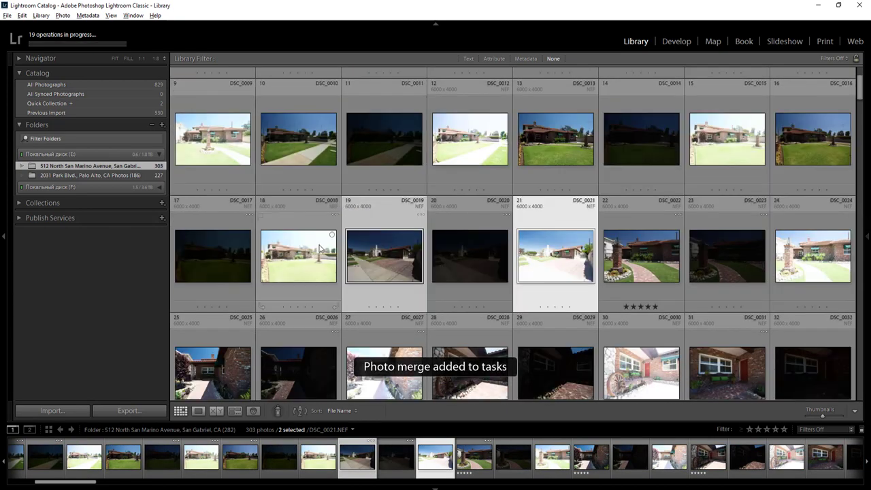
left_click(306, 259)
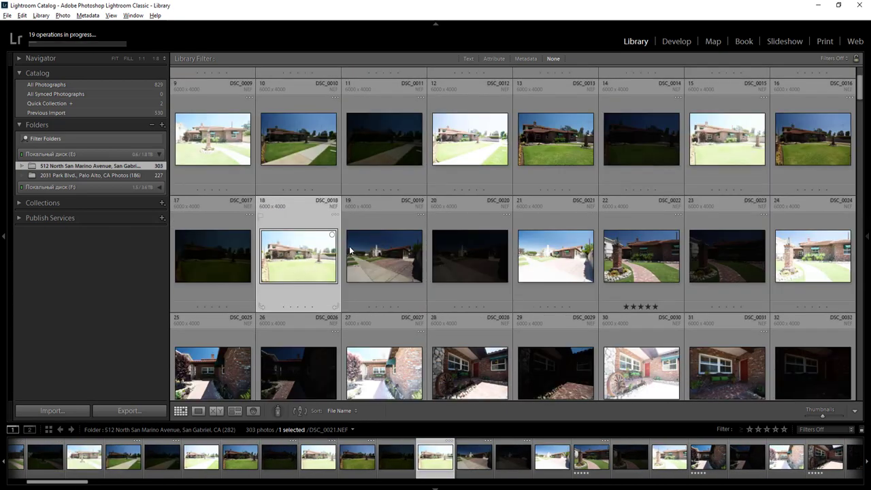
left_click(810, 150, "ctrl")
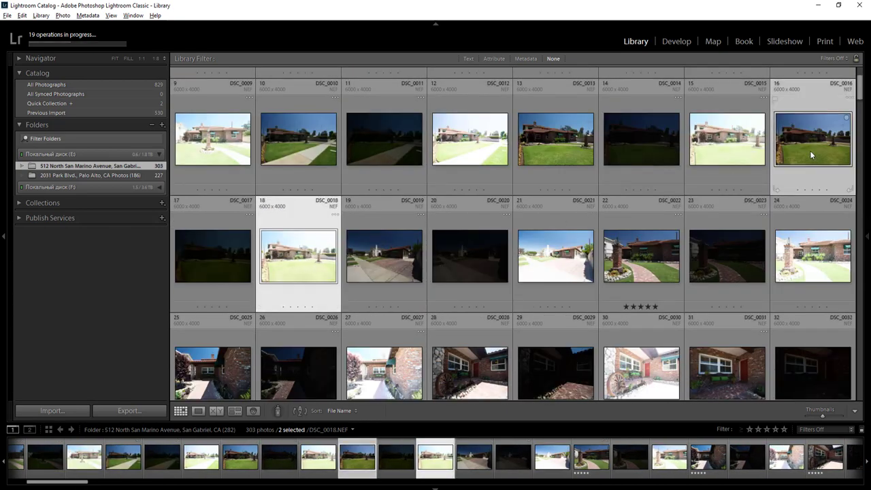
- Rate the front lawn photos DSC_0013 and DSC_0010 five stars
left_click(564, 142)
key("5")
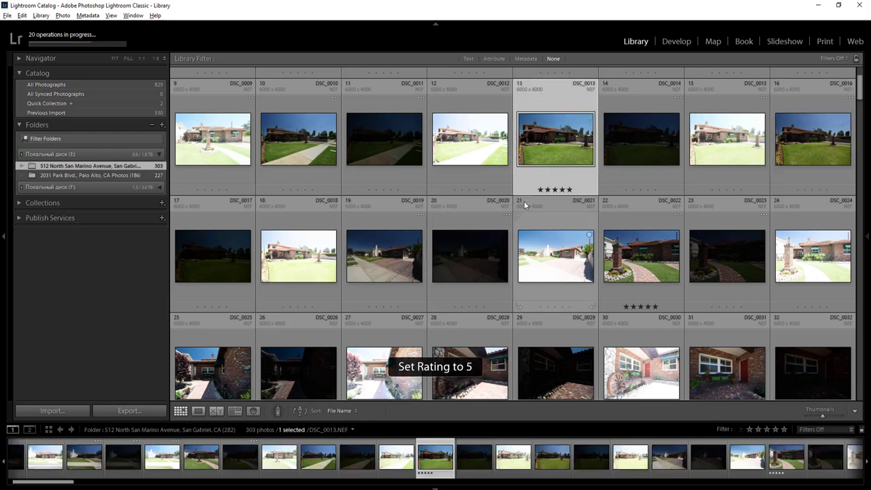
left_click(302, 149)
key("5")
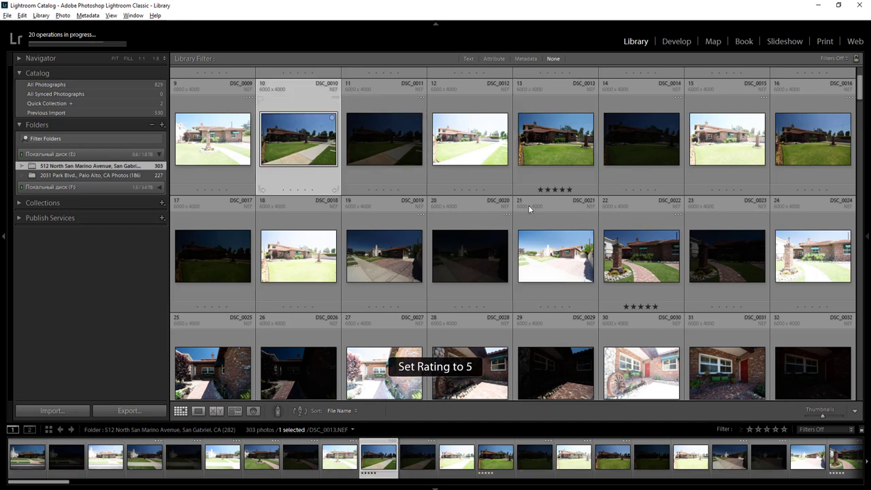
- Merge the front garden exposures DSC_0007 and DSC_0009 to HDR, and likewise the house front exposures DSC_0006 and DSC_0004
scroll(523, 212, "up", 2)
left_click(729, 136)
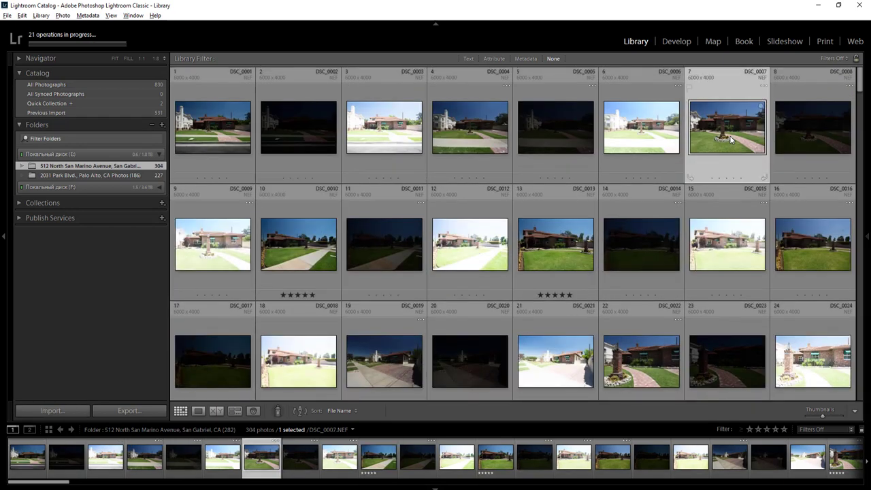
left_click(234, 246, "ctrl")
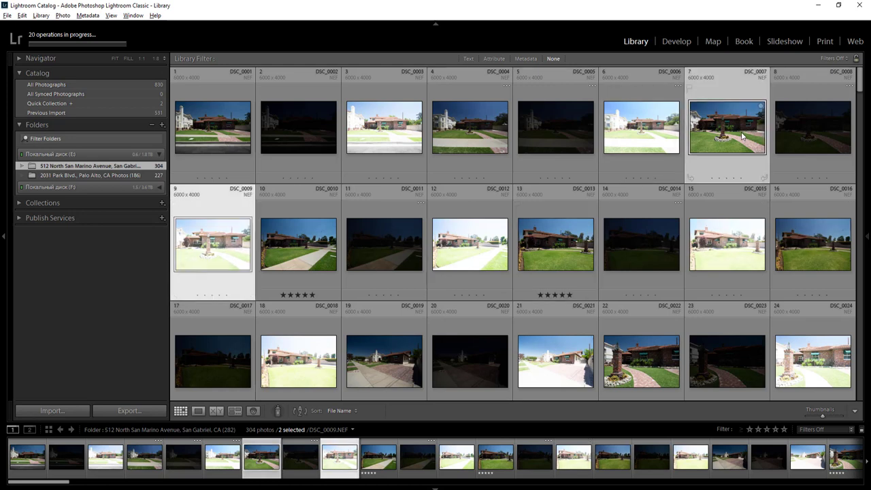
left_click(642, 129)
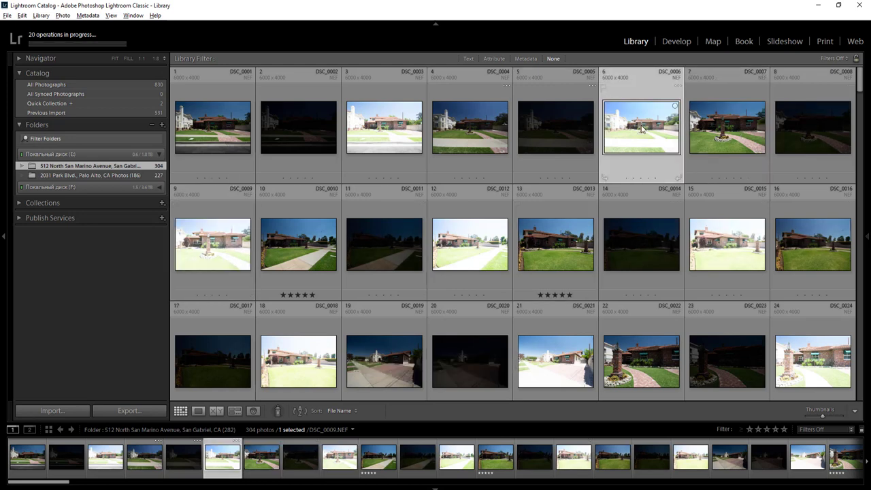
left_click(484, 144, "ctrl")
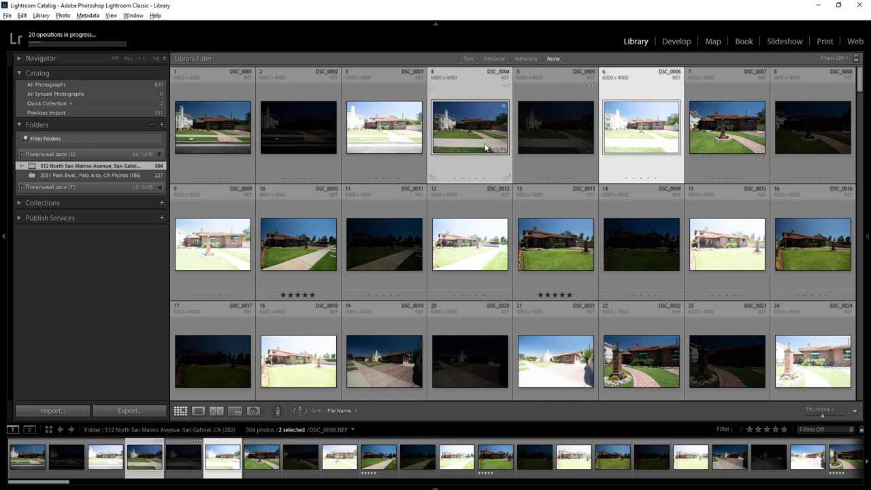
key("ctrl+shift+h")
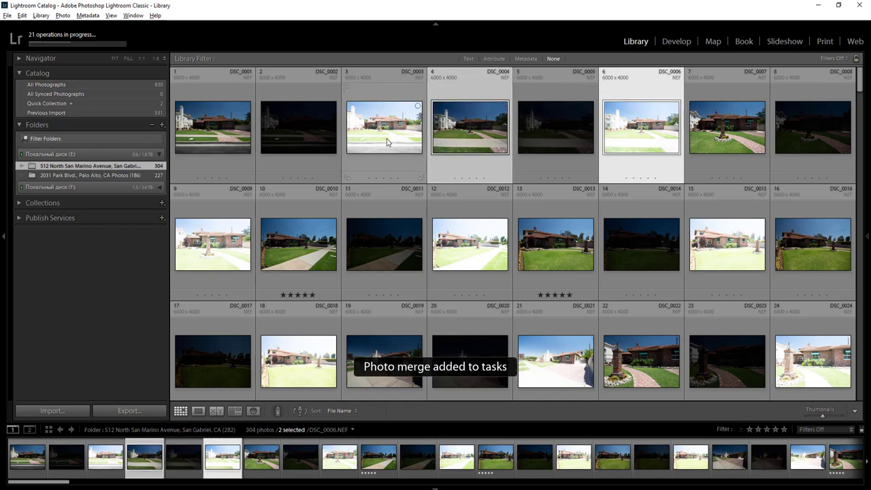
- Merge the street view exposures DSC_0003 and DSC_0001 to HDR
left_click(387, 141)
left_click(223, 134, "ctrl")
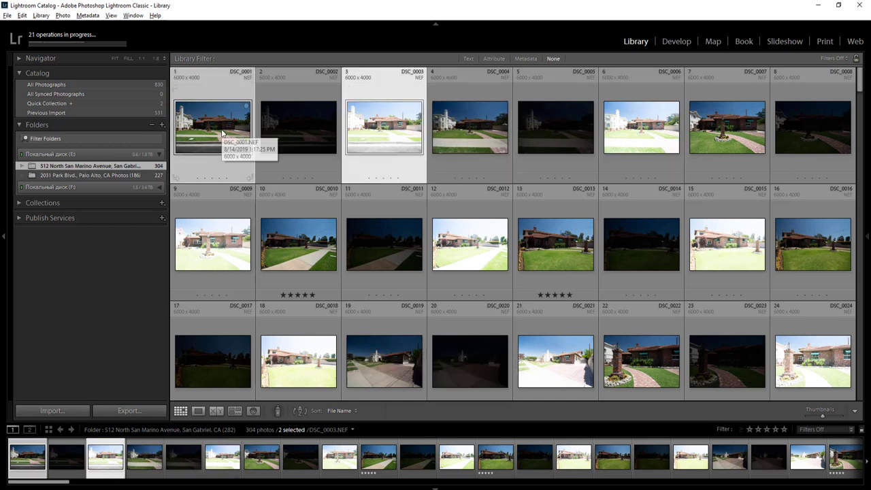
left_click(297, 131)
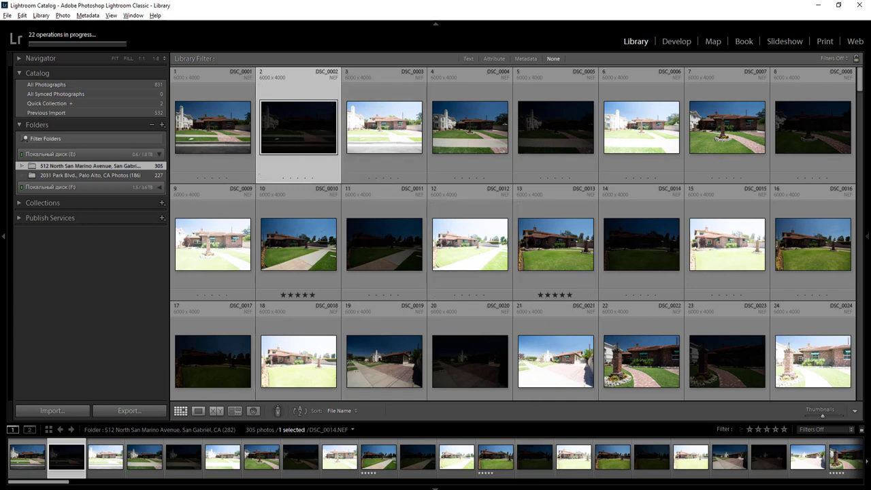
left_click(536, 488)
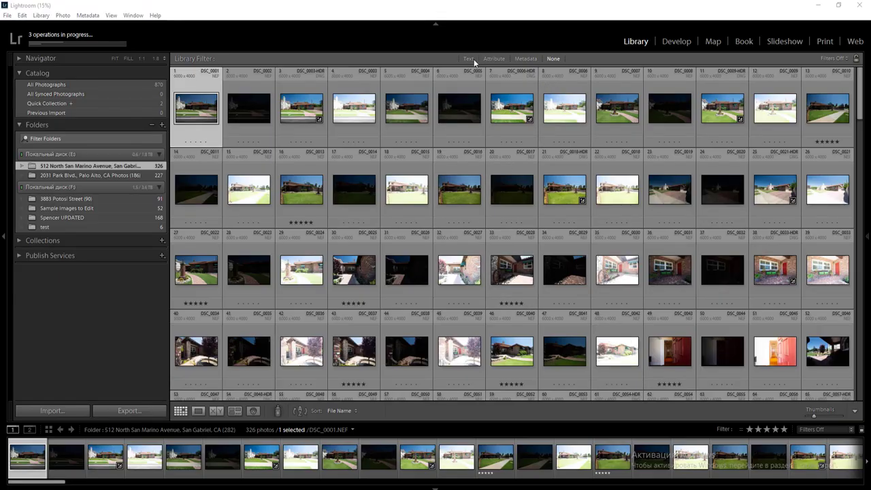
- Filter the folder's photos by the text "-hdr" and rate all the matching merged photos five stars
left_click(470, 58)
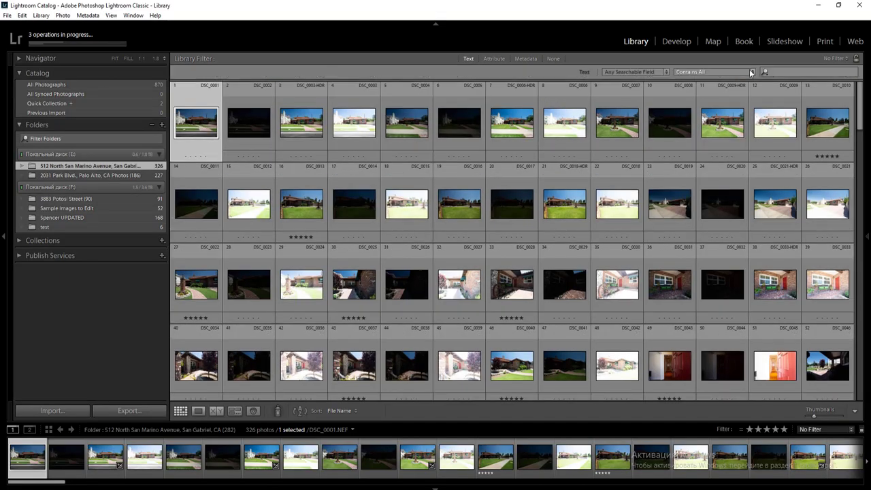
left_click(787, 72)
type("-hdr")
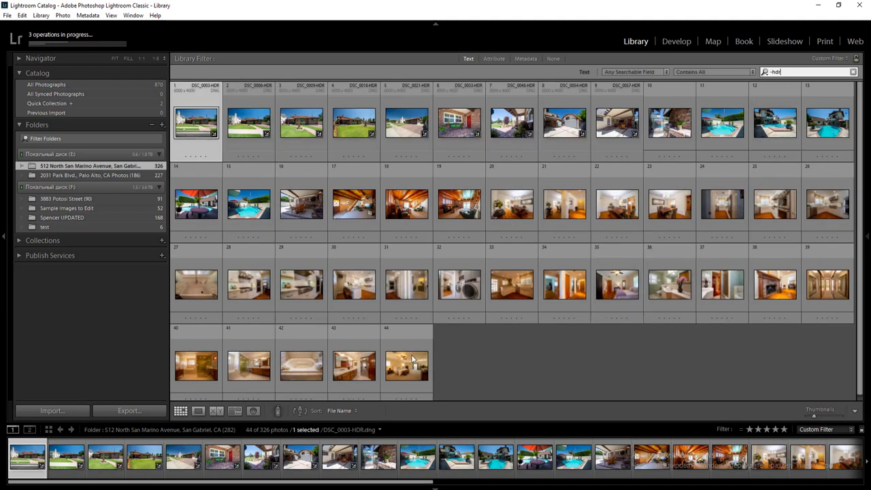
left_click(400, 369, "shift")
key("ctrl+a")
key("5")
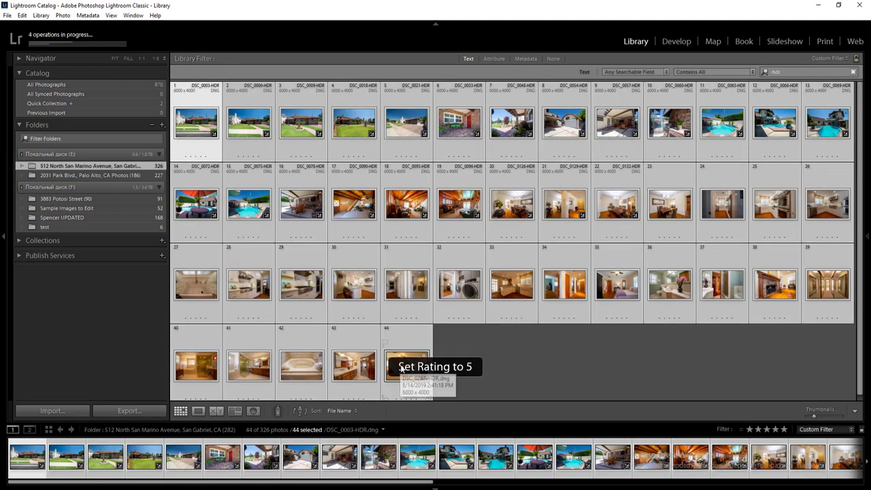
key("ctrl+d")
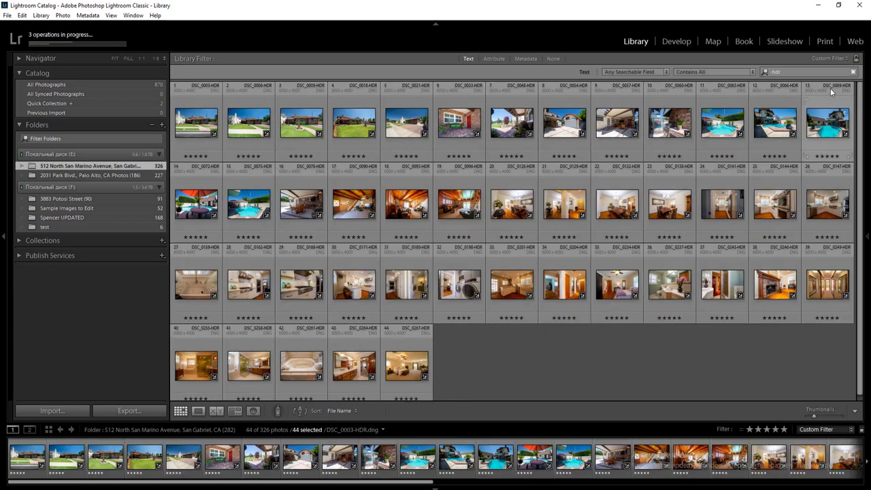
- Clear the text filter and filter the folder to show the photos rated five stars
left_click(852, 71)
left_click(499, 59)
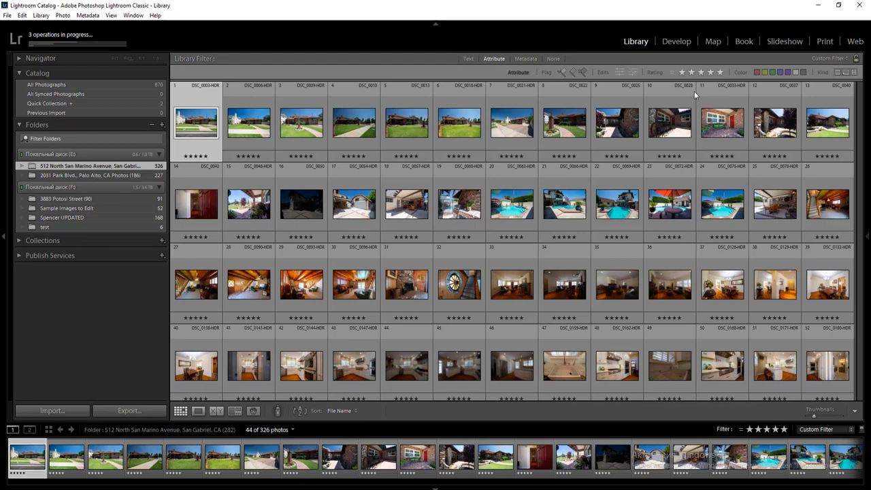
scroll(568, 258, "down", 3)
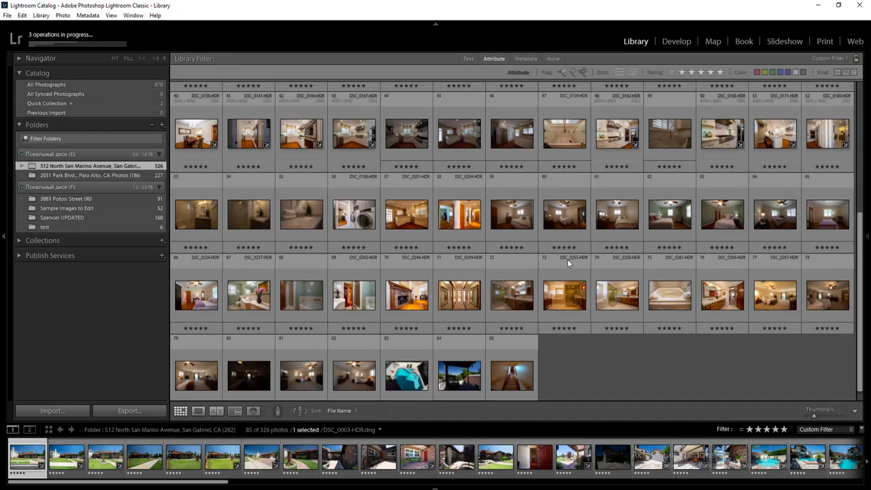
scroll(567, 259, "up", 3)
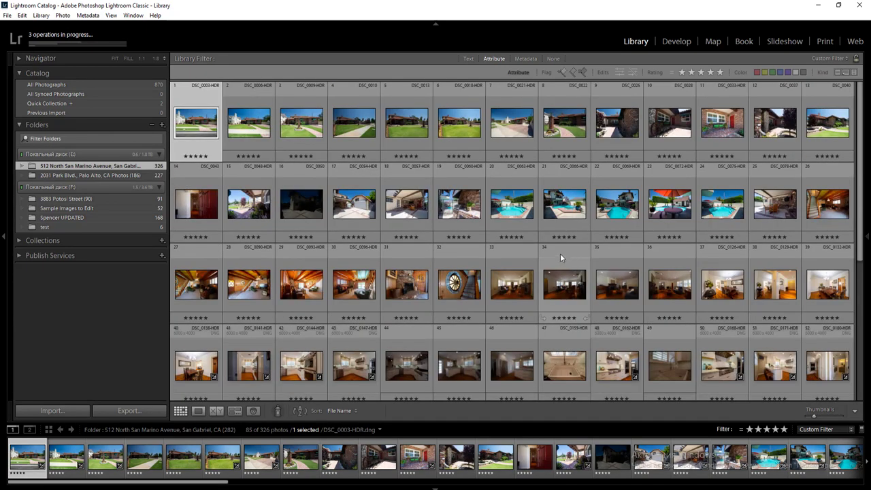
- Apply the user preset Real Estate 2 to all the filtered five-star photos
key("ctrl+a")
left_click(519, 210)
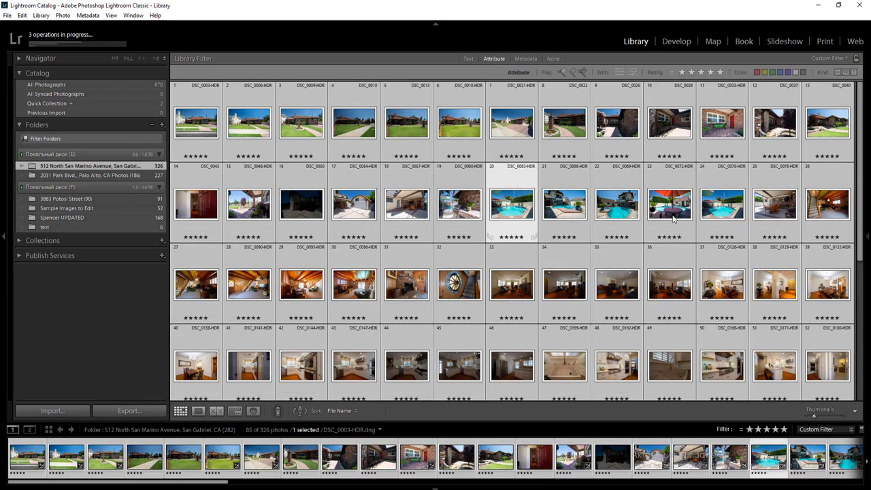
mouse_move(869, 219)
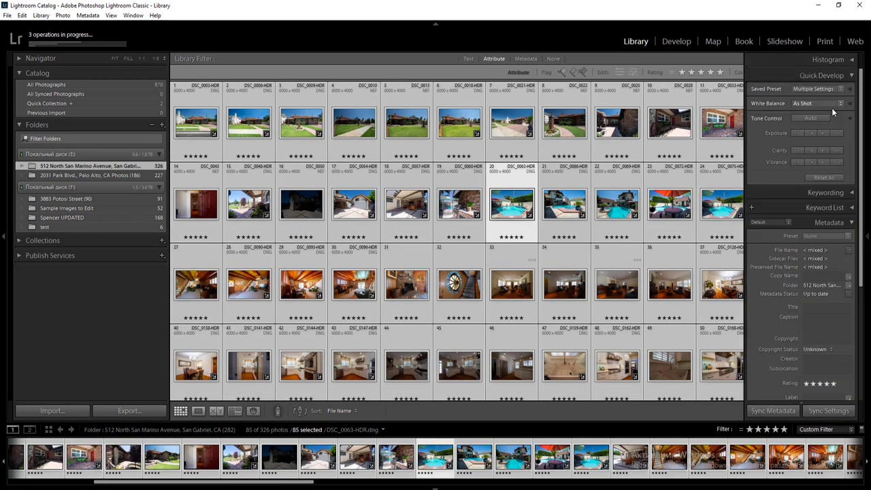
left_click(829, 89)
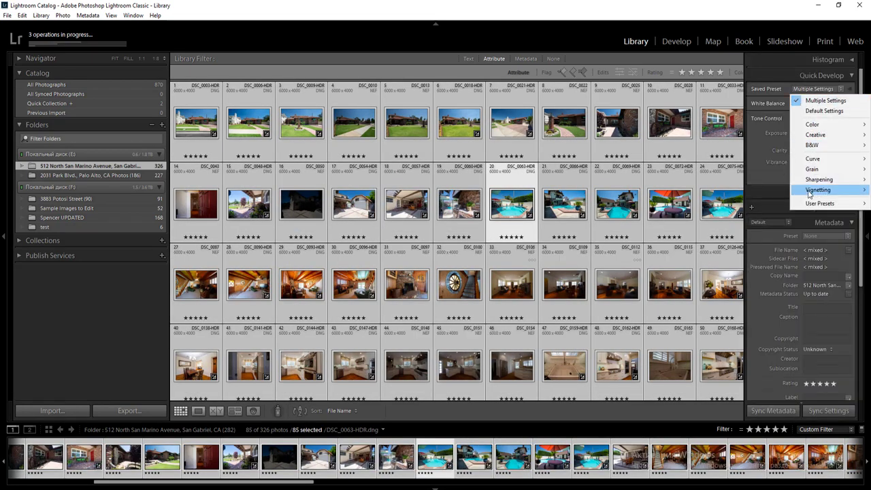
mouse_move(812, 203)
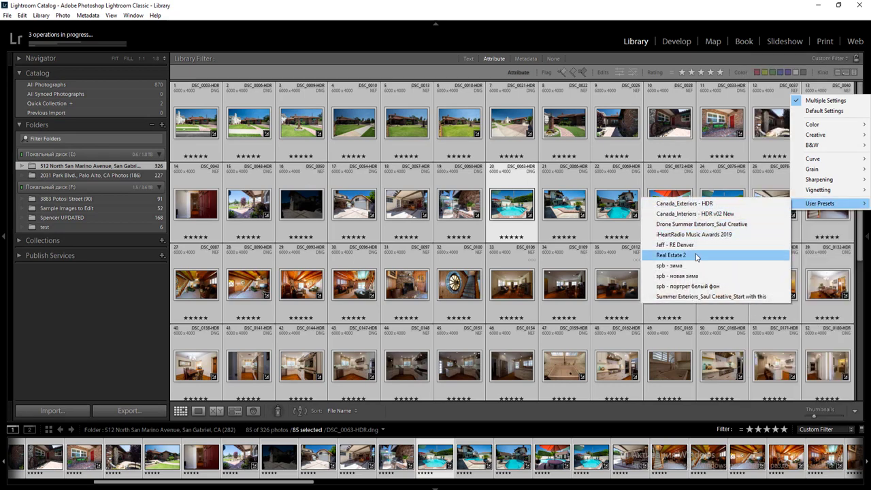
left_click(673, 255)
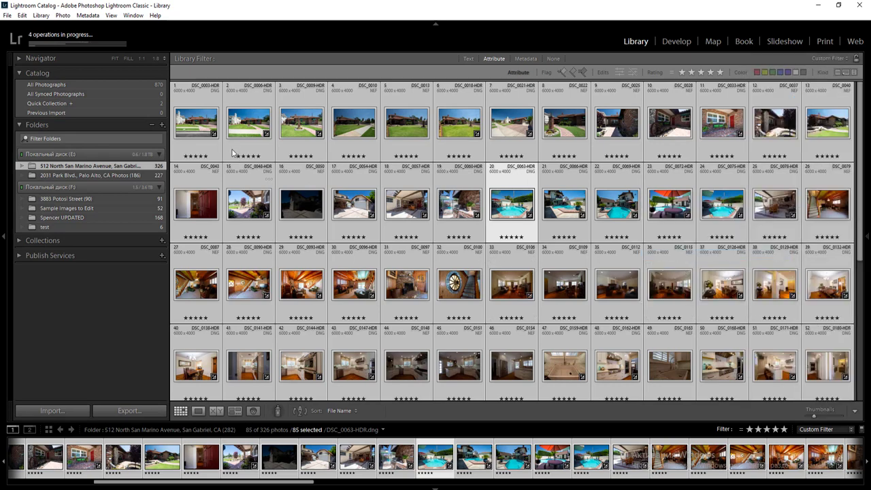
- Open the first photo, DSC_0003-HDR, for developing and set its exposure to -0.50
left_click(202, 125)
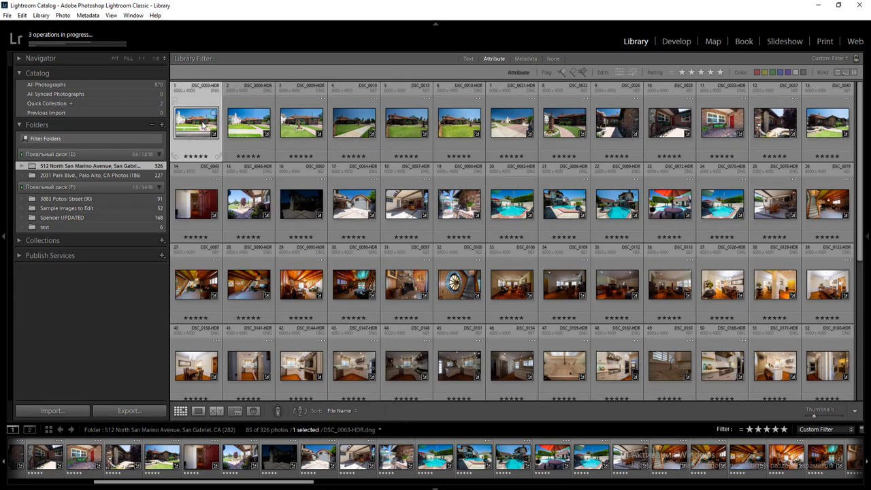
left_click(678, 41)
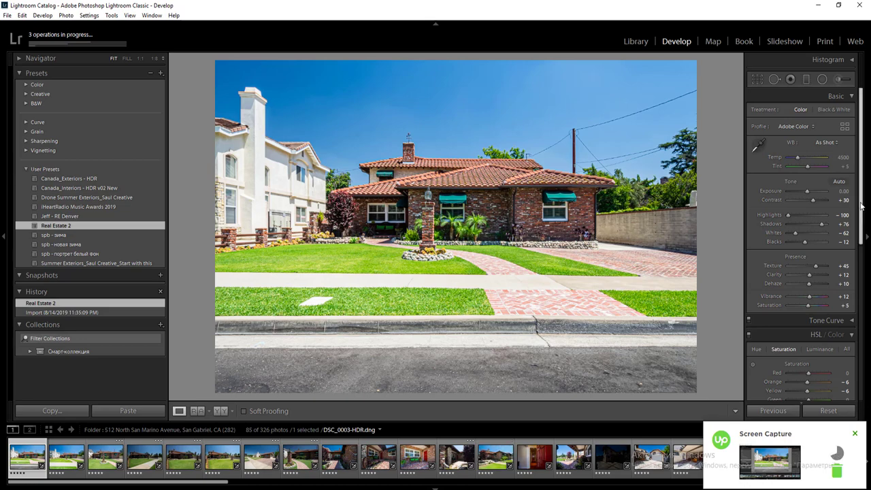
left_click(844, 191)
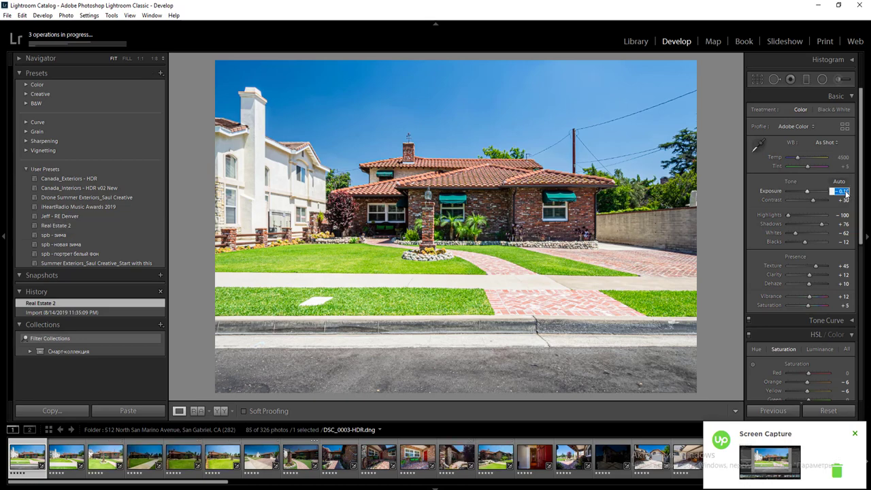
key("Up")
key("Up")
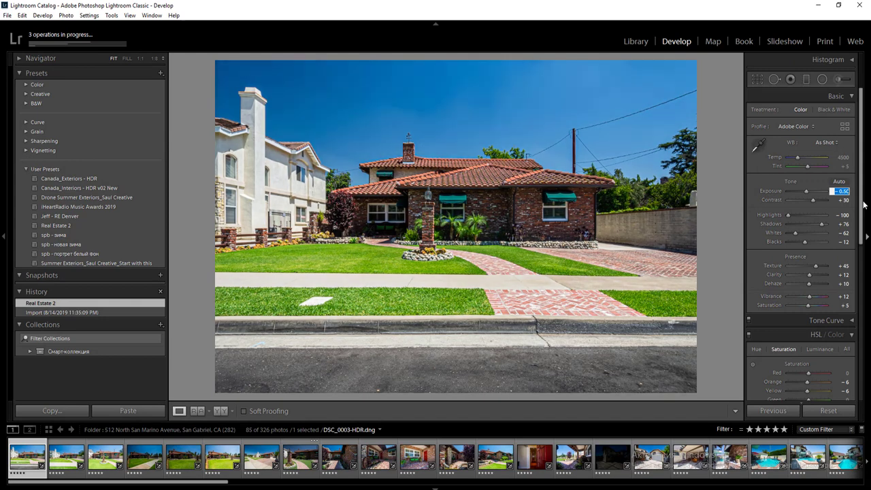
- Raise the blue luminance of DSC_0003-HDR to +51 to lighten the sky
left_click_drag(861, 204, 862, 259)
left_click(825, 243)
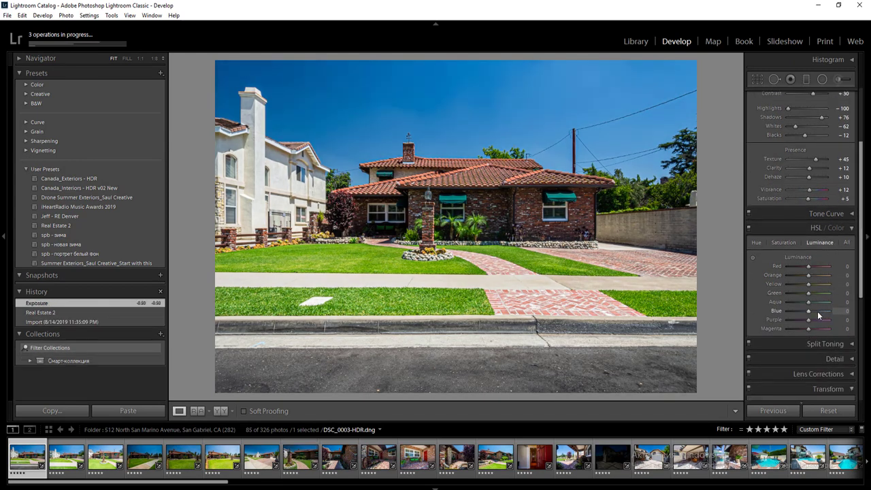
left_click(818, 312)
left_click_drag(820, 311, 817, 308)
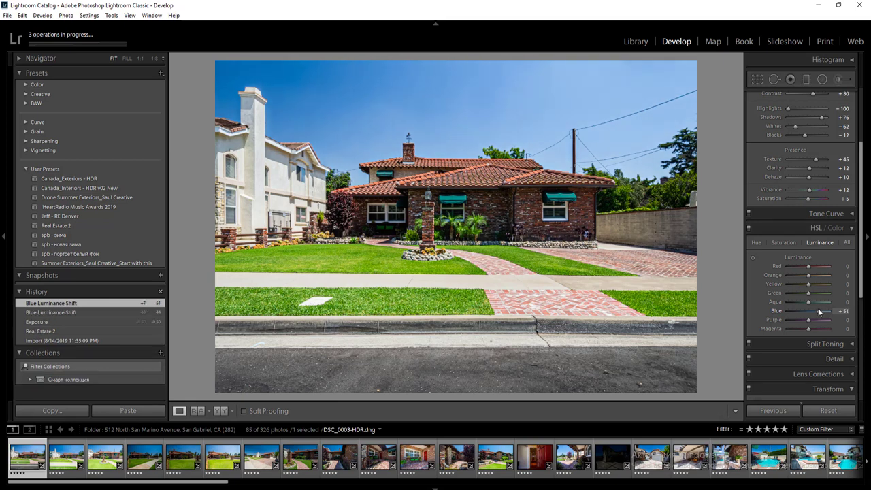
- Add an inverted radial filter with exposure 0.30 and shadows 20, centred in the sky just beside the white house's chimney
key("shift+m")
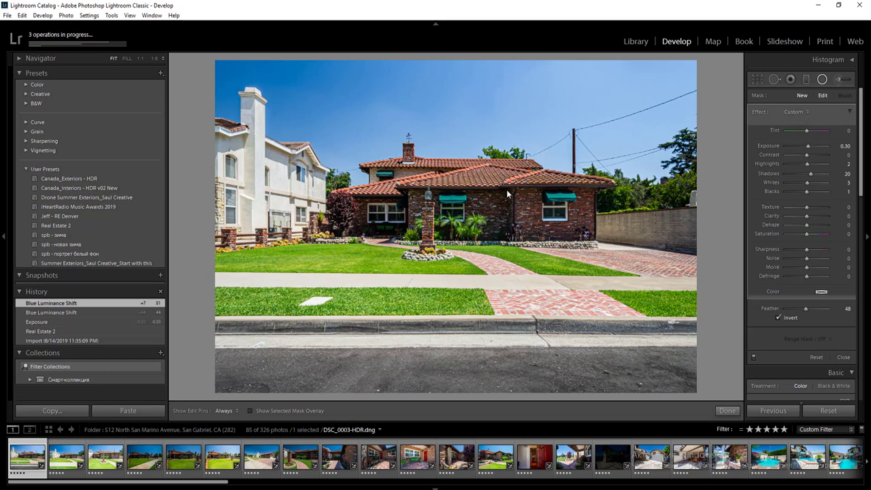
left_click_drag(306, 92, 506, 190)
key("shift+m")
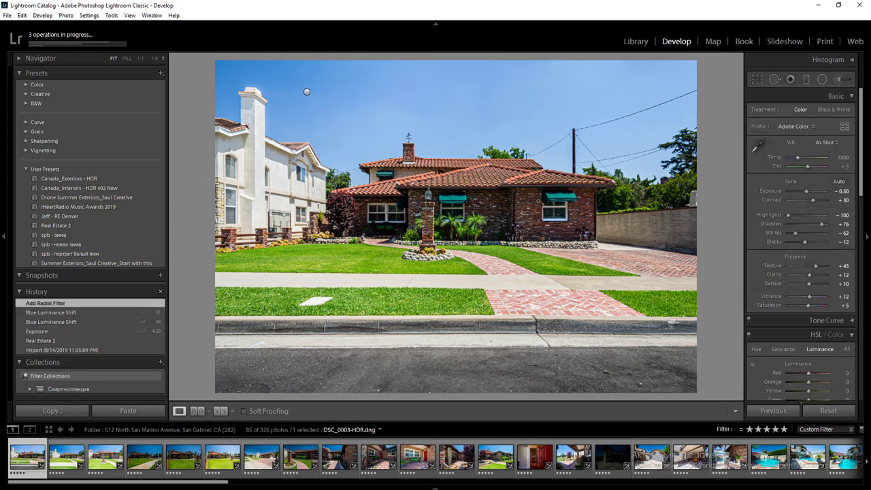
- Set the photo's white balance temperature to 4600 and its exposure to -0.60
left_click_drag(843, 161, 838, 161)
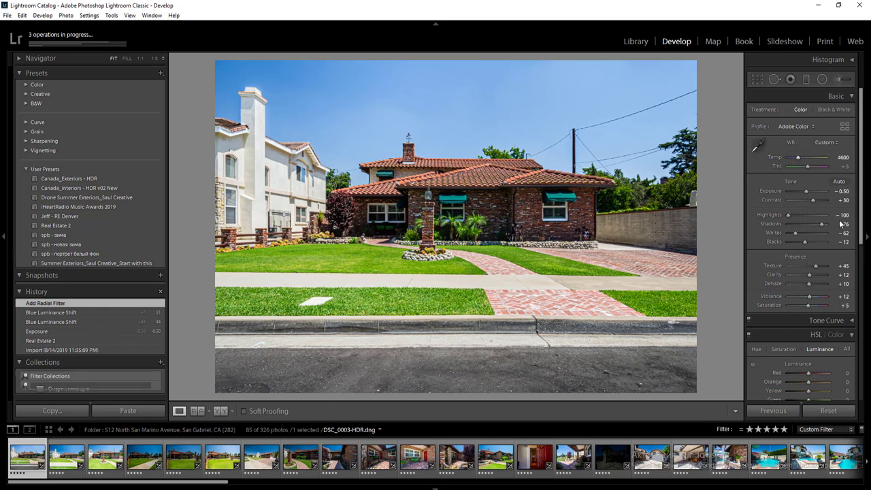
left_click_drag(842, 195, 836, 196)
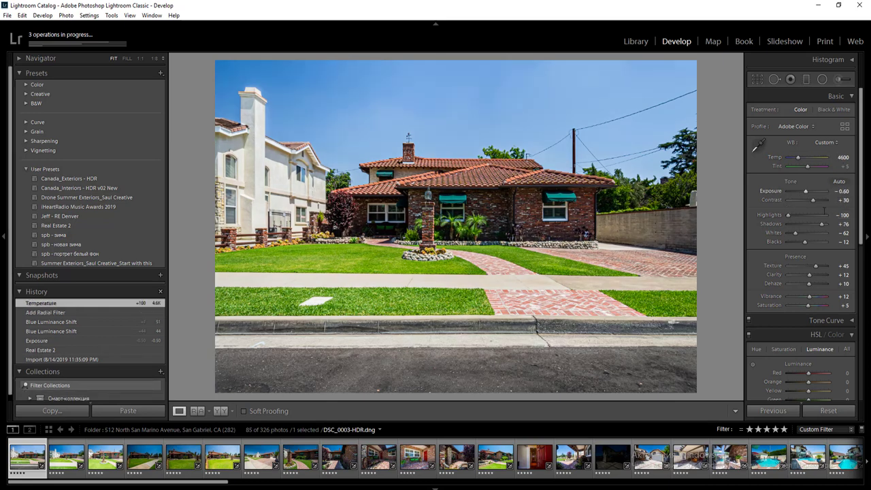
- Set the contrast of DSC_0003-HDR to +54
left_click(843, 266)
key("shift+Tab")
key("shift+Tab")
key("shift+Tab")
key("shift+Tab")
key("shift+Tab")
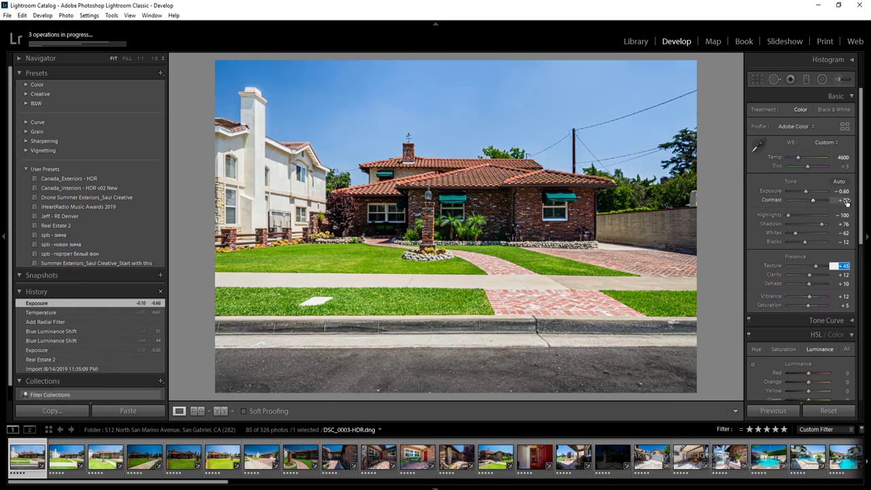
type("55")
key("Return")
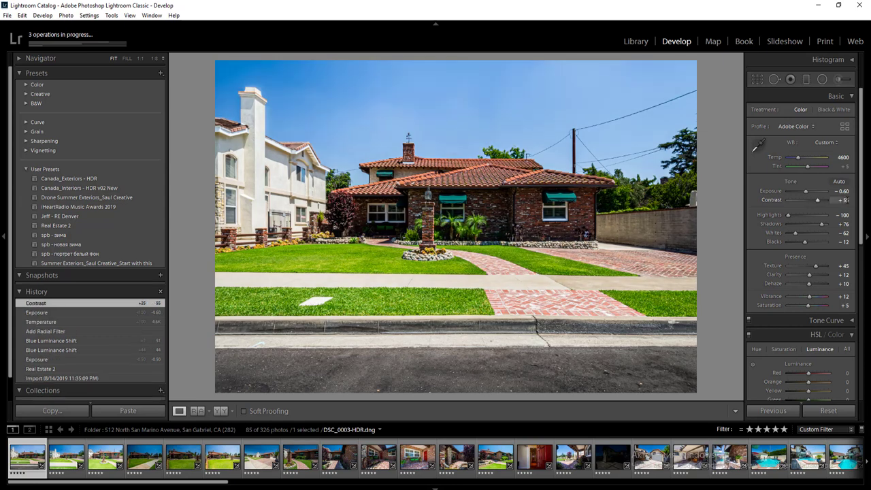
left_click(843, 199)
type("54")
key("Return")
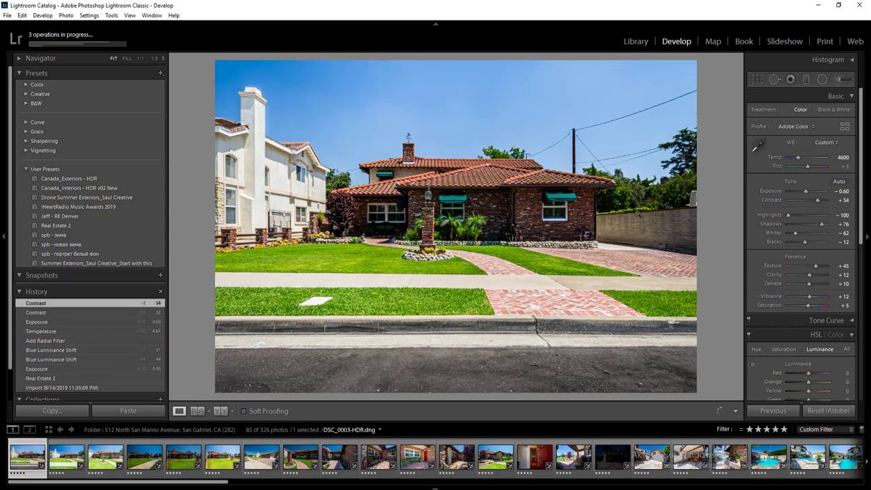
- Add an inverted radial filter with exposure 0.30 and shadows 20 over the brick house, and set the photo's texture to +65
key("shift+m")
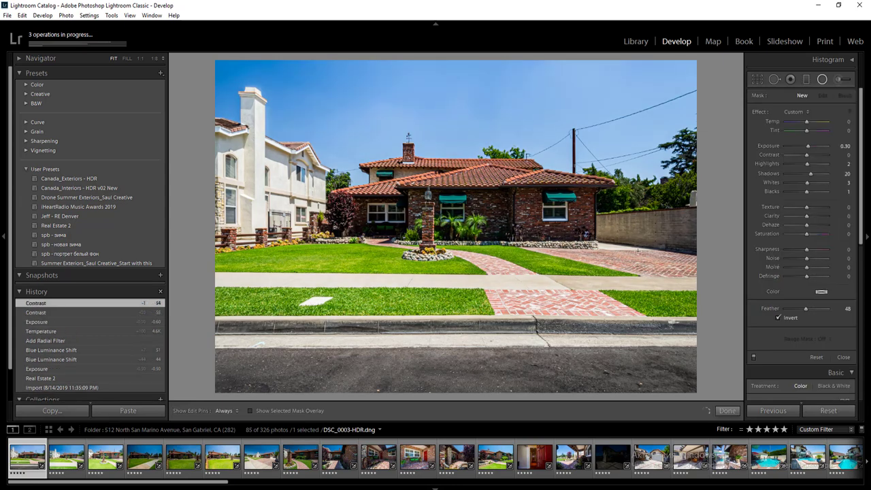
left_click_drag(642, 259, 661, 262)
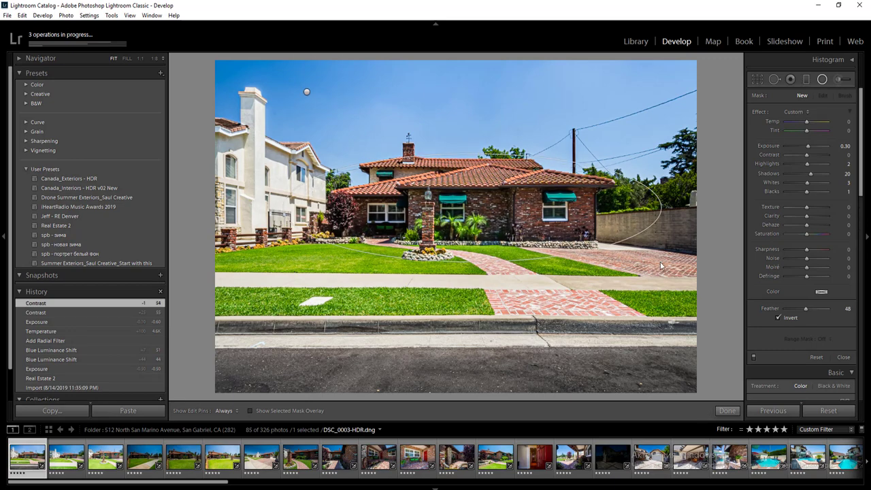
key("shift+m")
left_click(844, 266)
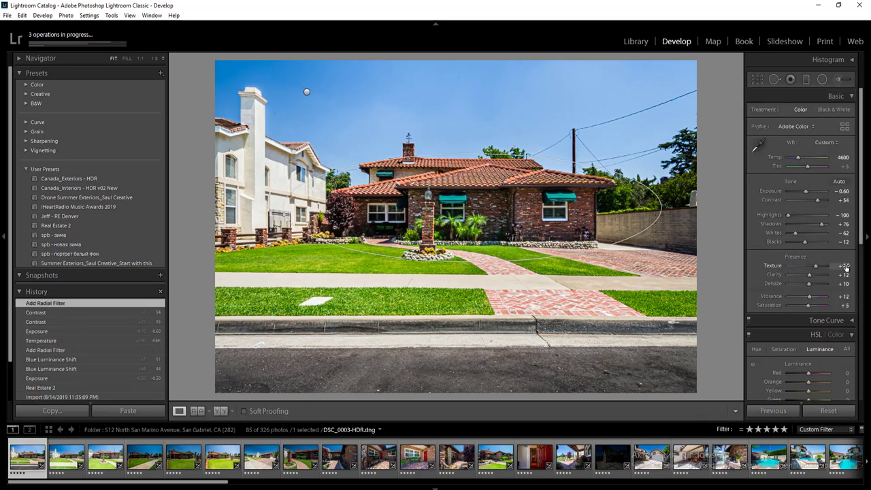
type("65")
key("Return")
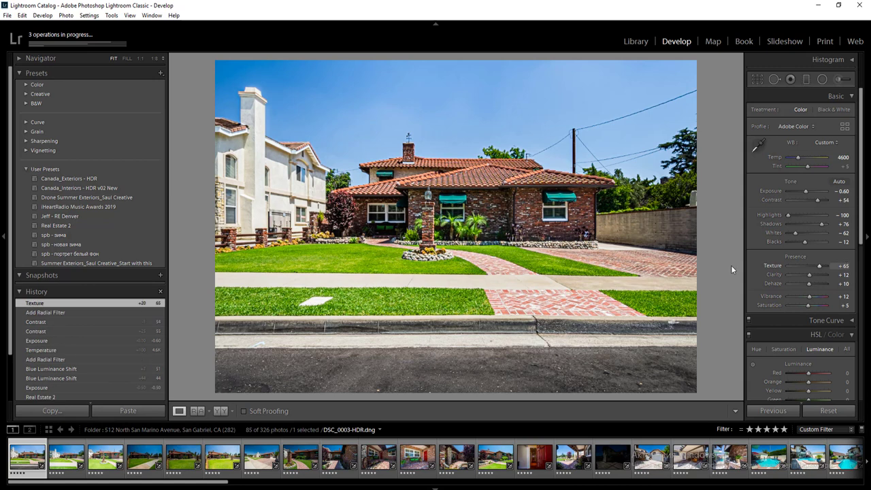
- Select the 22 photos starting at DSC_0003-HDR and synchronize its settings to them, excluding local adjustments, transform, spot removal and crop
key("shift")
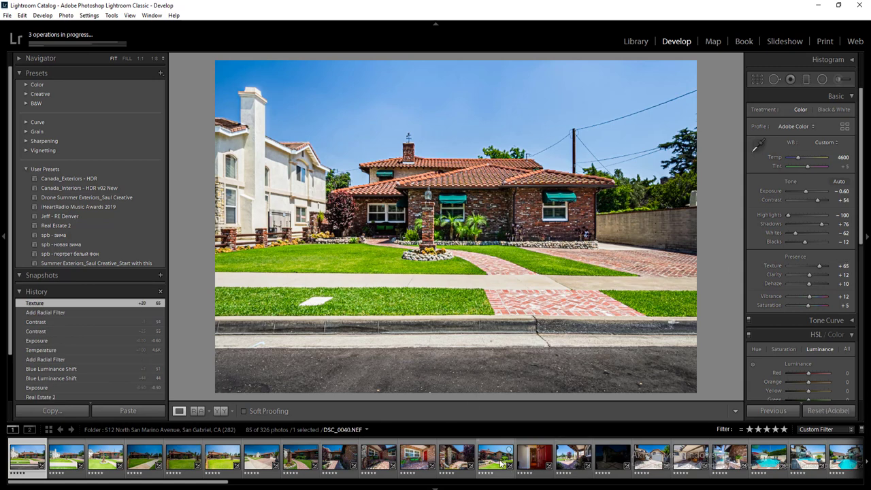
left_click(501, 463, "shift")
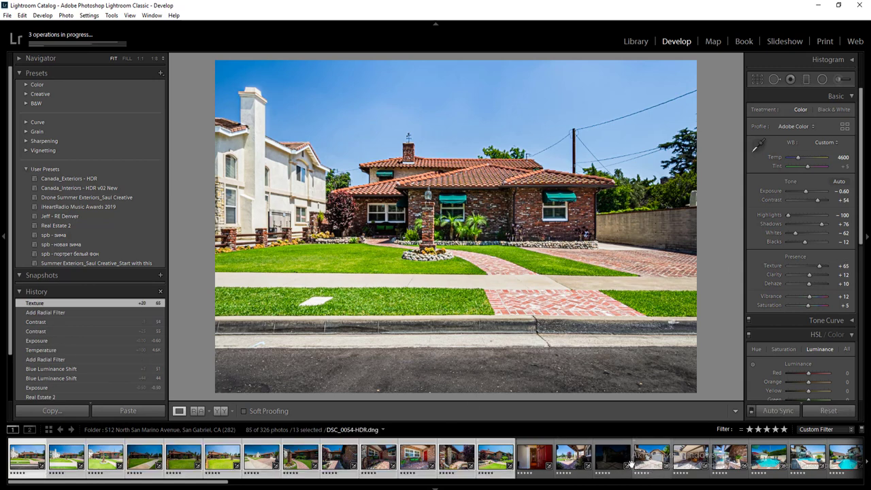
left_click(842, 458, "shift")
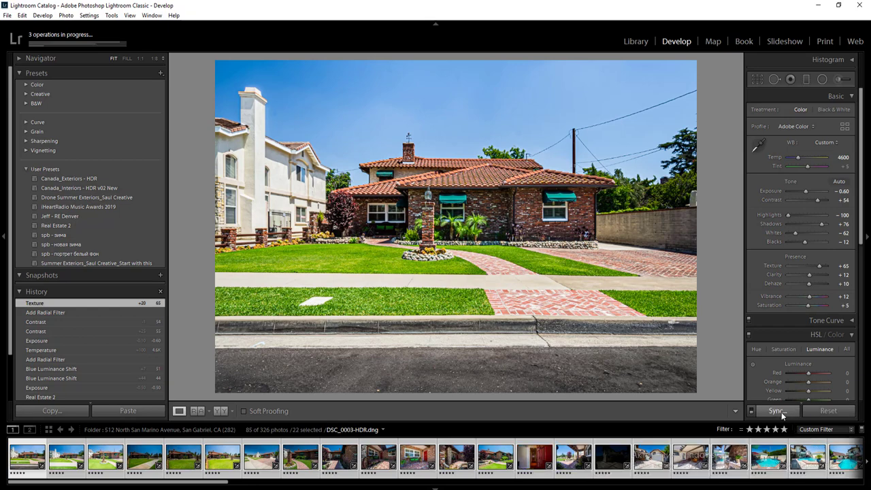
left_click(781, 412)
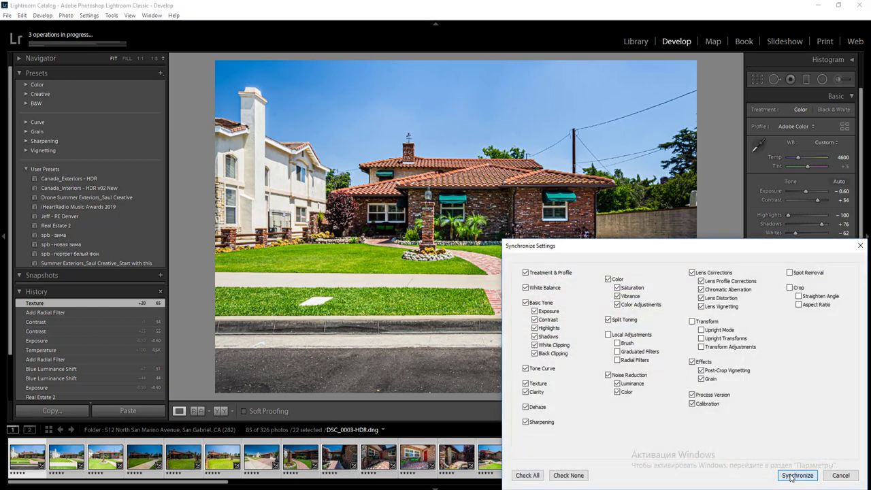
left_click(790, 476)
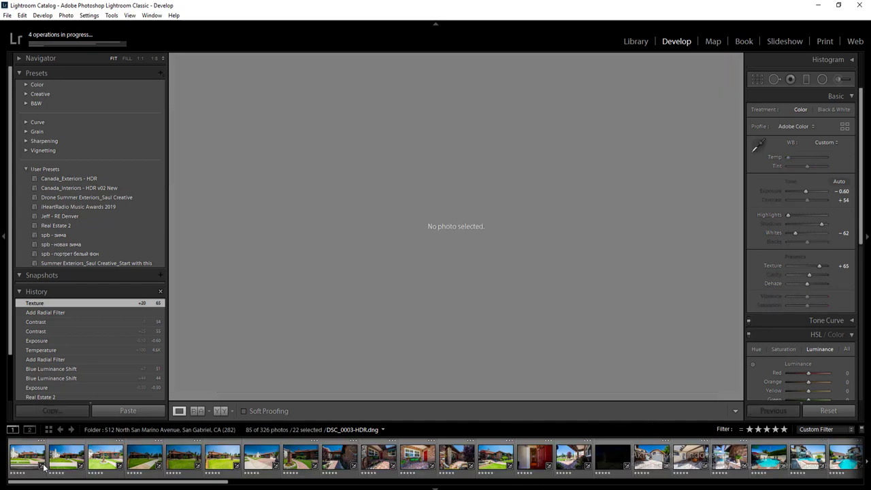
- Rate DSC_0006-HDR and DSC_0009-HDR two stars to drop them from the five-star selection
left_click(41, 463)
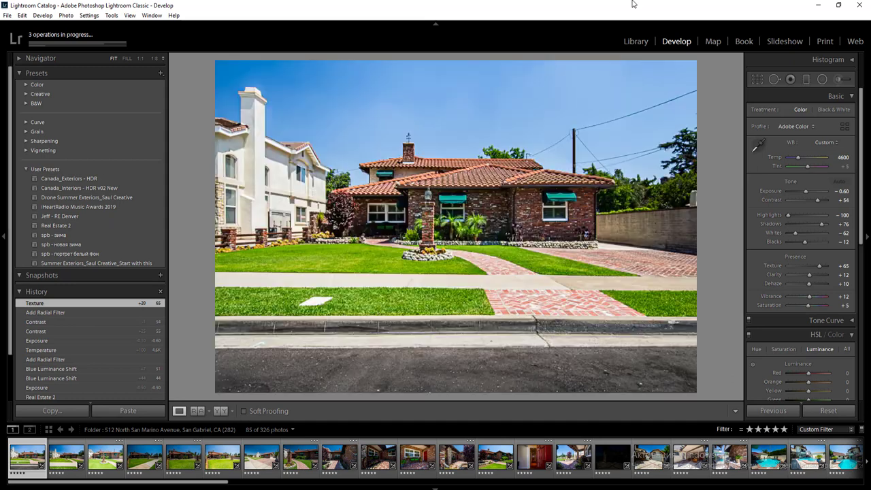
key("Right")
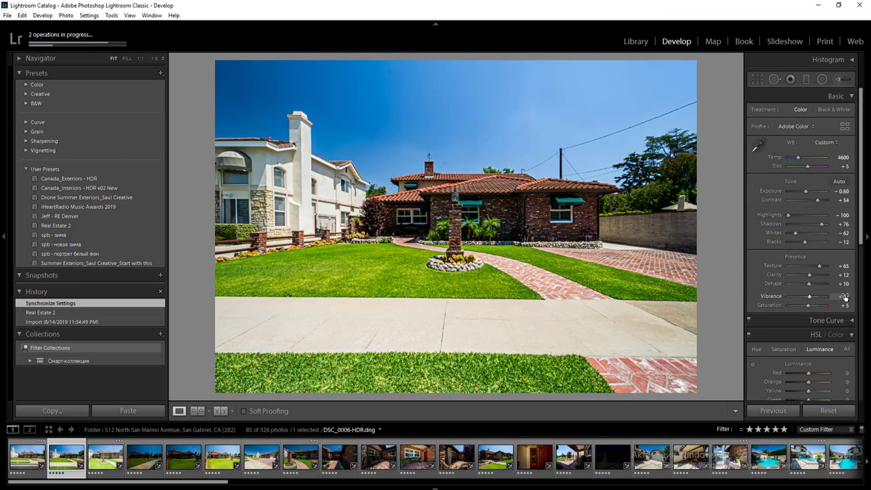
key("2")
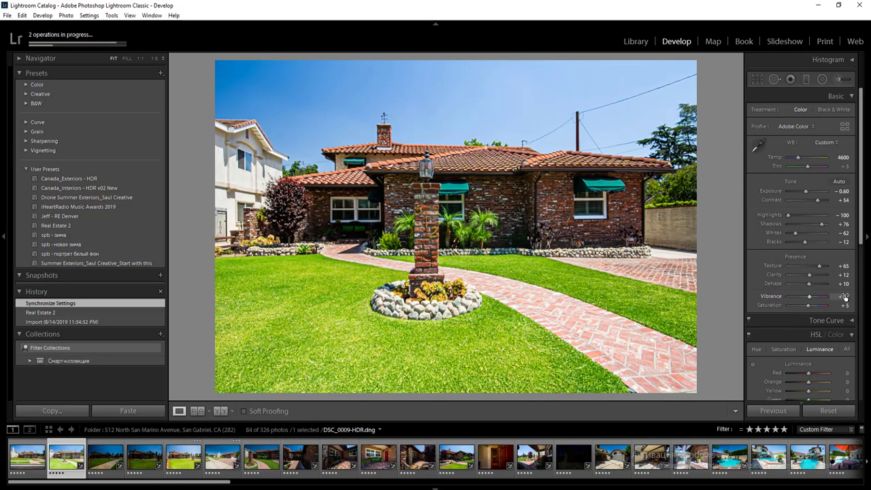
key("2")
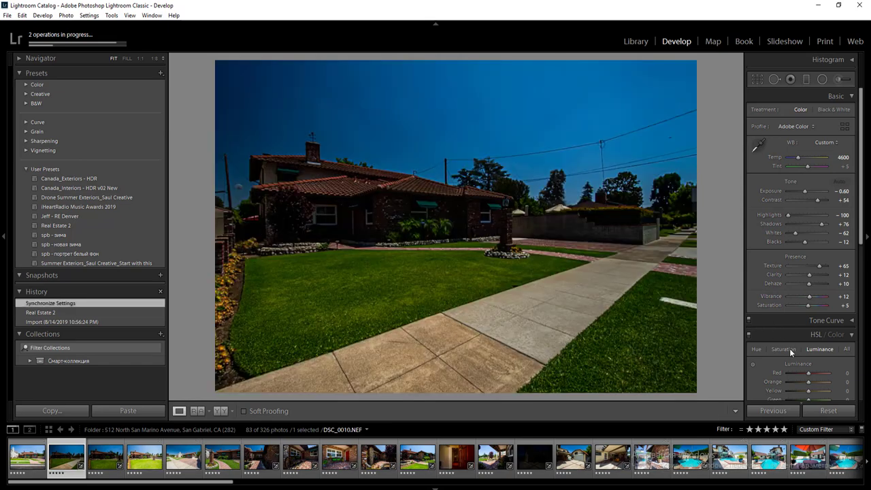
- Apply automatic tone to DSC_0010, set its exposure to +0.58 and show the HSL saturation values
left_click(789, 349)
left_click(839, 182)
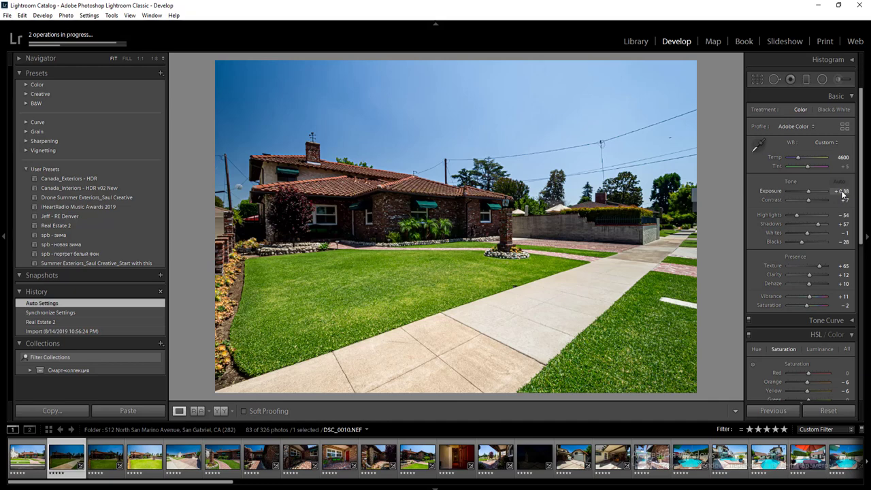
left_click_drag(842, 192, 844, 193)
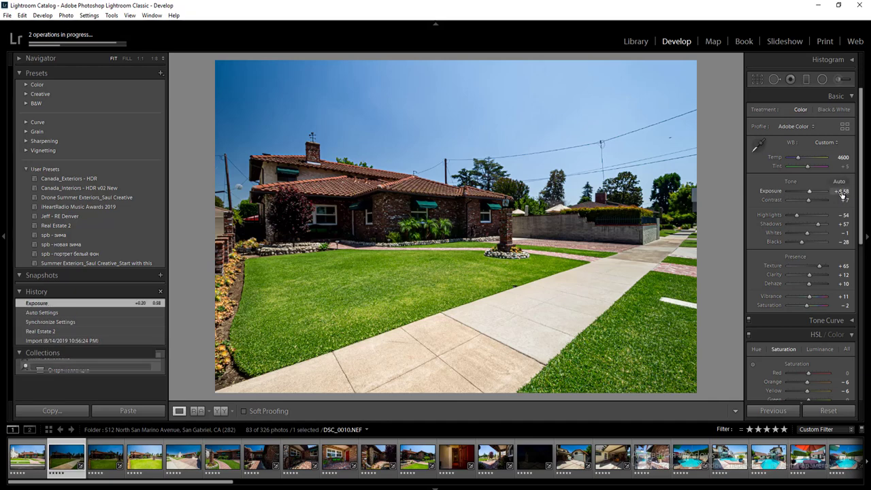
- Add a radial filter with exposure 0.60 in the sky above the house in DSC_0010, and another over the house front
key("shift+m")
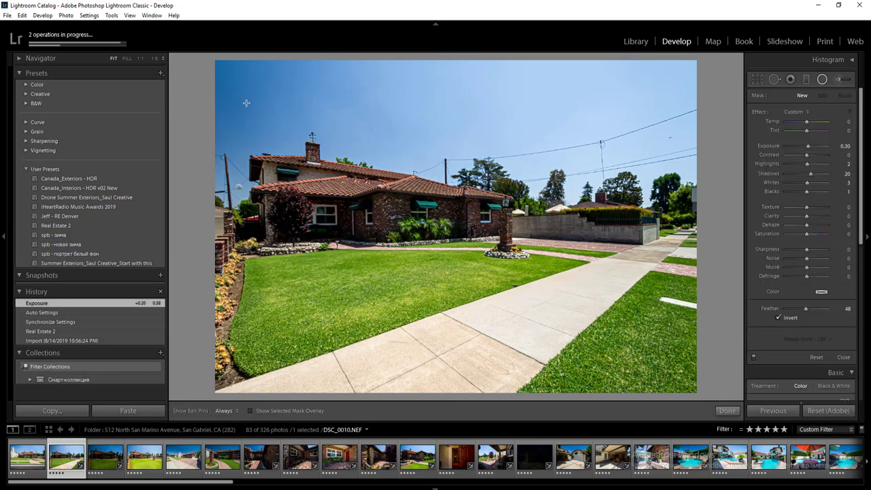
left_click_drag(247, 104, 513, 229)
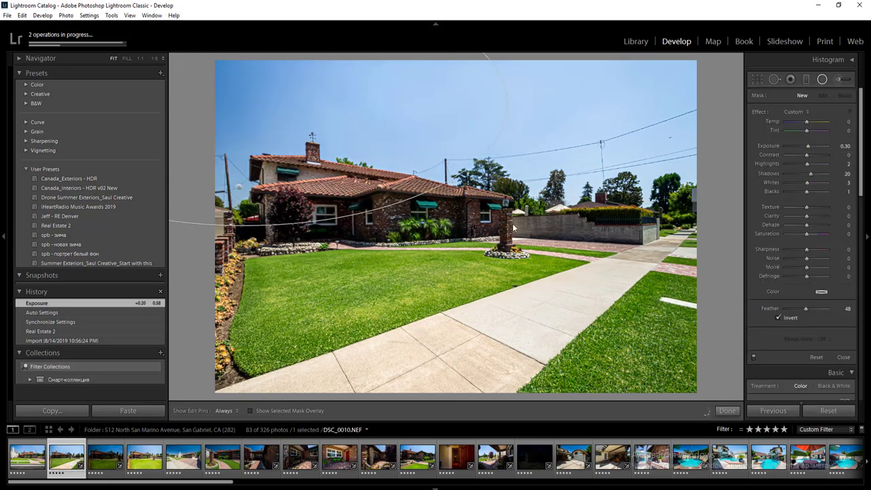
left_click(843, 147)
type("0.6")
key("Return")
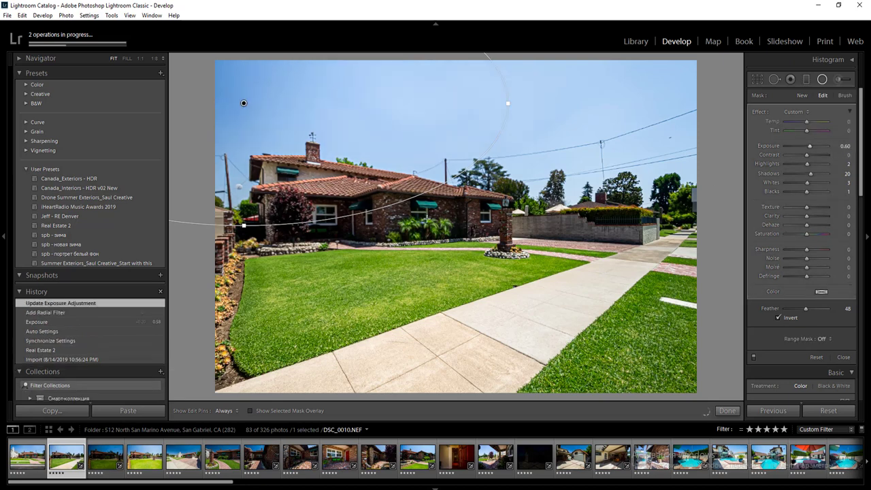
left_click(379, 223)
left_click_drag(371, 213, 556, 254)
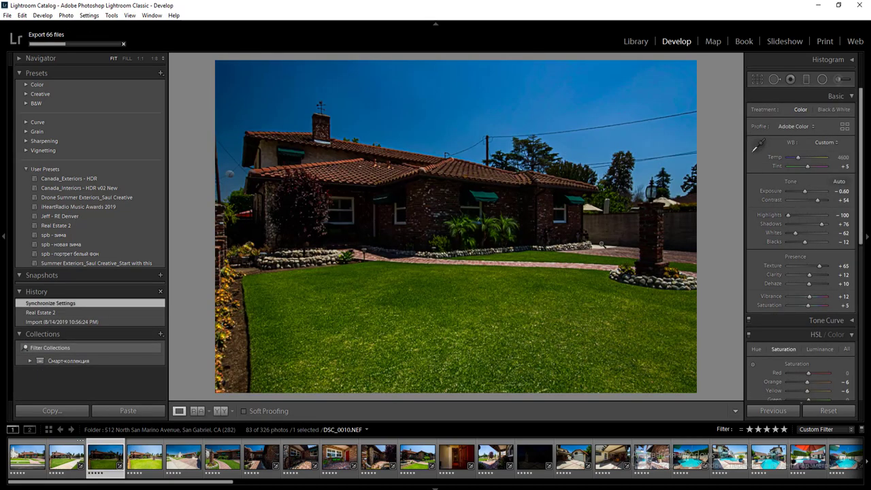
- Rate the dark lawn photo following DSC_0010 and the photo DSC_0018-HDR two stars to drop both from the five-star selection
key("2")
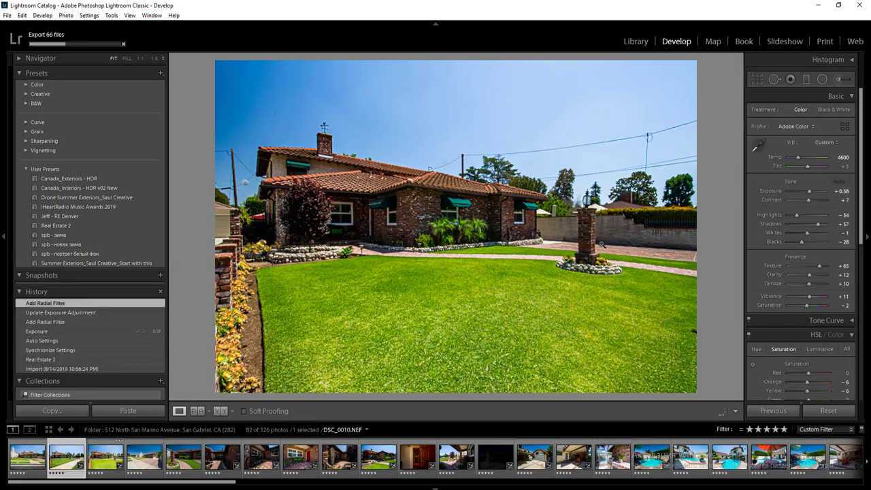
key("Right")
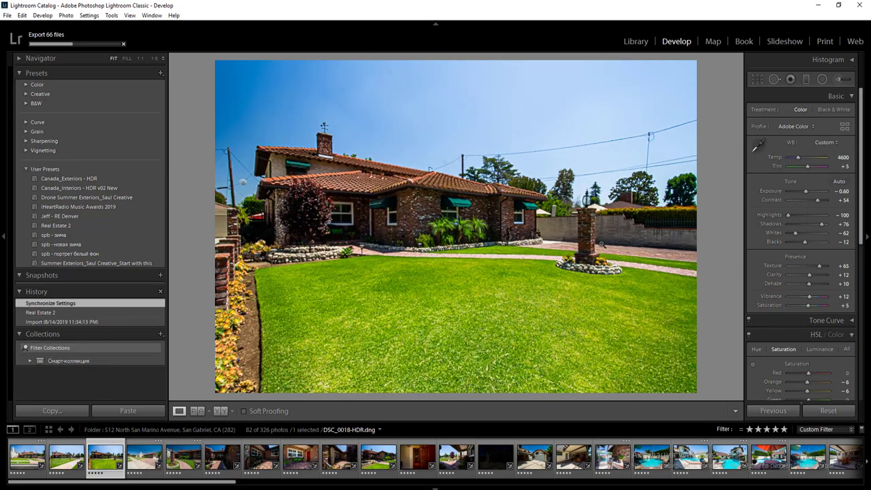
key("2")
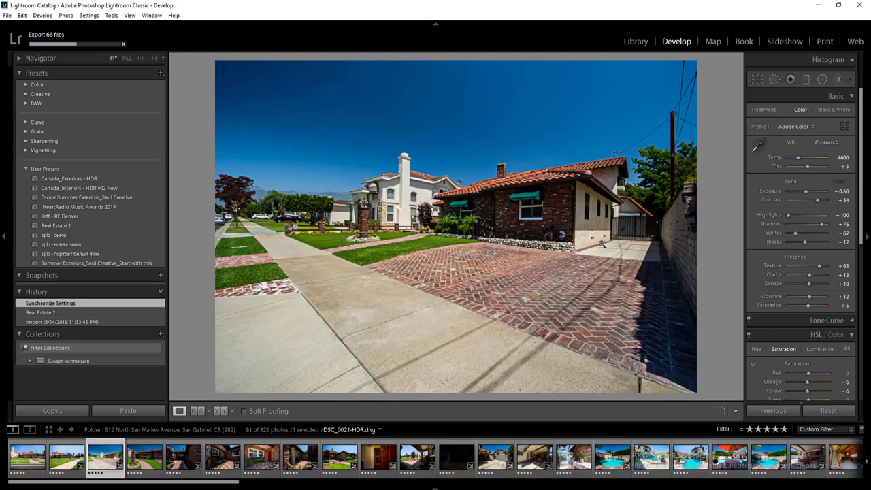
- Set the exposure of DSC_0021-HDR to -0.30
left_click(842, 192)
type("-0.3")
key("Return")
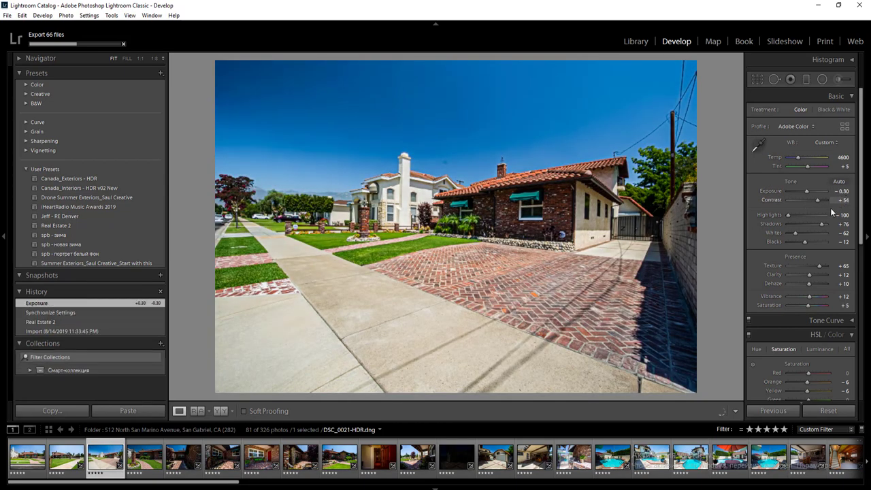
- Add a large inverted radial filter with exposure 0.90 in the sky above the white house in DSC_0021-HDR
key("shift+m")
left_click_drag(464, 127, 710, 218)
left_click(847, 146)
key("Up")
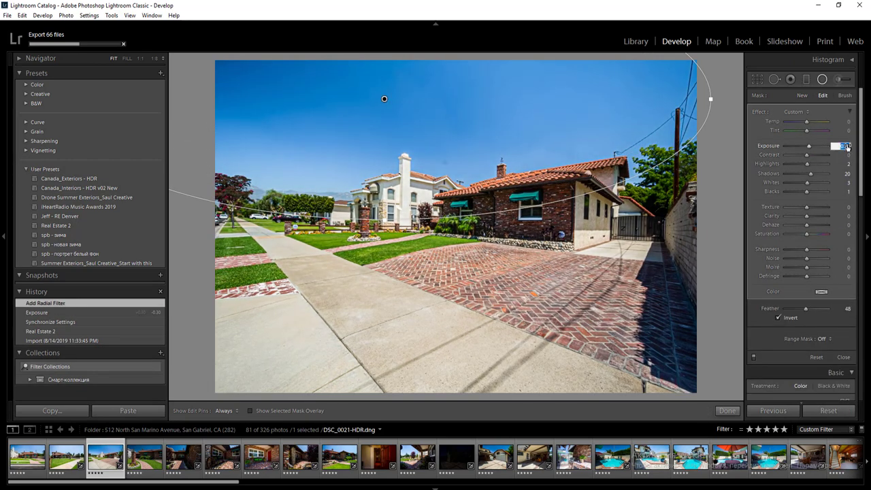
type("0.90")
key("Return")
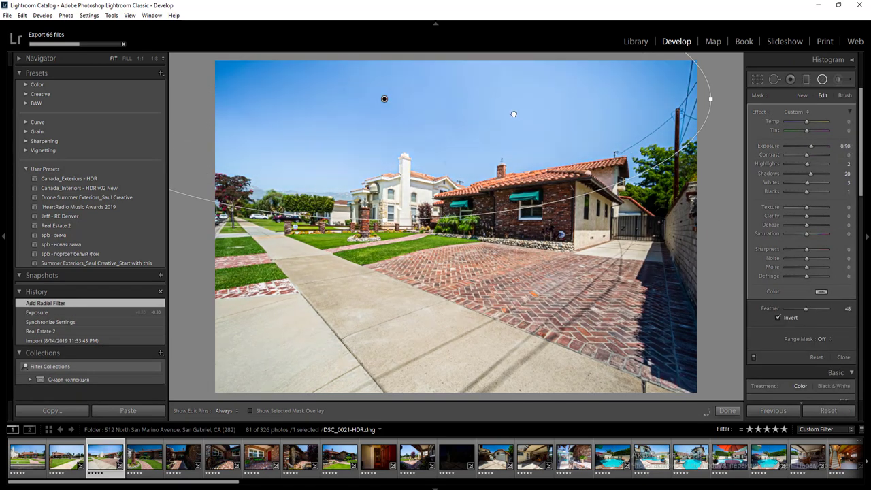
- Shift the sky's radial filter slightly toward the brick house, set its exposure to 0.50 and finish the radial filter editing
left_click_drag(514, 114, 559, 105)
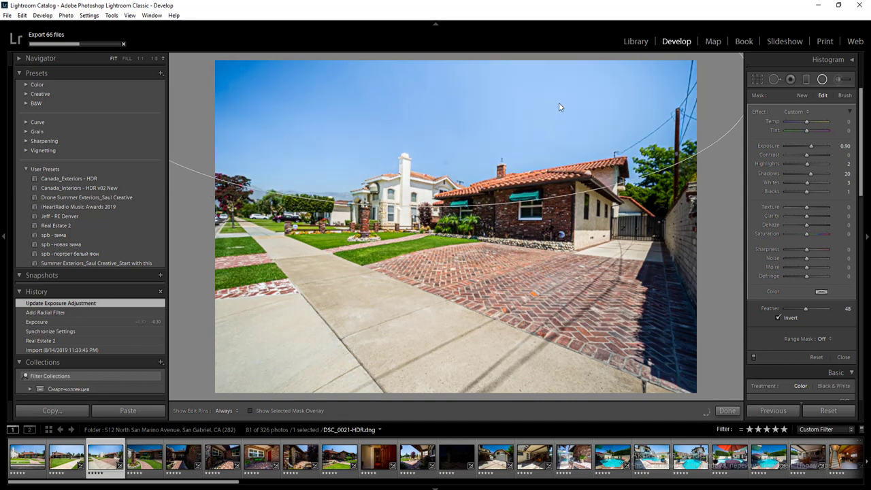
left_click(844, 146)
type("0.50")
key("Return")
key("Return")
key("Return")
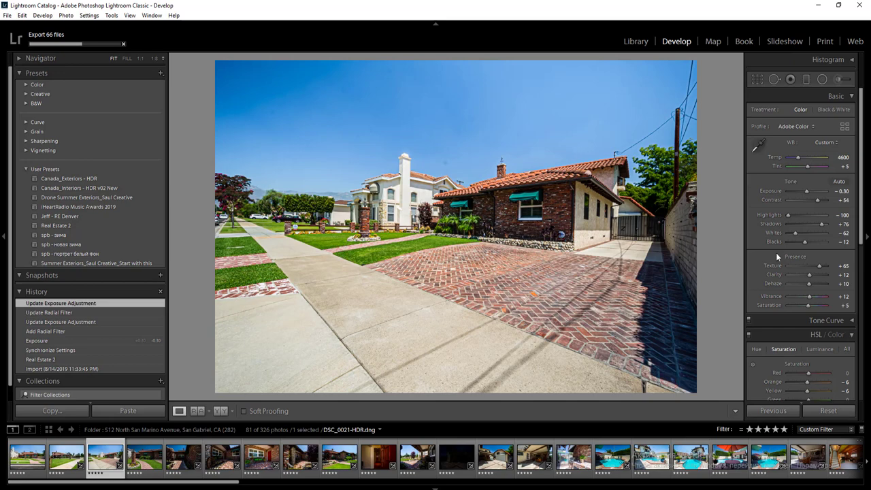
- Apply automatic tone to DSC_0022 and set its exposure to +0.32
key("Right")
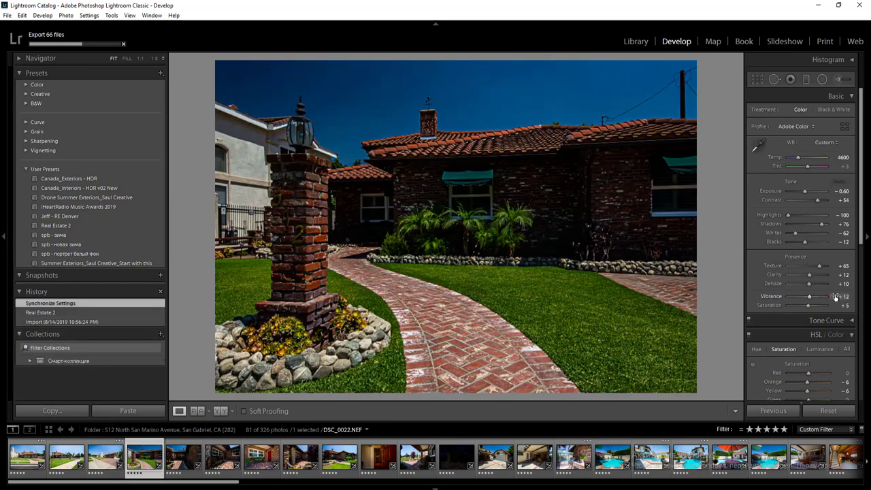
left_click(839, 181)
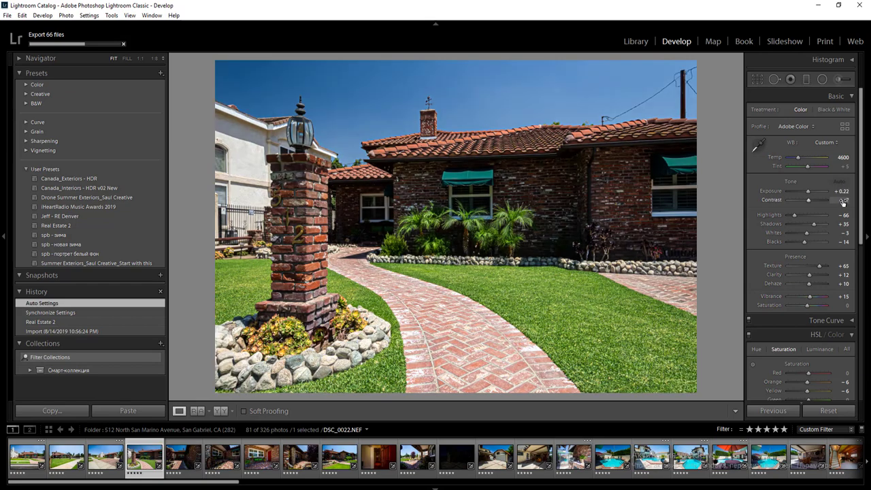
left_click(843, 192)
key("Up")
key("Return")
- Add an inverted radial filter with exposure 0.70 over the brick house front, centred on the middle window of DSC_0022
key("shift+m")
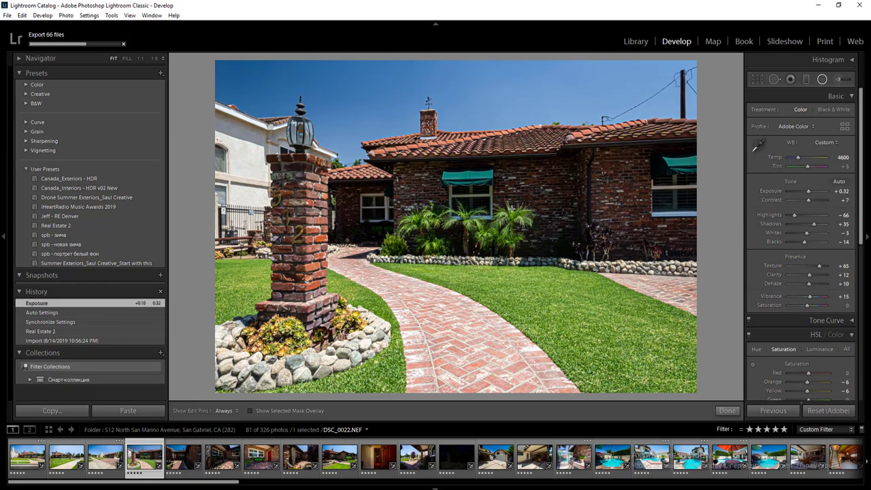
left_click_drag(469, 196, 713, 280)
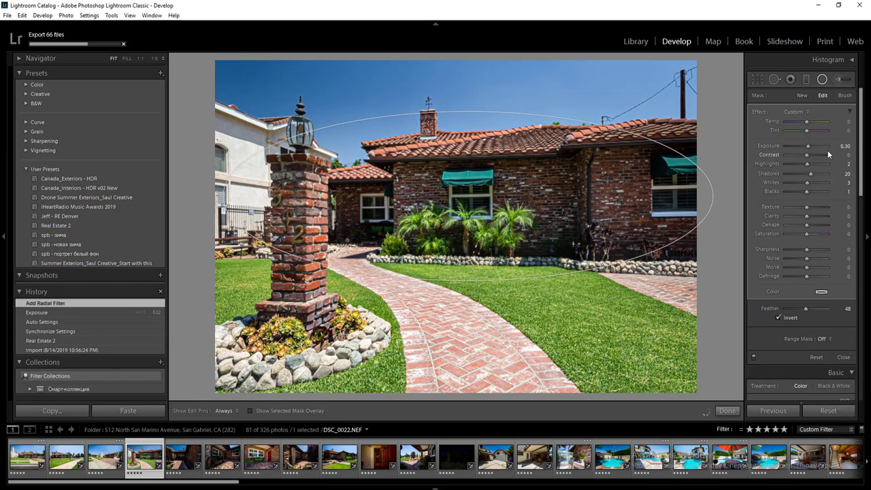
left_click(842, 149)
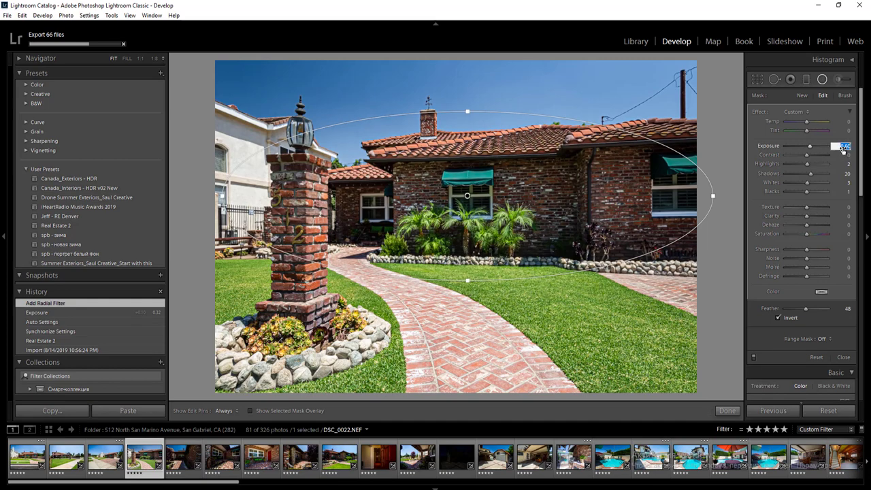
key("Up")
key("Up")
key("Return")
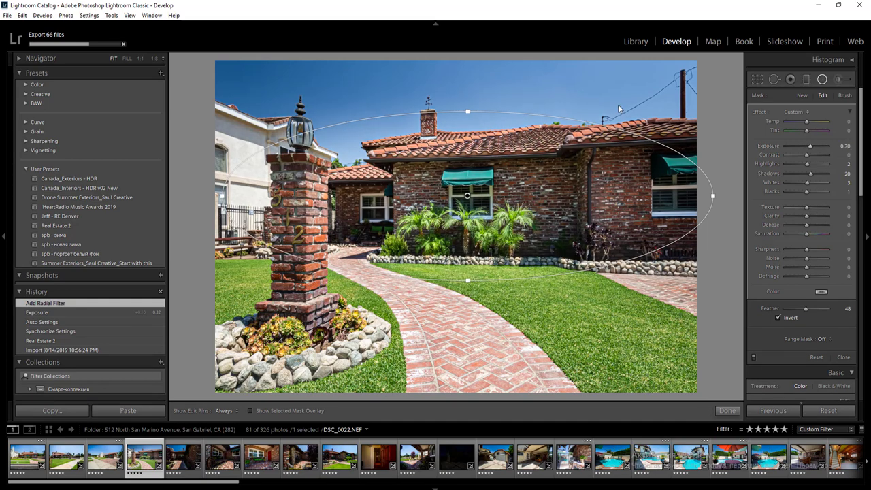
- Add a large inverted radial filter in the sky above the white house in DSC_0022 and raise the filter's exposure
left_click_drag(352, 76, 570, 158)
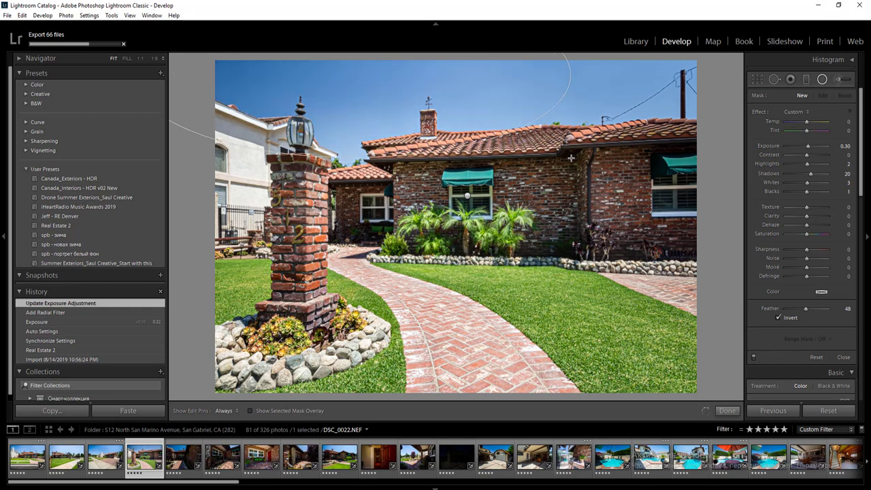
left_click(846, 147)
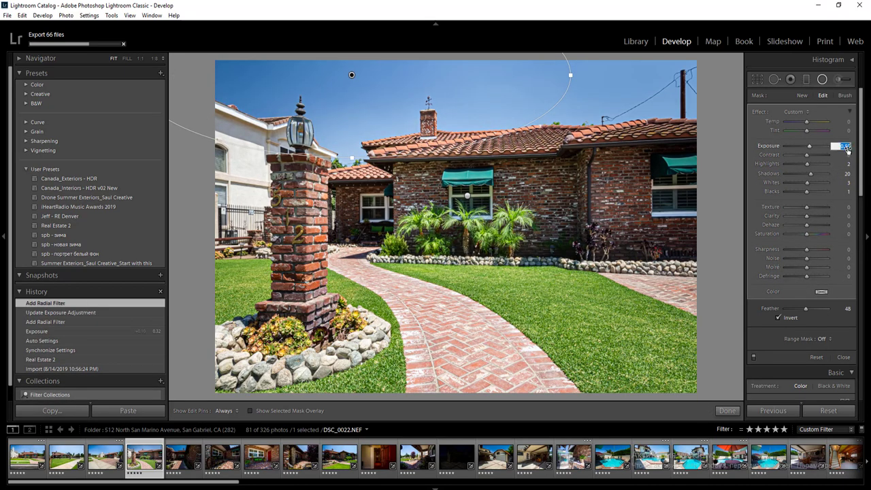
key("Up")
key("Up")
key("Up")
key("Return")
left_click(821, 80)
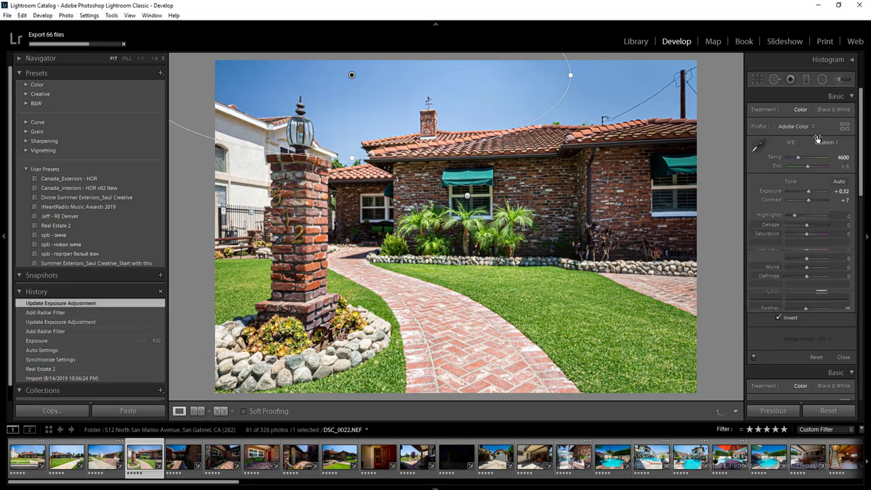
- Apply automatic tone to DSC_0025 and set its exposure to -0.04
key("Right")
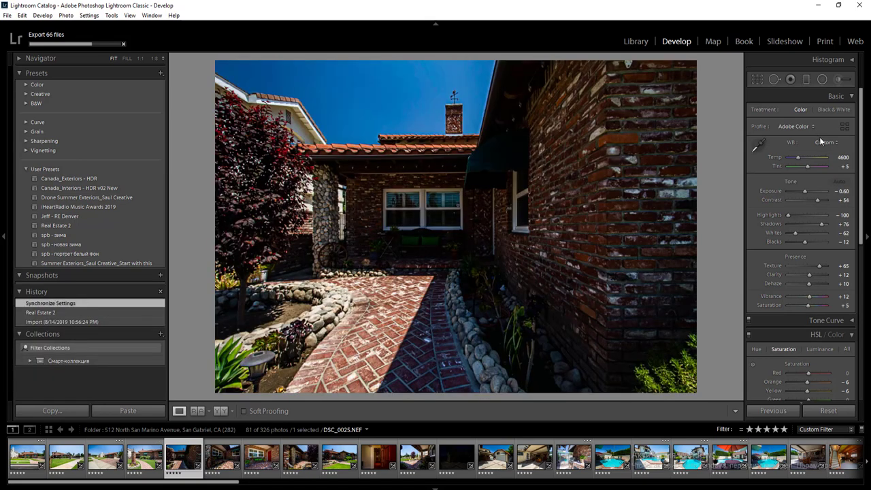
left_click(841, 182)
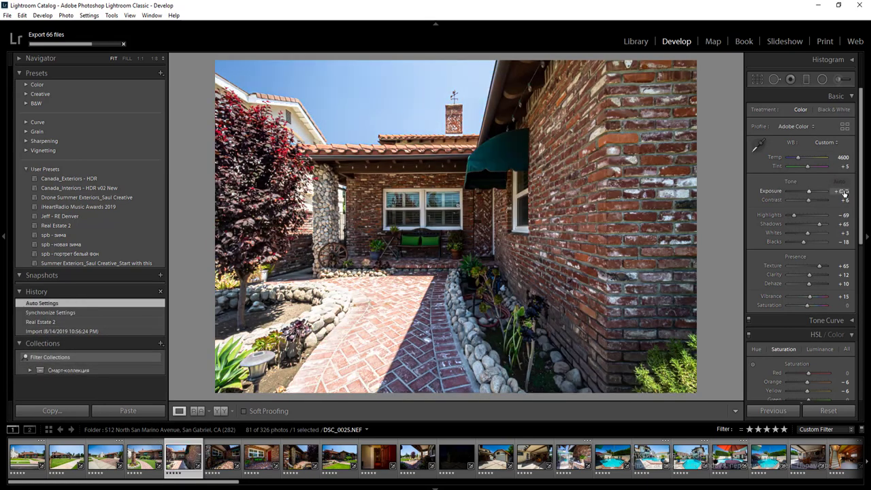
left_click(842, 191)
key("Down")
key("Down")
key("Down")
key("Down")
key("Down")
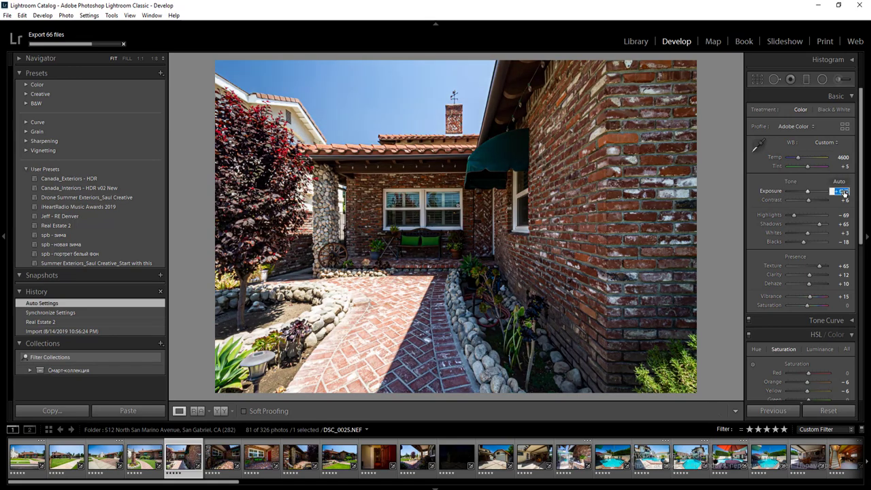
key("Return")
- Add an inverted radial filter with exposure 0.50 around the porch entrance of DSC_0025, then inspect the brick wall up close
key("shift+m")
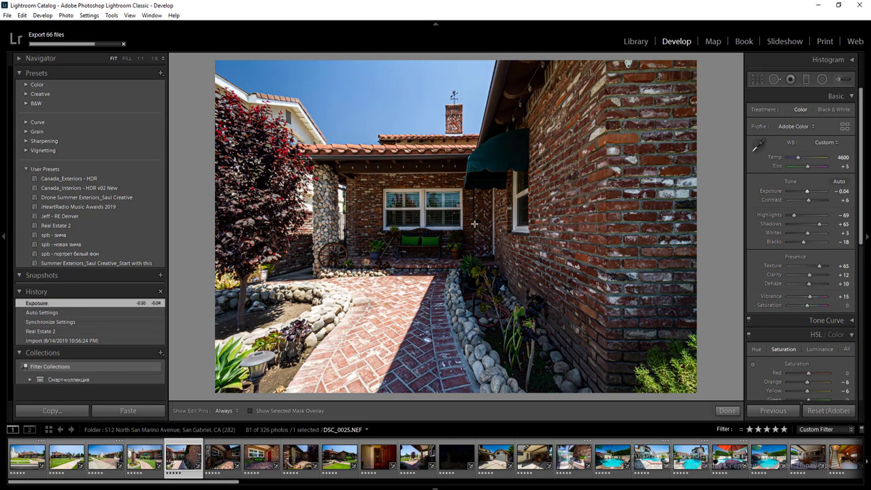
left_click_drag(471, 222, 585, 329)
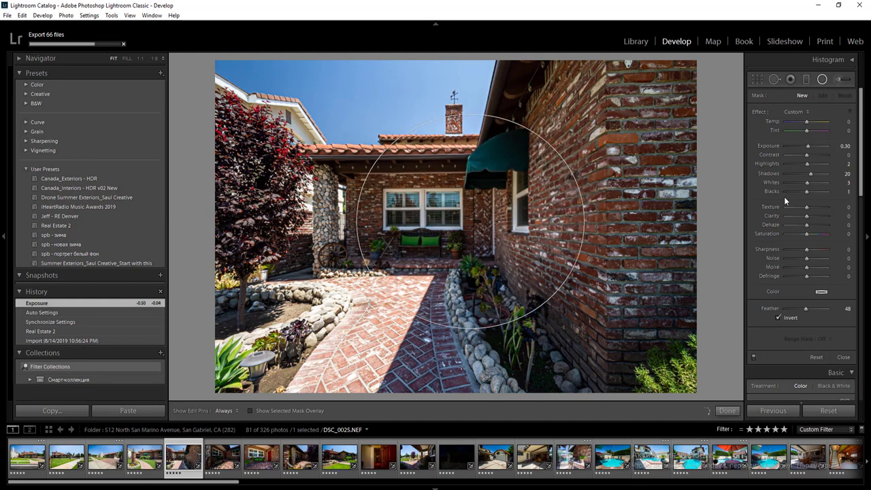
left_click(845, 147)
key("Up")
key("Up")
key("Up")
key("Return")
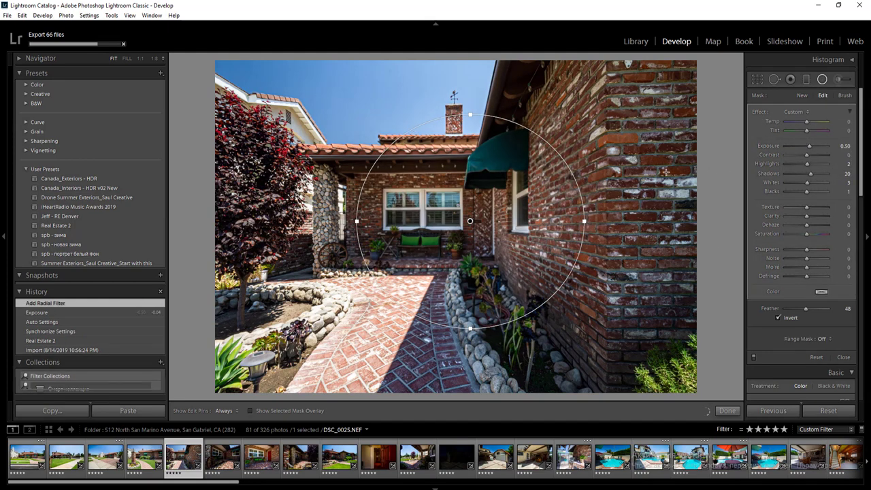
key("shift+m")
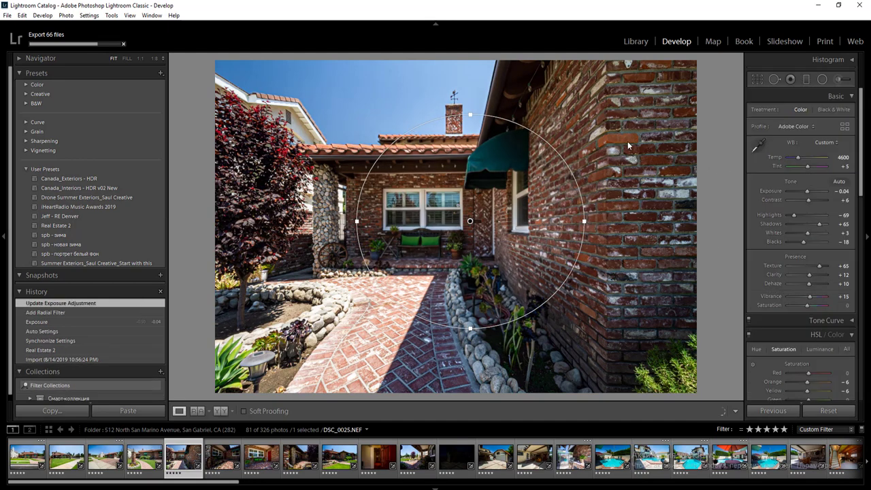
left_click(627, 141)
left_click(624, 148)
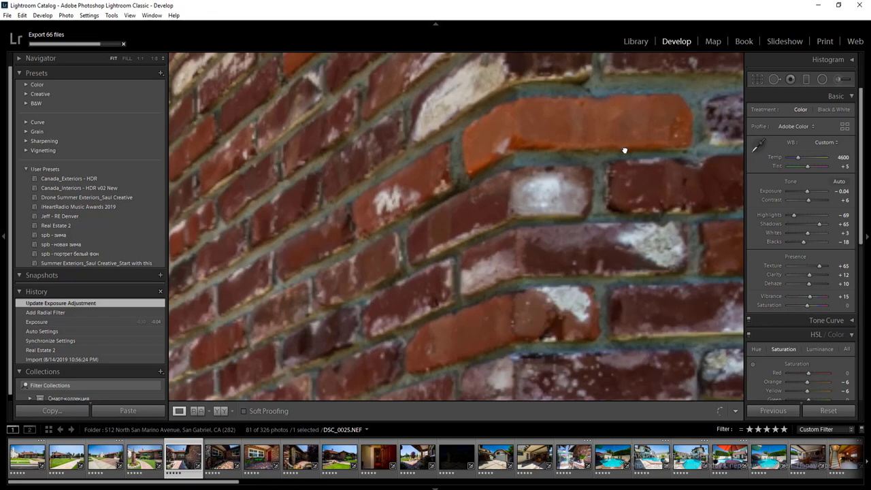
left_click(625, 150)
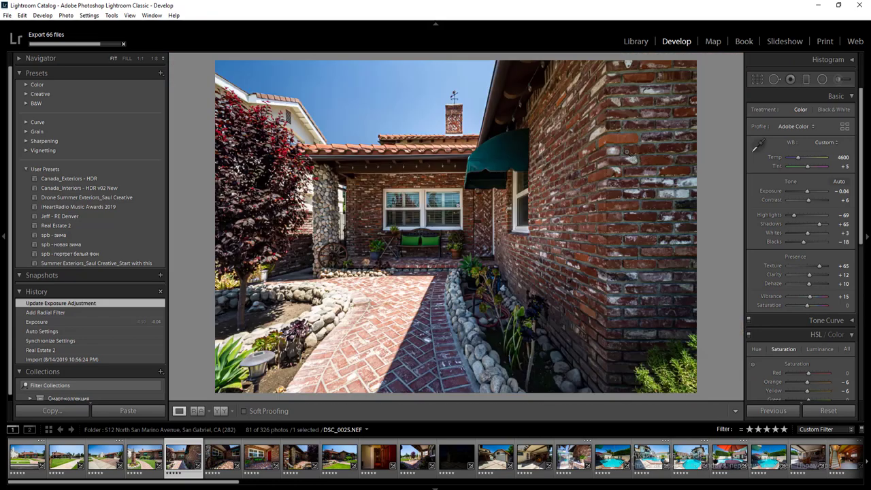
- Set the exposure of DSC_0028 to 0 and add a wide inverted radial filter with exposure 0.30 centred between the porch windows and the red door
key("Right")
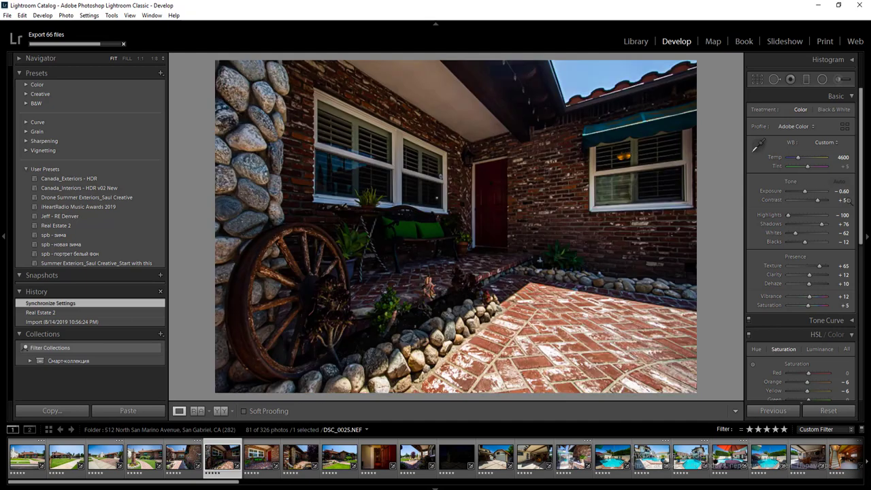
left_click(844, 191)
type("0")
key("Return")
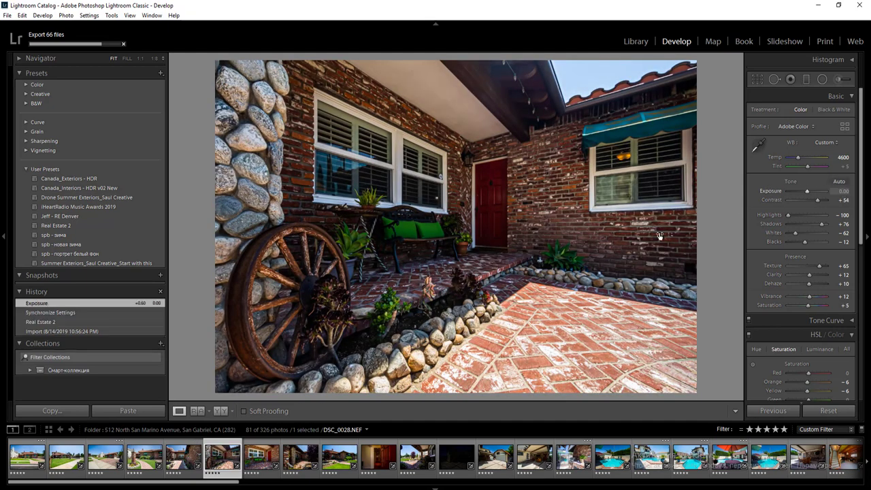
key("shift+m")
key("shift+m")
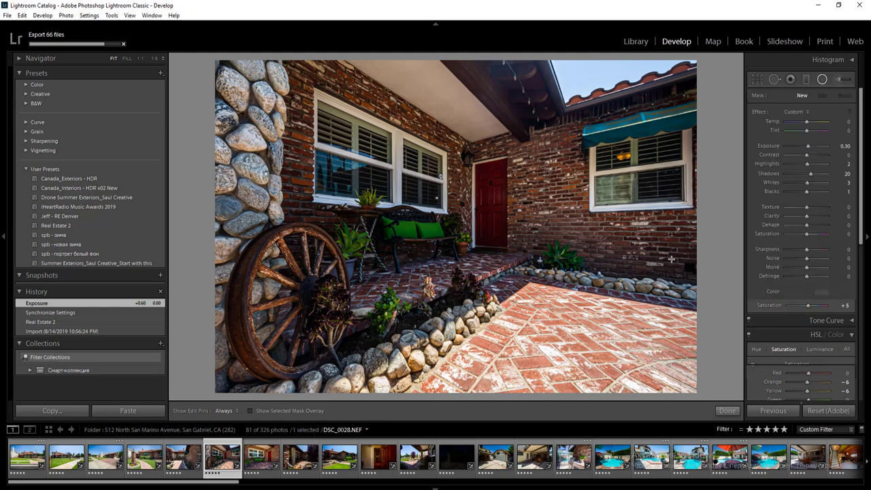
left_click_drag(451, 176, 743, 310)
key("shift+m")
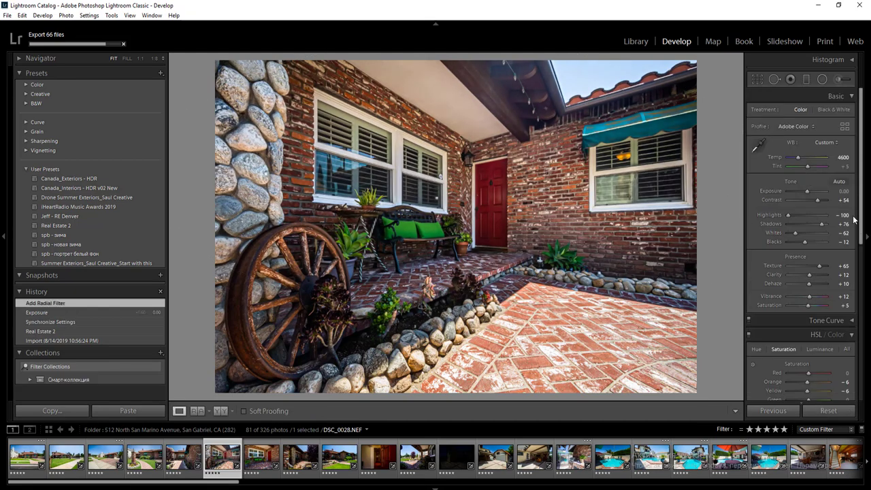
- Apply automatic Upright perspective correction to each photo from DSC_0003-HDR through DSC_0028
left_click(30, 463)
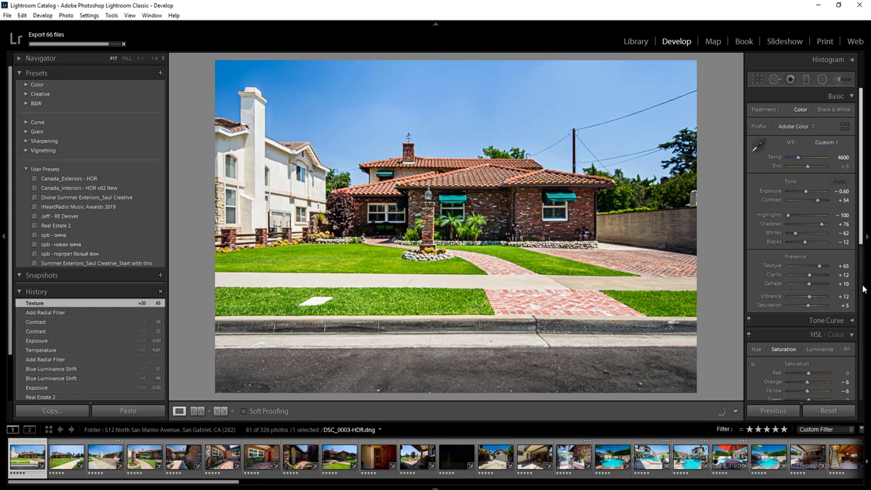
scroll(863, 289, "down", 4)
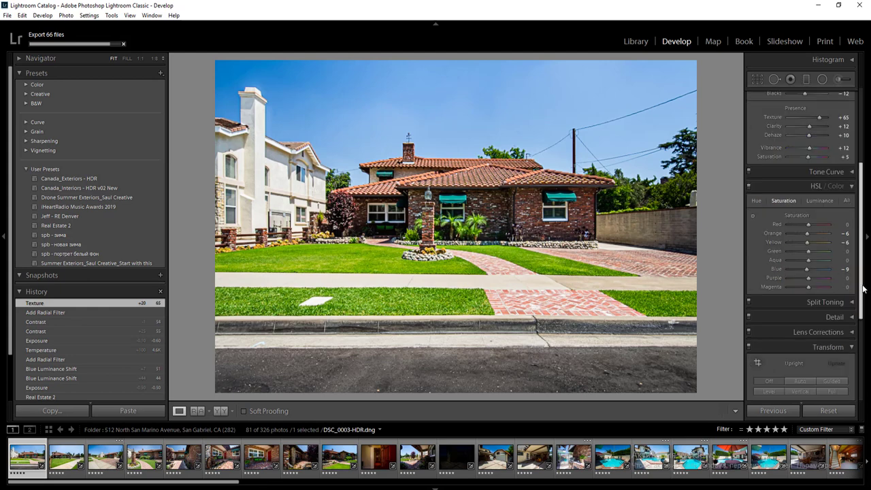
left_click(798, 381)
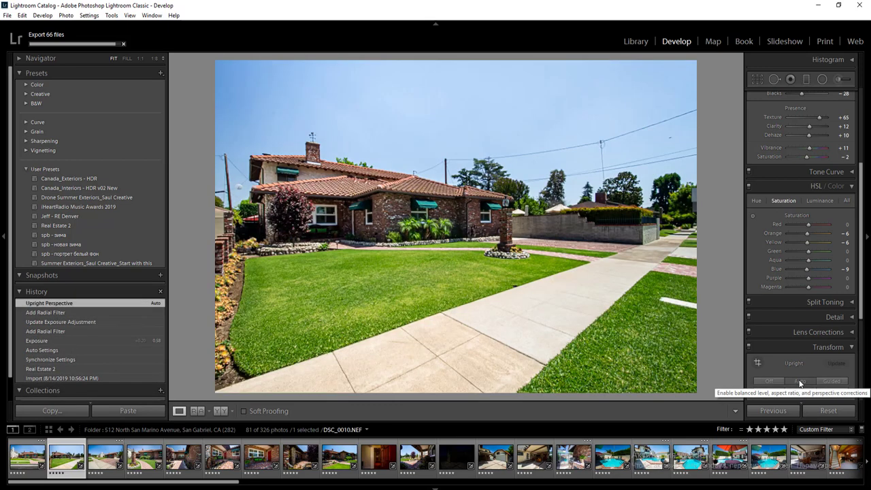
key("Right")
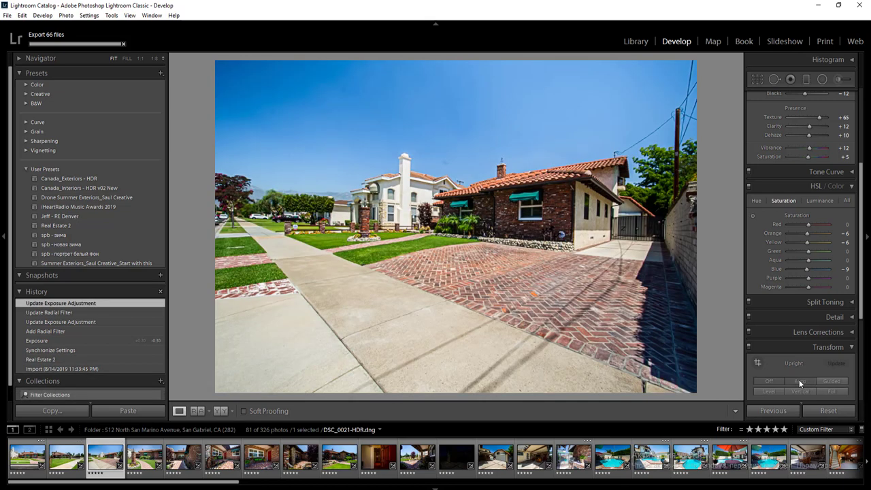
left_click(798, 380)
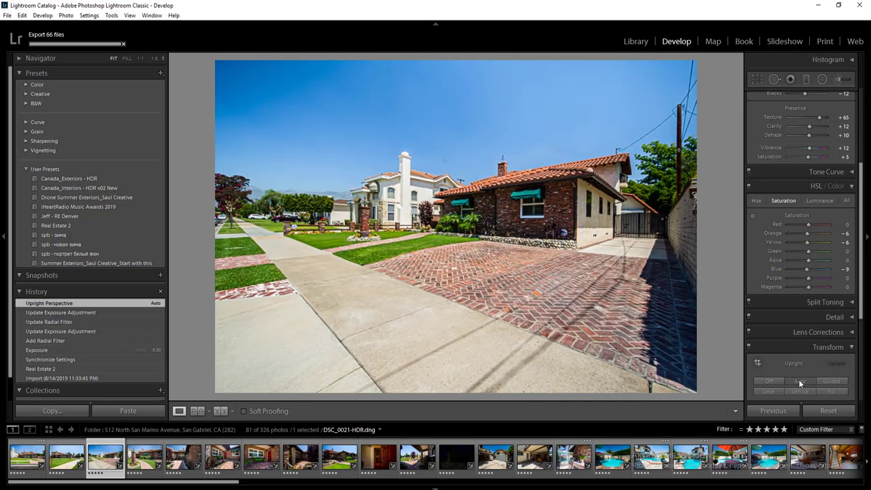
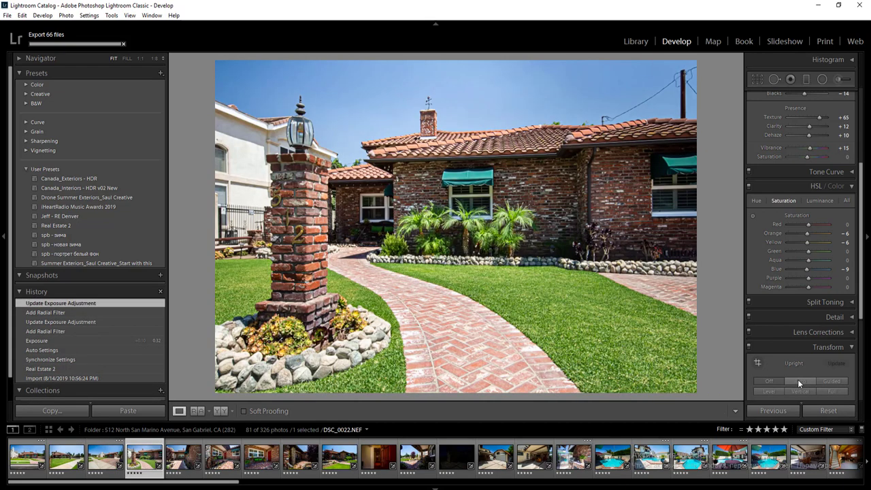
left_click(797, 379)
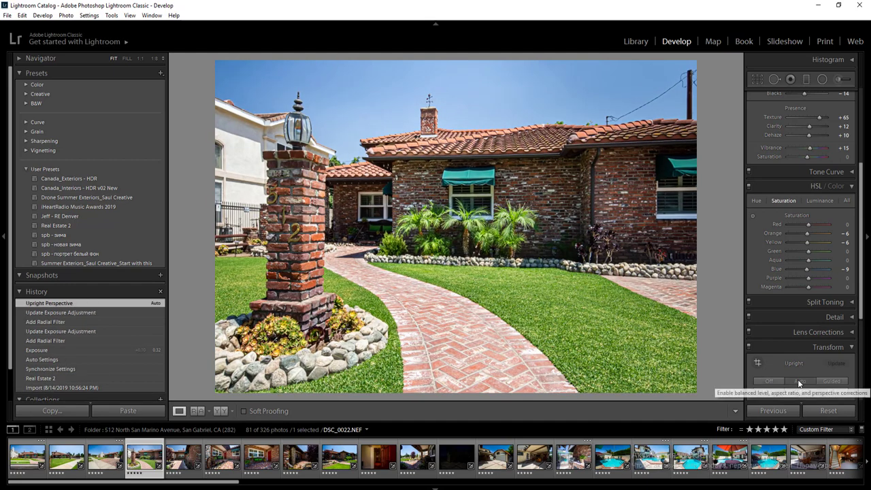
key("Right")
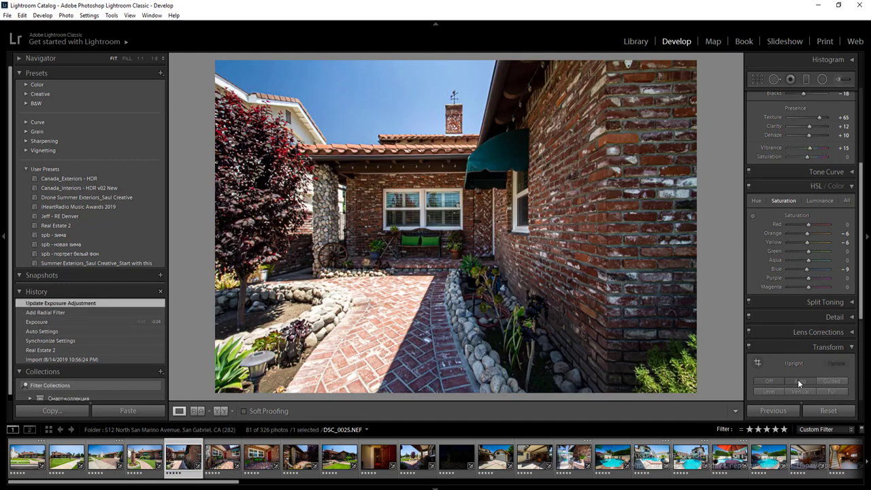
left_click(797, 378)
key("Right")
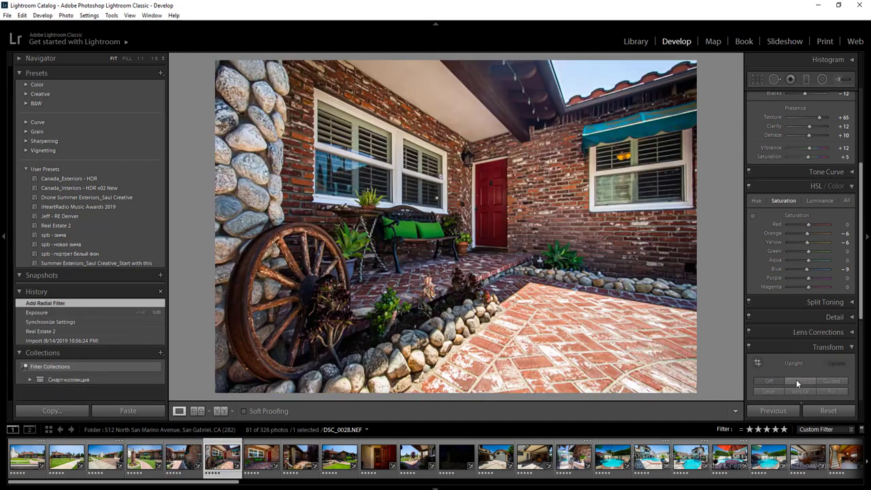
left_click(796, 380)
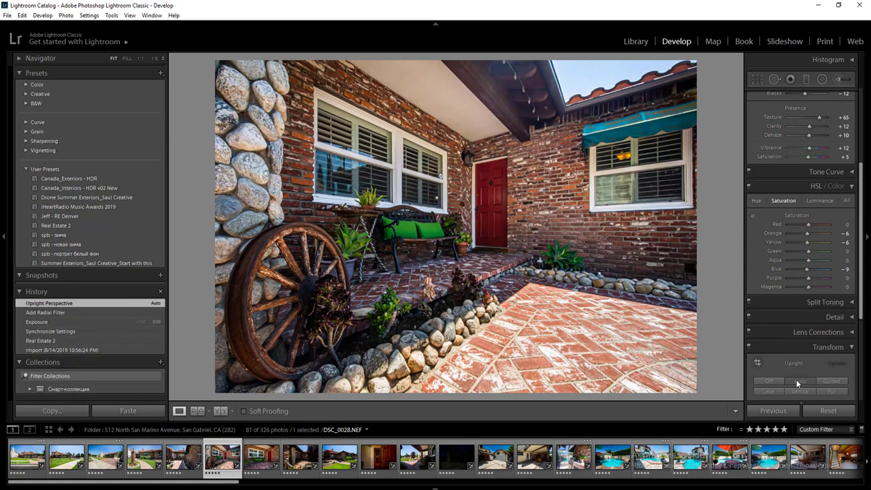
- Rate DSC_0033-HDR two stars and lower the rating of DSC_0037 to drop both from the five-star selection
key("Right")
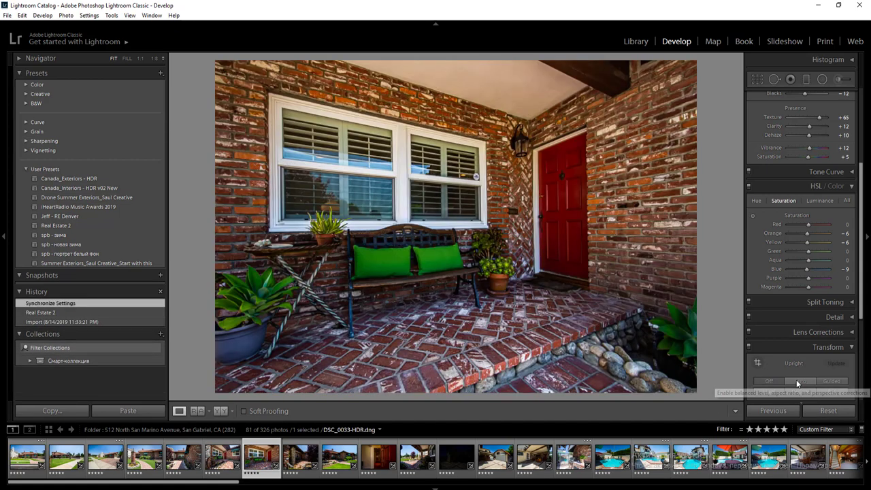
key("2")
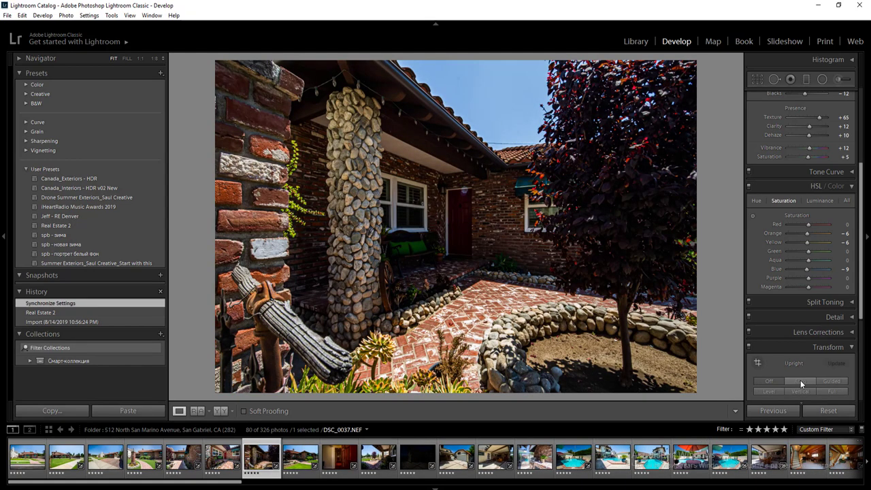
key("Right")
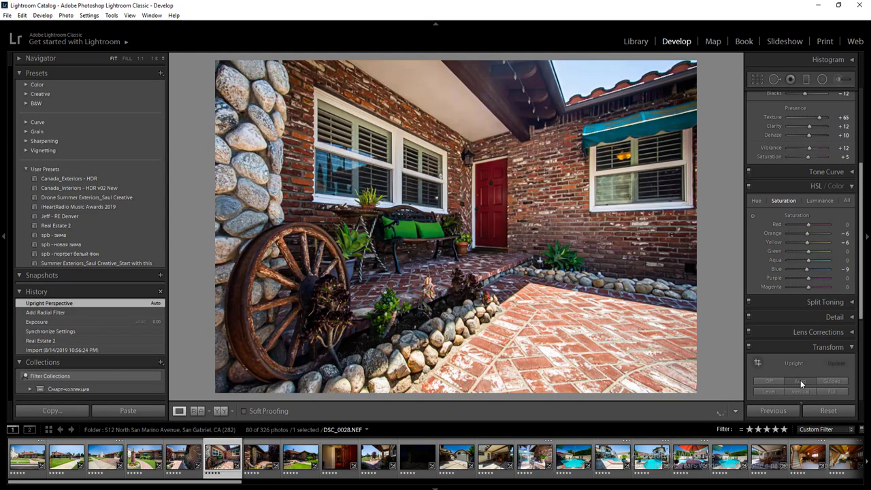
key("Left")
key("Right")
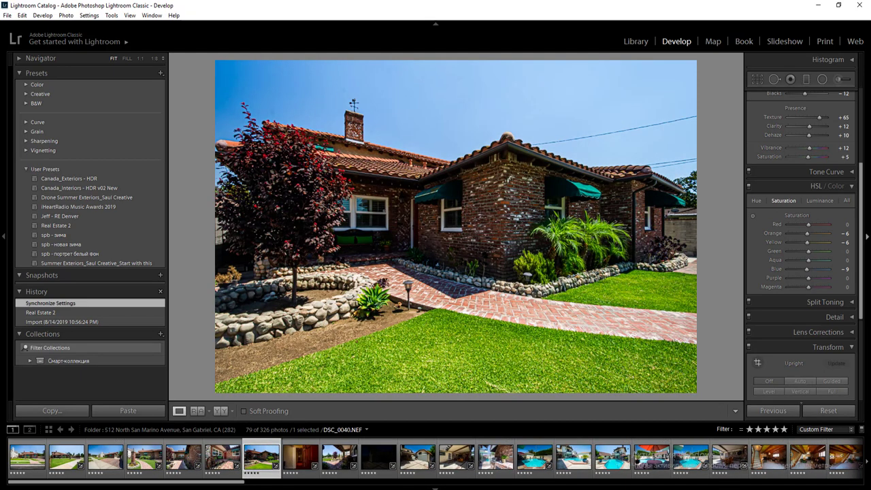
- Apply automatic Upright perspective correction to DSC_0040 and set its exposure to -0.20
left_click(805, 379)
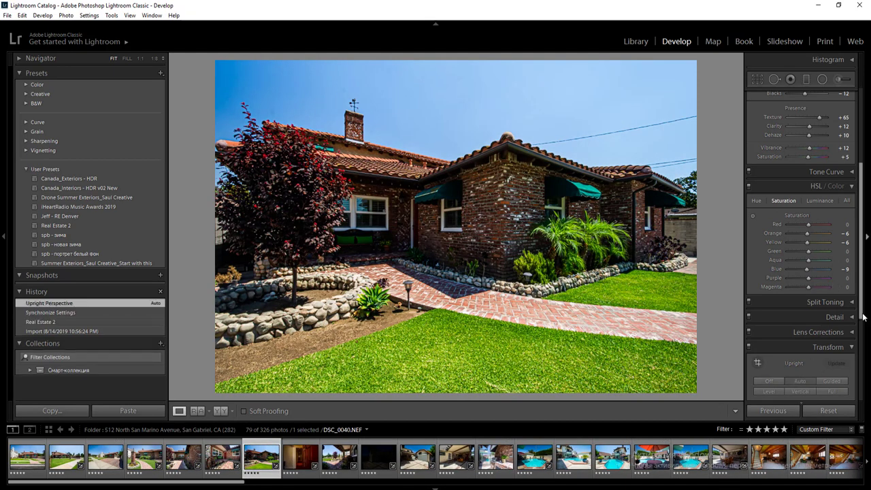
scroll(865, 180, "up", 5)
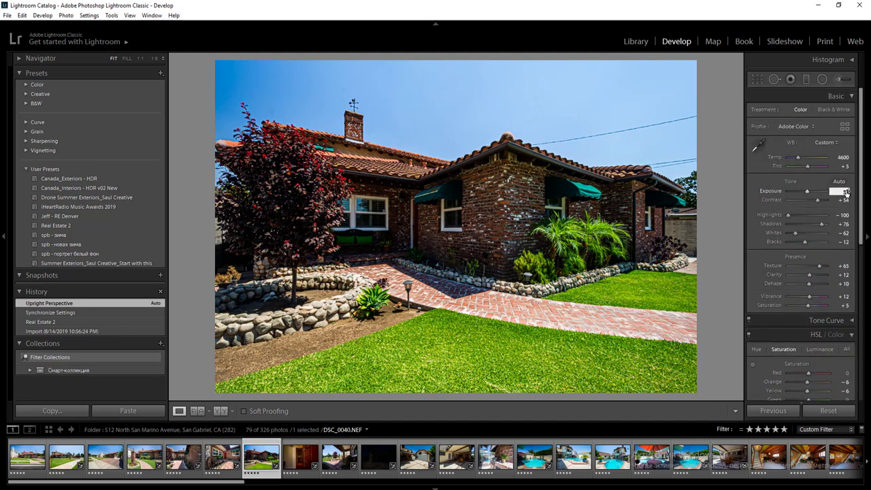
key("Down")
key("Down")
key("Return")
- Add a wide inverted radial filter with exposure 0.30 to DSC_0040, centred on the shaded entrance between the tree and brick wing
key("shift+m")
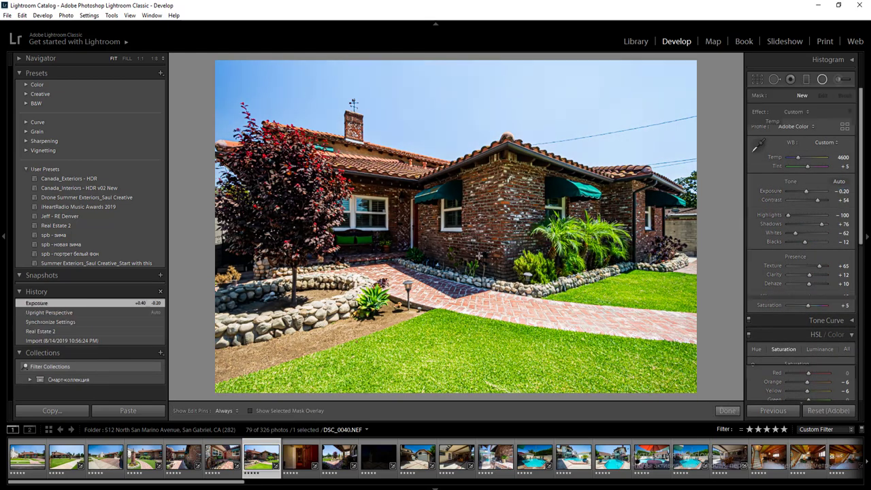
left_click_drag(393, 218, 576, 281)
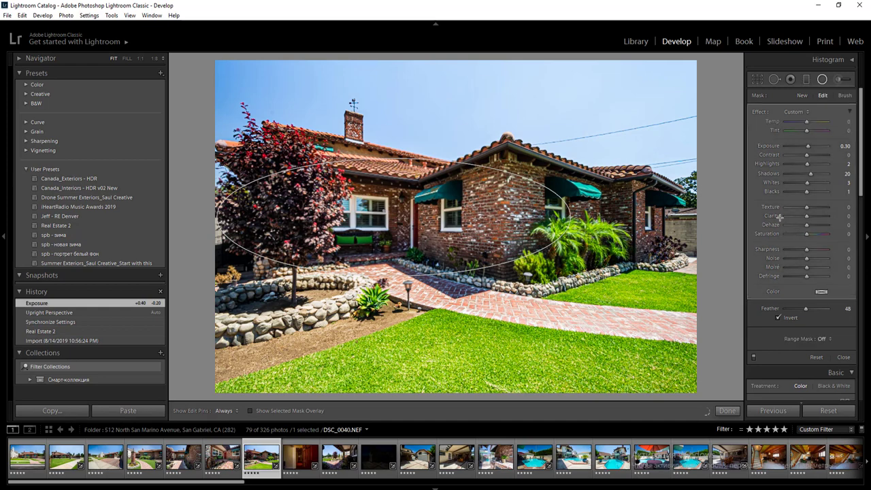
key("shift+m")
- Set the overall exposure of DSC_0040 to -0.50 and its vibrance to 0
left_click(844, 193)
type("-0.5")
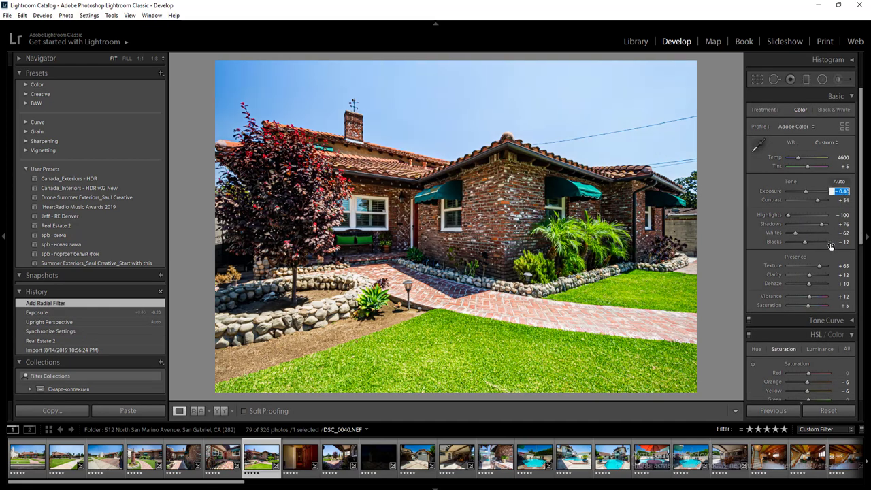
key("Return")
left_click(841, 296)
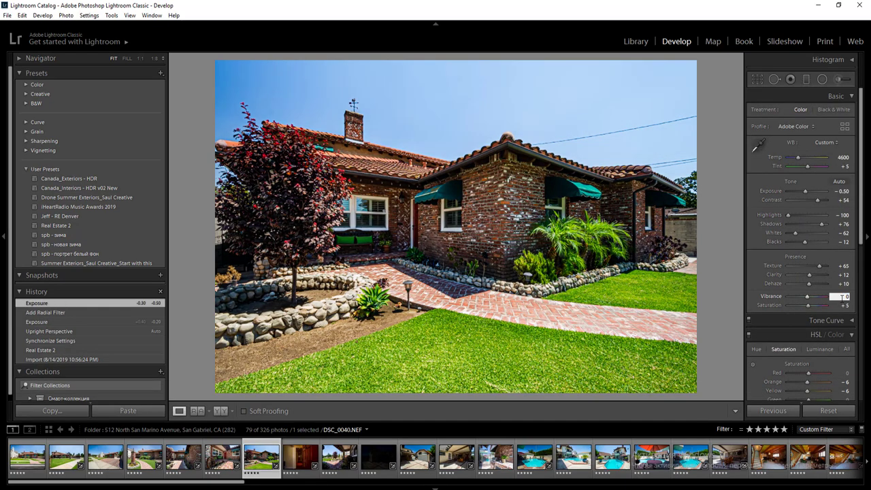
type("0")
key("Return")
- Apply automatic tone settings to DSC_0043 and set its exposure to +0.52
key("Right")
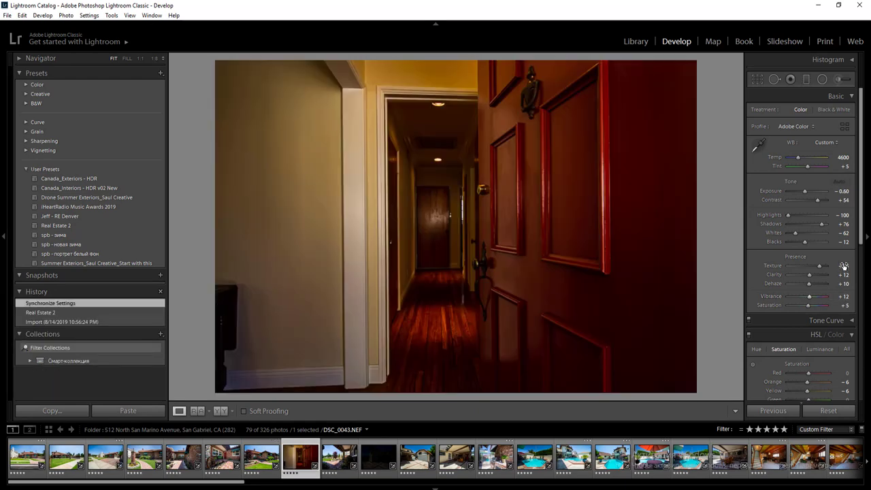
left_click(839, 181)
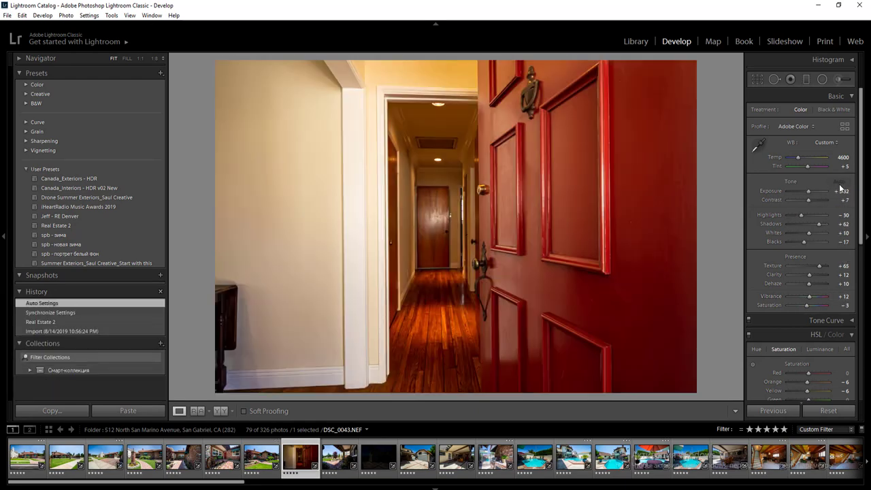
key("Return")
- Reduce the yellow saturation of the red door photo to -58 and the orange saturation to -24
left_click(796, 392)
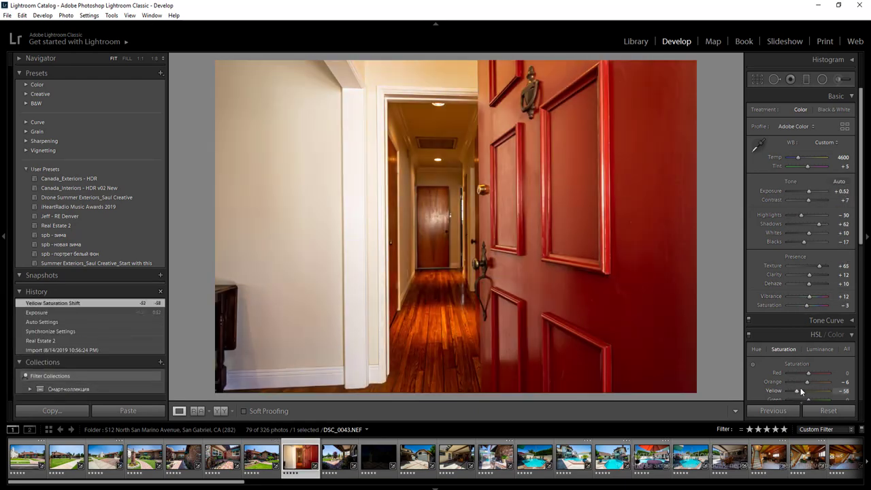
left_click(801, 384)
left_click_drag(801, 384, 803, 384)
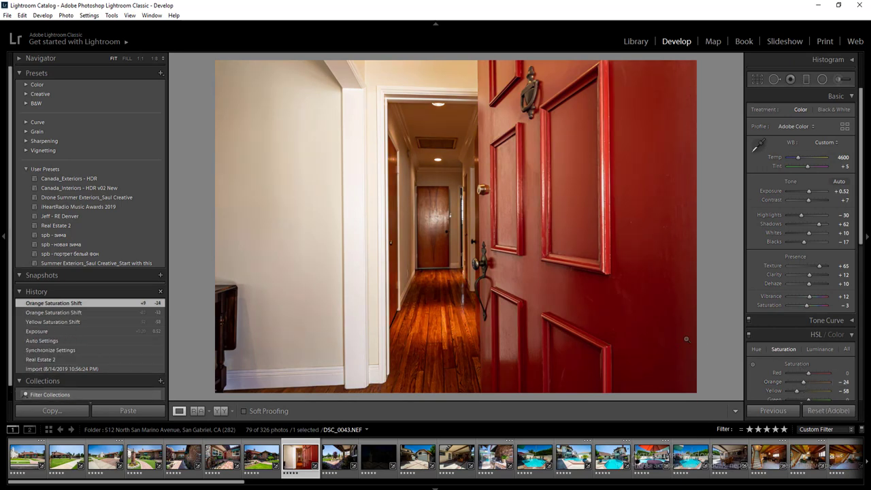
- Set the vibrance of DSC_0043 to -3, saturation to -8 and tint to -5
left_click(842, 298)
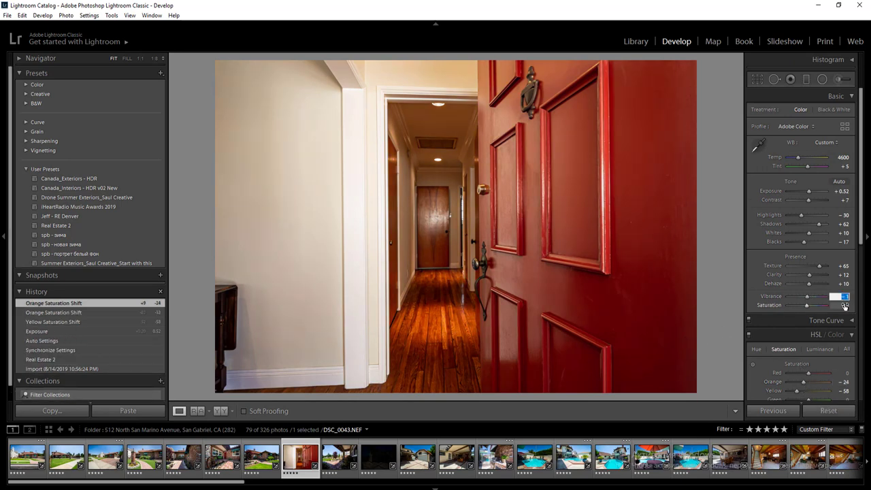
type("-3")
key("Tab")
type("-8")
key("Return")
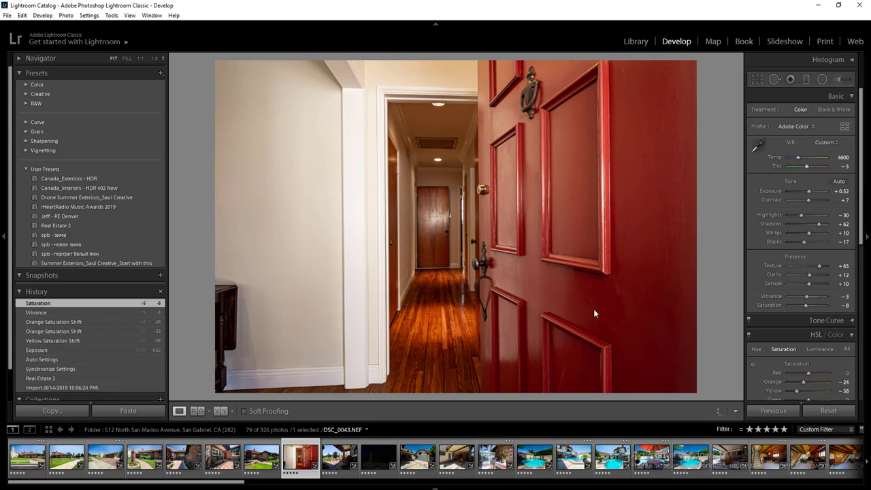
- Add a tall inverted radial filter with saturation -20 over the hallway, adjust its exposure, and apply automatic Upright correction to DSC_0043
key("shift+m")
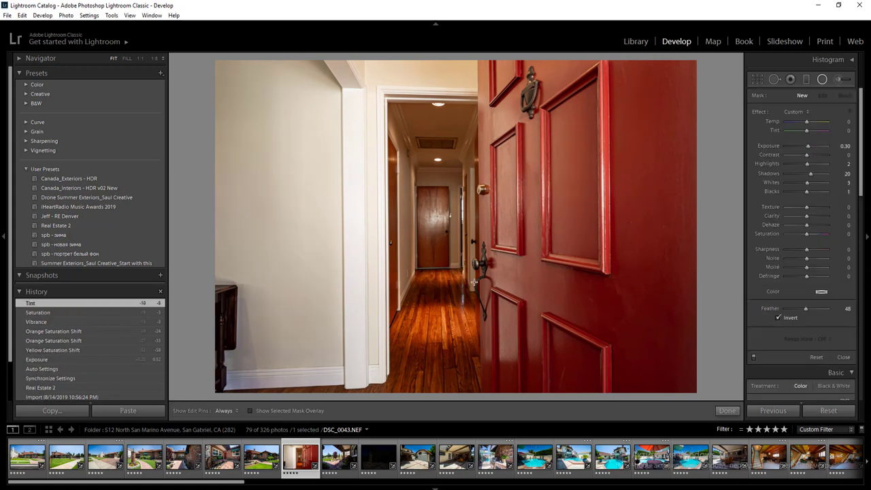
left_click_drag(438, 229, 498, 368)
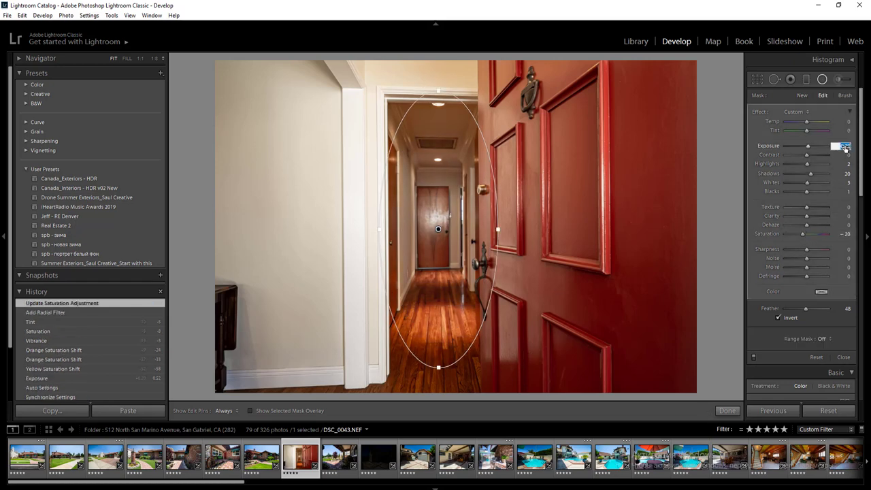
key("shift+m")
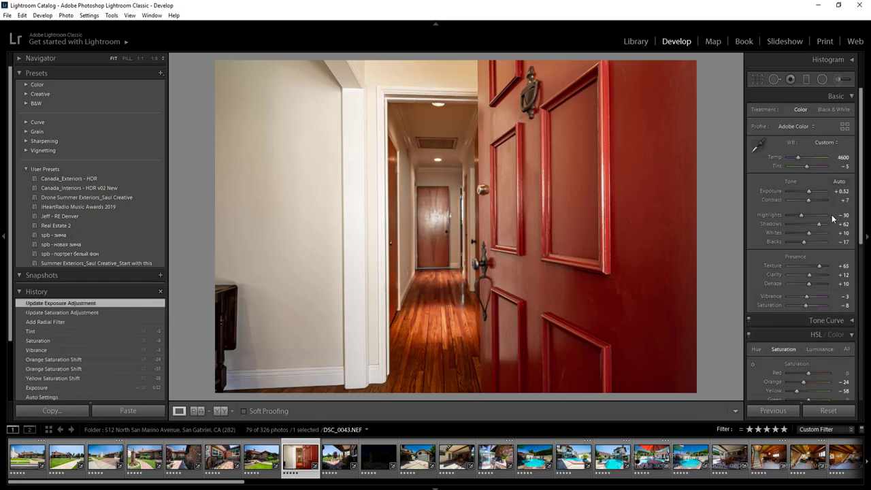
scroll(842, 295, "down", 5)
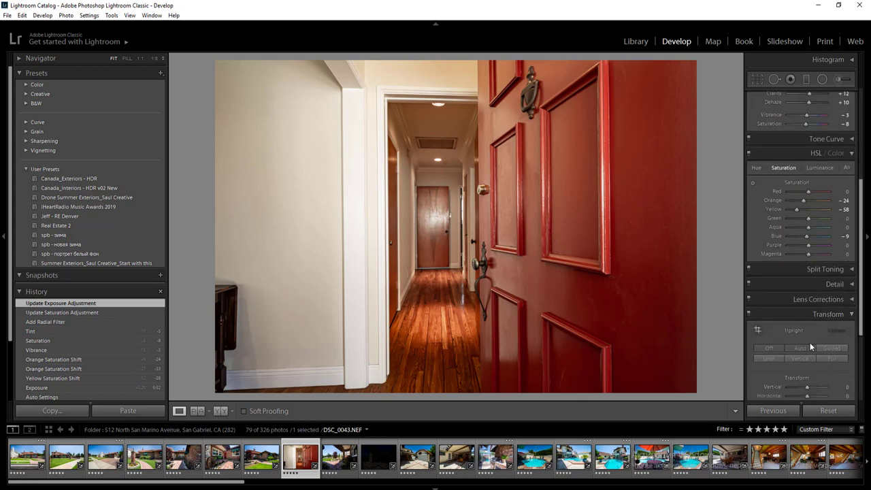
left_click(809, 343)
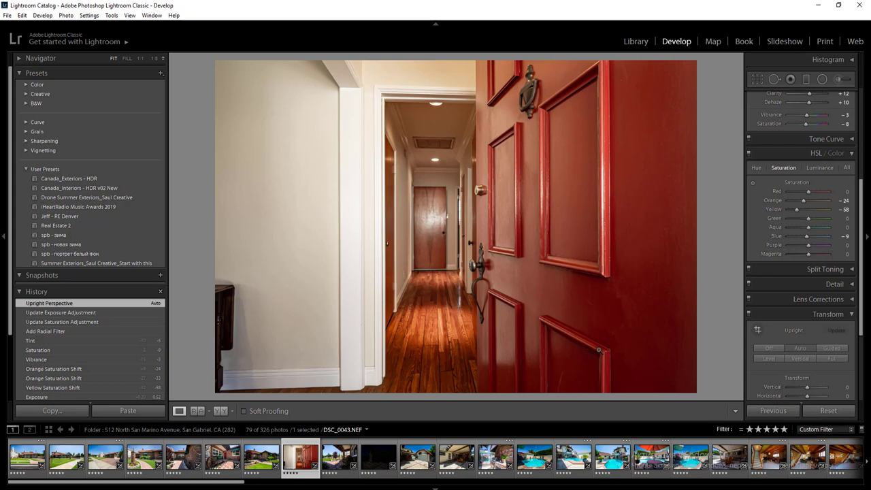
- Try automatic and vertical Upright corrections on DSC_0048-HDR and turn Upright off again
key("Right")
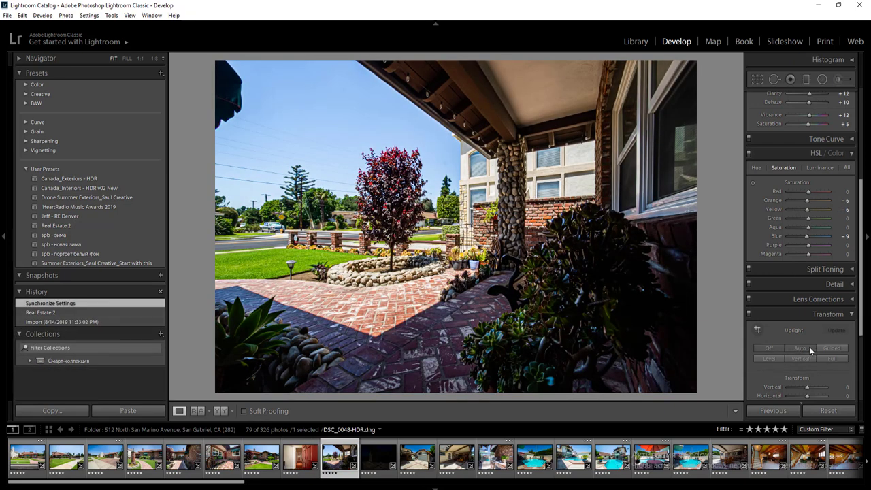
left_click(809, 350)
scroll(851, 201, "up", 5)
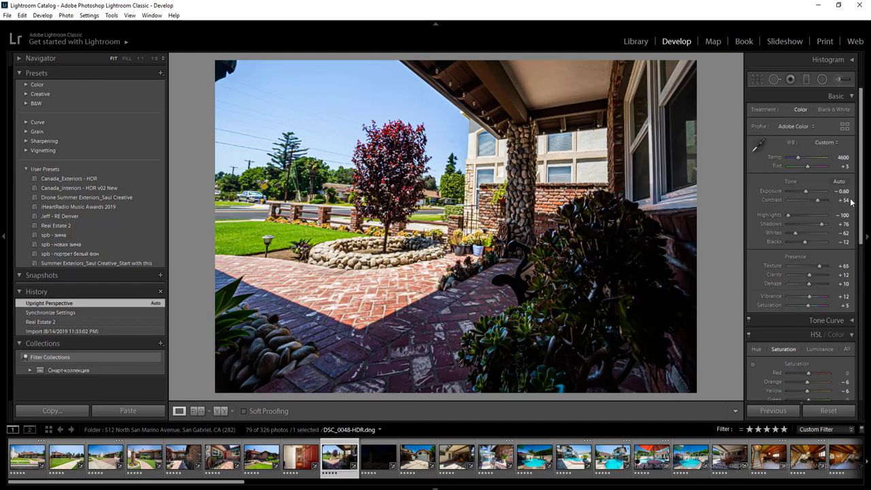
scroll(809, 312, "down", 5)
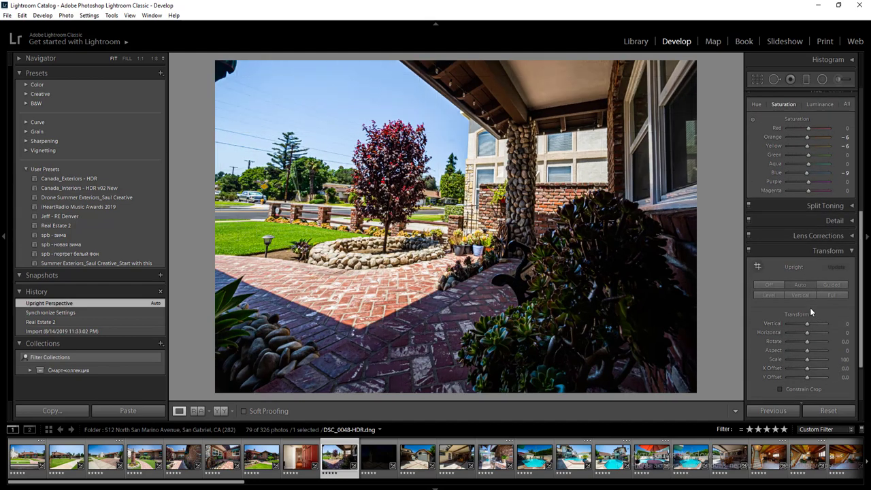
left_click(801, 295)
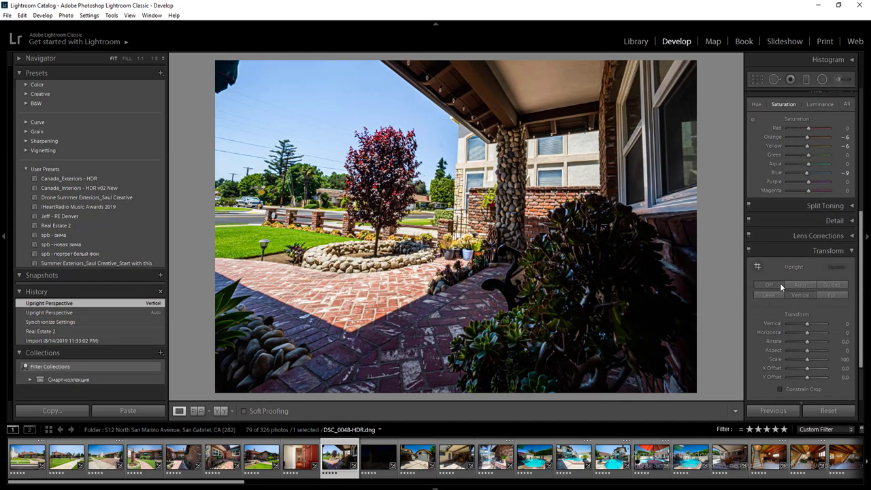
left_click(780, 283)
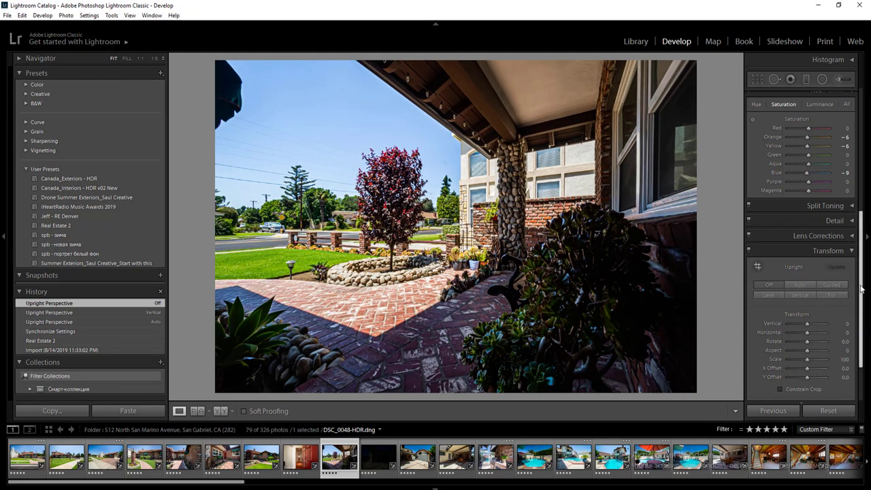
left_click(838, 222)
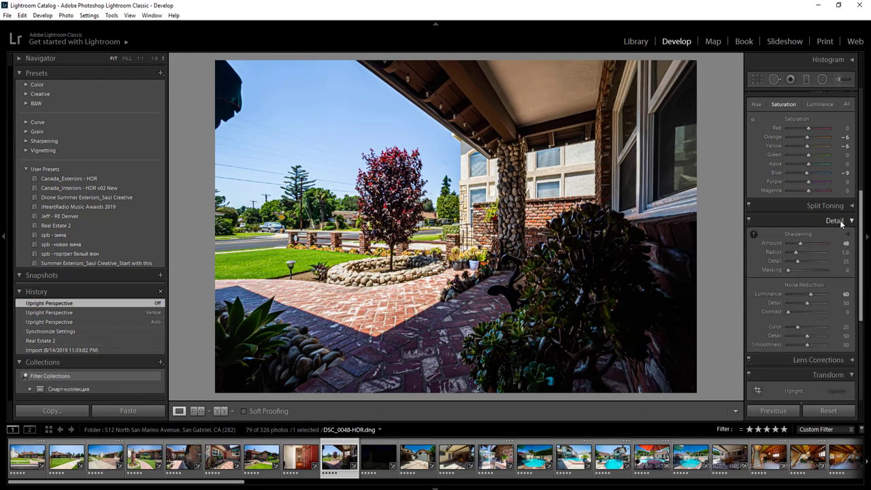
left_click(837, 221)
left_click(831, 236)
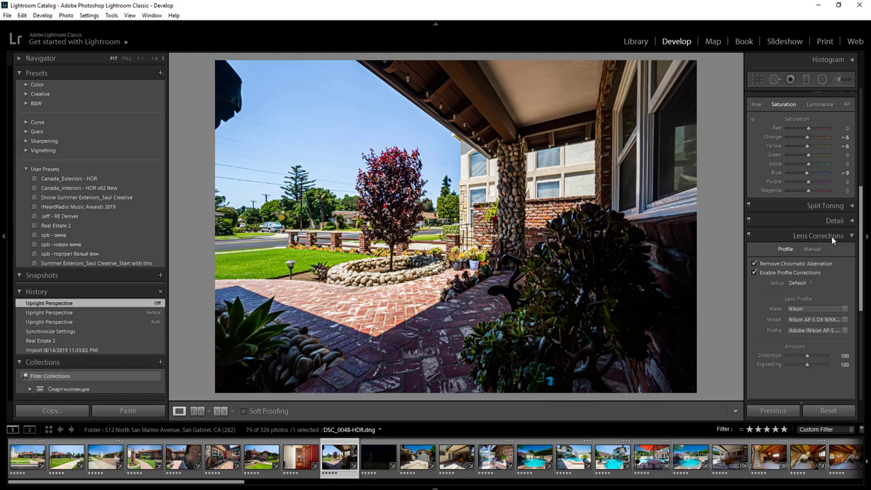
left_click(831, 236)
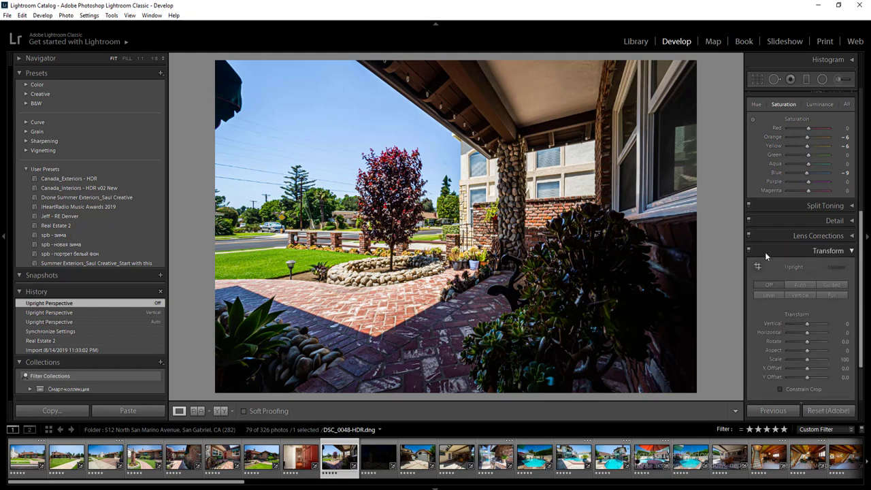
- Add an inverted radial filter with exposure 0.60 over the dark succulent in DSC_0048-HDR and a second one over the porch ceiling and window
key("shift+m")
left_click_drag(597, 301, 755, 138)
type("0.3")
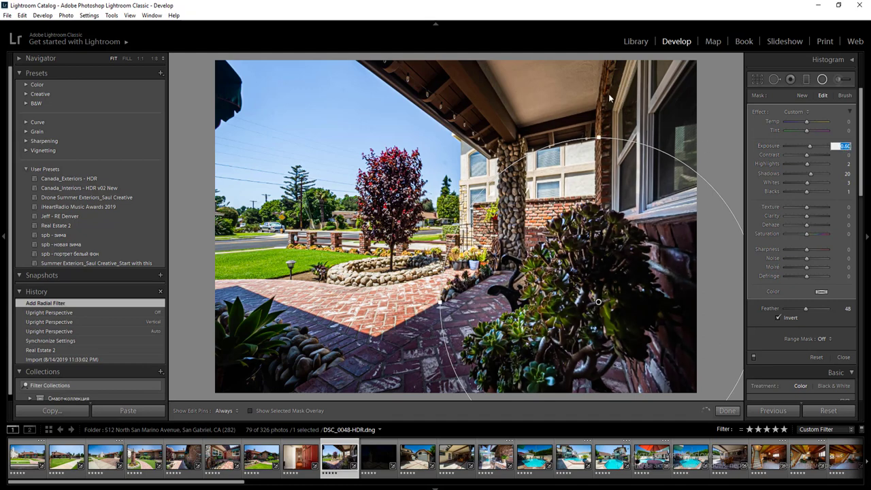
key("Return")
mouse_move(556, 71)
left_mouse_down()
mouse_move(640, 121)
mouse_move(739, 149)
left_mouse_up()
key("shift+m")
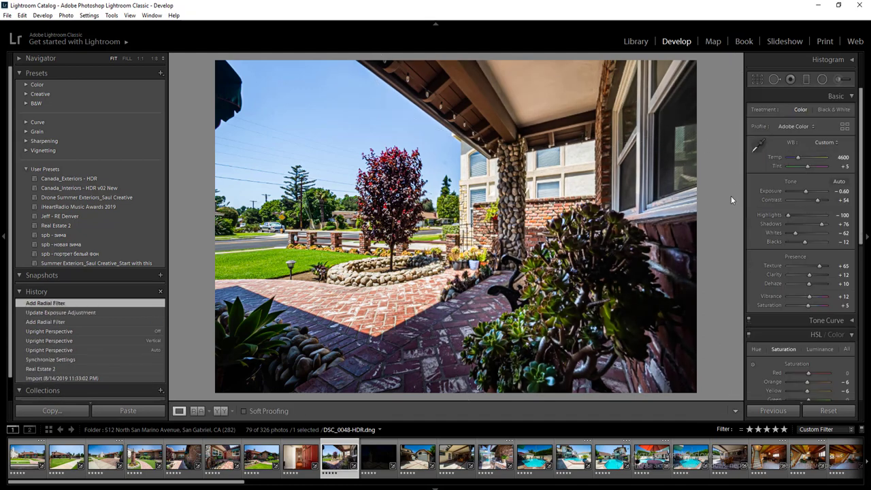
- Apply automatic tone settings to DSC_0050 and set its exposure to +1.89
key("Right")
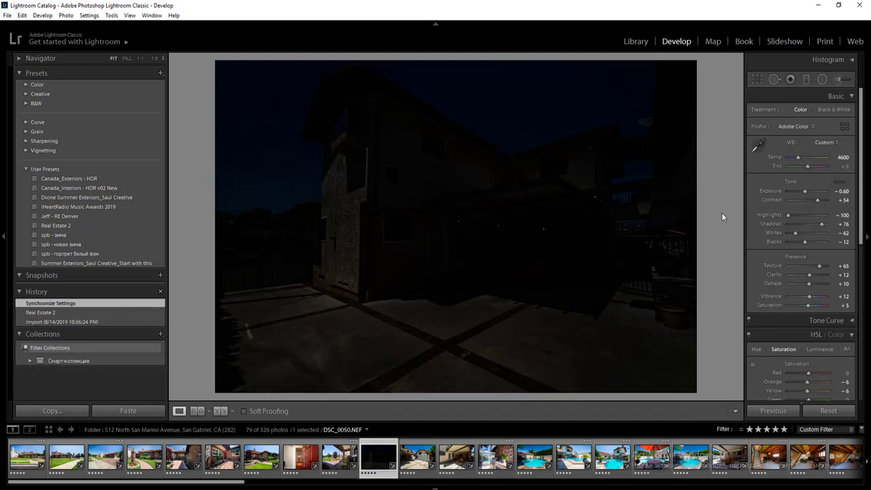
left_click(839, 182)
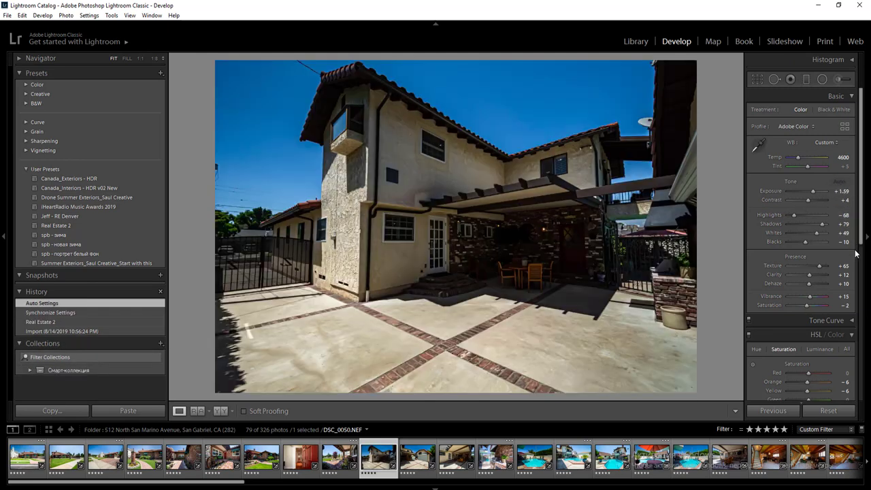
left_click(842, 191)
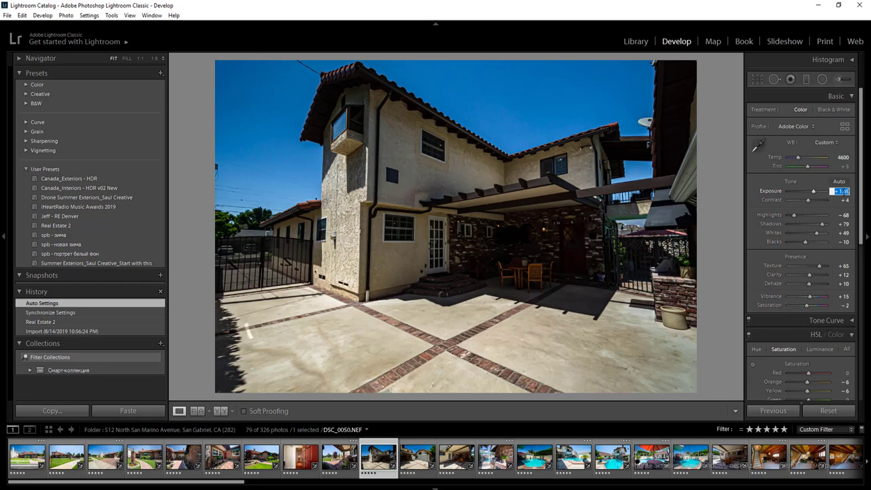
type("1.89")
key("Return")
- Lower the whites of DSC_0050 to +14
left_click(810, 234)
left_click(810, 237)
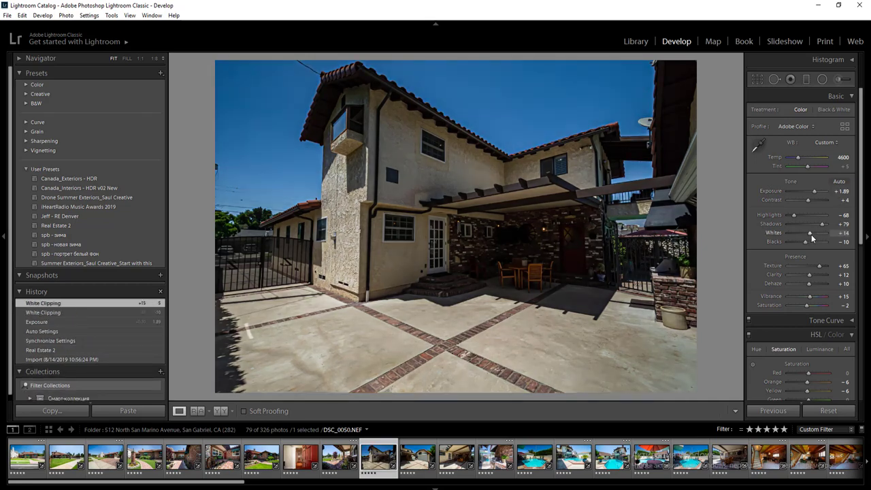
left_click(811, 237)
- Add a wide inverted radial filter with exposure 1.30 to DSC_0050, centred on the shaded patio pergola
key("shift+m")
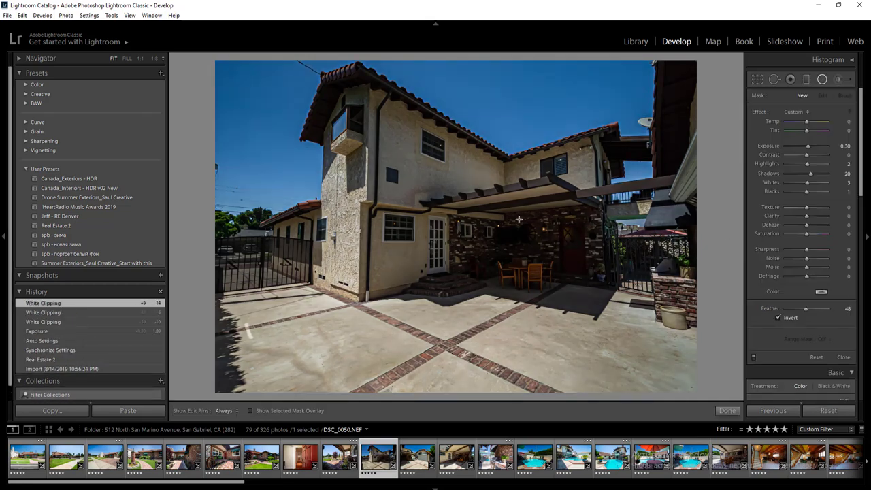
left_click_drag(508, 214, 745, 325)
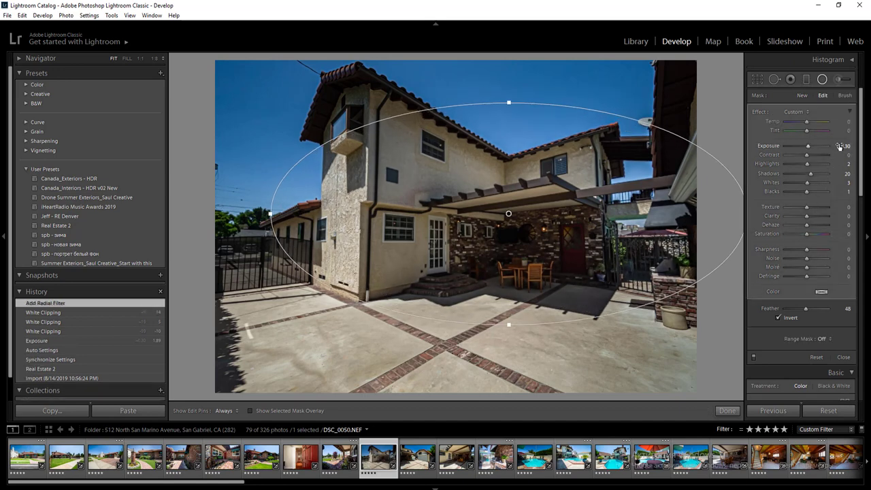
key("Return")
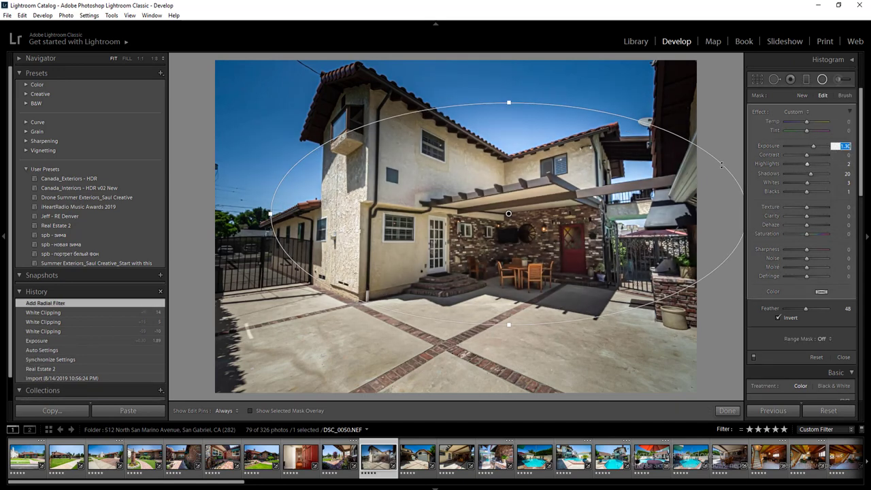
- Add a radial filter with exposure 0.80 over the sky at the photo's upper left corner and another over the iron gate
left_click_drag(273, 70, 687, 186)
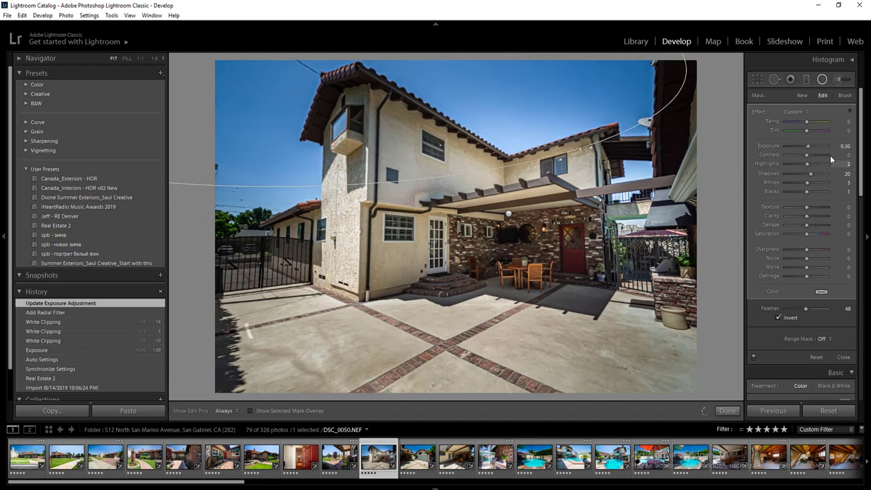
key("Up")
key("Up")
key("Up")
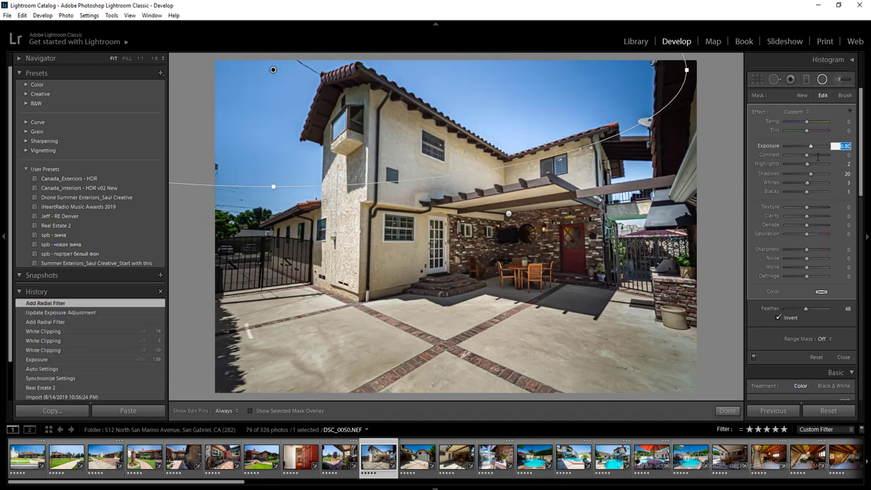
left_click_drag(240, 232, 341, 317)
key("shift+m")
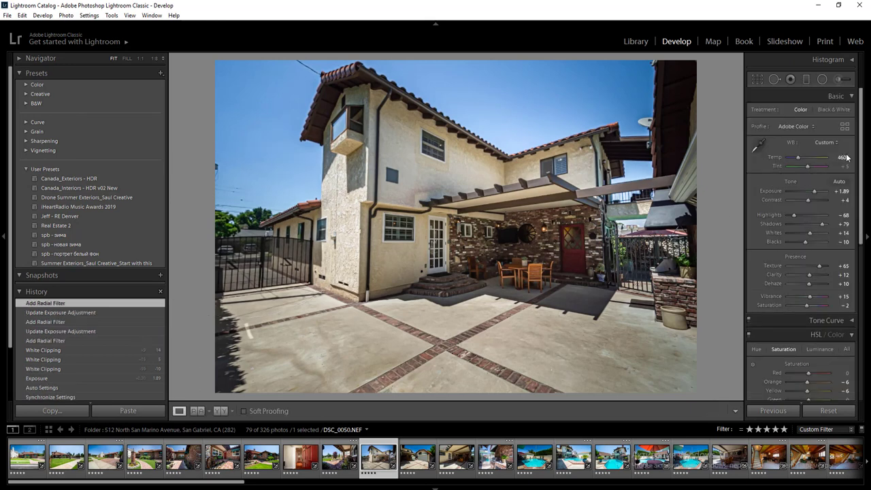
- Warm the white balance temperature of DSC_0050 to about 4.9K and apply automatic Upright perspective correction
left_click_drag(845, 160, 862, 249)
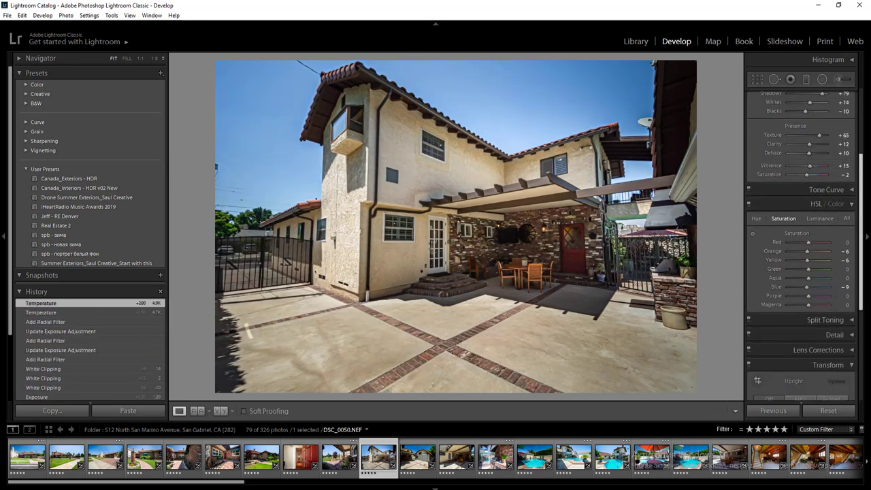
left_click(804, 396)
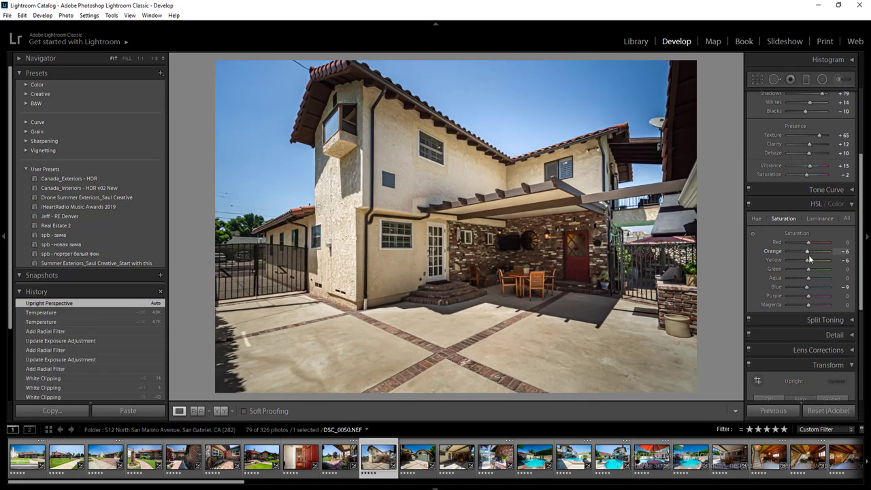
- Go to DSC_0054-HDR and apply automatic Upright perspective correction and automatic tone settings
key("Right")
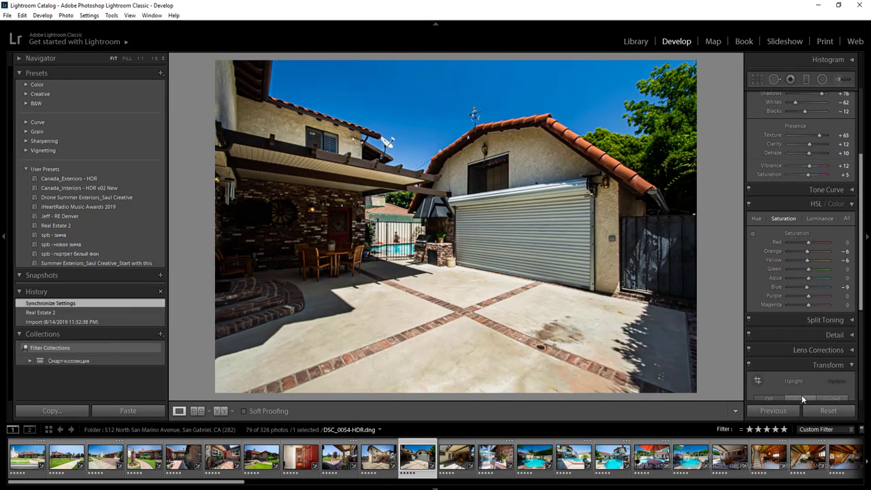
left_click(800, 398)
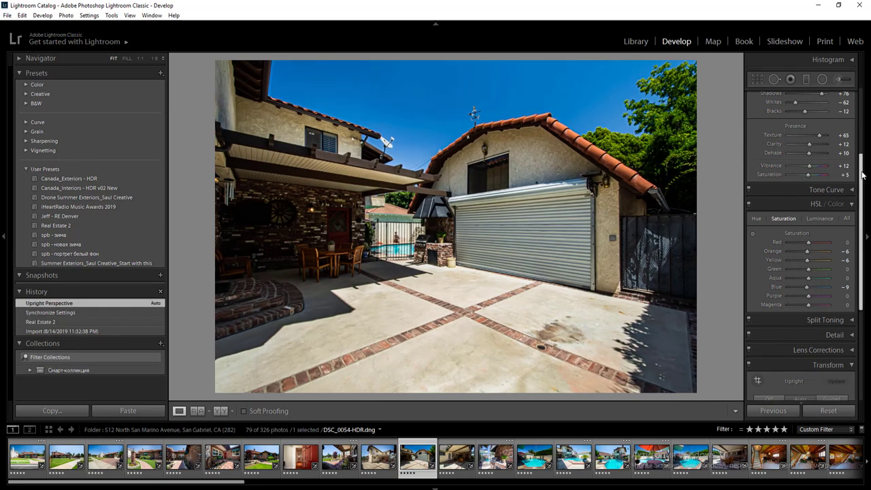
scroll(851, 156, "up", 3)
left_click(843, 155)
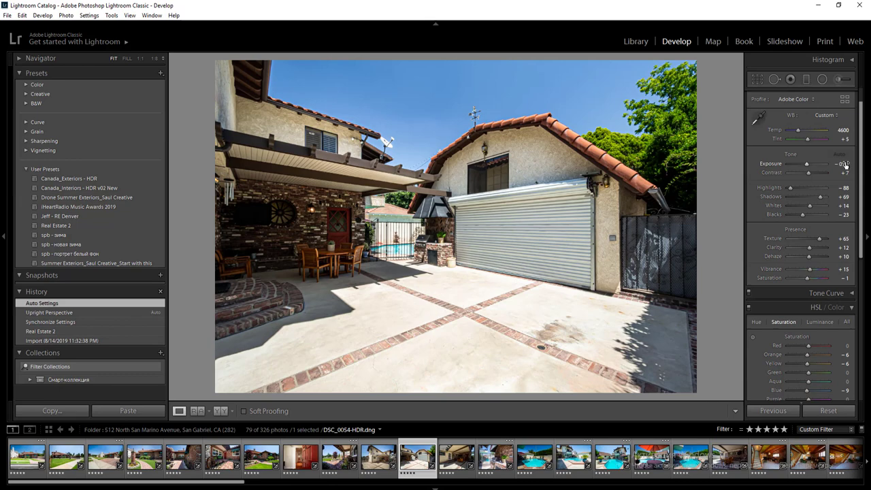
- Lower the whites of DSC_0054-HDR to -31 and set its exposure to -0.40
left_click_drag(846, 165, 843, 164)
left_click_drag(810, 205, 802, 206)
left_click(843, 165)
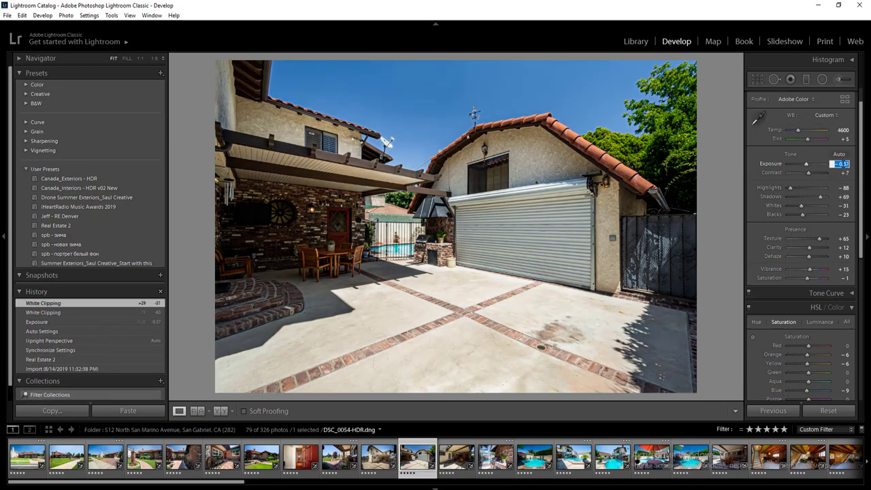
type("0")
key("Return")
type("-0.4")
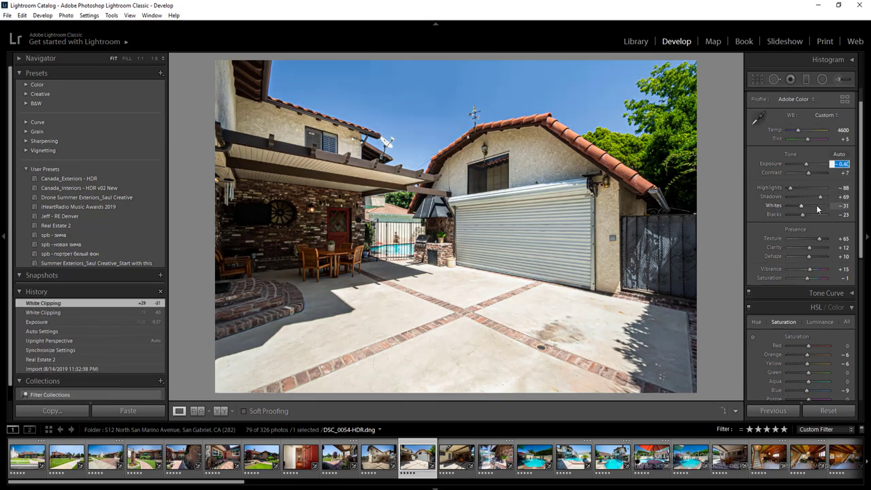
key("Return")
- Add a large inverted radial filter with raised exposure over the shaded brick patio in DSC_0054-HDR
key("shift+m")
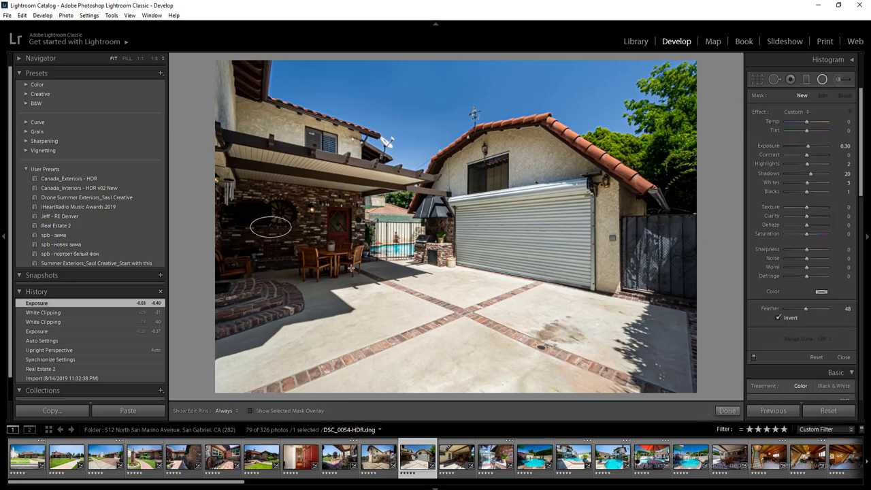
left_click_drag(271, 227, 442, 326)
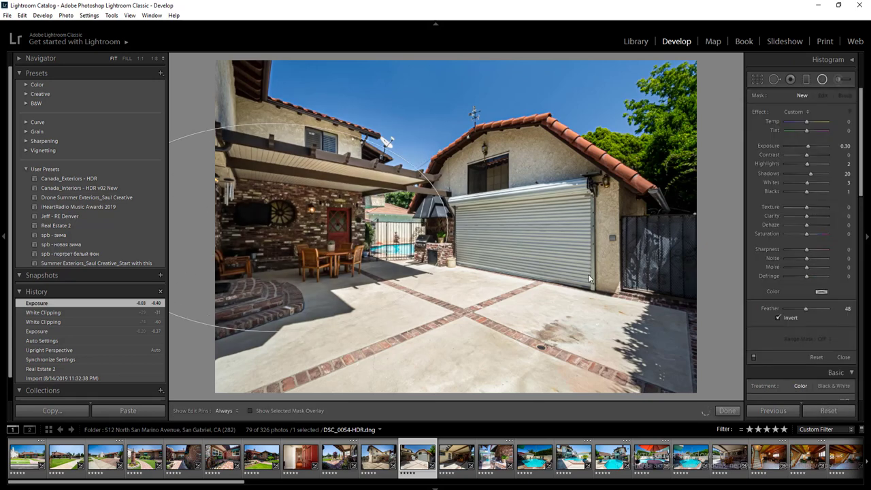
left_click(845, 147)
key("Up")
key("Up")
key("Up")
- Add a wide radial filter over the sunlit concrete courtyard and set its exposure to -0.70
mouse_move(505, 343)
left_mouse_down()
mouse_move(771, 237)
mouse_move(821, 206)
left_mouse_up()
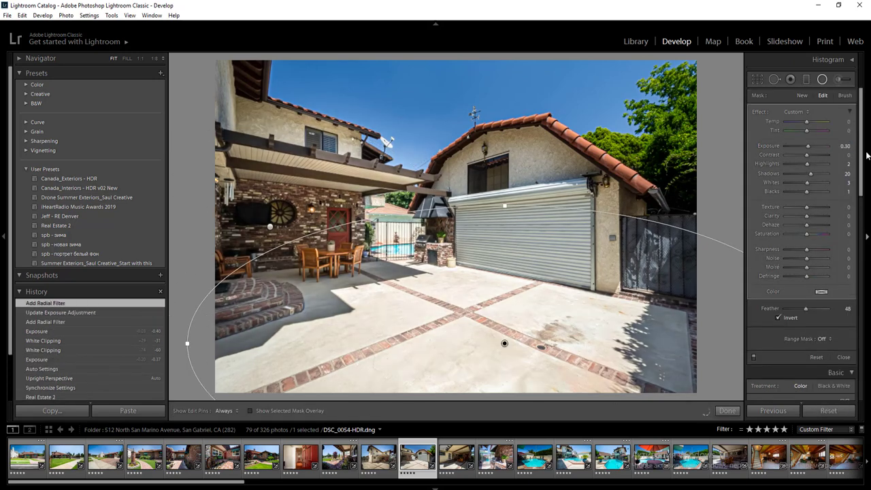
type("-0.1")
key("Return")
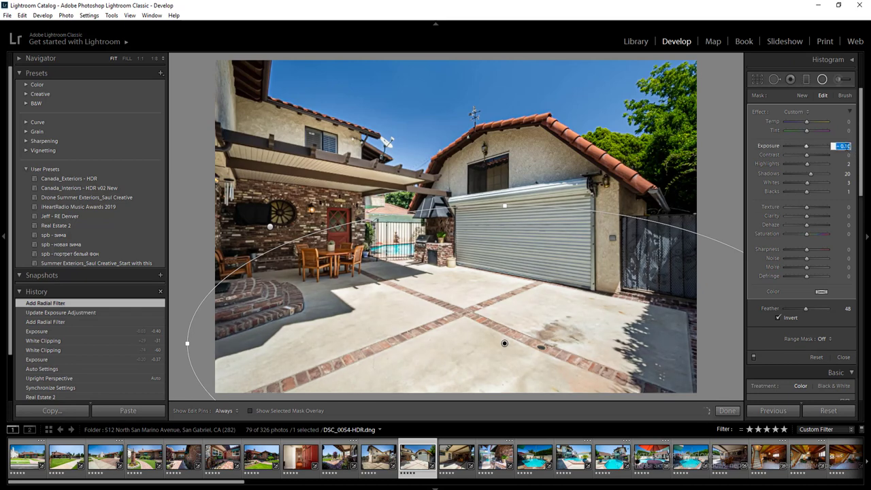
type("-0.5")
key("Return")
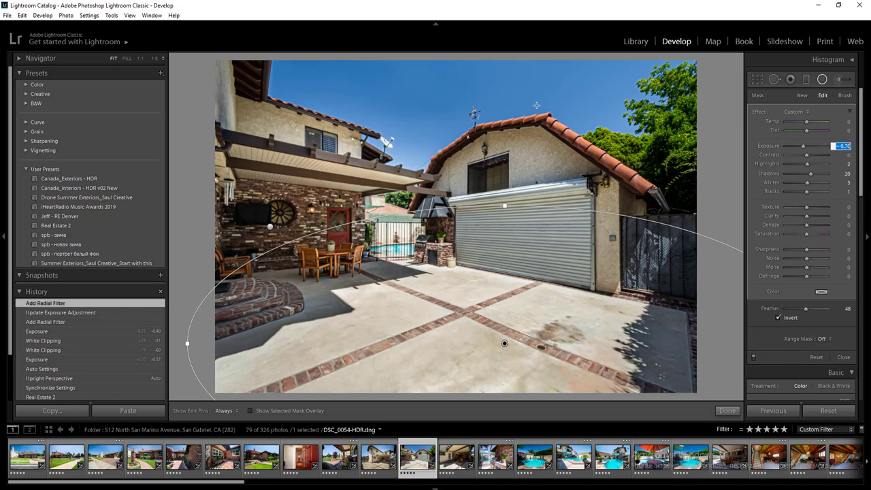
- Add a wide radial filter with raised exposure over the sky of DSC_0054-HDR
left_click_drag(447, 73, 752, 188)
left_click(846, 148)
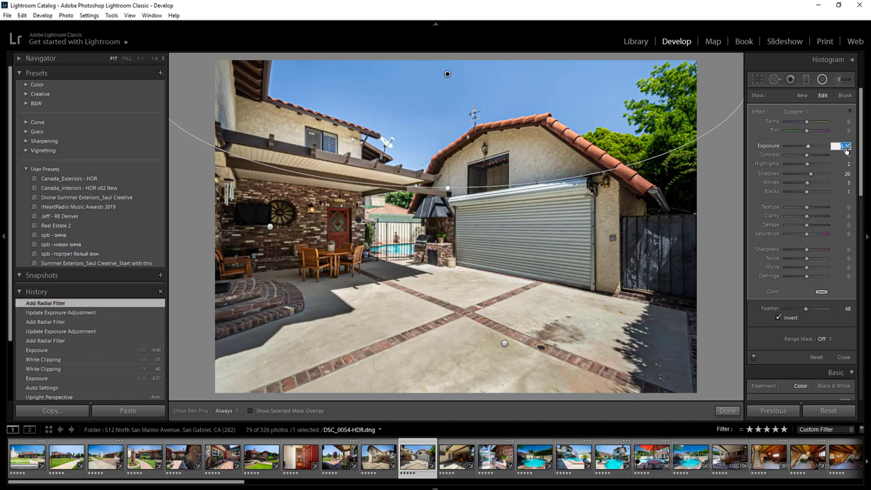
key("Up")
key("Up")
key("Return")
key("Return")
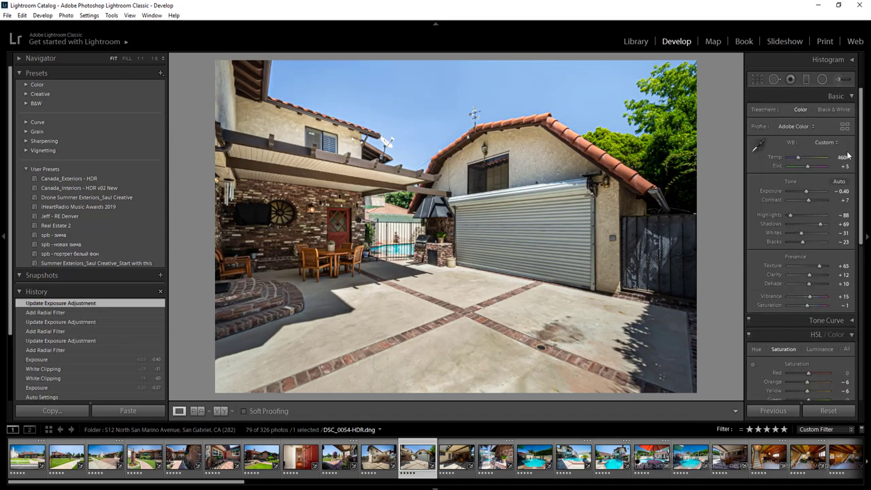
- Go to DSC_0057-HDR and apply automatic Upright perspective correction
scroll(833, 272, "down", 5)
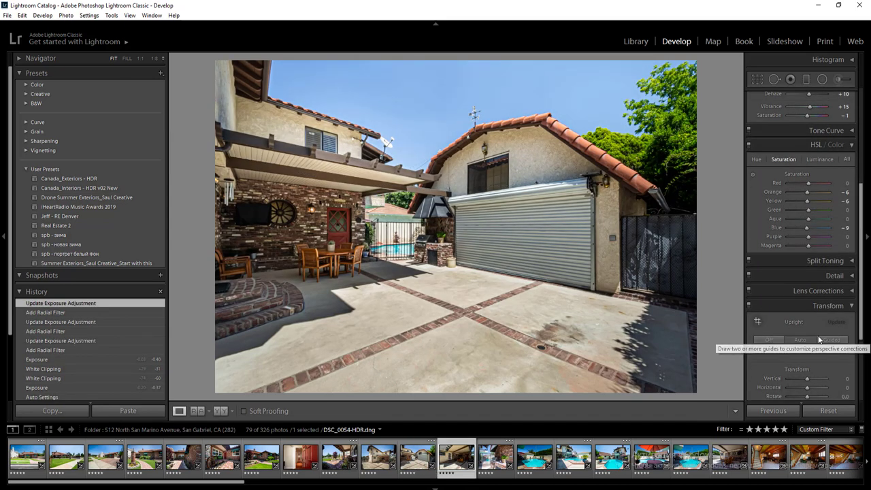
key("Right")
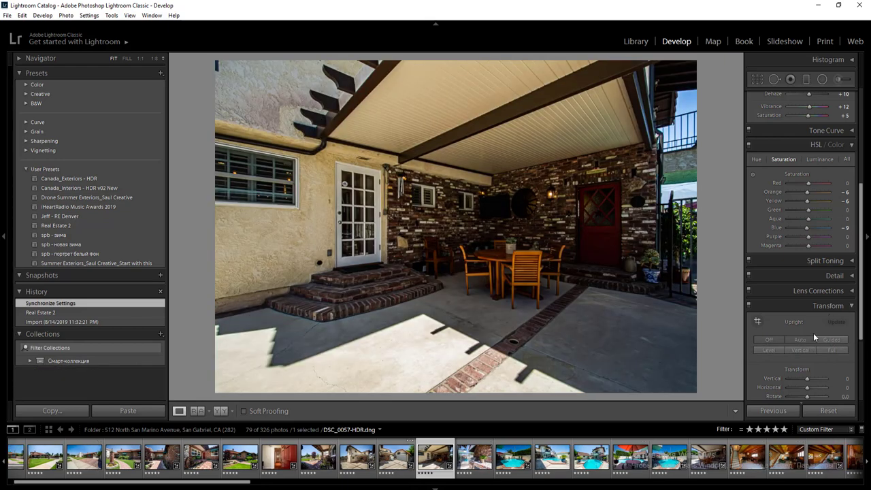
left_click(800, 339)
scroll(826, 238, "up", 5)
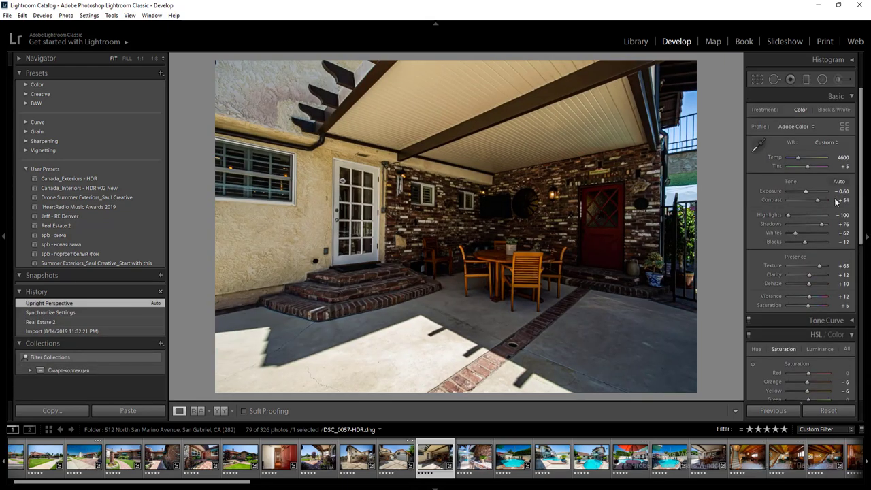
- Add a large inverted radial filter with exposure 0.80 over the brick wall and dining set in DSC_0057-HDR
key("shift+m")
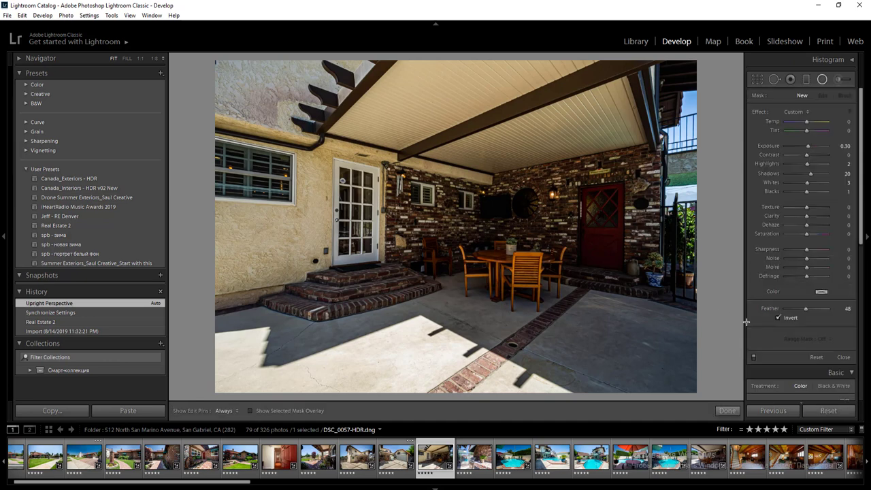
left_click_drag(539, 221, 775, 341)
left_click(841, 146)
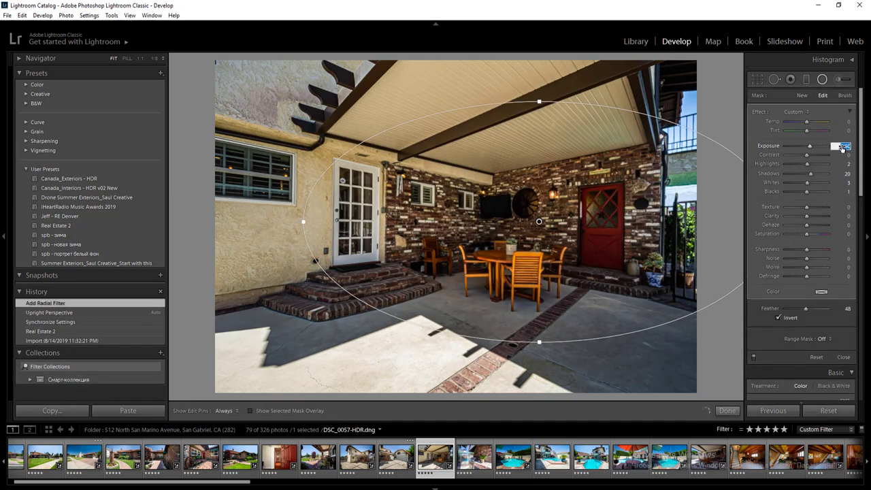
key("Up")
key("Up")
key("Up")
- Add a radial filter with exposure 0.30 and a warmer colour temperature over the shaded concrete in front of the red door
left_click(609, 334)
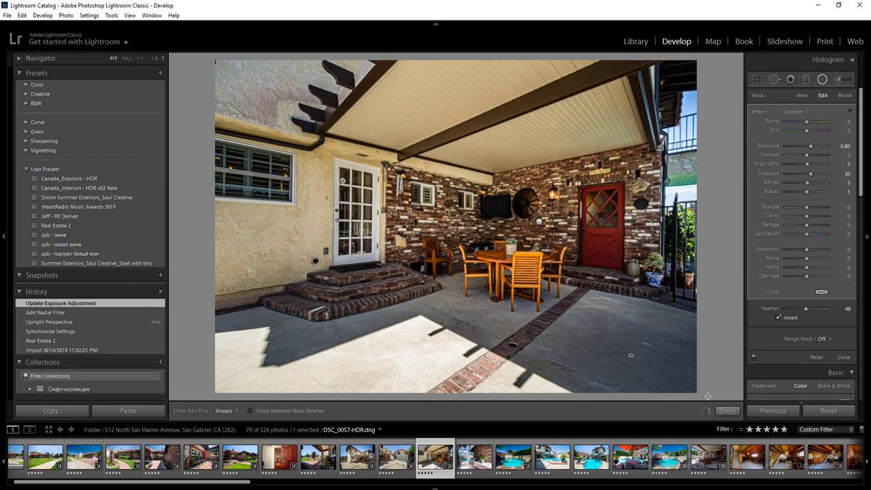
left_click_drag(630, 353, 727, 285)
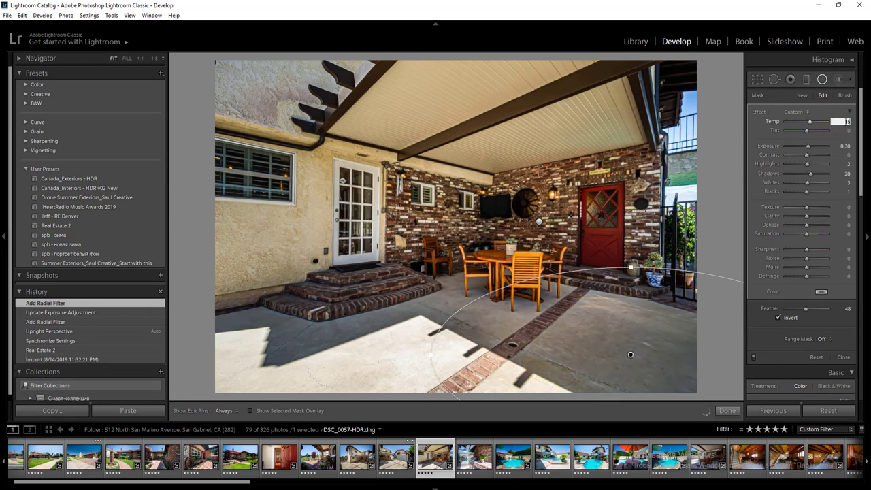
key("shift+m")
- Go to DSC_0060-HDR and apply automatic tone settings
key("Right")
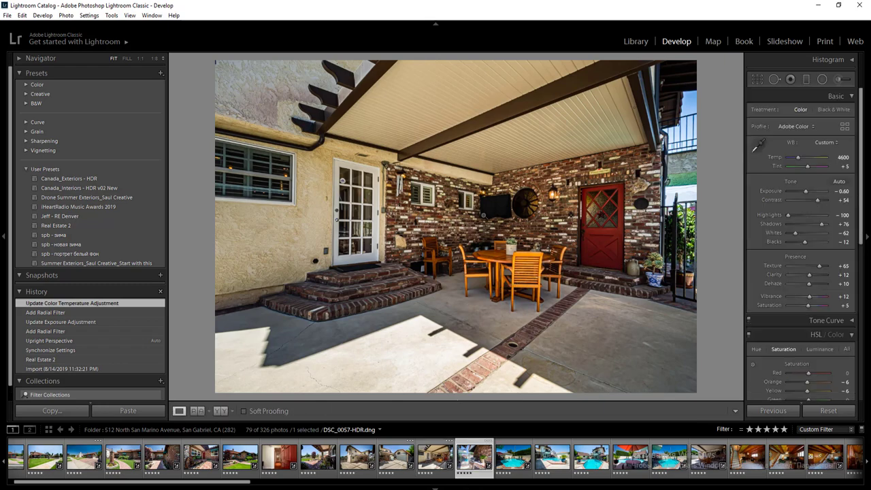
key("Right")
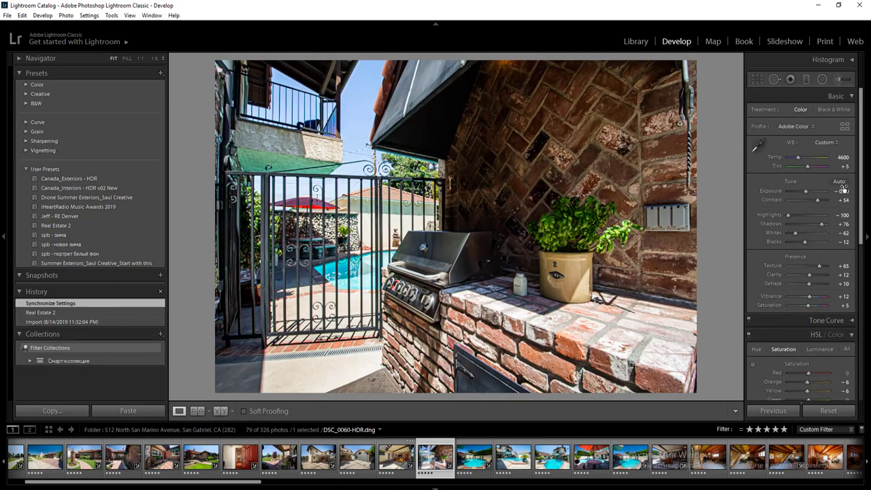
left_click(841, 183)
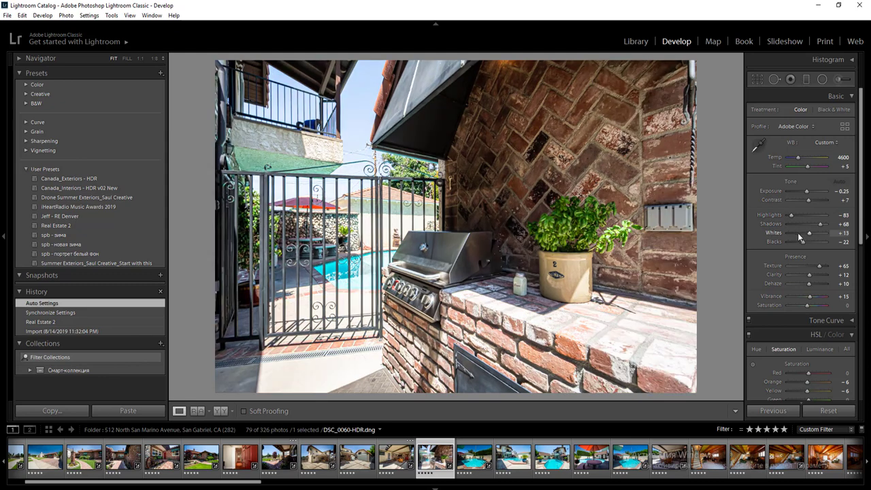
- Lower the whites of DSC_0060-HDR to -48 and set its exposure to -1.00
left_click_drag(795, 233, 798, 233)
left_click(841, 192)
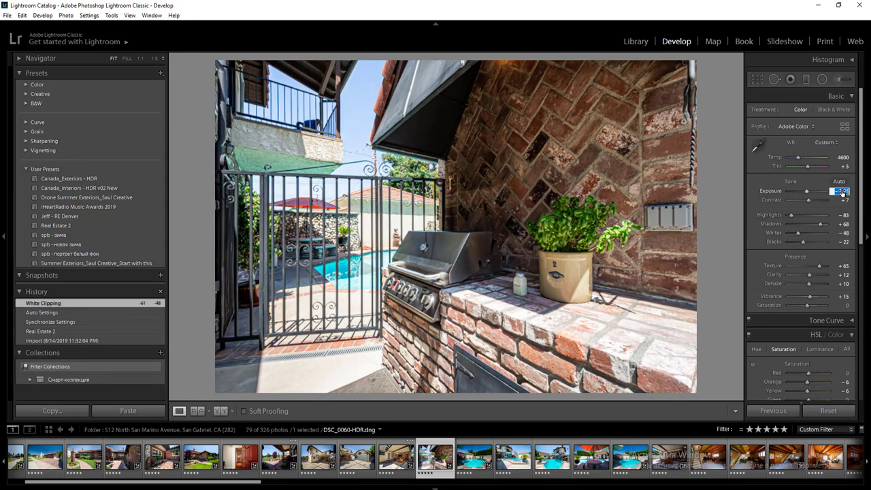
key("Up")
key("shift+Down")
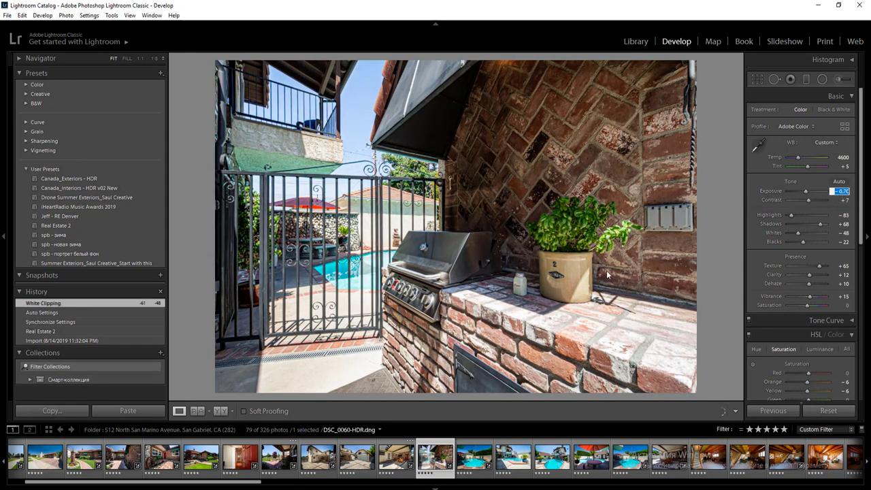
key("Return")
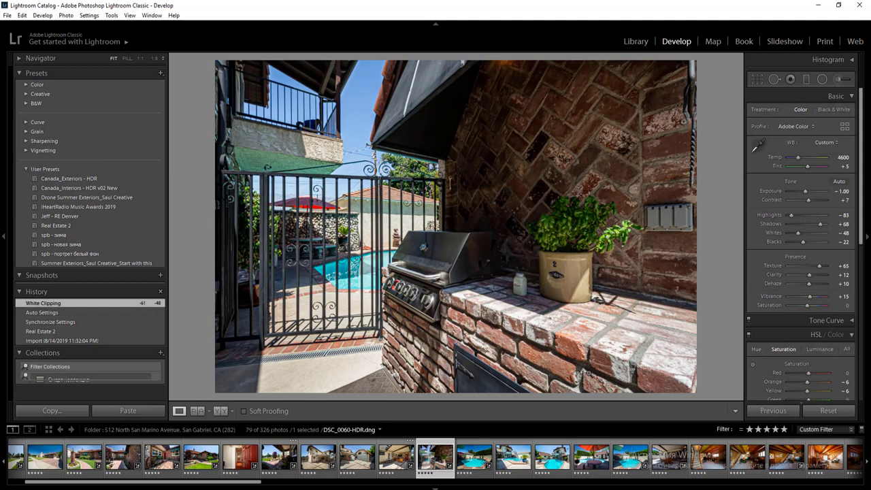
- Add a wide radial filter with exposure -0.60 over the sunlit brick counter in DSC_0060-HDR
key("shift+m")
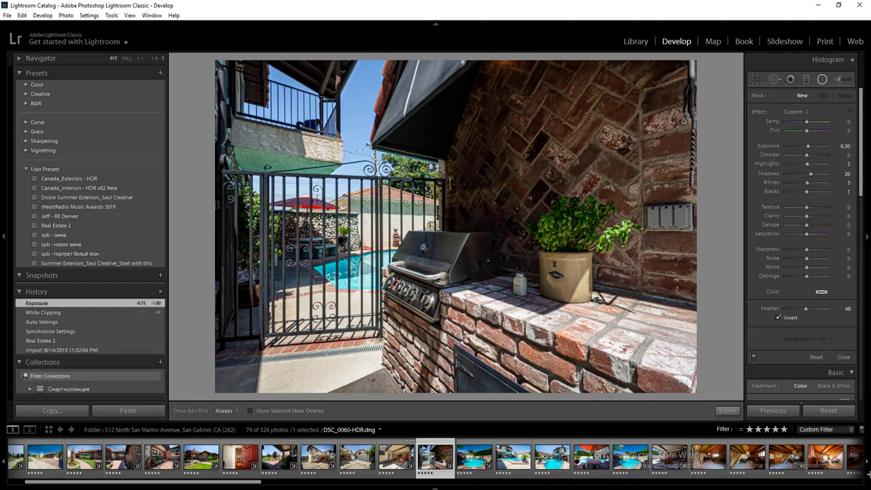
left_click_drag(583, 370, 869, 475)
left_click(844, 147)
key("shift+Down")
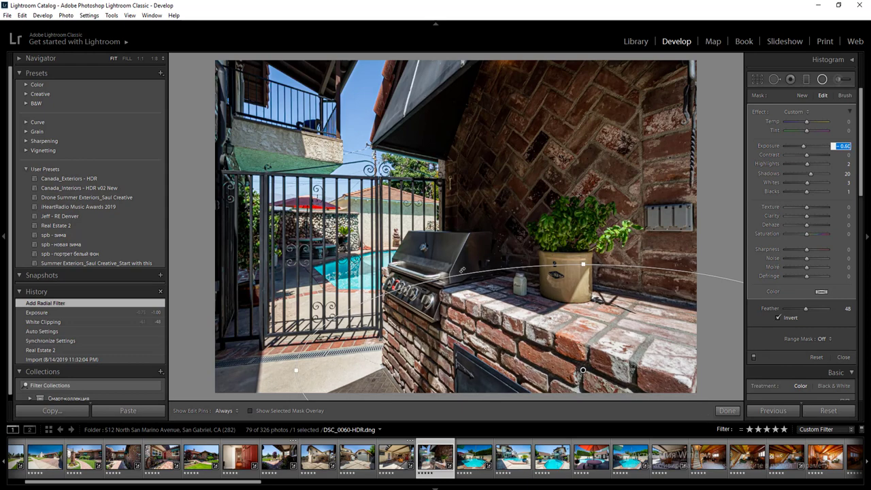
key("shift+m")
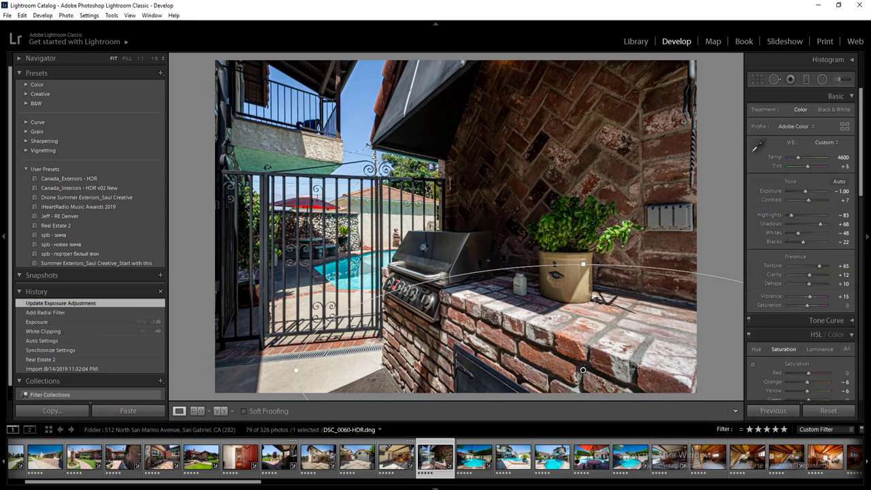
- Add a radial filter with raised exposure above the grill and reposition it over the herringbone brick wall
key("shift+m")
left_click_drag(509, 182, 609, 306)
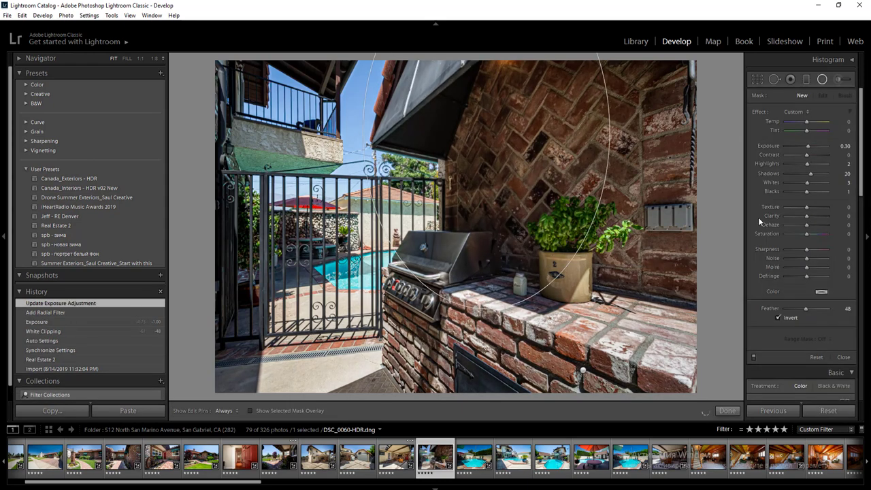
left_click(842, 146)
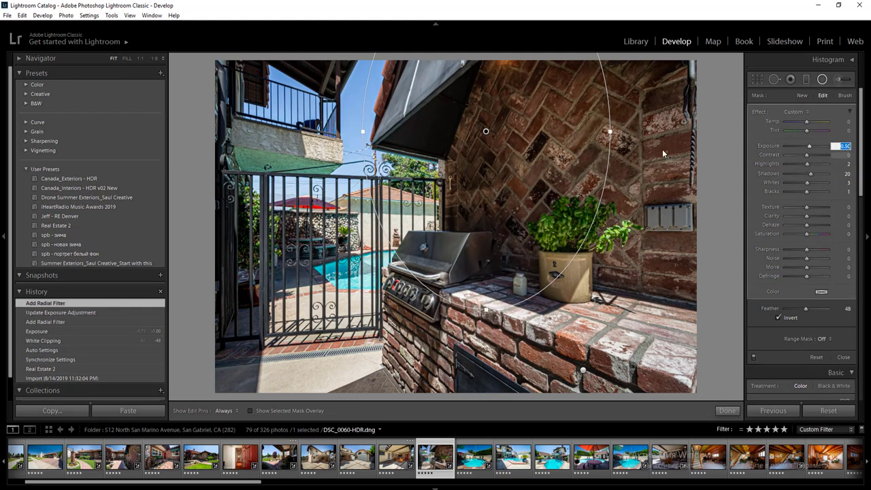
key("Up")
left_click_drag(609, 132, 556, 125)
key("shift+m")
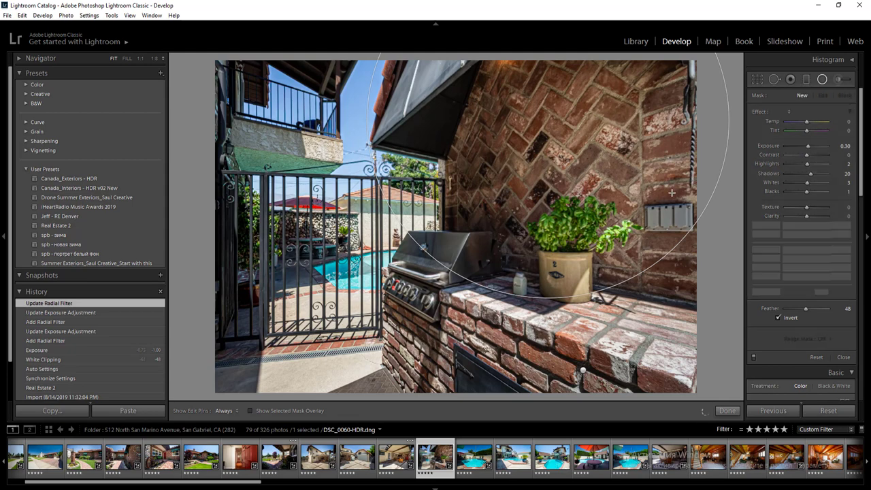
- Go to the pool photo DSC_0063-HDR and apply automatic tone settings
key("Right")
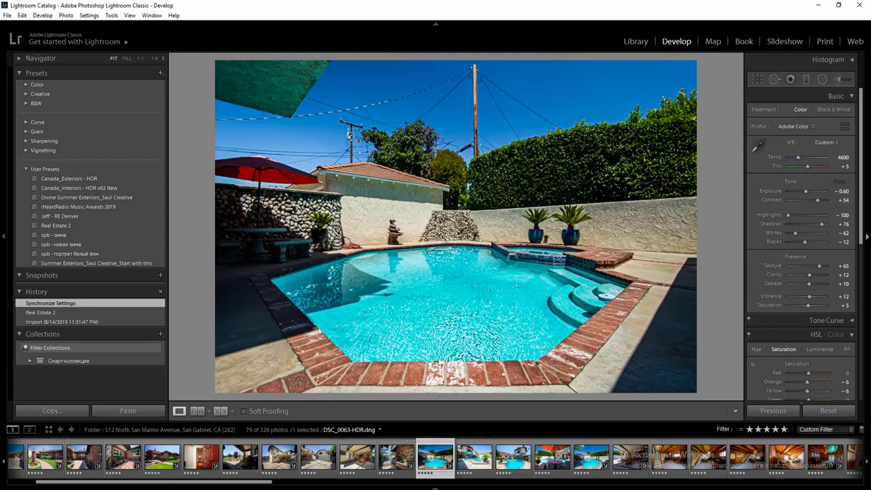
left_click(840, 183)
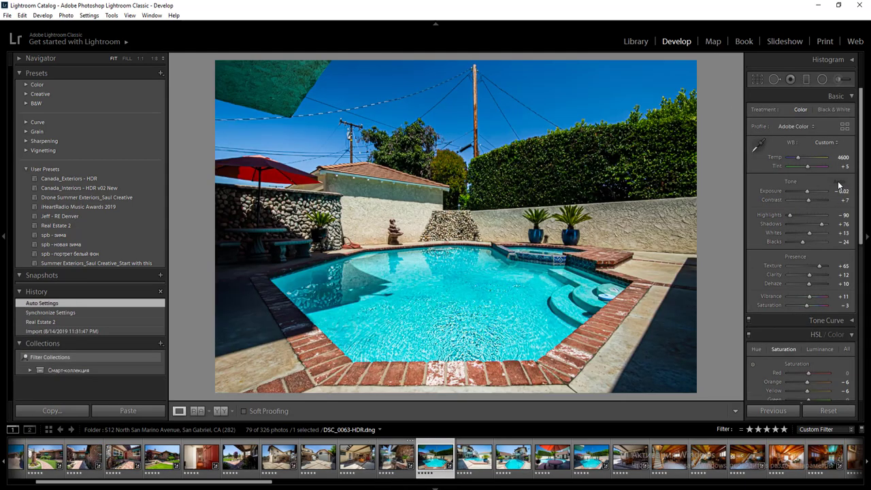
- Set the whites of DSC_0063-HDR to -52 automatically and lower its exposure to -0.40
double_click(798, 234, "shift")
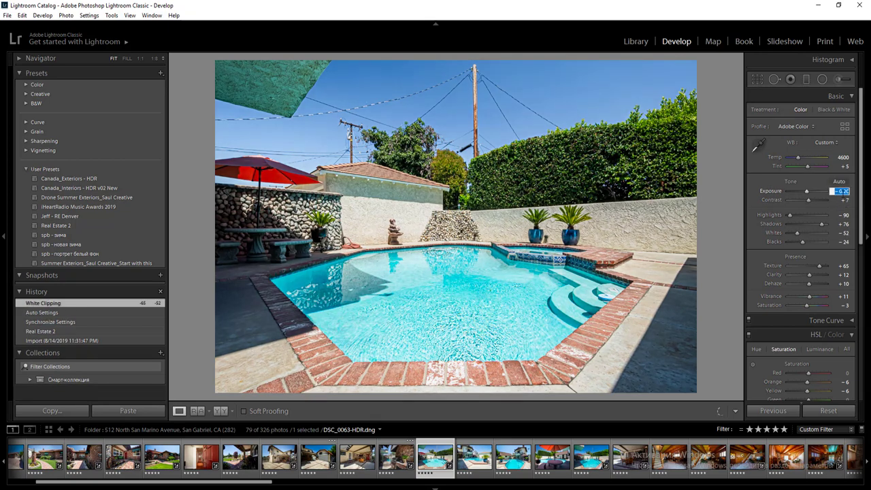
key("Down")
key("Down")
key("Return")
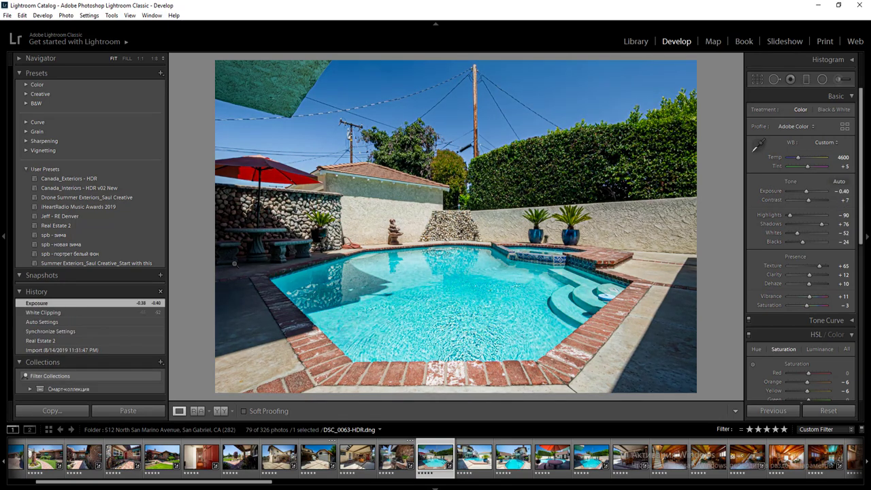
- Add radial filters over the shaded stone seating area and the sky, raising the sky filter's exposure to 0.60
key("shift+m")
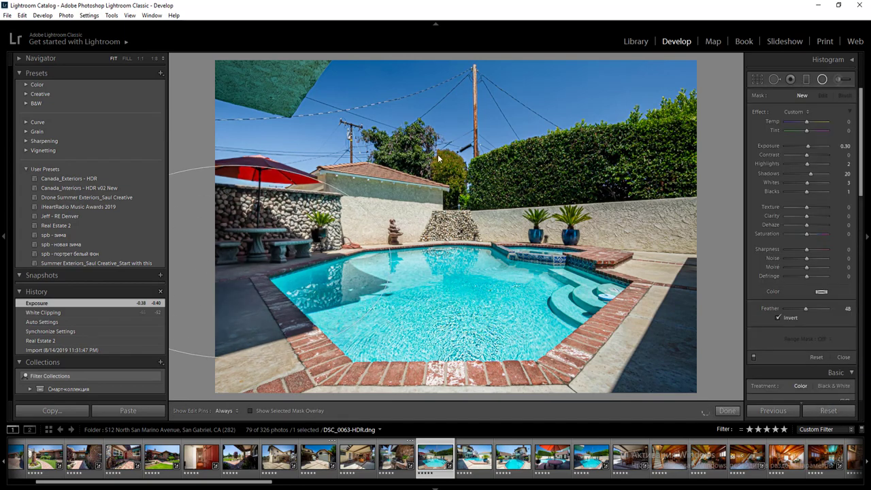
left_click_drag(472, 116, 792, 186)
left_click(844, 145)
key("Up")
key("Up")
key("Up")
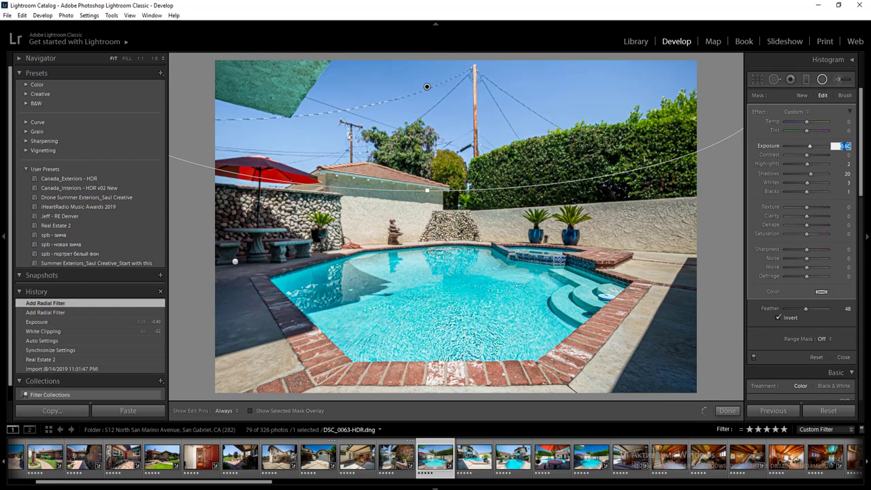
key("Return")
left_click(727, 410)
- Synchronize the settings of DSC_0063-HDR to the five pool photos up to DSC_0075-HDR
left_click(591, 457, "shift")
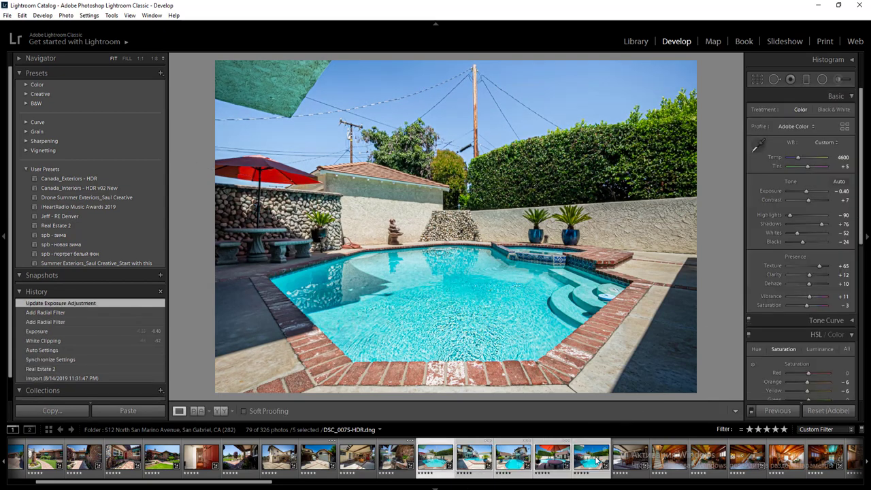
left_click(777, 410)
left_click(794, 472)
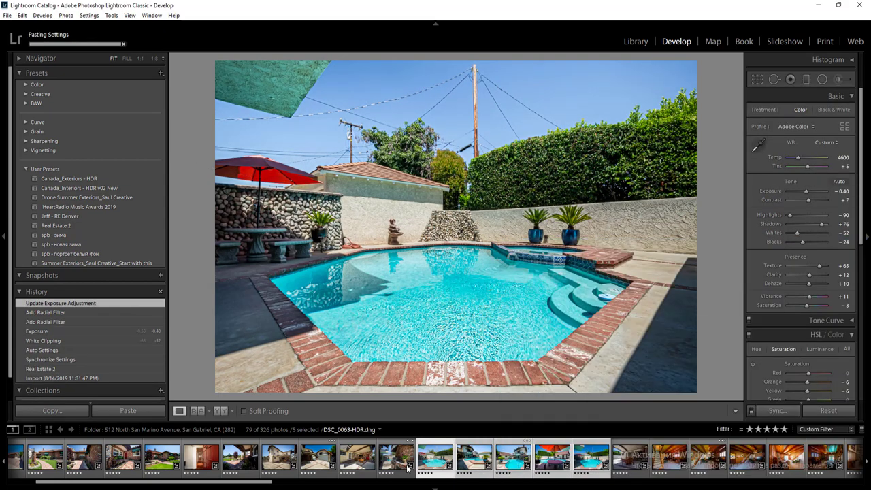
- Go to the pool and house photo DSC_0066-HDR and set its white balance to Auto, adjusting the temperature to 5150
left_click(391, 461)
key("Right")
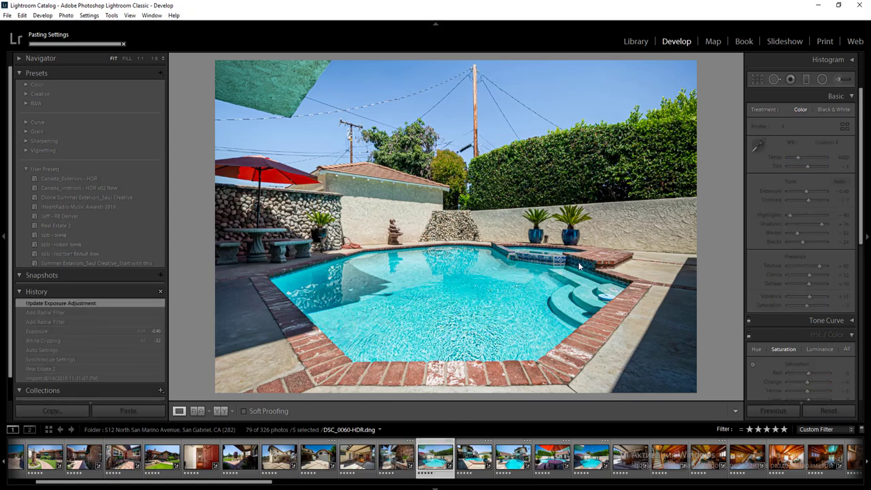
key("Right")
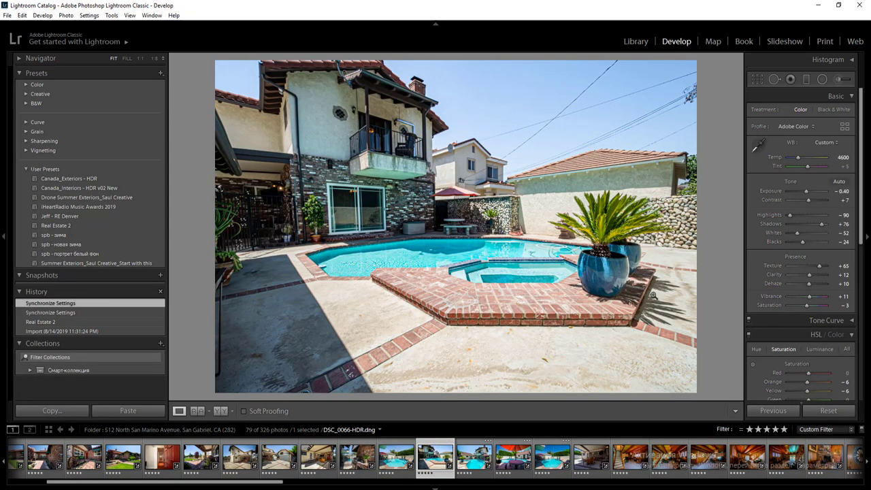
left_click(836, 143)
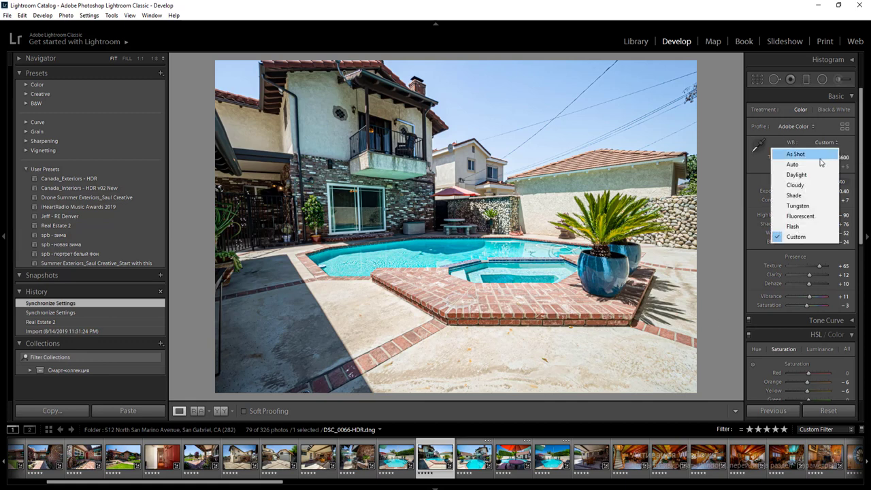
left_click(822, 165)
left_click(842, 158)
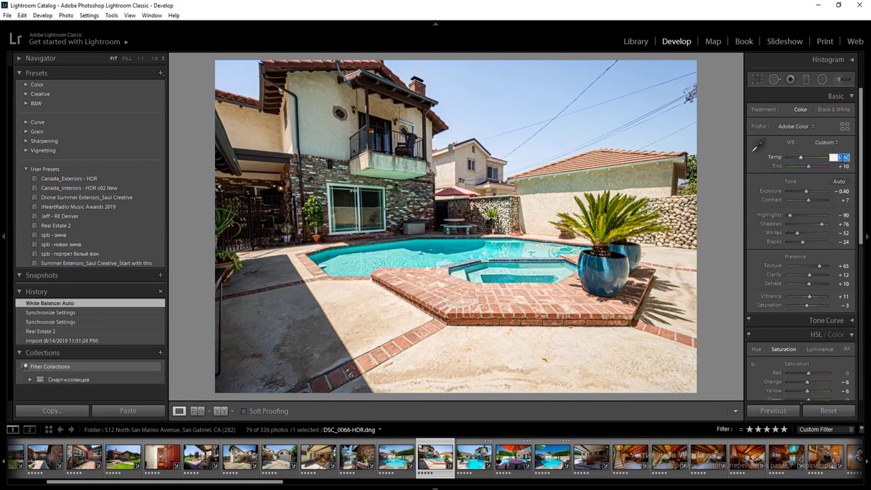
key("Return")
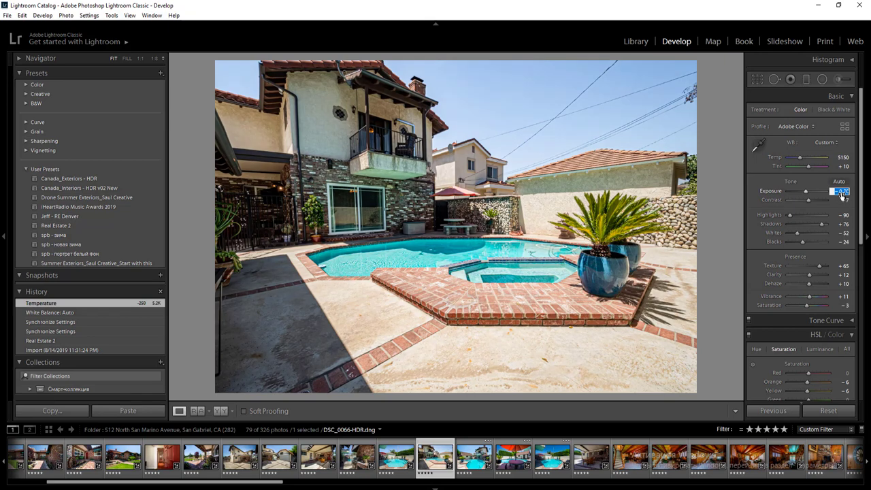
- Lower the exposure of DSC_0066-HDR to -0.90 and apply the Auto Upright perspective correction
key("Down")
key("Down")
key("Return")
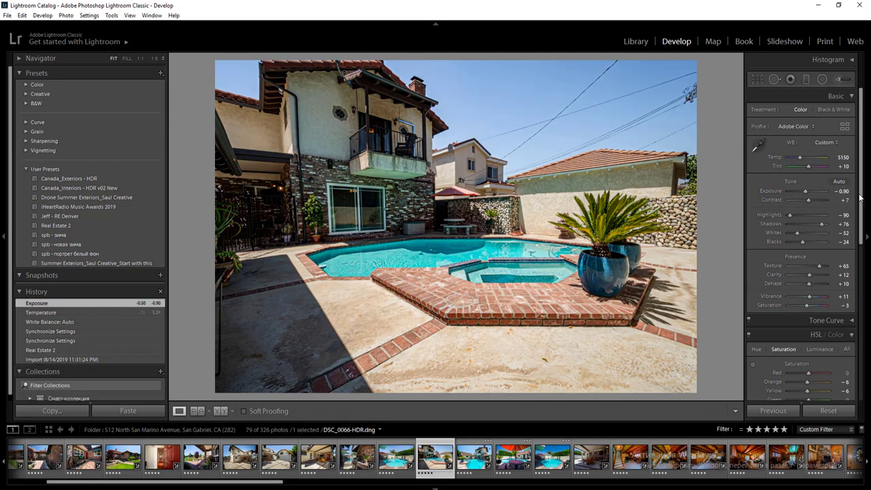
left_click_drag(861, 198, 861, 278)
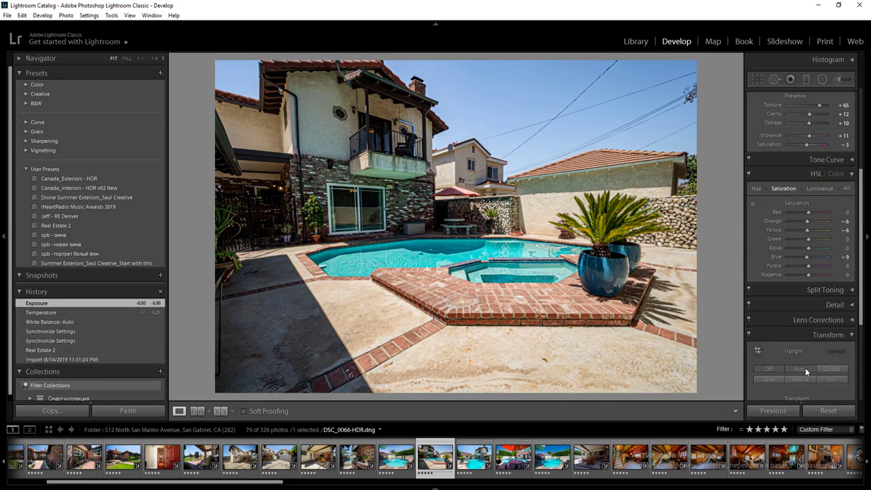
left_click(800, 368)
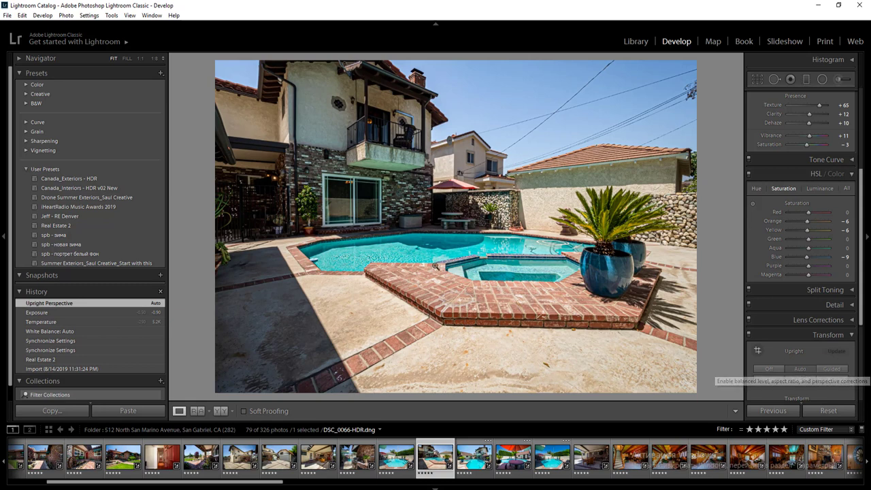
- Add a radial filter with raised exposure over the dark gate area in DSC_0066-HDR and another over the balcony
key("shift+m")
key("shift+m")
left_click_drag(261, 198, 354, 260)
left_click(845, 145)
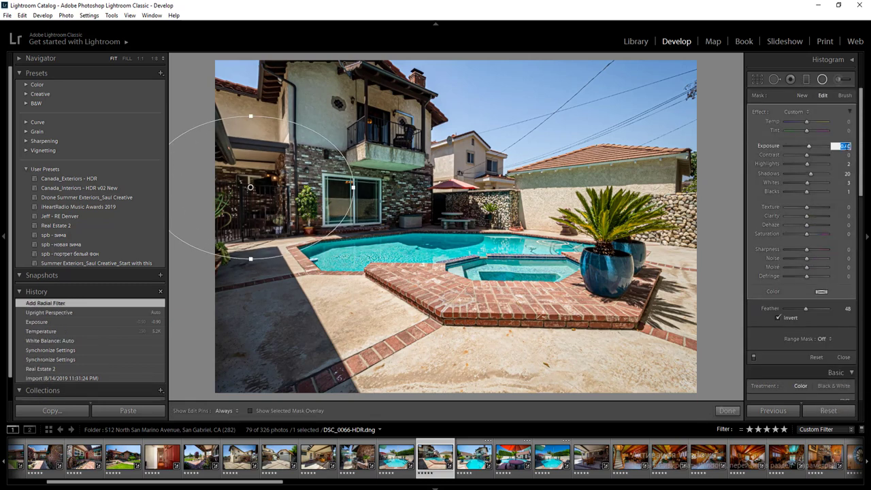
key("Up")
key("Up")
key("Up")
key("Up")
left_click_drag(388, 110, 491, 195)
left_click(822, 80)
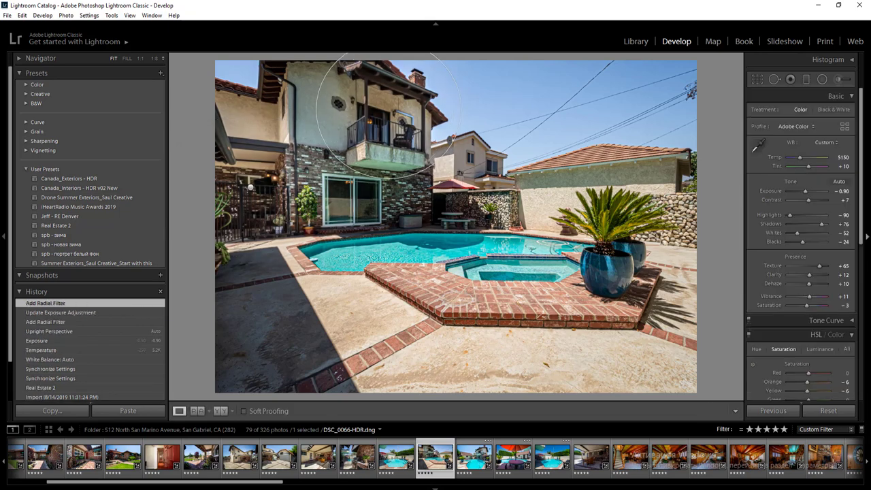
- Go to the red umbrella photo DSC_0072-HDR and set its exposure to -0.20
key("Right")
key("Right")
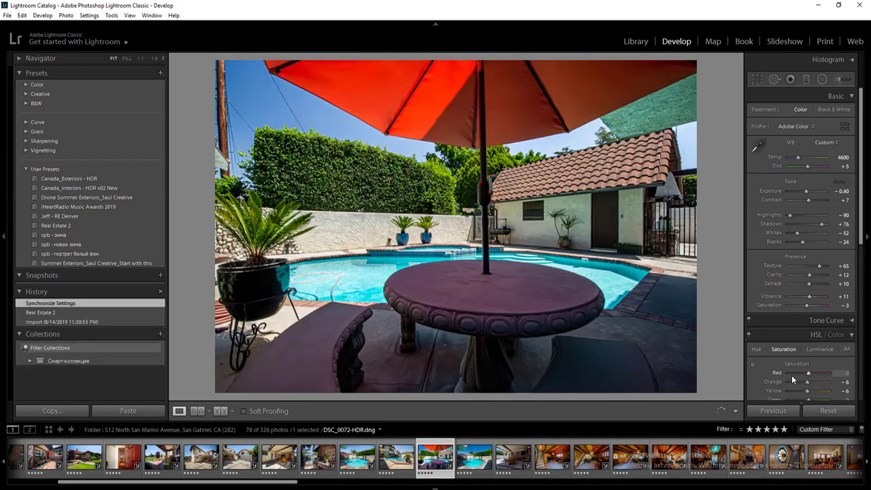
left_click(838, 192)
key("Up")
key("Up")
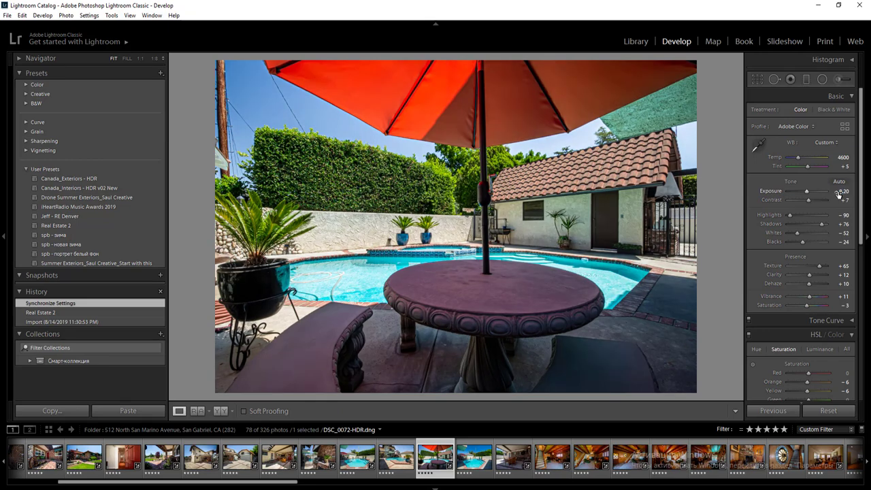
- Rate the next pool photo, DSC_0075-HDR, two stars
key("Right")
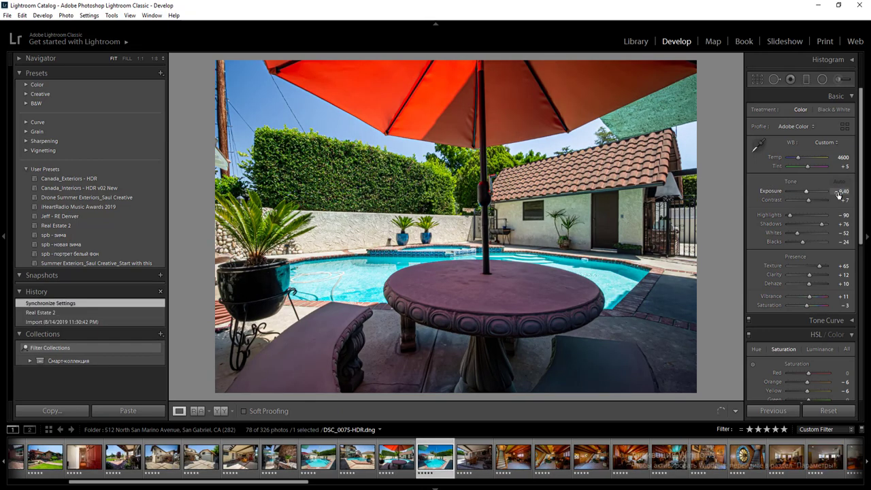
key("2")
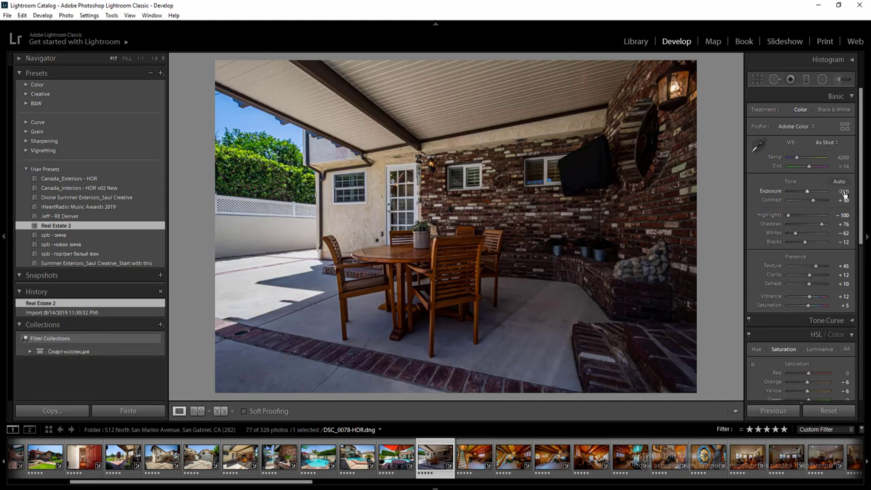
- Set the exposure of the covered patio photo DSC_0078-HDR to 0.20
left_click(844, 193)
key("Up")
key("Up")
key("Return")
- Add a large radial filter over the patio's brick wall with temperature 8 and raised exposure
key("shift+m")
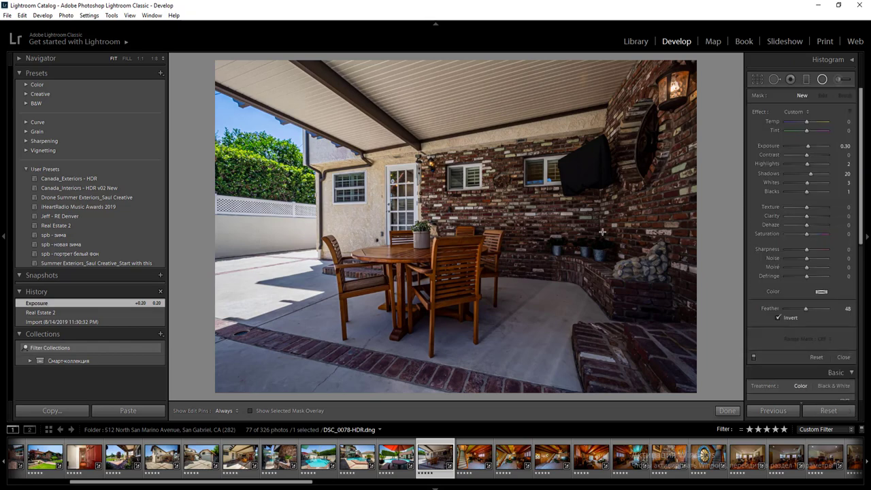
left_click_drag(593, 214, 851, 129)
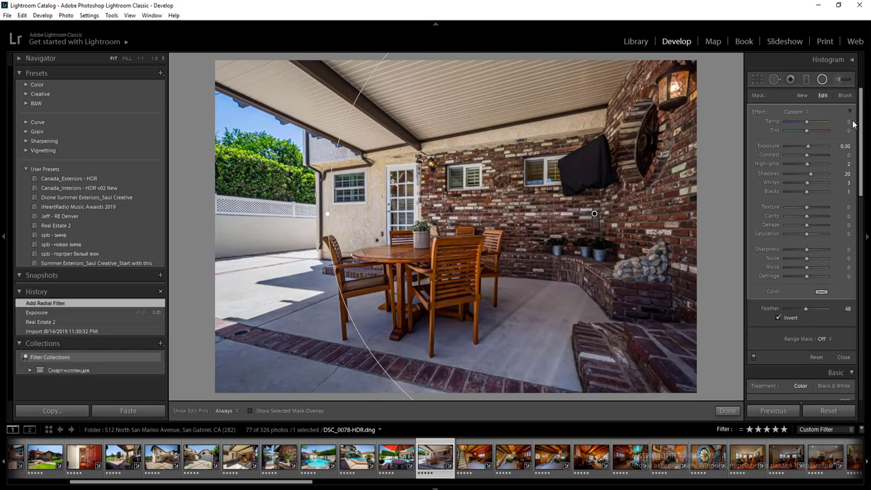
left_click(845, 148)
key("Up")
key("Up")
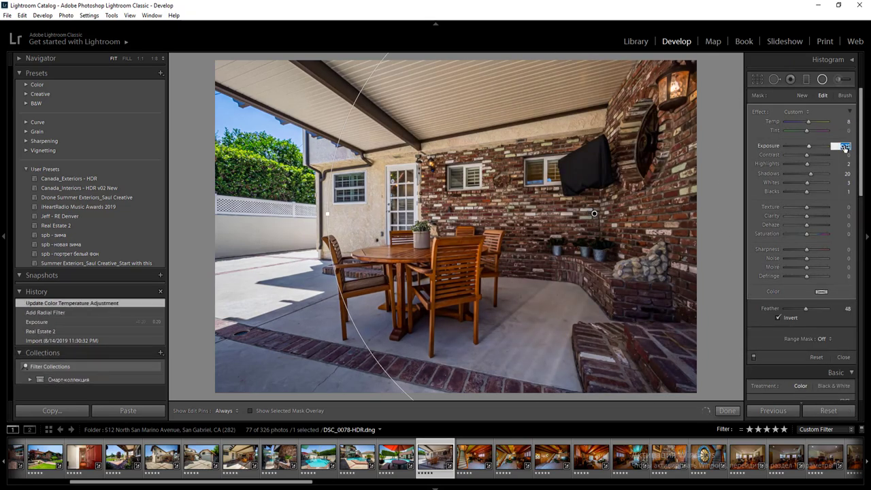
key("Return")
key("shift+m")
key("shift+m")
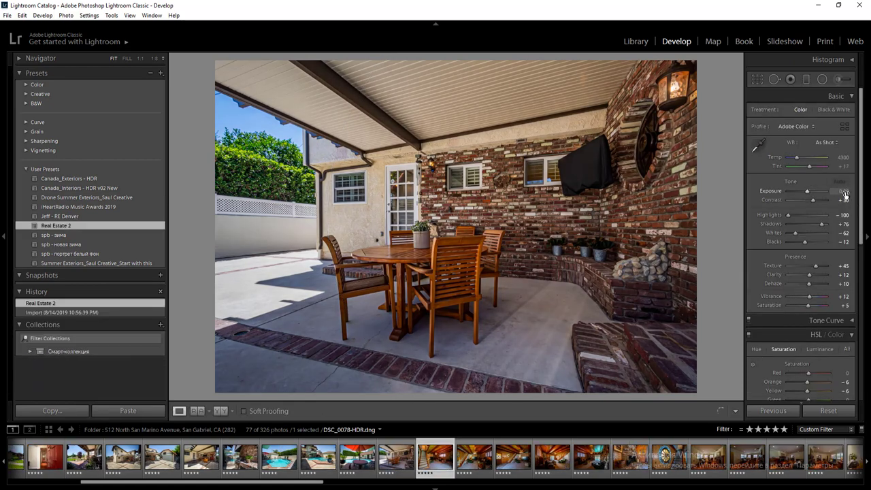
- Set the white balance of the staircase photo DSC_0079.NEF to Auto, adjusting temperature to 4300 and tint to -7
key("Right")
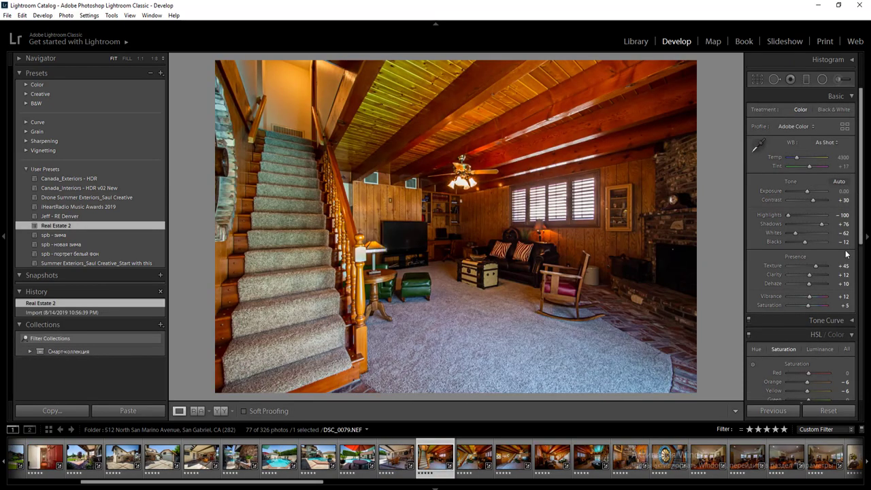
left_click(826, 142)
left_click(809, 166)
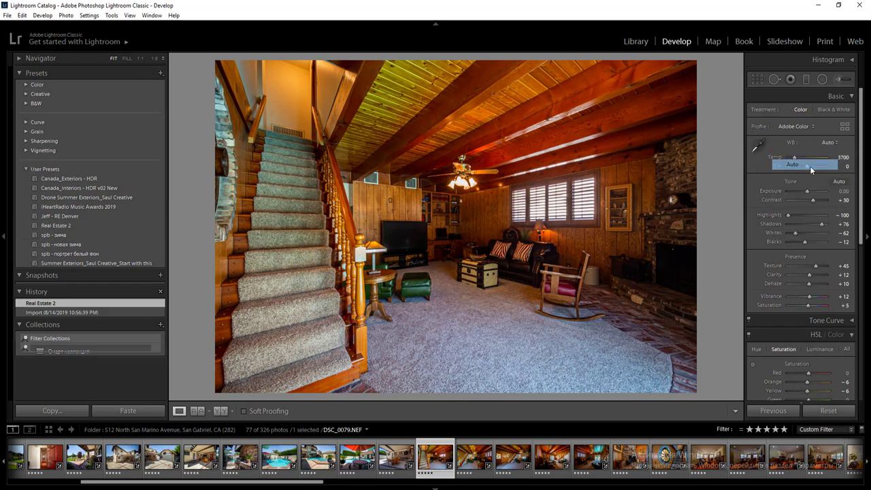
left_click(843, 157)
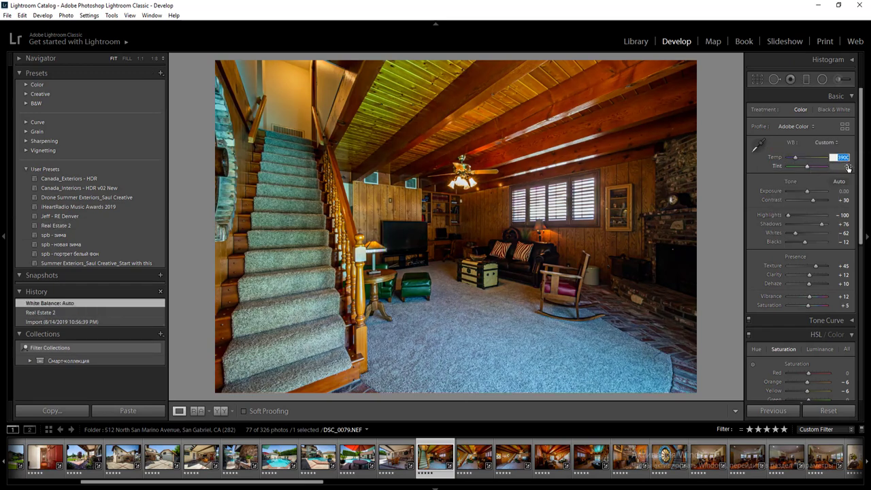
type("4300")
key("Tab")
type("-7")
key("Return")
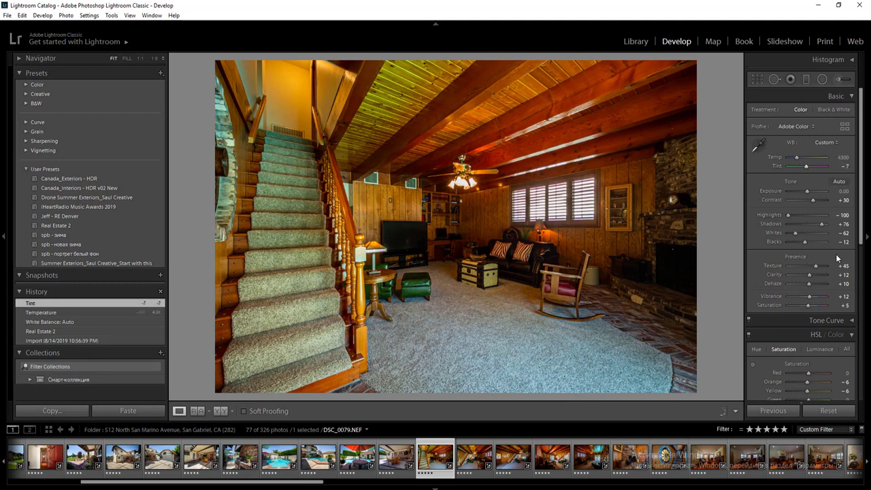
- Lower the colour saturation in DSC_0079.NEF: orange -20, yellow -69, green -38, aqua -58 and blue -60
mouse_move(803, 395)
left_mouse_down()
mouse_move(794, 391)
mouse_move(805, 384)
left_mouse_up()
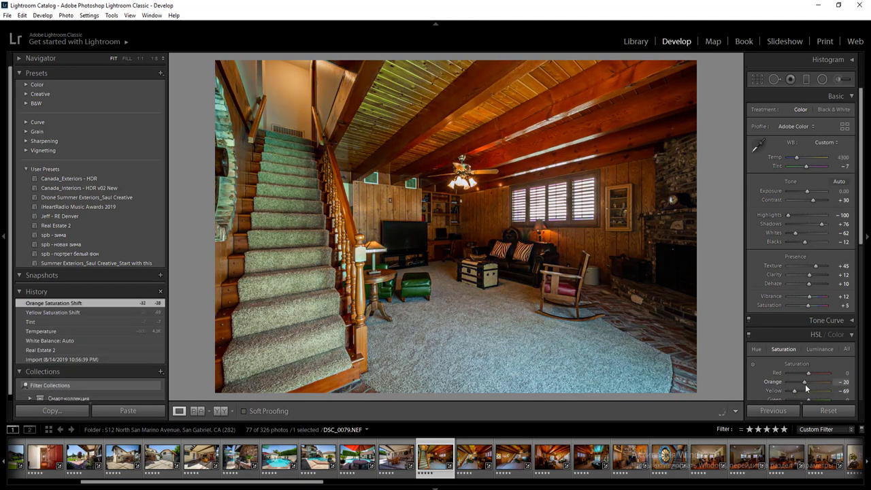
scroll(820, 315, "down", 4)
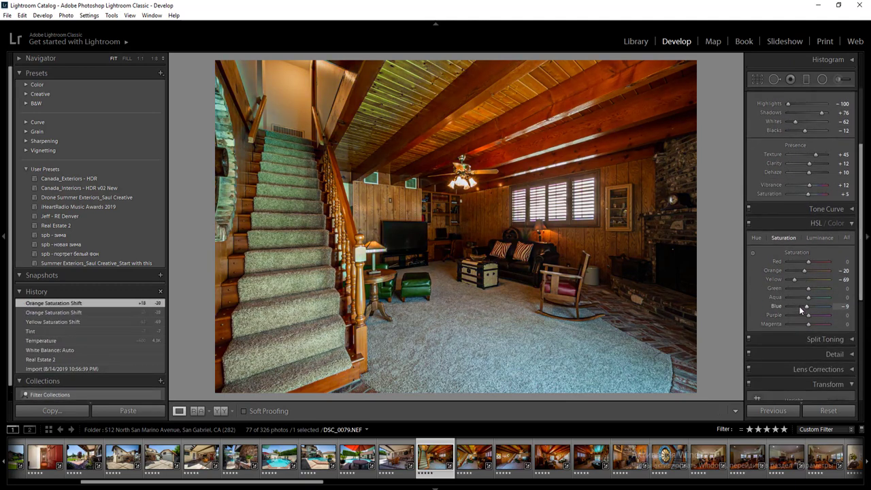
mouse_move(799, 305)
left_mouse_down()
mouse_move(797, 288)
mouse_move(812, 291)
mouse_move(797, 297)
left_mouse_up()
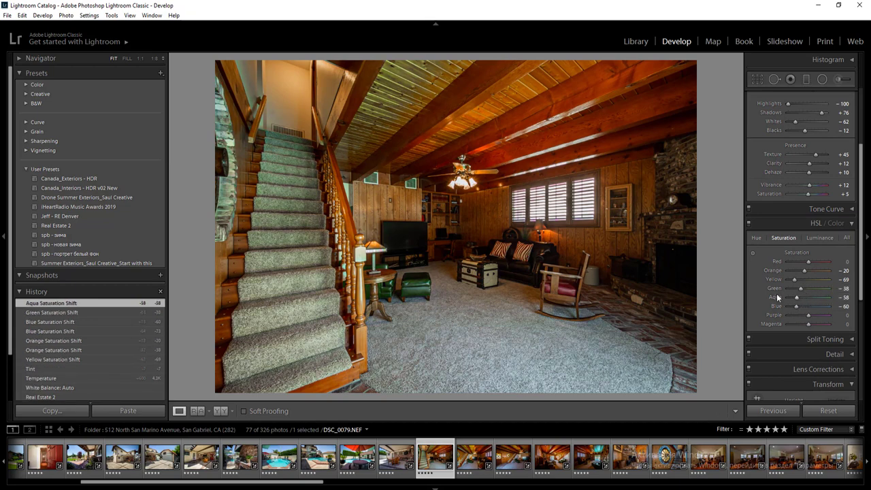
- Add a wide radial filter over the living area in DSC_0079.NEF with raised exposure and saturation -4
key("shift+m")
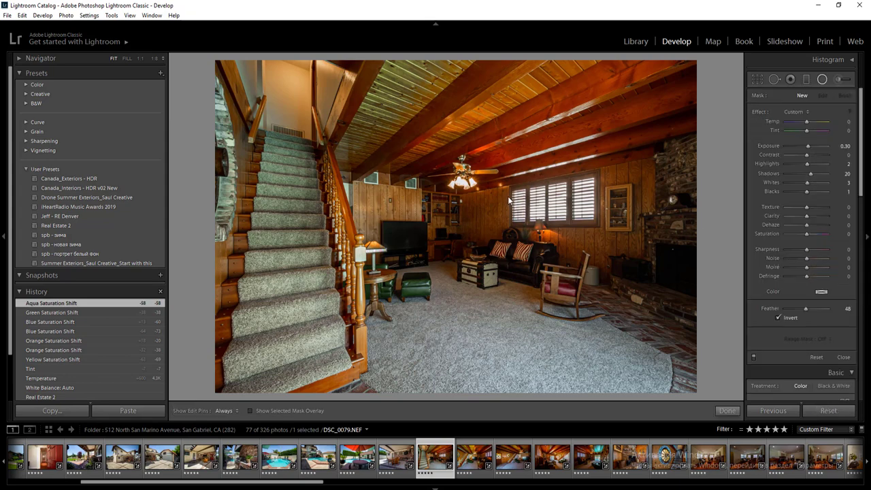
left_click_drag(505, 196, 719, 332)
left_click(841, 150)
key("Up")
key("Up")
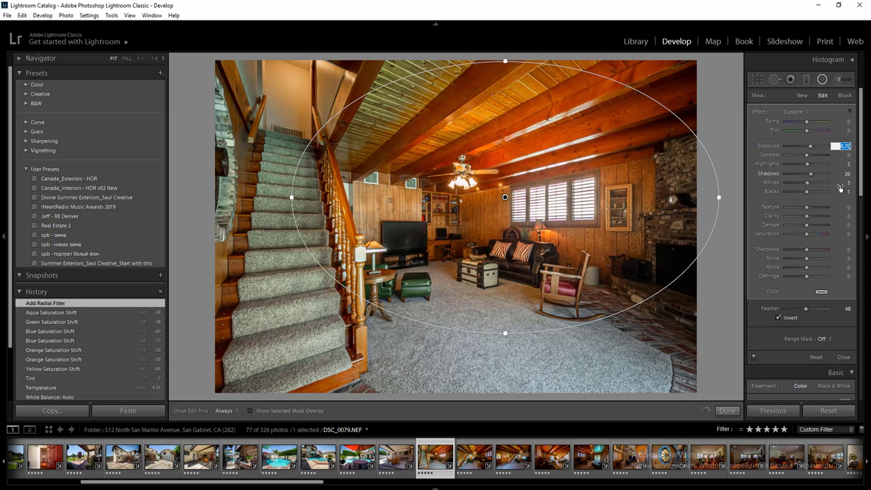
left_click_drag(807, 234, 808, 235)
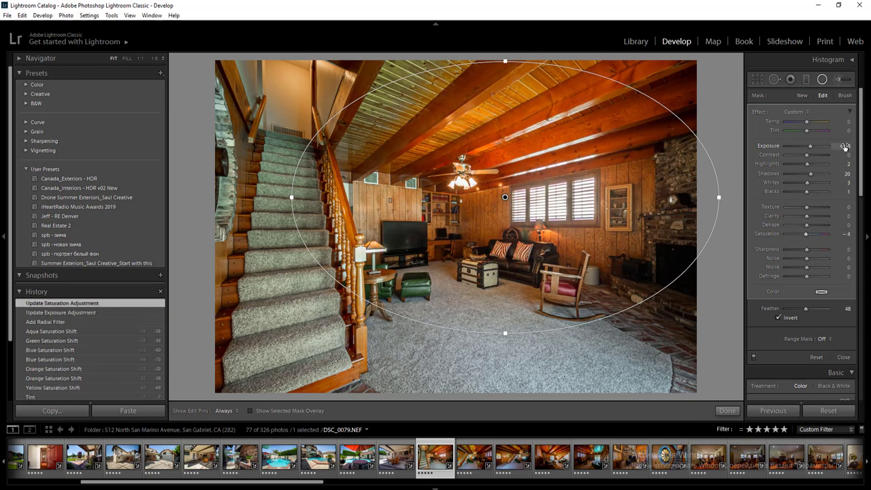
left_click(843, 146)
left_click(821, 79)
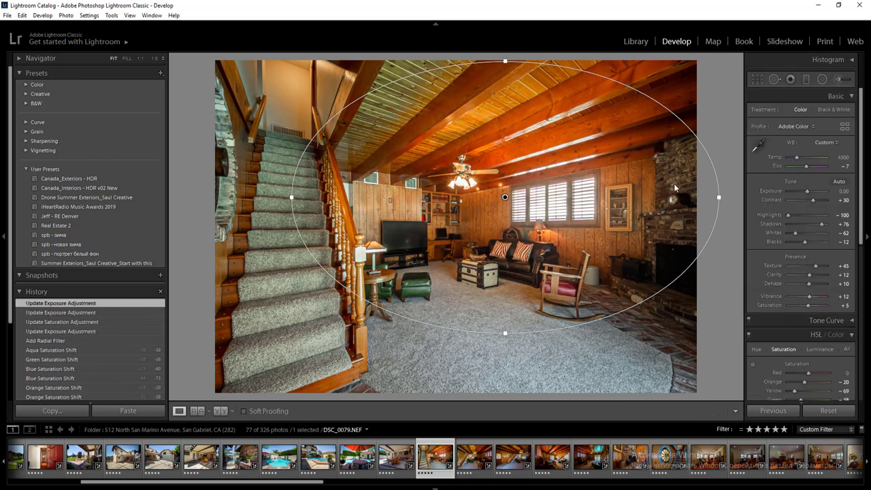
- Lower the exposure of the existing radial filter over the living area in DSC_0079.NEF
key("shift+m")
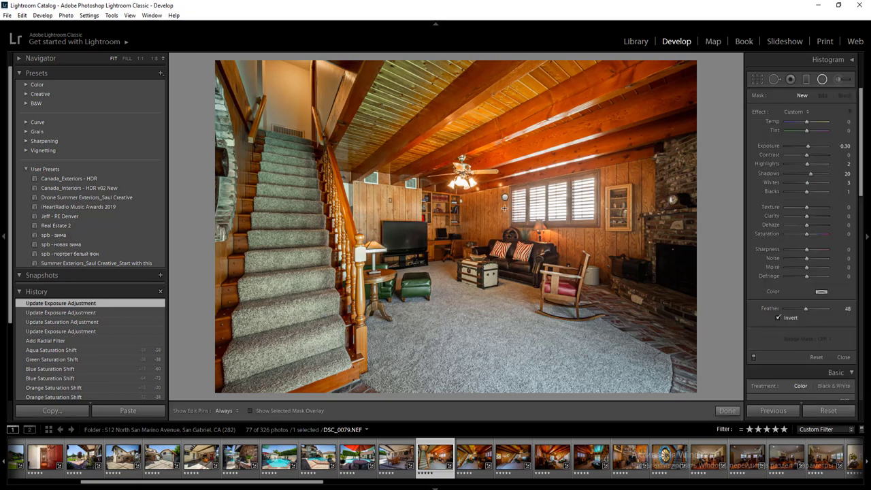
left_click(843, 146)
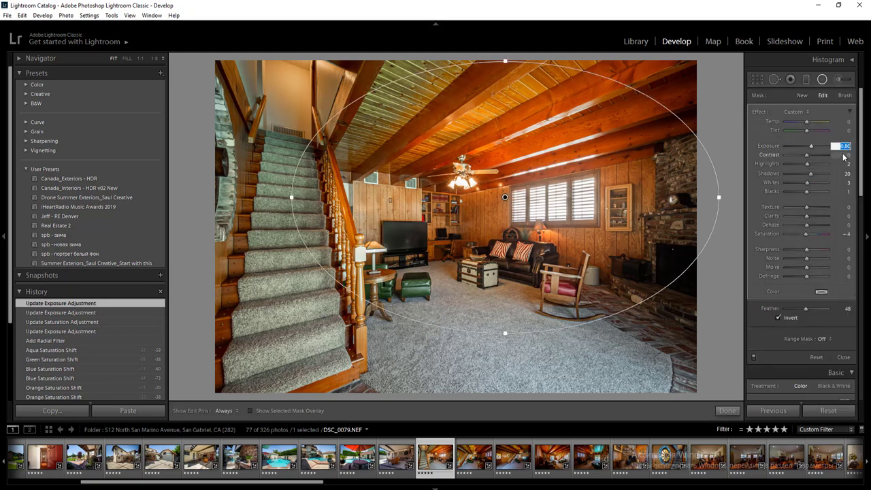
key("Down")
key("Down")
key("Return")
key("shift+m")
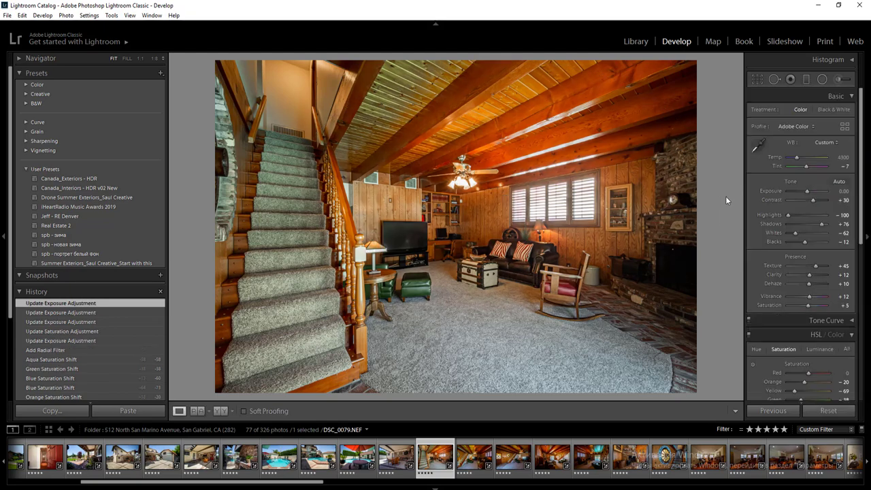
- Add a smaller radial filter with exposure 0.30 over the fireplace corner in DSC_0079.NEF
key("shift+m")
left_click_drag(674, 226, 746, 316)
key("shift+m")
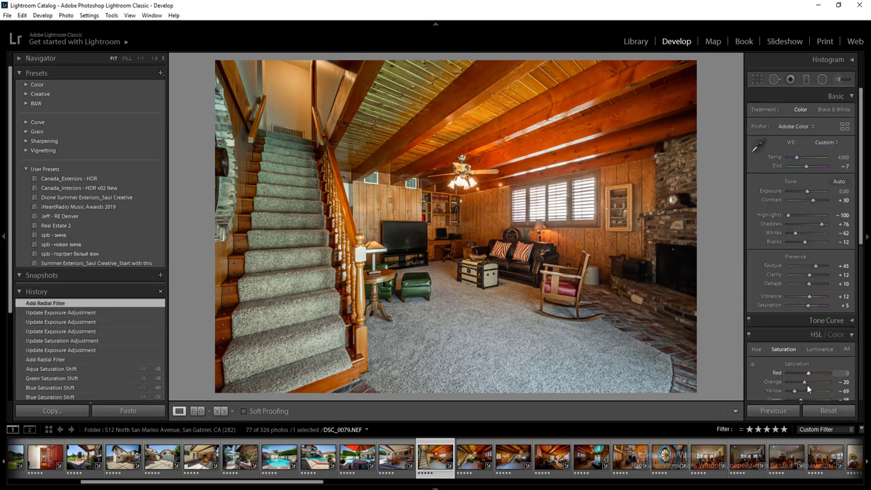
- Set orange saturation to -22 and synchronize DSC_0079.NEF's settings, without local adjustments, to the following photos through DSC_0096-HDR.dng
left_click_drag(799, 382, 802, 384)
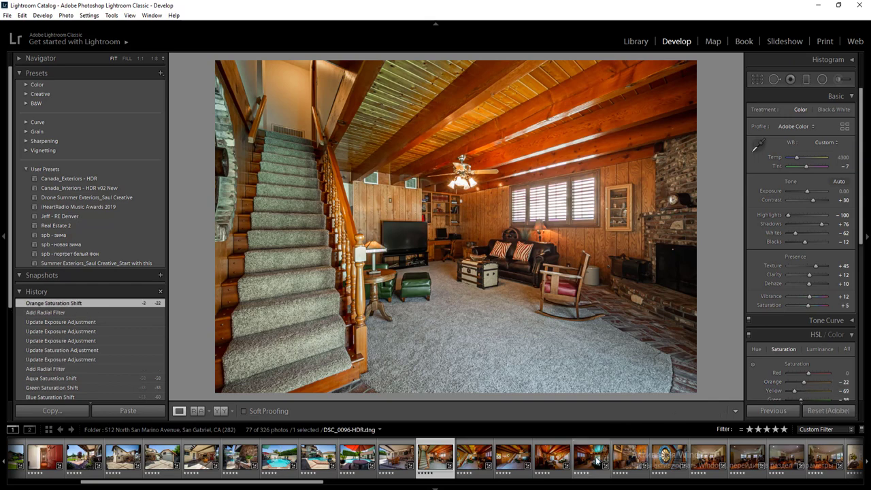
left_click(592, 456, "shift")
left_click(789, 415)
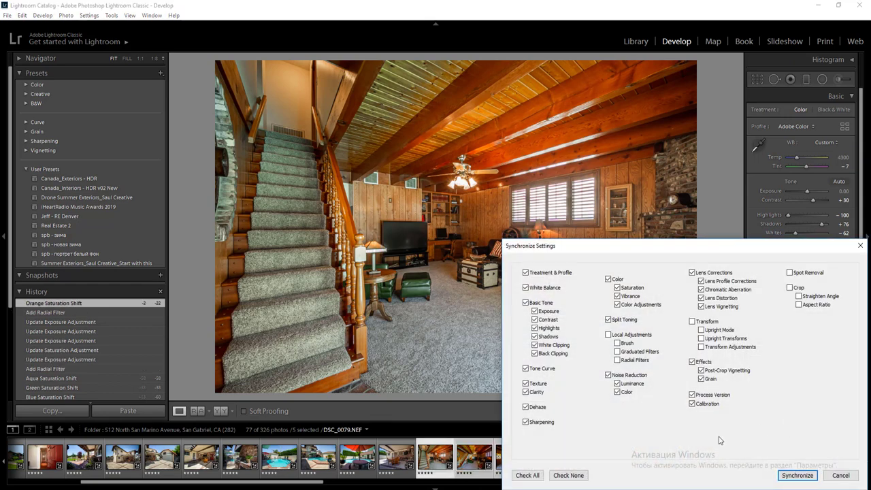
left_click(796, 472)
- Add a large radial filter over the sofa and window side of DSC_0087.NEF with exposure 0.90
left_click(395, 461)
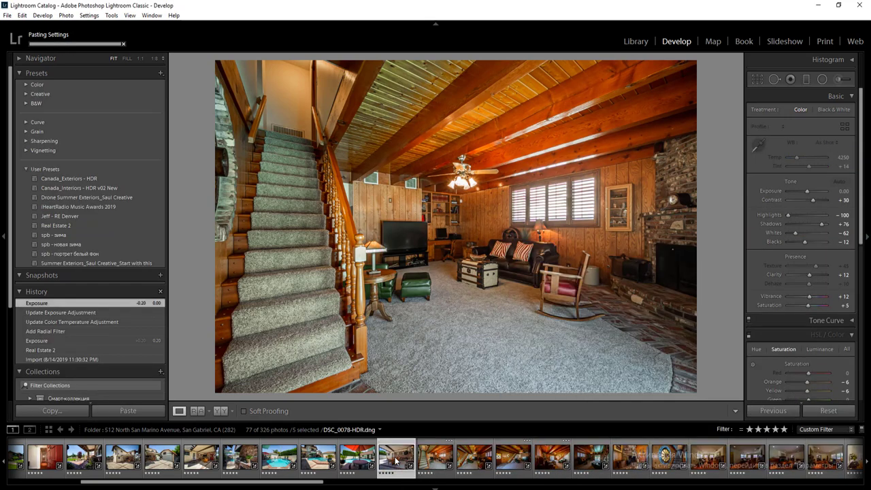
key("Right")
key("Right")
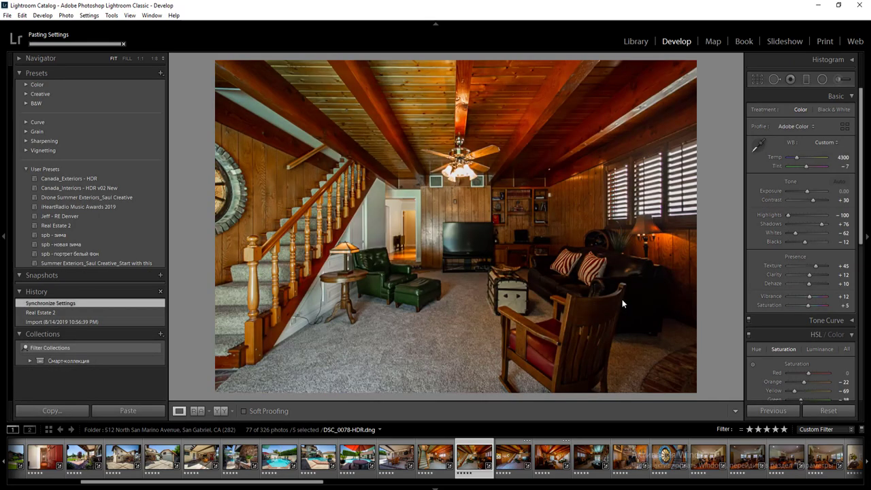
key("shift+m")
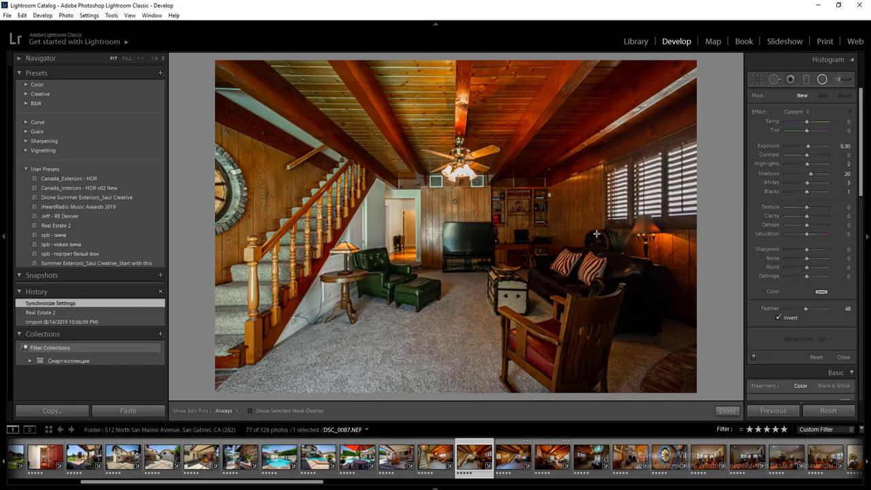
left_click_drag(593, 218, 730, 368)
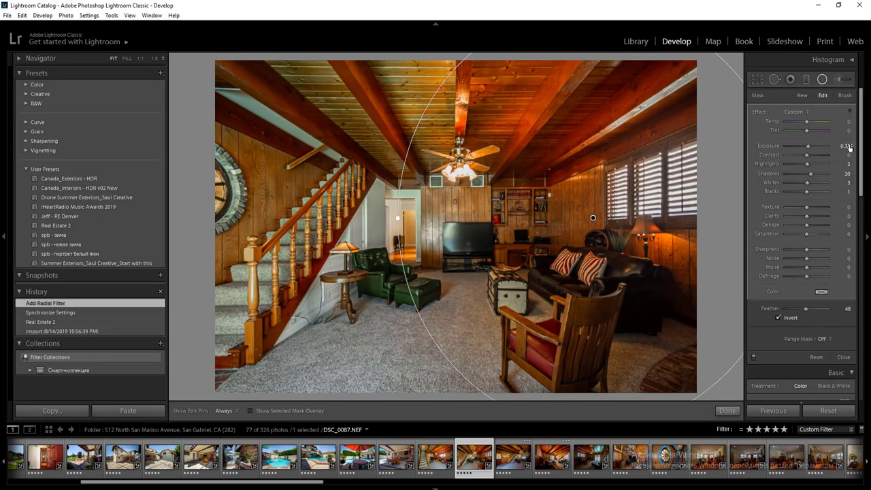
key("Up")
key("Up")
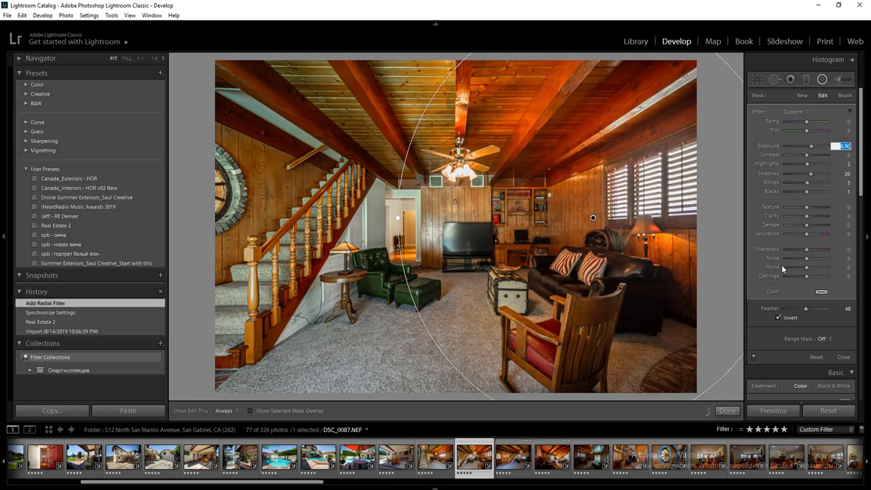
key("Return")
key("Return")
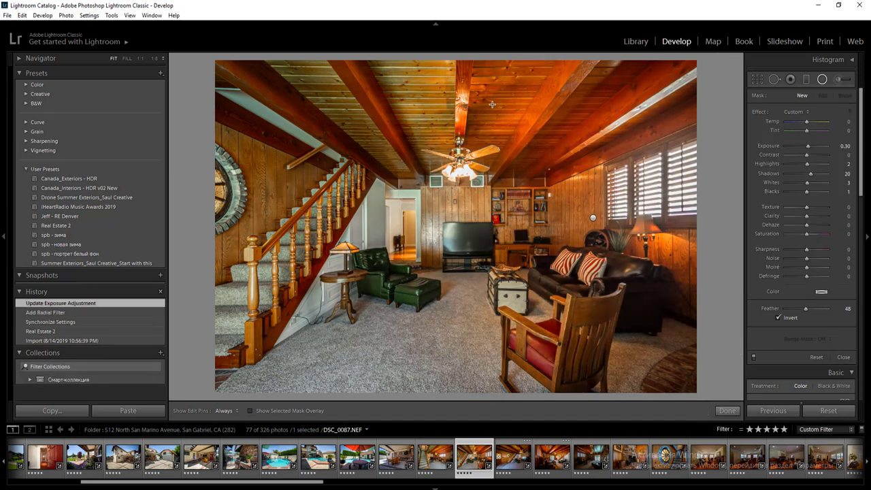
- Add two more radial filters with exposure 0.30 in DSC_0087.NEF, over the upper staircase wall and the wooden armchair corner
left_click_drag(248, 143, 377, 259)
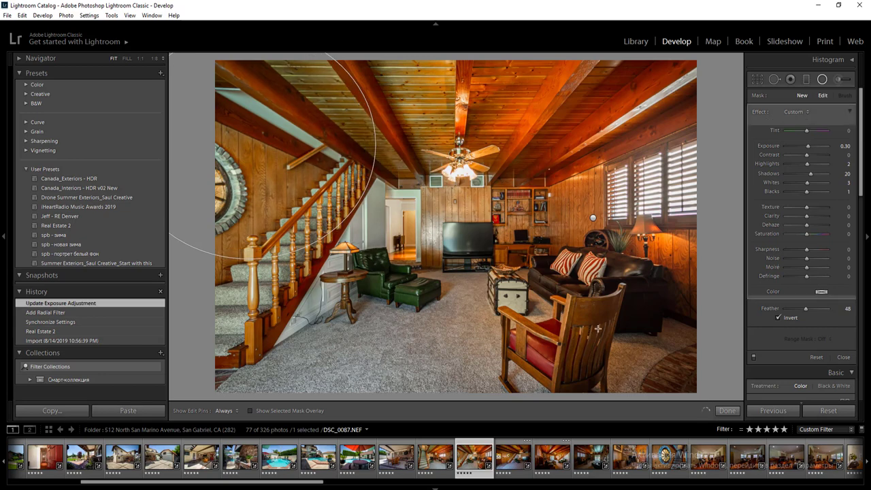
left_click_drag(625, 330, 776, 437)
key("shift+m")
- Set the overall exposure of the next photo, DSC_0090-HDR.dng, to +0.40
key("Right")
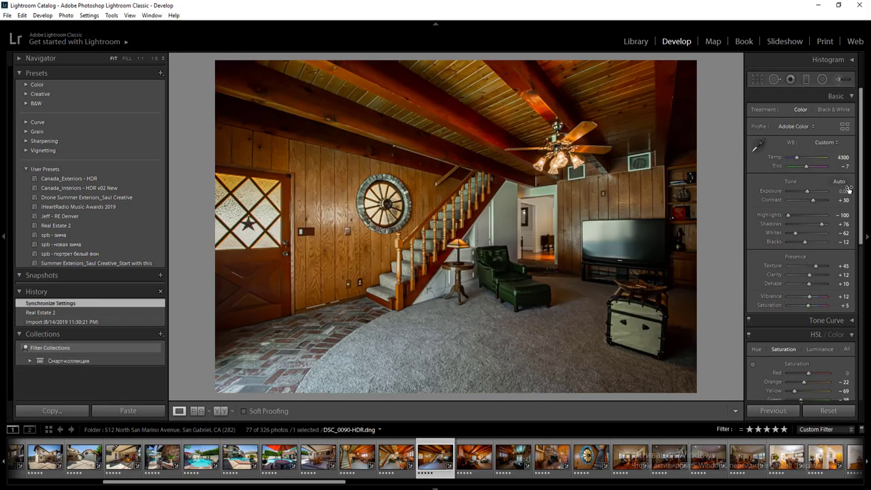
left_click(848, 191)
key("Up")
key("Up")
key("Up")
key("Up")
key("Return")
- Add radial filters over the ceiling and the trunk corner in DSC_0090-HDR.dng, setting the trunk filter's exposure to 0.60 and moving it lower
key("shift+m")
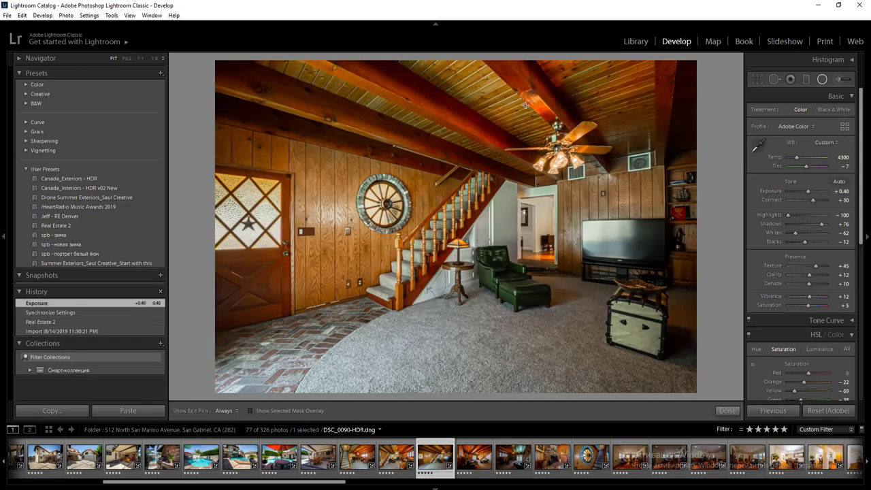
left_click_drag(437, 91, 713, 196)
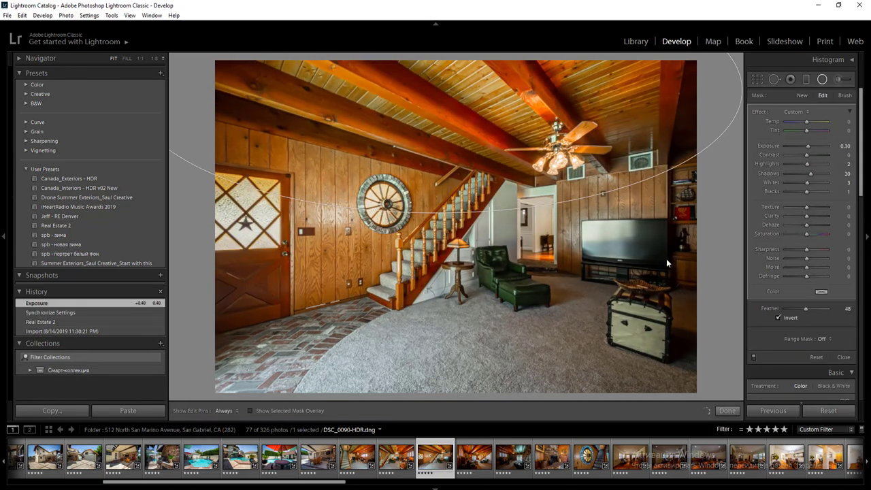
left_click_drag(664, 286, 783, 409)
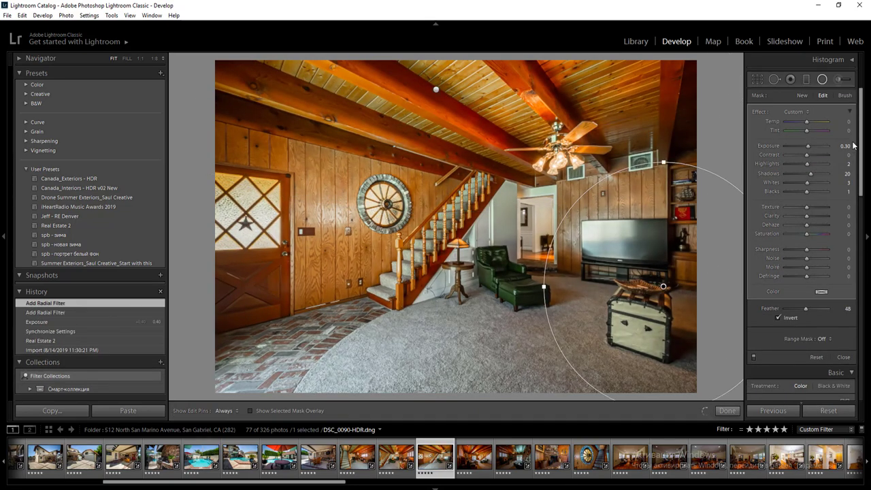
left_click(847, 145)
key("Up")
key("Up")
key("Up")
key("Return")
left_click_drag(663, 286, 667, 290)
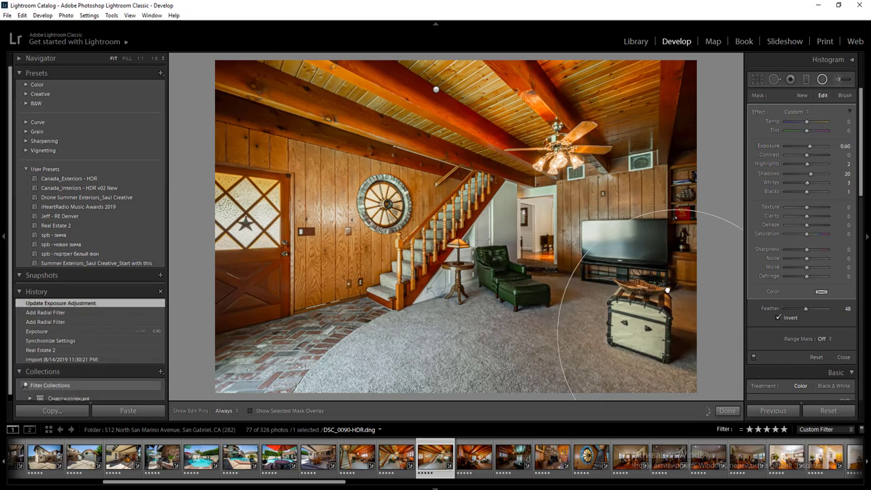
- Add a tall radial filter with exposure 0.30 over the bookshelf in DSC_0090-HDR.dng and go to DSC_0093-HDR.dng
left_click_drag(689, 166, 758, 312)
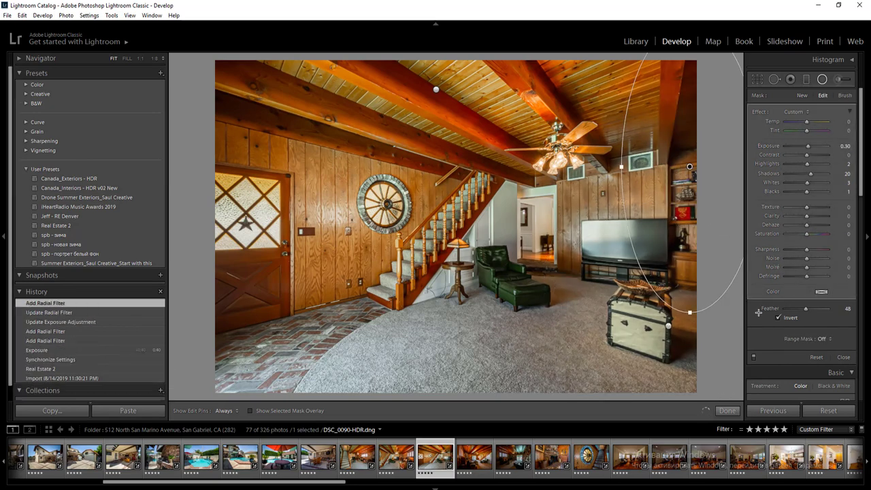
key("shift+m")
key("Right")
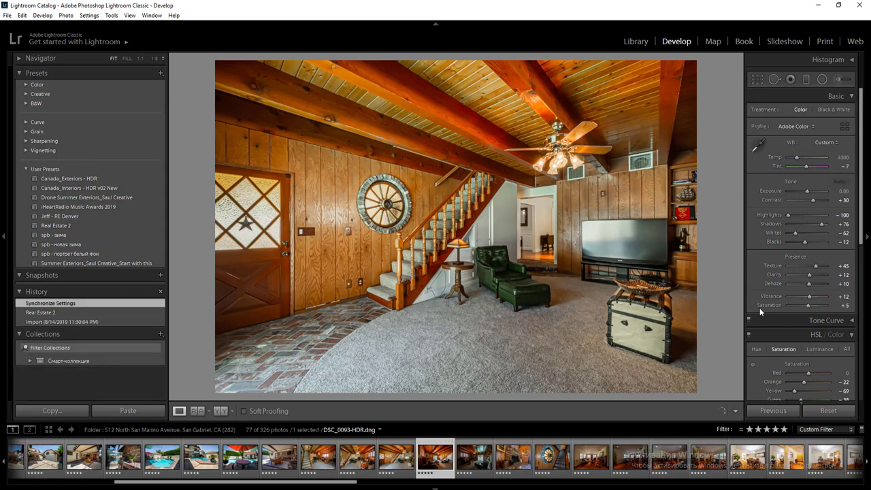
- Go back to the previous staircase photo with the ceiling fan and rate it two stars
key("Left")
key("2")
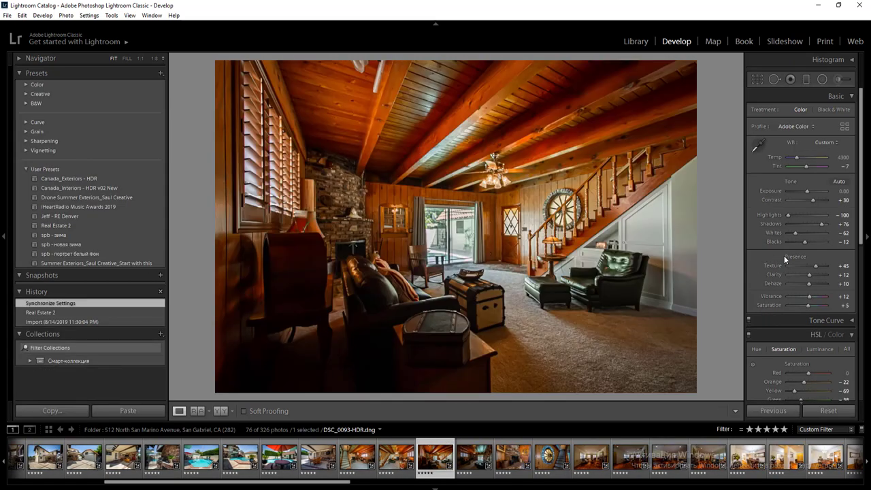
- Add a wide radial filter over the living room's wooden ceiling, with saturation −20 and exposure 0.60
key("shift+m")
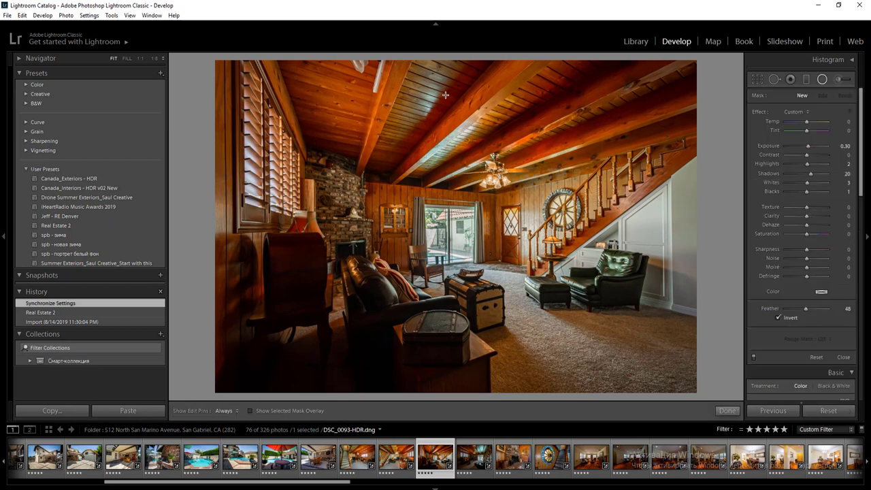
left_click_drag(458, 93, 744, 199)
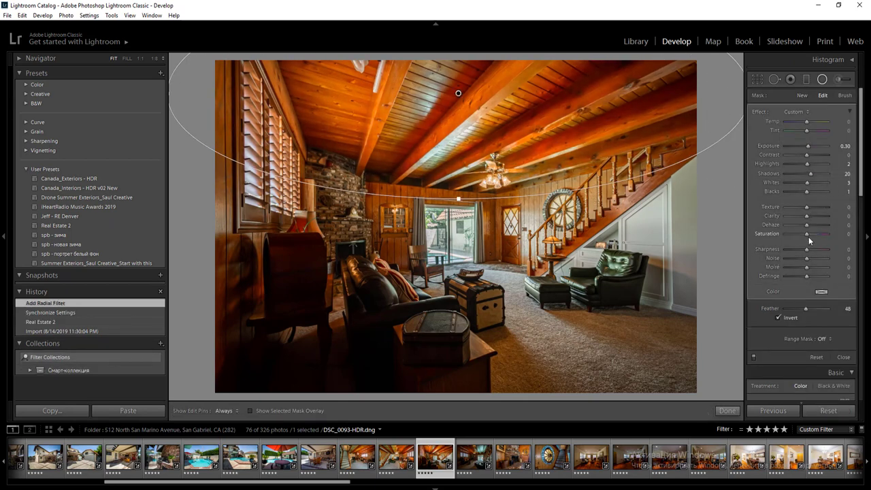
left_click_drag(802, 236, 804, 236)
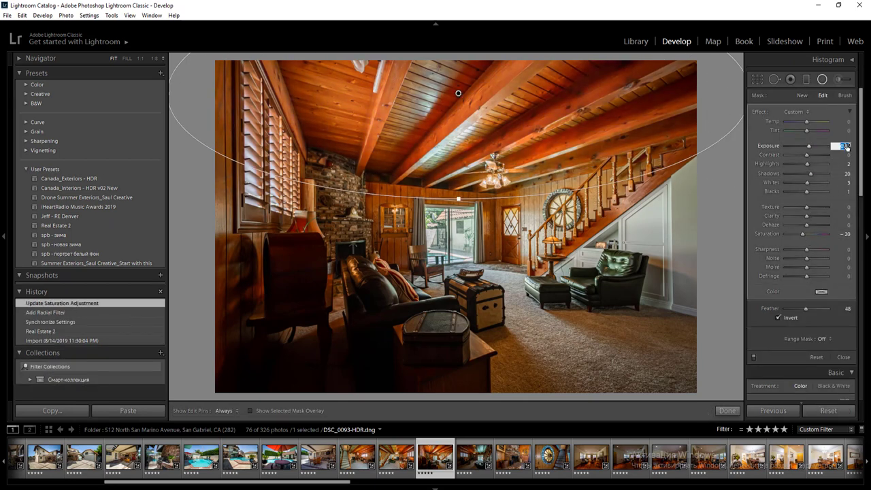
type("0.6")
key("Return")
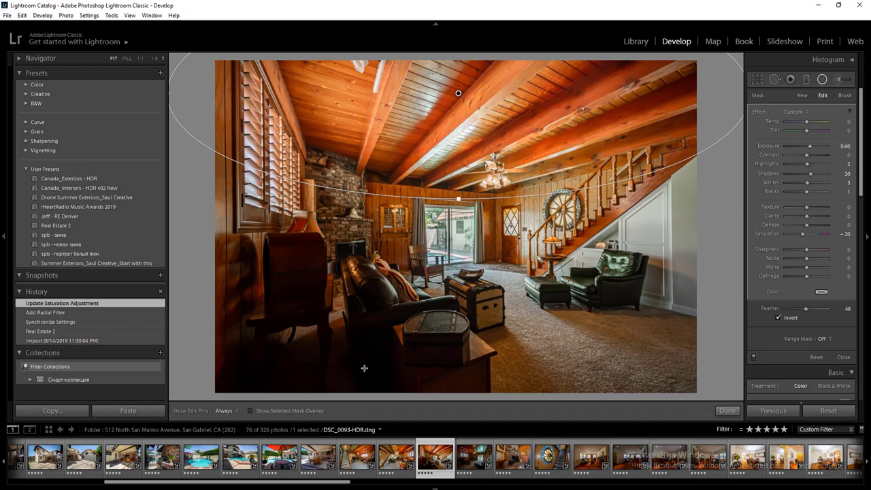
- Brighten the living room with radial filters over the wooden desk, the foreground sofa and table, and the wall beside the green armchair
left_click_drag(296, 281, 487, 81)
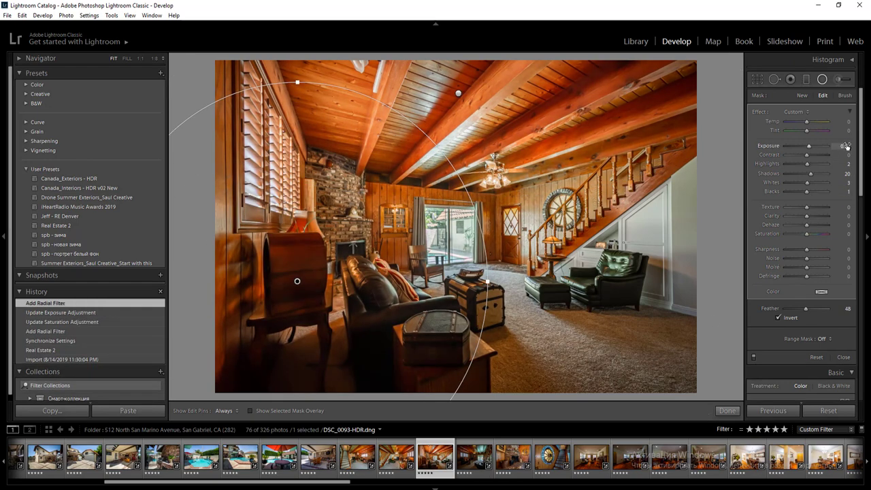
double_click(442, 358)
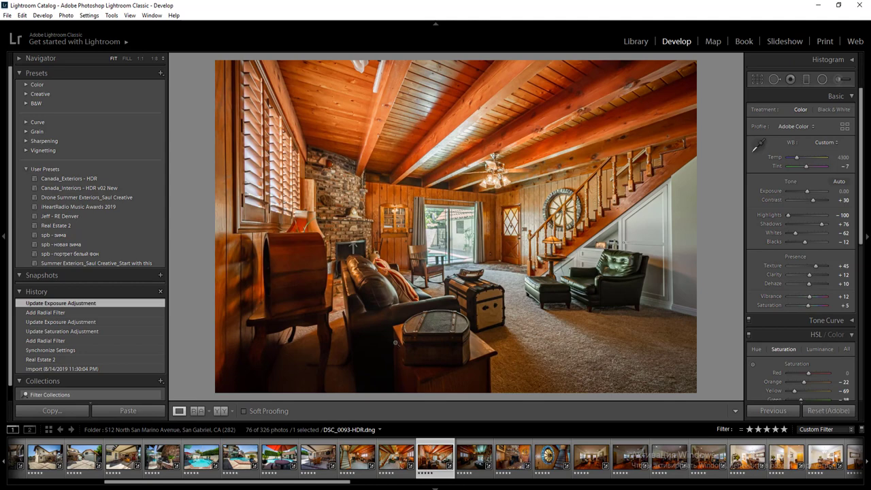
key("shift+m")
left_click_drag(394, 341, 573, 239)
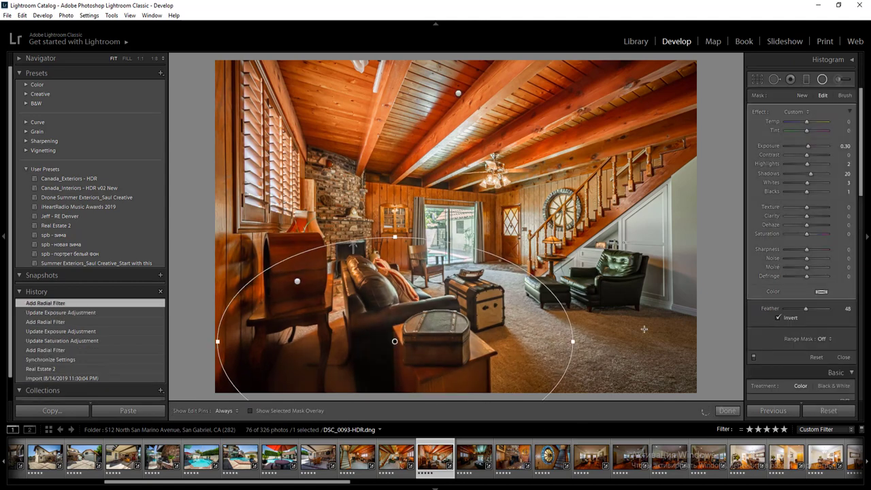
left_click_drag(666, 287, 665, 286)
key("shift+m")
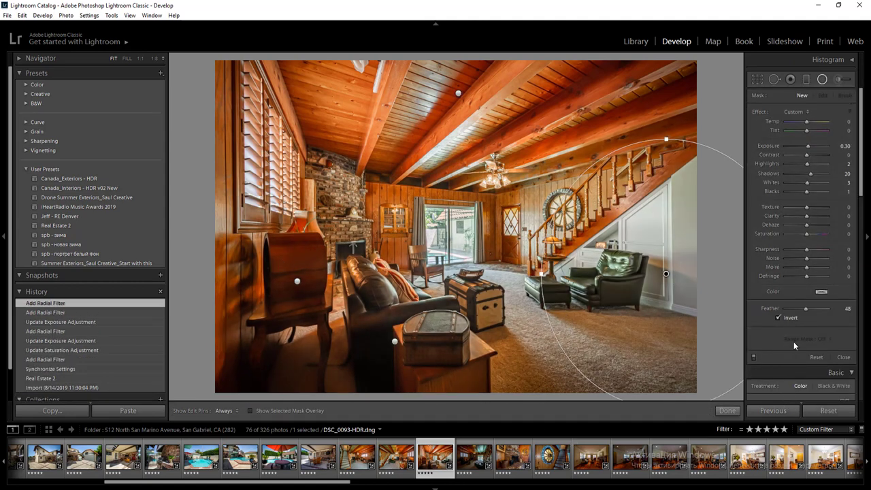
- Add a small radial filter over the sliding glass door and set its exposure to −0.50
key("shift+m")
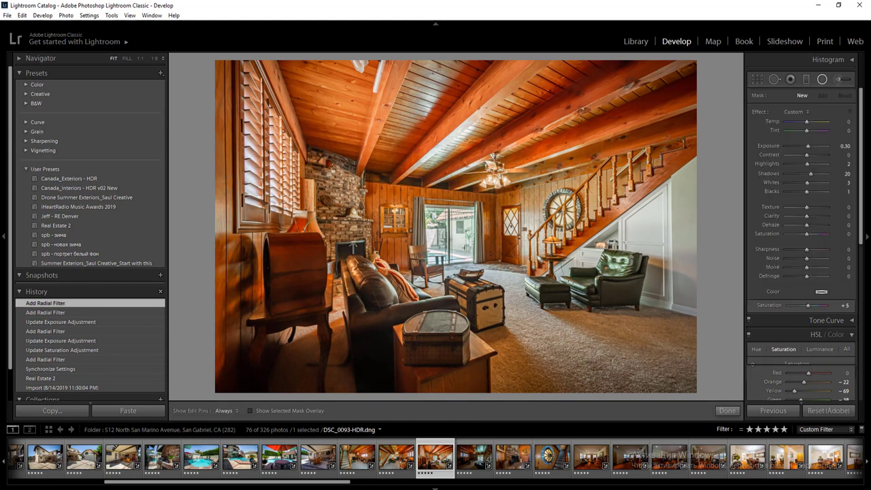
left_click(844, 146)
key("Down")
key("Down")
key("Down")
key("Down")
key("Down")
key("Down")
key("Down")
- Set the glass door filter's highlights to −35, whites to −24 and temperature to 15
left_click(799, 164)
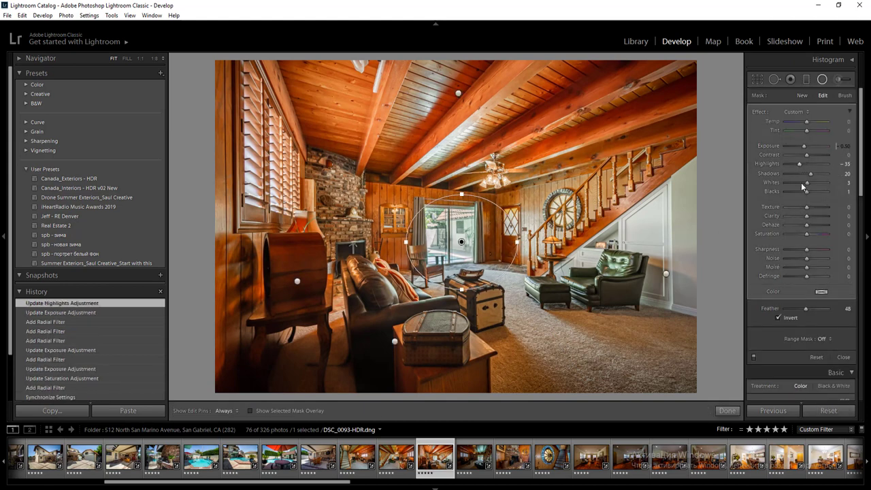
left_click(802, 182)
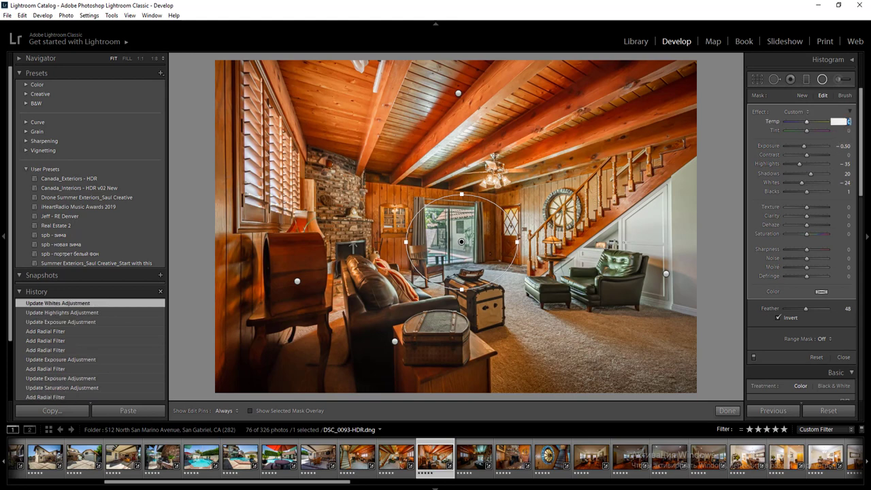
key("Return")
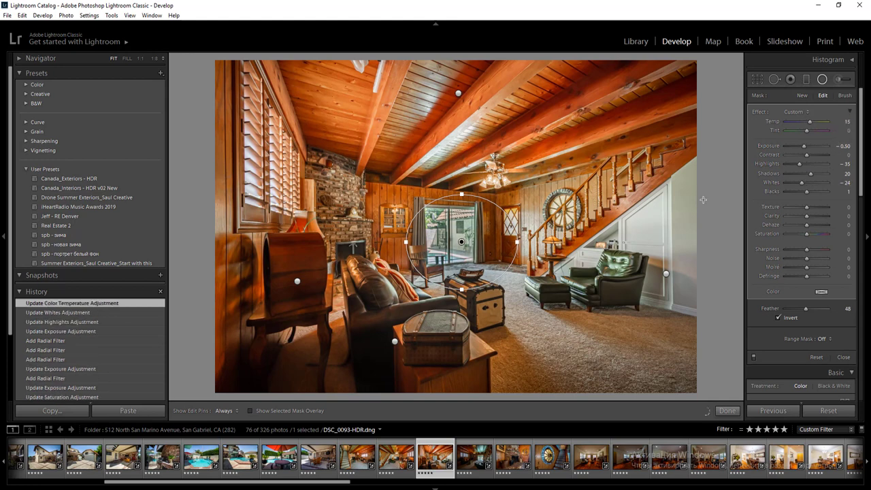
key("shift+m")
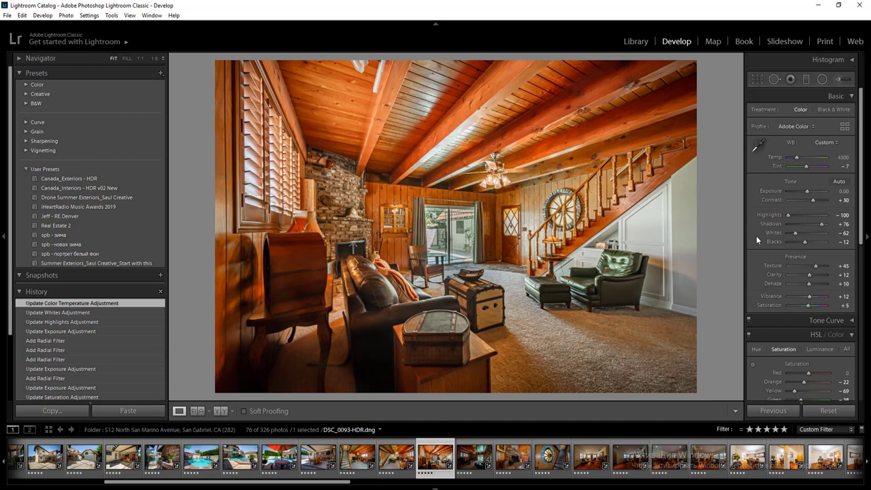
- Go to the dark living-room photo DSC_0096-HDR.dng and rate it two stars
key("Right")
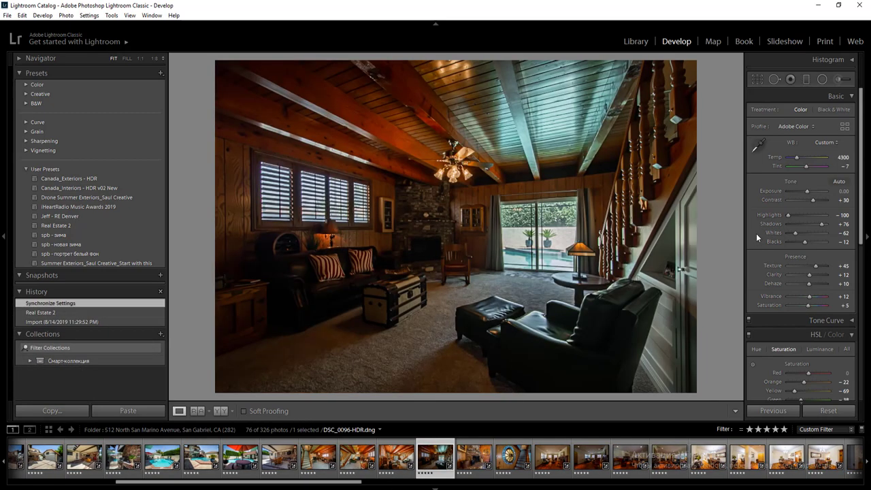
key("2")
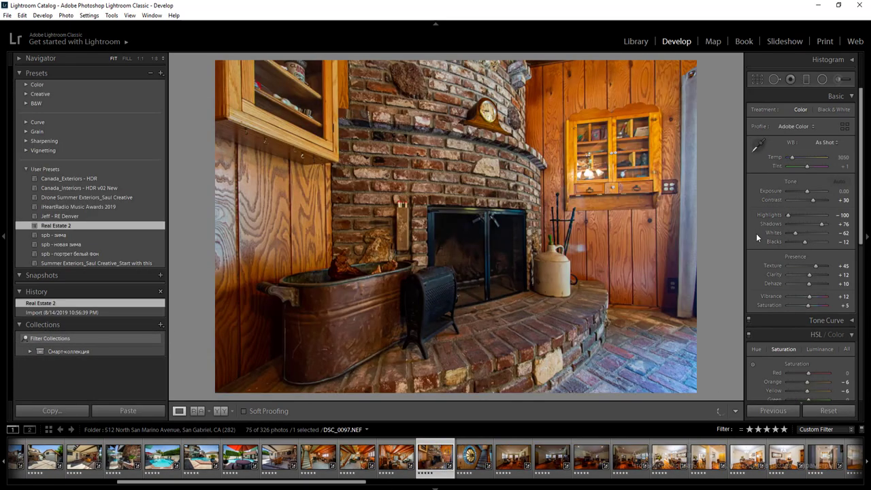
- Add a radial filter over the bluish brick floor in the fireplace photo, with exposure −0.30 and temperature 20
key("shift+m")
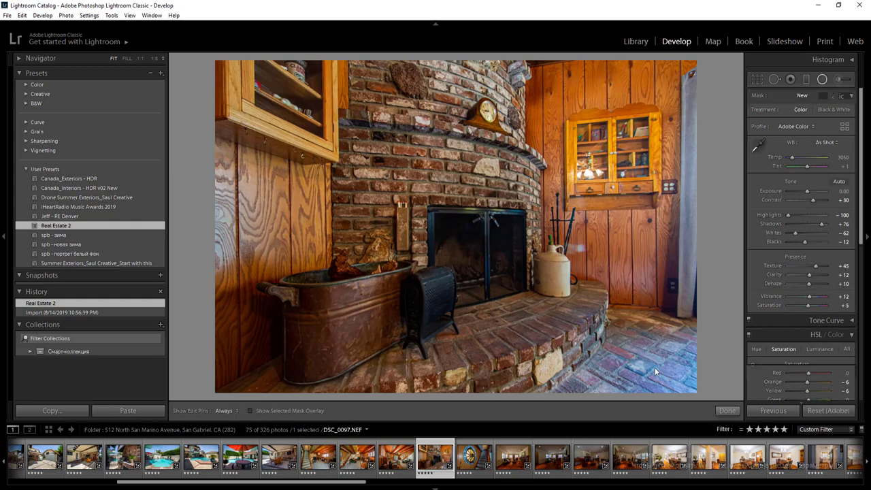
left_click_drag(649, 354, 813, 244)
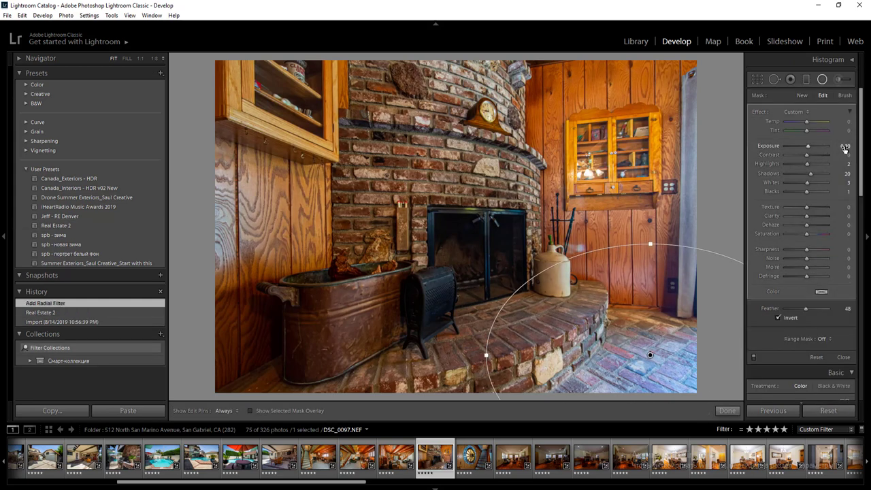
left_click(844, 146)
type("0-0.3")
left_click(847, 121)
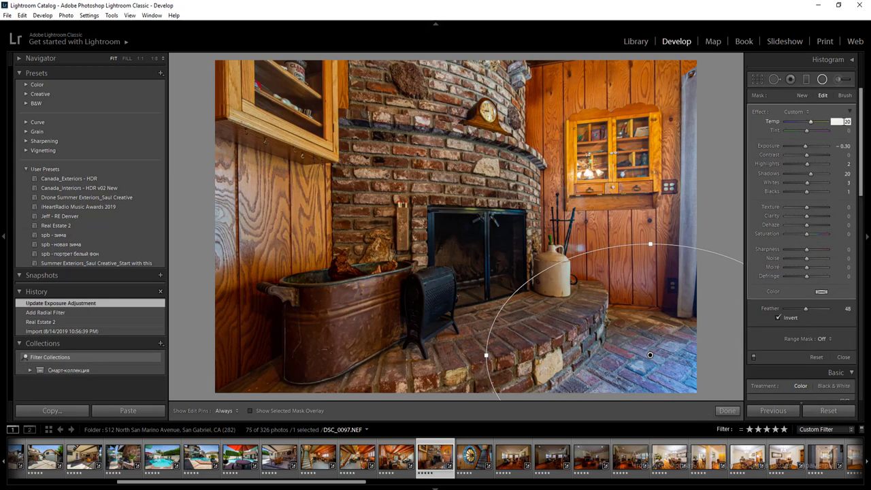
key("Return")
- Add a radial filter over the fireplace opening and apply the Auto Upright perspective correction
mouse_move(468, 253)
left_mouse_down()
mouse_move(562, 327)
mouse_move(594, 339)
left_mouse_up()
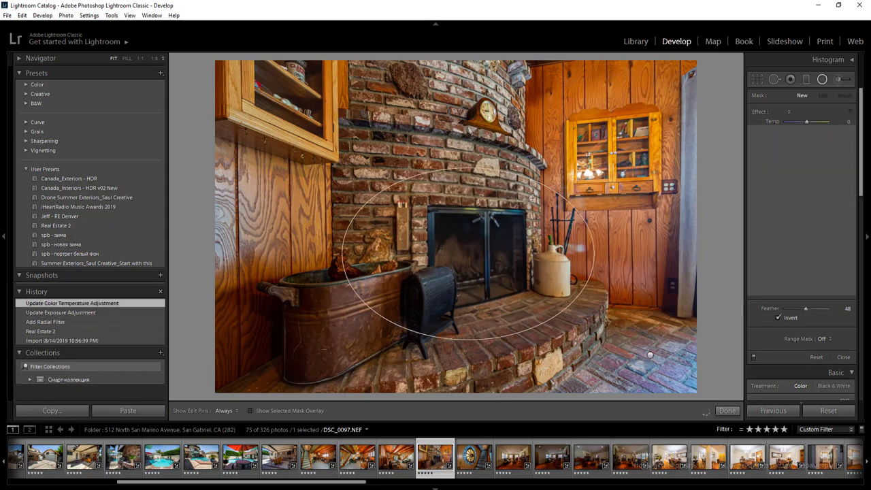
left_click(726, 410)
scroll(810, 343, "down", 2)
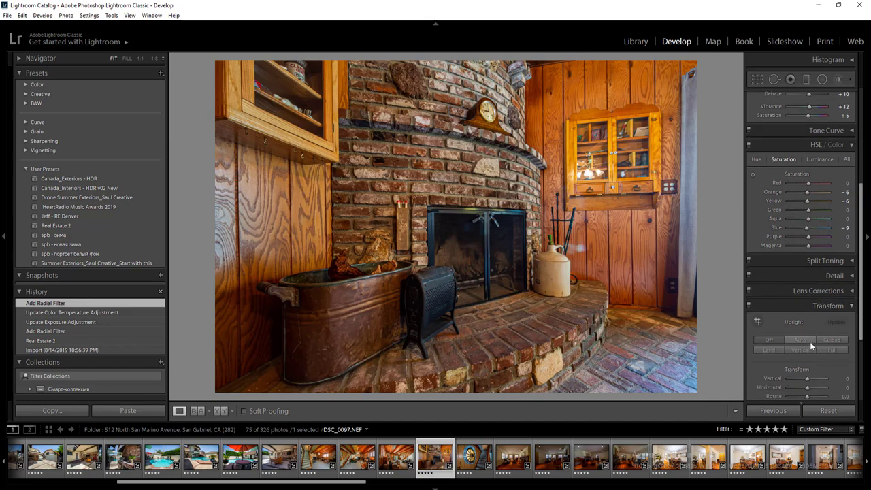
left_click(810, 342)
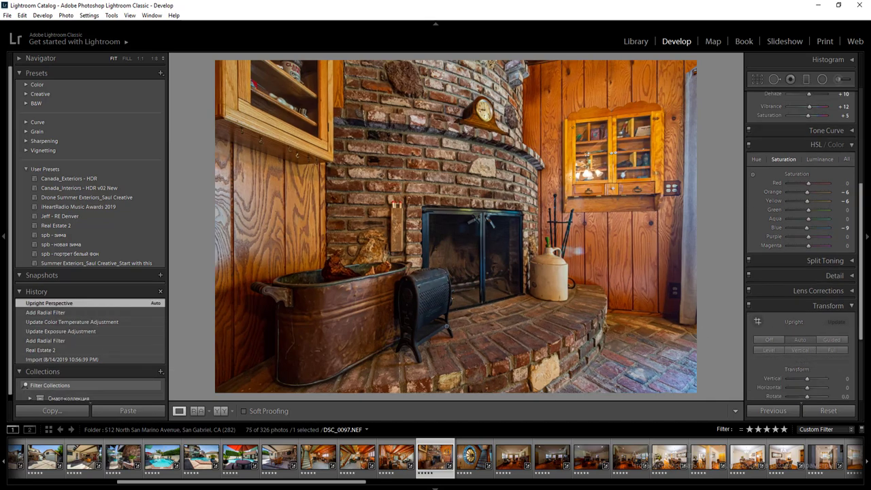
- Add radial filters over the copper tub and the brick floor corner, setting the floor filter's temperature to 25
key("shift+m")
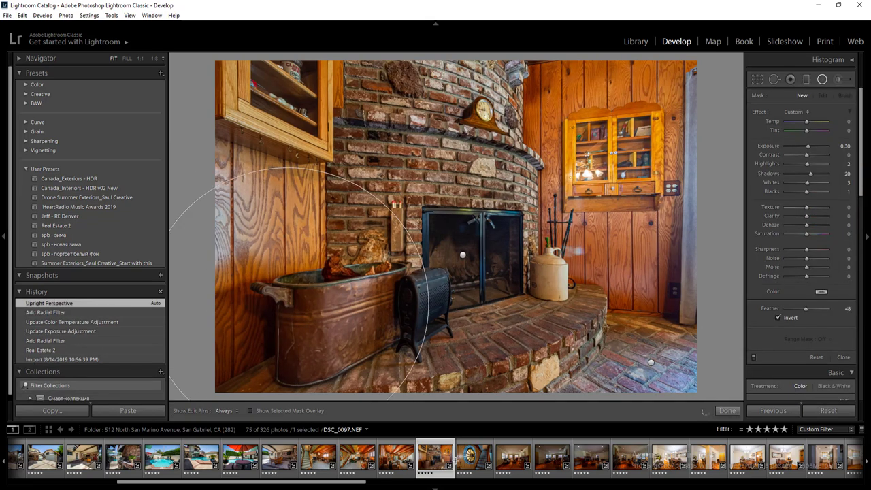
left_click(677, 373)
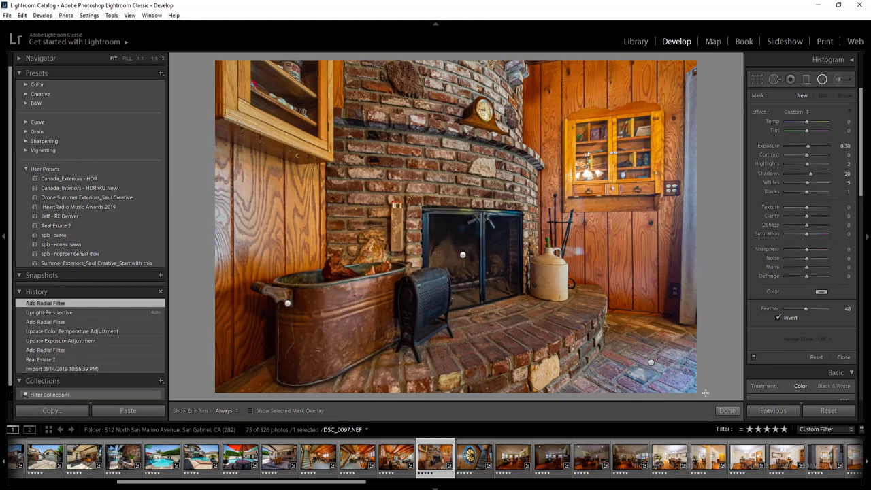
left_click_drag(674, 375, 837, 463)
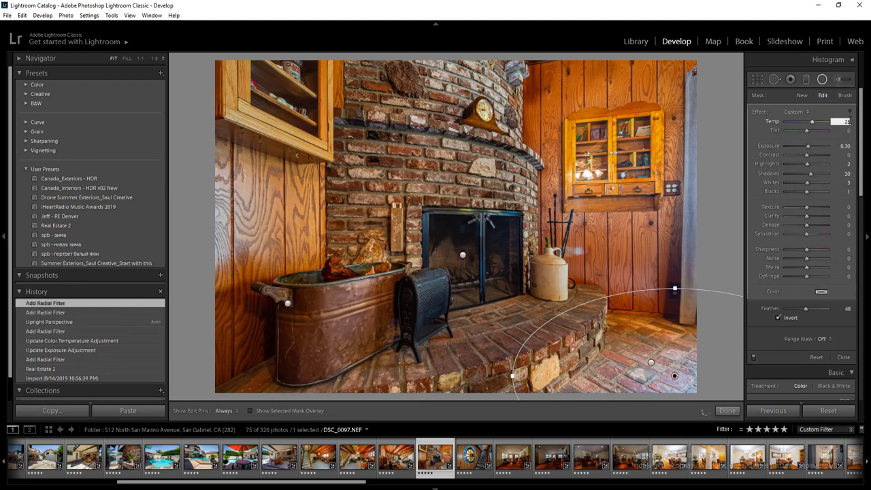
key("Return")
key("shift+m")
- Go to the wheel-window staircase photo DSC_0100.NEF, apply Auto white balance and set its temperature to 3950
key("Right")
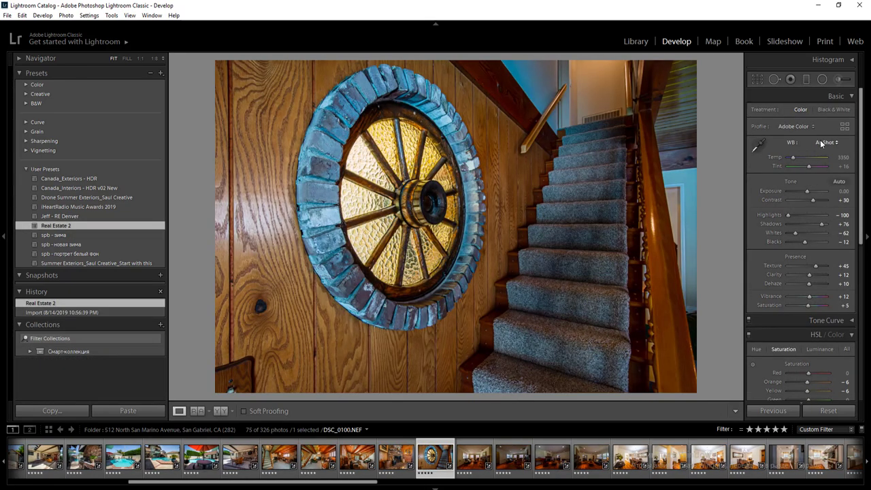
left_click(822, 143)
left_click(816, 166)
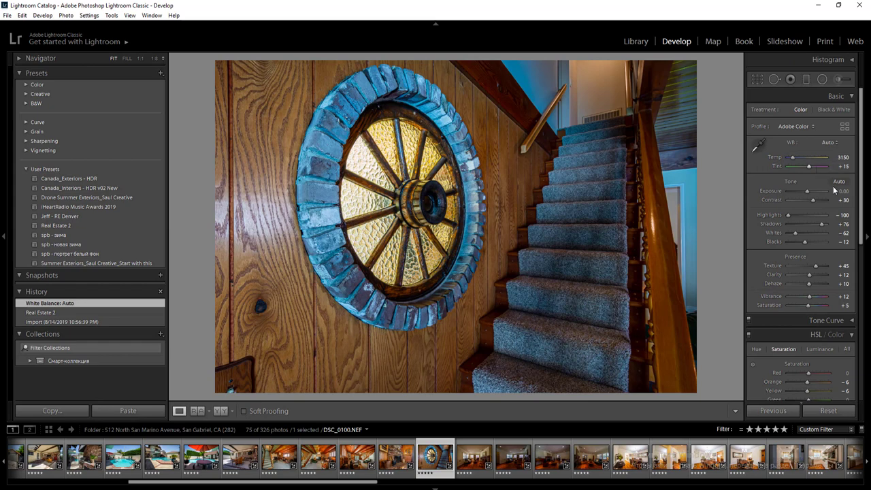
left_click(842, 157)
- Reduce the staircase photo's color saturation to −29 for orange, −67 for yellow and −53 for blue
left_click_drag(802, 394, 802, 383)
scroll(821, 316, "down", 3)
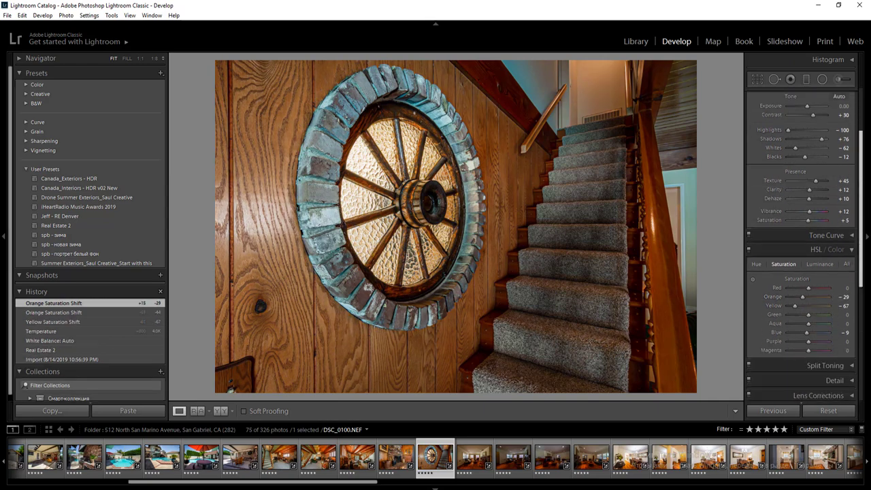
left_click_drag(799, 304, 789, 302)
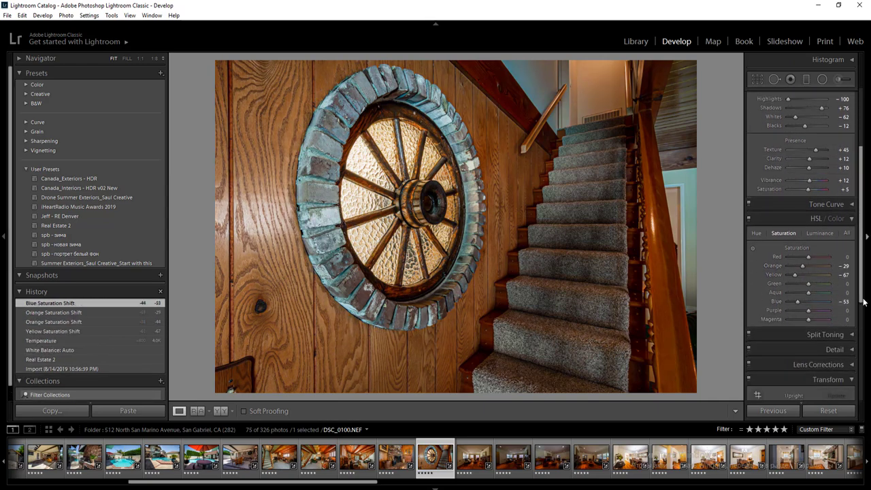
- Set the photo's overall exposure to 0.30 and add a large radial filter over the carpeted stairs
scroll(863, 301, "up", 3)
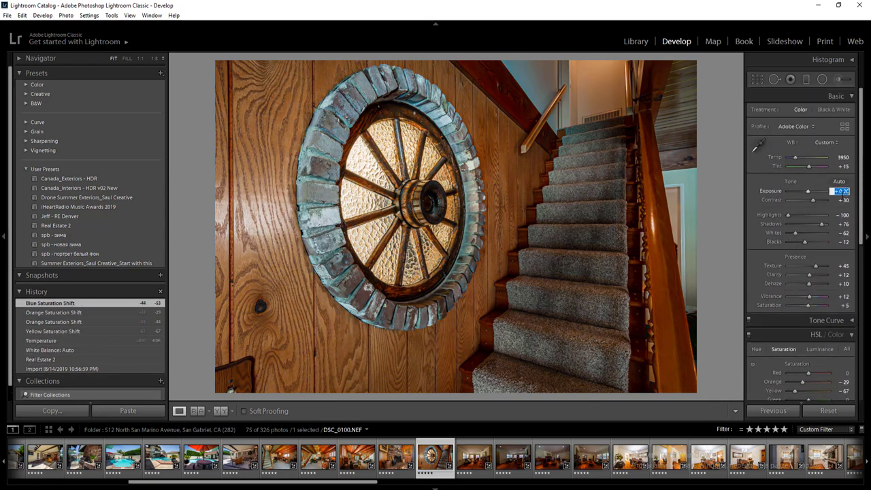
type("0.3")
key("Return")
key("shift+m")
left_click_drag(595, 220, 778, 456)
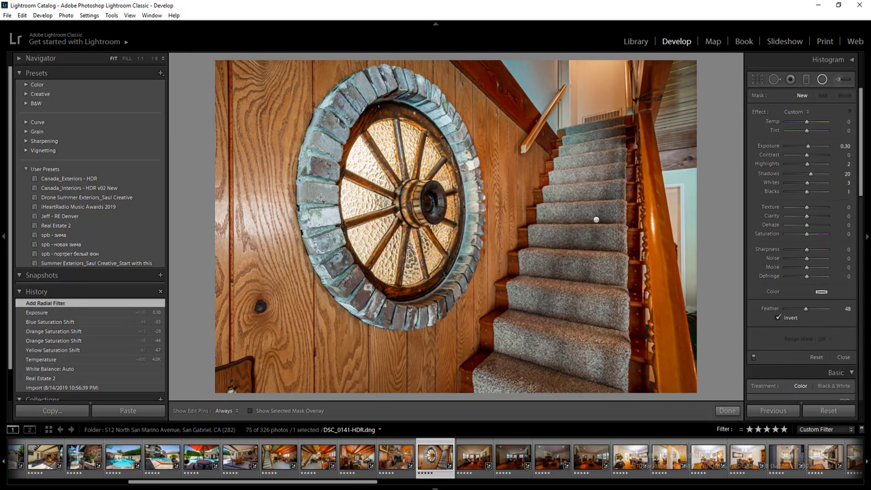
- Add a large radial filter over the wood-paneled wall and wheel window, with its exposure set to −0.50
left_click_drag(284, 176, 517, 424)
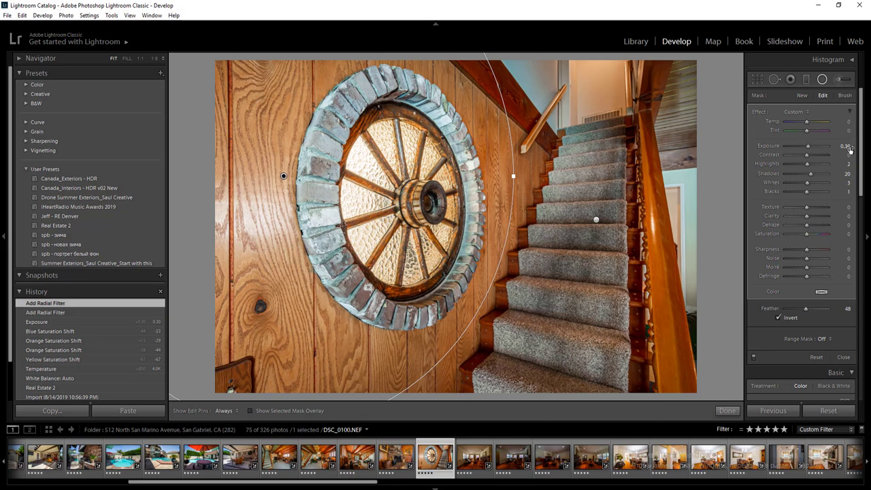
key("Down")
left_click(848, 122)
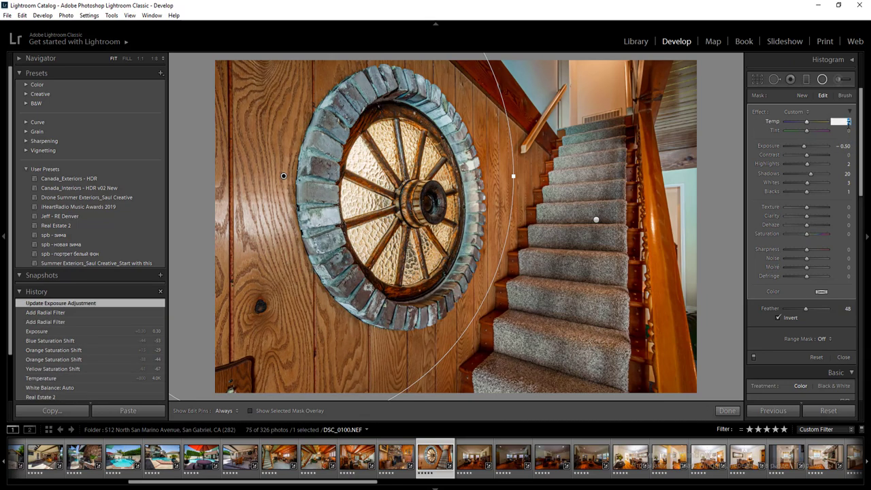
left_click(822, 79)
- Go to the next living-room photo, DSC_0106.NEF, and set its white balance to Auto
key("Right")
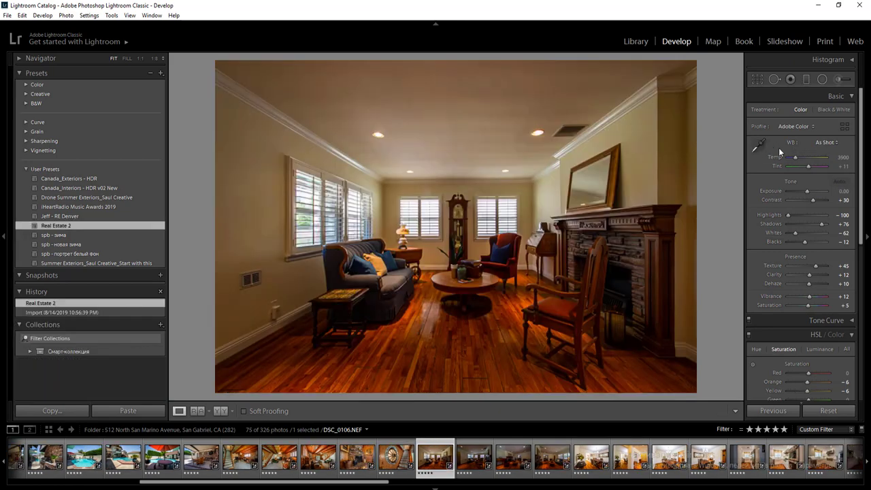
left_click(826, 143)
left_click(805, 166)
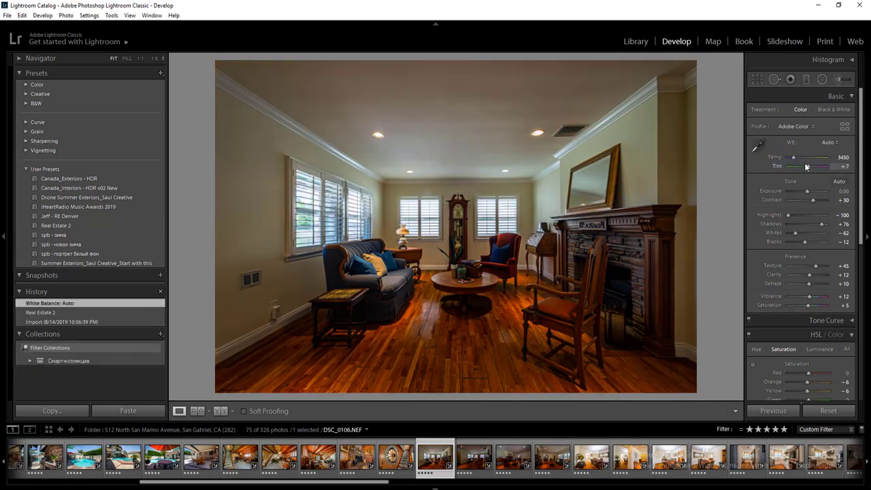
- Set the living-room photo's exposure to 0.90 and its yellow saturation to −71
type("0.9")
key("Return")
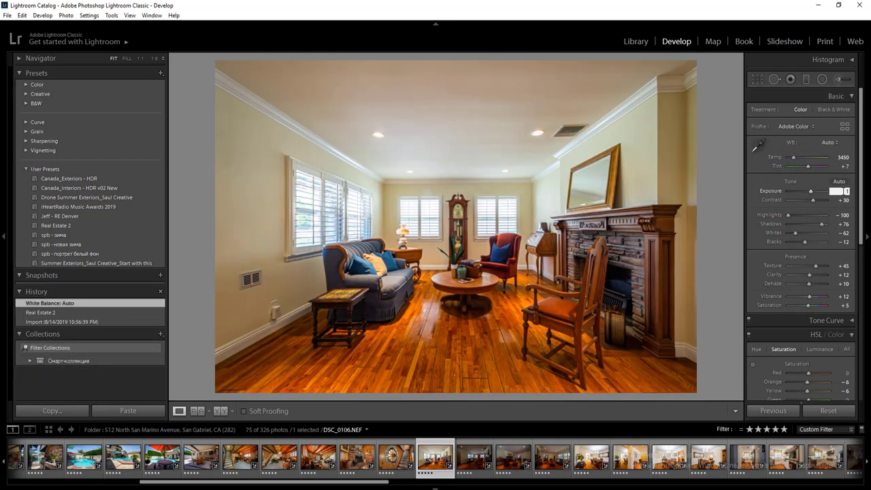
left_click_drag(799, 393, 793, 393)
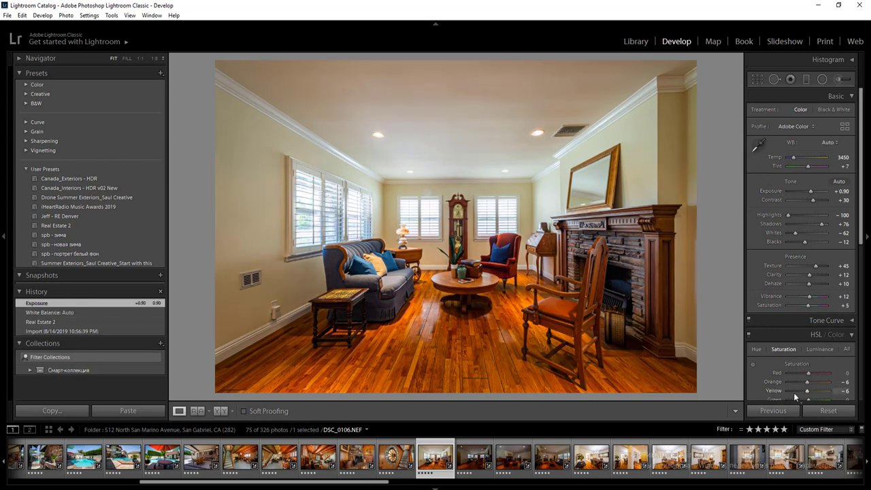
- Set the photo's vibrance to 0, overall saturation to −5 and orange saturation to −31
left_click(844, 297)
key("Tab")
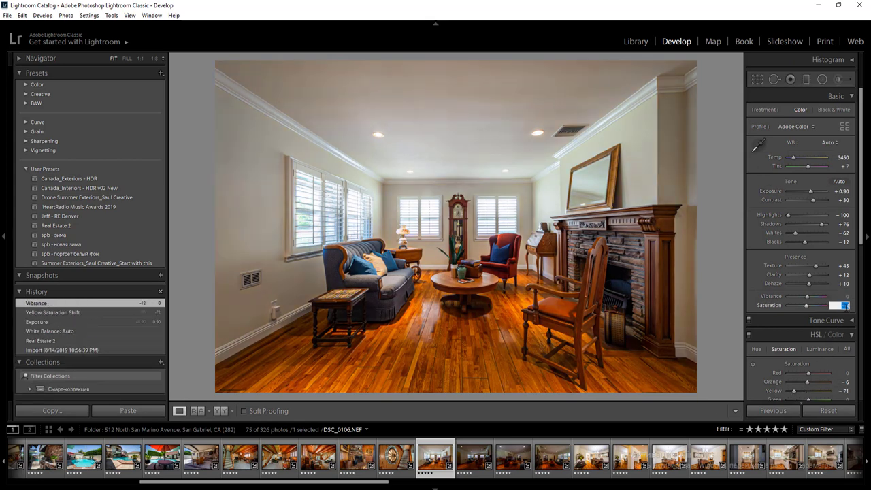
key("Return")
left_click_drag(800, 383, 801, 383)
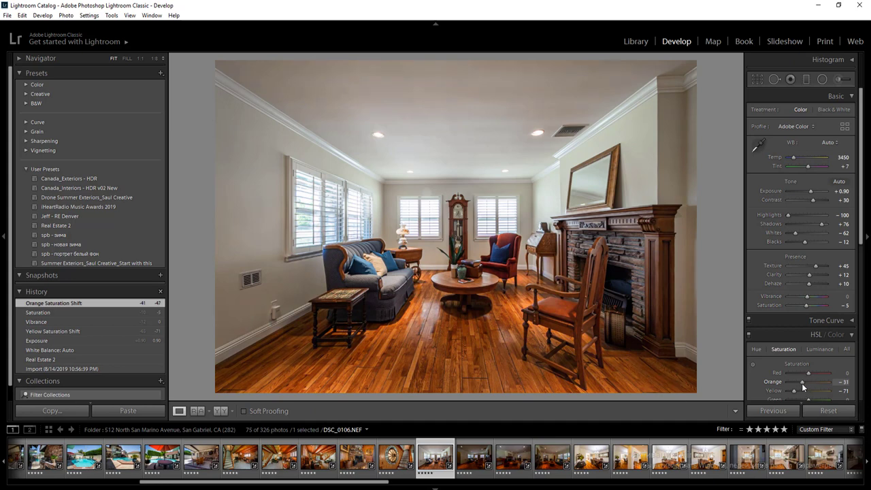
- Add large radial filters over the fireplace side and the wooden floor, and adjust the floor filter's saturation
key("shift+m")
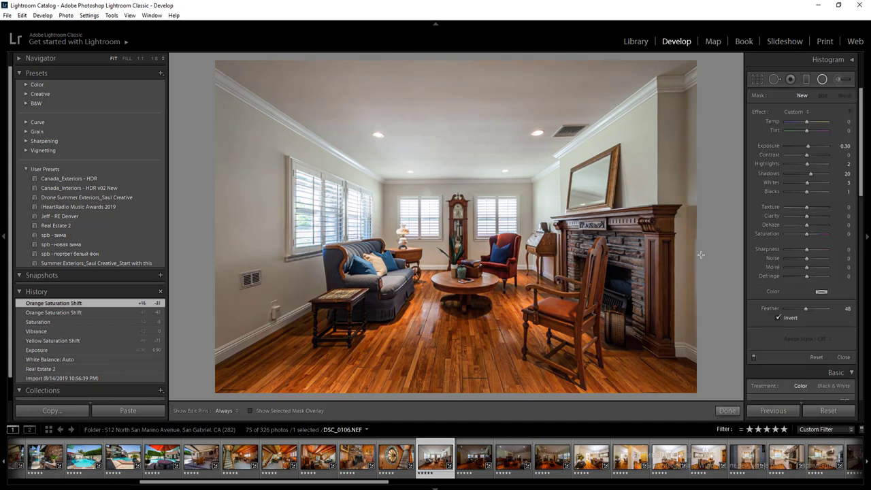
mouse_move(665, 212)
left_mouse_down()
mouse_move(699, 313)
mouse_move(578, 354)
mouse_move(496, 368)
mouse_move(506, 385)
left_mouse_up()
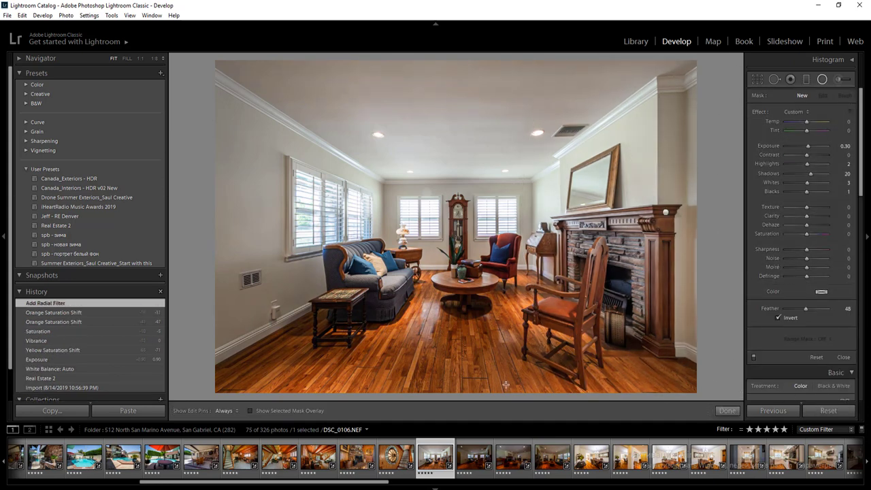
mouse_move(450, 364)
left_mouse_down()
mouse_move(735, 443)
mouse_move(761, 474)
left_mouse_up()
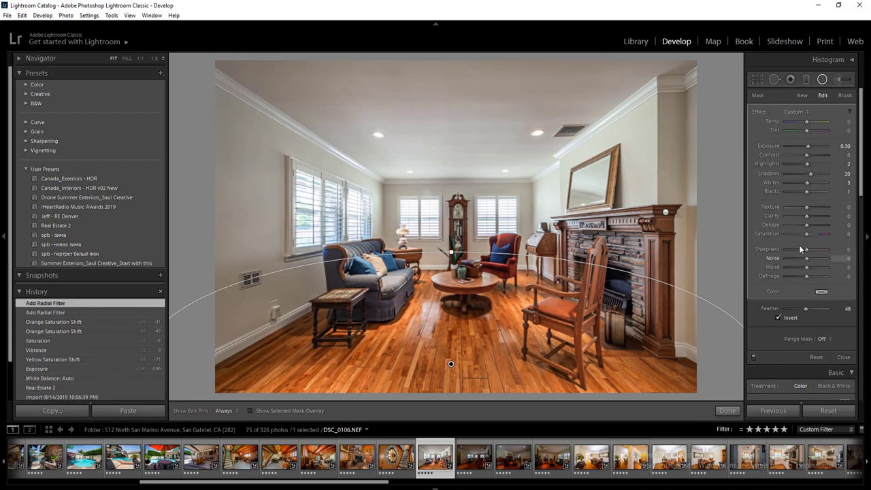
left_click_drag(800, 235, 807, 236)
key("shift+m")
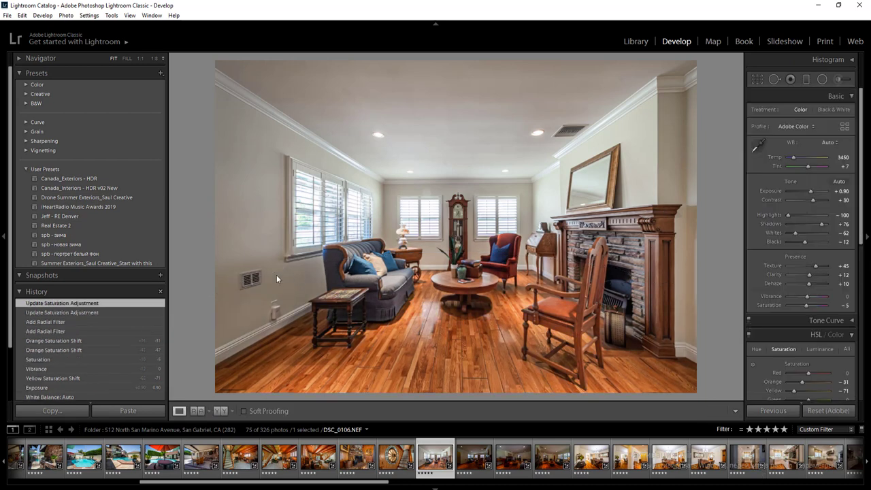
- Add one radial filter over the wall beside the sofa and another around the shuttered windows above it
key("shift+m")
left_click_drag(236, 224, 311, 363)
left_click_drag(334, 217, 392, 266)
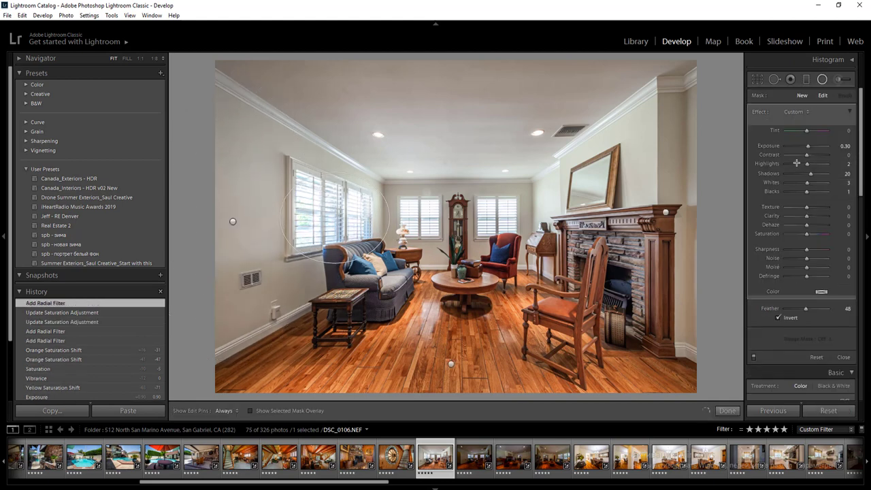
- Set the window filter's exposure to −0.30, highlights to −35, whites to −30 and temperature to 11, and shift it slightly up over the windows
left_click(848, 147)
type("0")
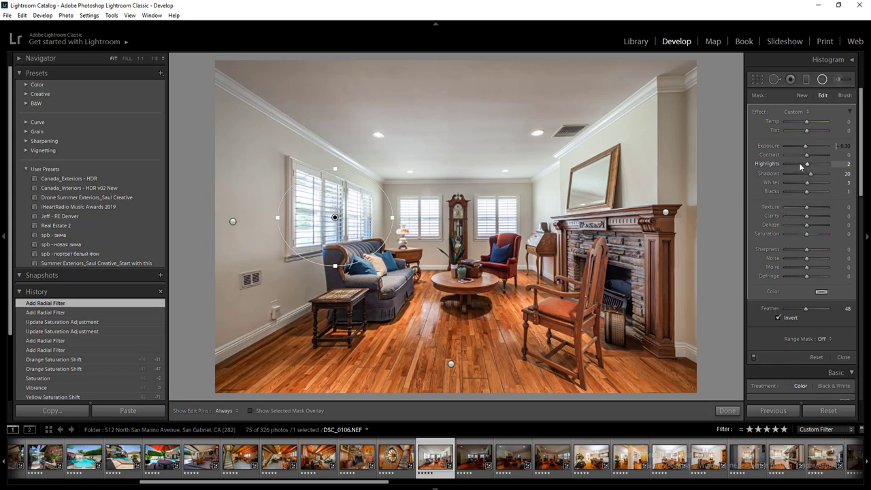
left_click(799, 164)
left_click(800, 182)
left_click(844, 122)
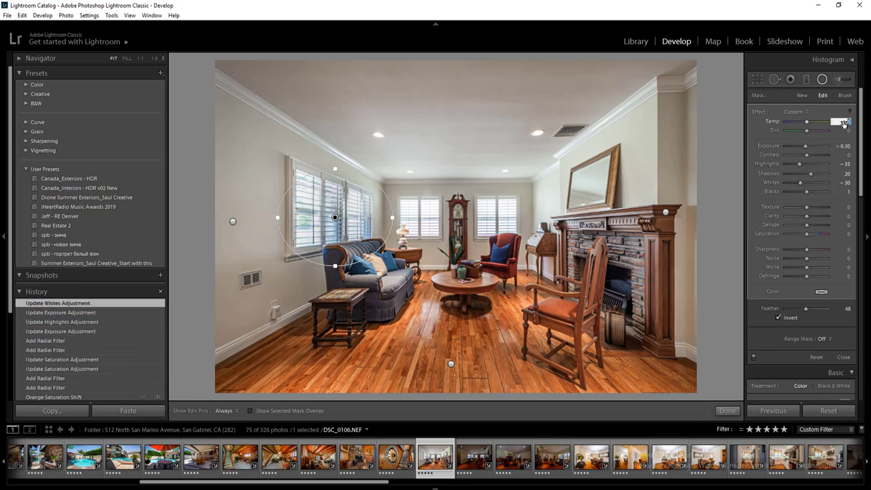
left_click_drag(342, 235, 337, 230)
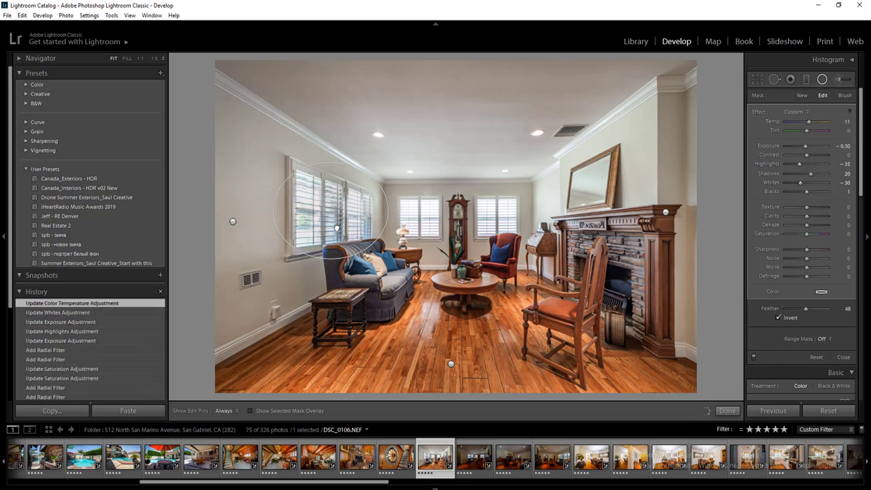
- Add a wide radial filter over the ceiling and set the photo's overall exposure to 0.70
left_click_drag(431, 63, 726, 136)
key("shift+m")
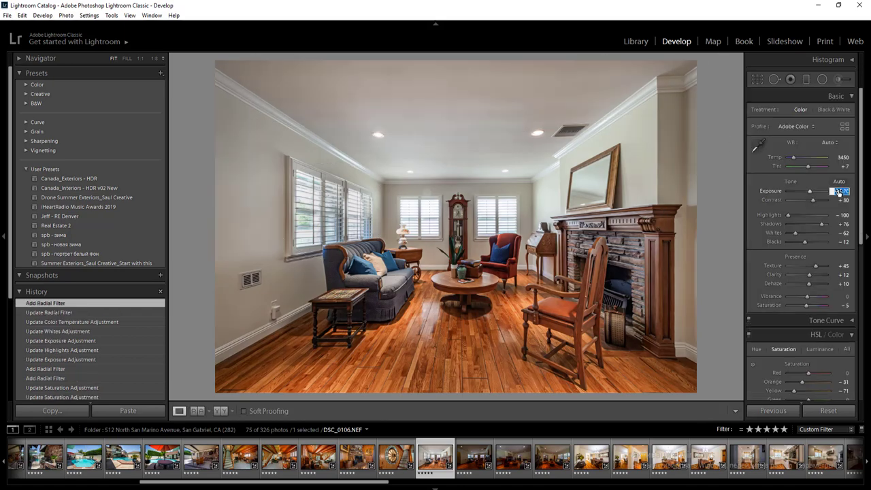
- Compare the neighboring living-room shots and cull DSC_0109.NEF from the filtered set
key("Right")
key("Left")
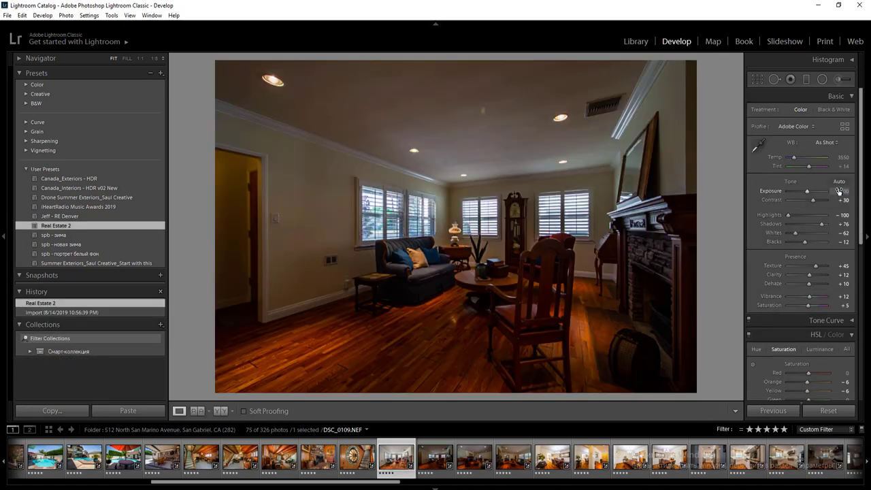
key("Right")
key("Right")
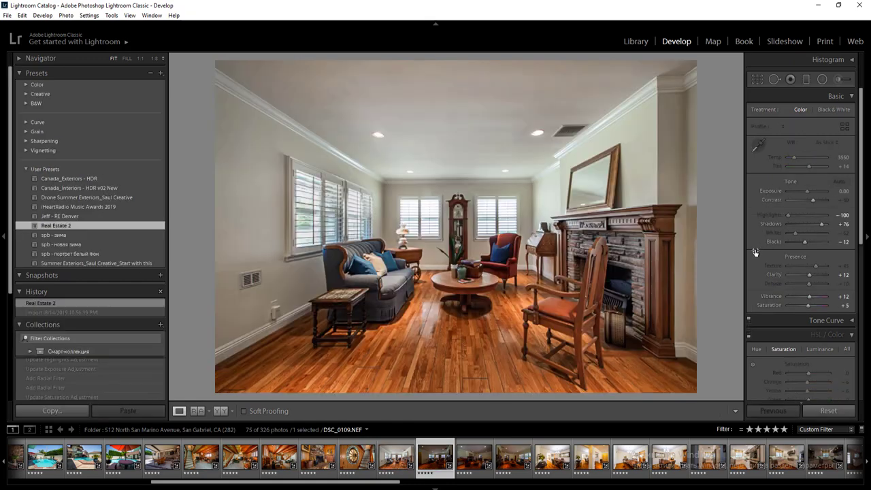
key("Right")
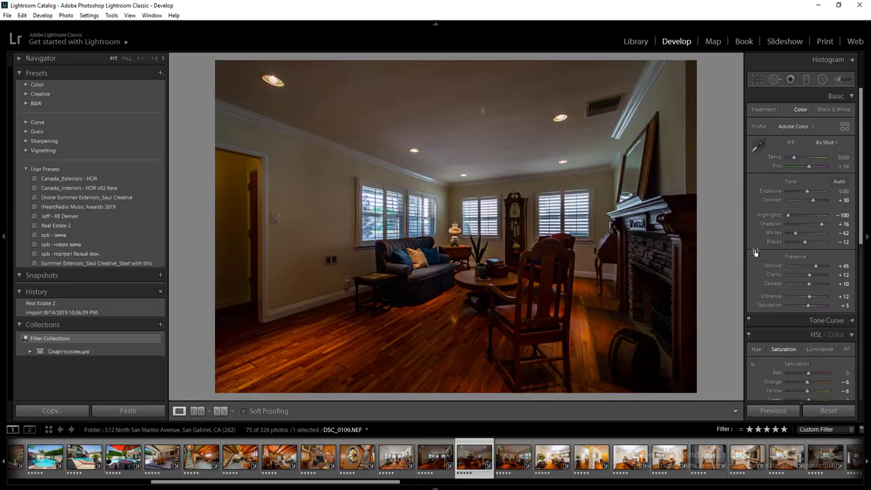
key("Left")
key("Left")
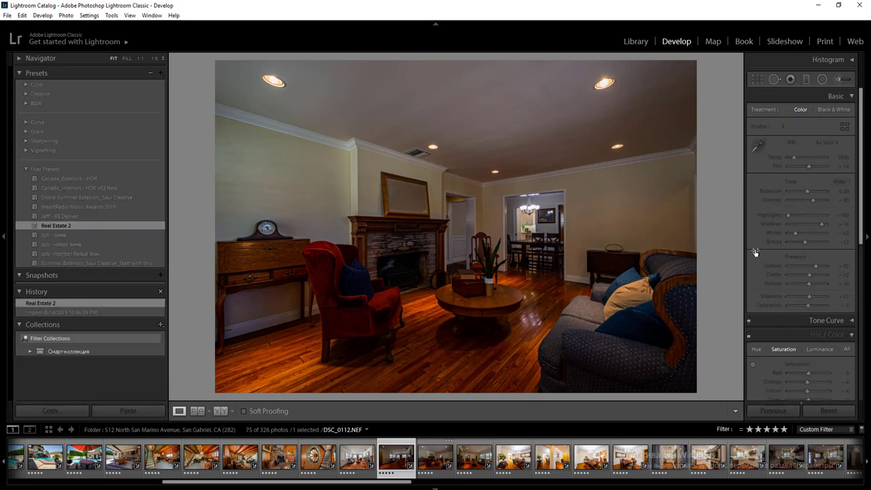
key("Right")
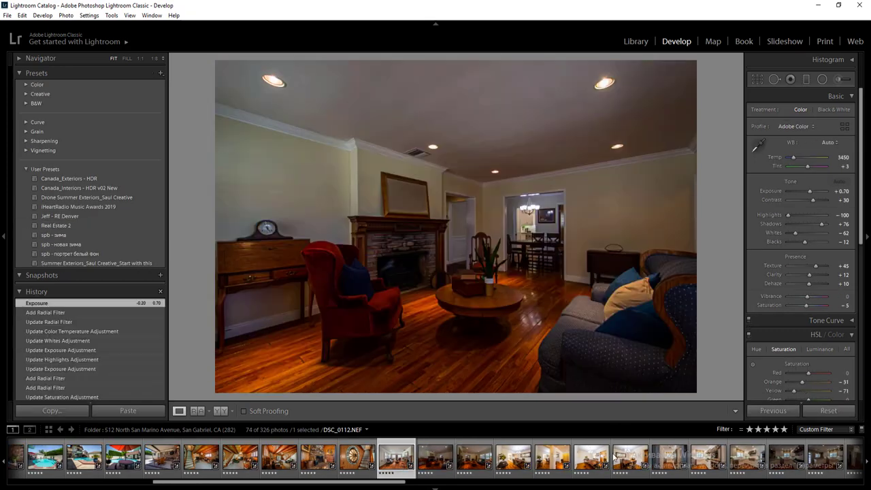
- Synchronize the develop settings of DSC_0106.NEF to the five photos that follow it
left_click(629, 457, "shift")
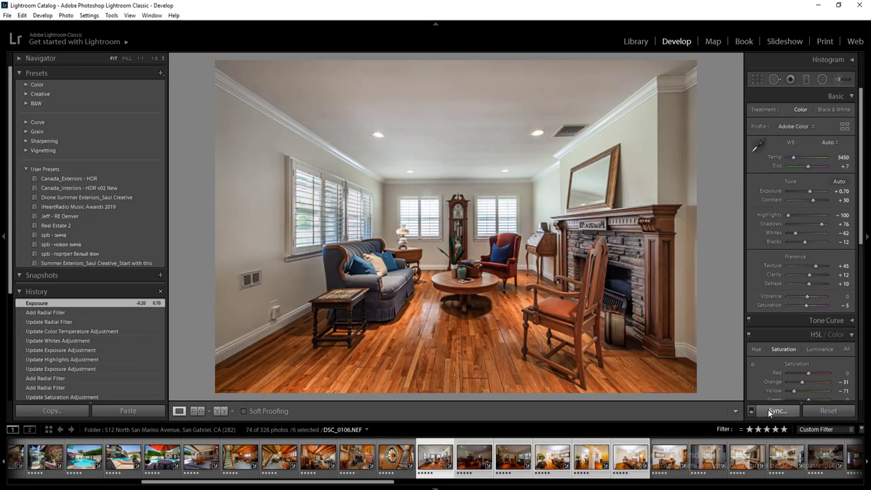
left_click(778, 410)
left_click(793, 470)
left_click(395, 457)
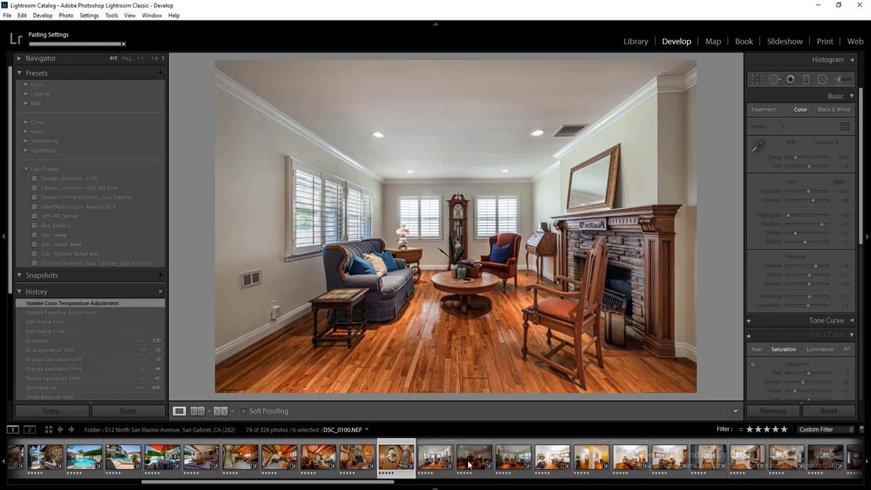
- Open DSC_0112.NEF, the living-room photo with the red armchair, and set its exposure to 1.40
left_click(470, 464)
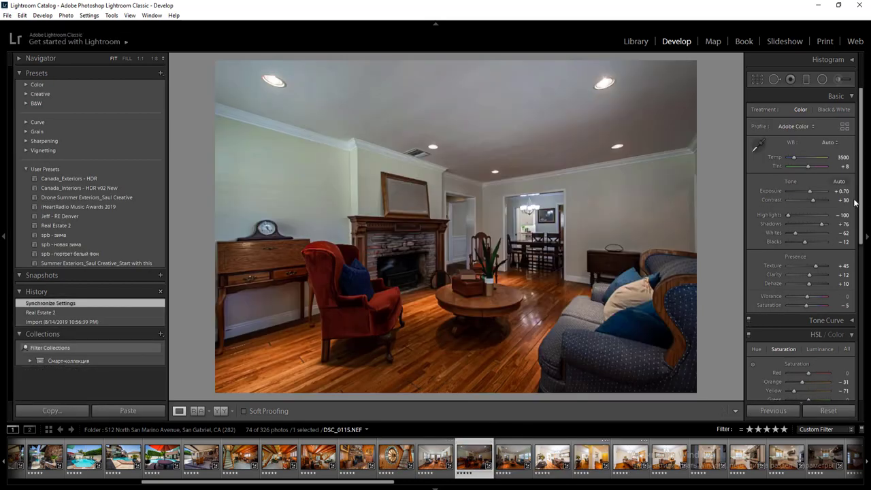
left_click(845, 192)
key("Up")
key("Up")
key("Up")
key("Up")
key("Up")
key("Up")
key("Up")
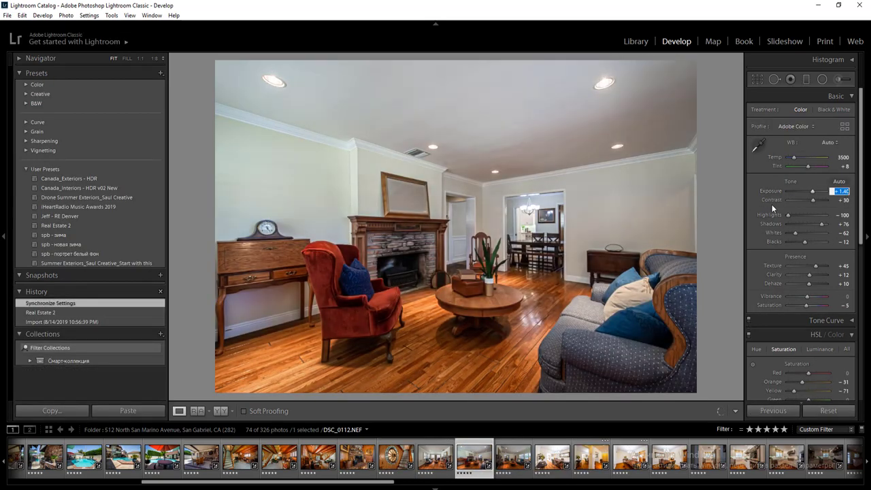
left_click(771, 207)
- Add brightening radial filters over the wall behind the sofa, the fireplace area and the ceiling of DSC_0112.NEF
key("shift+m")
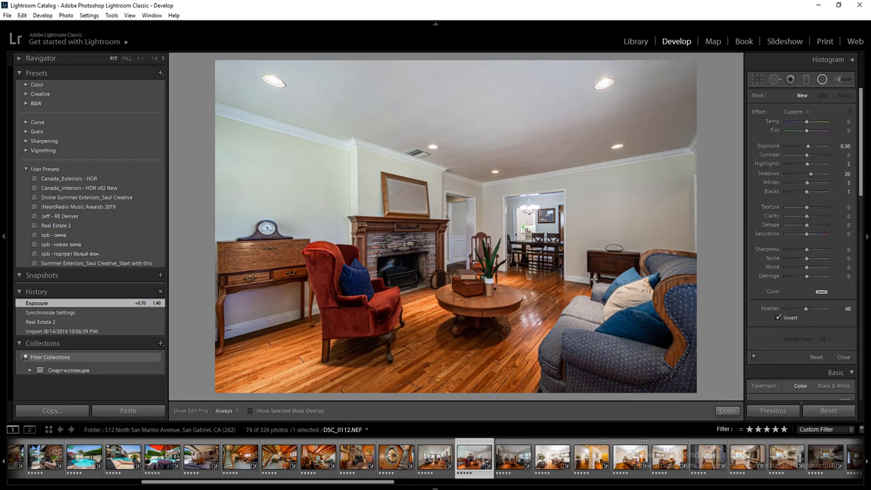
left_click_drag(656, 230, 734, 320)
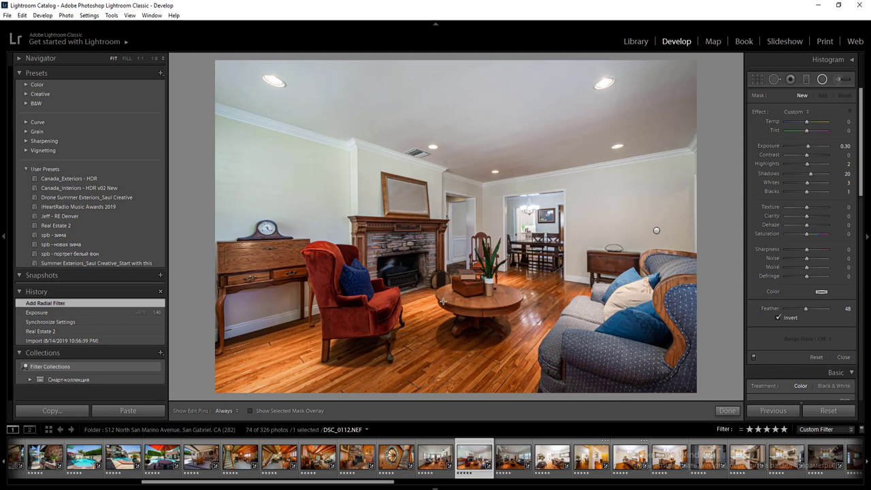
left_click_drag(443, 301, 484, 326)
key("shift+m")
key("shift+m")
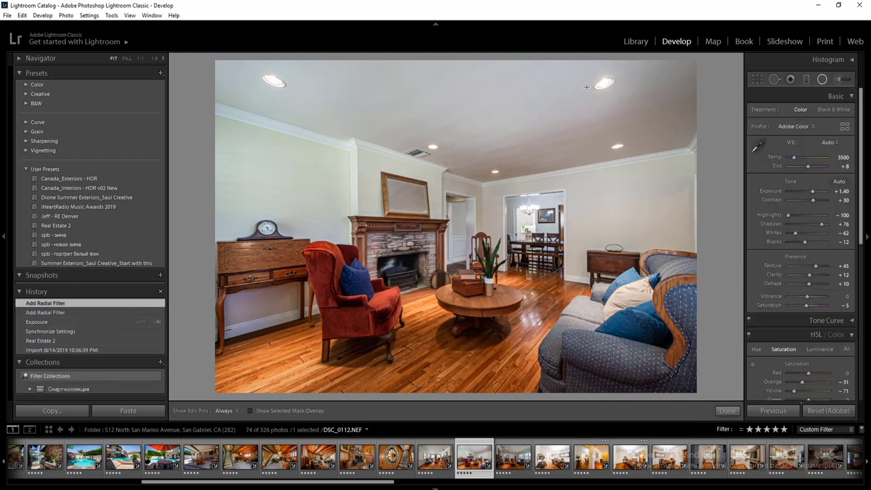
left_click_drag(632, 93, 839, 209)
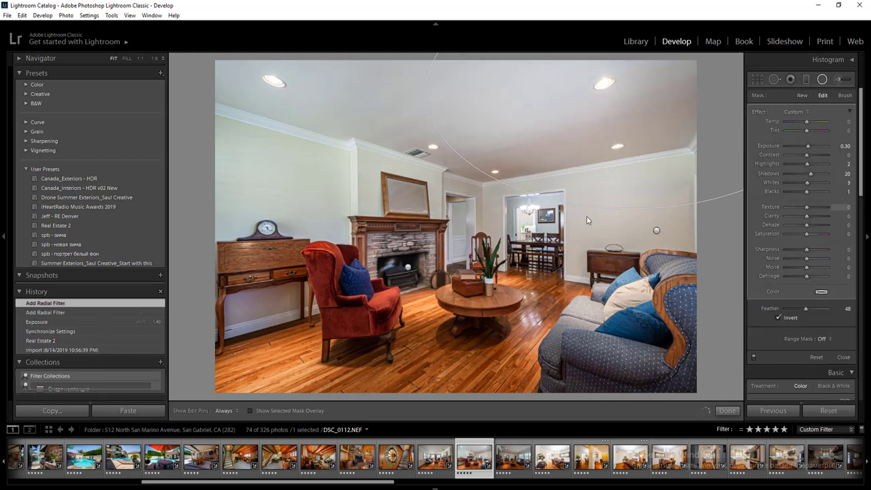
left_click_drag(587, 219, 586, 220)
key("shift+m")
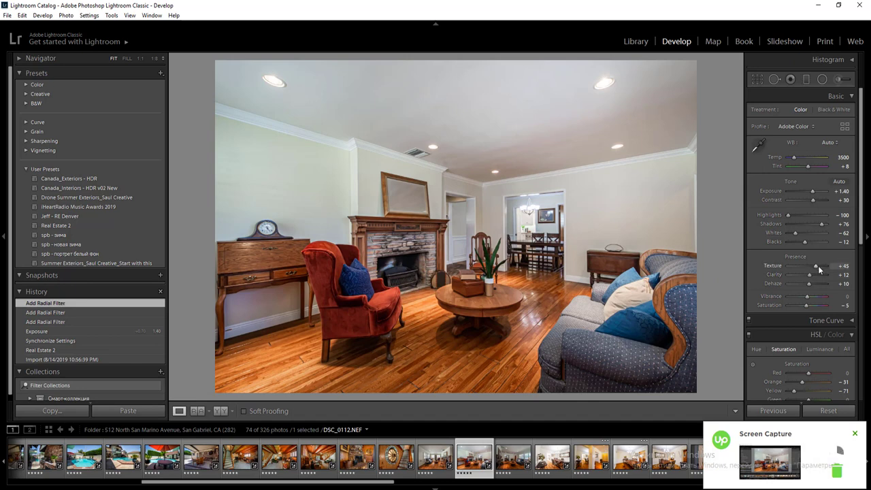
- Add a radial filter over the dining-room doorway with exposure −0.50, highlights −28 and whites −30
key("shift+m")
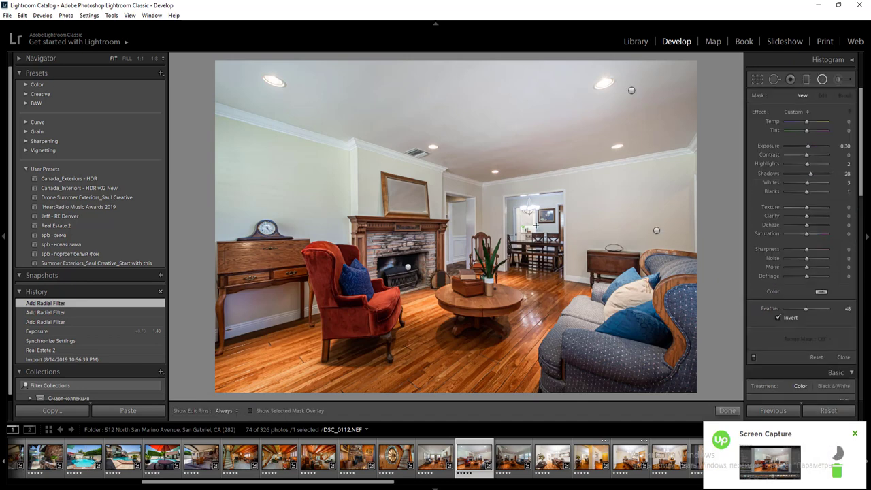
left_click_drag(534, 223, 567, 258)
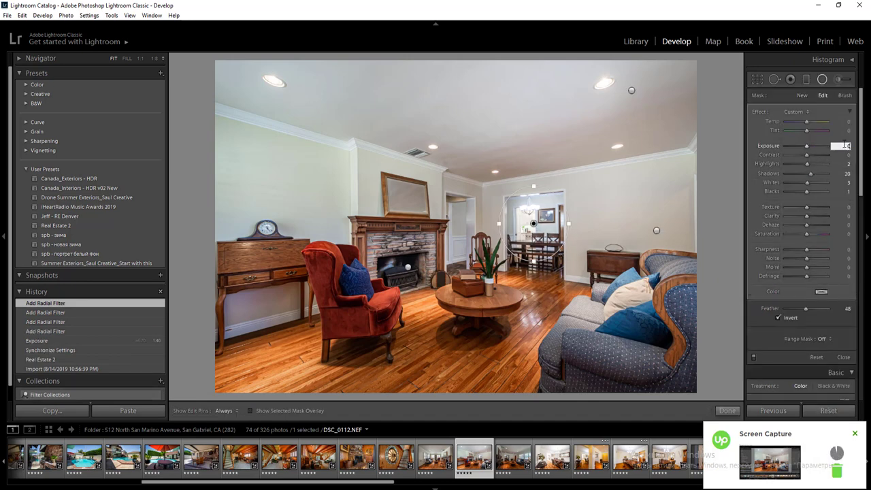
key("Down")
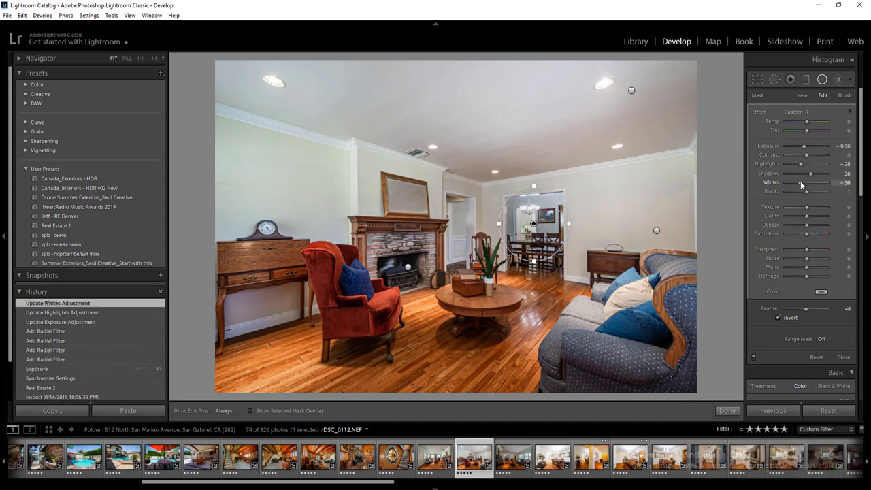
key("shift+m")
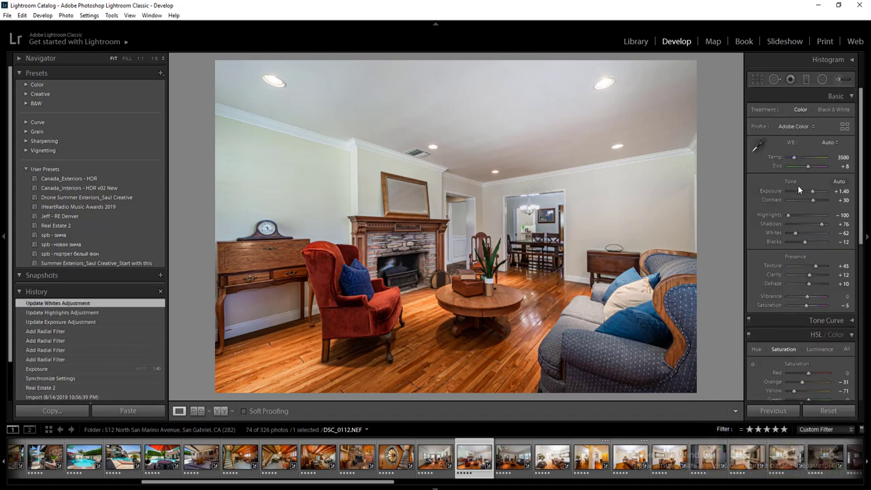
- Go to DSC_0115.NEF and add radial filters over the ceiling and over the fireplace and dining doorway area
key("Right")
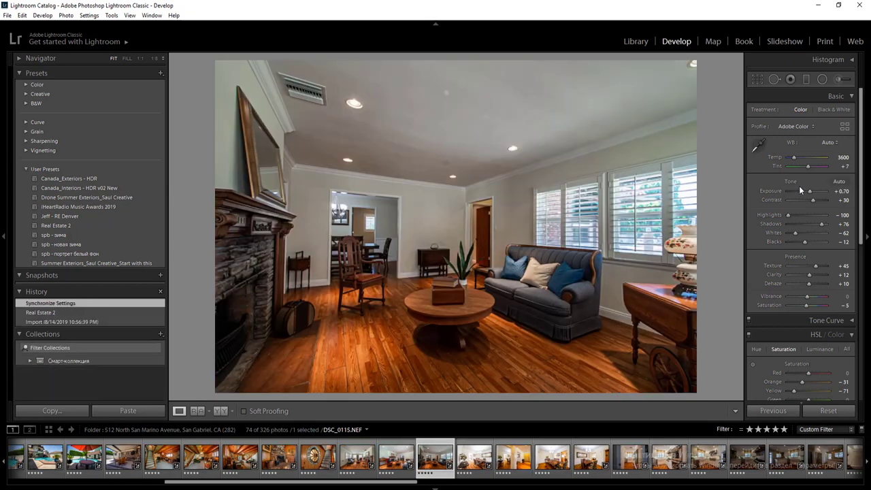
key("shift+m")
mouse_move(406, 86)
left_mouse_down()
mouse_move(366, 251)
mouse_move(435, 267)
mouse_move(596, 342)
left_mouse_up()
- Set the doorway-area filter's exposure to 0.50, add a wide radial filter over the floor, and return to the previous photo
left_click(843, 147)
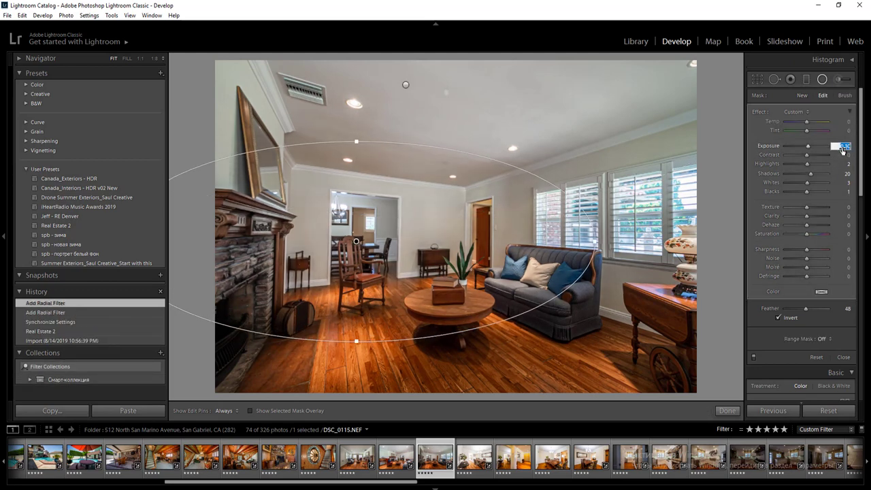
key("Return")
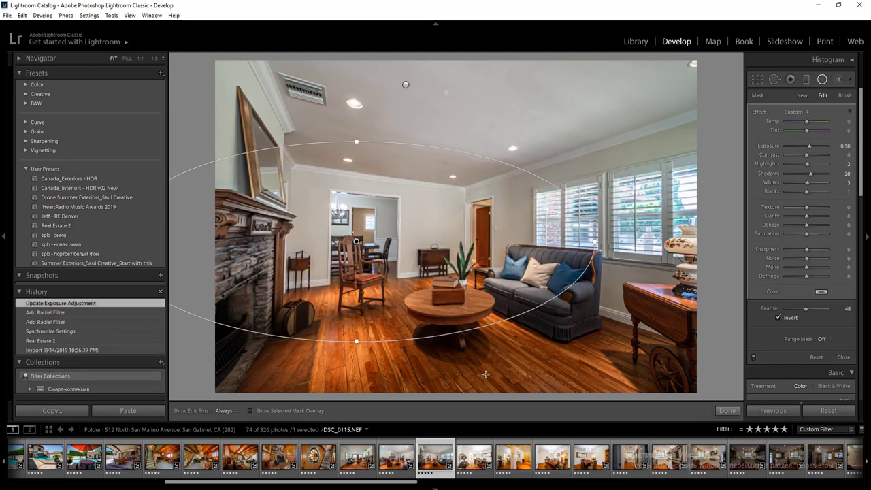
left_click_drag(486, 374, 687, 444)
key("Left")
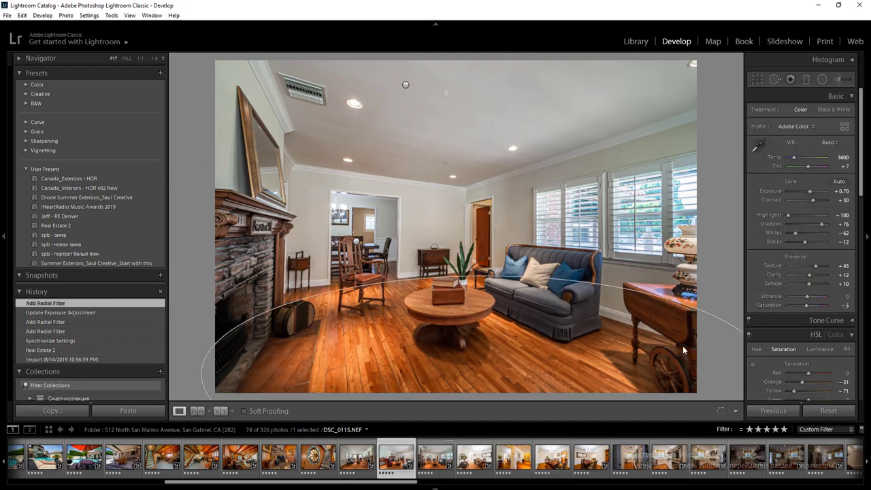
- Add a radial filter over the left shuttered window behind the sofa with temp 15, exposure −0.30, highlights −26 and whites −17
key("Right")
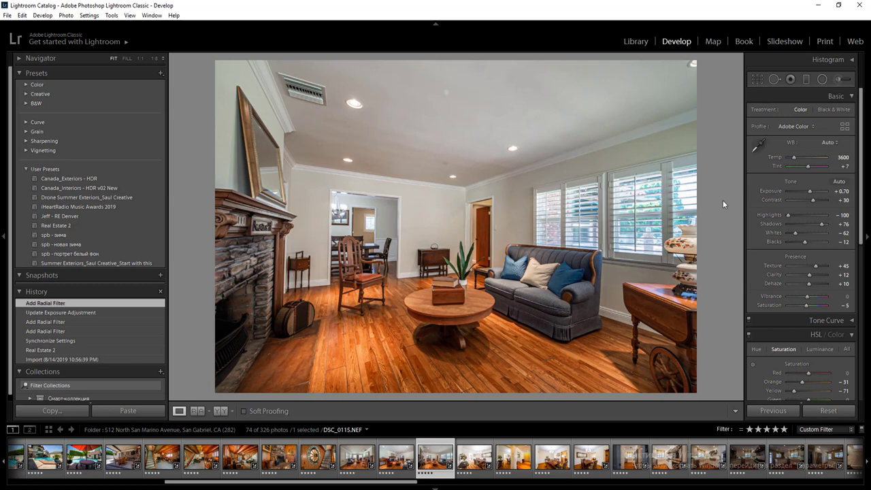
key("shift+m")
left_click_drag(565, 218, 600, 254)
left_click(842, 145)
key("Down")
key("Down")
key("Down")
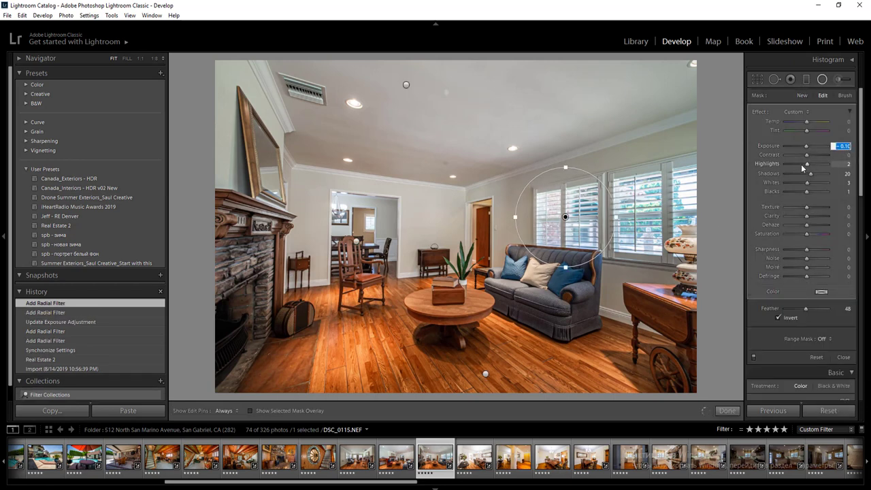
mouse_move(806, 164)
left_mouse_down()
mouse_move(803, 183)
mouse_move(815, 178)
left_mouse_up()
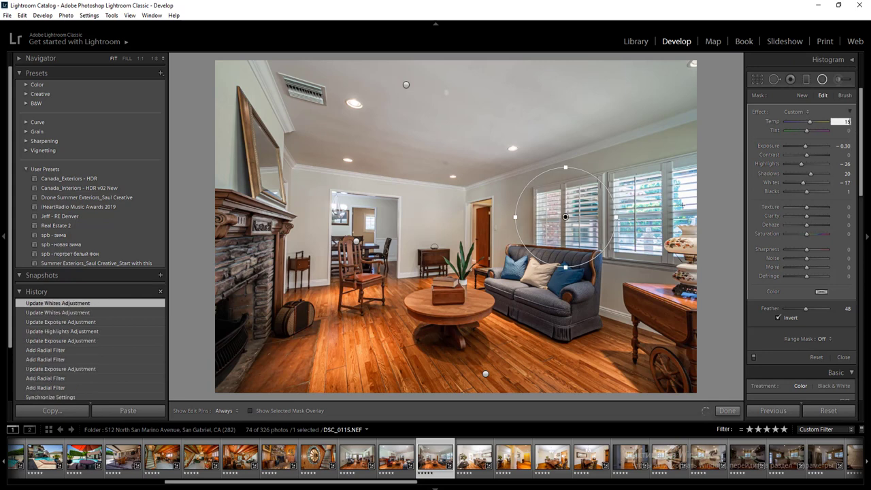
- Add a wide radial filter over the right shuttered window with exposure −0.10 and temp 15
left_click_drag(653, 214, 713, 257)
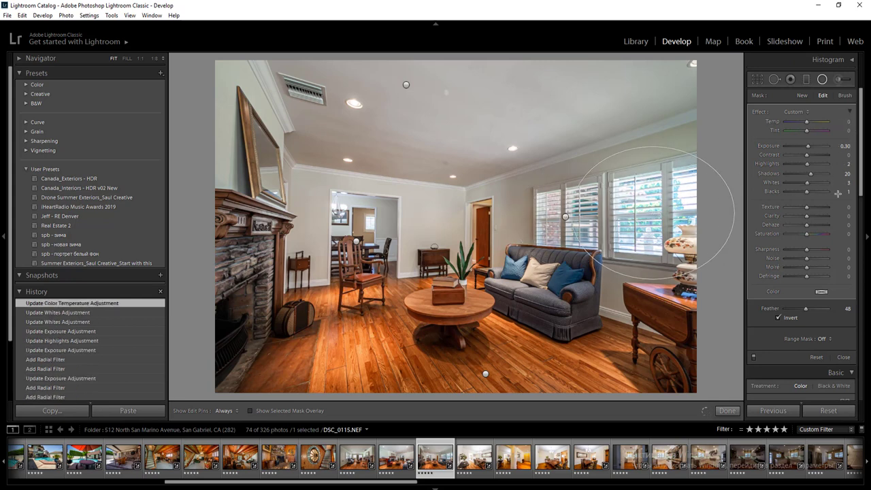
left_click(845, 146)
key("Down")
key("Down")
key("Down")
key("Down")
left_click(848, 122)
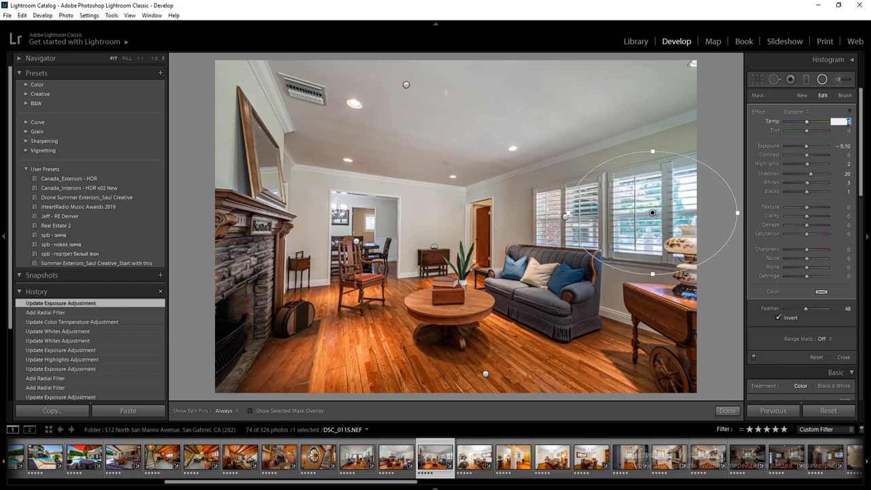
- Lower the right window filter's exposure further and finish the radial filter editing
left_click(845, 147)
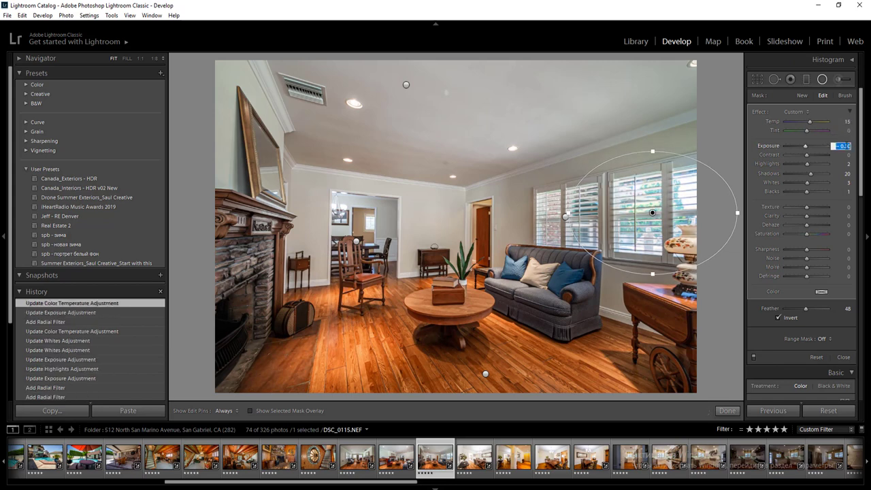
key("Down")
key("Down")
key("Down")
key("Down")
key("Return")
key("shift+m")
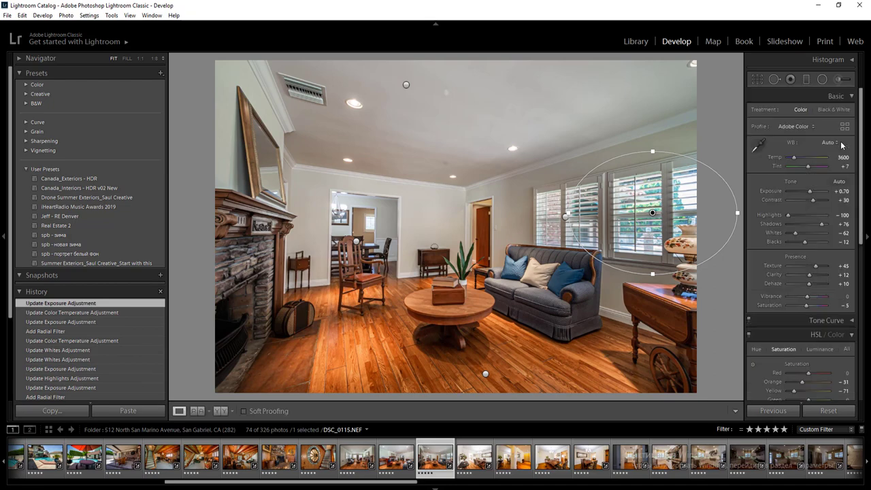
- Apply the Auto Upright perspective correction to DSC_0115.NEF and go to DSC_0126-HDR.dng
scroll(811, 323, "down", 5)
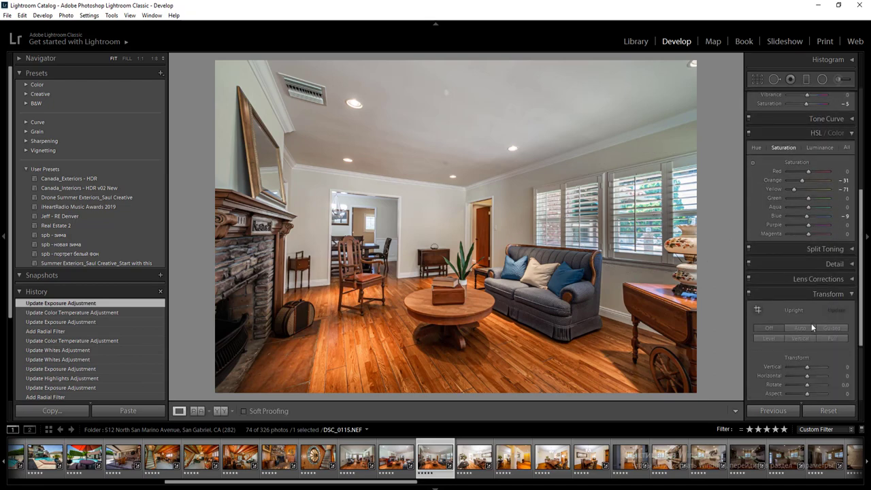
left_click(809, 325)
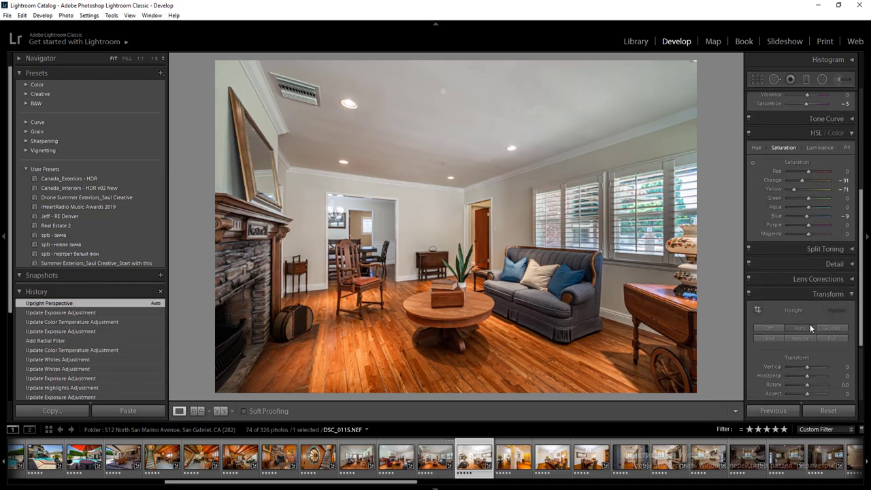
key("Right")
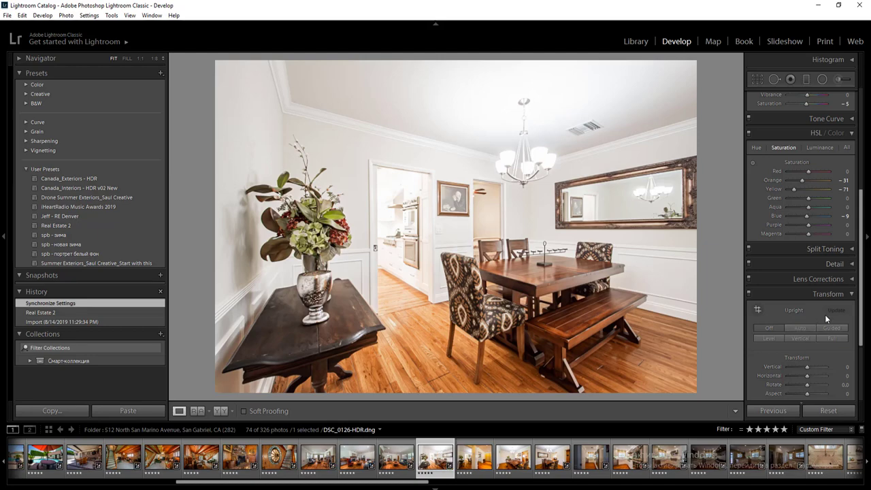
- Apply Auto Upright and Auto tone to DSC_0126-HDR.dng, with whites −71 and exposure −0.65
left_click_drag(861, 299, 860, 198)
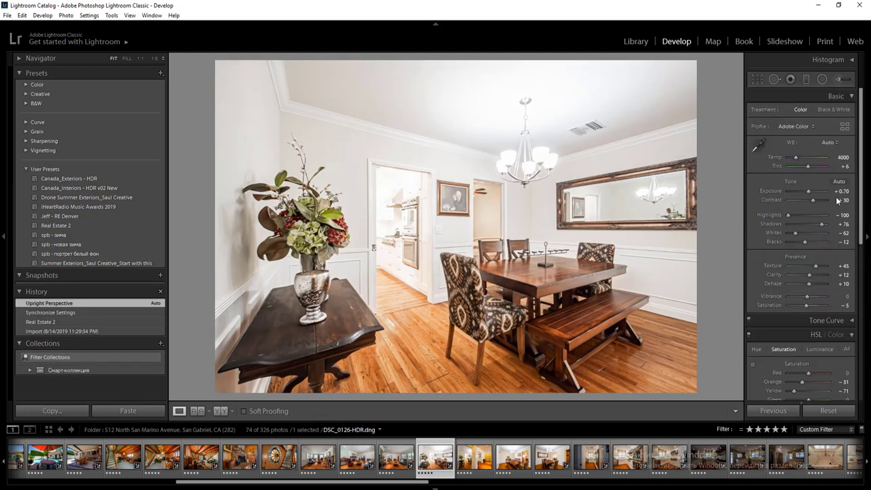
left_click(837, 183)
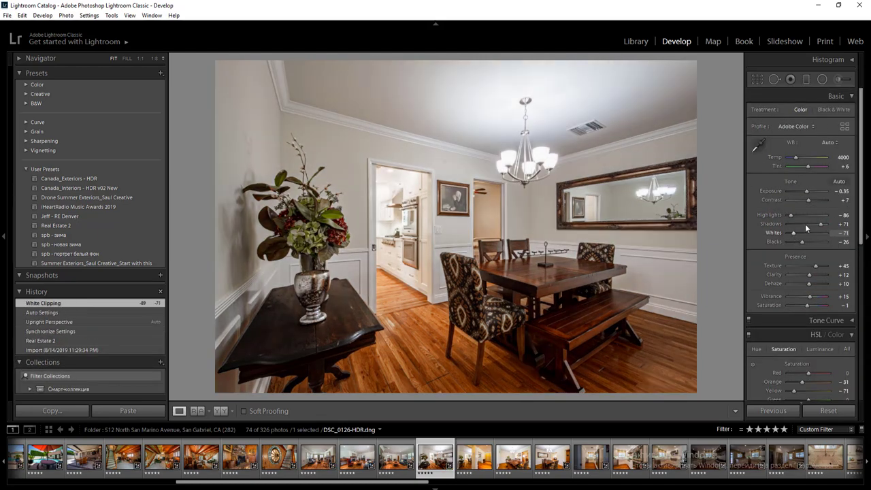
key("Down")
key("Down")
key("Return")
- Add a large radial filter over the dining table and floor, raise its exposure, and shift it slightly upward
key("shift+m")
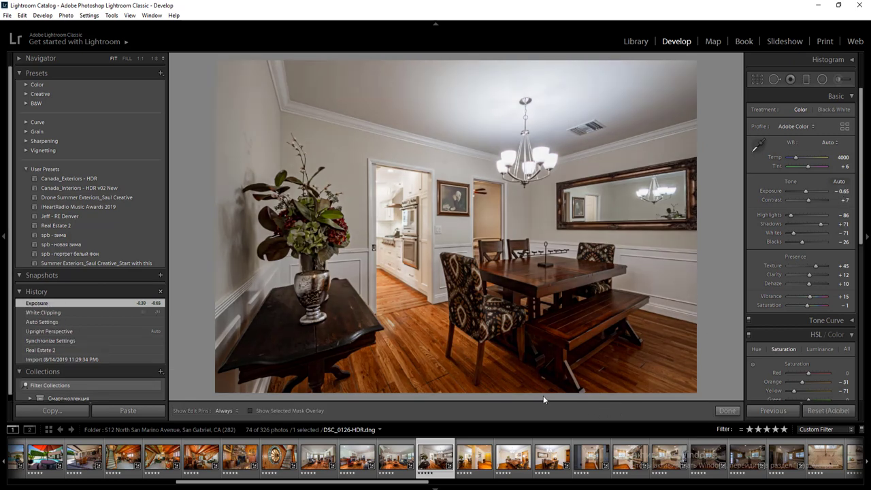
left_click_drag(546, 360, 694, 458)
left_click_drag(664, 425, 748, 489)
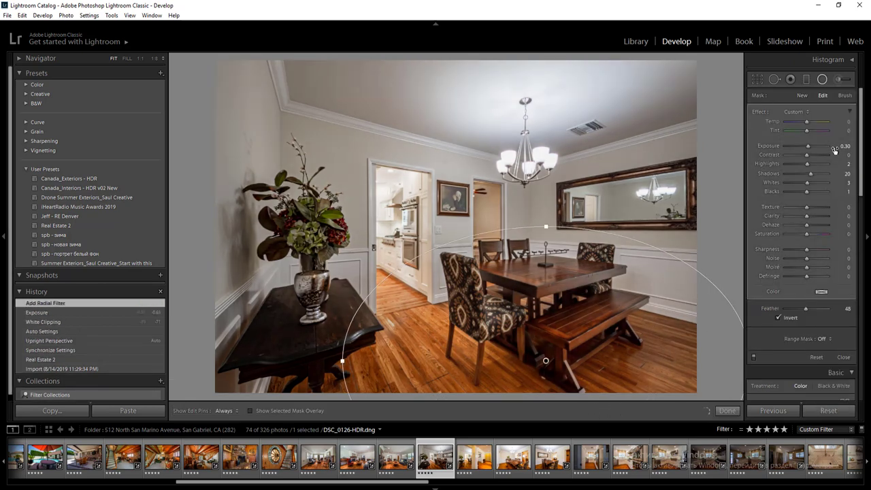
left_click(842, 147)
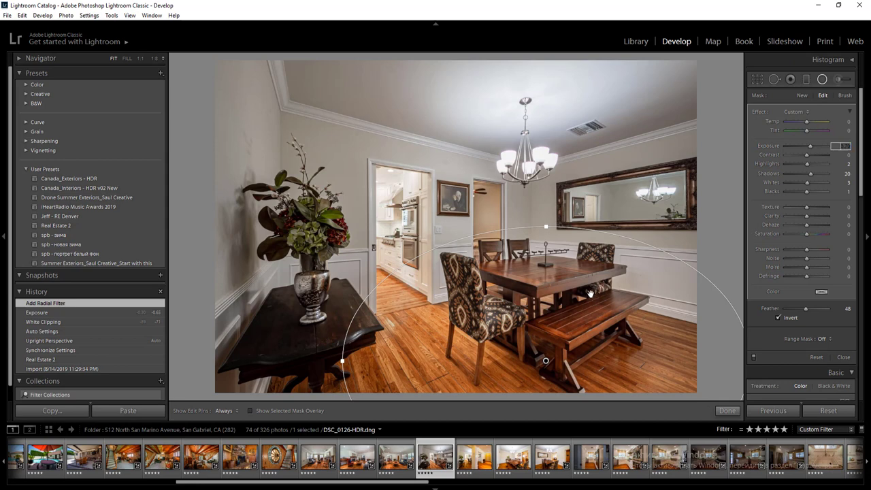
key("Down")
key("Down")
key("Down")
key("Down")
left_click_drag(590, 294, 589, 282)
- Add radial filters over the mirror wall, the upper-left wall corner, the flower vase and the dark side table
left_click_drag(636, 159, 773, 293)
left_click_drag(286, 69, 380, 182)
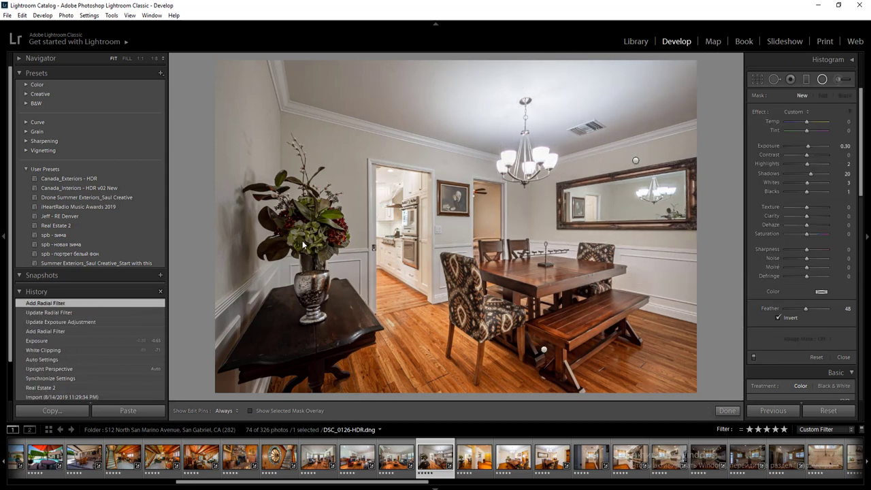
left_click_drag(303, 244, 364, 336)
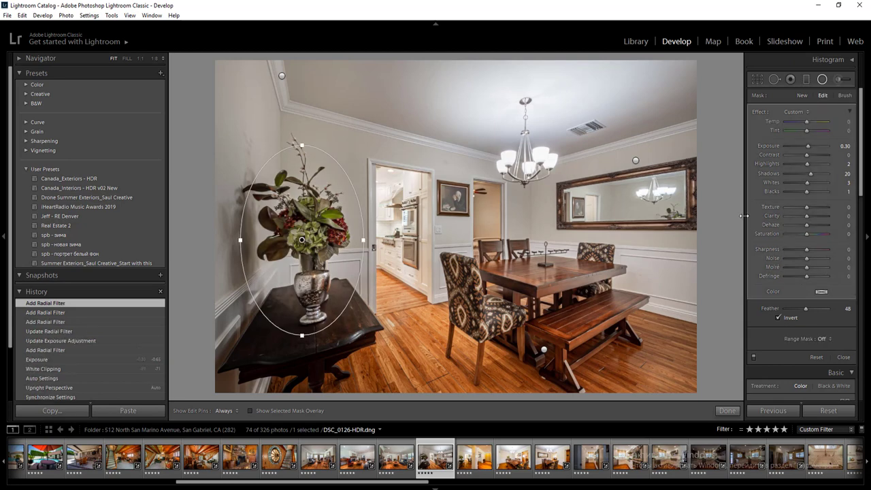
left_click_drag(263, 357, 381, 443)
left_click(727, 411)
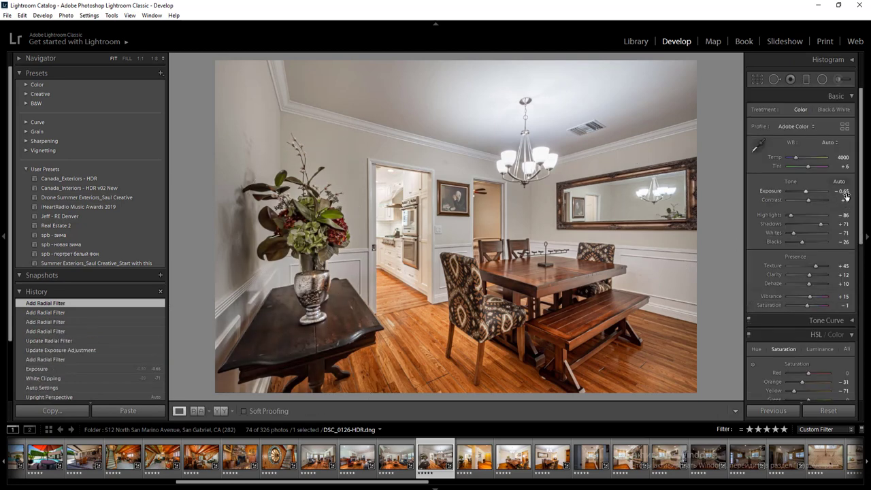
- Go to DSC_0129-HDR.dng and cull it and the following photo by rating each 2 stars
key("Right")
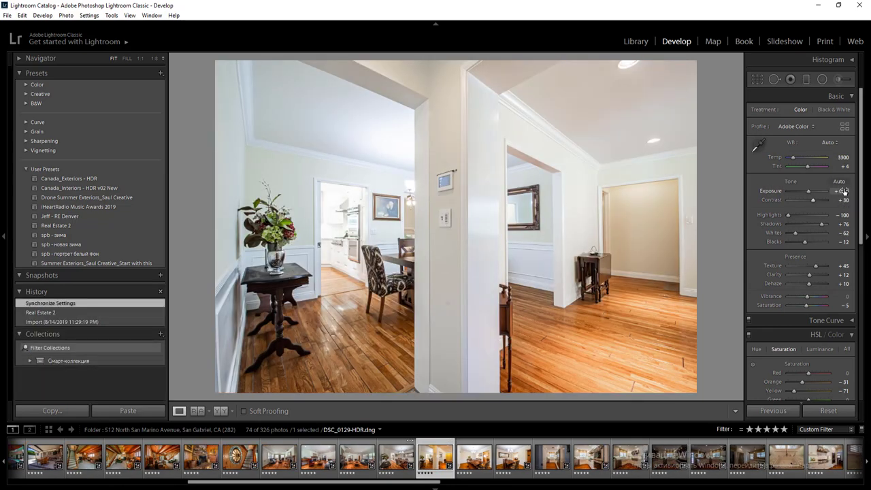
key("2")
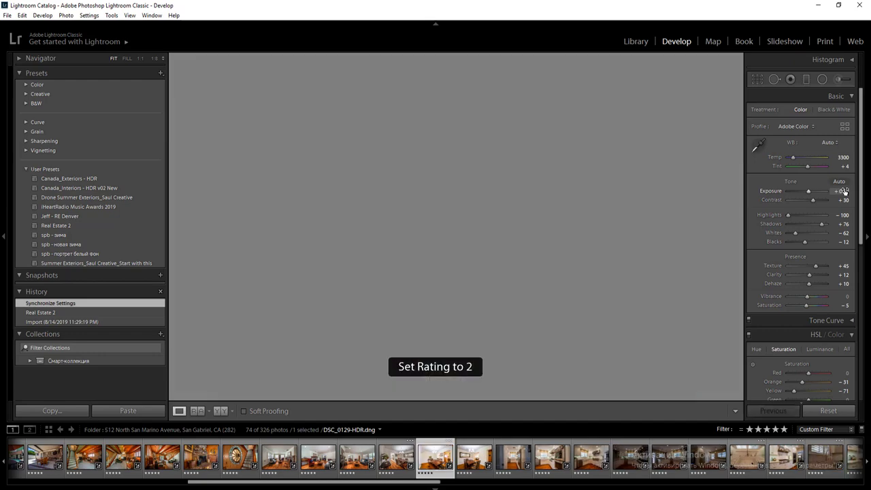
key("2")
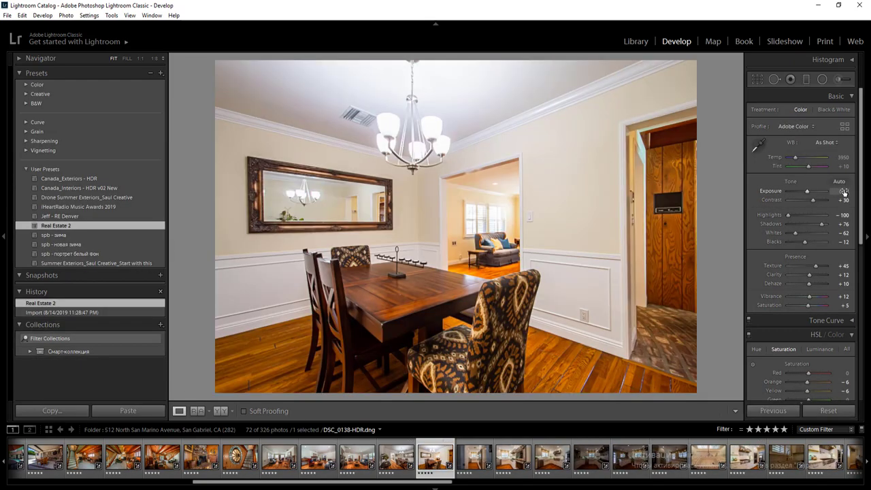
- Set the temp of DSC_0138-HDR.dng to 3750, yellow saturation to −49 and exposure to −0.60
left_click(842, 158)
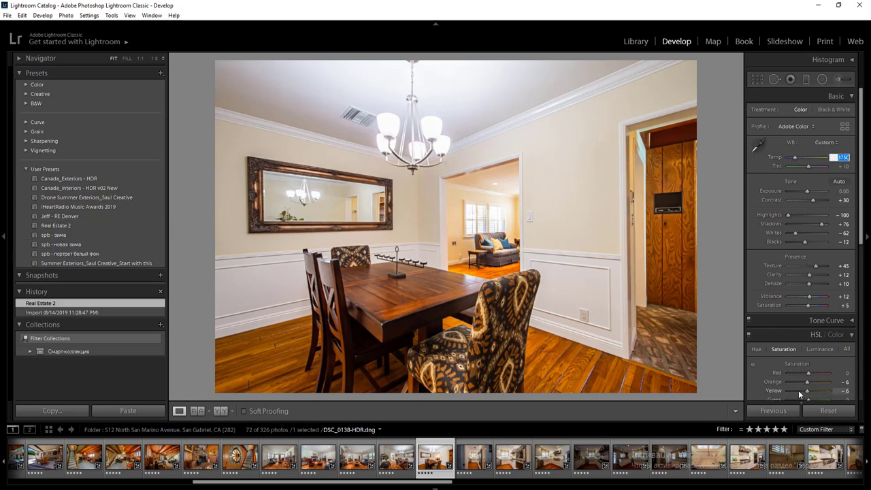
left_click(798, 390)
key("Return")
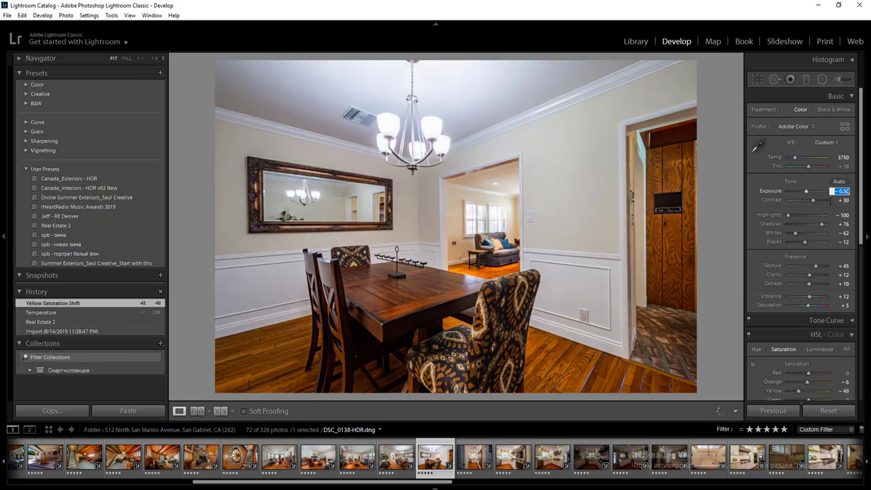
- Add radial filters over the foreground chair and floor, the wooden door and the mirror wall, and apply Auto Upright
key("shift+m")
mouse_move(409, 363)
left_mouse_down()
mouse_move(537, 443)
mouse_move(564, 477)
left_mouse_up()
left_click_drag(680, 256, 763, 416)
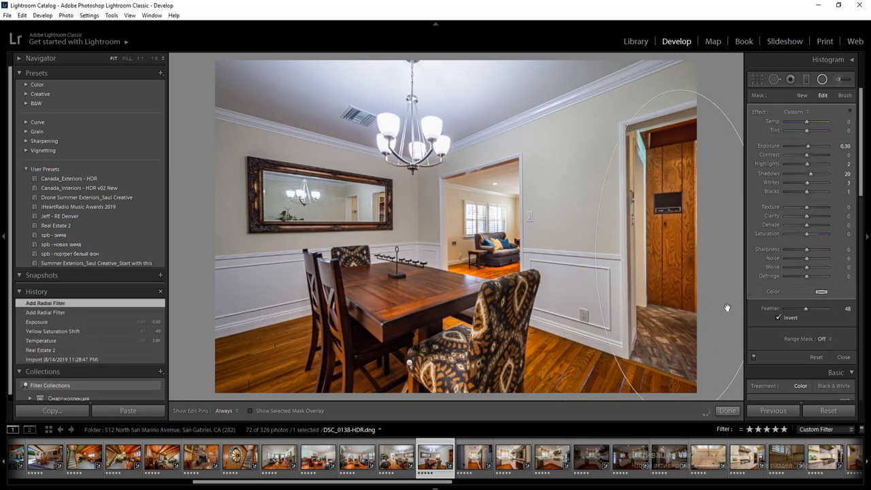
left_click_drag(223, 135, 436, 314)
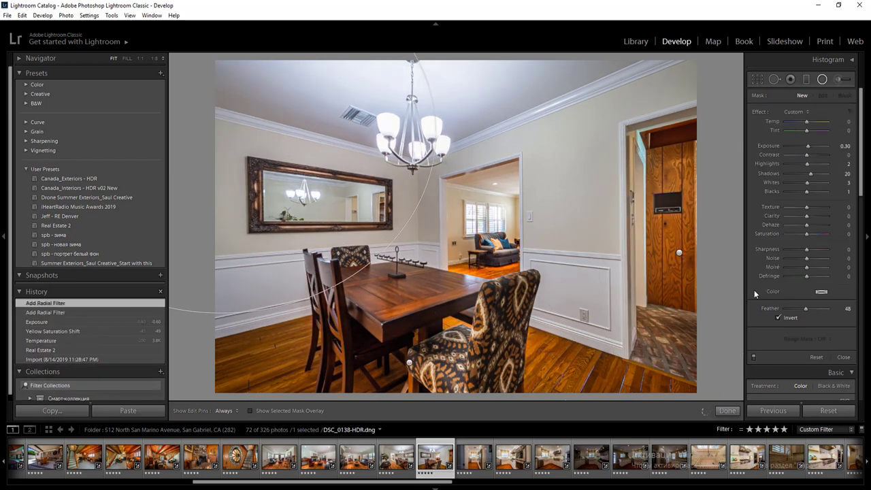
key("shift+m")
scroll(859, 216, "down", 5)
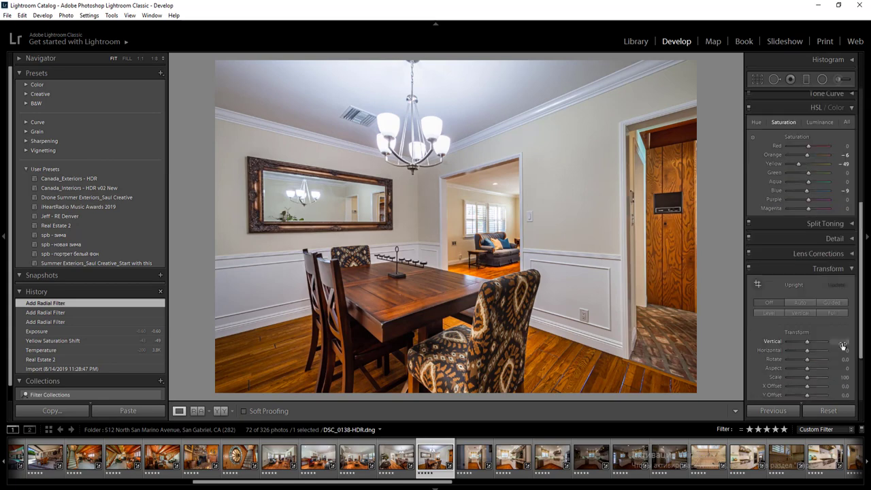
left_click(799, 302)
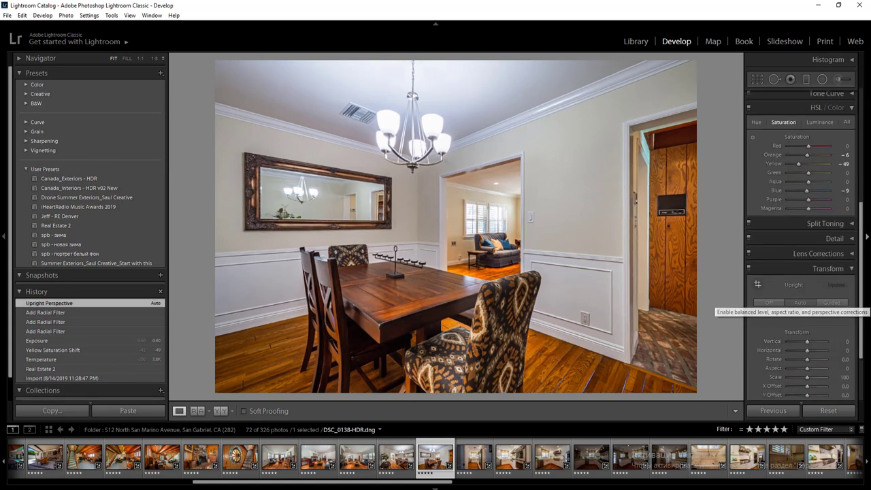
- Add a radial filter over the living-room window with reduced exposure, highlights and whites, and another over the lower-left floor
key("shift+m")
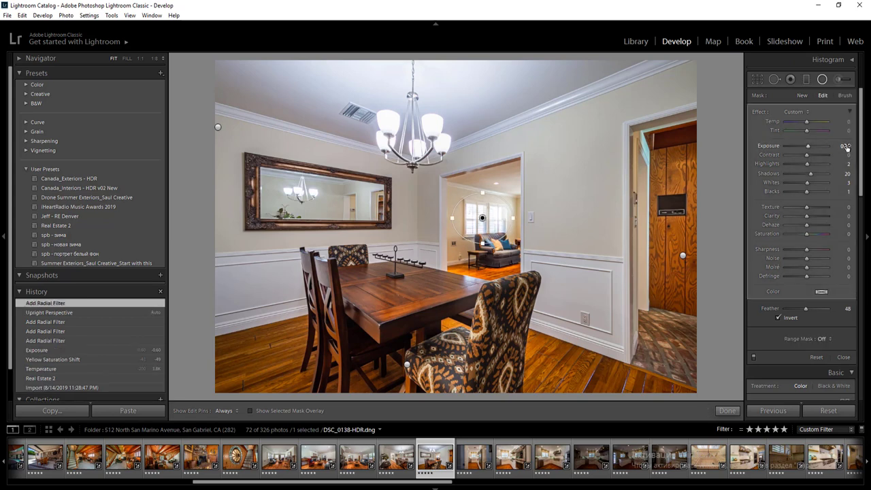
left_click_drag(806, 165, 804, 185)
key("shift+m")
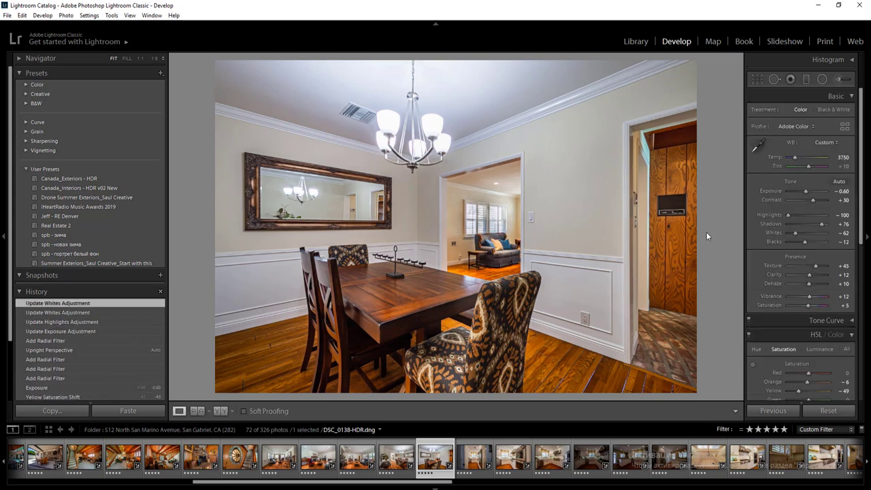
key("shift+m")
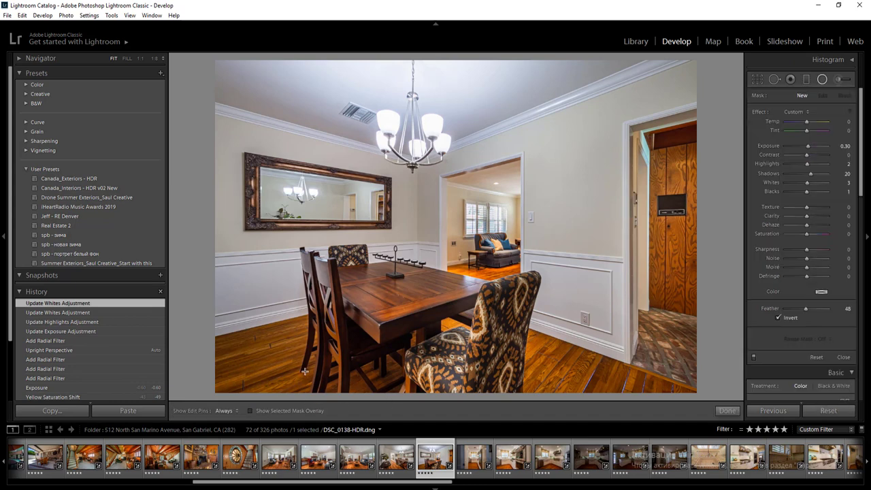
left_click_drag(360, 384, 579, 364)
key("shift+m")
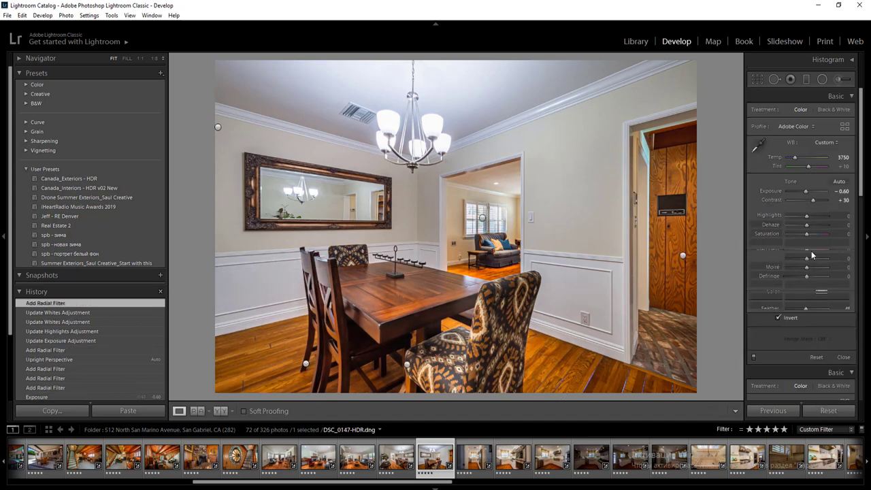
- Set the overall exposure to −0.70, adjust the orange saturation, and go to DSC_0141-HDR.dng
left_click(842, 191)
type("-0.7")
key("Return")
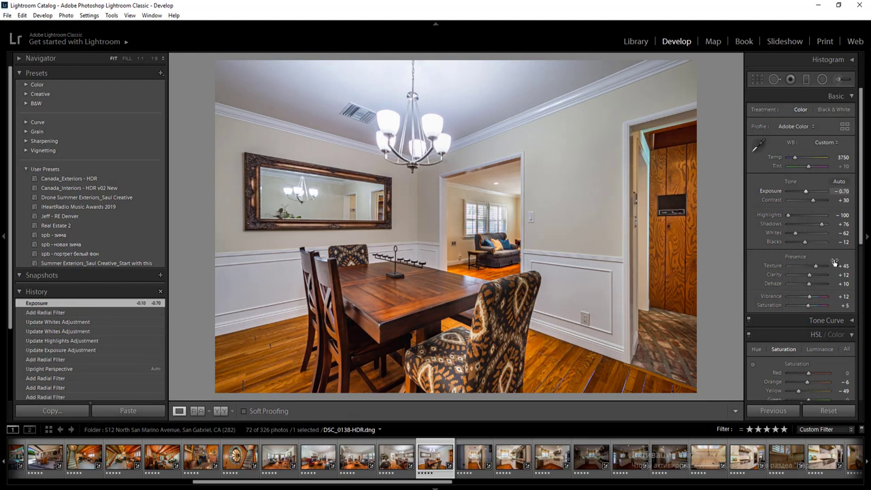
left_click(841, 381)
key("Return")
key("Right")
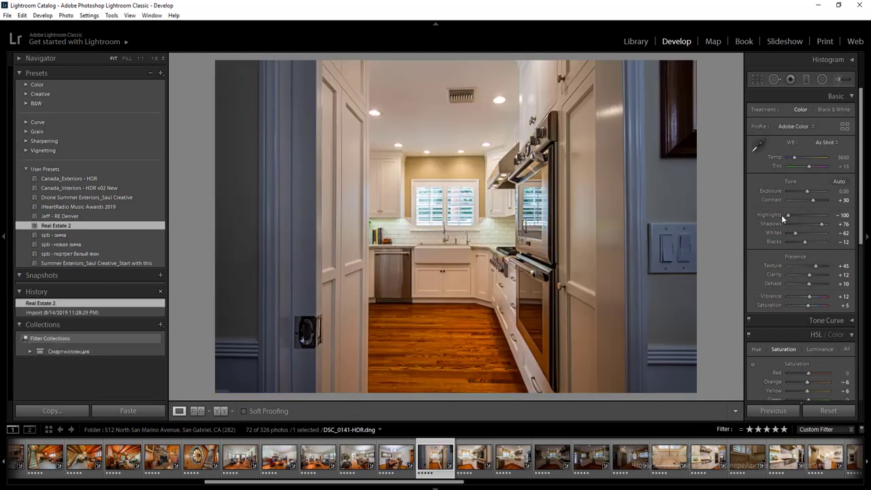
- Set the kitchen photo's exposure to +0.20, yellow saturation to −49 and orange saturation to −16
left_click(845, 201)
key("Down")
key("Down")
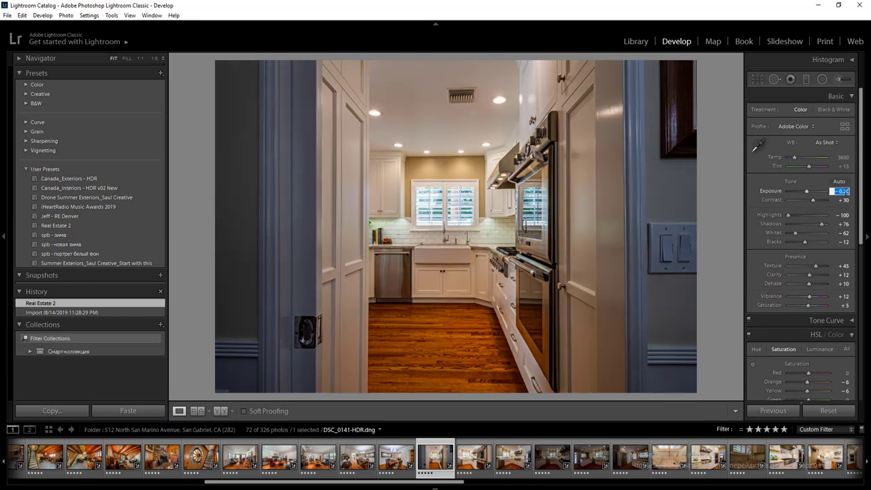
key("Return")
mouse_move(807, 390)
left_mouse_down()
mouse_move(797, 388)
mouse_move(803, 382)
left_mouse_up()
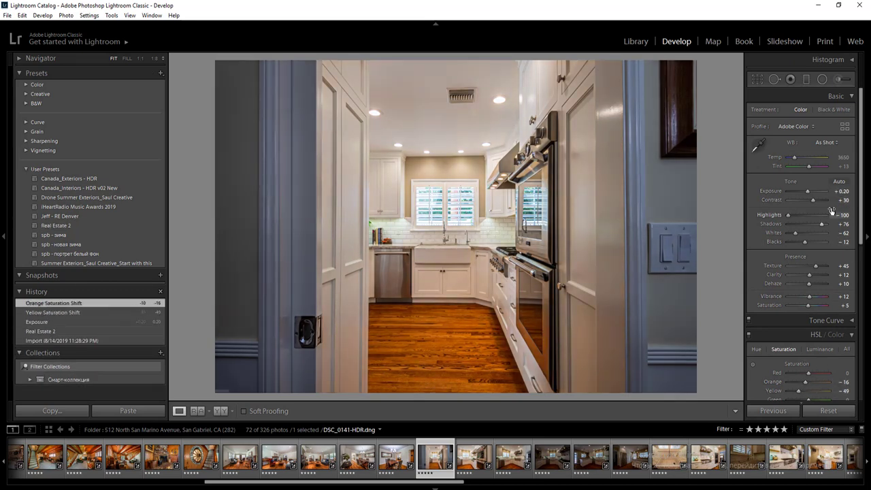
- Add radial filters over the ceiling, the left wall at temperature 15 and the right wall at temperature 20, and set orange saturation to −24
key("shift+m")
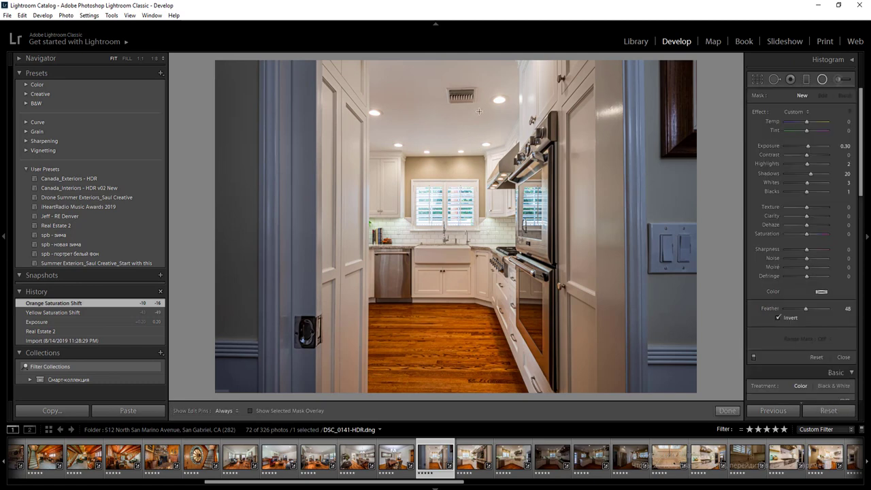
mouse_move(257, 215)
left_mouse_down()
mouse_move(294, 303)
mouse_move(356, 390)
left_mouse_up()
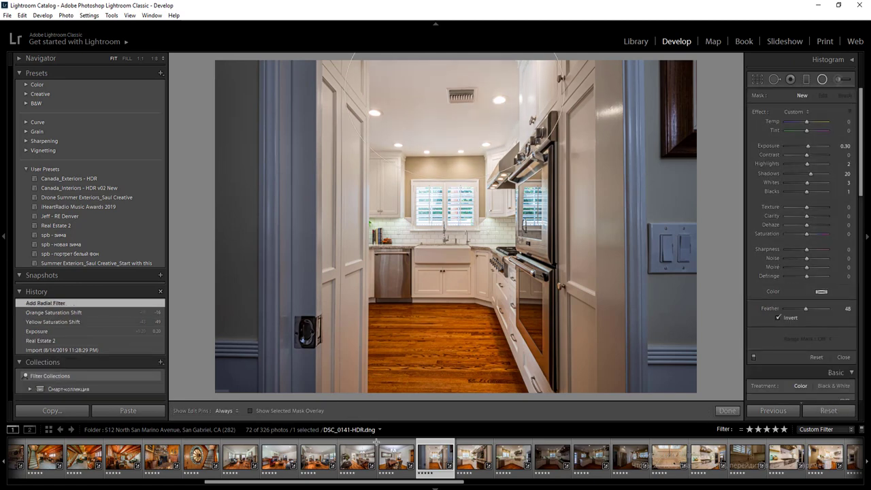
left_click(848, 121)
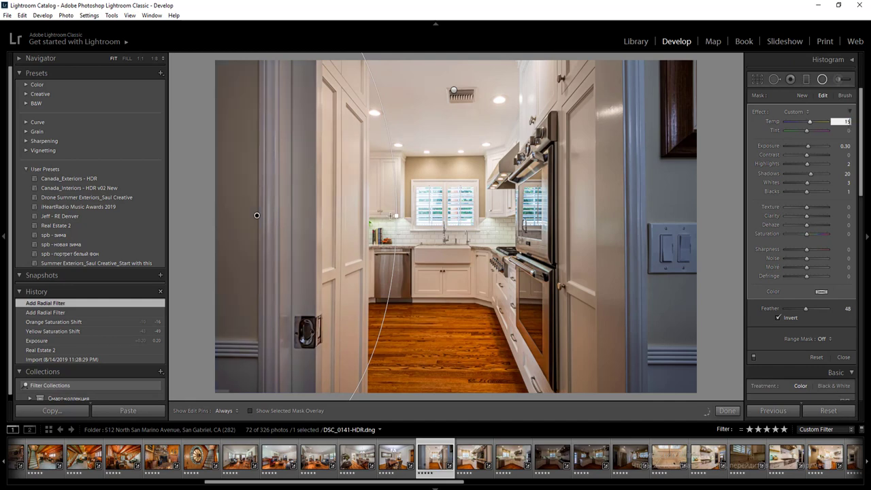
mouse_move(676, 217)
left_mouse_down()
mouse_move(737, 376)
mouse_move(767, 389)
left_mouse_up()
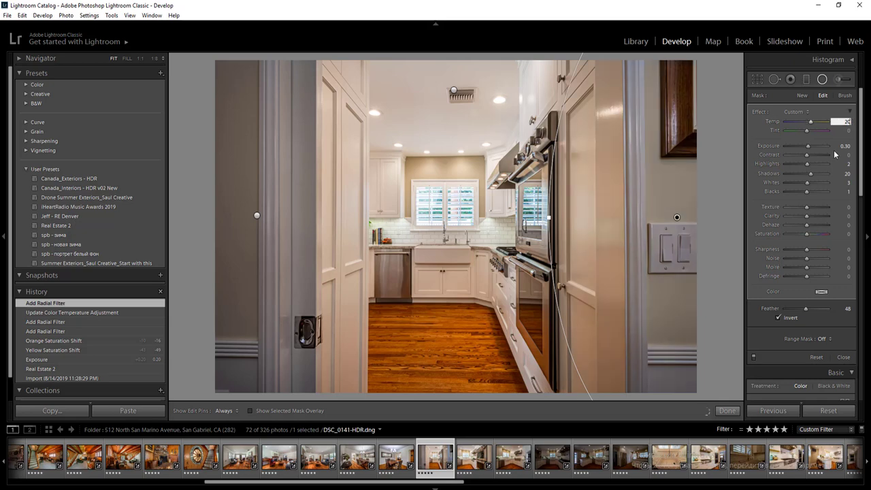
left_click(843, 357)
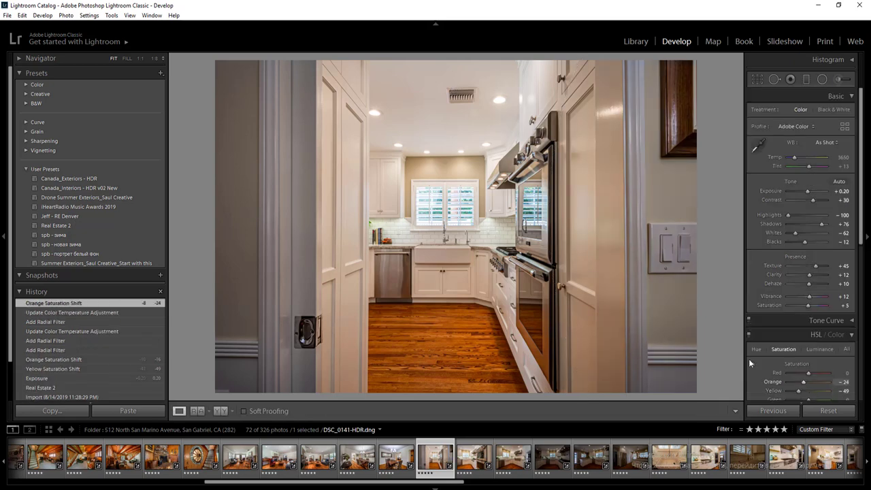
- Add a radial filter over the kitchen window with exposure −0.20, highlights −28 and whites −30
key("shift+m")
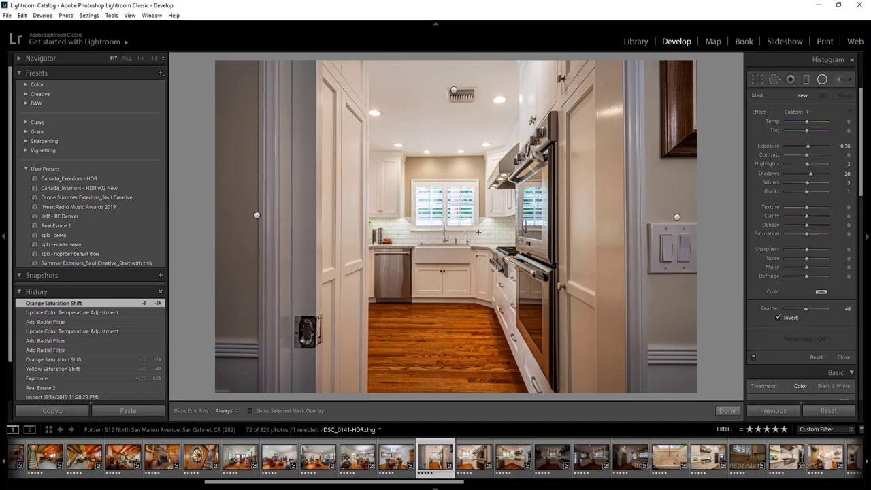
left_click_drag(478, 232, 497, 243)
left_click(844, 146)
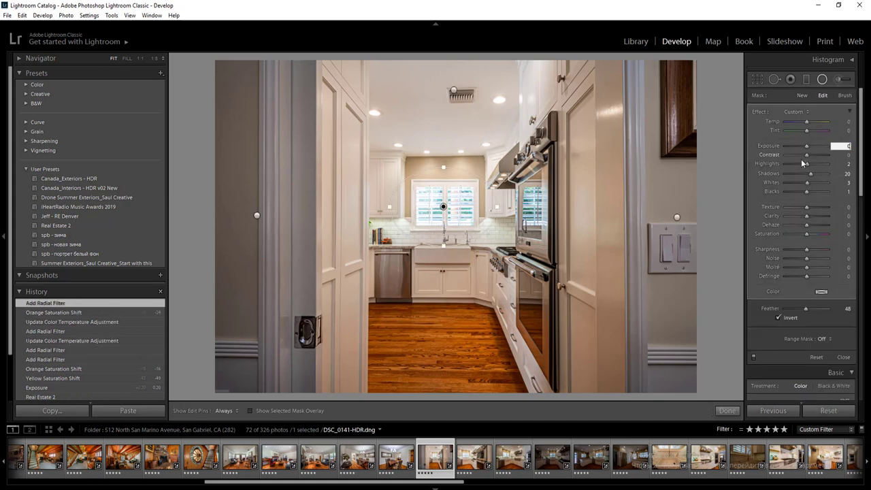
type("-0.2")
key("Return")
left_click_drag(800, 183, 800, 184)
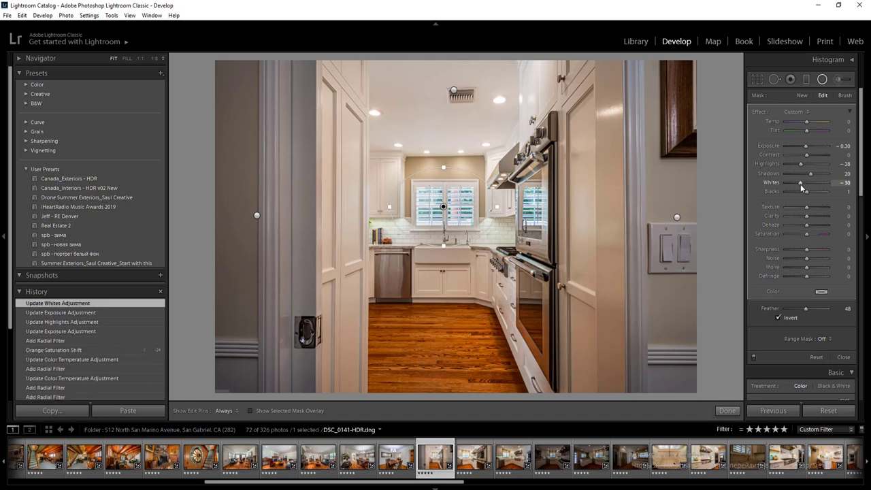
key("Return")
key("Return")
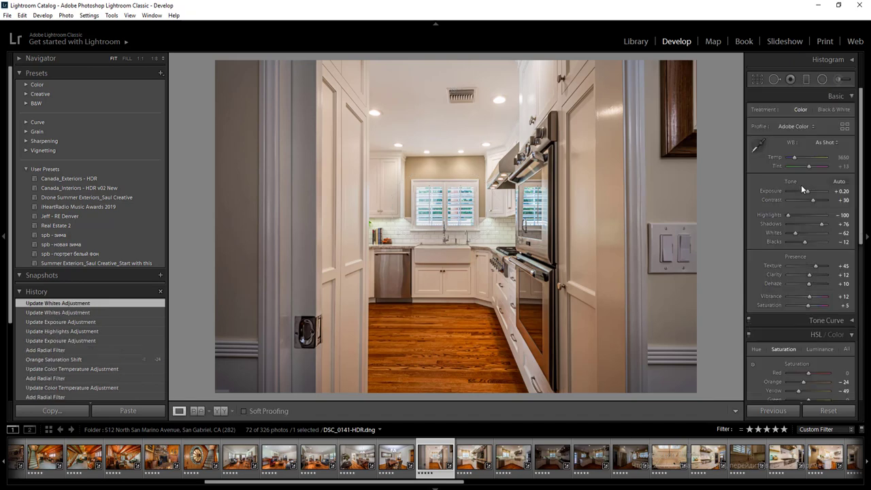
- Select DSC_0141-HDR.dng together with the ten photos that follow it and synchronize its develop settings to them
key("shift+Right")
key("shift+Right")
key("shift+Right")
key("shift+Right")
key("shift+Right")
key("shift+Right")
key("shift+Right")
key("shift+Right")
key("shift+Right")
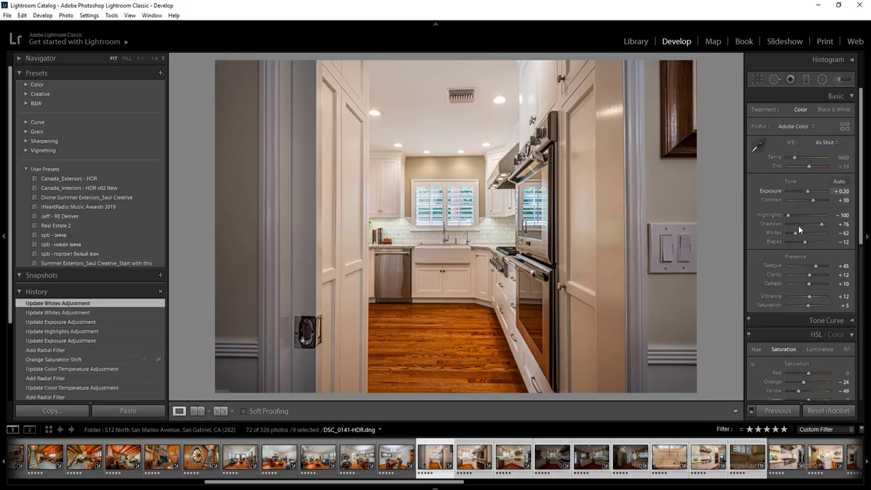
key("shift+Right")
left_click(788, 415)
key("Return")
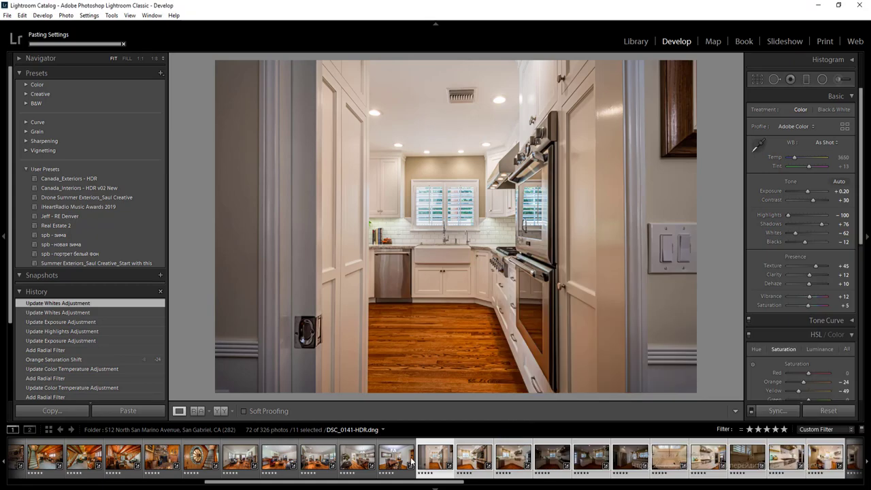
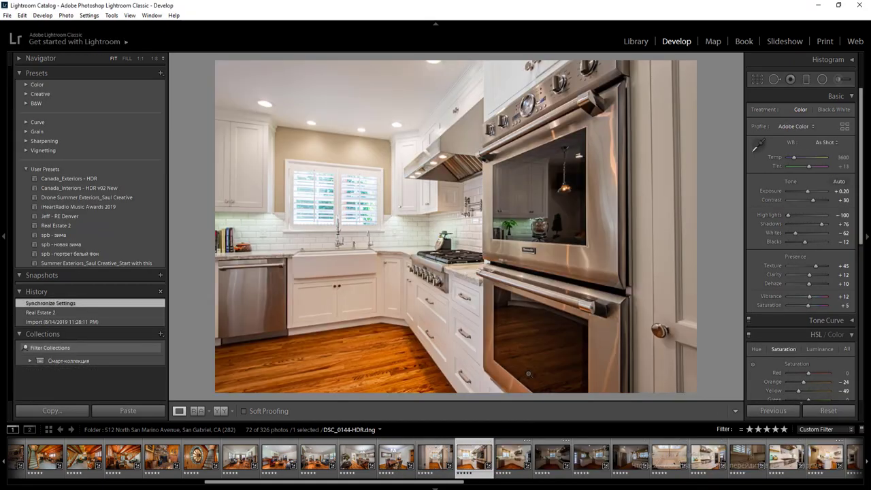
- Rate DSC_0144-HDR.dng two stars to cull it, and set the exposure of DSC_0147-HDR.dng to +0.10
key("2")
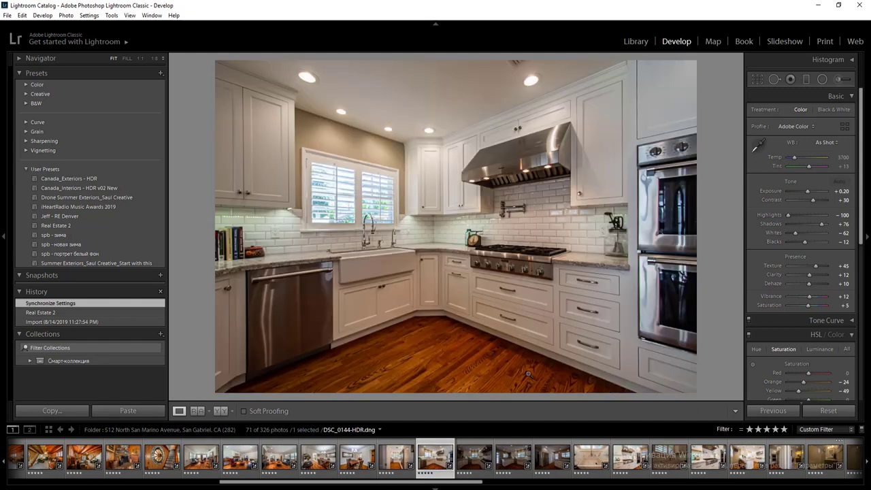
type("0")
key("Return")
left_click(847, 192)
type("0.1")
key("Return")
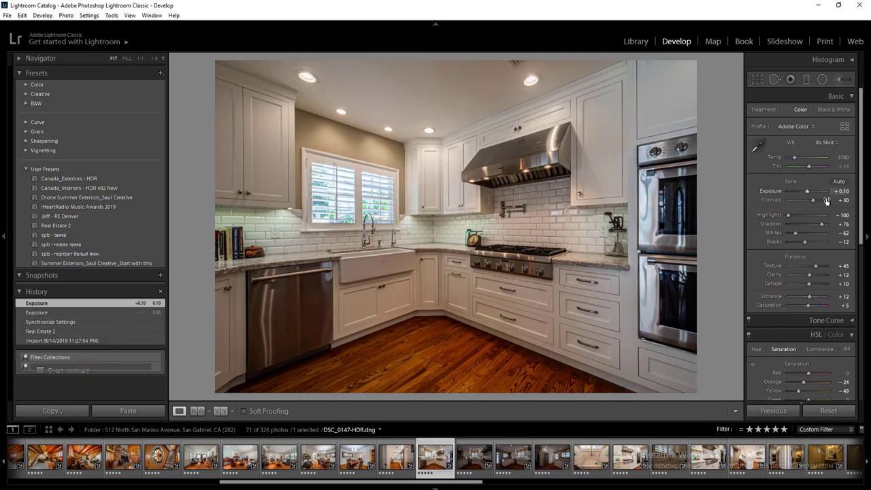
- Add brightening radial filters over the wood floor, the right-hand cabinets, the ceiling and the left-hand cabinets of DSC_0147-HDR.dng
key("shift+m")
left_click_drag(441, 350, 778, 480)
left_click_drag(594, 140, 775, 376)
key("Return")
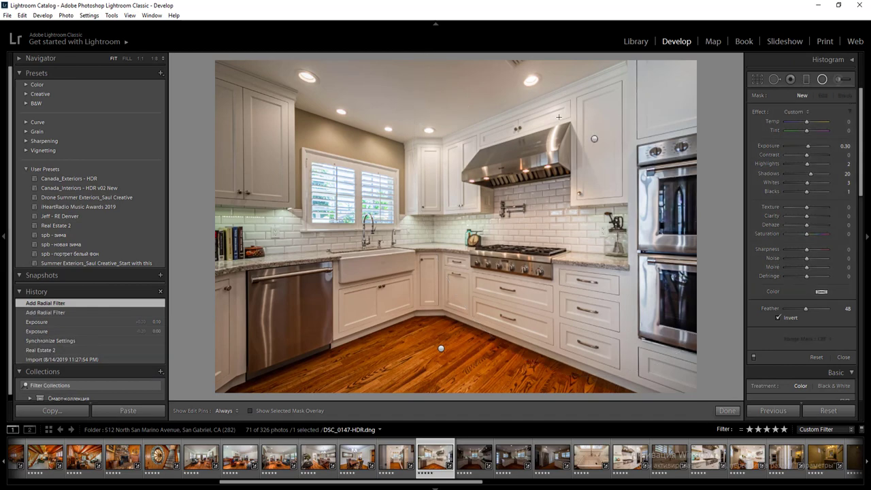
left_click_drag(417, 57, 685, 170)
key("Return")
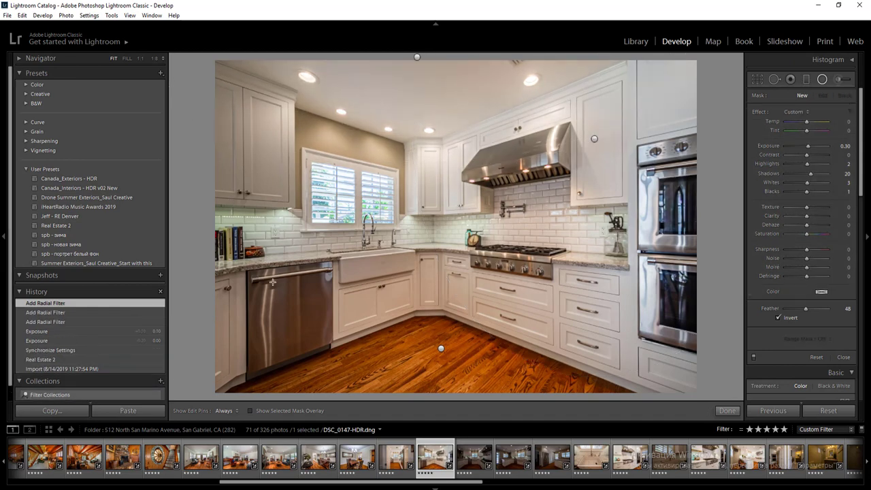
left_click_drag(231, 198, 331, 407)
key("Return")
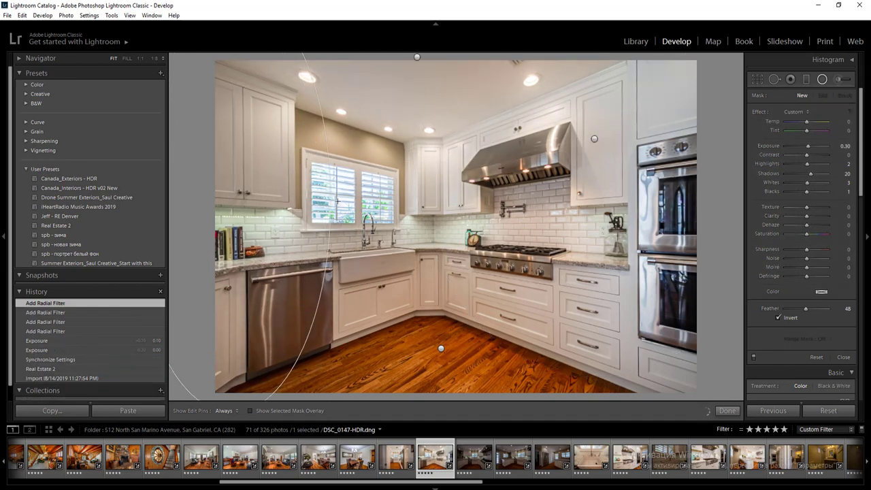
- Add a radial filter over the shuttered window with temperature 5, exposure −0.20, highlights −37 and whites −28
left_click_drag(338, 200, 334, 200)
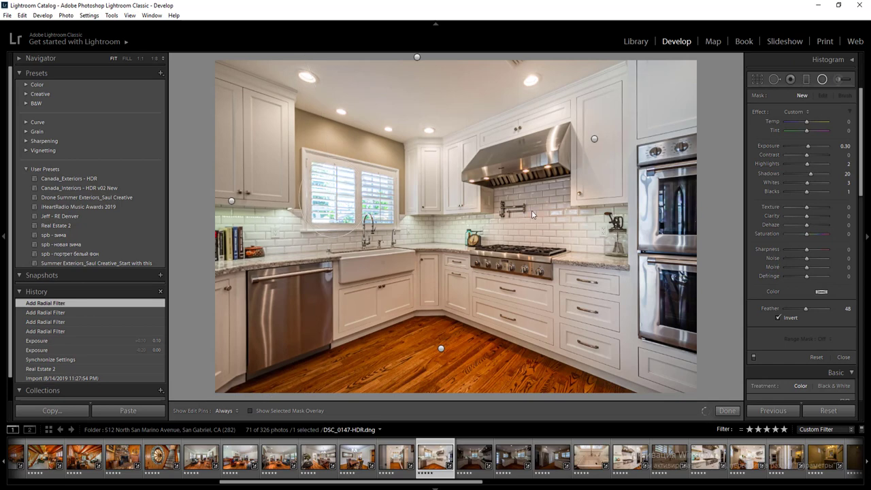
left_click(848, 146)
type("-0.30")
left_click(798, 165)
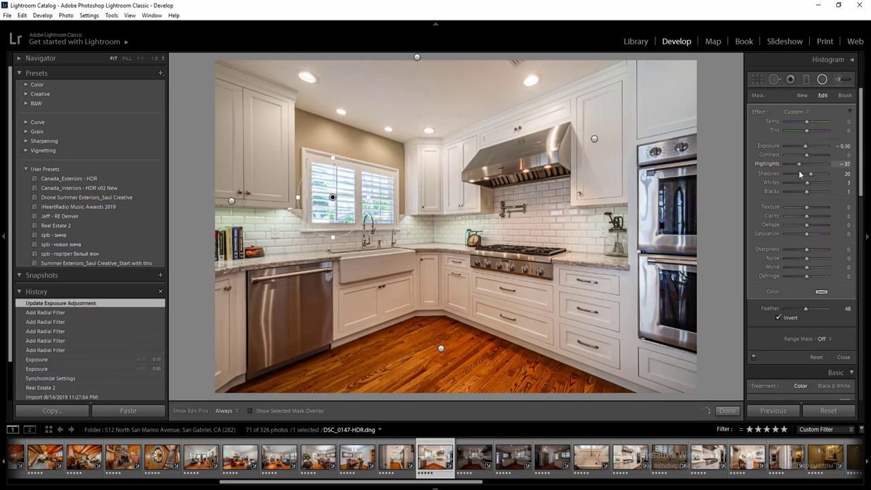
left_click(801, 183)
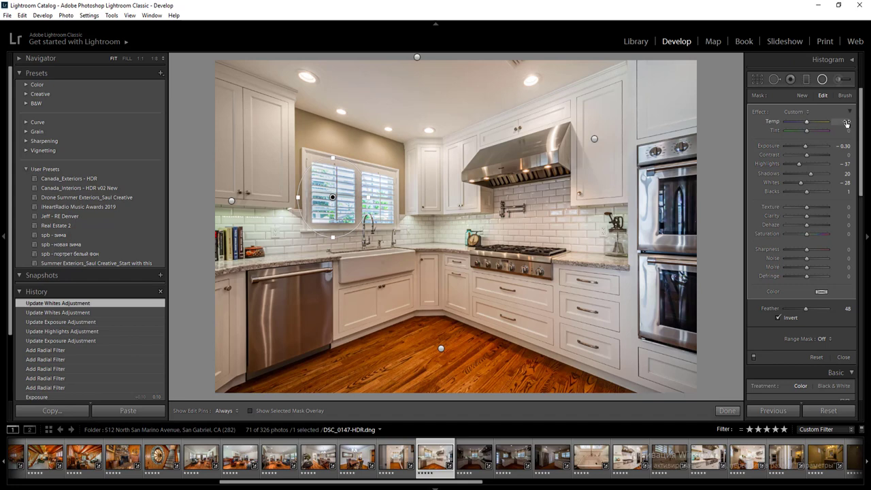
left_click(845, 146)
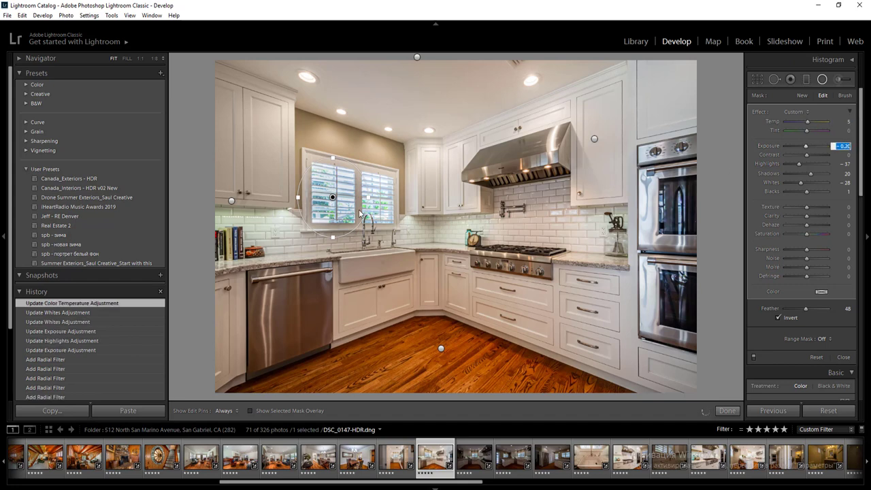
key("Return")
- Widen the window's radial filter and center it so that it covers both shutters
left_click_drag(408, 203, 407, 203)
left_click_drag(334, 197, 348, 191)
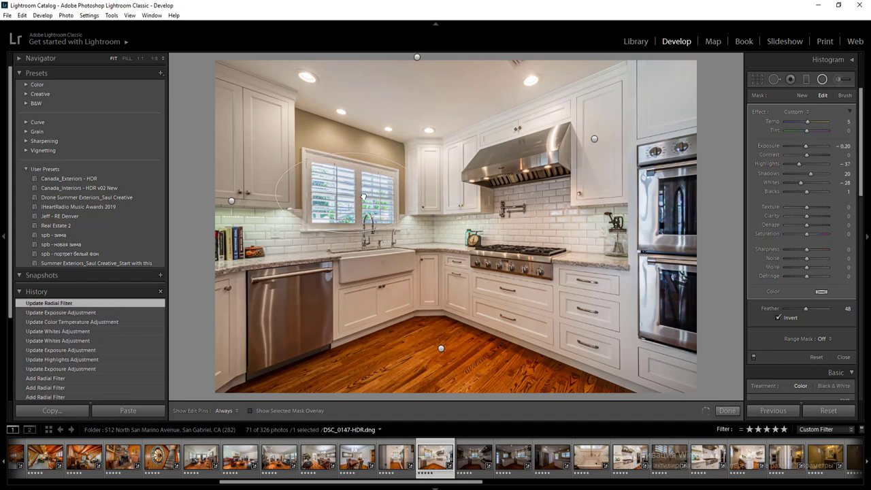
left_click_drag(428, 197, 434, 201)
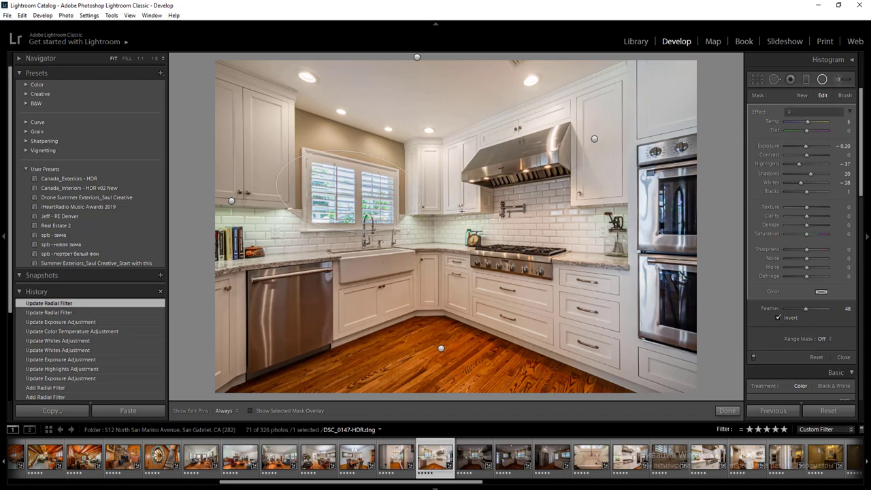
key("Return")
- Apply Auto tone to DSC_0148.NEF, and set its whites to −31, temperature to 3750 and exposure to +1.09
key("Right")
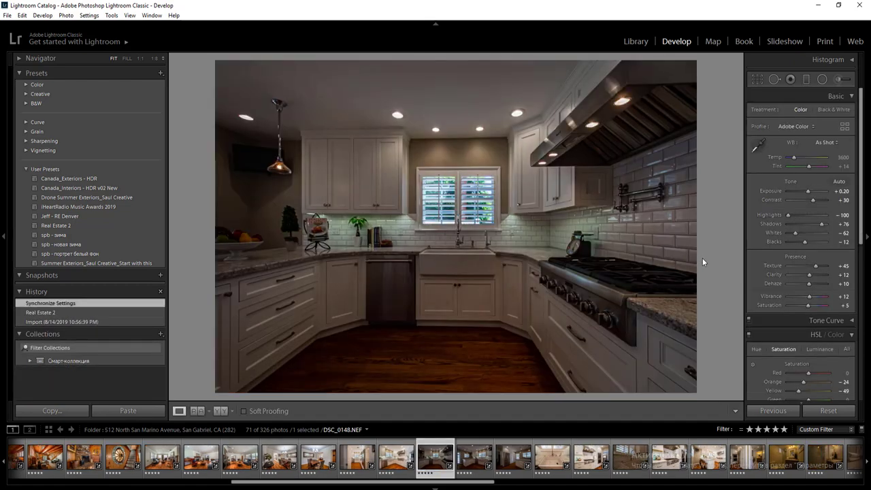
left_click(839, 182)
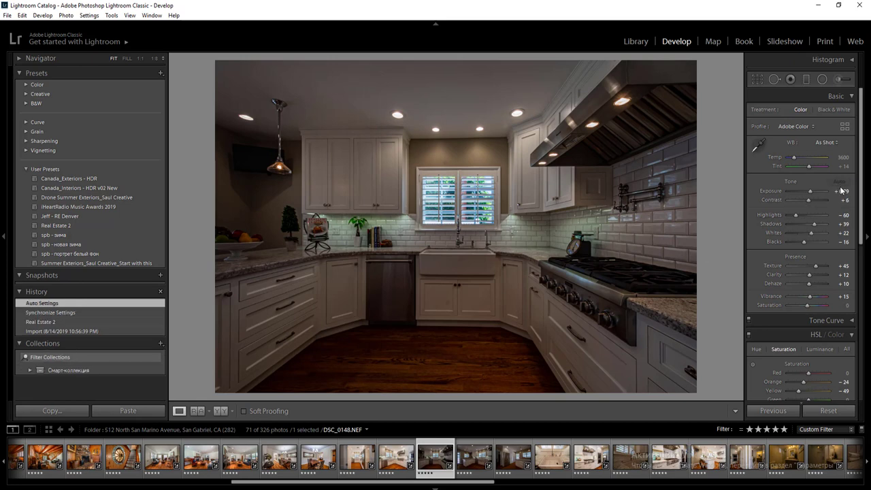
left_click(840, 191)
left_click_drag(812, 233, 802, 234)
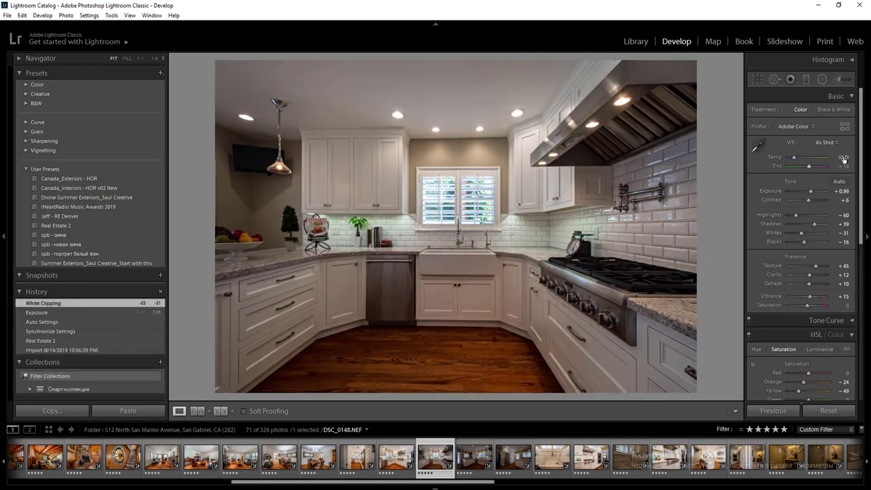
type("3750")
key("Return")
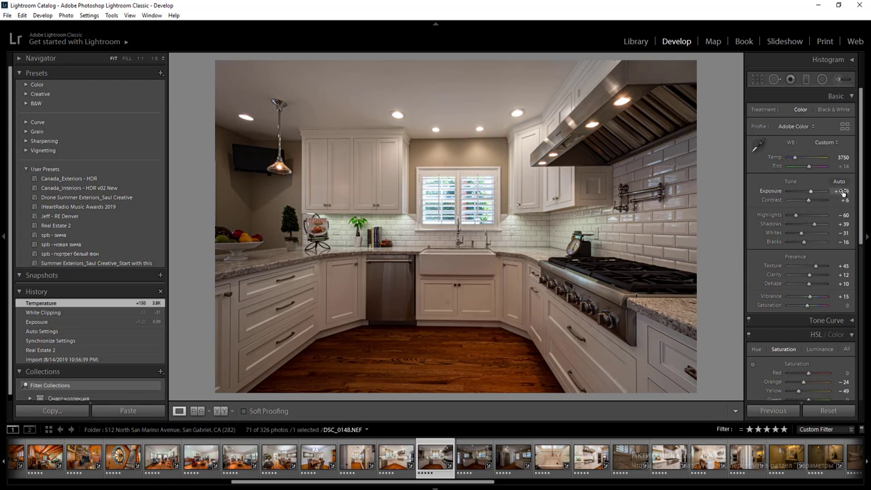
key("Up")
key("Return")
- Add radial filters over the ceiling, the stove wall and the left wall at exposure 0.70, and the wood floor
key("shift+m")
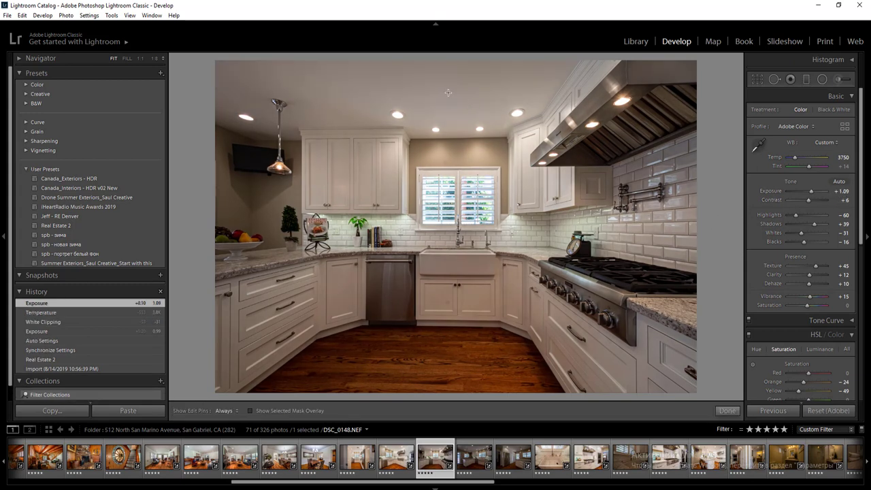
left_click_drag(416, 91, 806, 444)
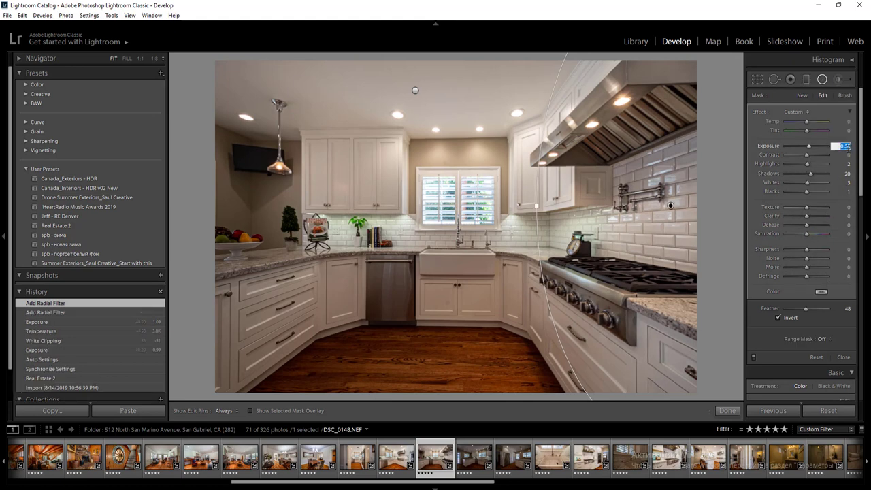
key("Up")
left_click_drag(275, 218, 424, 422)
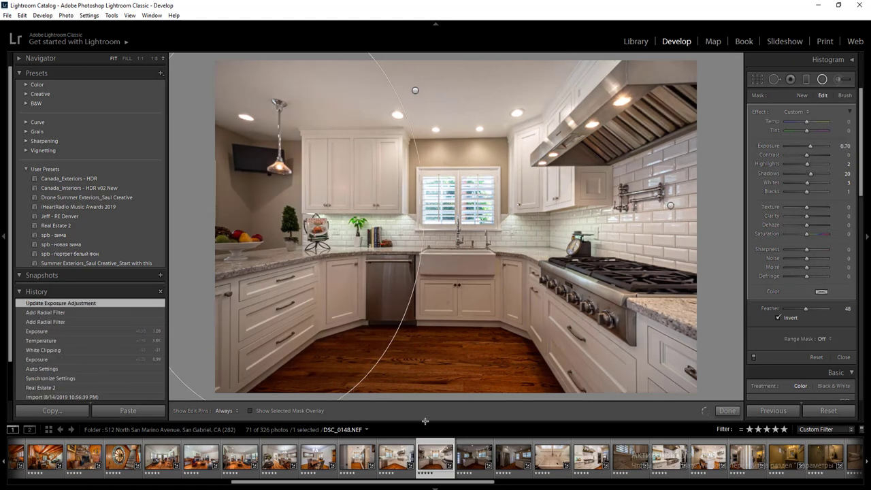
key("Up")
key("Up")
key("Up")
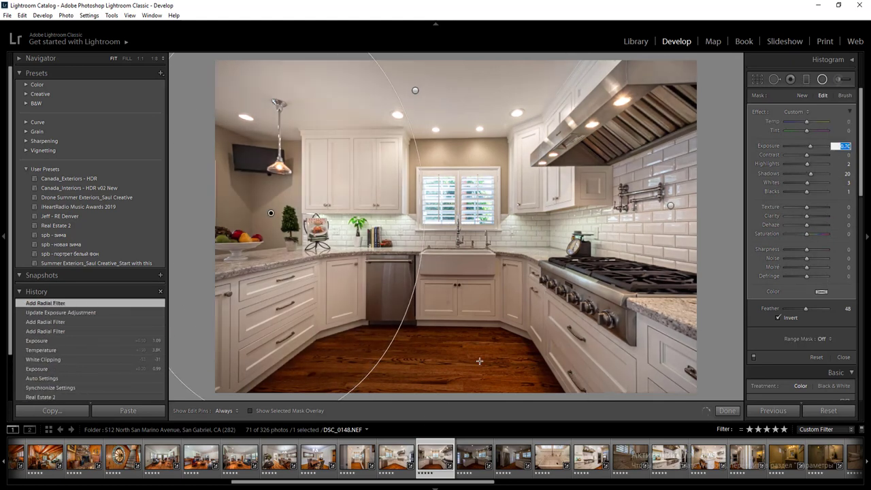
left_click_drag(465, 359, 686, 353)
key("shift+m")
- Rate the next dark kitchen photo two stars, and set DSC_0154.NEF to exposure +1.40 with lower orange saturation
key("Right")
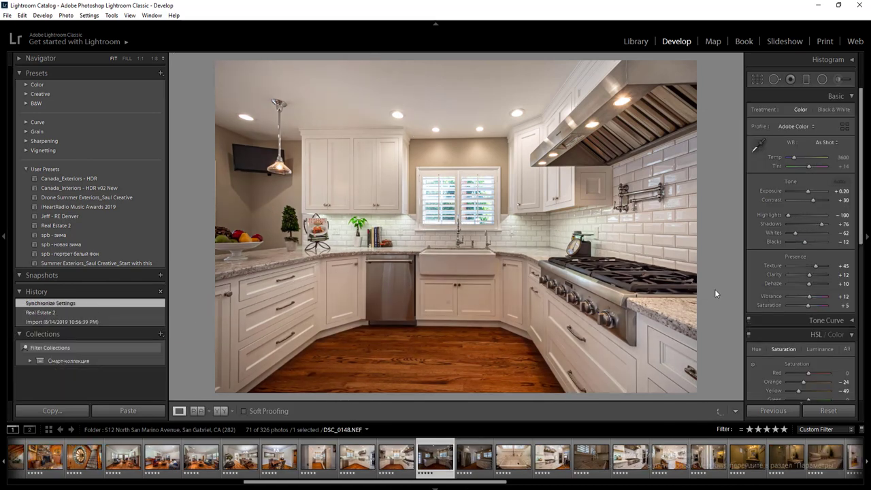
key("2")
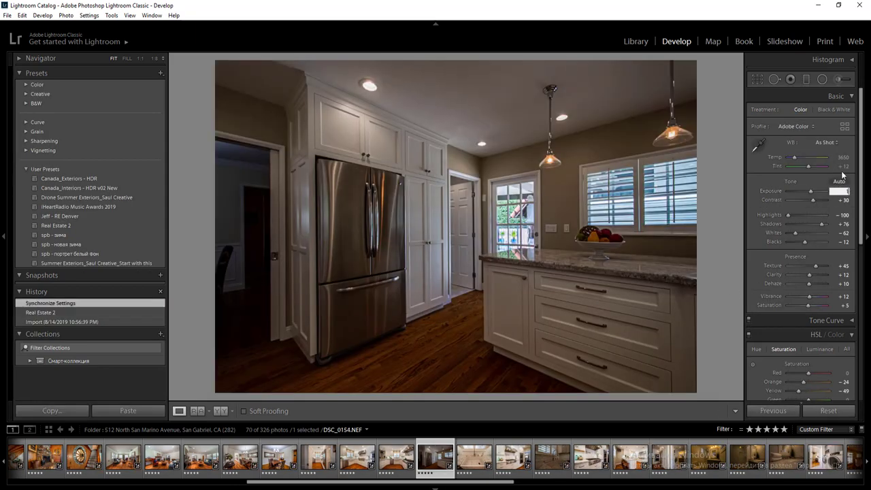
key("Return")
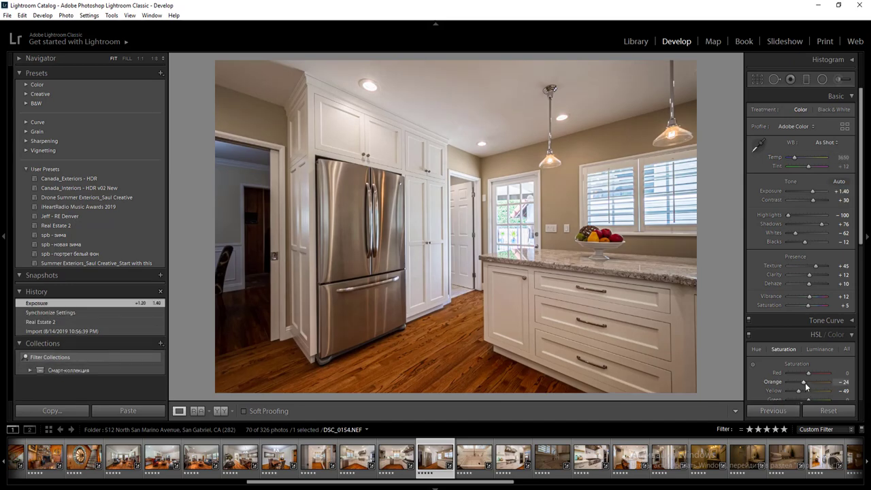
left_click_drag(805, 382, 803, 382)
- Add radial filters over the dark doorway at exposure 0.70, the ceiling, and the island drawers
key("shift+m")
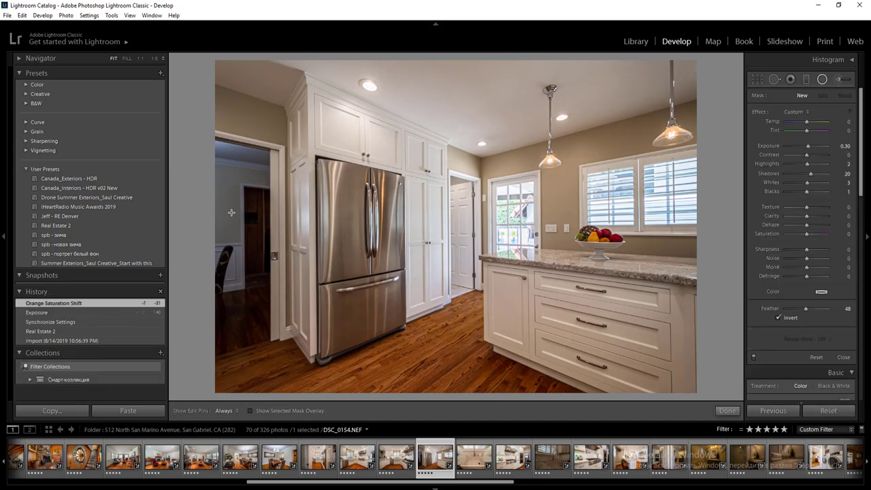
left_click_drag(232, 212, 354, 212)
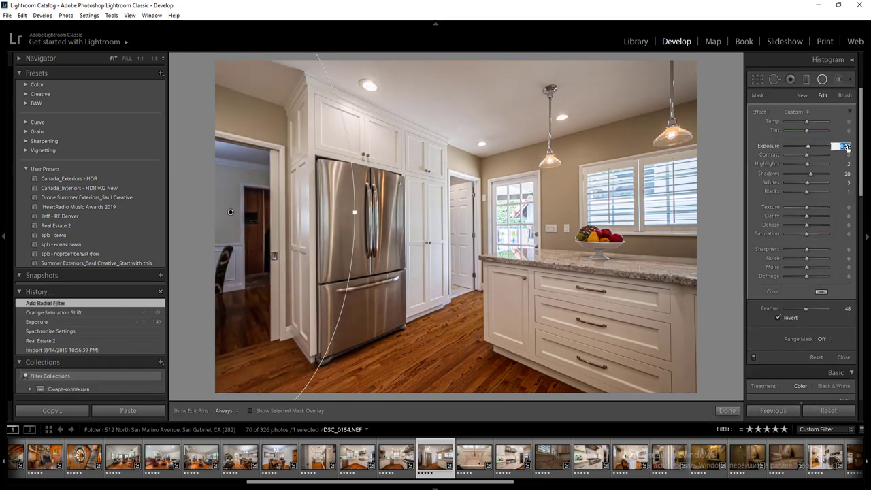
type("0.7")
key("Return")
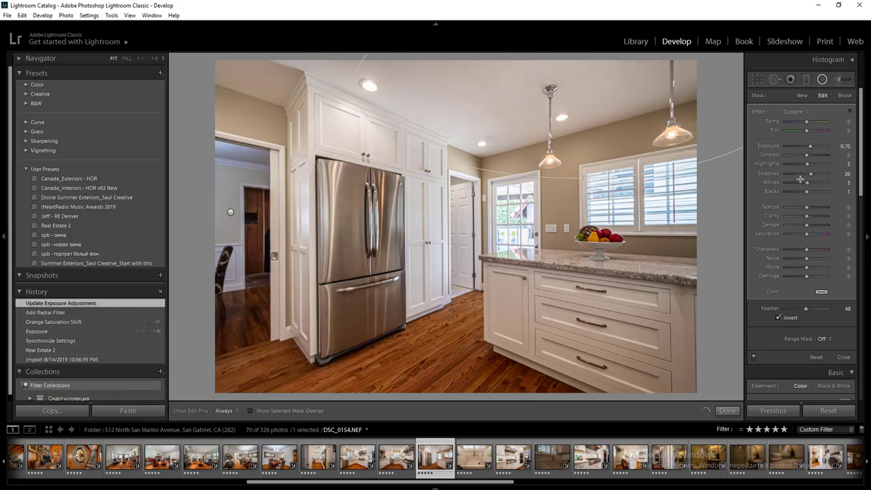
key("Return")
left_click_drag(600, 355, 833, 454)
key("Return")
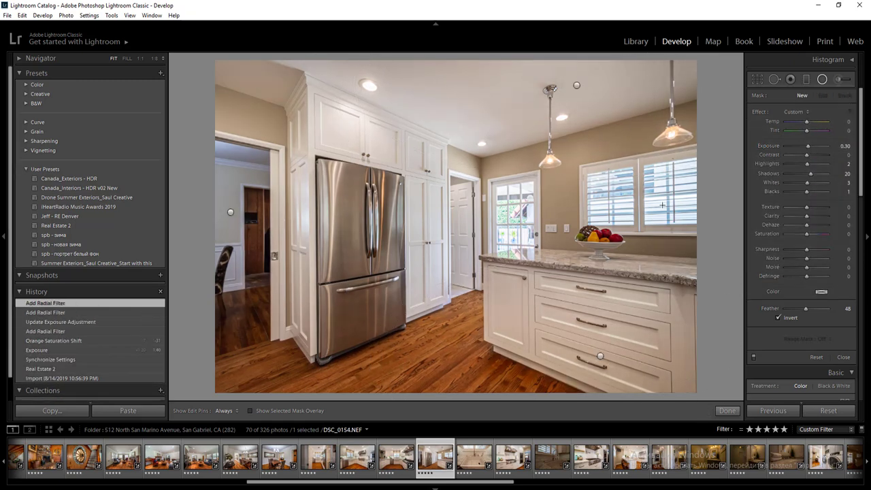
- Add a radial filter over the shuttered window with temperature 10, whites −24 and exposure −0.10
left_click_drag(648, 196, 744, 266)
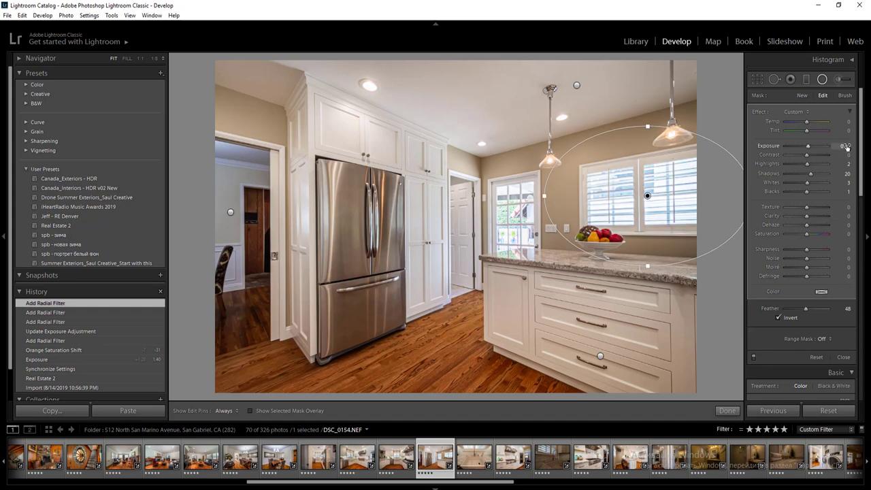
type("-0.3")
key("Return")
left_click(845, 121)
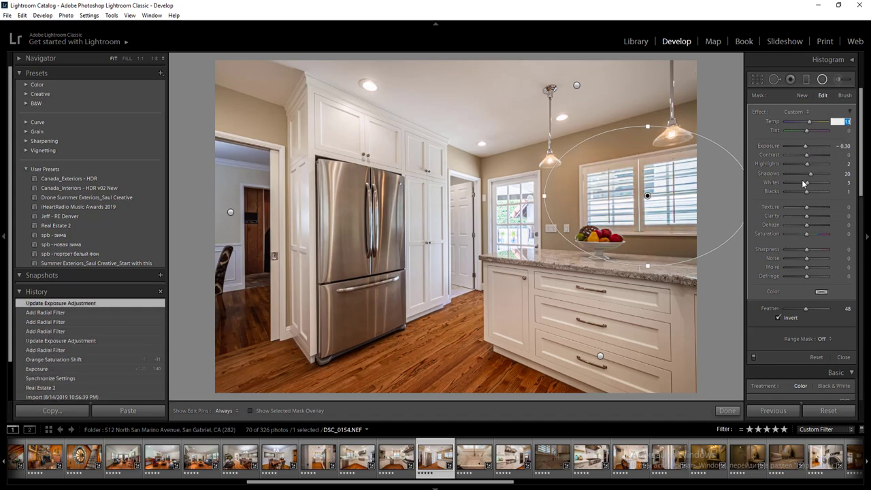
left_click_drag(803, 184, 799, 184)
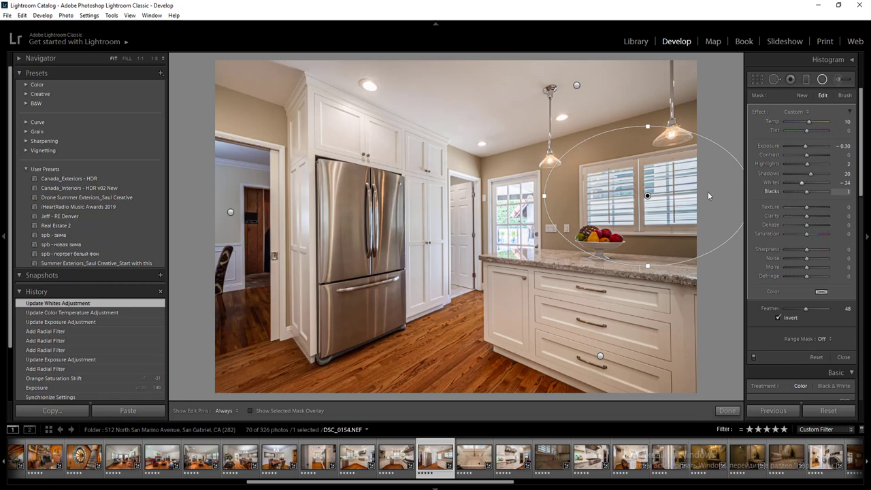
- Duplicate the window's radial filter, fit the copy around the glass door, set its exposure to −0.40 and lower its highlights
right_click(648, 194)
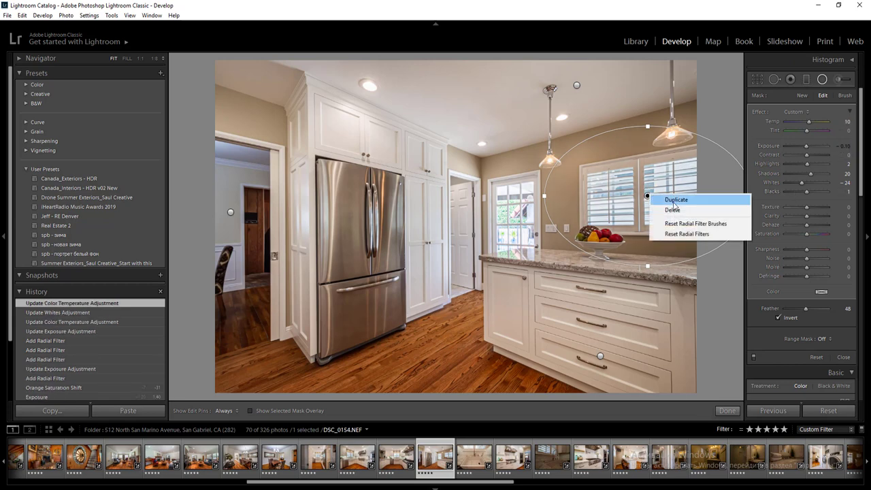
left_click(674, 202)
left_click_drag(647, 195, 539, 211)
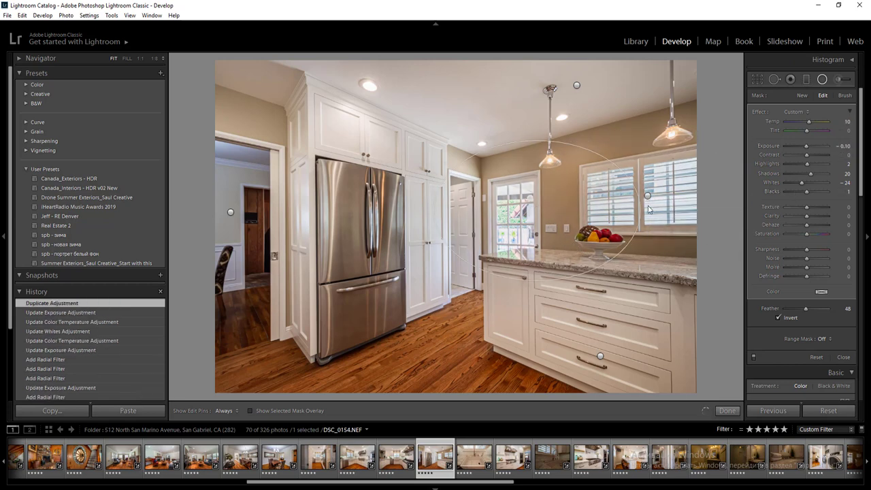
left_click_drag(640, 211, 512, 217)
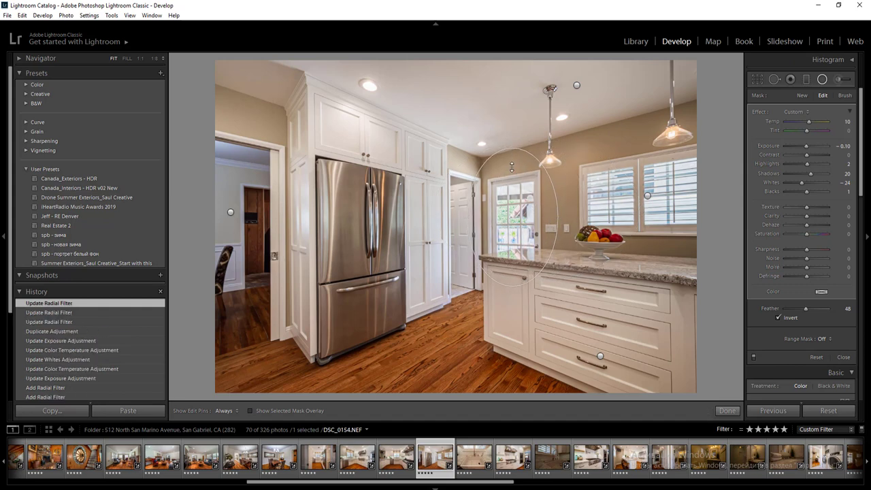
left_click_drag(511, 166, 511, 171)
left_click_drag(558, 219, 544, 219)
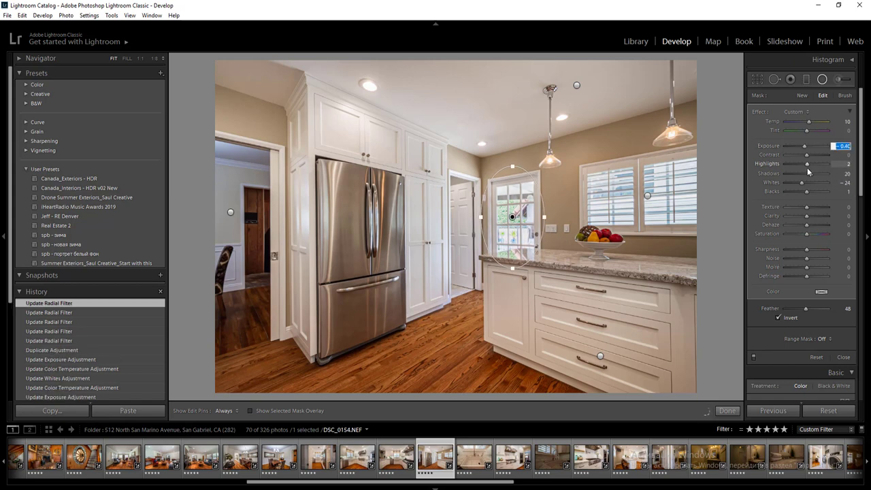
left_click_drag(807, 169, 803, 166)
key("Return")
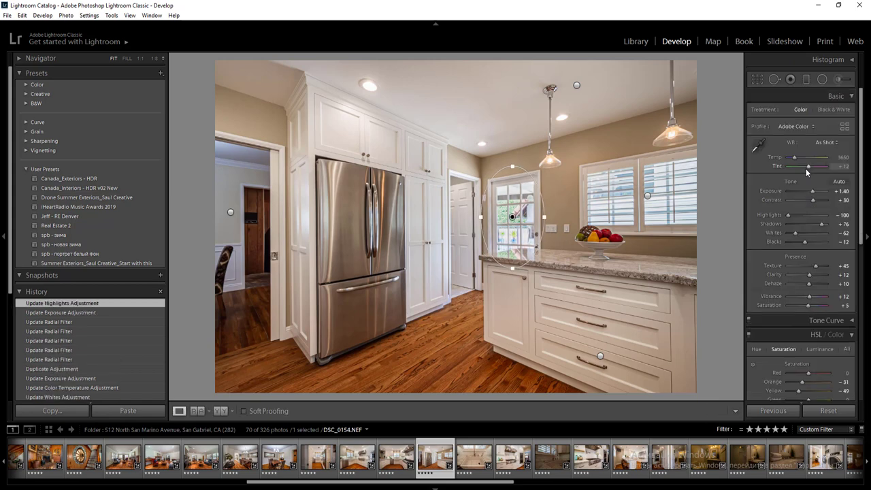
- Set the sink photo DSC_0159-HDR.dng to orange saturation −42, exposure +0.40 and temperature 3850, and inspect it close up
key("Right")
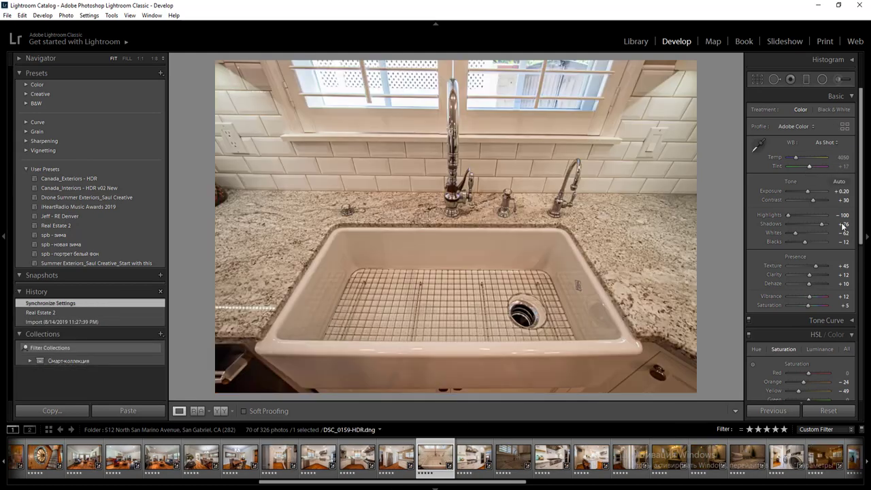
left_click_drag(802, 381, 799, 382)
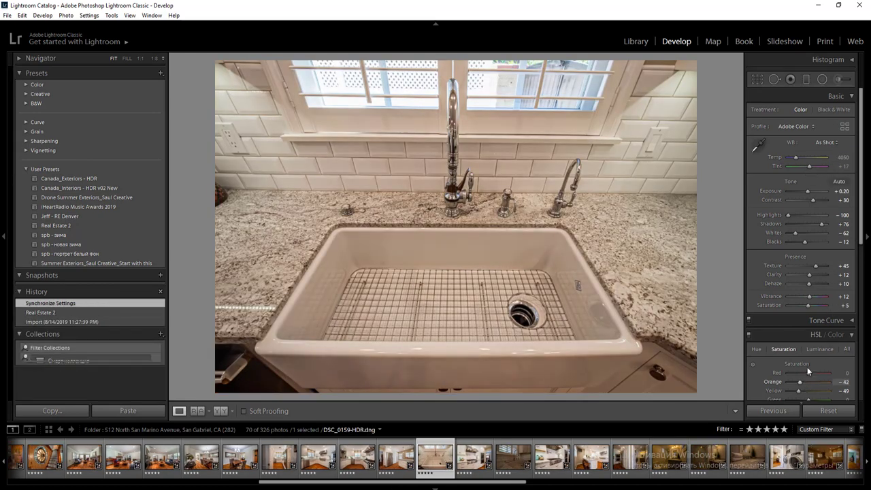
key("Return")
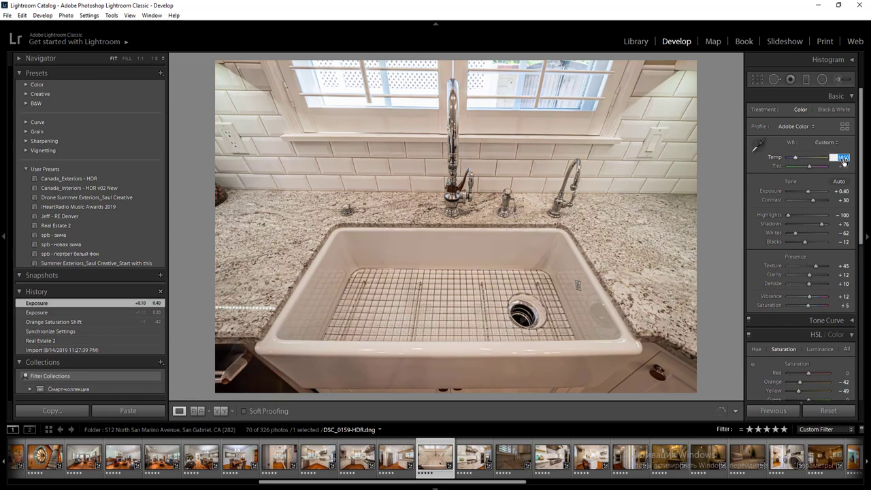
key("Return")
key("Right")
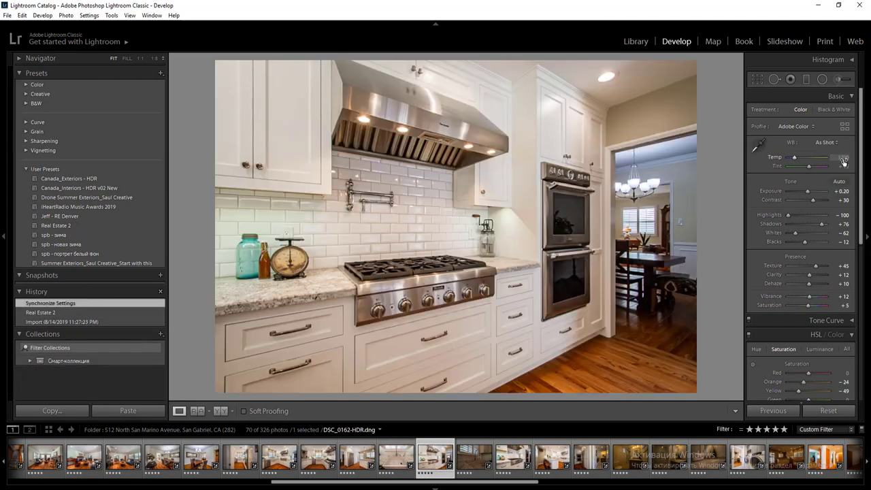
key("ctrl+Left")
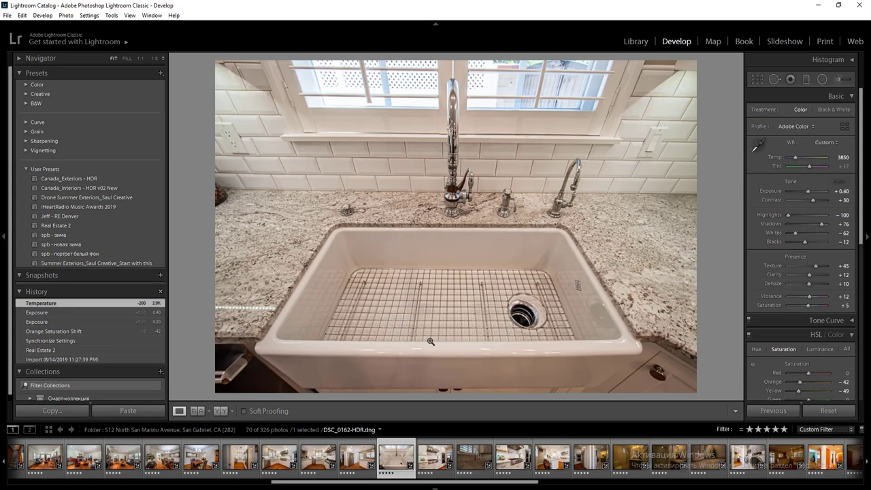
left_click(497, 300)
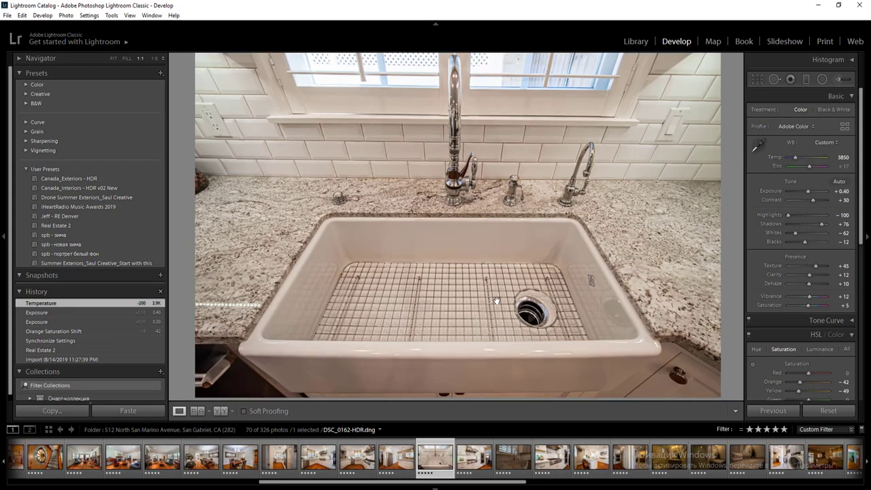
left_click(513, 295)
- Set the exposure of the stove photo DSC_0162-HDR.dng to −0.10
key("ctrl+Right")
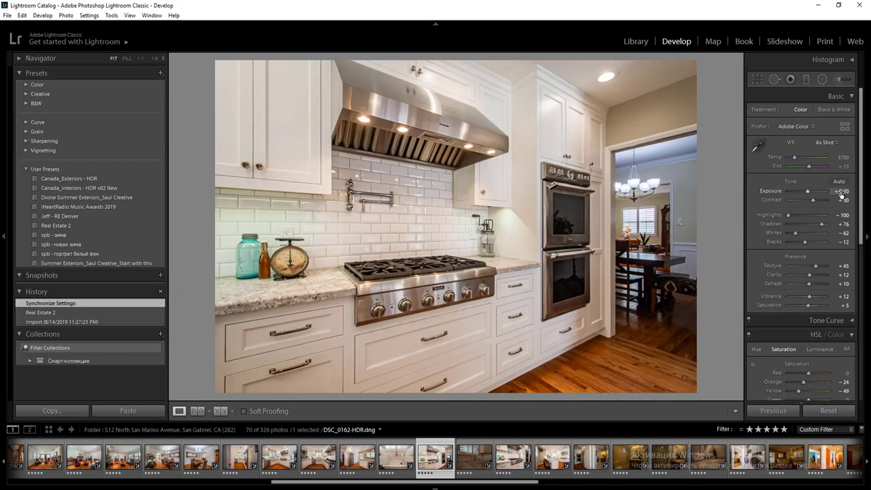
key("Down")
key("Down")
key("Down")
key("Return")
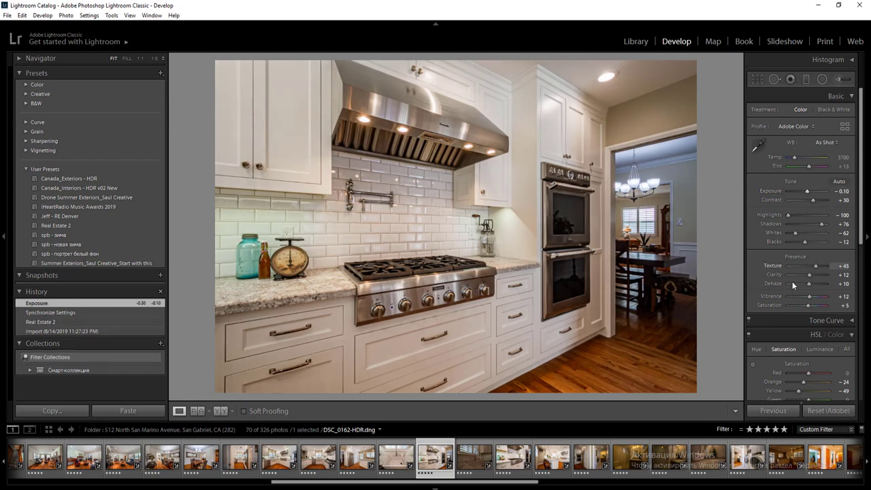
- Add a radial filter over the doorway to the dining room with exposure 0.50
key("shift+m")
left_click_drag(643, 216, 819, 394)
left_click(843, 147)
type("0.5")
key("Return")
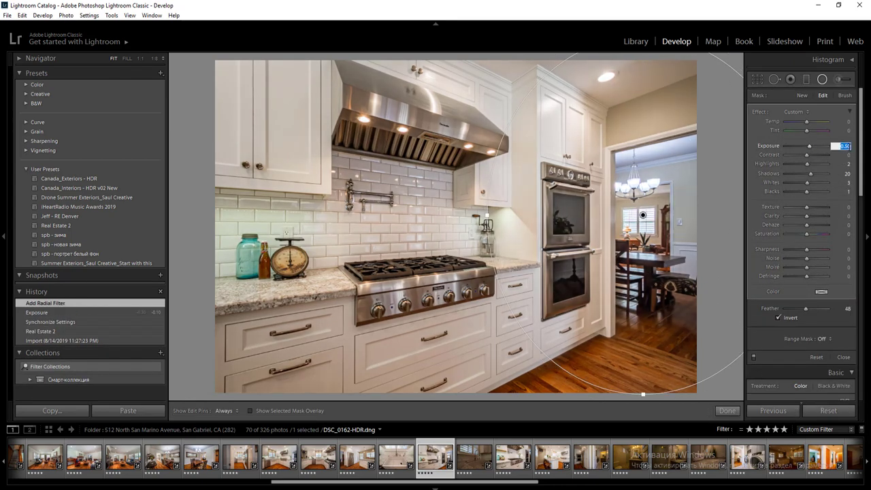
left_click(726, 410)
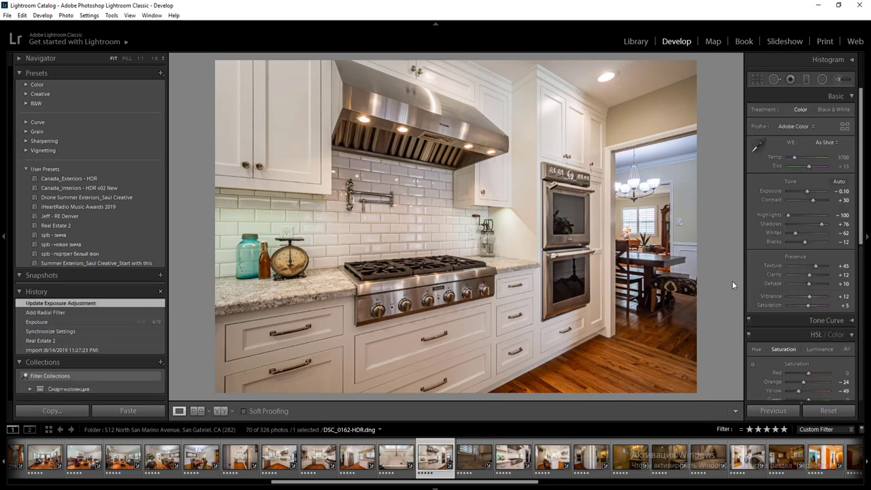
- Rate DSC_0163.NEF and DSC_0168-HDR.dng two stars
key("Right")
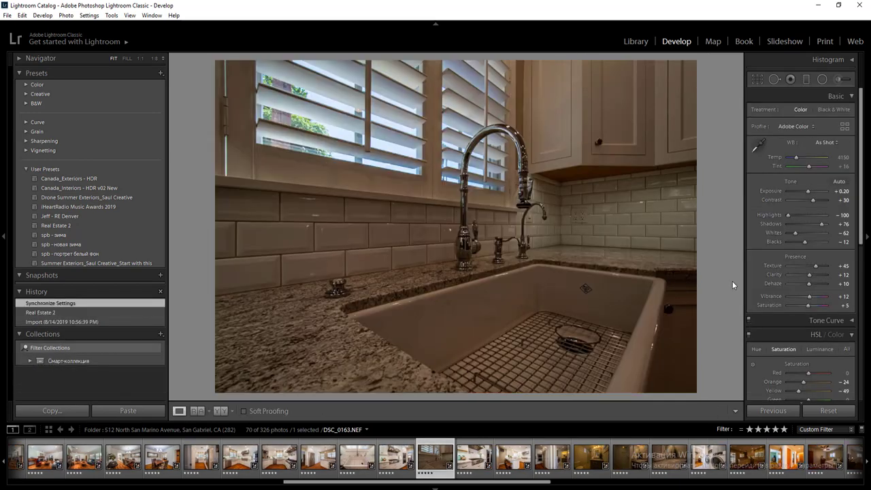
key("2")
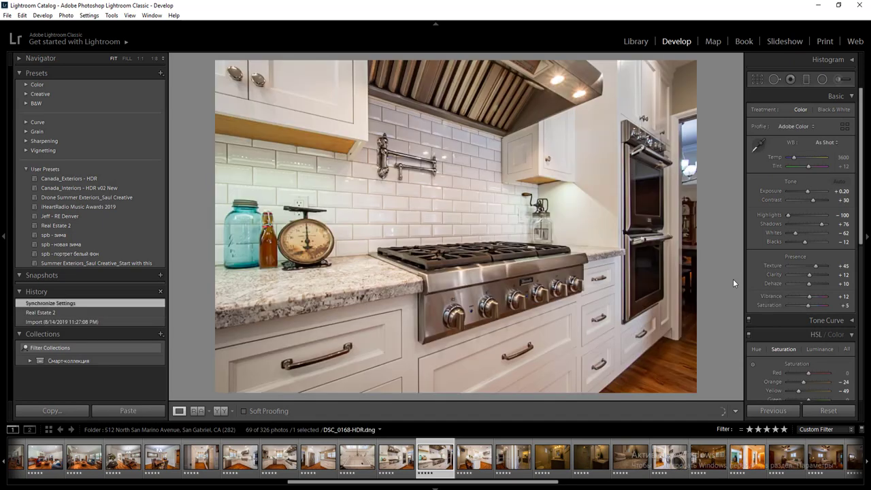
key("2")
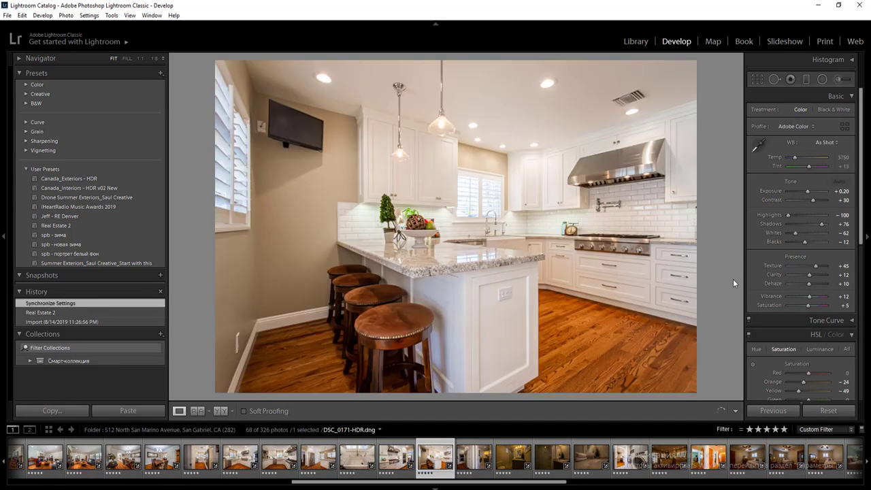
- Apply Auto tone to DSC_0171-HDR.dng, and set its orange saturation to −29, exposure to −0.50 and whites to −29
left_click(840, 182)
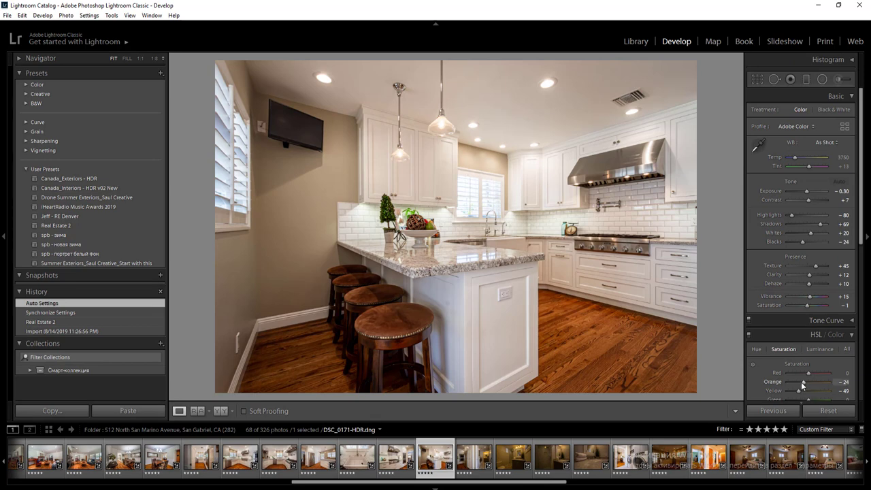
left_click_drag(800, 382, 803, 381)
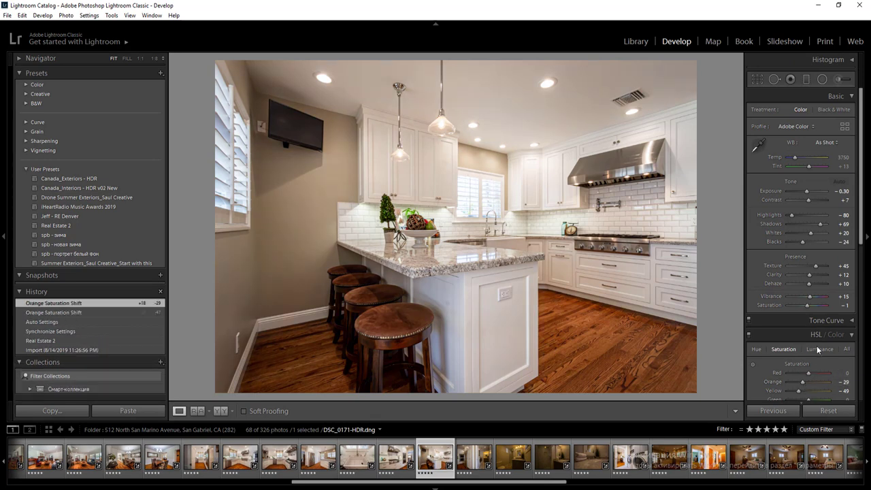
type("-0.3")
key("Return")
left_click_drag(809, 234, 802, 234)
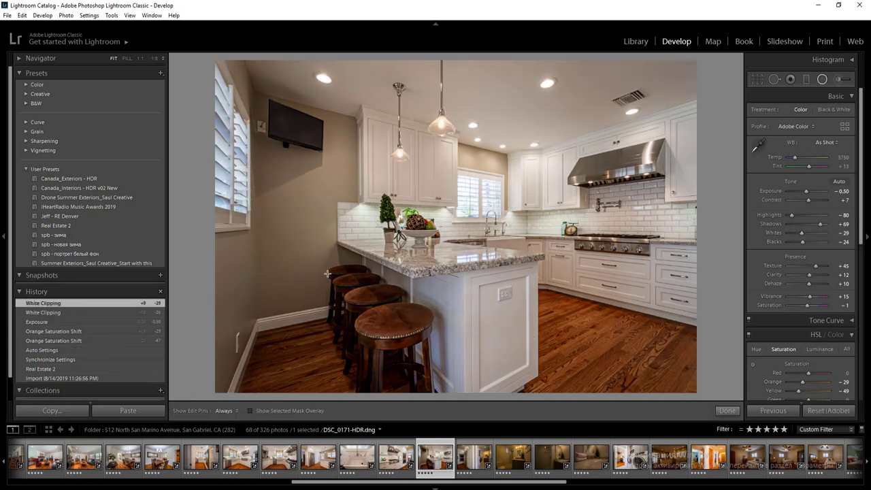
- Add a large radial filter over the wall with the TV and bar stools at exposure 0.70
key("shift+m")
left_click_drag(317, 227, 470, 442)
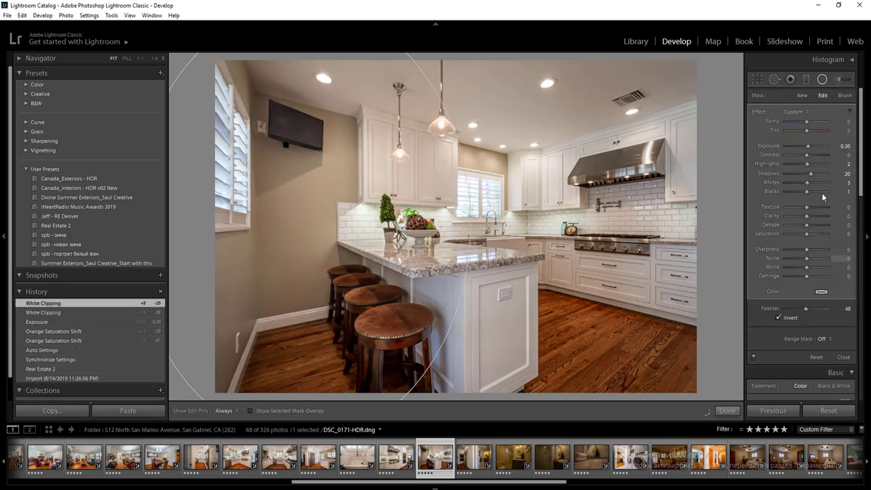
left_click(844, 146)
key("Return")
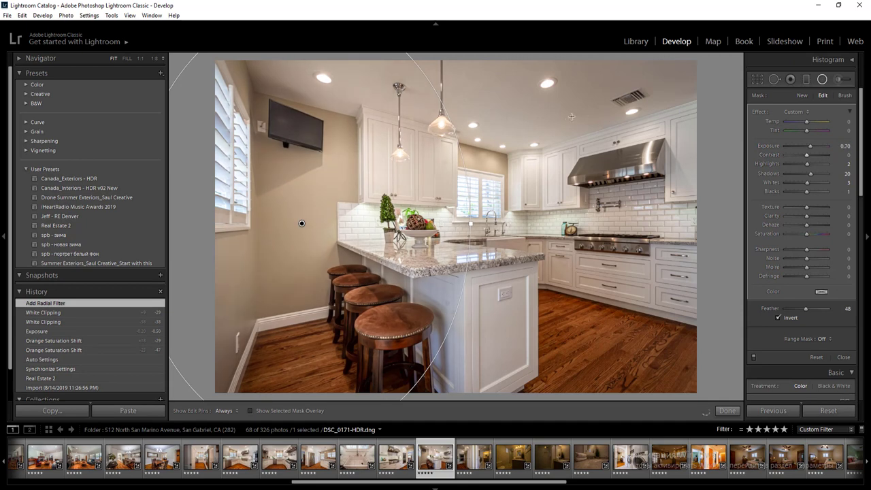
- Add a radial filter over the rear cabinets at exposure −0.30 and highlights −24, and further ones over the ceiling and wood floor
left_click_drag(554, 199, 678, 293)
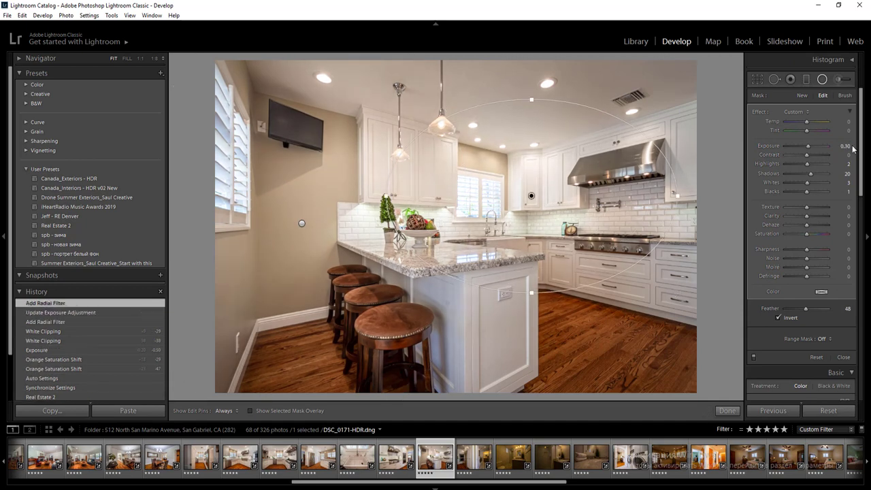
key("Down")
key("Down")
key("Down")
key("Down")
key("Down")
left_click(802, 163)
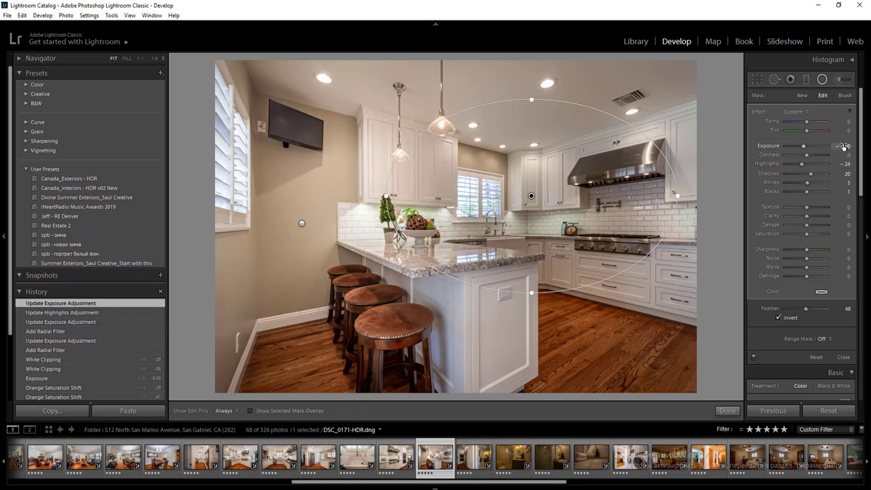
key("Up")
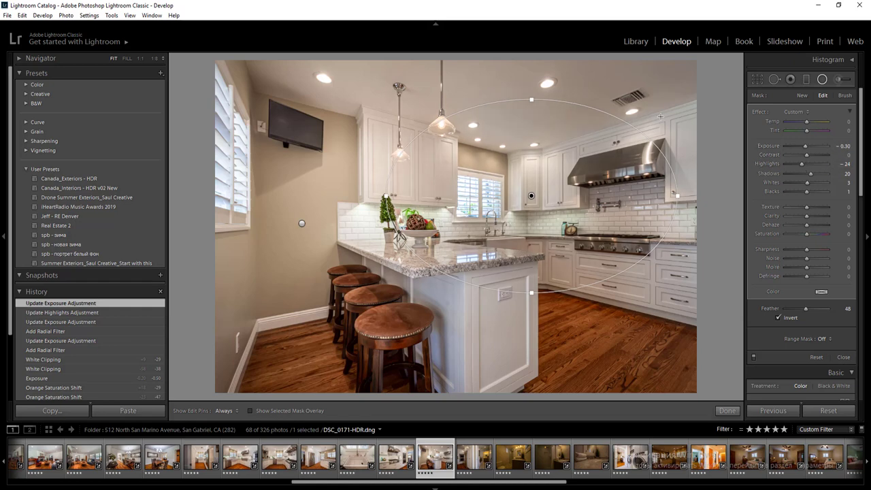
left_click_drag(607, 86, 763, 163)
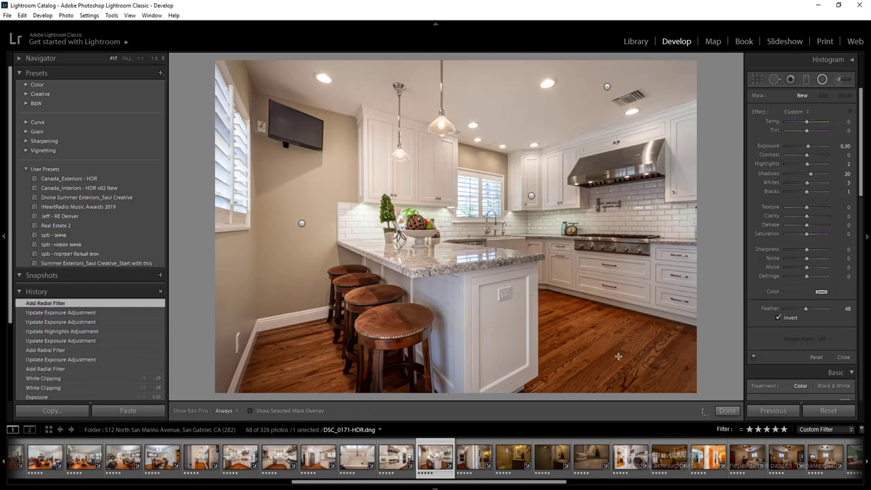
left_click(726, 411)
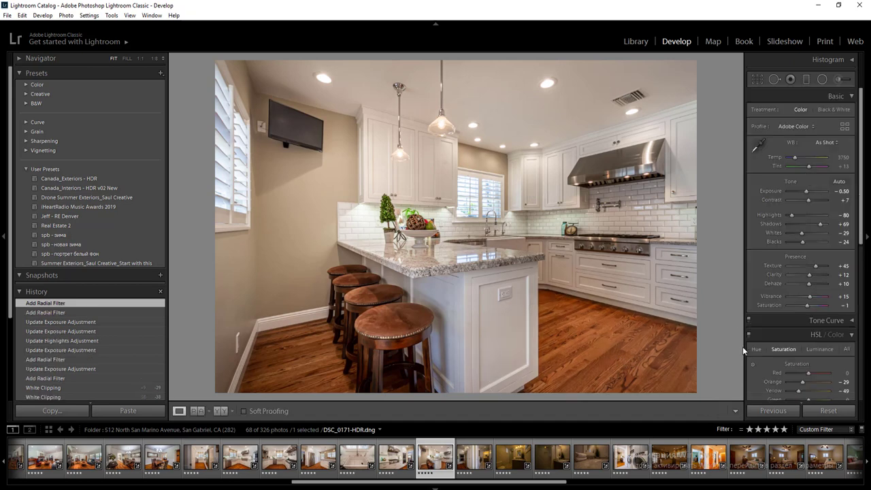
- Rate DSC_0198-HDR.dng two stars
key("Right")
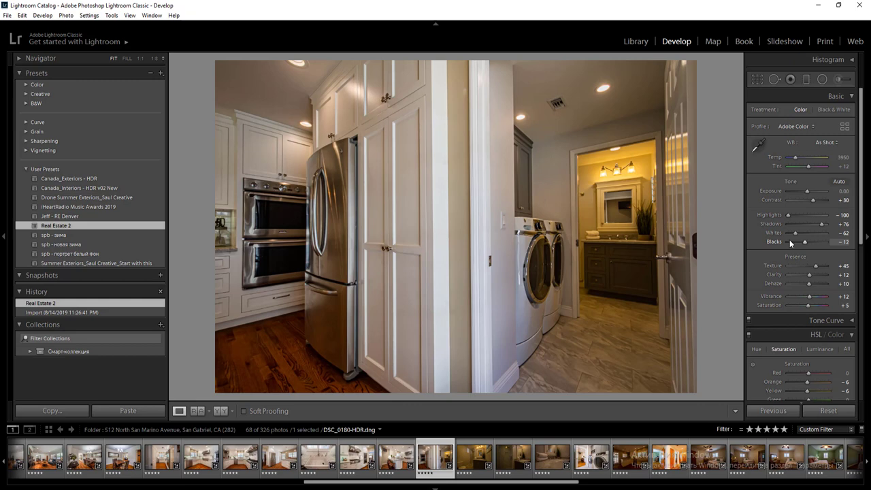
left_click(586, 457)
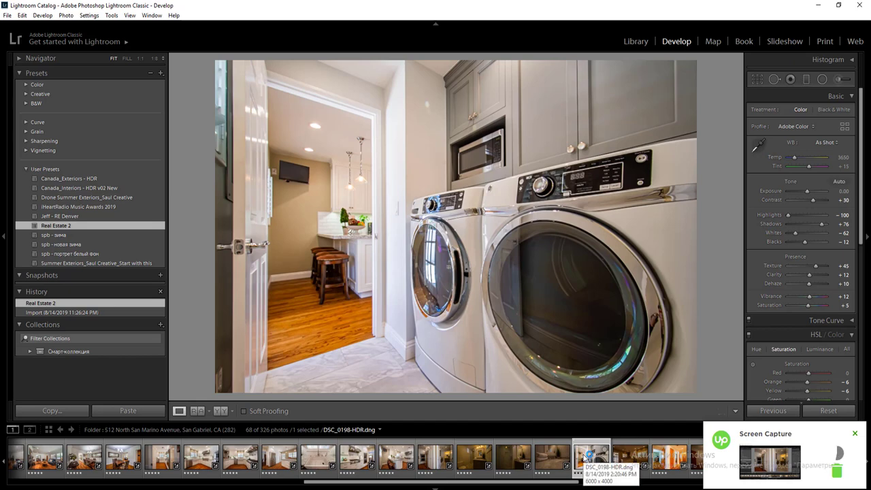
key("2")
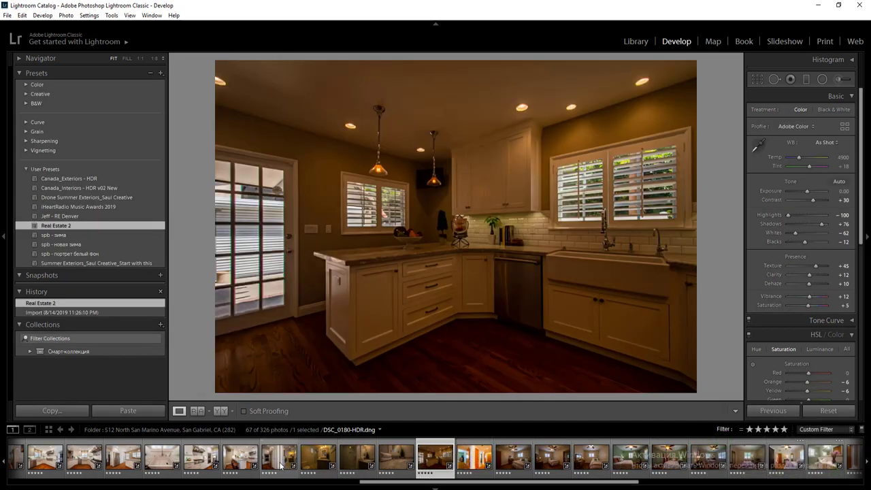
- Set the exposure of DSC_0180-HDR.dng to 0.80, apply Auto Upright perspective and reduce yellow saturation to −69
left_click(280, 462)
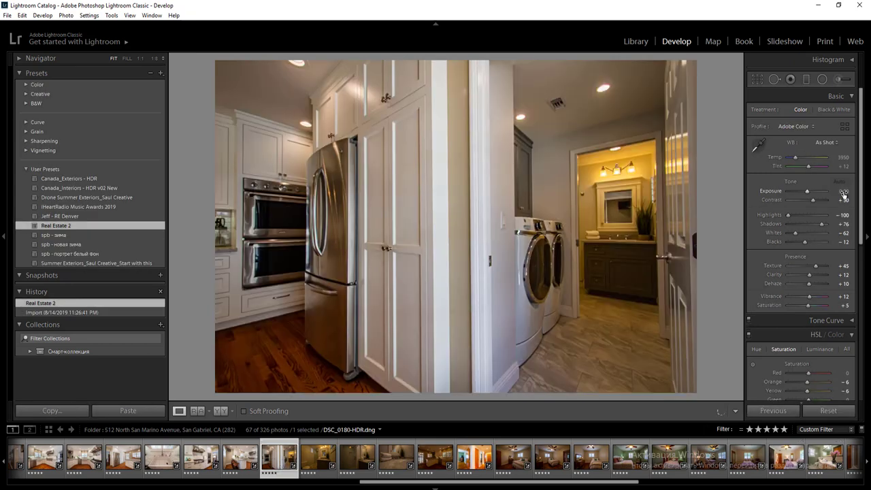
left_click(844, 193)
type("0.8")
key("Return")
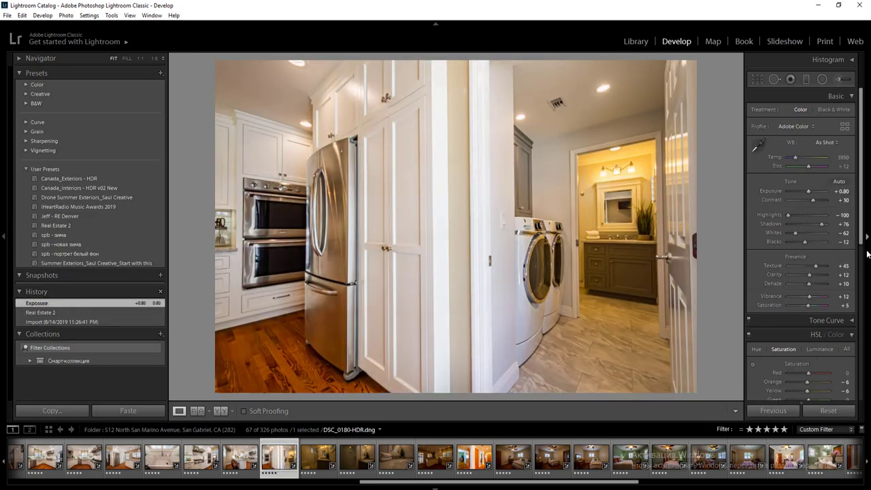
scroll(785, 341, "down", 5)
left_click(803, 351)
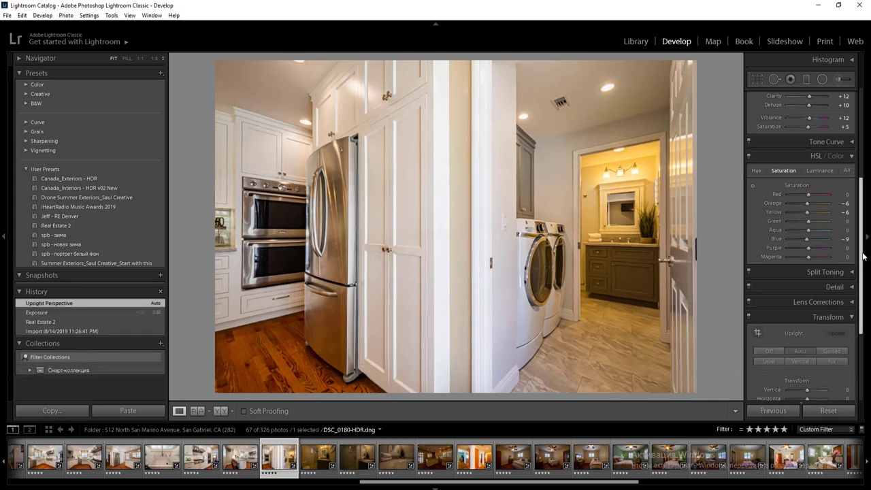
scroll(862, 256, "up", 2)
left_click_drag(807, 257, 794, 258)
- Add a radial filter over the bathroom doorway at exposure 0.30 and saturation −35, and another over the upper kitchen cabinets
key("shift+m")
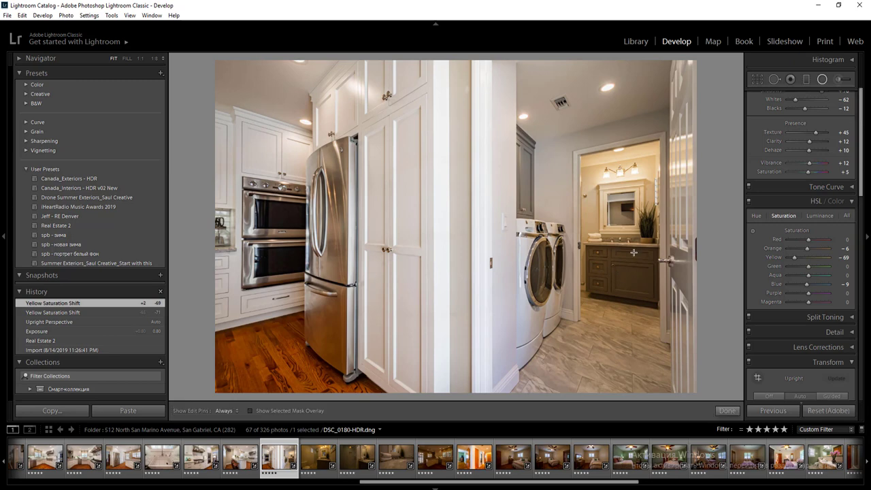
left_click_drag(622, 230, 691, 358)
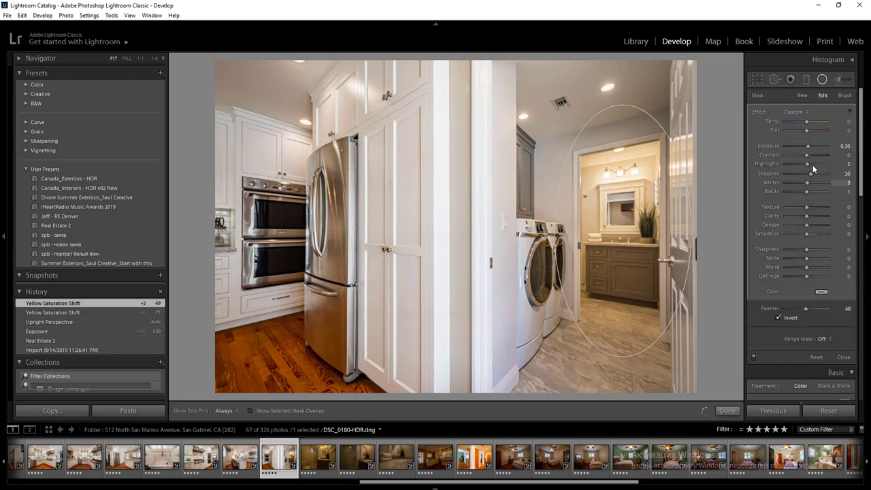
left_click(798, 233)
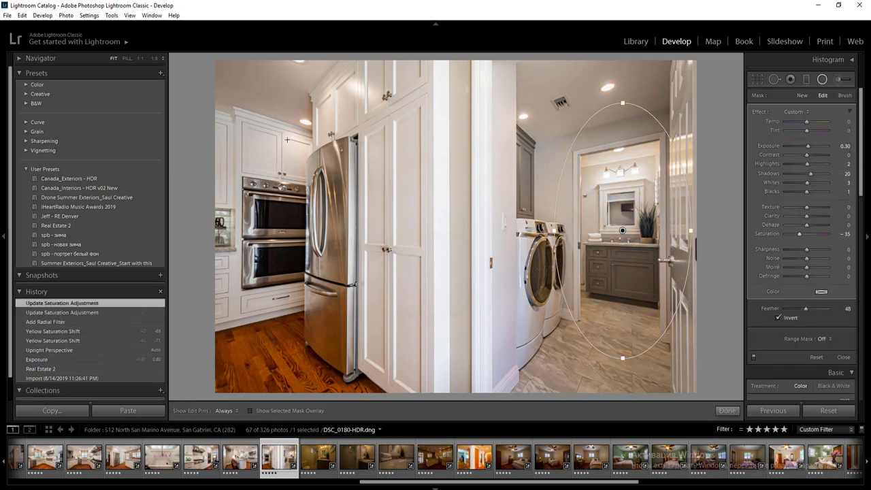
left_click_drag(264, 99, 397, 237)
key("shift+m")
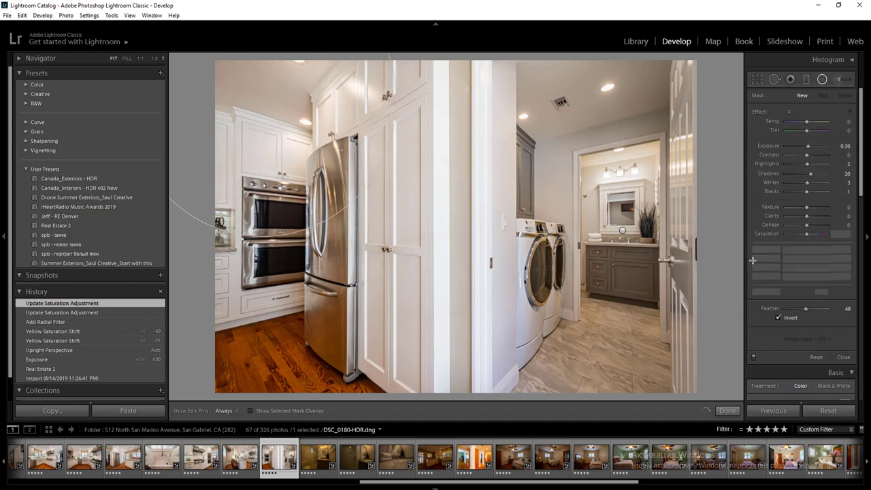
- Apply Auto tone and Auto white balance to DSC_0184.NEF, with temperature 3350, yellow saturation −53 and orange saturation −29
key("Right")
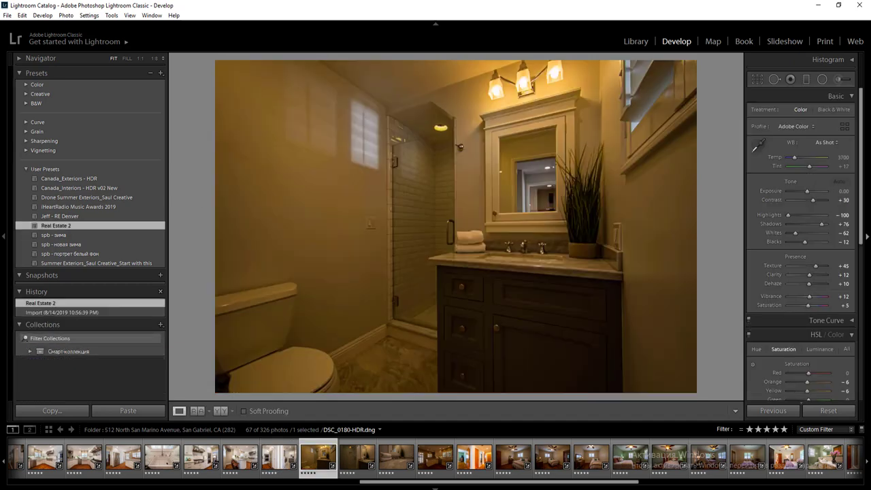
key("Right")
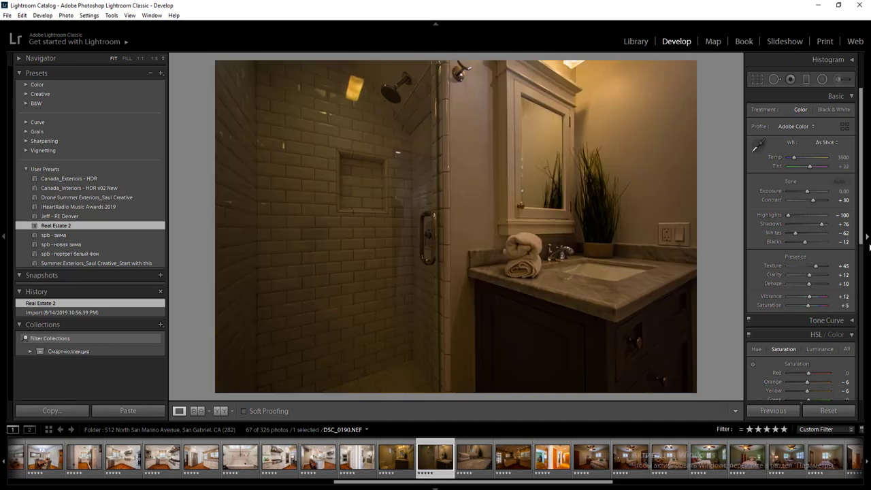
key("Left")
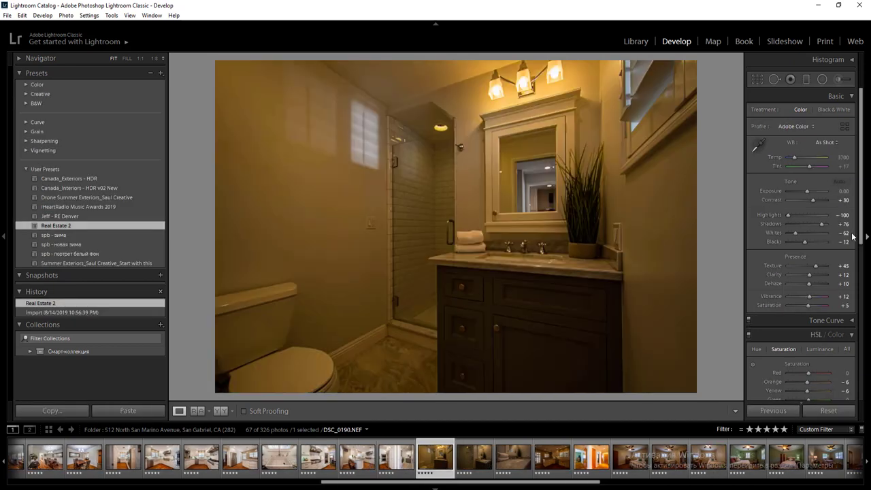
left_click(839, 182)
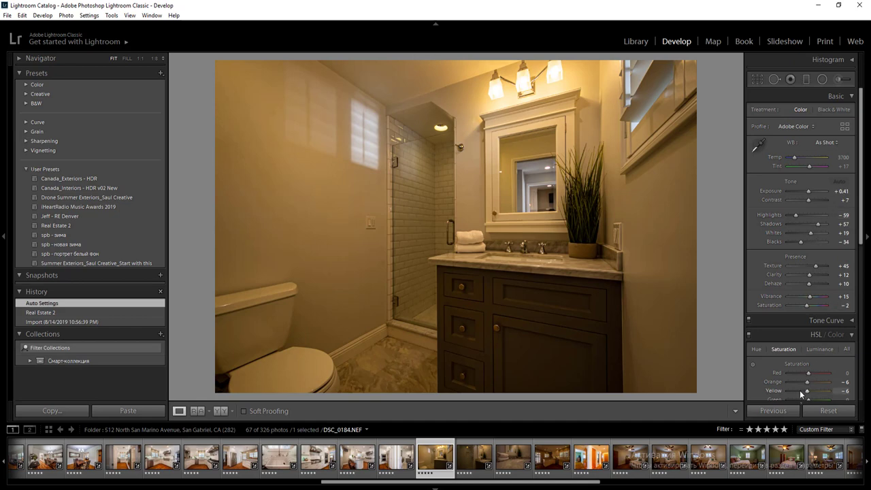
left_click_drag(802, 393, 791, 393)
left_click(824, 165)
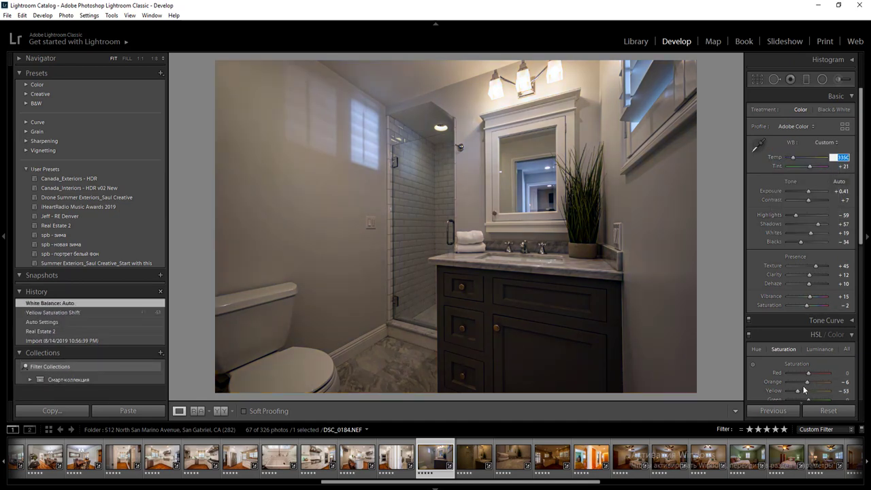
left_click_drag(804, 390, 799, 389)
- Set the exposure of the vanity and shower photo to 1.30 and whites to −7
left_click(841, 193)
type("1.3")
key("Return")
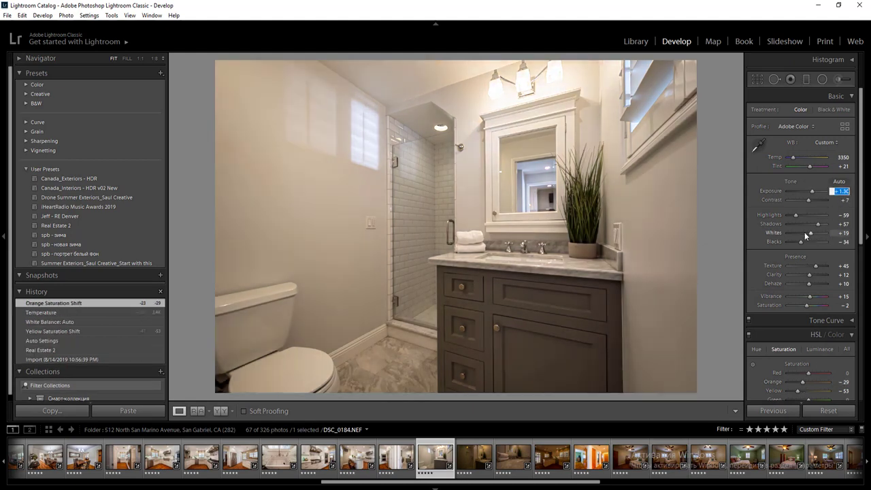
left_click(804, 233)
left_click_drag(803, 232, 805, 232)
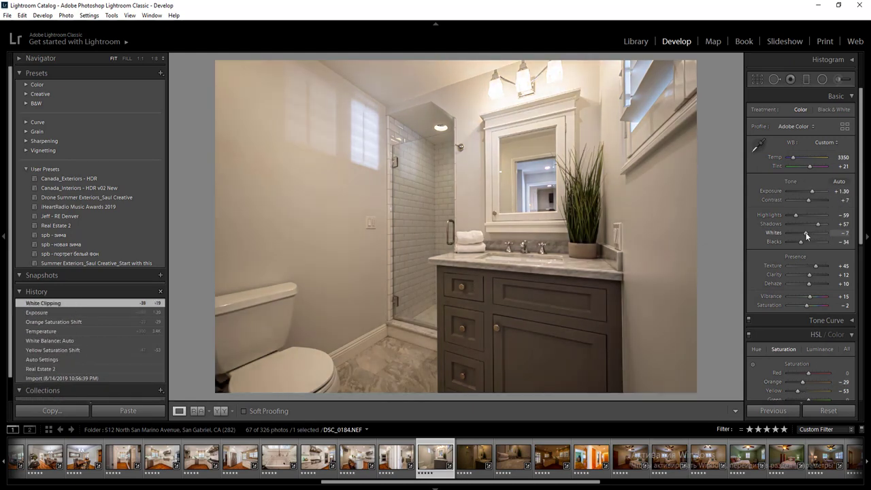
- Add a radial filter over the lower right corner of the photo, centred on the vanity's edge
key("shift+m")
left_click_drag(610, 330, 749, 455)
key("shift+m")
- Apply Auto tone and Auto white balance to DSC_0193.NEF, and set yellow saturation to −53 and orange saturation to −11
key("Right")
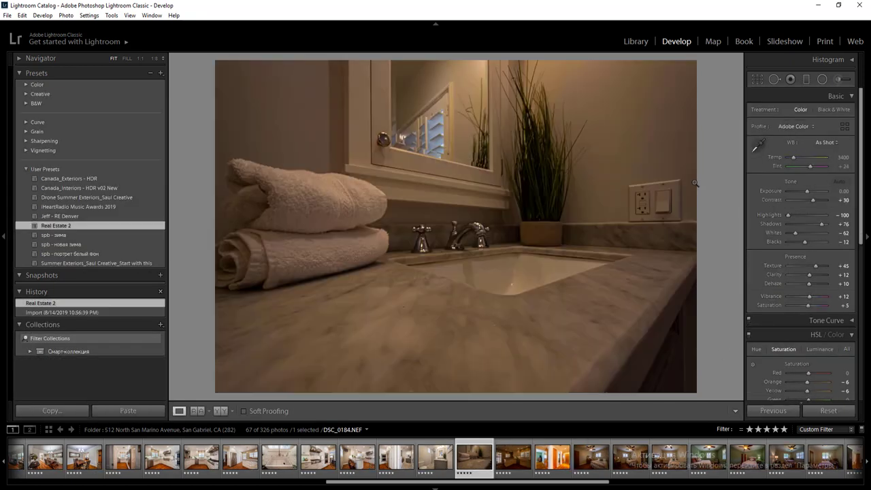
key("Left")
left_click(841, 182)
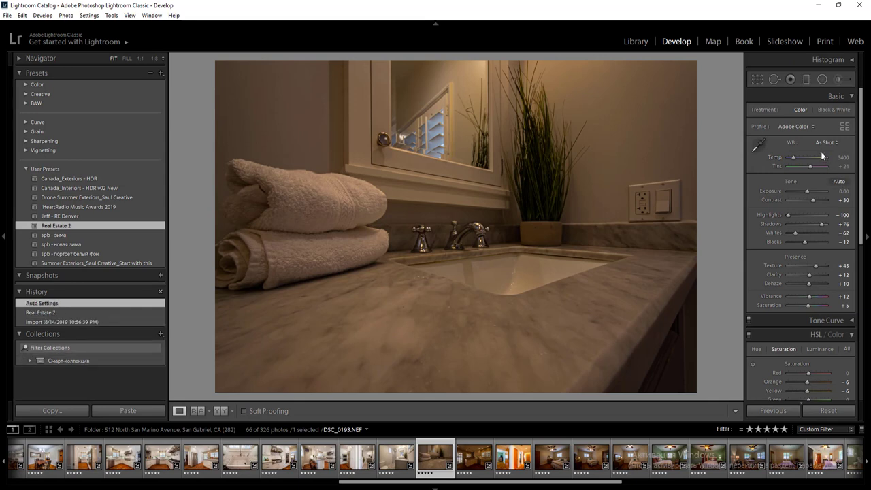
left_click(823, 143)
left_click(815, 165)
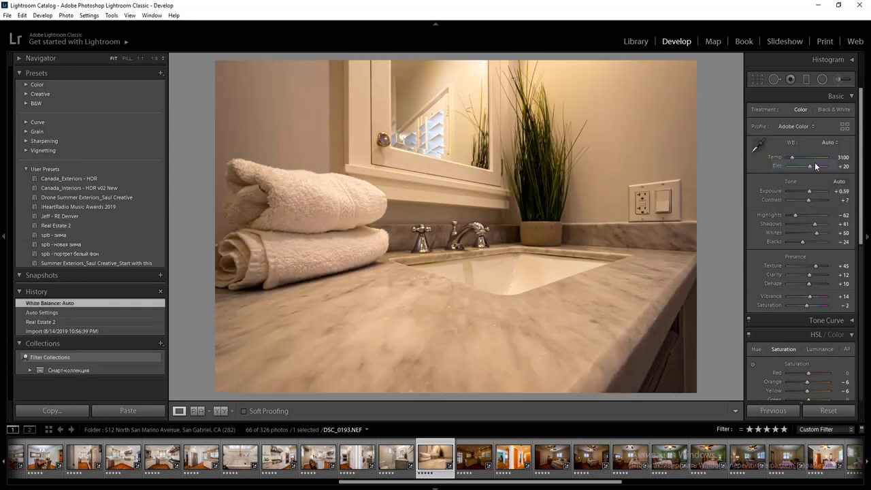
left_click(797, 390)
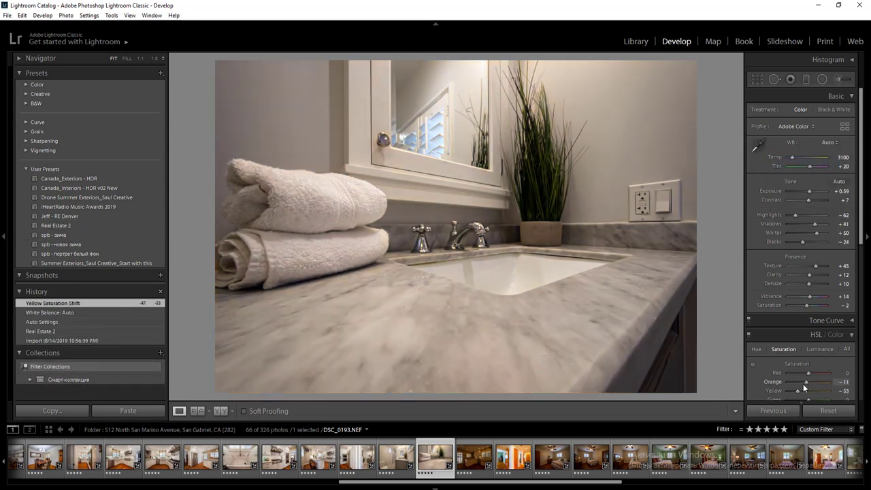
- Set the whites of the sink and towels photo to −2 and its exposure to 1.20
left_click(801, 234)
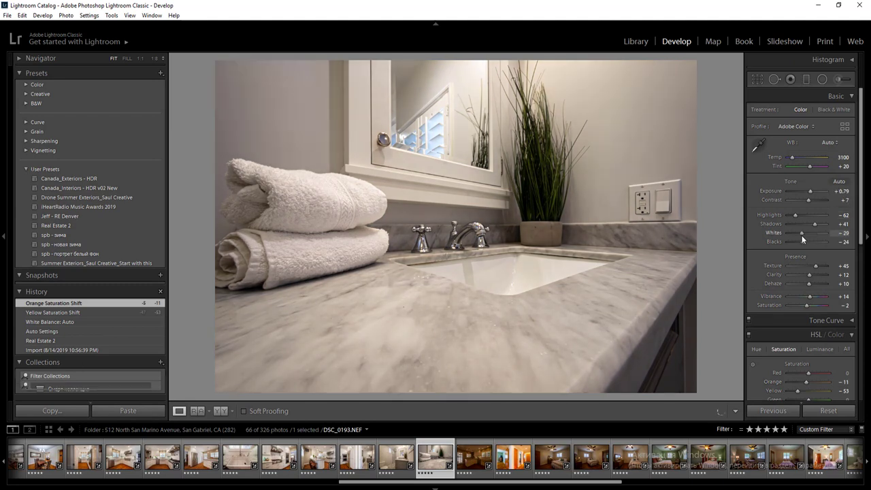
left_click(807, 235)
left_click(841, 192)
type("1.2")
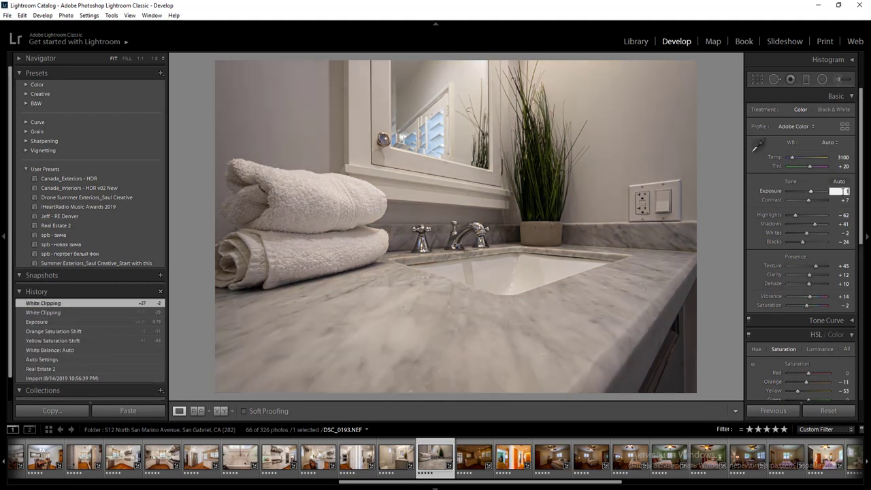
key("Return")
- Add radial filters at exposure 0.30 over the wall beside the plant and outlet and over the stacked towels
key("shift+m")
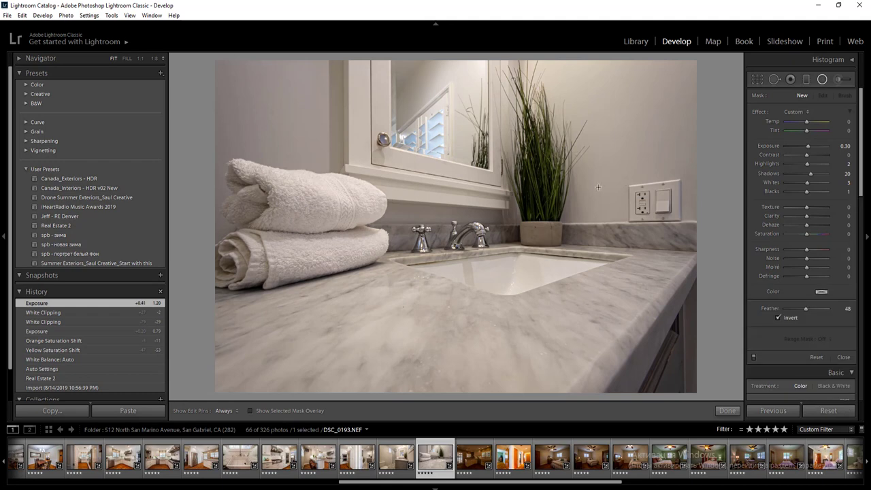
left_click_drag(574, 146, 759, 318)
left_click_drag(237, 94, 419, 319)
- Rate DSC_0201-HDR.dng two stars
key("Right")
key("Left")
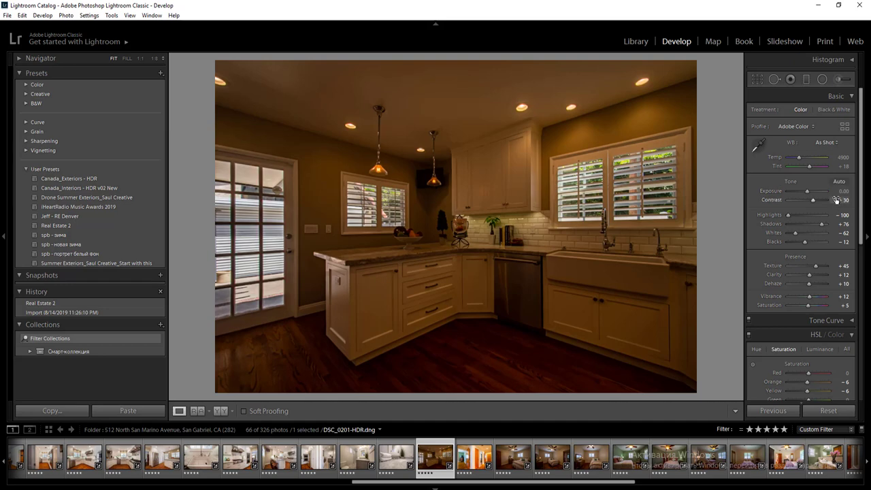
key("2")
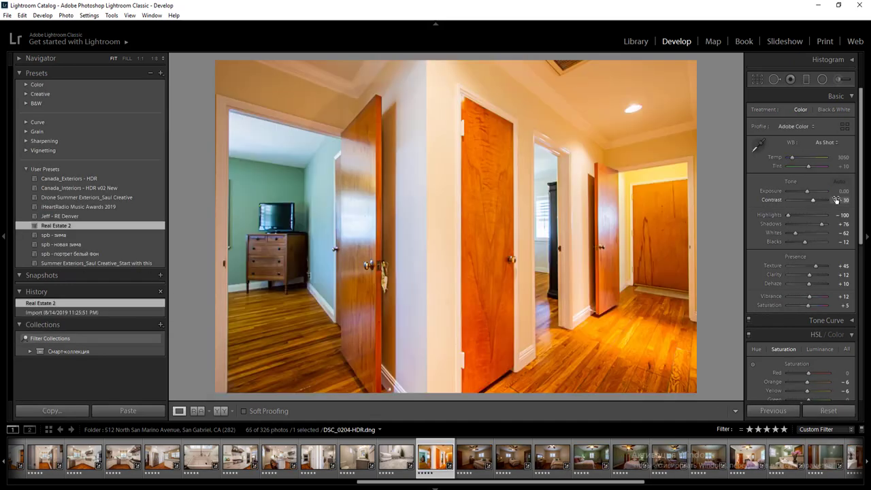
- Apply Auto white balance to DSC_0204-HDR.dng, and set yellow saturation to −51 and orange saturation to −38
left_click(826, 143)
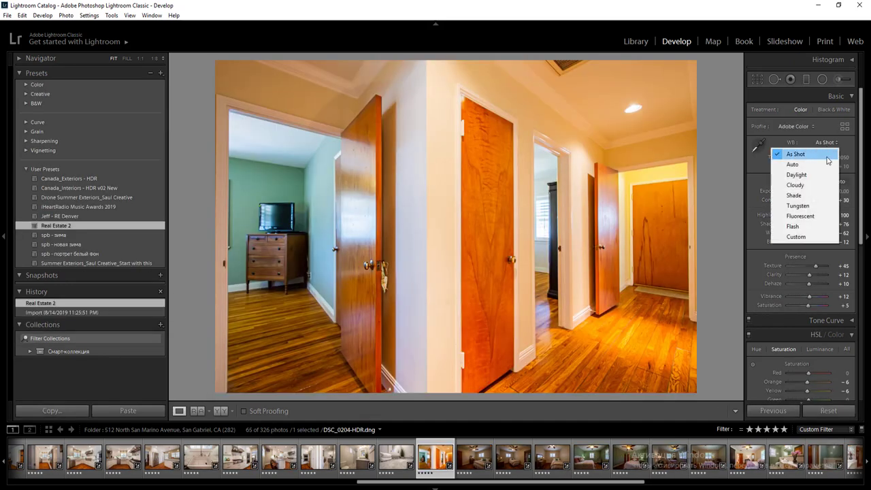
left_click(827, 158)
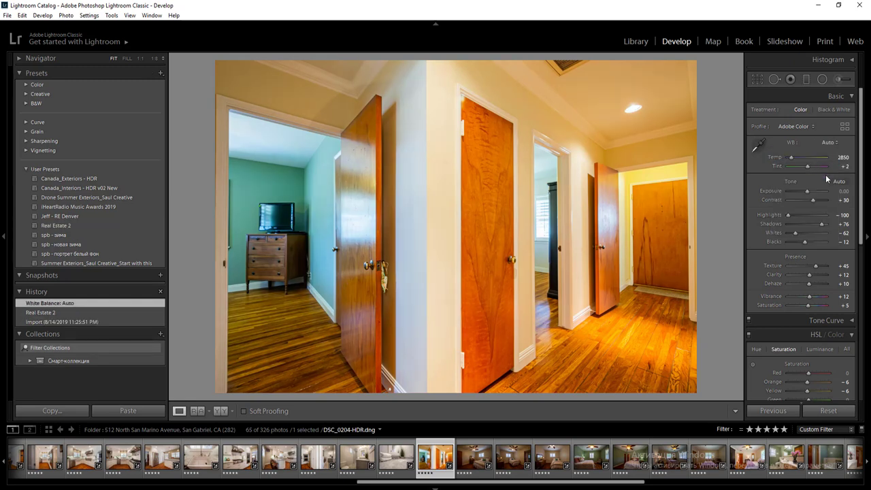
left_click(798, 391)
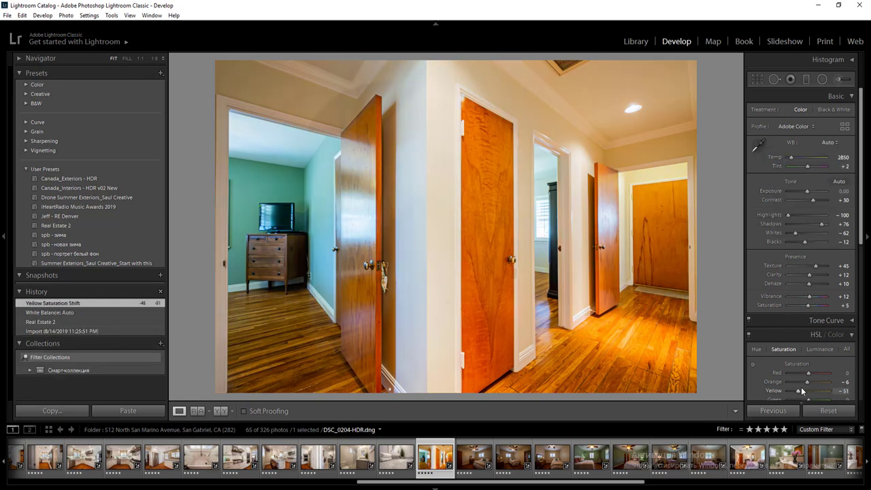
left_click_drag(807, 382, 800, 382)
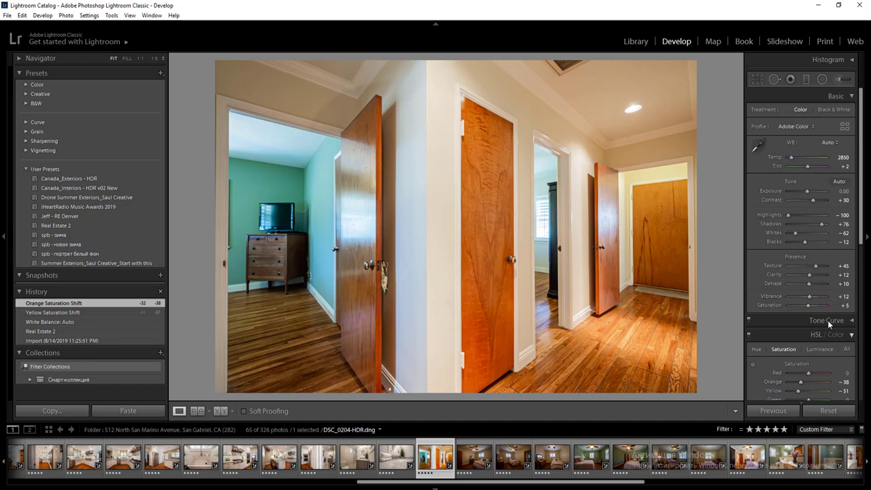
- Set the hallway photo's vibrance to 0 and overall saturation to −5
left_click(846, 297)
type("0")
left_click(846, 307)
type("0")
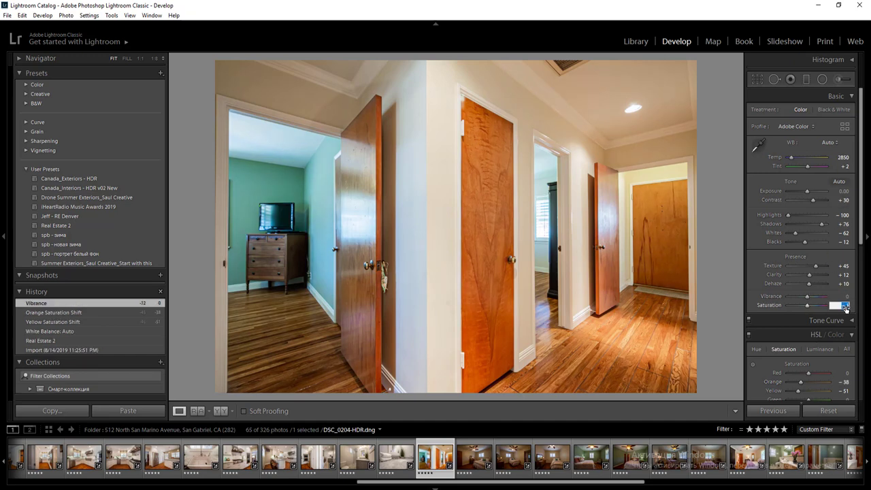
type("-5")
key("Return")
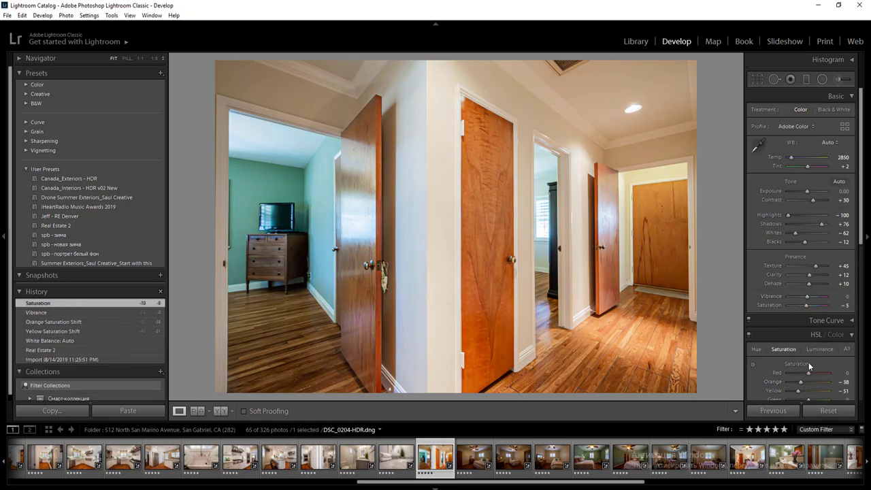
- Reduce the hallway photo's yellow saturation to −87 and orange saturation to −42, and set exposure to −0.30
left_click(790, 392)
left_click(795, 383)
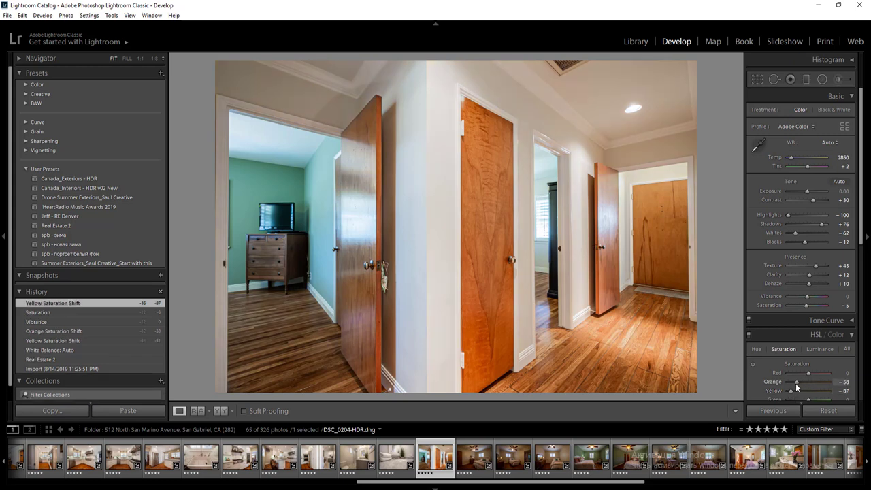
left_click_drag(800, 383, 800, 383)
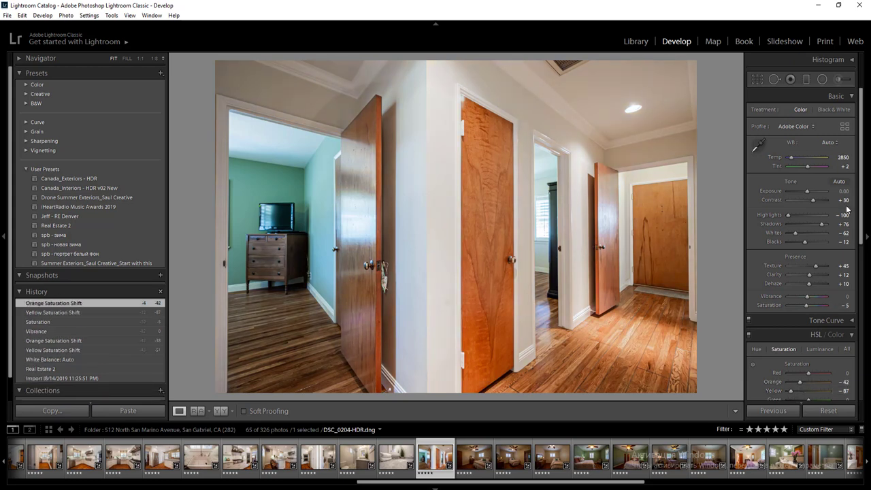
type("-0.3")
key("Return")
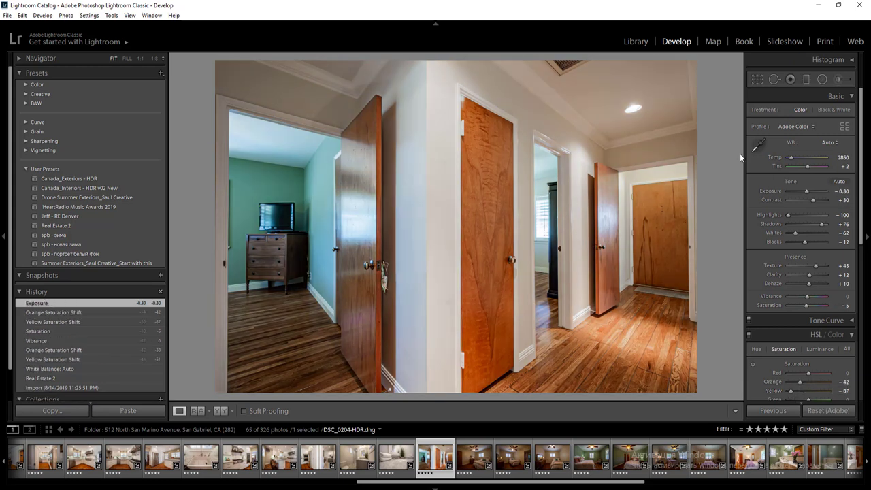
- Add a brightening radial filter over the upper-right part of the hallway photo and rate the photo two stars
key("shift+m")
left_click_drag(602, 81, 763, 166)
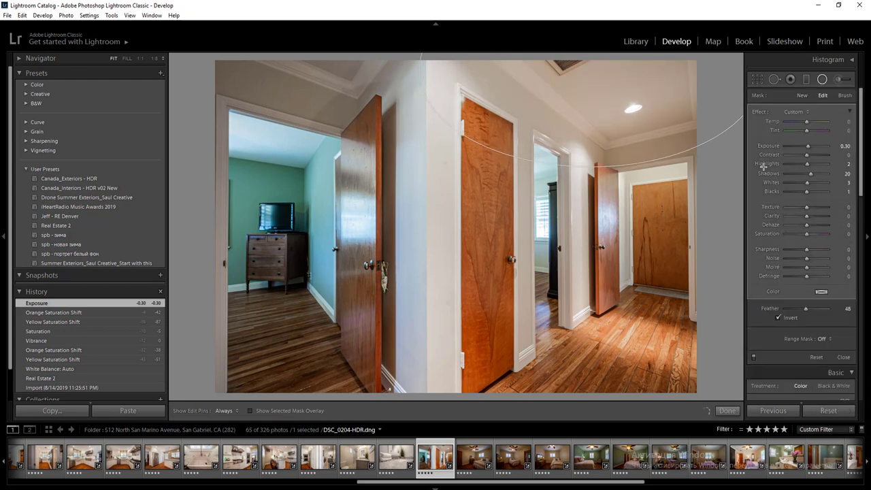
key("shift+m")
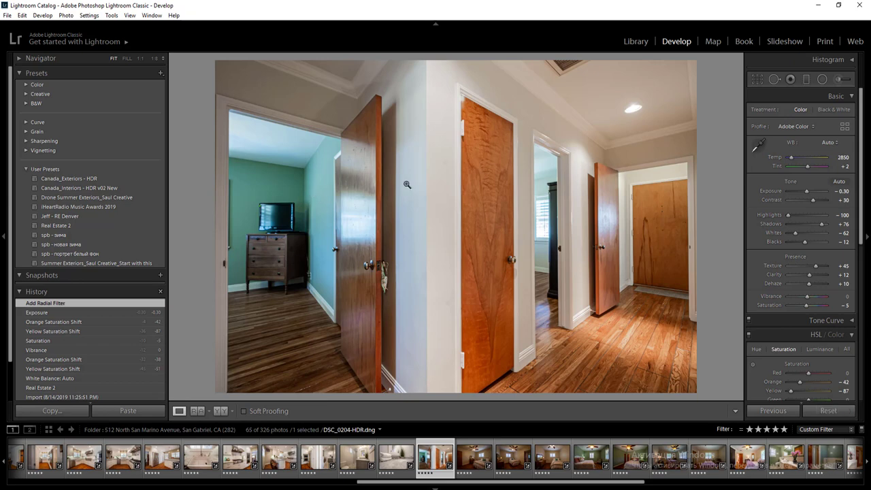
key("2")
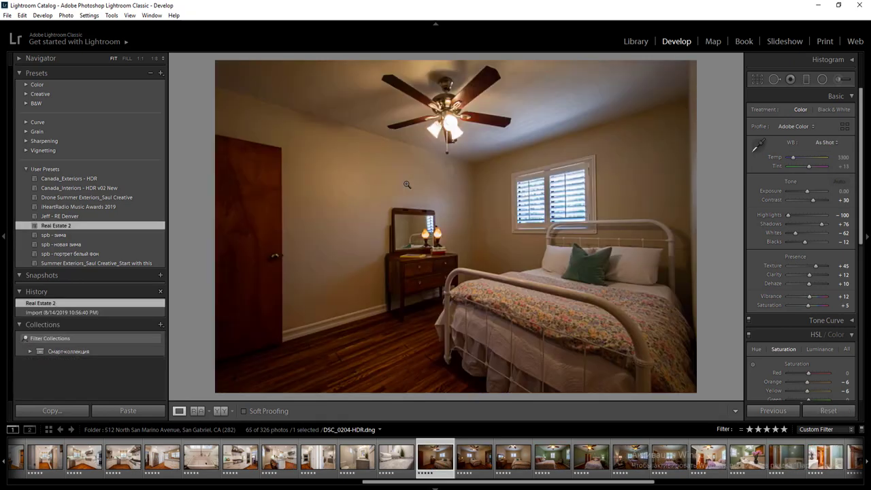
- Apply Auto tone to bedroom photo DSC_0205.NEF, auto-adjust its whites to −31, and set the temperature to 3350
left_click(839, 181)
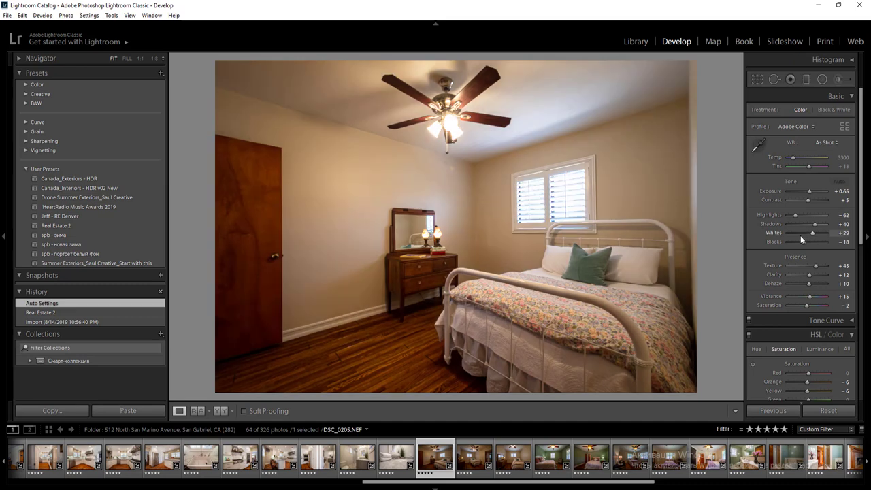
double_click(801, 235, "shift")
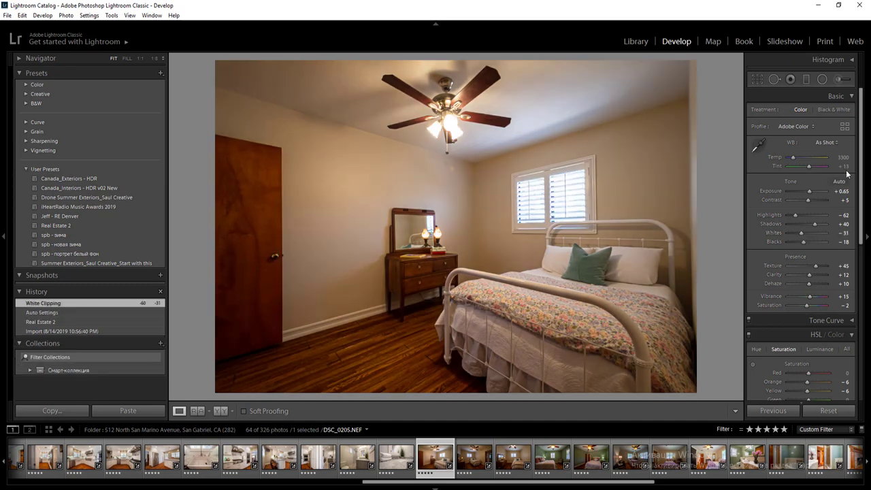
left_click(842, 157)
key("Return")
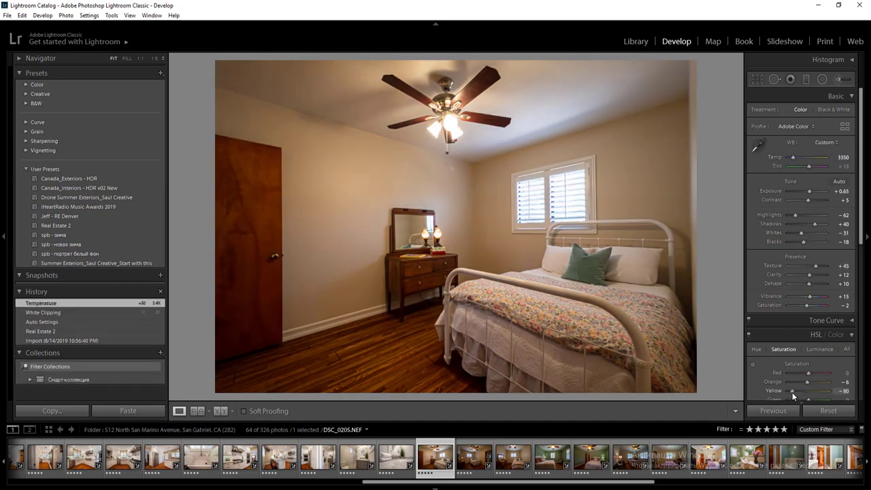
- Set DSC_0205.NEF's yellow saturation to −80, orange saturation to −27, and exposure to 1.20
left_click(799, 382)
left_click(803, 382)
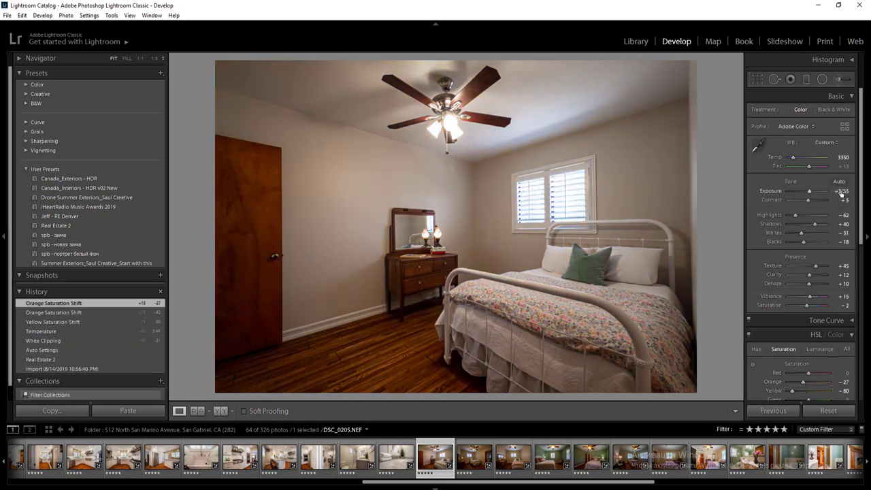
left_click(841, 193)
type("1.2")
key("Return")
- Add radial filters with exposure 0.30 over the floor and both upper wall areas, reducing the saturation of the floor filter
key("shift+m")
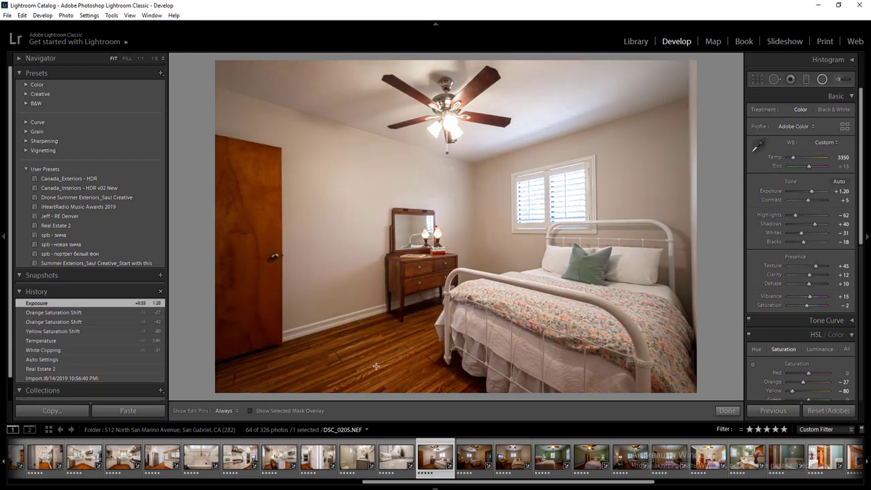
left_click_drag(570, 458, 611, 489)
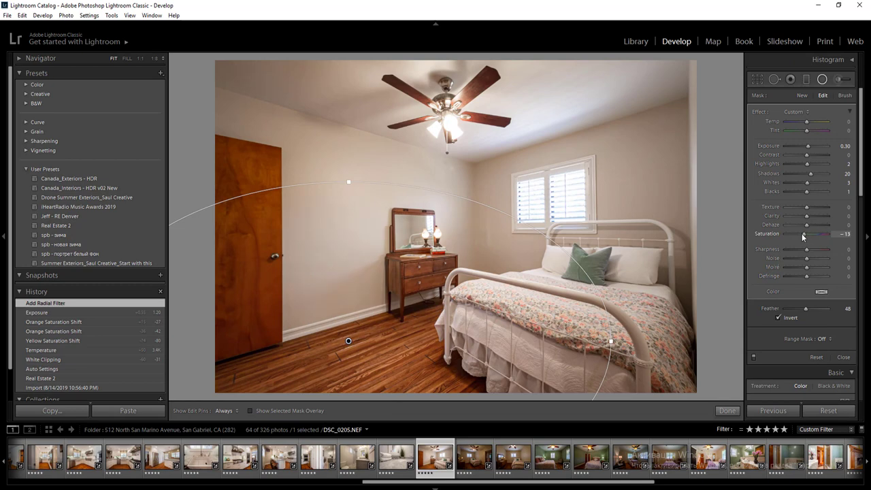
left_click_drag(802, 236, 803, 235)
left_click(802, 95)
left_click_drag(275, 117, 460, 318)
left_click_drag(665, 113, 762, 282)
key("shift+m")
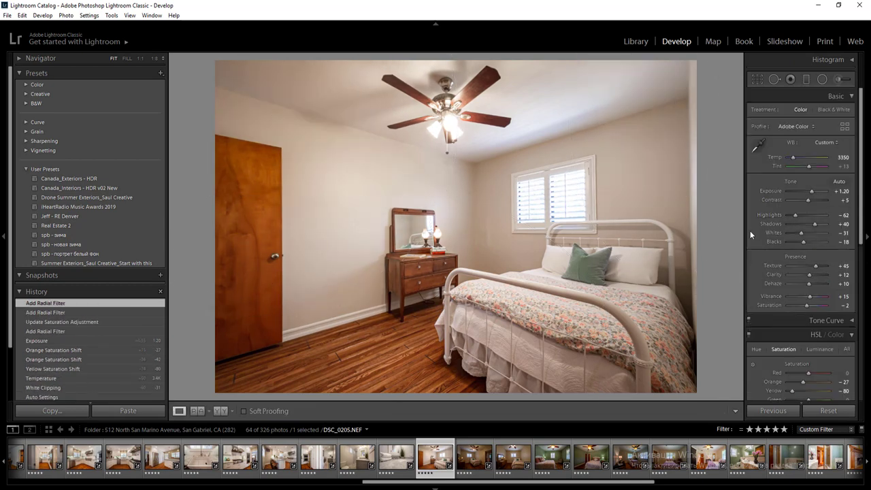
- Add a radial filter over the window's right shutter with exposure −0.20, highlights −35, whites −26 and temperature 4
key("shift+m")
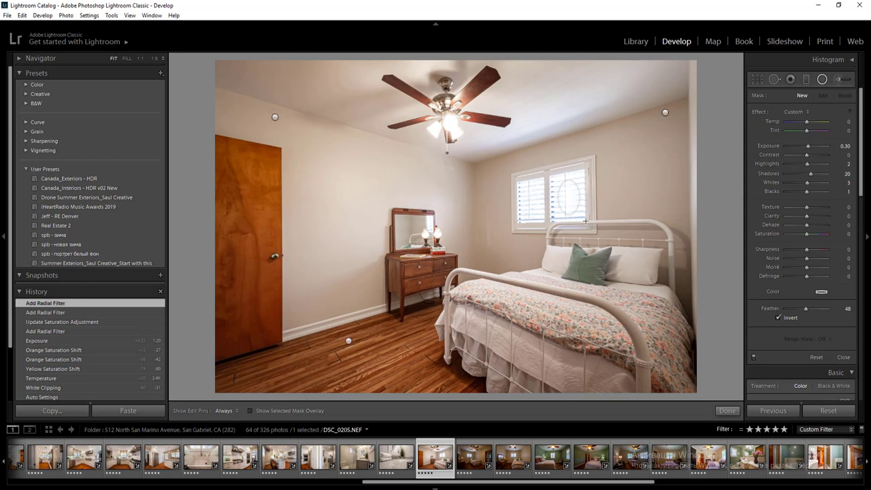
left_click_drag(569, 197, 597, 236)
left_click(845, 147)
type("-0.1")
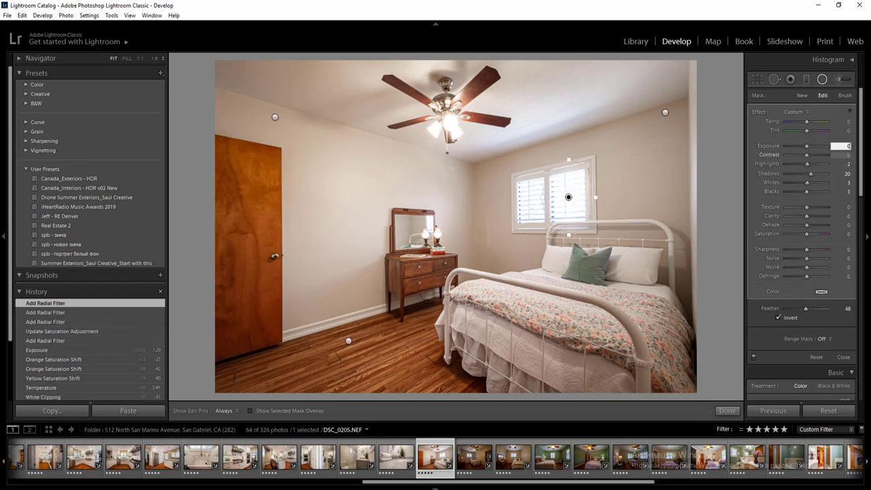
key("Return")
left_click(800, 165)
left_click(799, 183)
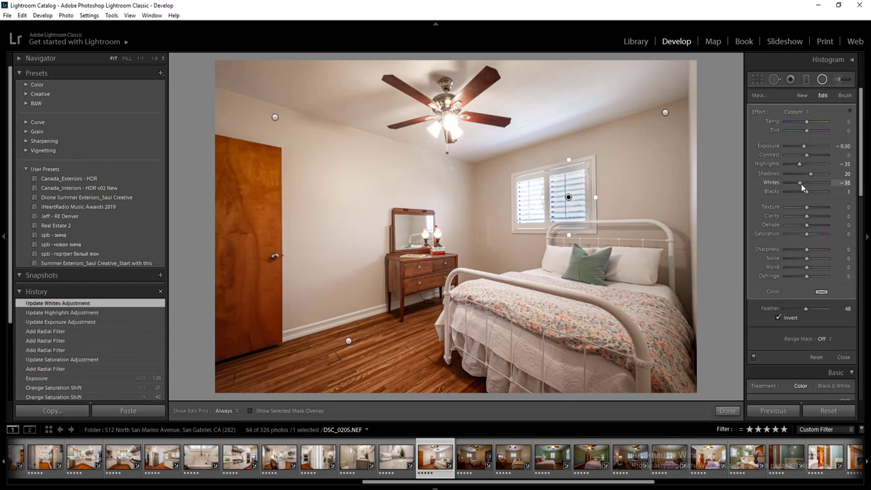
left_click(802, 183)
left_click(842, 121)
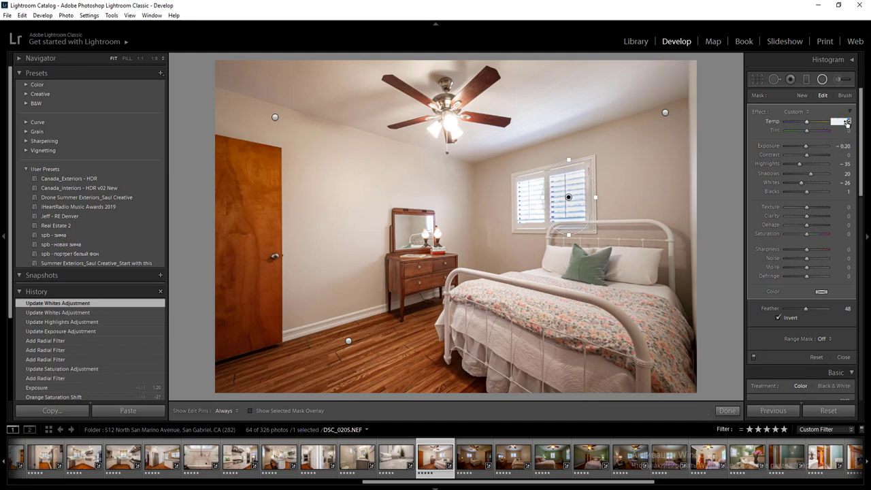
- Duplicate the window's radial filter onto the left shutter and add another radial filter at the photo's lower-right corner
right_click(568, 197)
left_click(578, 201)
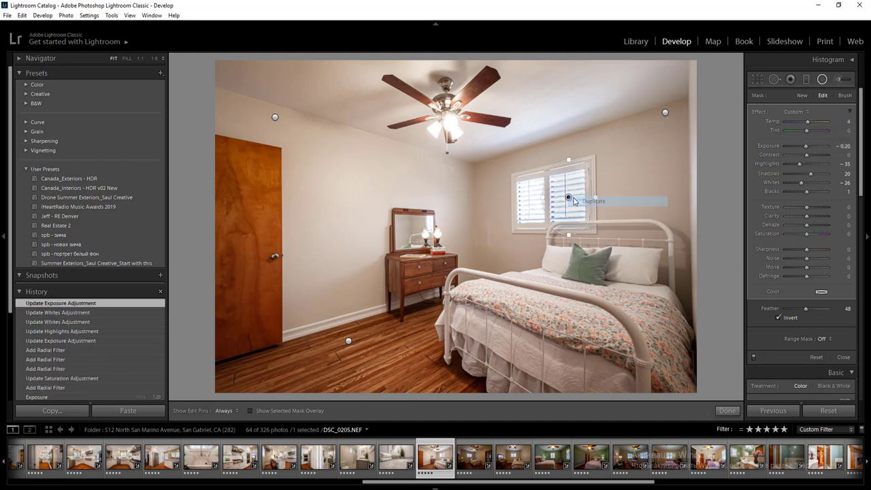
left_click_drag(568, 197, 535, 199)
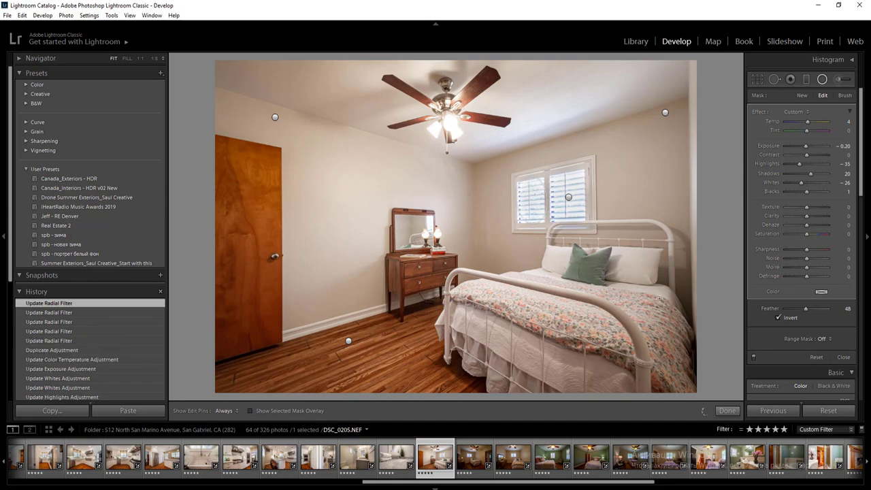
left_click_drag(701, 390, 786, 464)
key("shift+m")
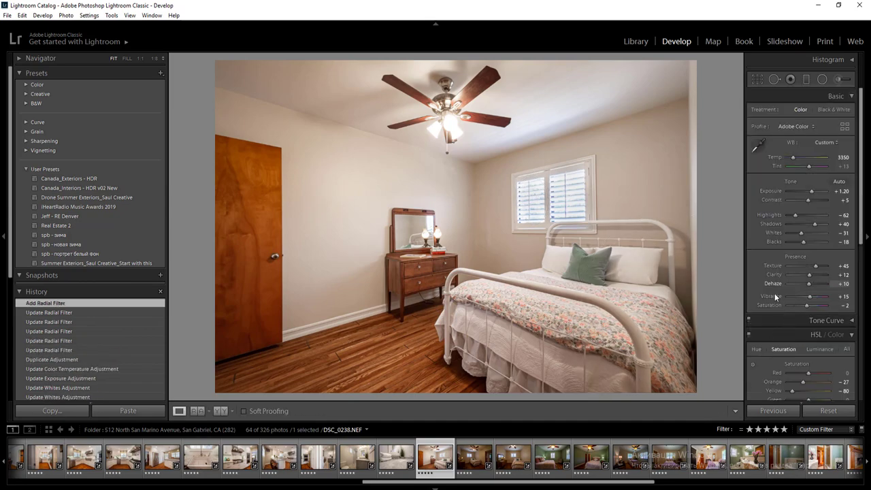
- Synchronize DSC_0205.NEF's develop settings to the next two bedroom photos, leaving out local adjustments, transform and crop
key("shift+Right")
key("shift+Right")
left_click(786, 410)
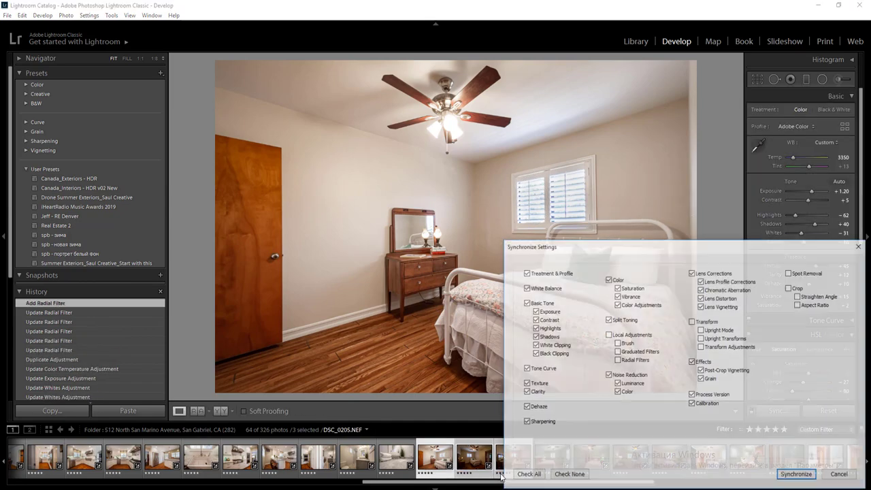
key("Return")
- Open only DSC_0208.NEF and set its exposure to 1.40
left_click(468, 466)
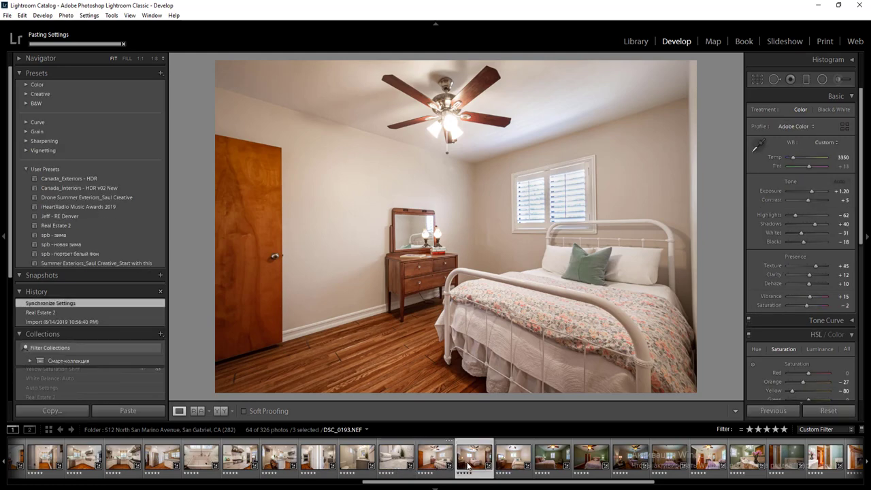
left_click(468, 466)
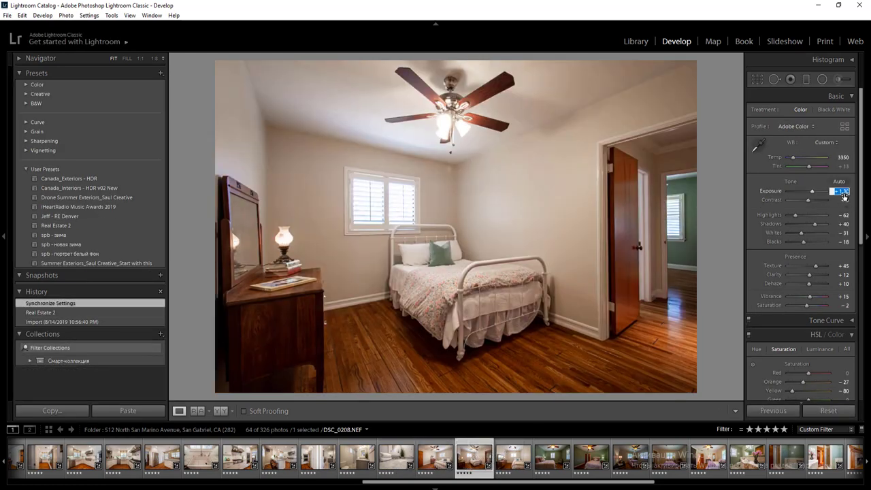
key("Up")
key("Return")
- Add brightening radial filters to DSC_0208.NEF over the dresser, the wooden floor, the doorway and the upper-right ceiling
key("shift+m")
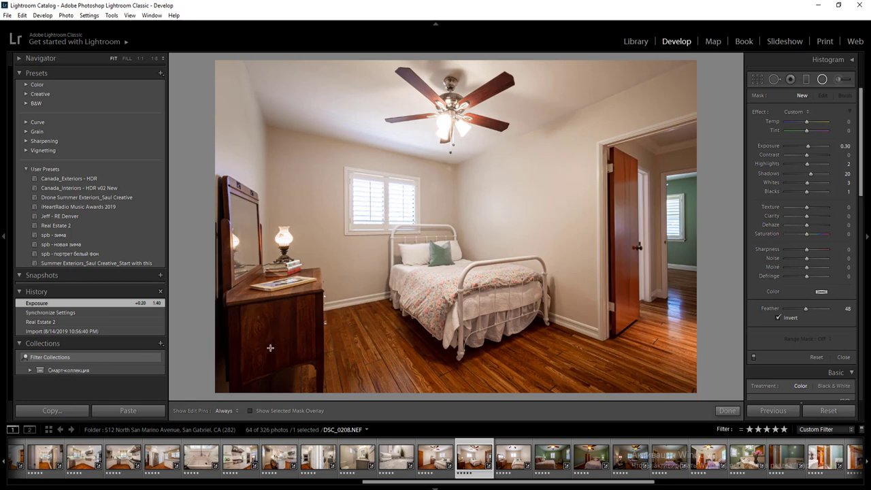
left_click_drag(255, 313, 385, 455)
left_click_drag(511, 360, 702, 464)
left_click_drag(656, 219, 656, 220)
left_click_drag(691, 256, 766, 357)
left_click(644, 74)
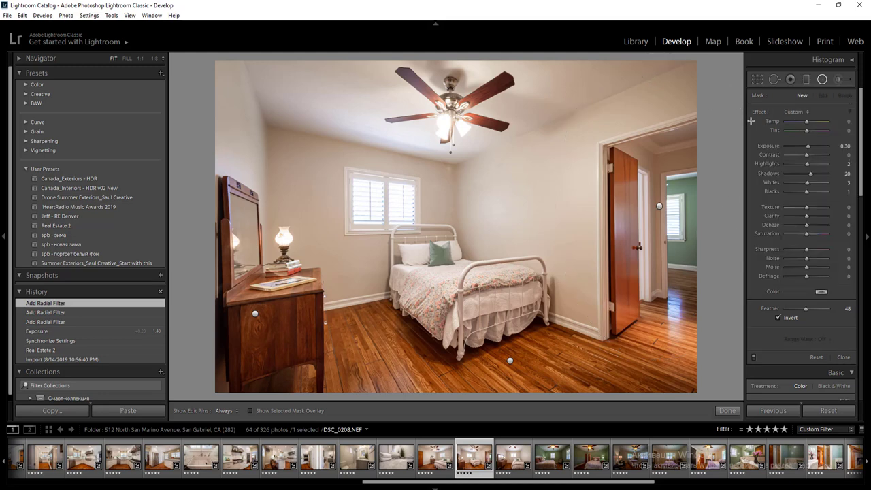
left_click_drag(750, 121, 818, 149)
key("Escape")
key("Escape")
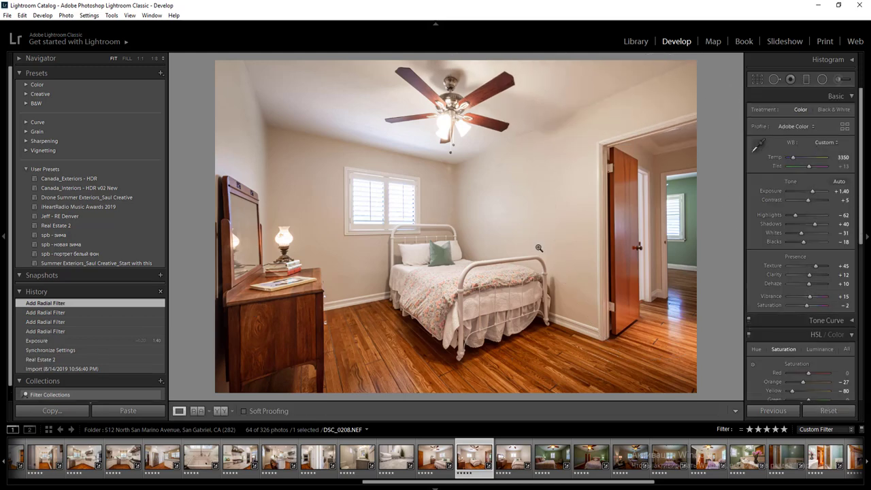
- Add a radial filter over DSC_0208.NEF's window with exposure −0.30, highlights −28 and whites −15, and adjust its width
key("shift+m")
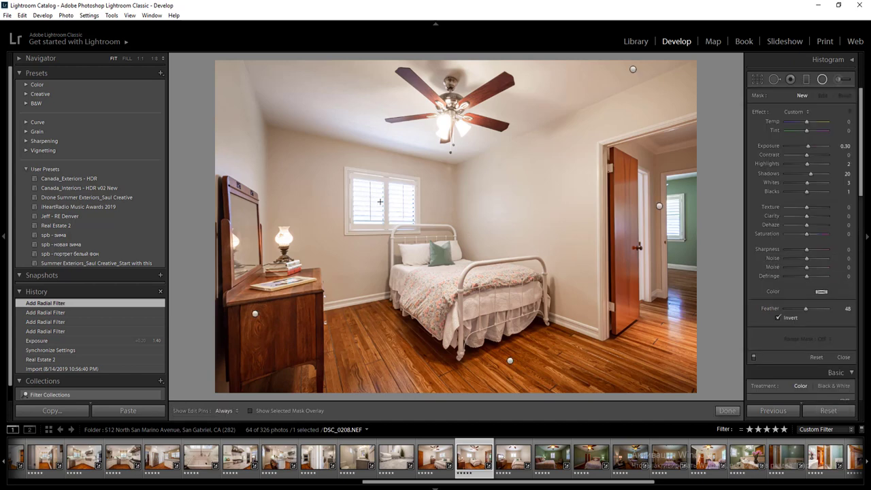
left_click_drag(413, 223, 414, 221)
left_click(844, 146)
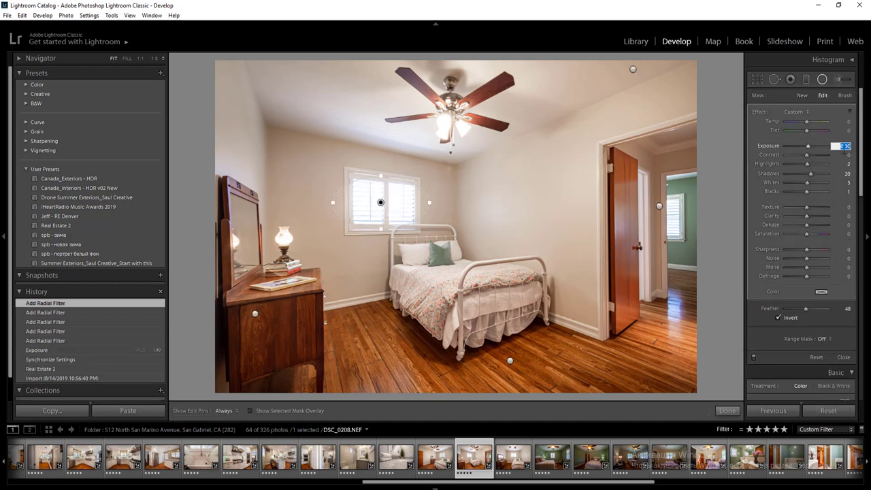
key("Down")
key("Down")
key("Down")
key("Down")
key("Down")
key("Down")
left_click_drag(807, 164, 803, 182)
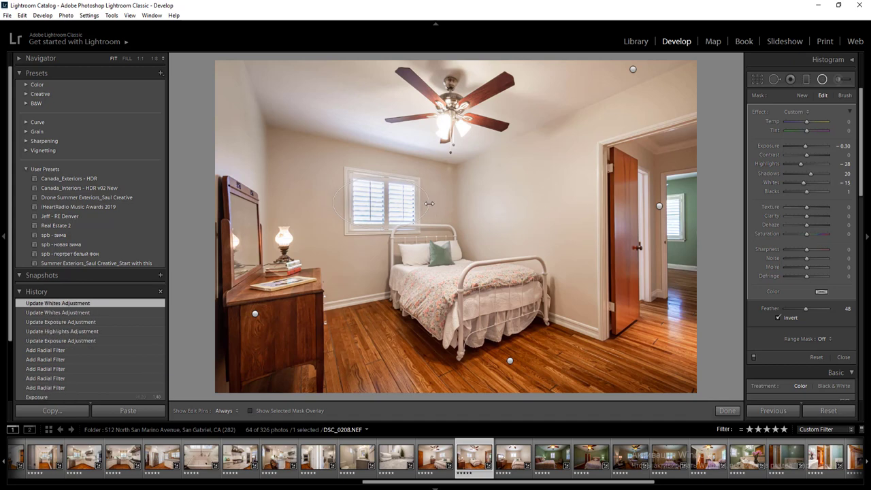
left_click_drag(422, 204, 441, 204)
key("shift+m")
- Set DSC_0211.NEF's exposure to 1.00, temperature to 3400 and orange saturation to −36
key("Right")
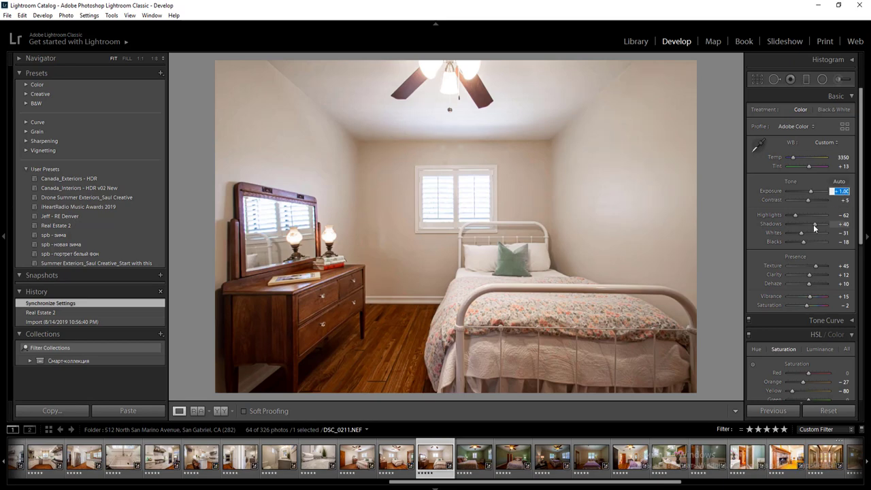
key("Up")
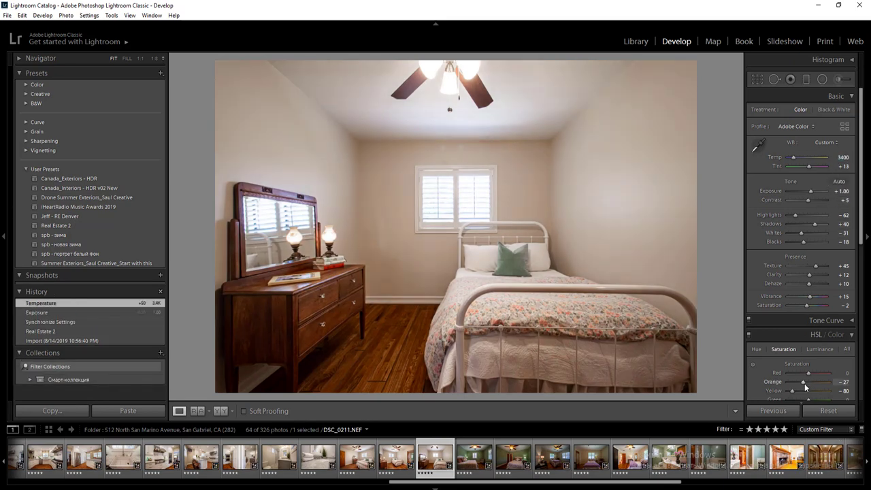
left_click_drag(804, 383, 802, 383)
- Add brightening radial filters to DSC_0211.NEF over the foot of the bed and over the dresser with the nearby floor
key("shift+m")
left_click_drag(581, 361, 672, 398)
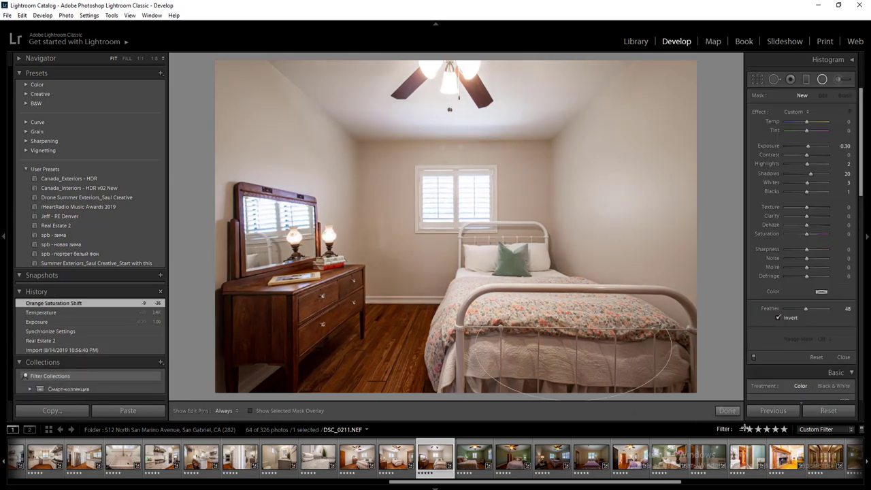
left_click_drag(744, 428, 774, 485)
left_click_drag(315, 344, 485, 464)
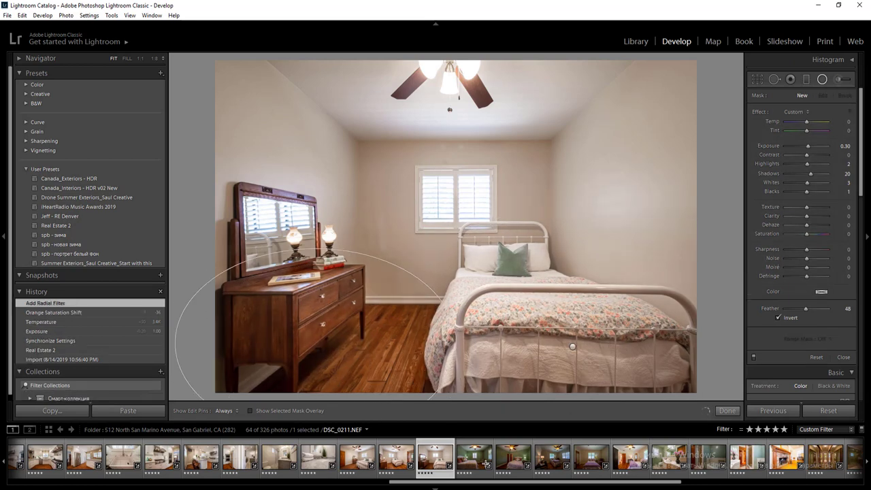
left_click_drag(445, 405, 442, 401)
key("shift+m")
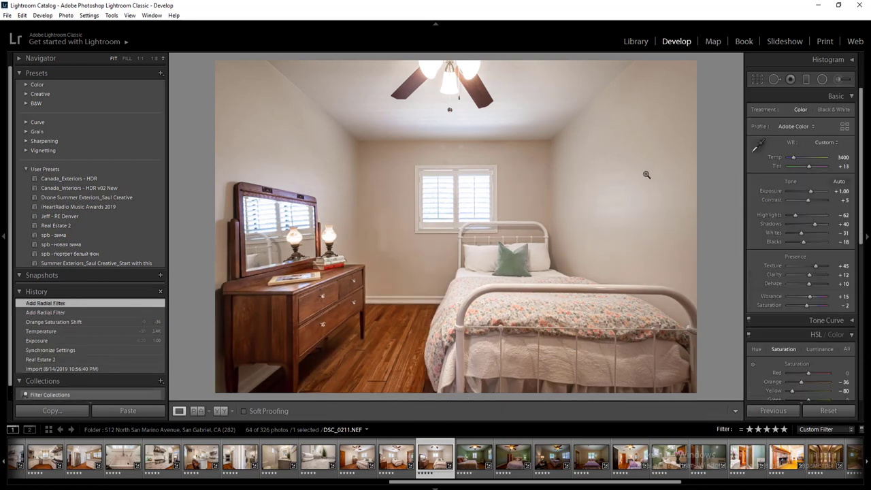
- Set green bedroom photo DSC_0217.NEF's exposure to 0.70, reduce its yellow saturation, and set orange saturation to −27
key("Right")
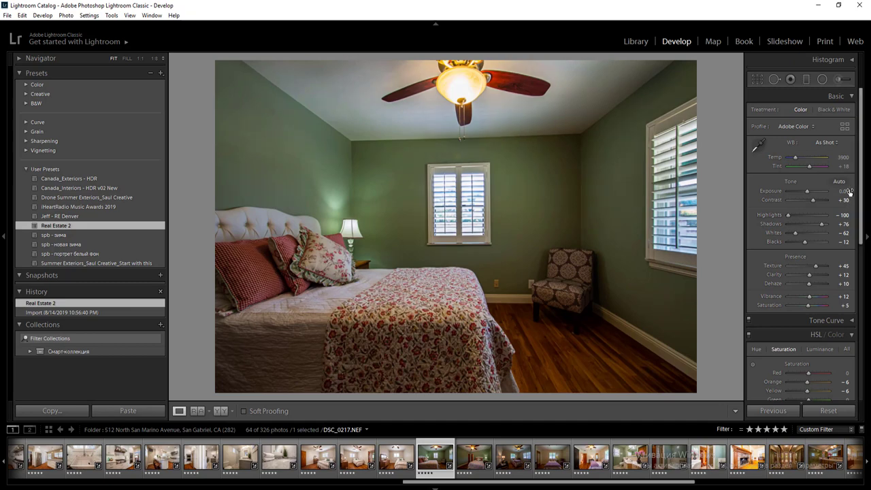
left_click(848, 191)
type("0.7")
key("Return")
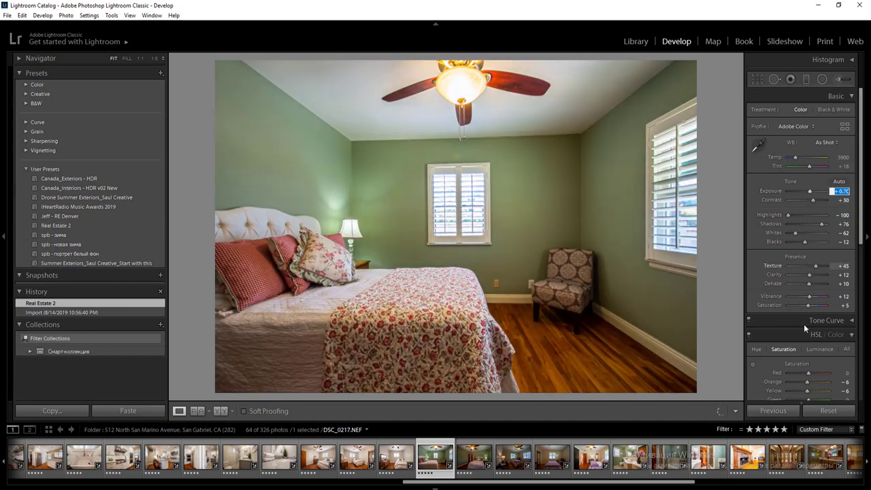
mouse_move(807, 391)
left_mouse_down()
mouse_move(794, 391)
mouse_move(800, 379)
left_mouse_up()
- Add three brightening radial filters to DSC_0217.NEF: over the wall beside the chair, the foot of the bed and the floor corner
key("shift+m")
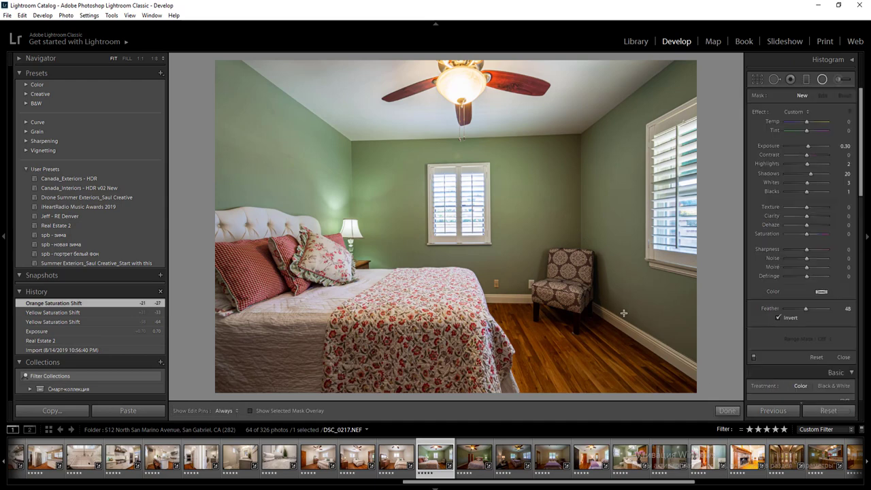
left_click_drag(570, 222, 667, 371)
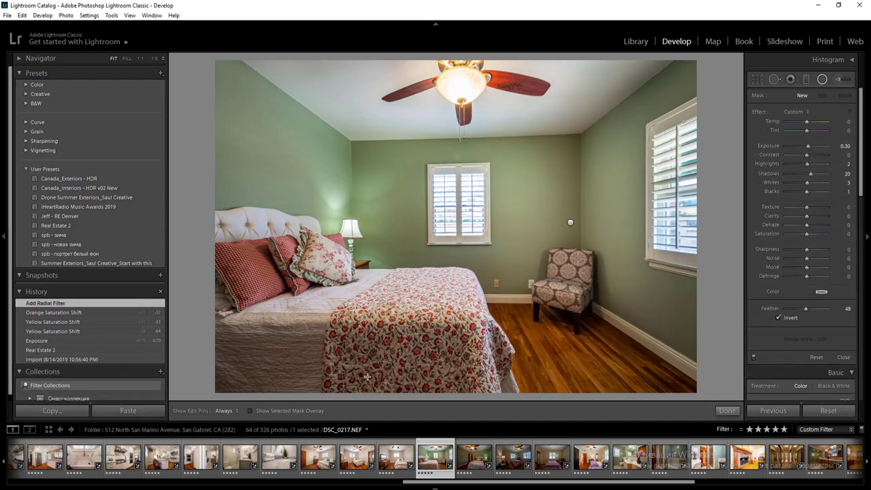
left_click_drag(356, 371, 517, 401)
left_click_drag(673, 364, 762, 381)
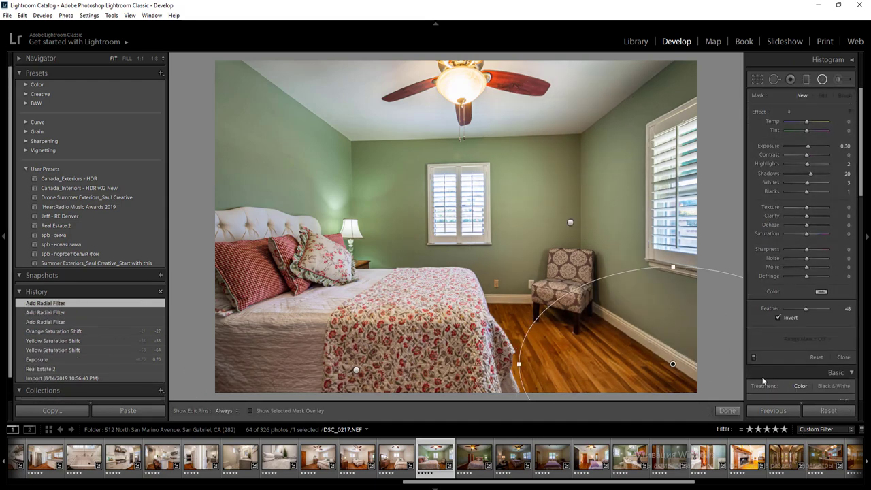
key("shift+m")
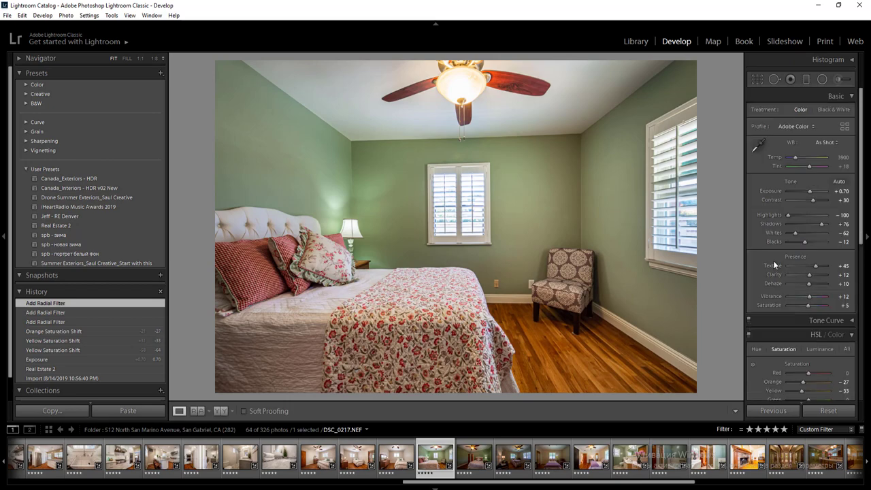
- Synchronize DSC_0217.NEF's settings to the next three bedroom photos, then reselect only DSC_0217.NEF
left_click(556, 461, "shift")
left_click(778, 410)
key("Return")
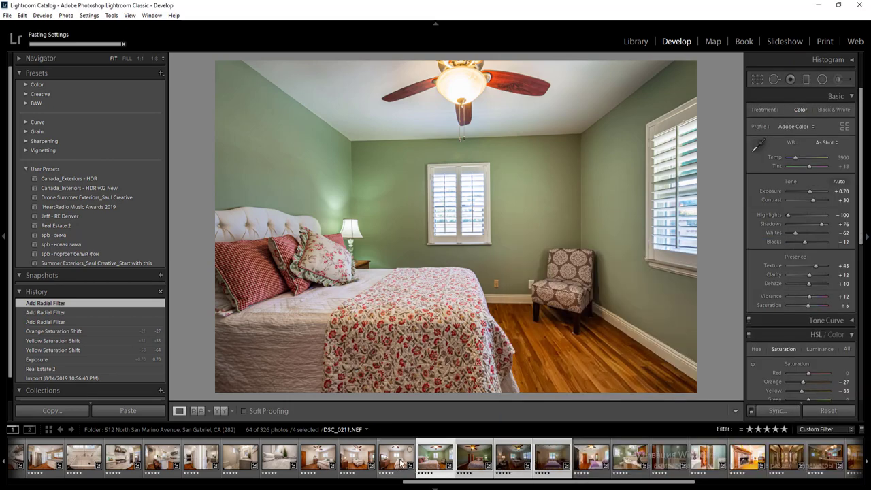
left_click(435, 457)
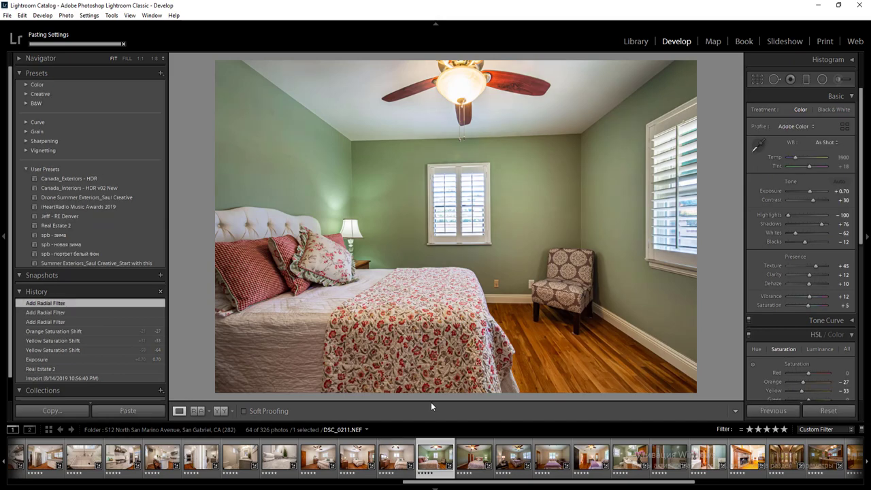
- Set the exposure of green bedroom photo DSC_0223.NEF to 1.20
key("Right")
key("Right")
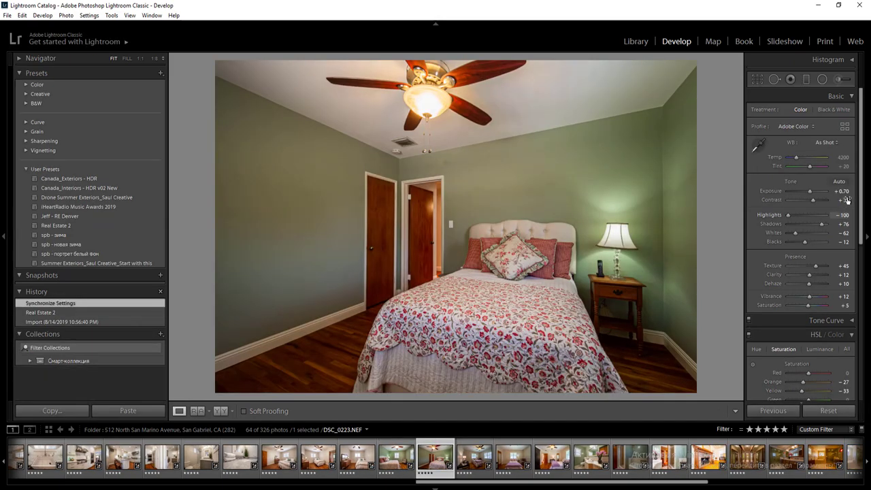
left_click(847, 192)
type("1.2")
key("Return")
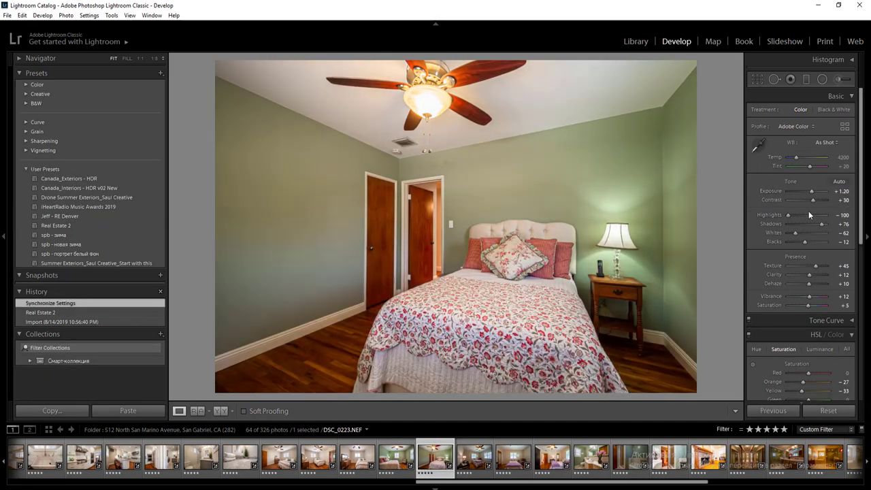
- Add brightening radial filters to DSC_0223.NEF over the wall beside the doors, the wall above the lamp and the nightstand area
key("shift+m")
left_click_drag(255, 148, 431, 389)
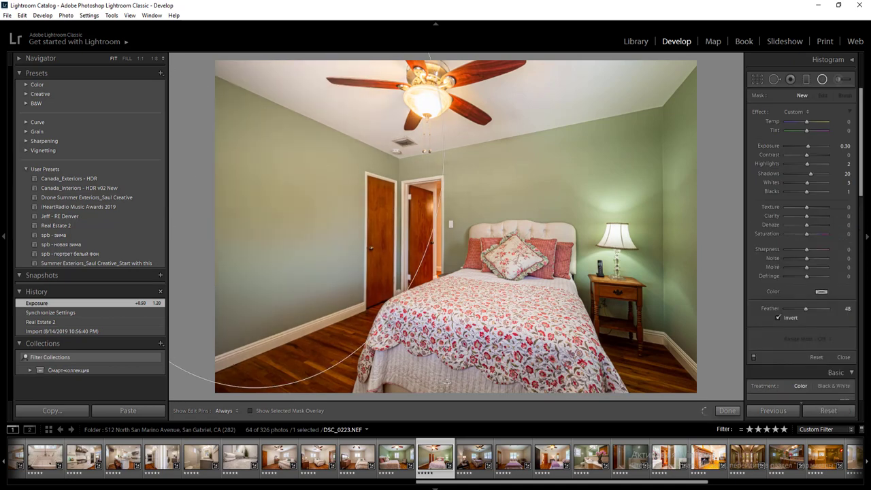
left_click_drag(659, 114, 783, 290)
left_click_drag(633, 333, 717, 432)
key("shift+m")
- Set the exposure of beige bedroom photo DSC_0226.NEF to 1.20
key("Right")
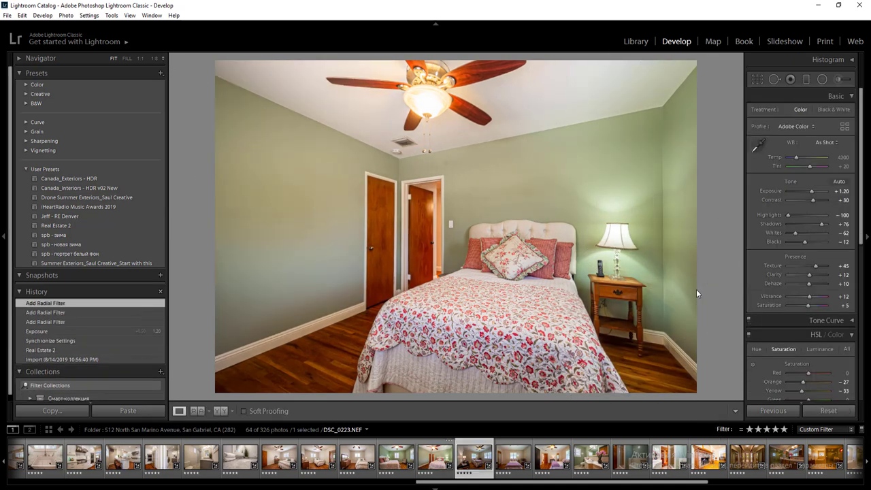
left_click(841, 191)
key("shift+Up")
key("Return")
- Add brightening radial filters to DSC_0226.NEF over the ceiling fan area and the floor by the bed, and set the temperature to 3550
key("shift+m")
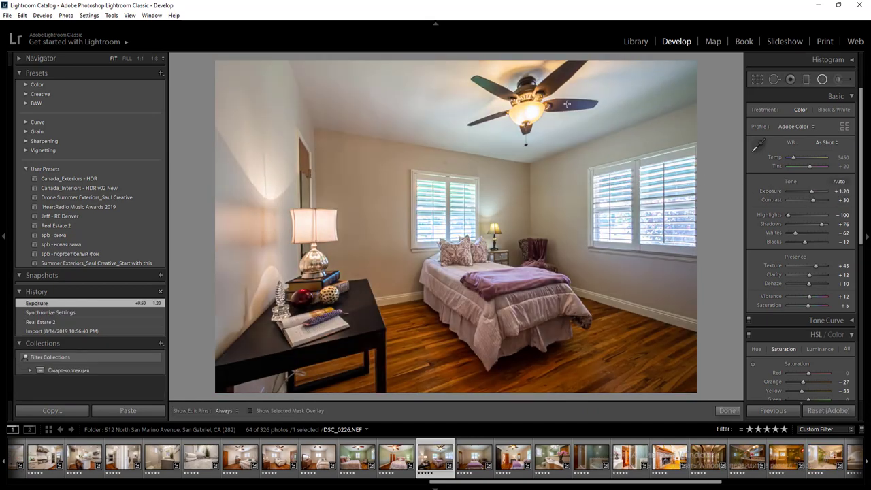
left_click_drag(544, 86, 798, 182)
left_click_drag(524, 352, 774, 465)
key("shift+m")
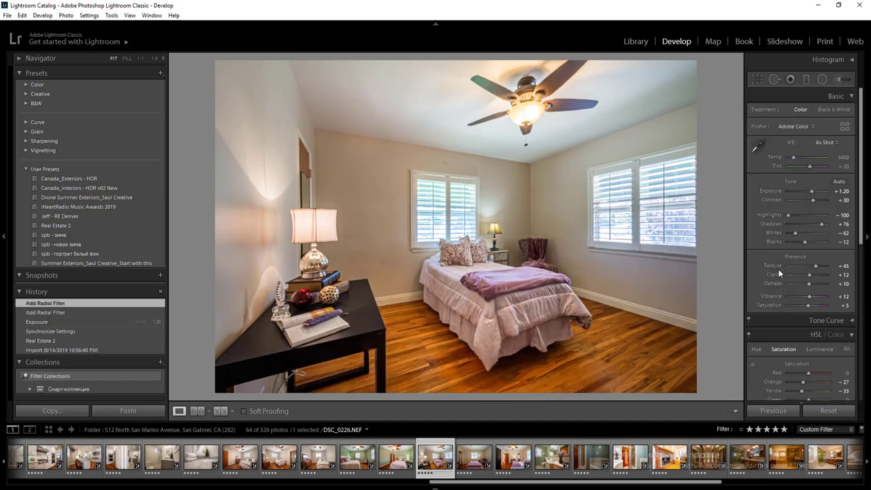
left_click(842, 158)
key("Return")
- Add a radial filter over the large window in DSC_0226.NEF with exposure −0.60 and highlights −13
key("shift+m")
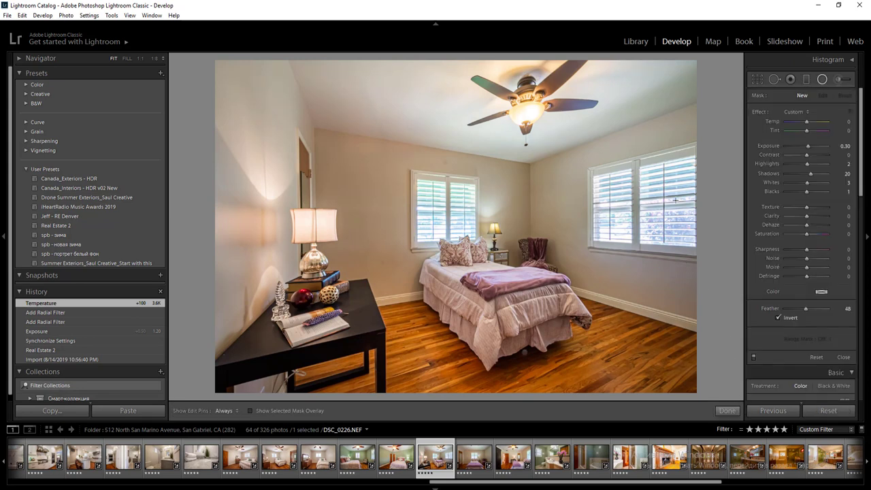
left_click_drag(721, 243, 723, 243)
left_click(841, 146)
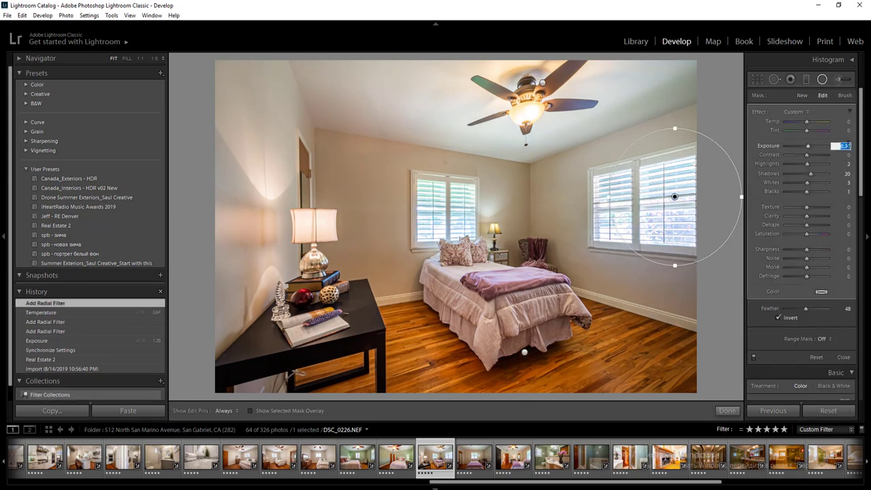
key("Down")
key("Down")
key("Down")
key("Down")
key("Down")
key("Down")
left_click_drag(807, 164, 801, 166)
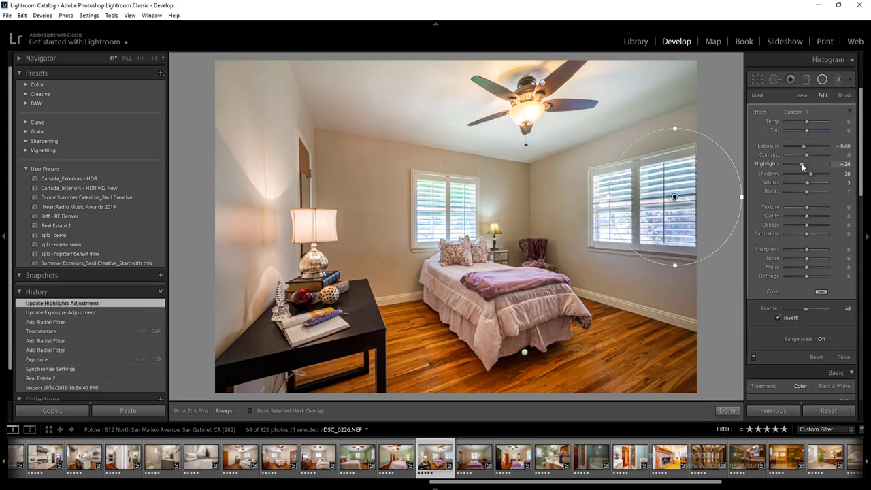
- Fit the radial filter to the right half of the large window and set its temperature to 19
left_click(844, 123)
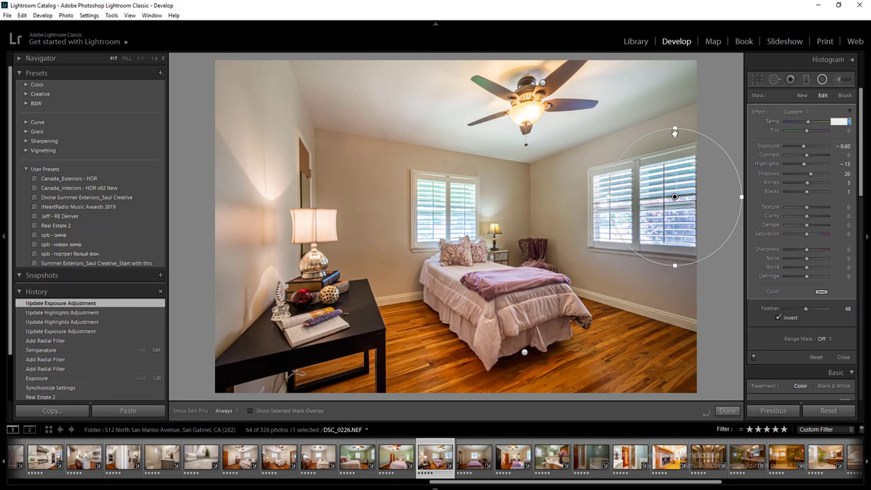
type("9")
key("Return")
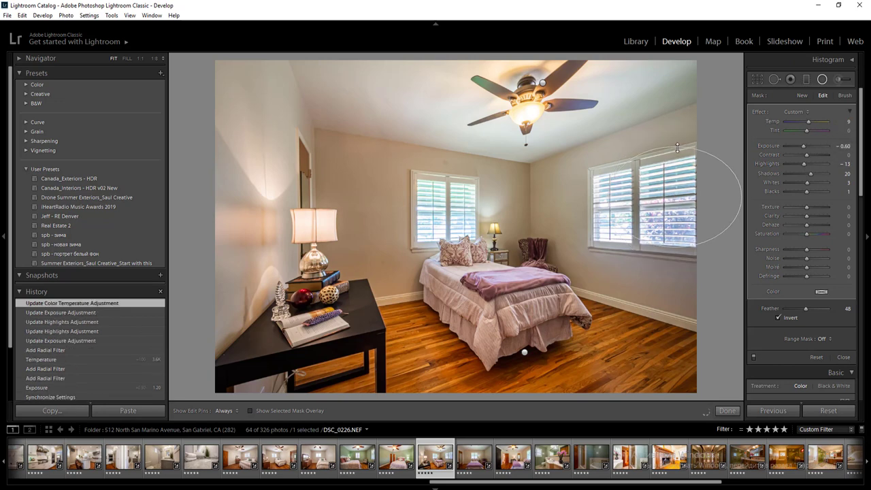
left_click(605, 208)
left_click_drag(616, 196, 679, 192)
left_click(847, 121)
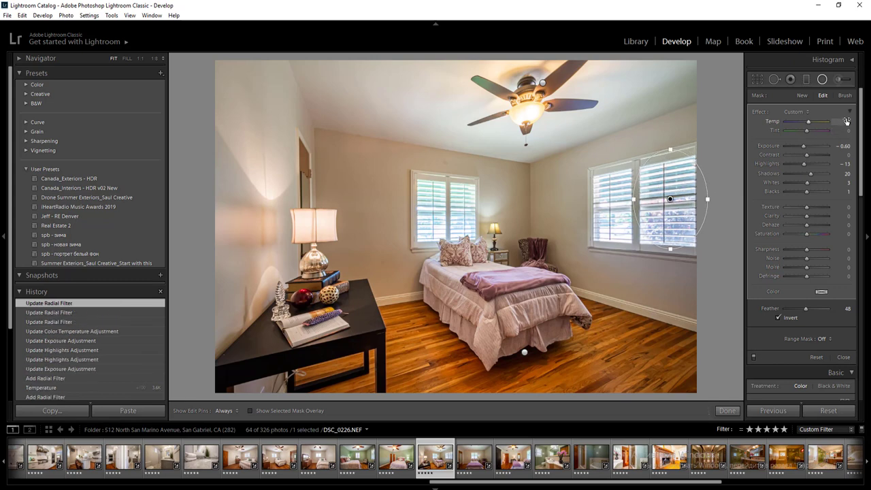
left_click(847, 123)
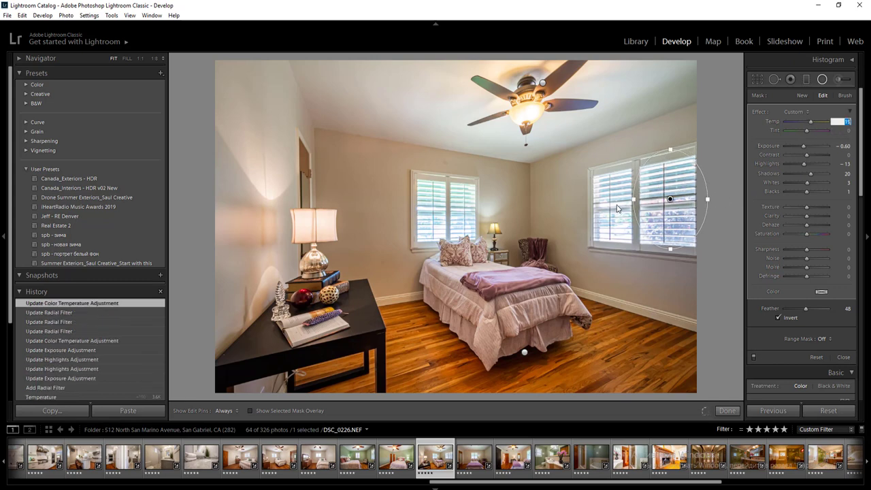
key("Return")
- Add a radial filter over the left half of the large window with exposure −0.40 and adjust its temperature
left_click_drag(615, 205, 639, 246)
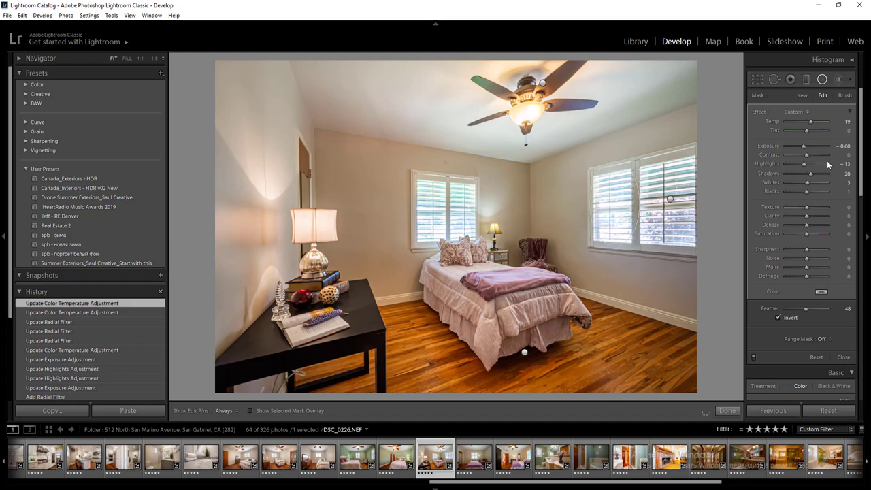
left_click(845, 147)
left_click(847, 121)
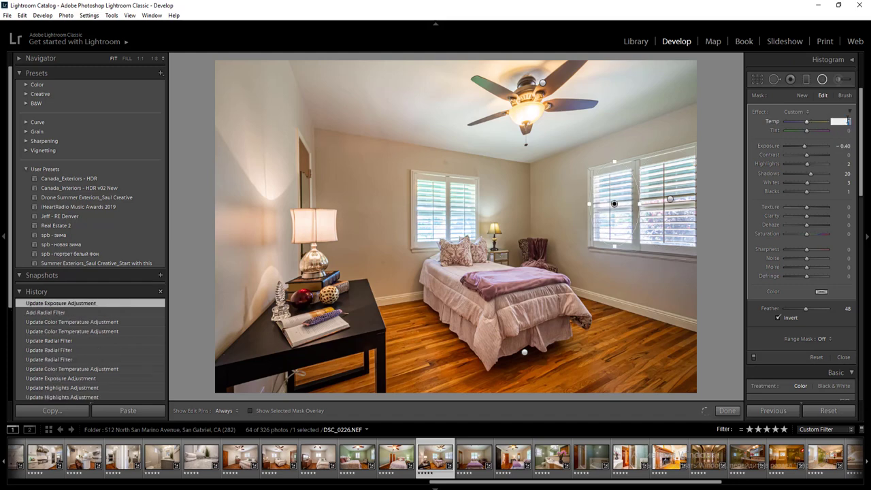
- Add a radial filter over the left half of the small window with exposure −0.80 and temperature 10
left_click_drag(434, 211, 452, 249)
left_click(845, 147)
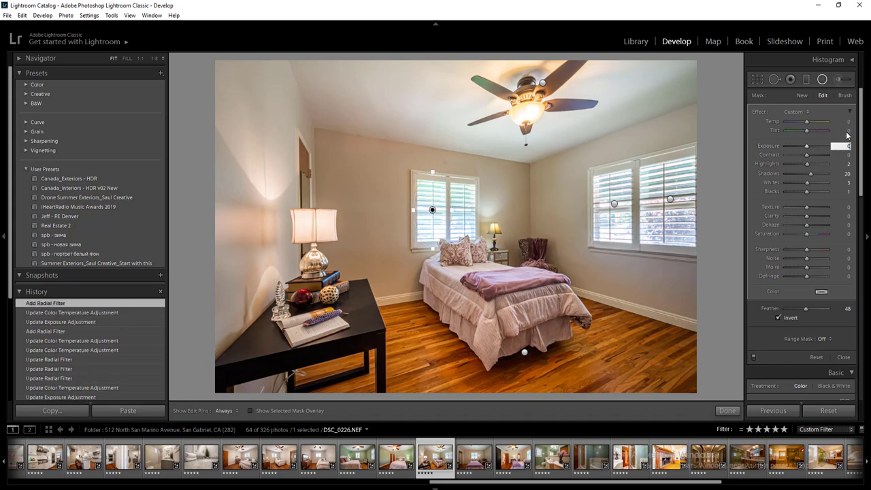
type("-0.8")
left_click(847, 121)
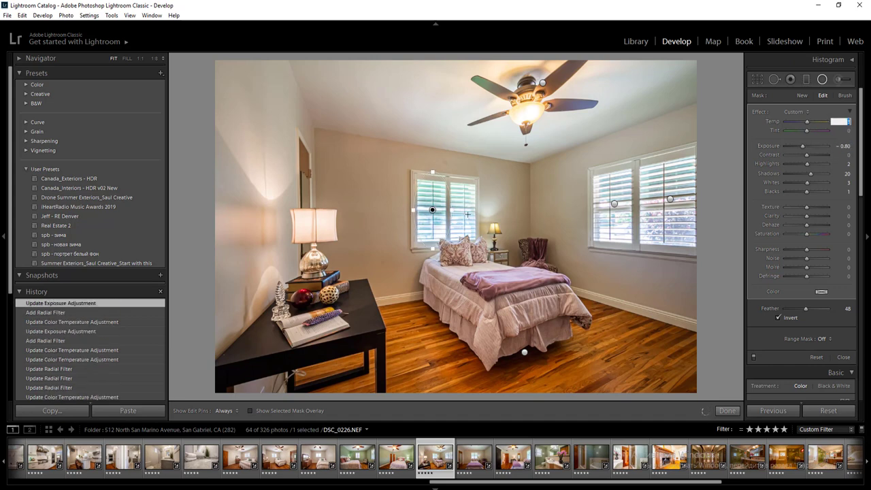
type("10")
key("Return")
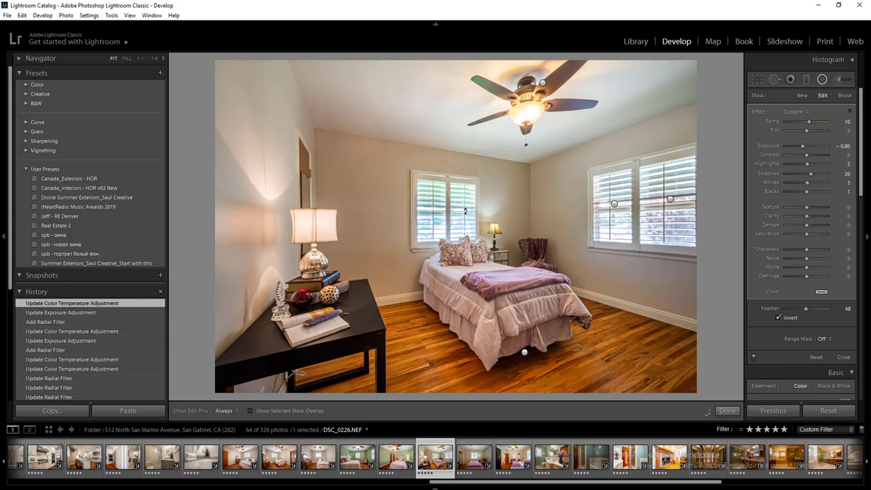
- Add a radial filter over the right half of the small window with exposure −0.60 and temperature 12, and finish the filter editing
left_click_drag(466, 212, 473, 238)
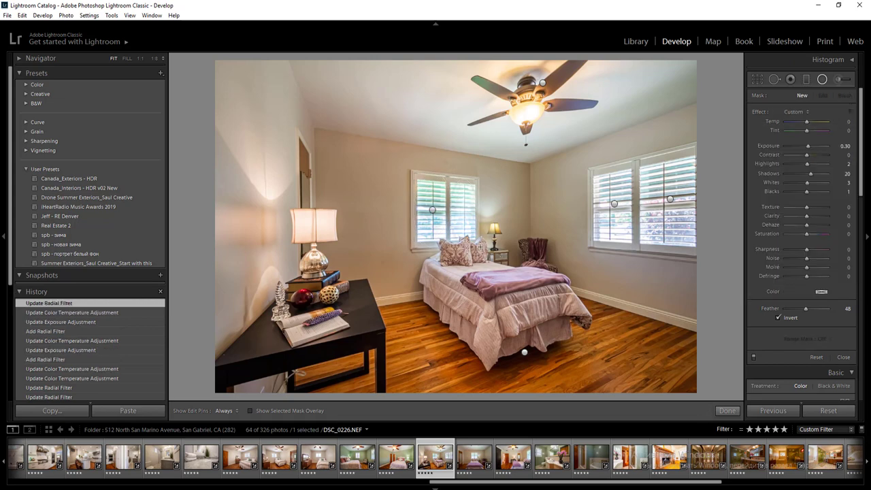
left_click(841, 146)
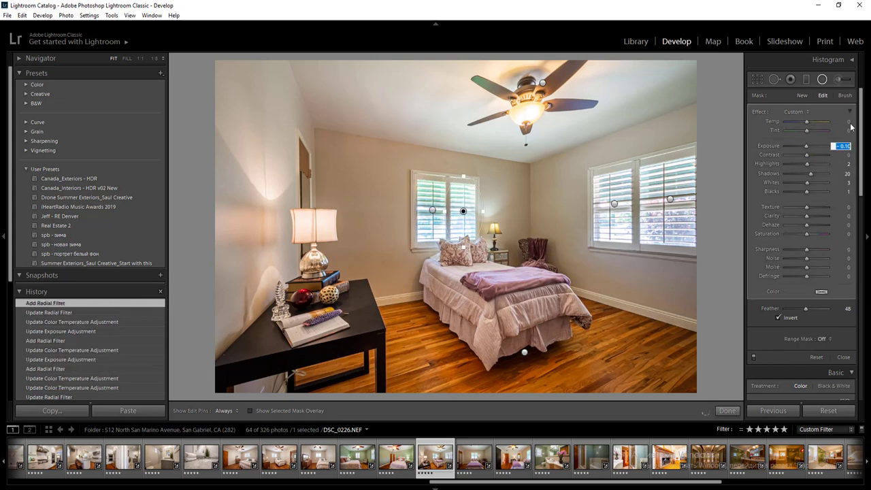
left_click(848, 121)
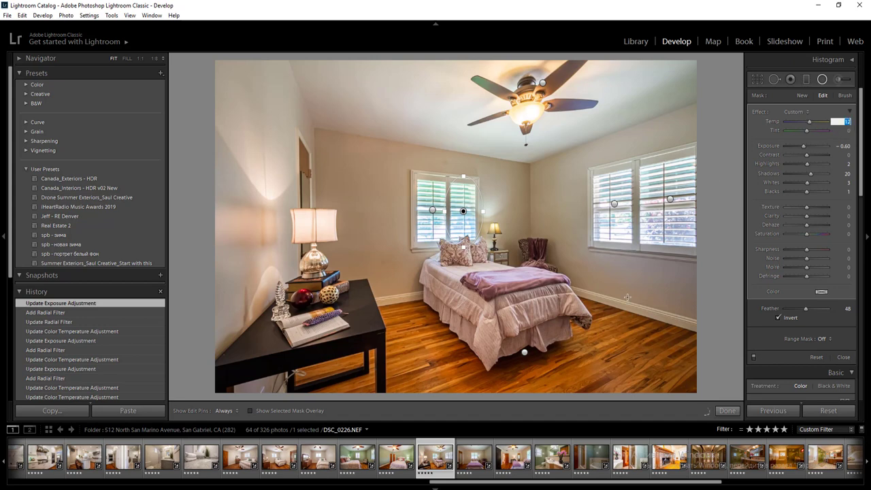
key("Return")
left_click(727, 410)
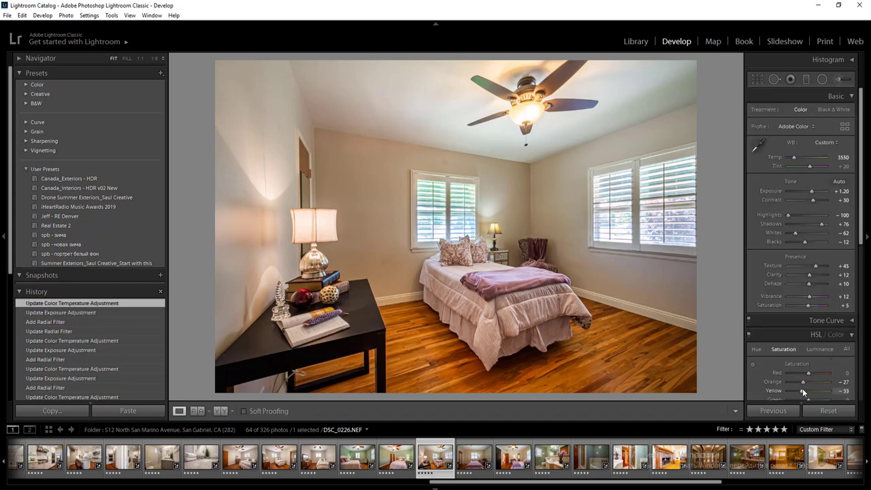
- Cull DSC_0229.NEF from the filtered set by lowering its rating to two stars
key("Right")
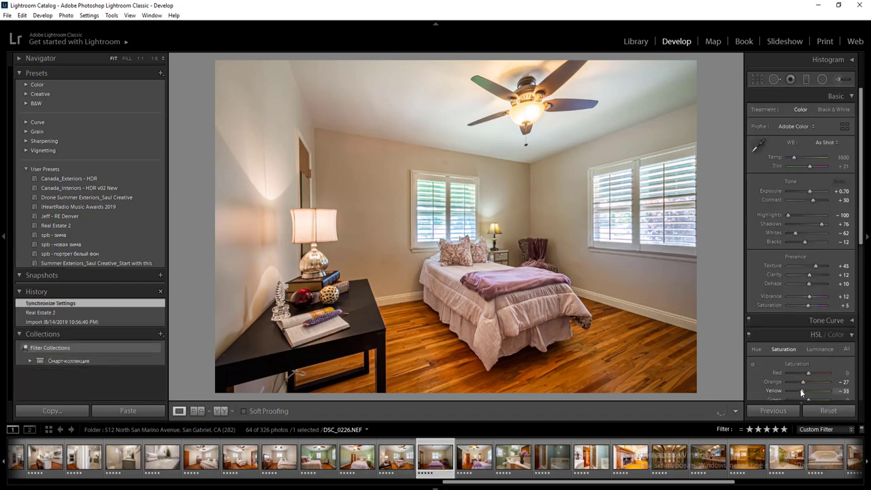
key("shift+m")
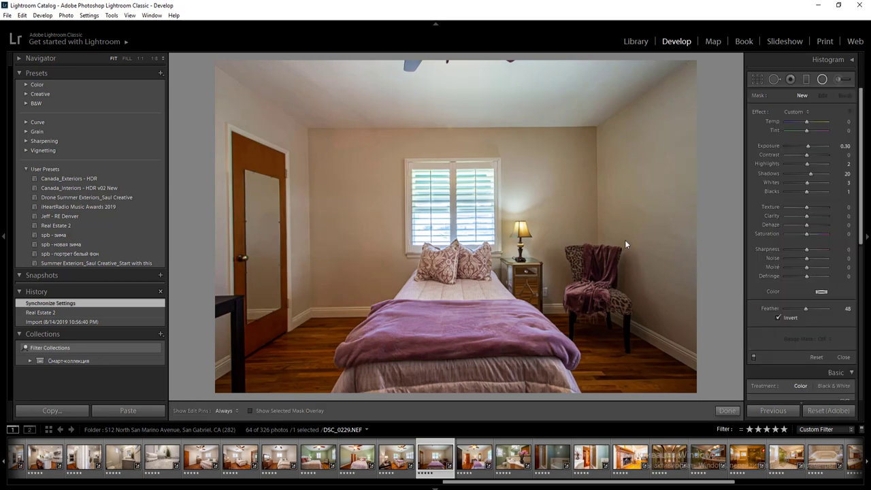
key("shift+m")
key("2")
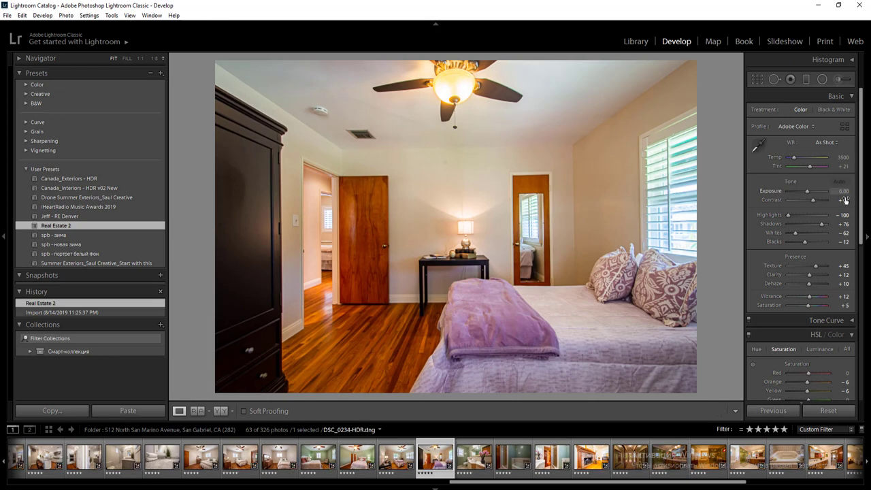
- Set DSC_0234-HDR.dng's exposure to −0.20, temperature to 3400, yellow saturation to −31 and orange saturation to −16
left_click(844, 192)
key("Down")
key("Down")
left_click(843, 157)
key("Down")
key("Down")
mouse_move(807, 391)
left_mouse_down()
mouse_move(800, 394)
mouse_move(802, 382)
left_mouse_up()
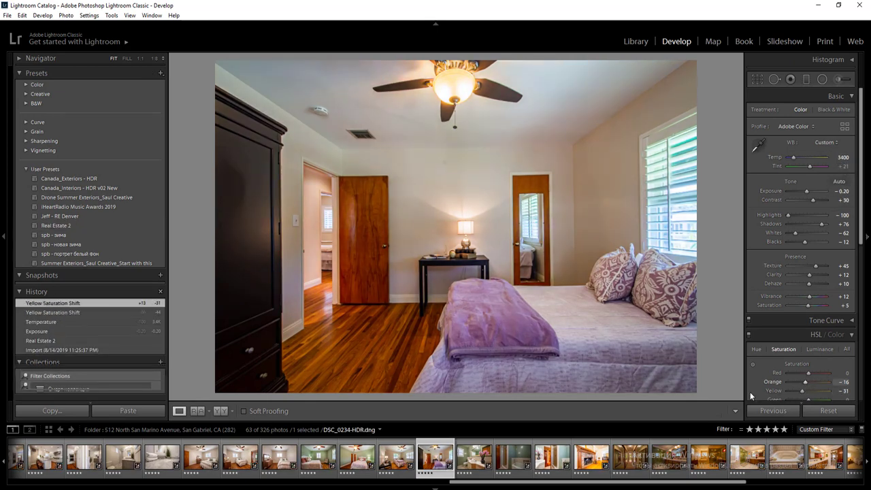
- Add brightening radial filters to DSC_0234-HDR.dng over the wood floor near the wardrobe and over the wall beside the window
key("shift+m")
left_click_drag(361, 368, 574, 224)
left_click_drag(454, 199, 457, 194)
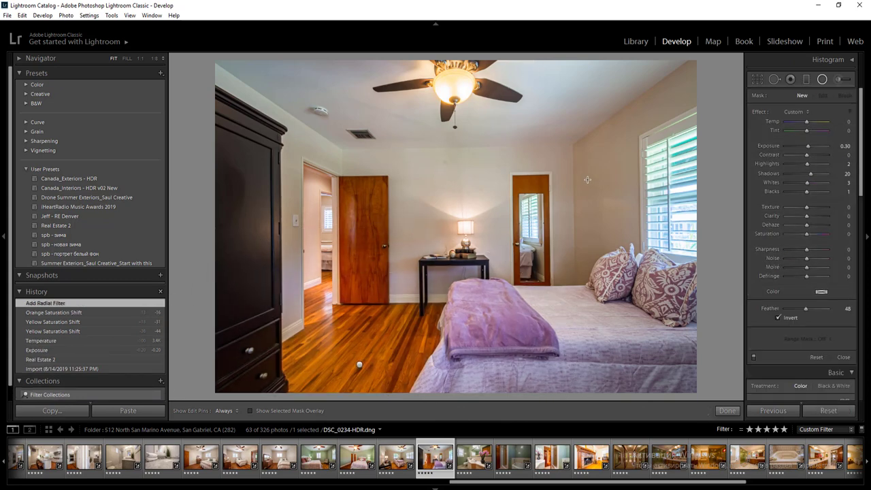
left_click_drag(587, 179, 643, 287)
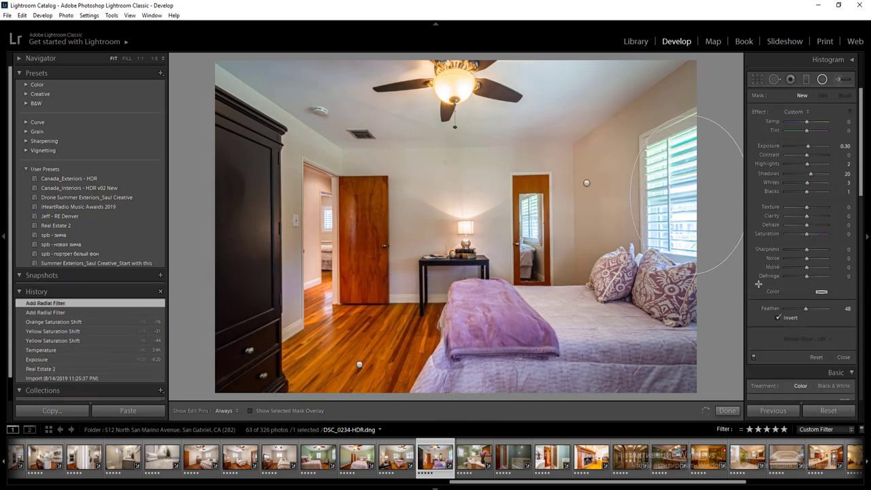
- Add a radial filter over the right-hand window with exposure −0.70 and temperature 15, shift it outward, and finish the filter editing
left_click_drag(758, 284, 763, 290)
type("-0.1")
key("Return")
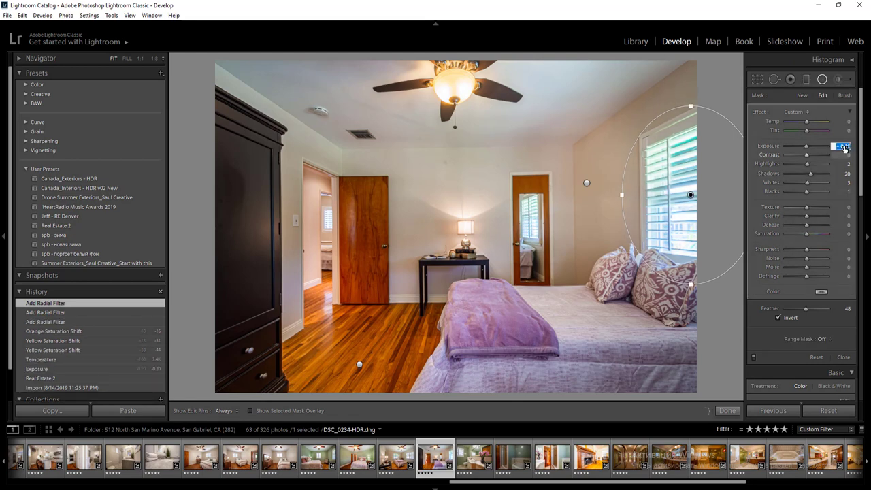
key("Down")
key("Down")
left_click(846, 122)
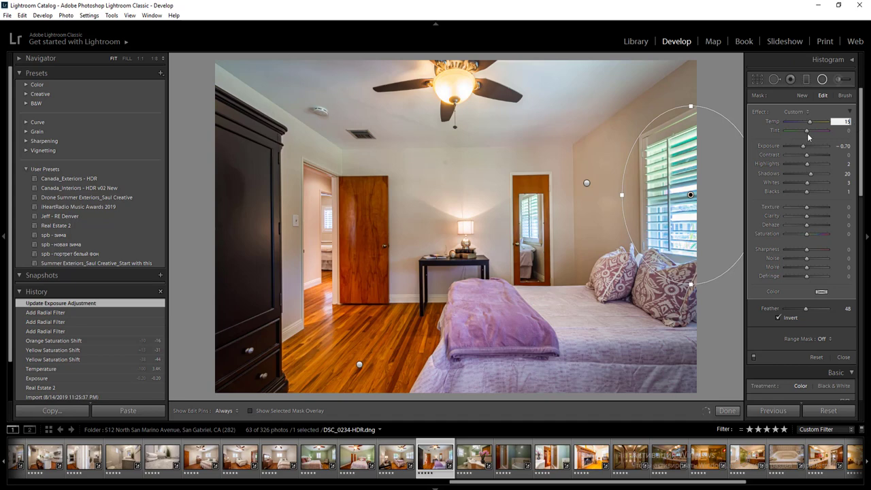
left_click_drag(670, 202, 684, 207)
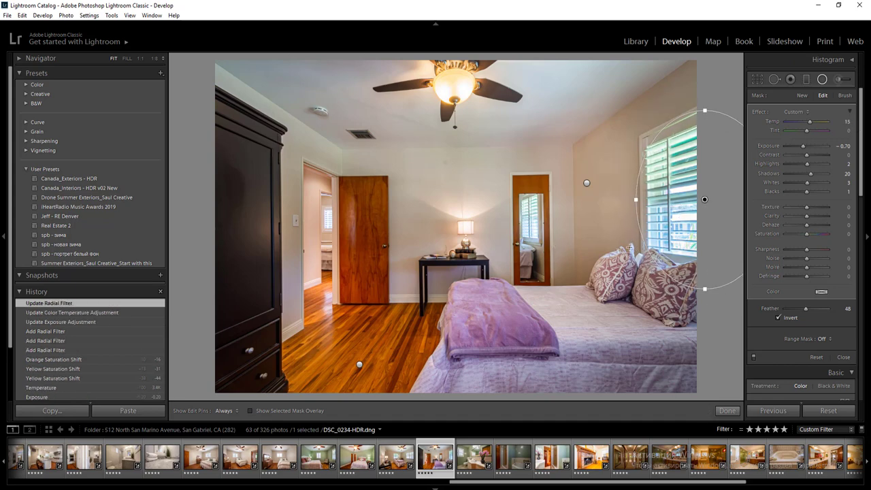
left_click(842, 358)
- Set DSC_0237-HDR.dng's yellow saturation to −53, orange saturation to −20 and exposure to −0.20
left_click_drag(806, 385, 799, 388)
key("Right")
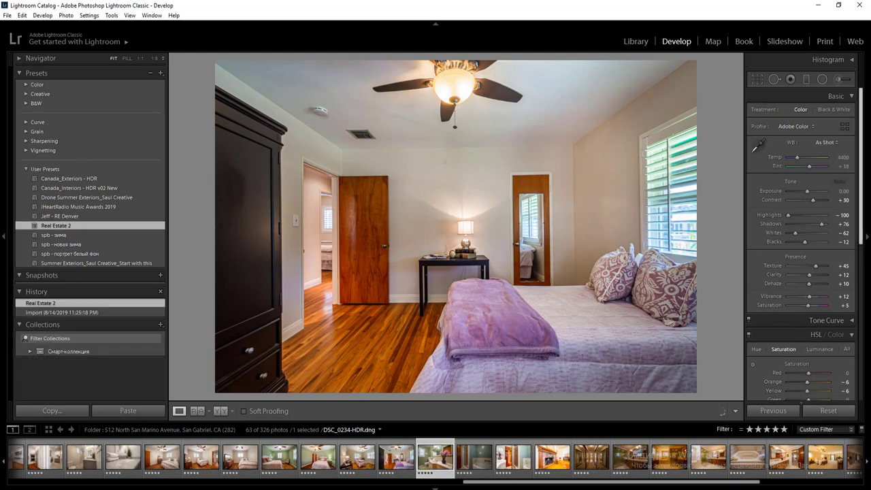
mouse_move(808, 391)
left_mouse_down()
mouse_move(796, 393)
mouse_move(804, 381)
left_mouse_up()
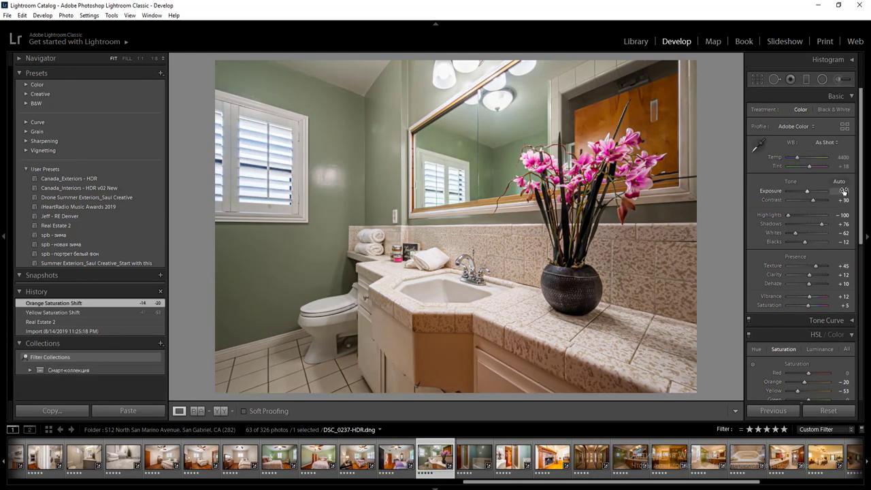
type("-0.2")
key("Return")
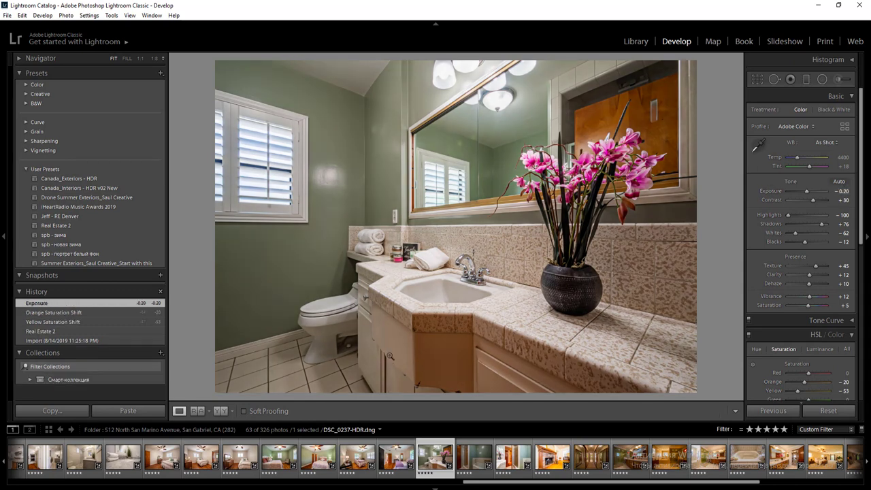
- Add brightening radial filters over the wall and floor beside the toilet and over the countertop near the vase, and finish the filter editing
key("shift+m")
left_click_drag(276, 315, 469, 398)
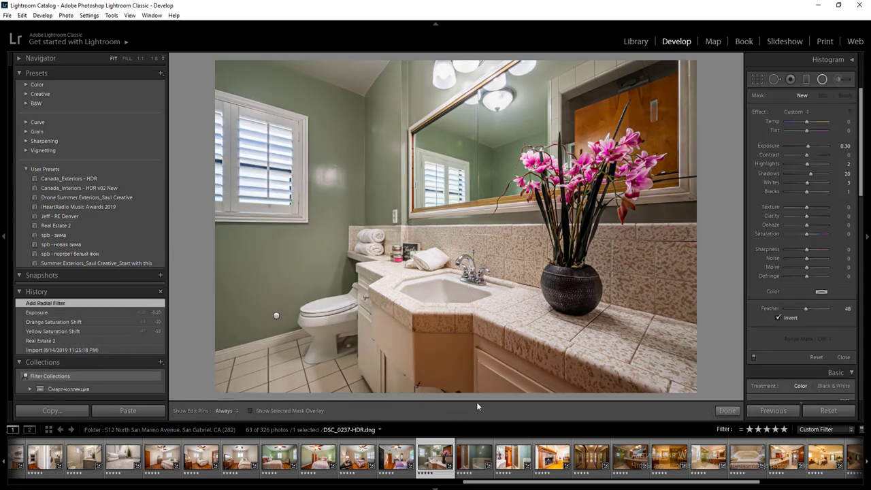
left_click_drag(732, 385, 864, 469)
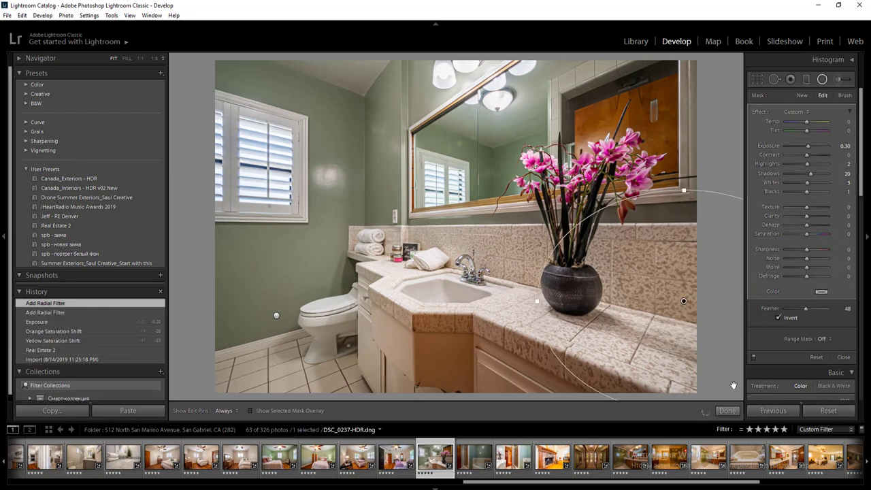
key("shift+m")
- Set DSC_0238.NEF's exposure to 0.90 and its yellow and orange saturation to −38
key("Right")
key("Right")
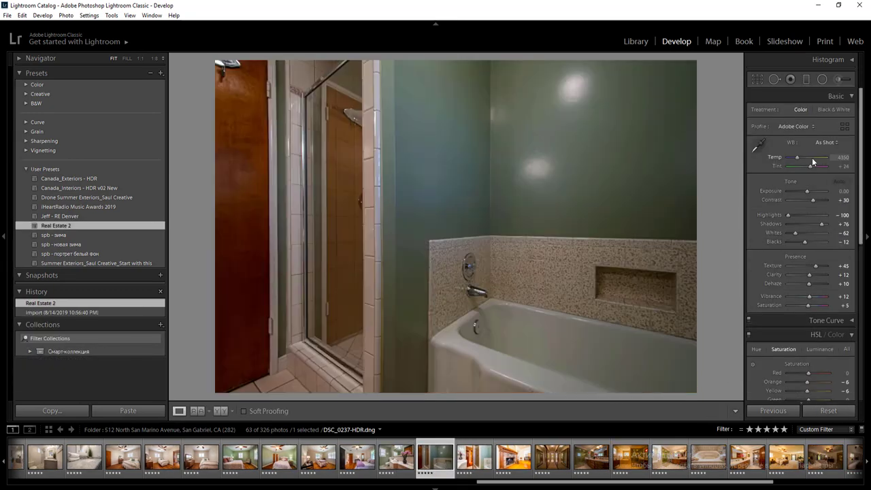
key("Left")
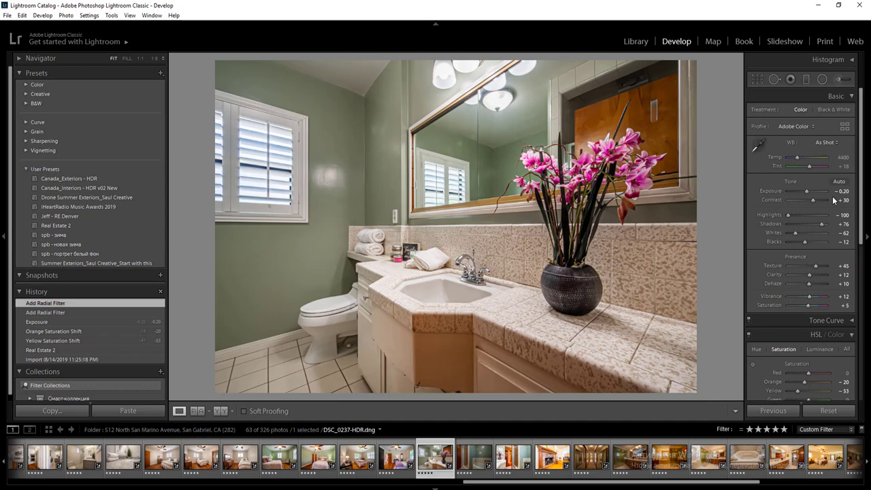
key("Right")
left_click(842, 191)
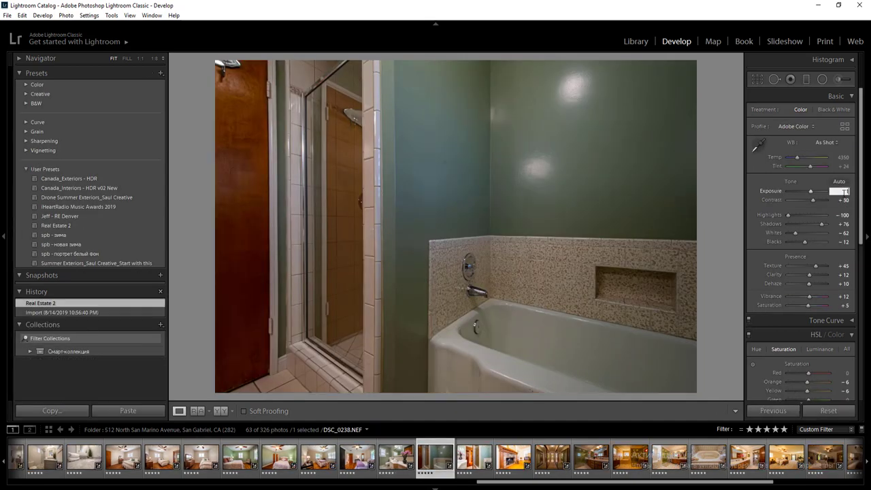
type(".9")
key("Return")
left_click(801, 390)
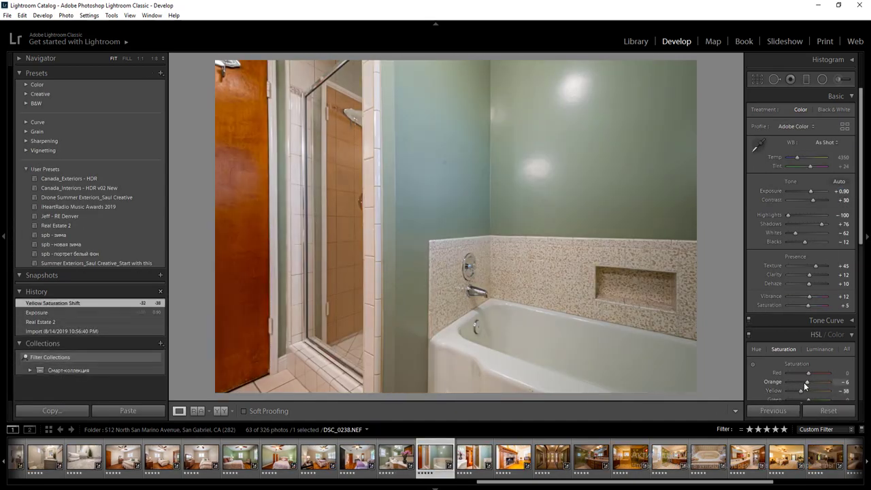
left_click_drag(804, 384, 798, 382)
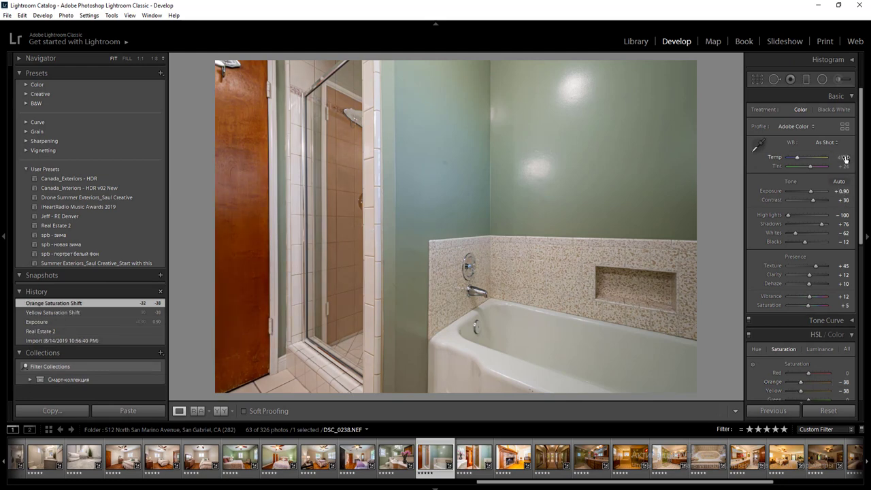
- Refine the bathtub photo with exposure 1.00, temperature 4450 and yellow saturation −53
left_click(844, 191)
type("1")
key("Return")
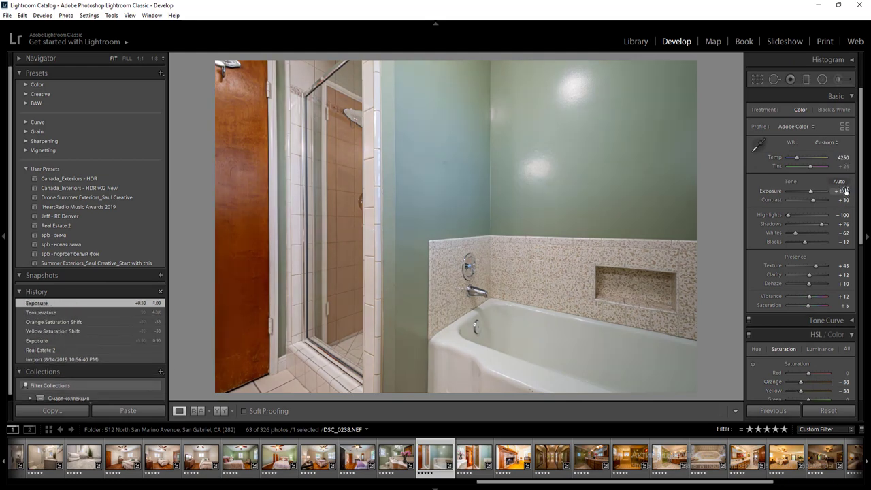
key("Up")
left_click_drag(801, 392, 797, 390)
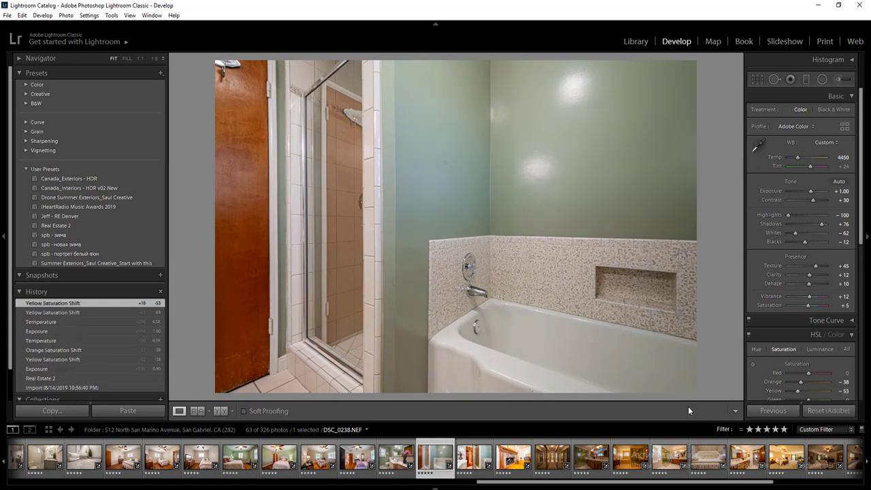
- Add a radial filter over the bluish wall beside the shower with exposure −0.30 and a warmer temperature, and finish the filter editing
key("shift+m")
left_click_drag(433, 192, 509, 344)
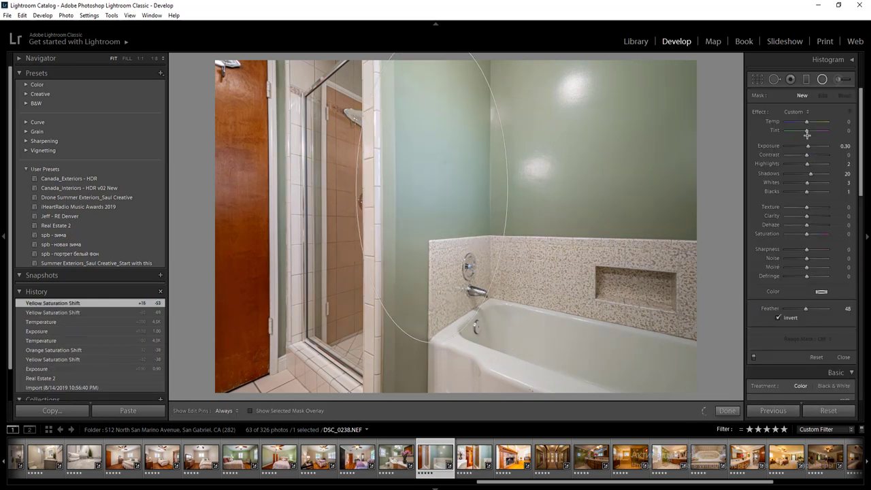
key("Down")
key("Down")
key("Down")
key("Down")
key("Down")
key("Down")
left_click(849, 121)
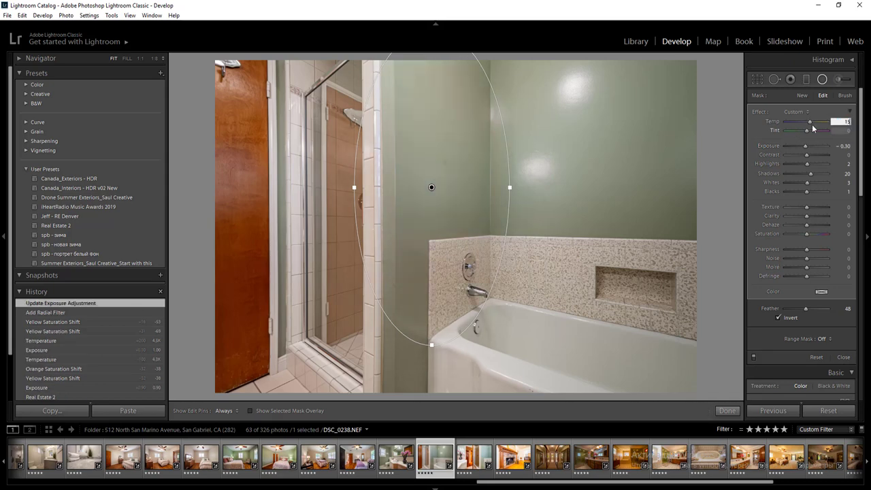
key("Down")
key("Return")
key("shift+m")
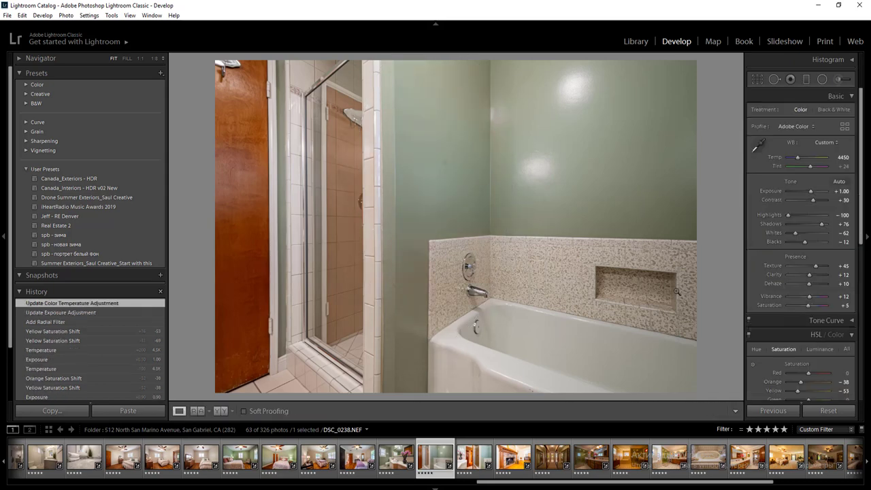
- Add a radial filter with exposure 0.30 over the tiled niche and tub, and finish the filter editing
key("shift+m")
mouse_move(673, 271)
left_mouse_down()
mouse_move(736, 347)
mouse_move(737, 362)
left_mouse_up()
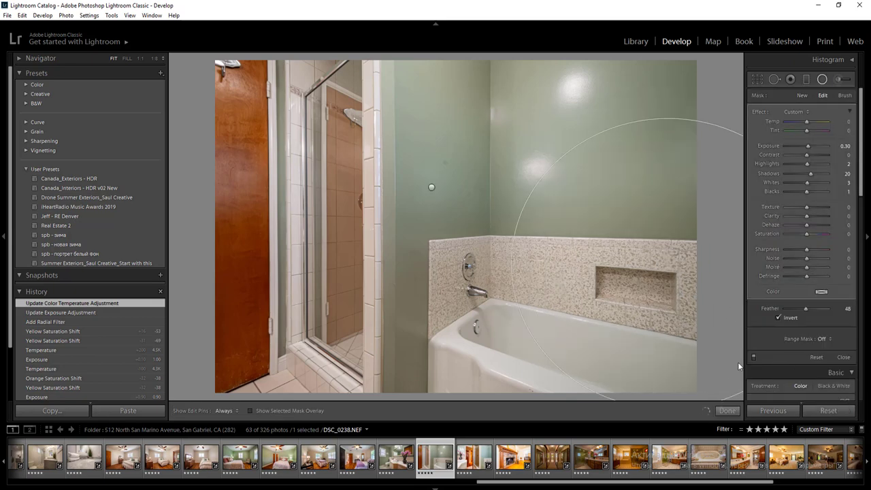
key("shift+m")
- Set DSC_0243-HDR.dng's exposure to −0.30
key("Right")
key("Right")
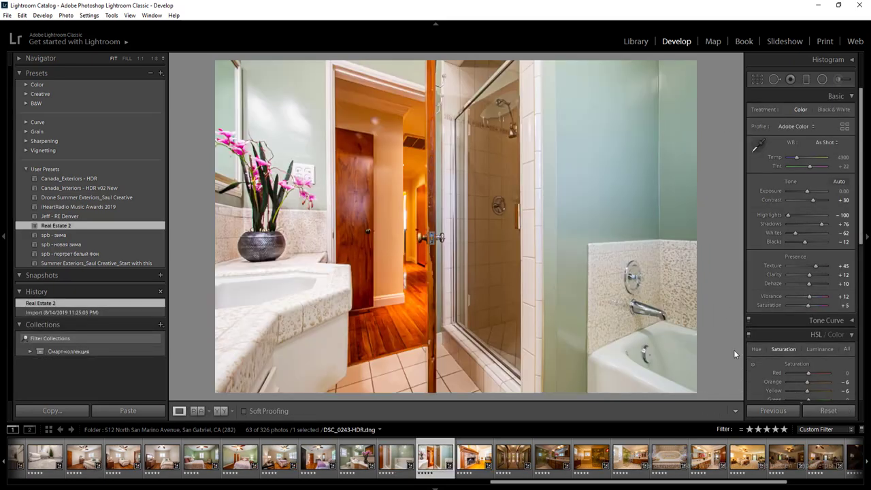
type("-0.3")
key("Return")
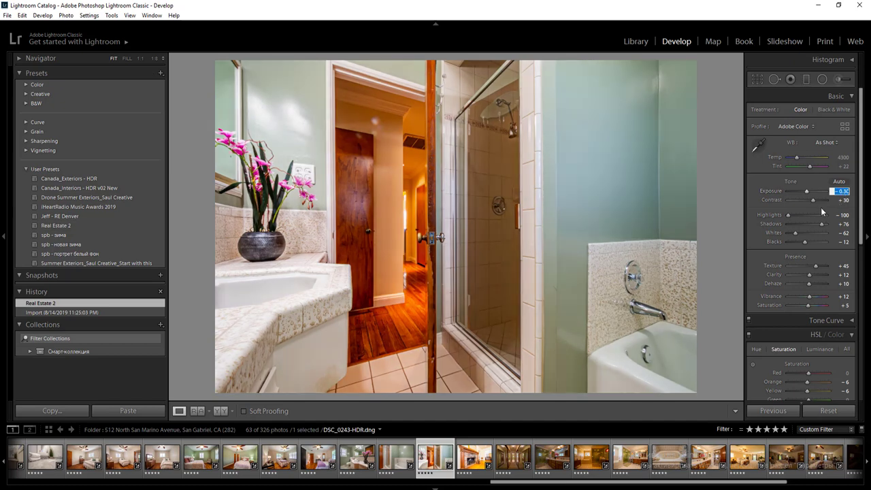
- Add a radial filter over the bathtub and its faucet with exposure 0.50
key("shift+m")
left_click_drag(645, 315, 785, 464)
left_click(844, 147)
key("Up")
key("Up")
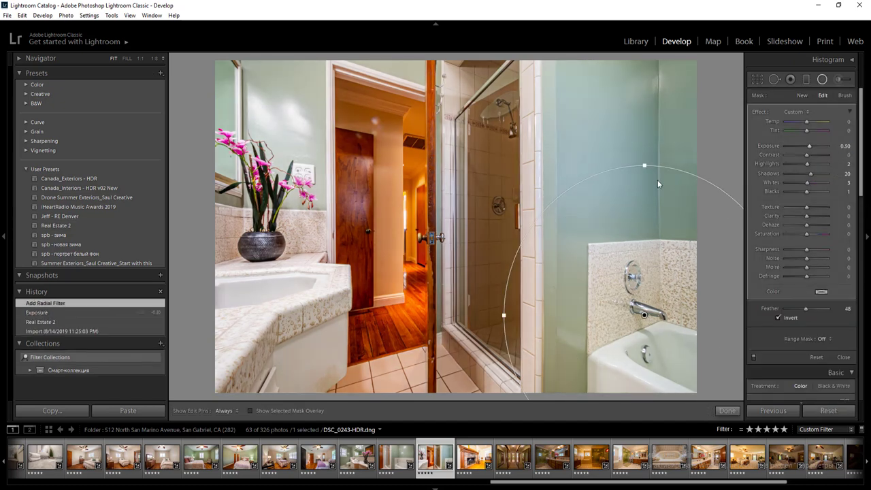
type("0.3")
key("Return")
- Add a radial filter over the green wall above the tub with temperature 9 and a reduced exposure, and finish the filter editing
left_click_drag(635, 219, 687, 325)
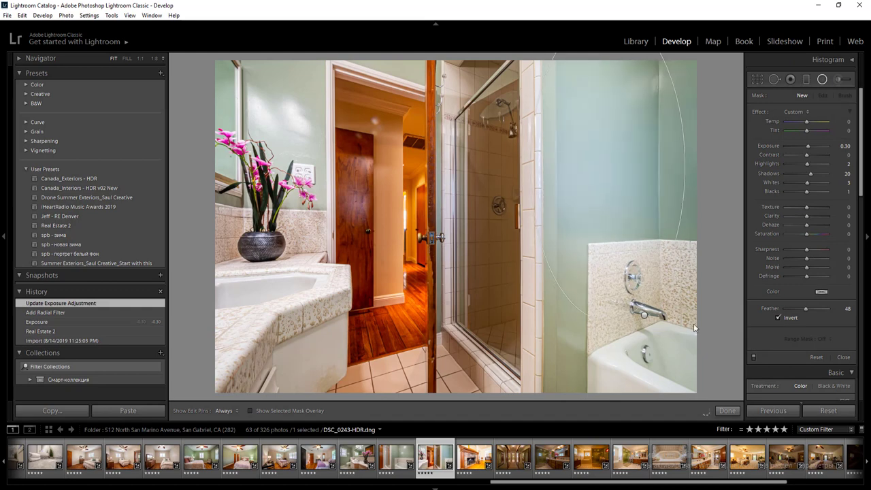
left_click(842, 146)
type("-0.4")
left_click(841, 121)
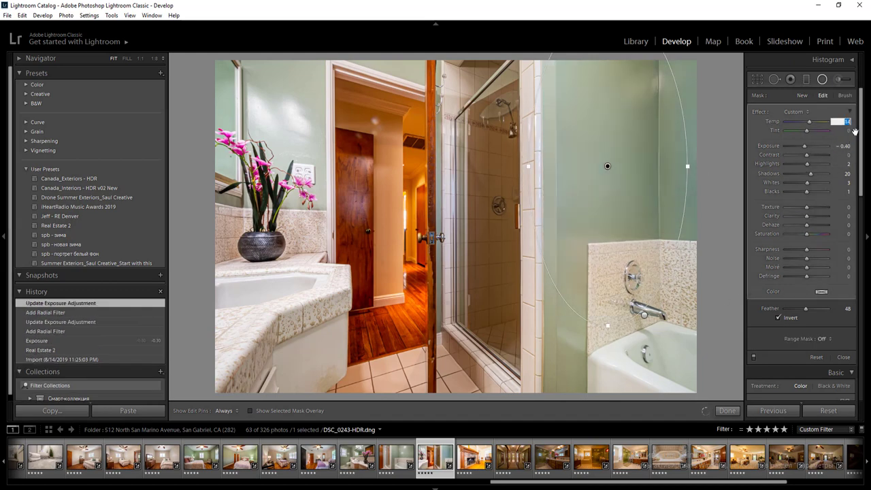
type("9")
left_click(843, 145)
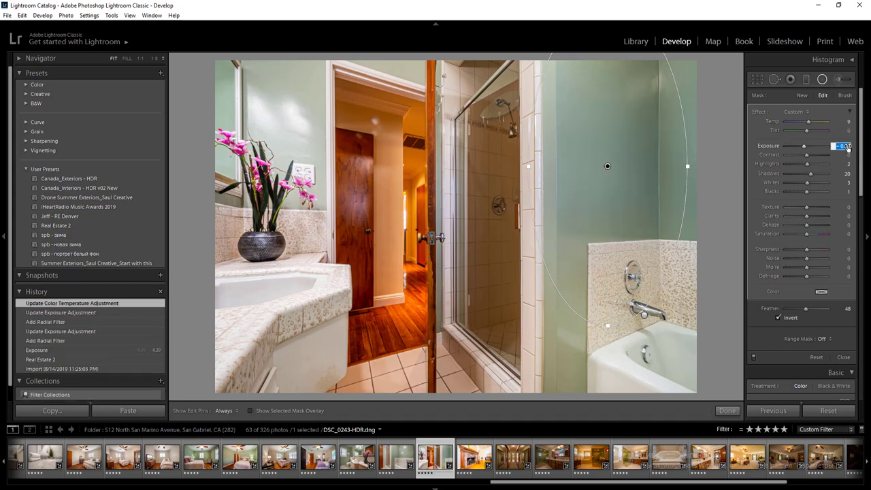
key("Up")
key("Up")
key("Return")
key("shift+m")
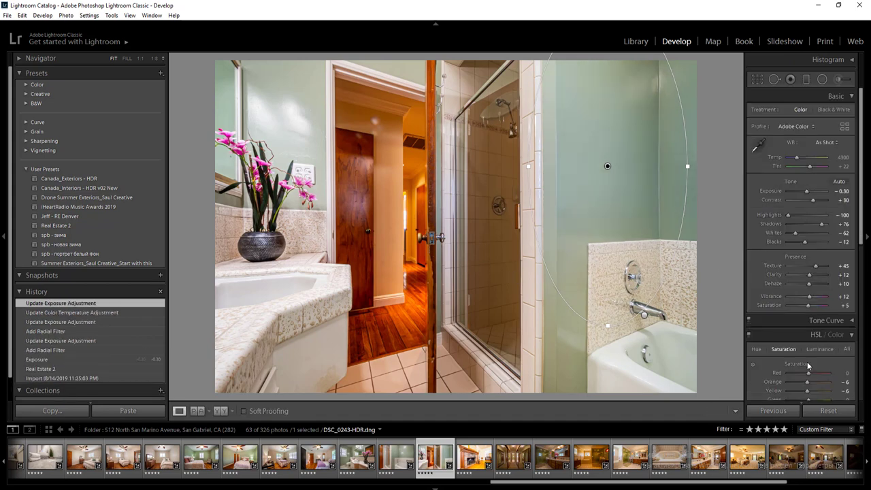
- Set the photo's yellow saturation to −60 and orange saturation to −67, and add a brightening radial filter over the hallway doorway
mouse_move(807, 390)
left_mouse_down()
mouse_move(795, 391)
mouse_move(801, 380)
mouse_move(794, 381)
left_mouse_up()
key("shift+m")
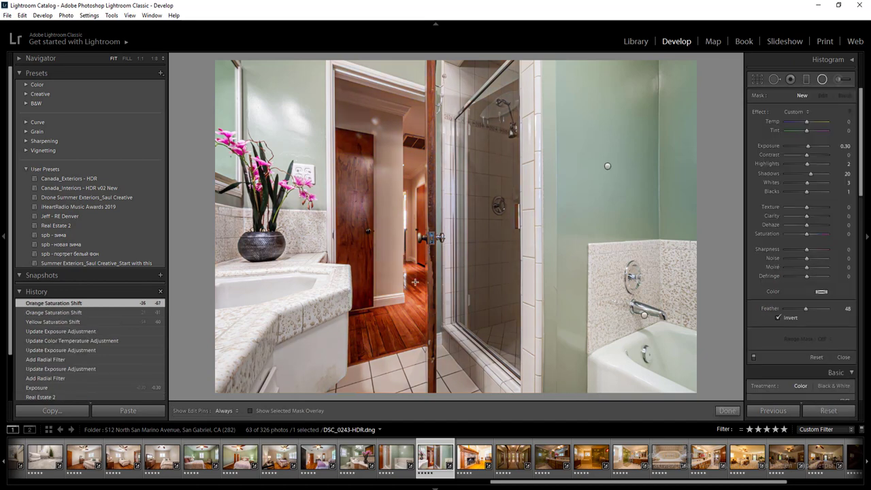
left_click_drag(391, 210, 459, 368)
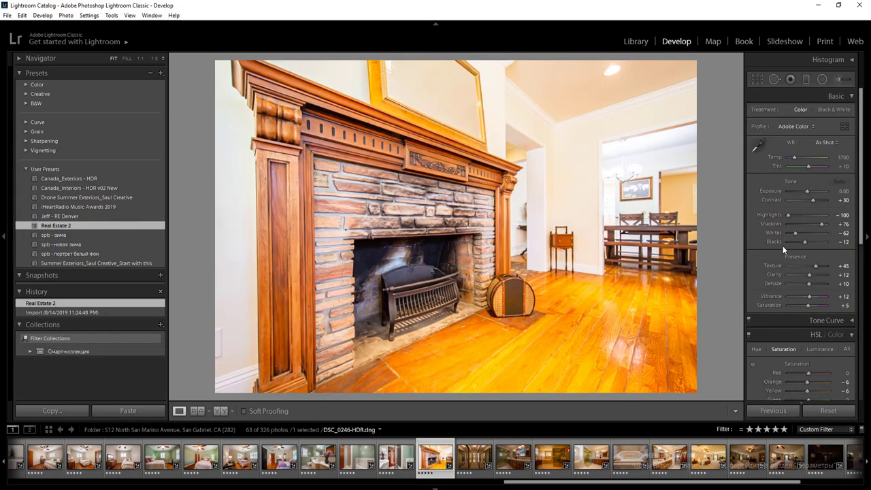
- Cull DSC_0246-HDR.dng from the filtered set by lowering its rating to four stars
key("4")
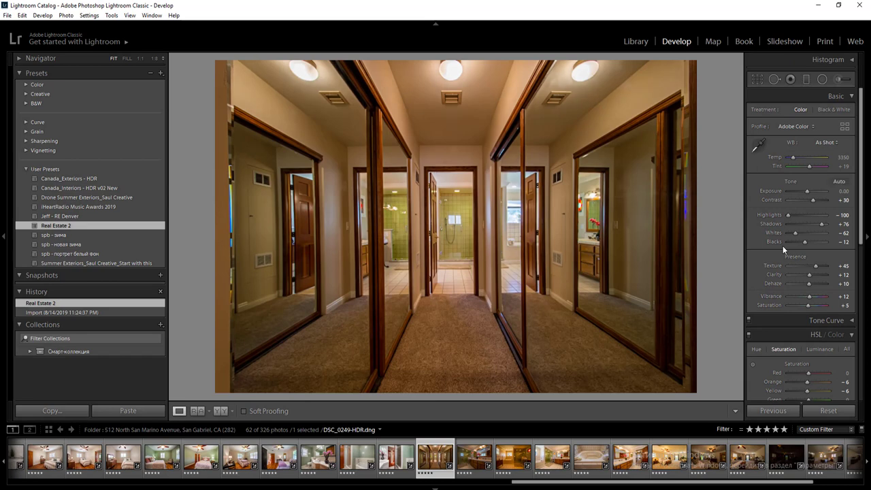
- Set DSC_0249-HDR.dng's exposure to 1.00, switch its white balance to Auto, and adjust the temperature to 3150
type("1")
key("Return")
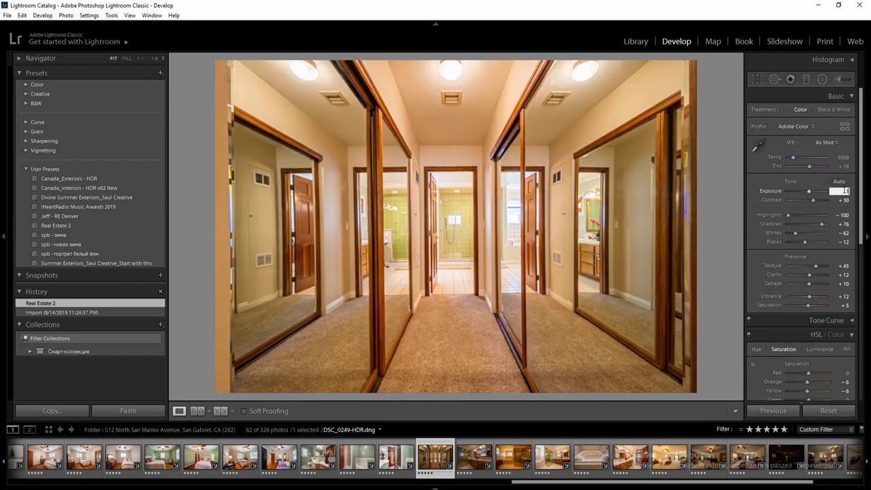
left_click(826, 142)
left_click(809, 164)
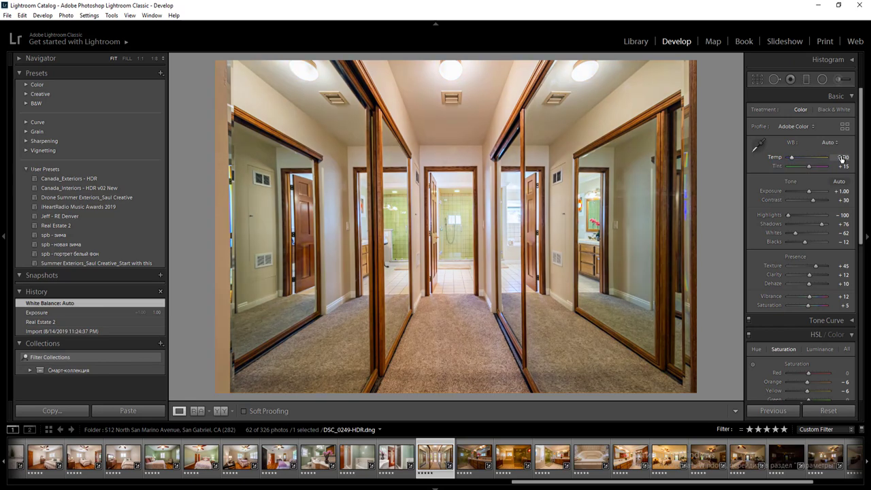
left_click(842, 157)
- Set the hallway photo's saturation to −56 for yellow, −31 orange, −24 green, −49 aqua and −58 blue
left_click(795, 392)
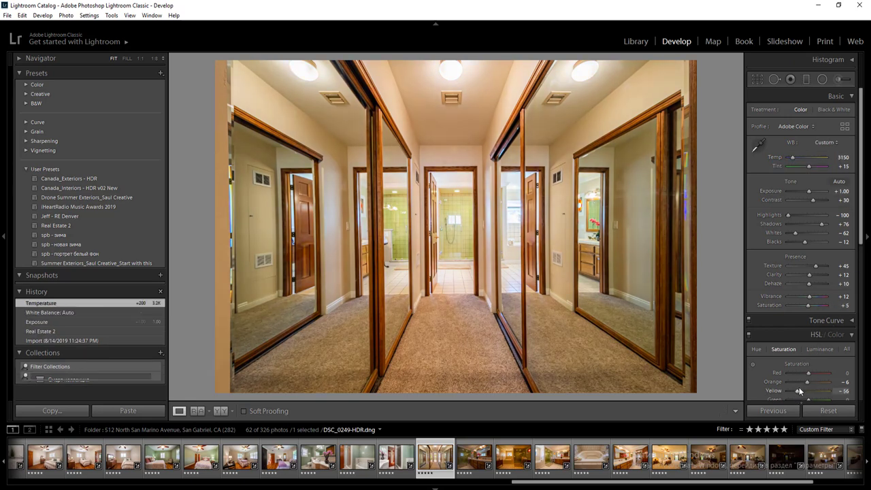
left_click(802, 381)
scroll(801, 340, "down", 5)
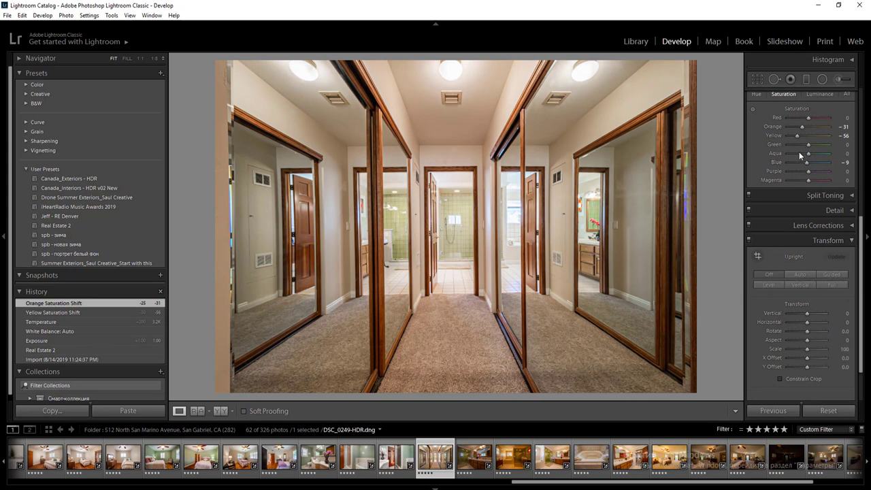
left_click(800, 153)
mouse_move(806, 163)
left_mouse_down()
mouse_move(793, 163)
mouse_move(828, 163)
mouse_move(796, 168)
left_mouse_up()
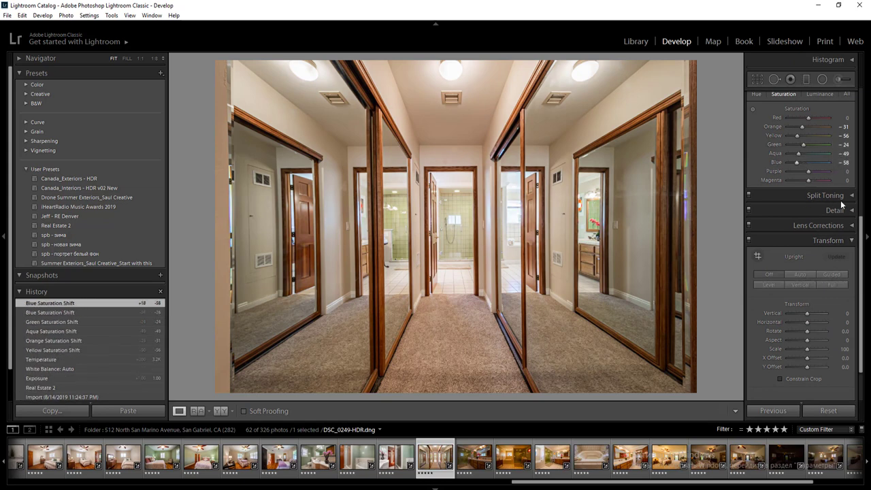
- Straighten the mirrored hallway's perspective with the Vertical Upright correction
left_click(804, 283)
left_click_drag(860, 279, 869, 175)
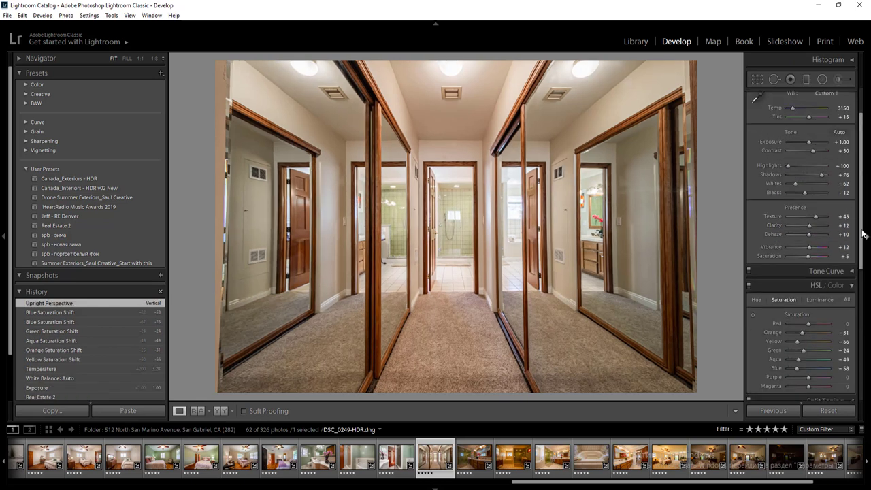
- Turn off the hallway photo's Upright correction and add a radial filter with 0.30 exposure over each of the two side mirrors
mouse_move(863, 234)
left_mouse_down()
mouse_move(862, 314)
mouse_move(860, 218)
left_mouse_up()
left_click(770, 320)
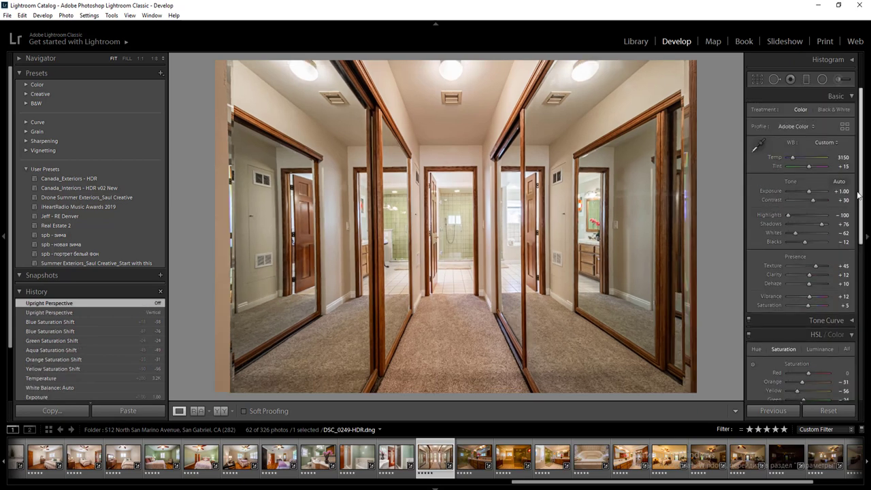
key("shift+m")
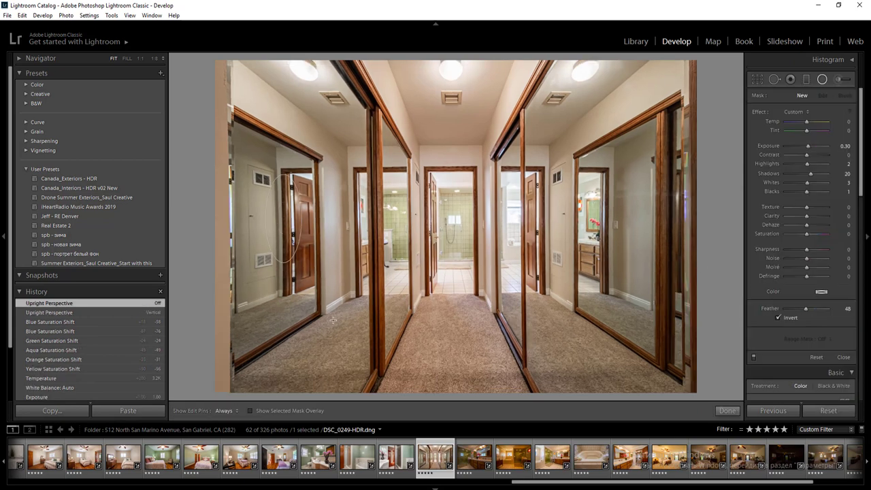
mouse_move(283, 217)
left_mouse_down()
mouse_move(432, 432)
mouse_move(433, 455)
left_mouse_up()
left_click_drag(645, 232, 768, 468)
left_click(843, 358)
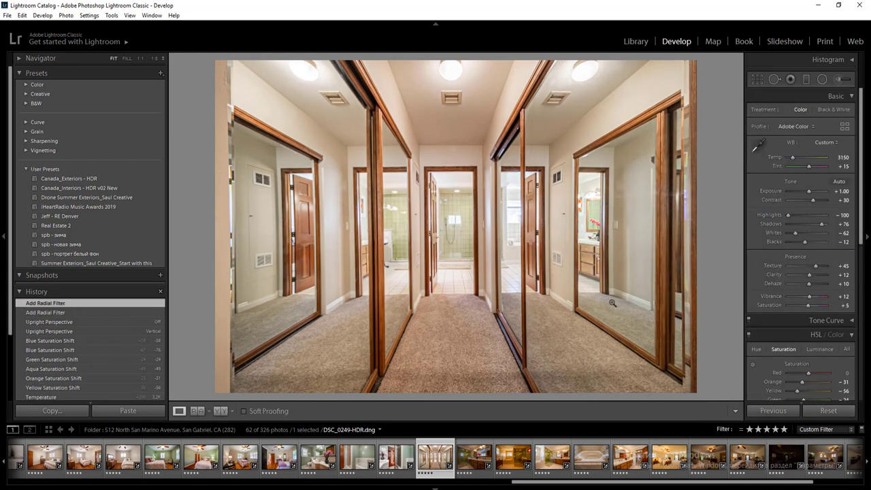
- Add a radial filter over the hallway's central doorway with lowered exposure, highlights and whites
key("shift+m")
left_click_drag(457, 238, 557, 360)
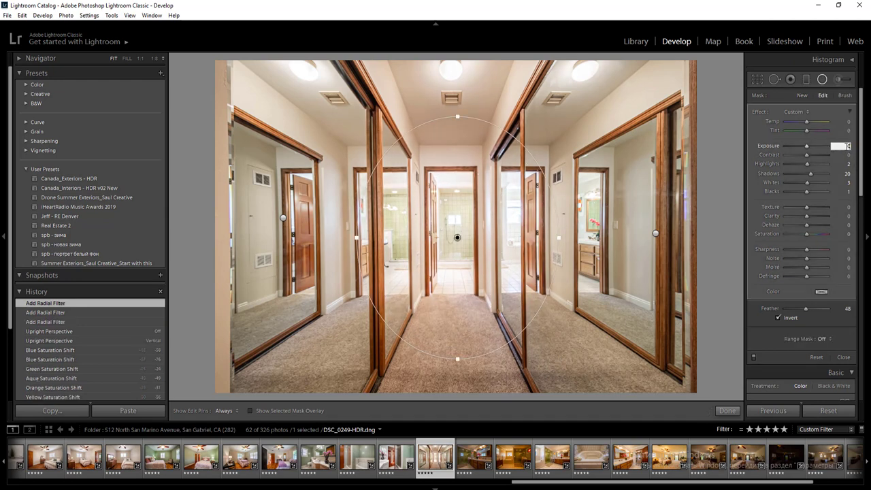
key("Down")
key("Down")
left_click_drag(806, 164, 799, 164)
left_click_drag(806, 182, 802, 181)
key("shift+m")
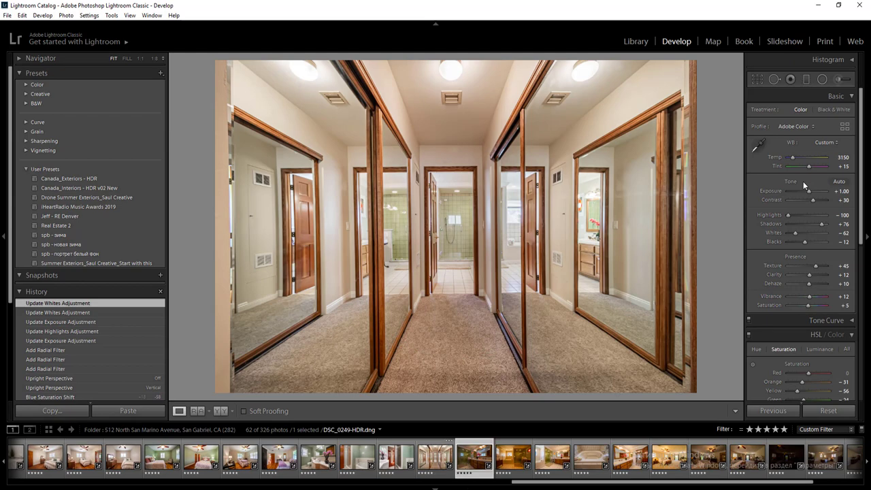
- Apply Auto tone to DSC_0250.NEF, set its whites automatically to −19, and raise the exposure to 1.40
key("Right")
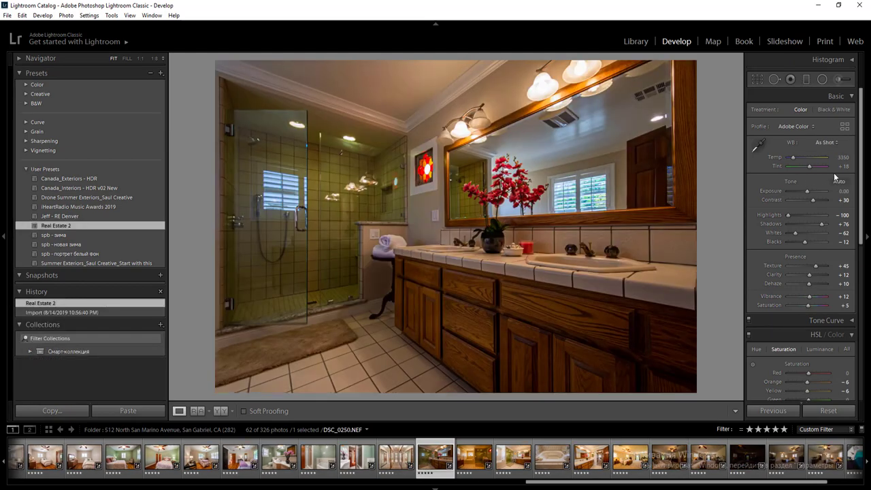
left_click(839, 181)
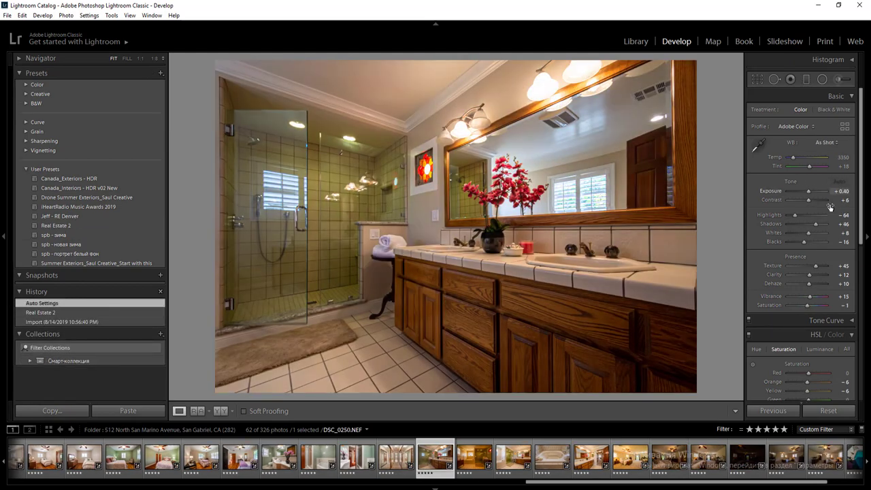
double_click(809, 235, "shift")
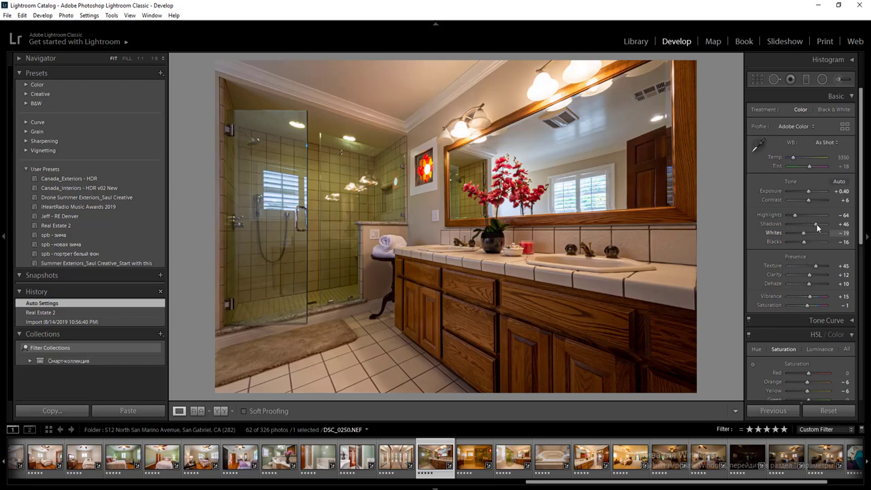
left_click(842, 194)
type("1.4")
key("Return")
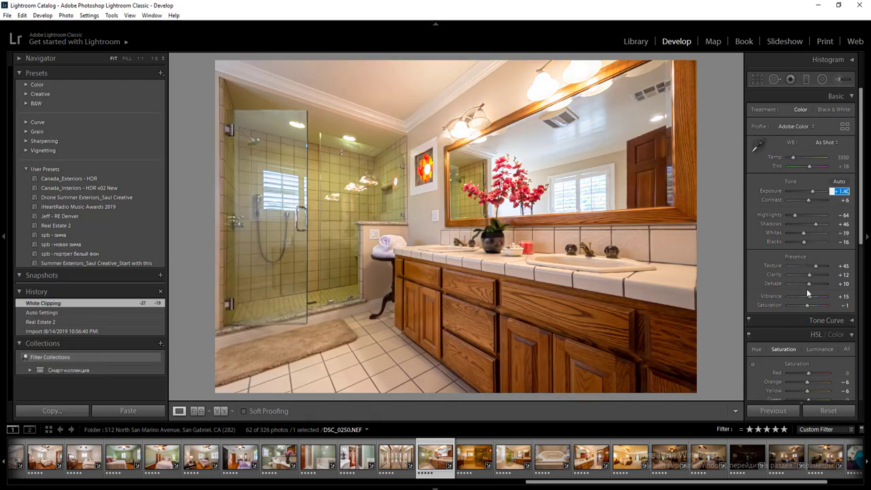
- Set DSC_0250.NEF's saturation to −38 for yellow and −27 for orange
left_click(800, 392)
left_click(802, 382)
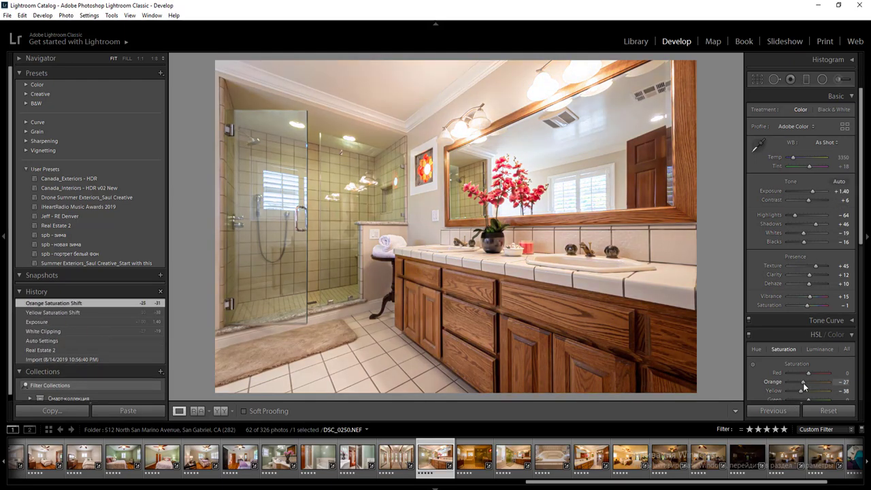
left_click(803, 382)
- Add a radial filter with 0.30 exposure over the bathroom ceiling above the shower and adjust its saturation
key("shift+m")
key("shift+m")
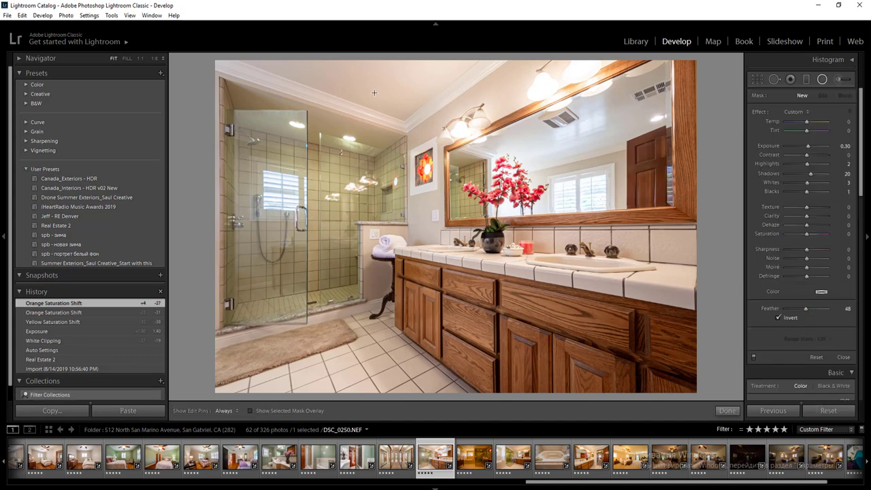
left_click_drag(357, 78, 527, 170)
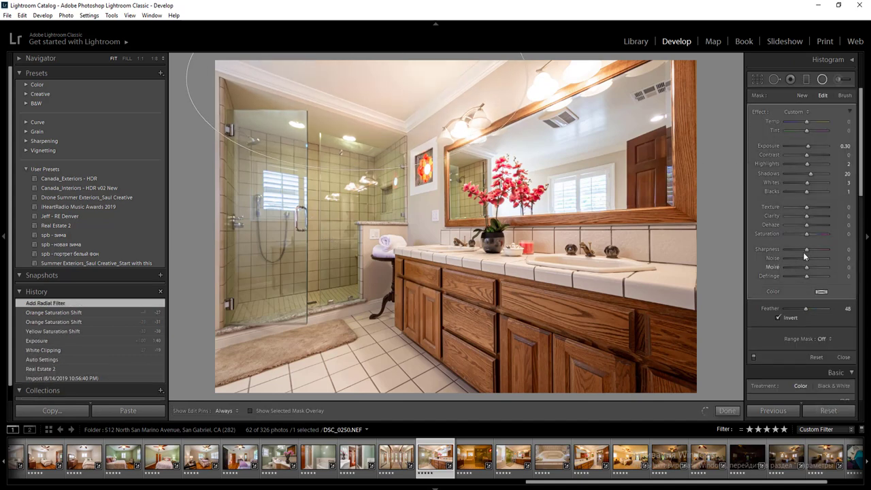
left_click(596, 184)
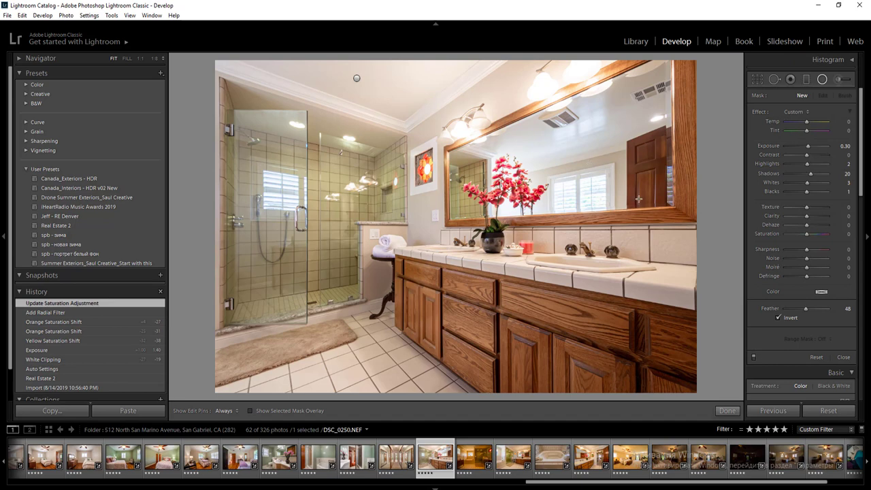
- Add a radial filter with lowered exposure over the vanity mirror and one with 0.30 exposure over the lower cabinets
left_click_drag(589, 163, 711, 230)
left_click_drag(844, 147, 836, 149)
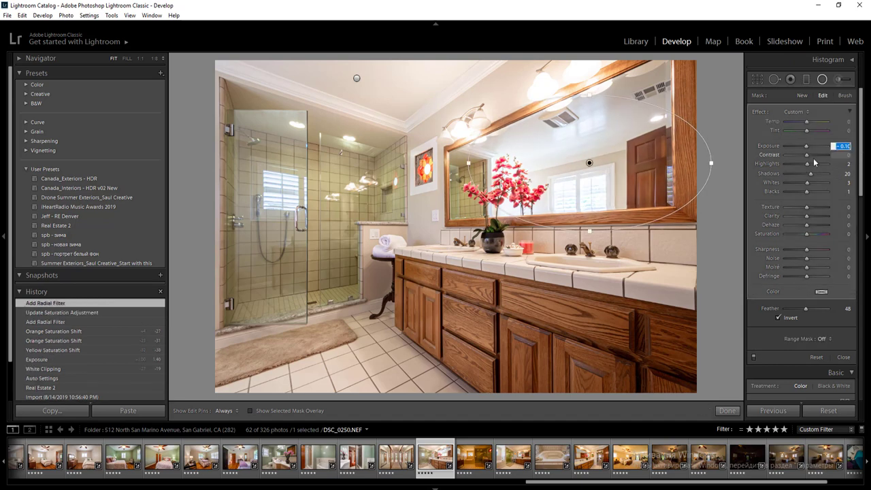
key("Down")
key("Down")
key("Down")
key("Down")
key("Down")
left_click_drag(589, 373, 808, 449)
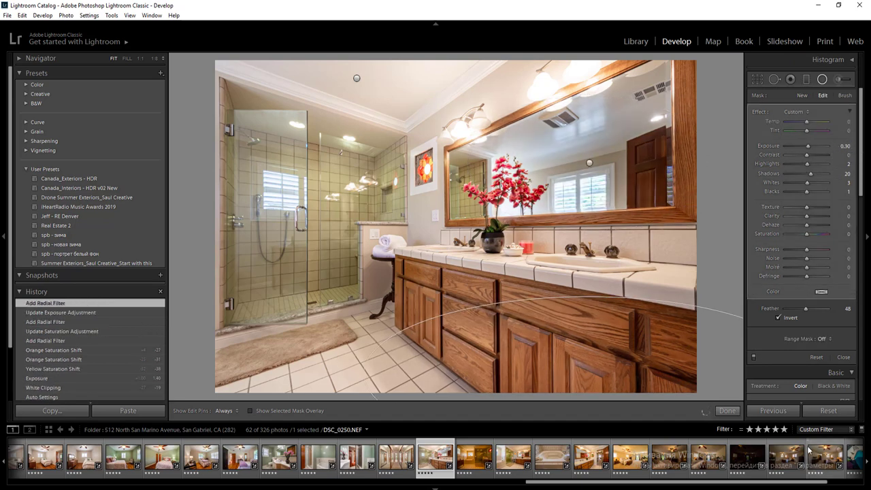
left_click(727, 411)
- Apply Auto tone and Auto white balance to DSC_0255-HDR.dng
key("Right")
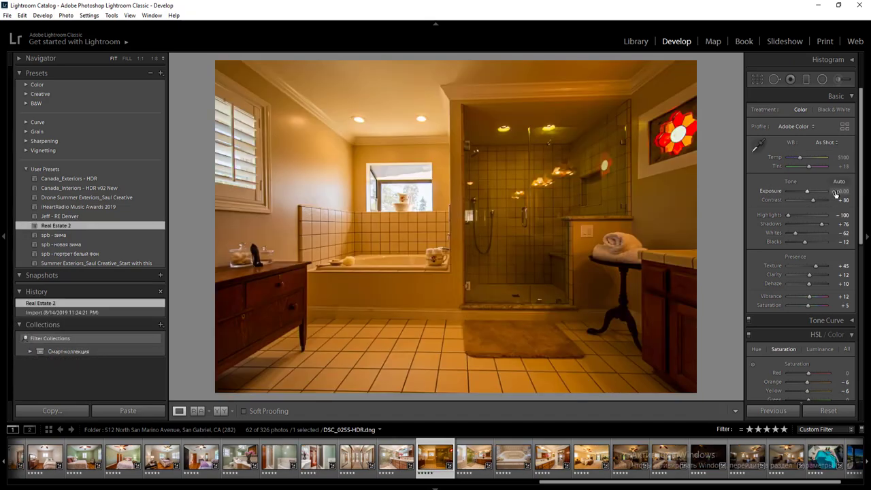
left_click(839, 181)
left_click(824, 142)
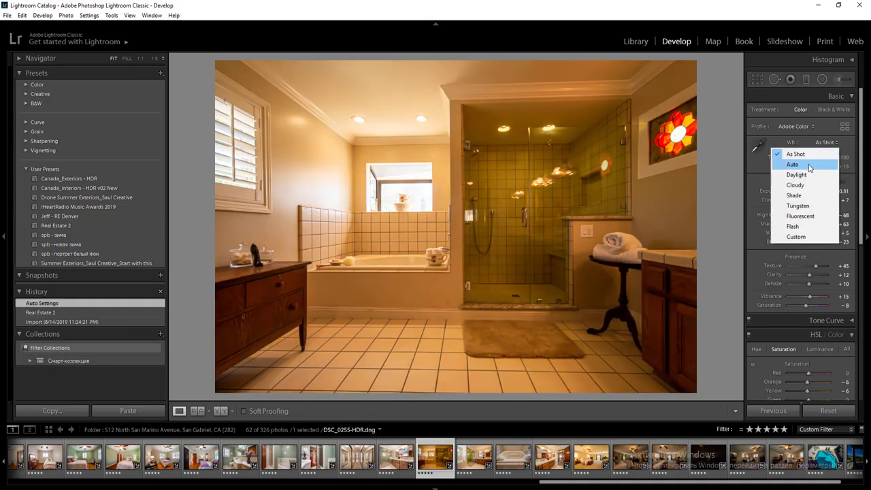
left_click(811, 165)
- Set DSC_0255-HDR.dng's saturation to −64 for yellow and −16 for orange
left_click_drag(807, 391, 794, 393)
left_click(800, 383)
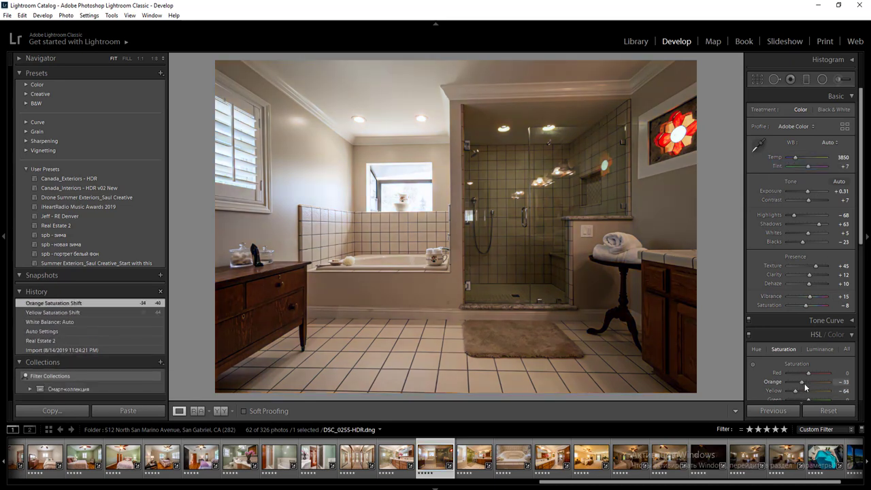
left_click(805, 382)
- Raise DSC_0255-HDR.dng's exposure to 0.61 and set its whites to −43
left_click(842, 192)
key("Up")
key("Up")
key("Up")
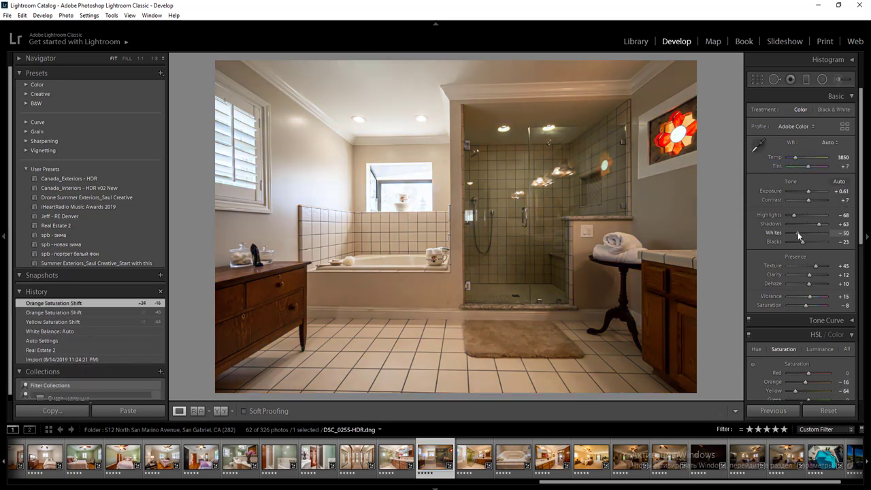
left_click(797, 233)
left_click(799, 233)
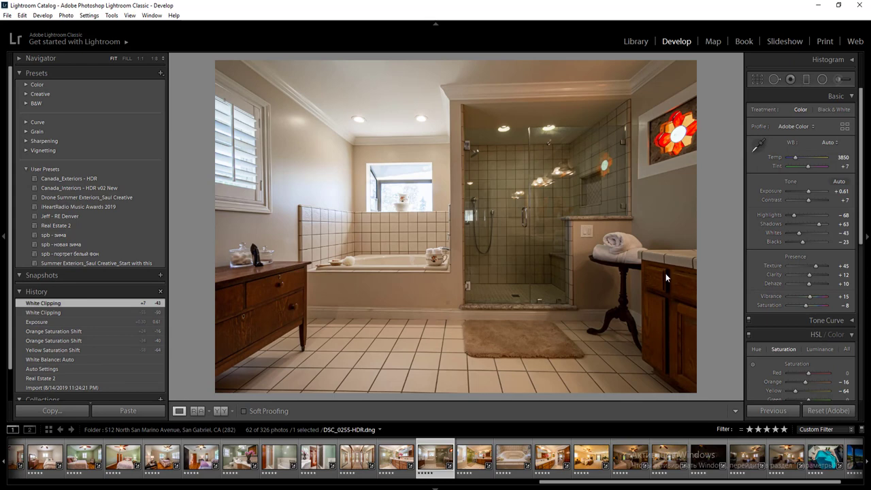
- Brighten the shower side of the bathroom with a large radial filter at 0.80 exposure, and check the tile detail
key("shift+m")
left_click_drag(609, 226, 769, 401)
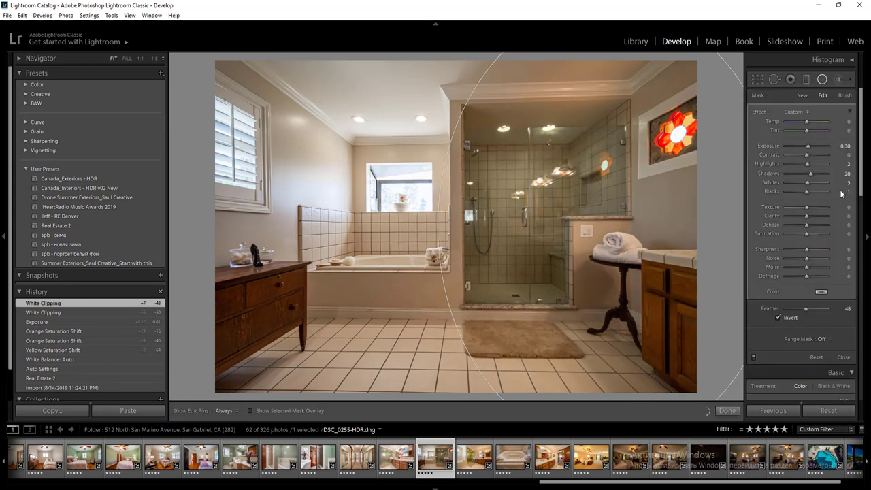
left_click(844, 146)
type("0.8")
key("Return")
key("Return")
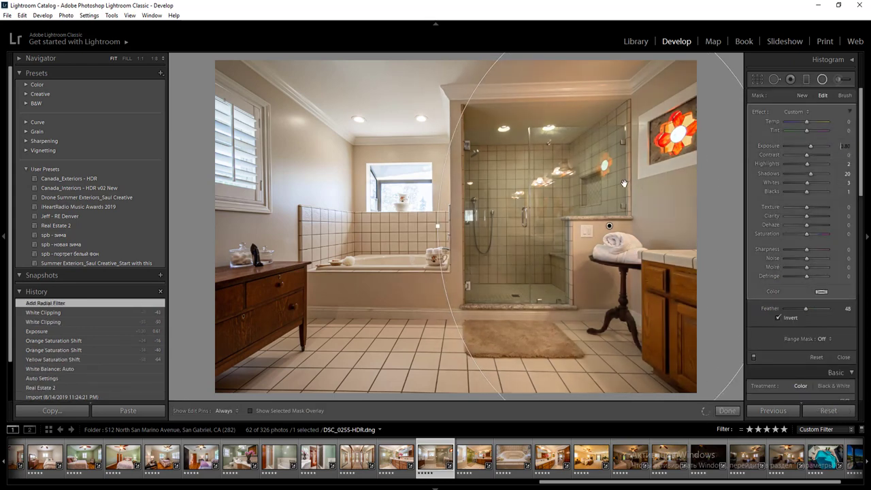
key("shift+m")
left_click(552, 198)
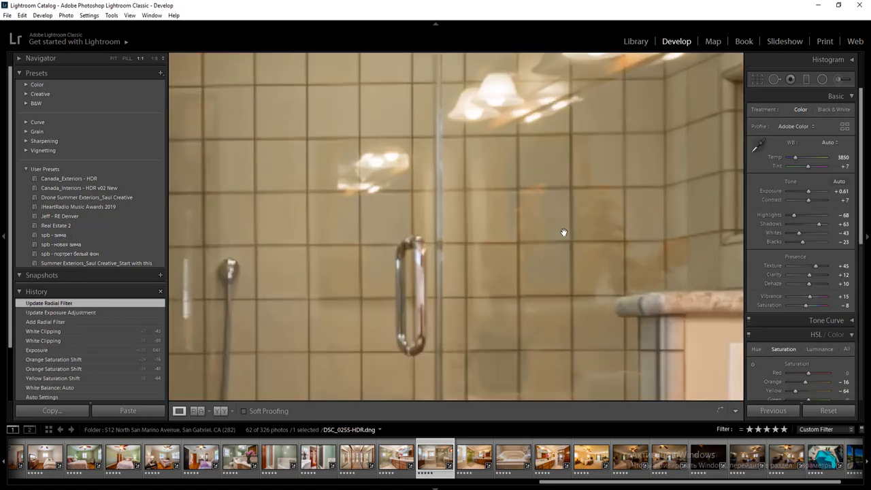
left_click(585, 283)
left_click(598, 218)
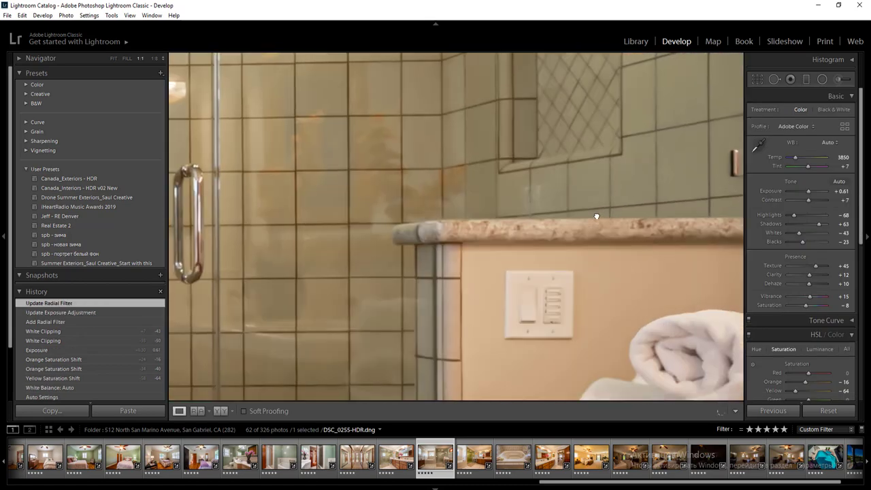
left_click(442, 222)
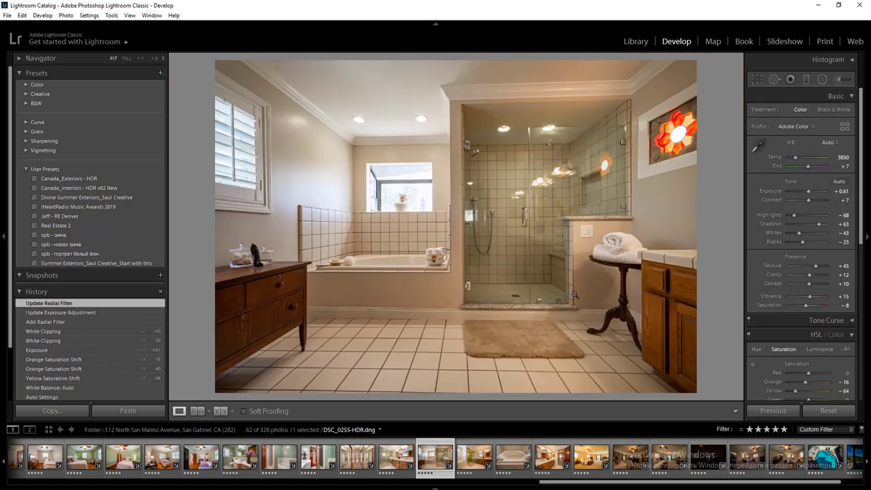
- Add a wide radial filter with 0.30 exposure over the tiled floor beside the dresser
key("shift")
key("shift+m")
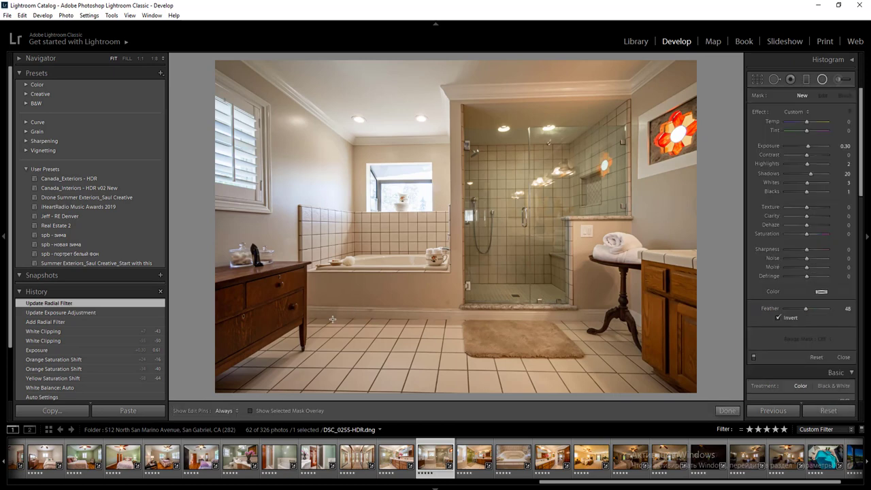
left_click_drag(333, 319, 580, 403)
- Add a small radial filter over the window above the tub with exposure −0.20, highlights −30, whites −28 and an adjusted temperature
left_click(398, 191)
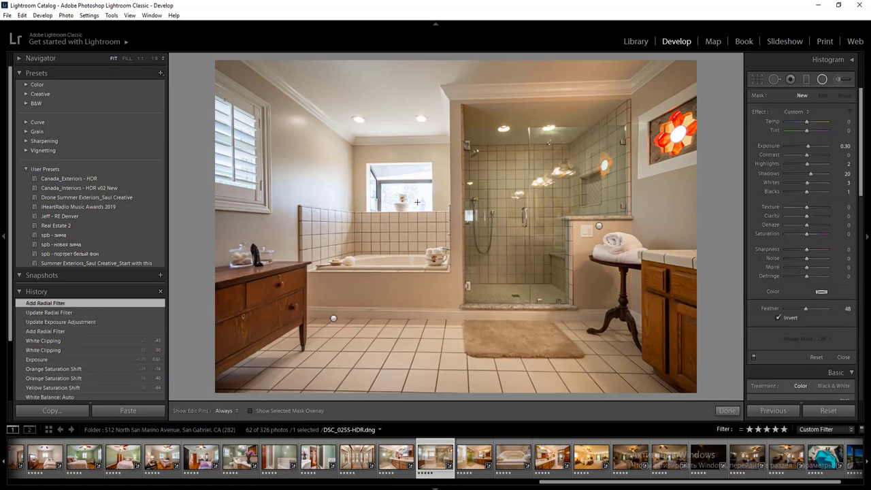
left_click_drag(398, 189, 438, 220)
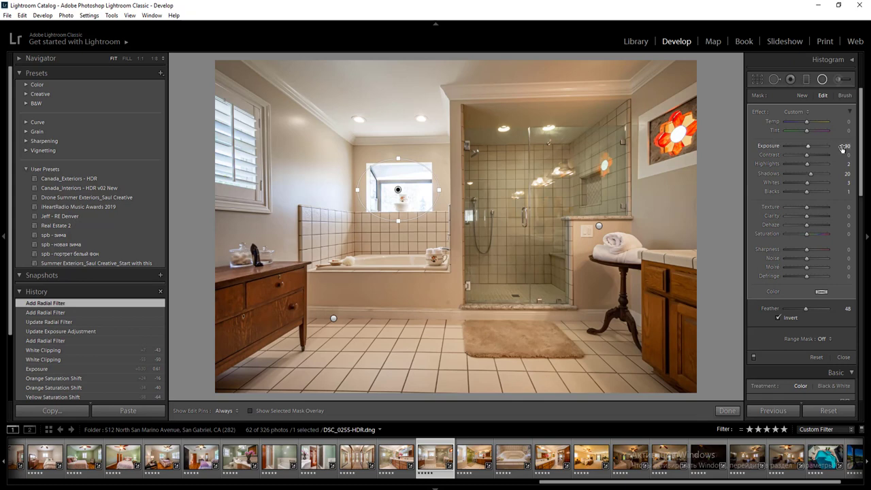
key("Down")
key("Down")
left_click_drag(807, 164, 800, 185)
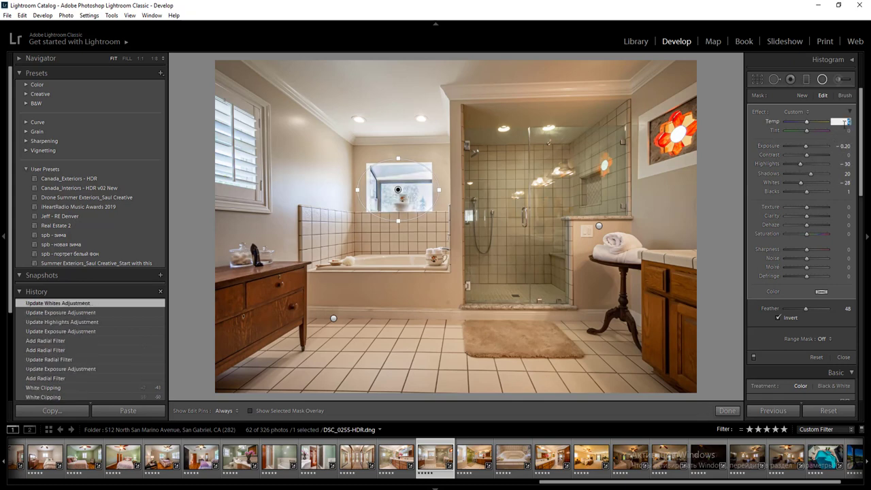
key("Return")
key("Return")
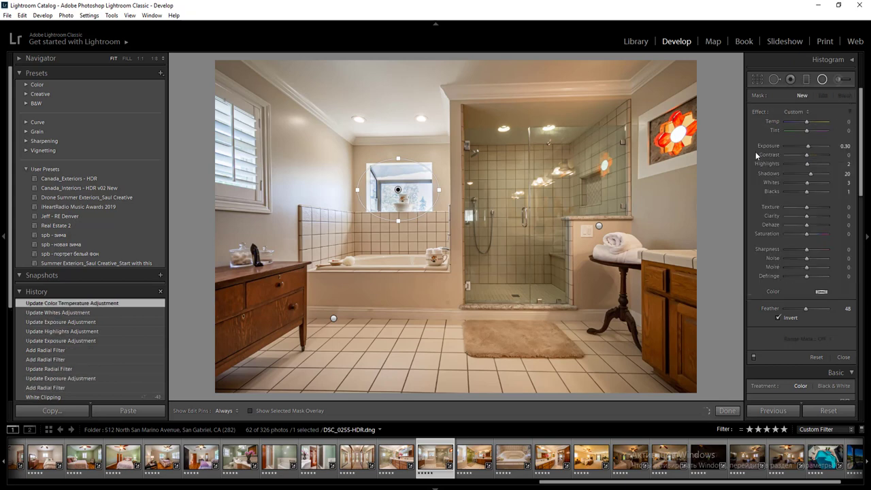
key("Return")
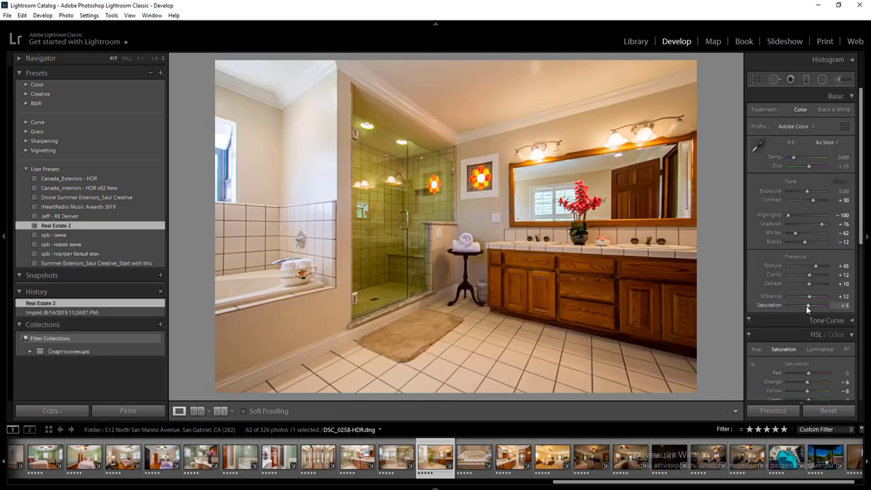
- Cull DSC_0258-HDR.dng from the filtered set by lowering its rating to two stars
key("2")
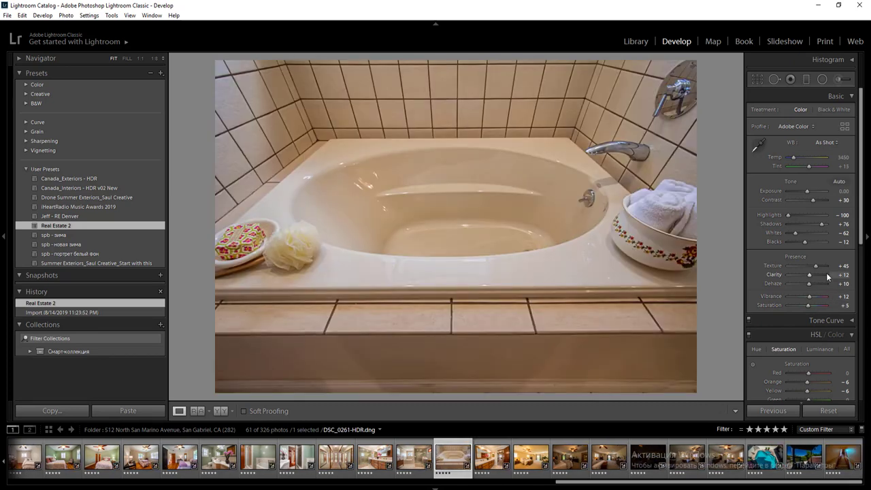
- Apply Auto tone to the bathtub photo DSC_0261-HDR.dng, set its whites automatically to −31, and set yellow saturation to −56
left_click(842, 184)
double_click(801, 231, "shift")
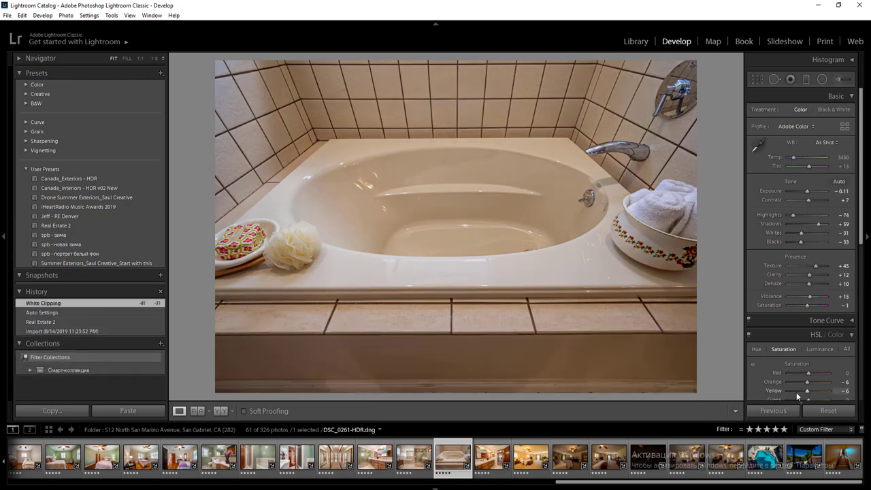
left_click(796, 392)
left_click(798, 390)
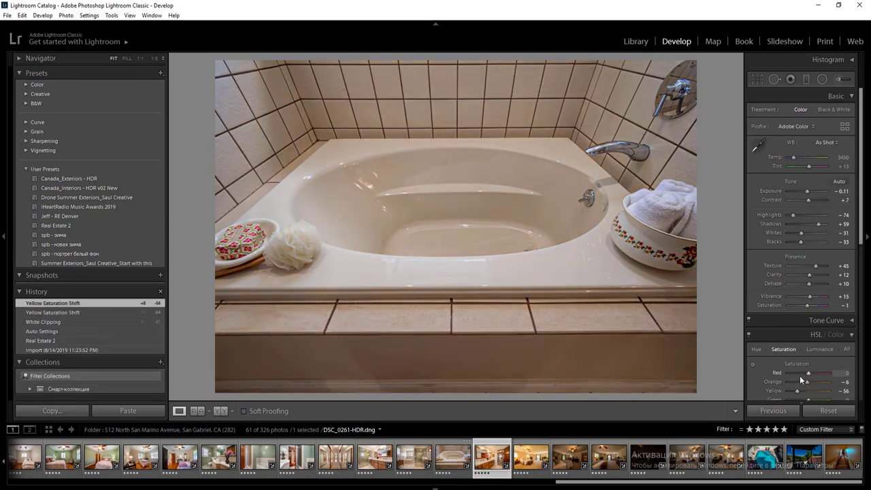
key("Right")
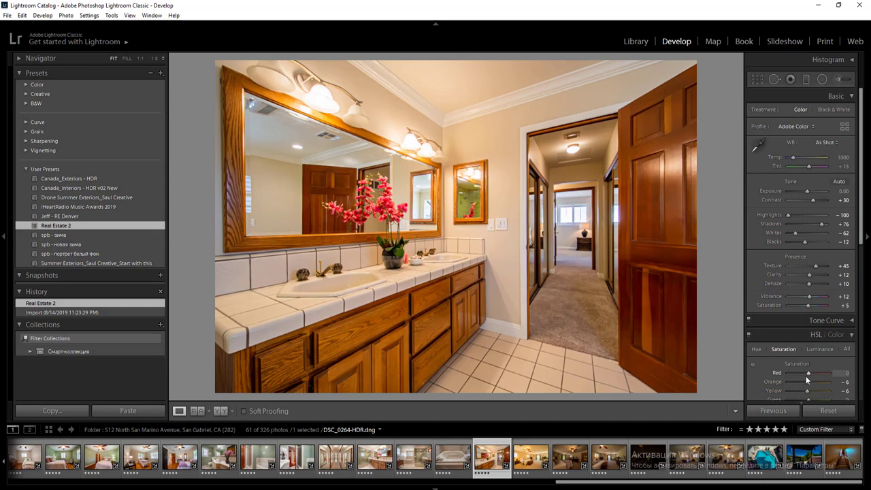
- Cull DSC_0264-HDR.dng from the filtered set by lowering its rating to two stars
key("2")
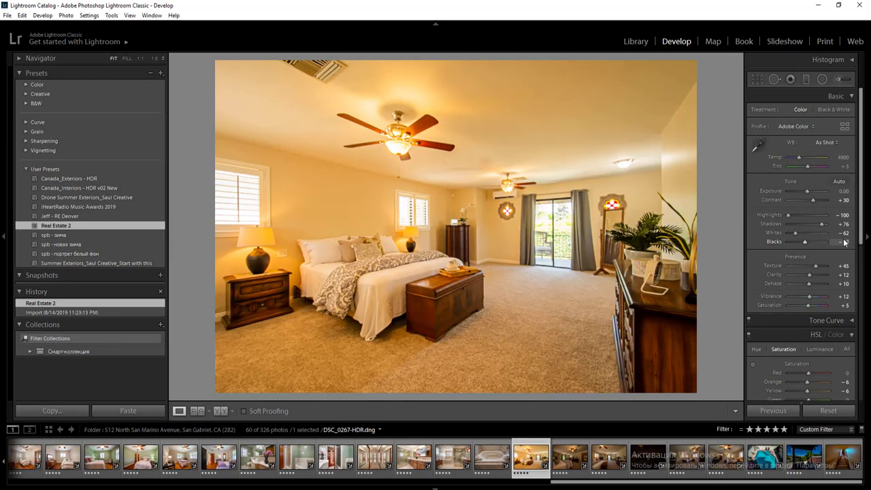
- Set the bedroom photo DSC_0267-HDR.dng to Auto white balance, raise its temperature to 4150, and set saturation to orange −33 and yellow −60
left_click(825, 142)
left_click(813, 167)
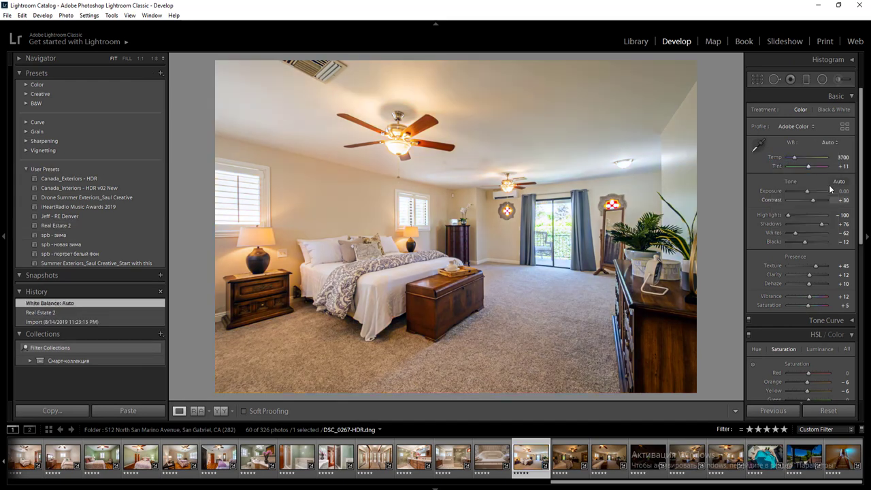
left_click(841, 157)
key("Up")
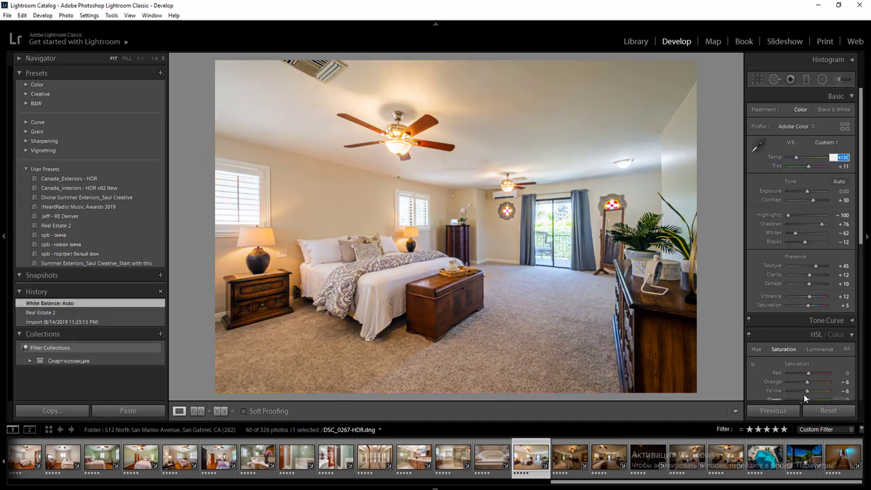
mouse_move(807, 391)
left_mouse_down()
mouse_move(797, 392)
mouse_move(801, 381)
left_mouse_up()
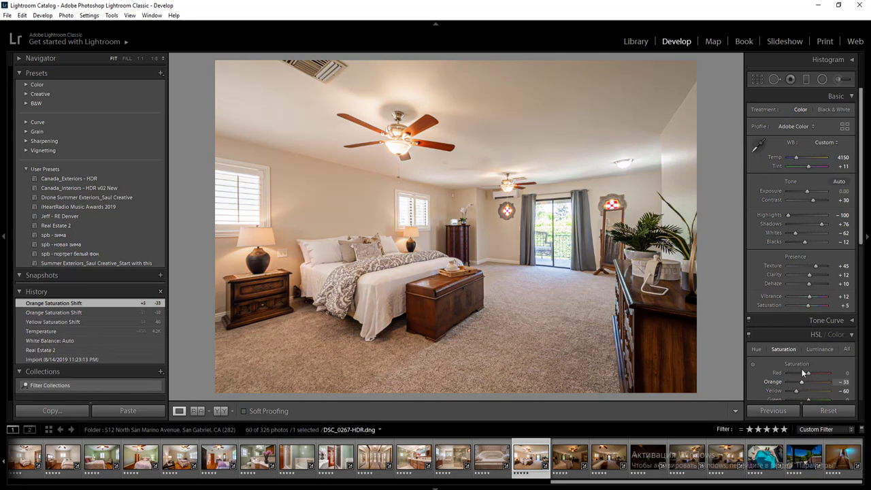
- Add a wide radial filter with 0.30 exposure over the bedroom ceiling beside the fan
key("shift+m")
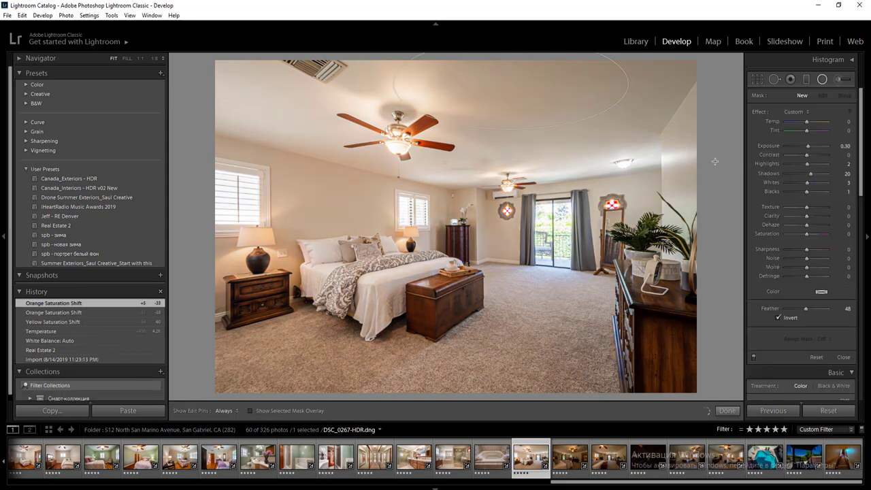
left_click_drag(714, 161, 826, 193)
- Add a wide radial filter around the sliding door area with exposure −0.50, highlights −30 and whites −26
left_click_drag(575, 227, 743, 307)
left_click(844, 147)
type("-0.1")
key("Return")
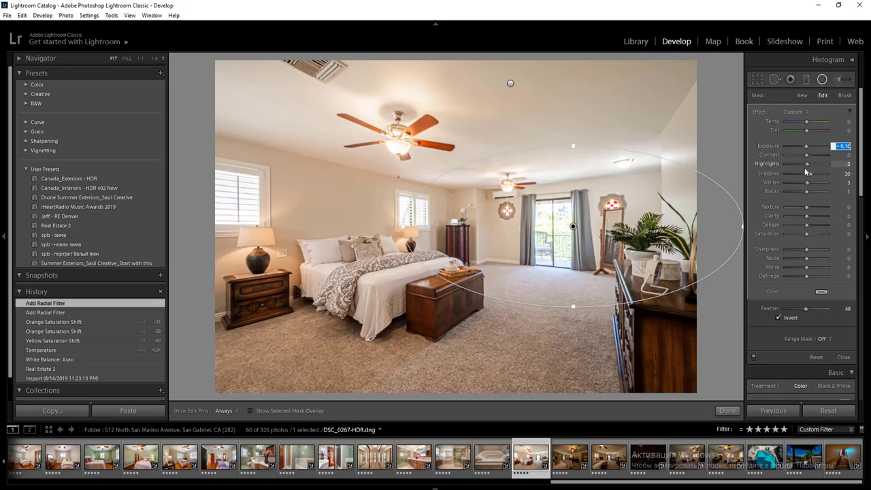
key("Down")
key("Down")
key("Down")
key("Down")
left_click_drag(805, 165, 801, 183)
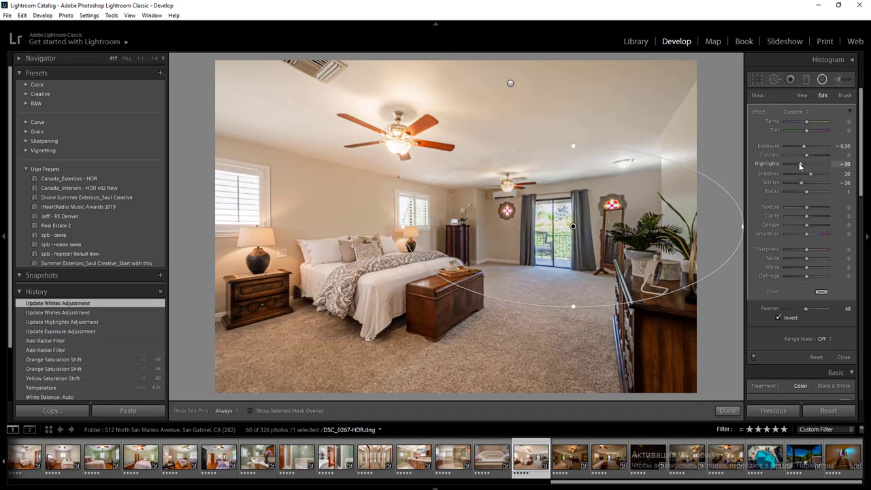
left_click_drag(319, 271, 283, 276)
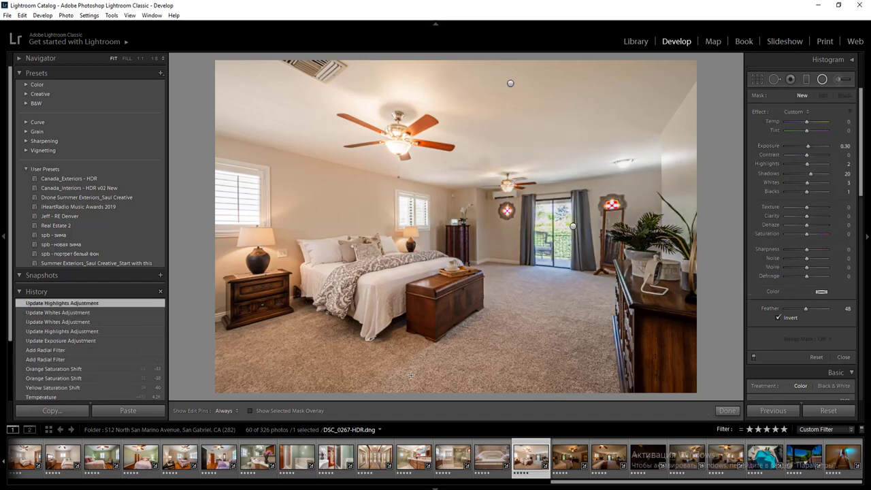
key("shift+m")
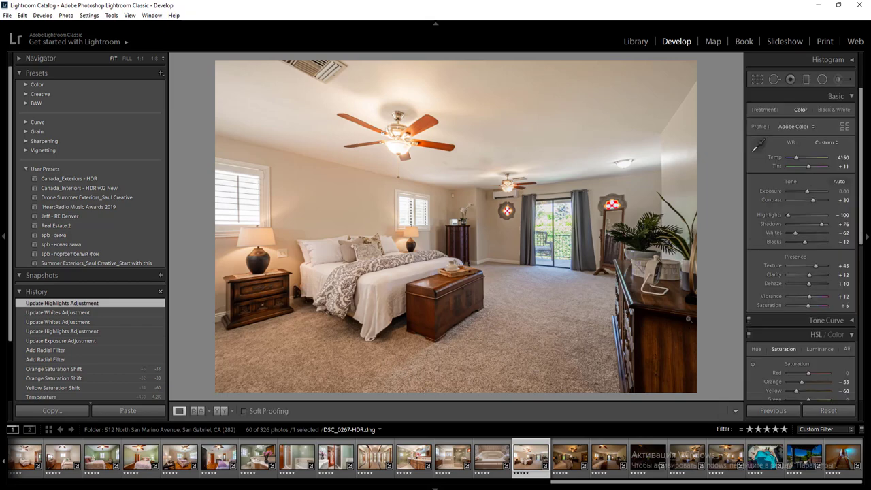
key("Right")
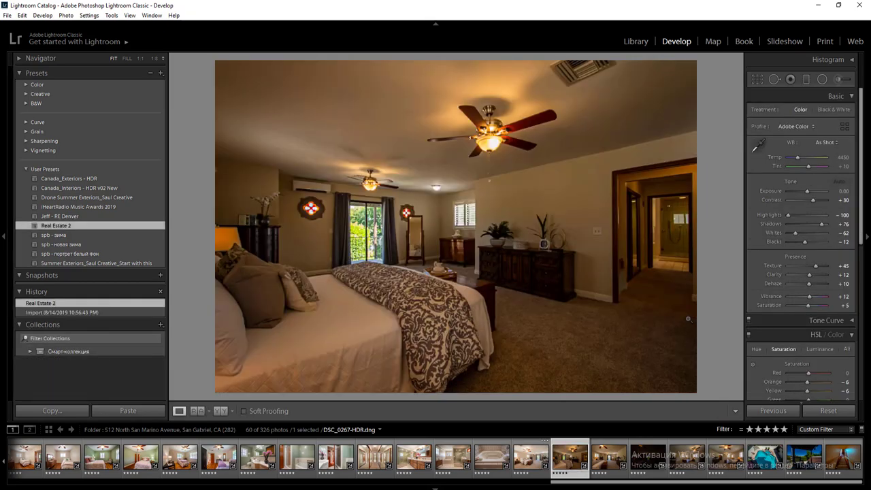
key("Left")
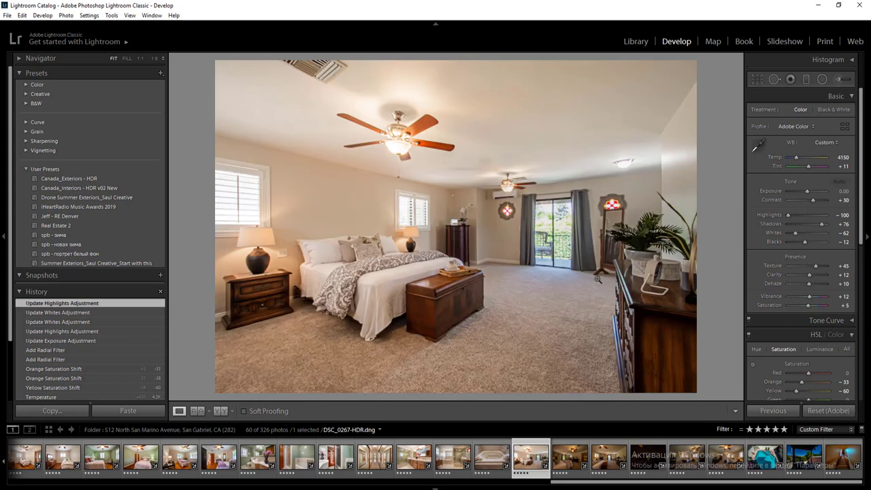
- Add a small radial filter over the sliding glass door with temperature 14, exposure −0.10, highlights −37 and whites −35
key("shift+m")
left_click_drag(553, 231, 585, 277)
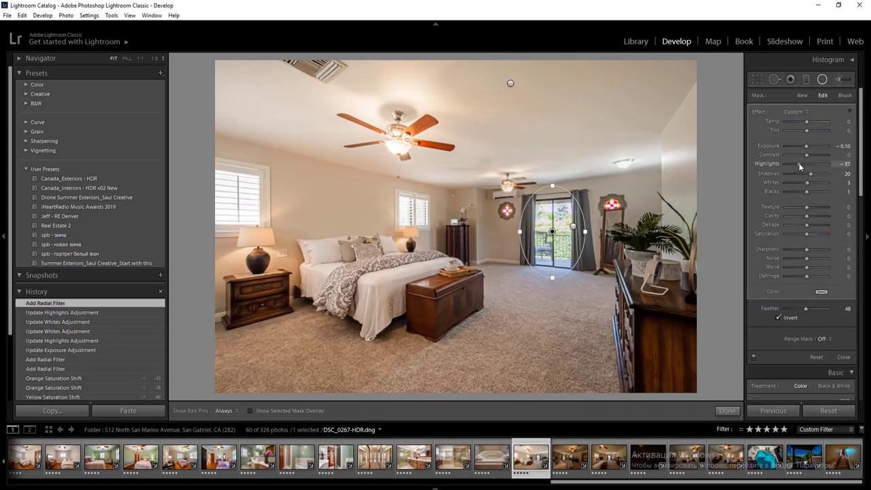
left_click(799, 183)
left_click(848, 122)
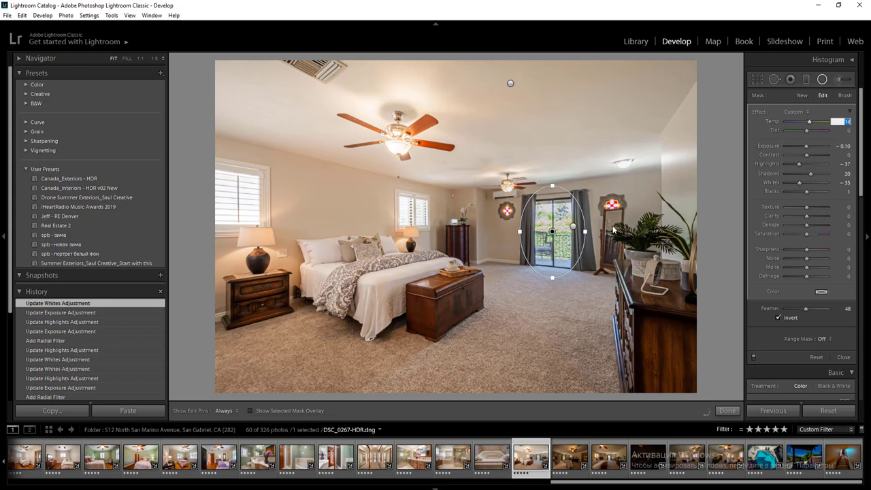
key("Return")
key("Return")
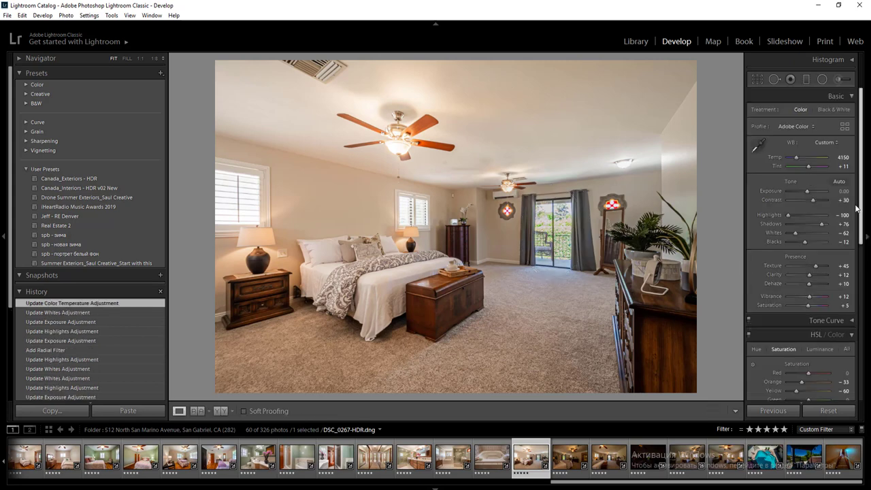
- Set the bedroom photo's overall exposure to −0.10
left_click(844, 192)
type("-0.1")
key("Return")
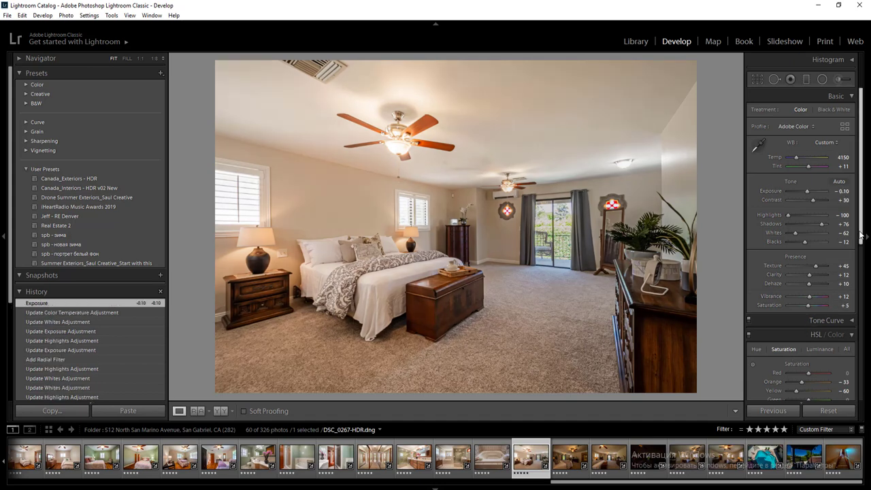
- Slightly reduce the blue saturation of the current bedroom photo and go to the next photo
scroll(860, 234, "down", 3)
left_click_drag(808, 331, 804, 332)
key("Right")
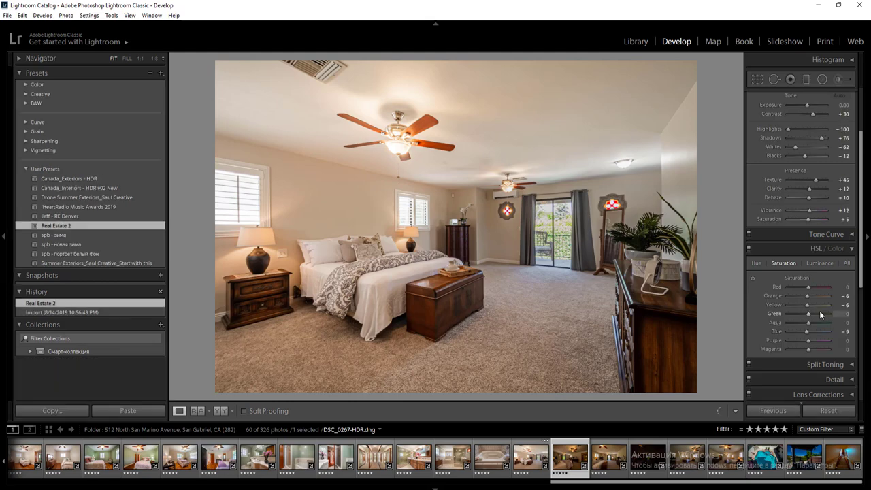
- Set the exposure of the dark bedroom photo DSC_0268.NEF to +0.90
scroll(860, 184, "up", 3)
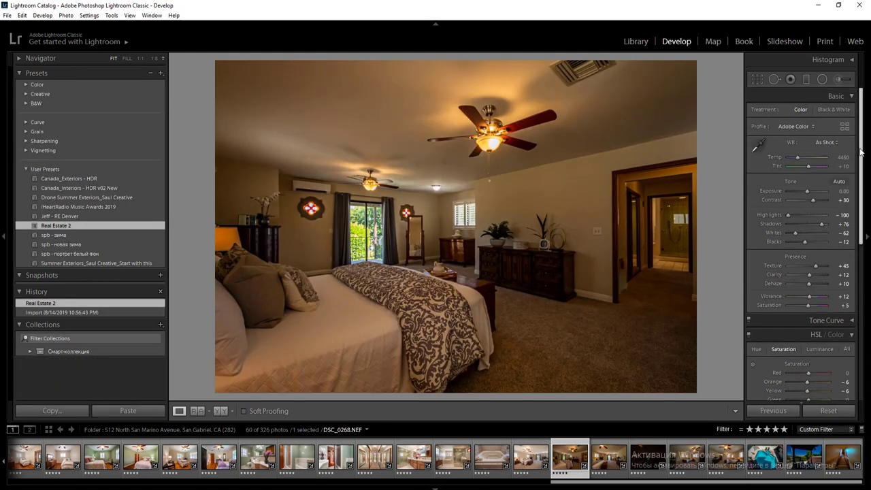
type("1")
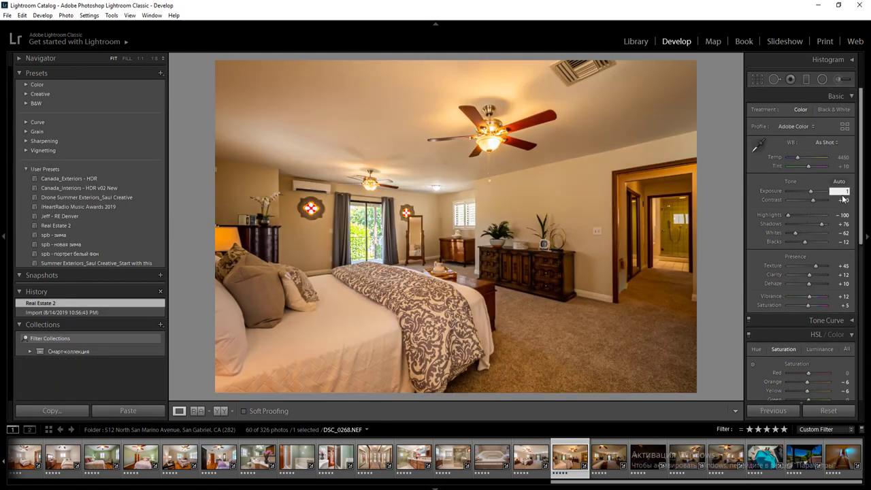
key("Return")
- Set the bedroom photo's white balance to Auto, then raise its temperature to 4150
left_click(826, 142)
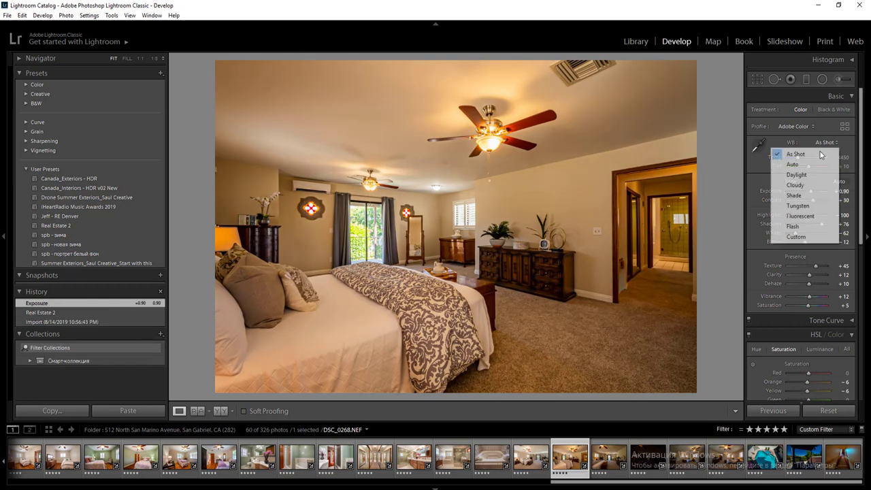
left_click(805, 165)
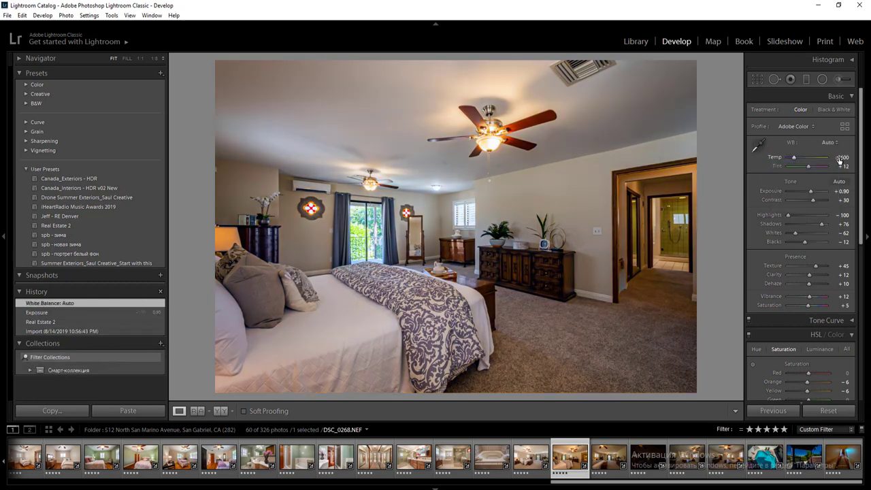
key("Up")
key("Up")
key("Up")
key("Up")
key("Up")
key("Up")
- Reduce the photo's yellow saturation to -71 and its orange saturation to -27
left_click(793, 390)
left_click(800, 383)
left_click(803, 382)
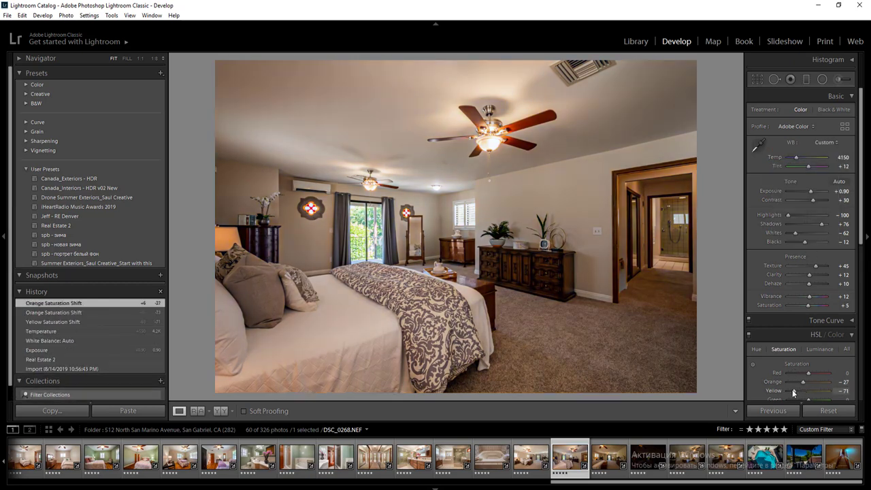
- Set the bedroom photo's overall exposure to +1.00
left_click(842, 191)
type("1")
key("Return")
- Add a large radial filter around the doorway with exposure 0.60 and a wide one across the ceiling with exposure 0.30
key("shift+m")
mouse_move(630, 244)
left_mouse_down()
mouse_move(696, 334)
mouse_move(783, 422)
mouse_move(816, 436)
left_mouse_up()
left_click(844, 145)
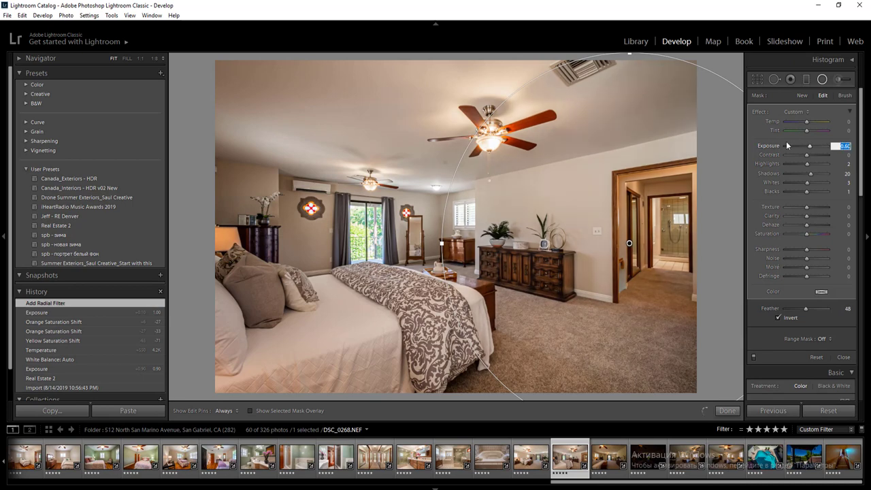
key("Return")
left_click_drag(471, 77, 758, 180)
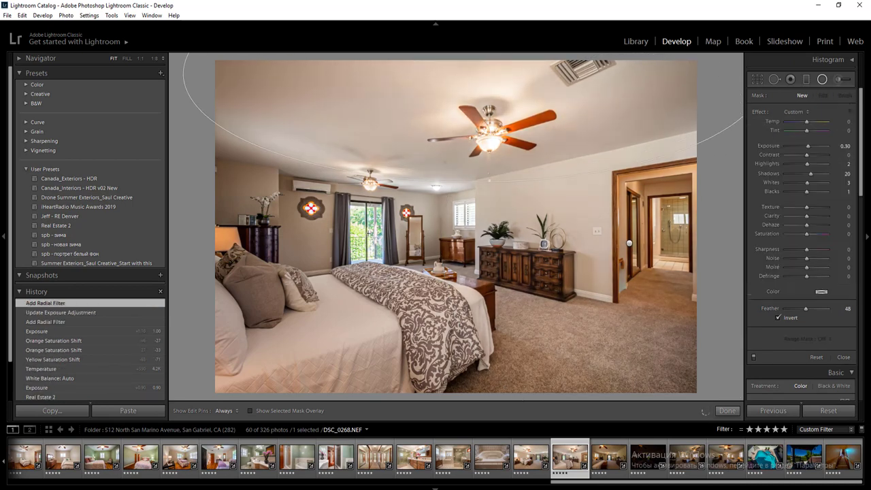
- Add a radial filter over the glass balcony door with exposure -0.10, highlights -46 and whites -41
left_click_drag(368, 232, 399, 277)
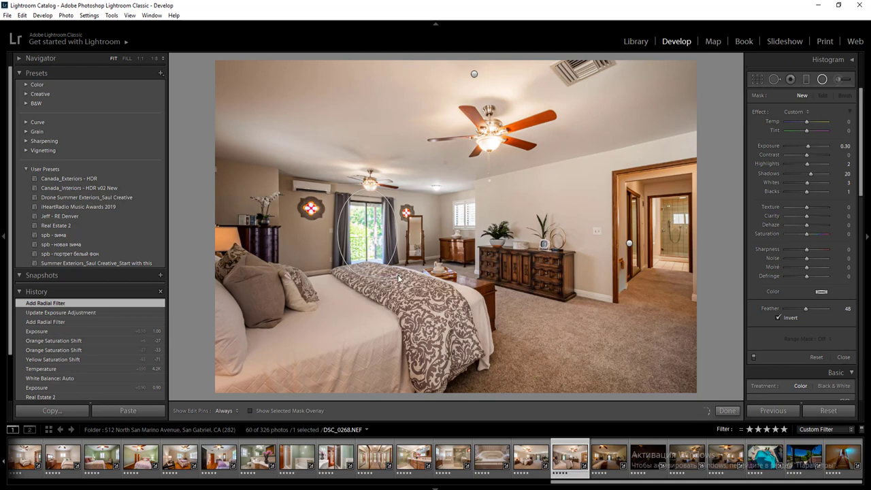
left_click(843, 146)
key("Down")
key("Down")
key("Down")
key("Down")
left_click(798, 183)
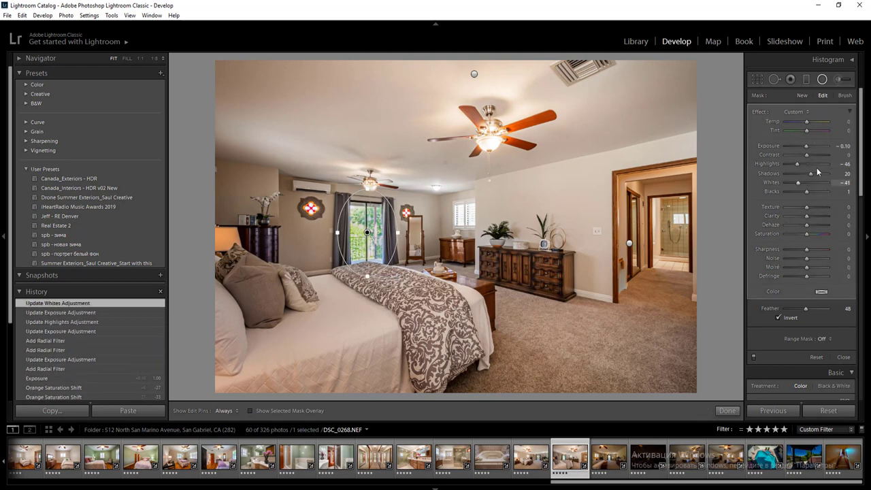
type("5")
key("Return")
key("shift+m")
- Go to photo DSC_0271 and rate it and its dark variant two stars to drop them from the five-star filter
key("Right")
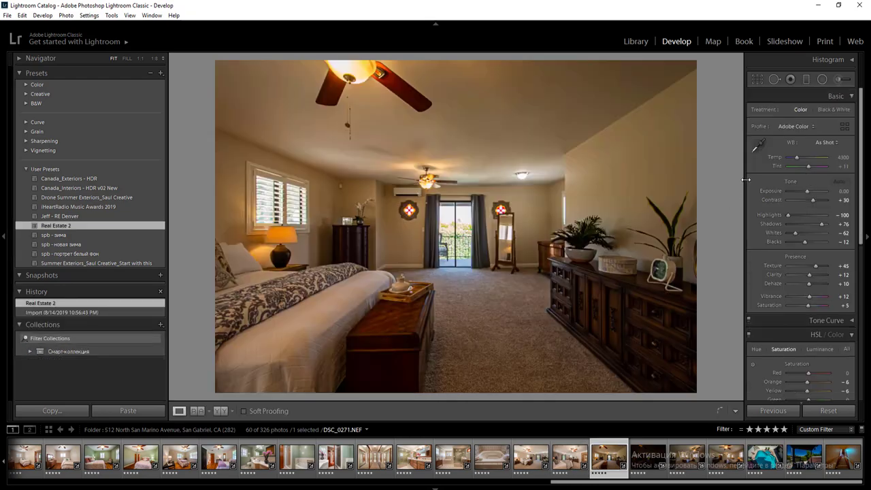
key("2")
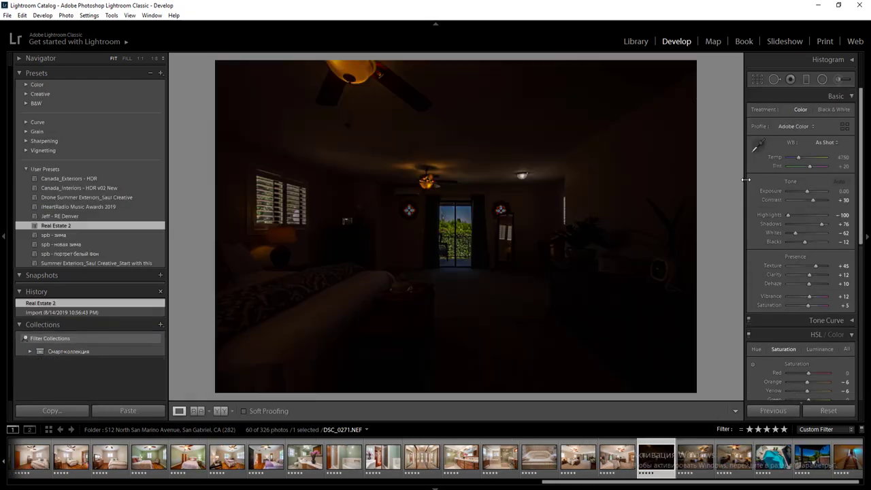
key("2")
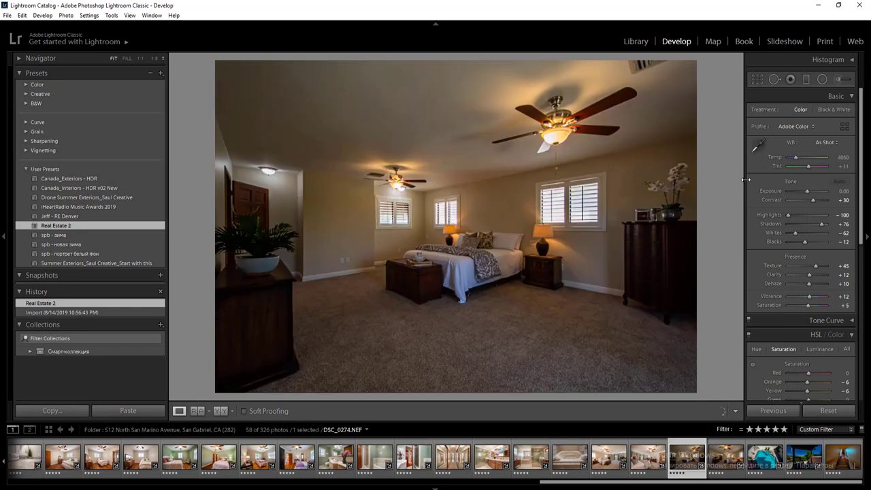
- Set the exposure of bedroom photo DSC_0274.NEF to +0.70
left_click(844, 192)
key("Up")
key("Up")
key("Up")
key("Up")
key("Up")
key("Up")
key("Up")
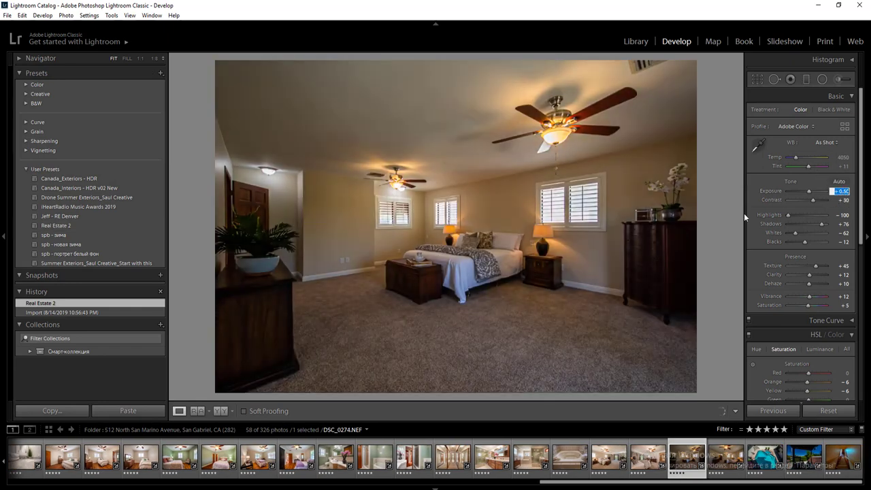
key("Return")
- Reduce the yellow saturation to -51 and the orange saturation to -13
left_click(797, 392)
left_click(799, 381)
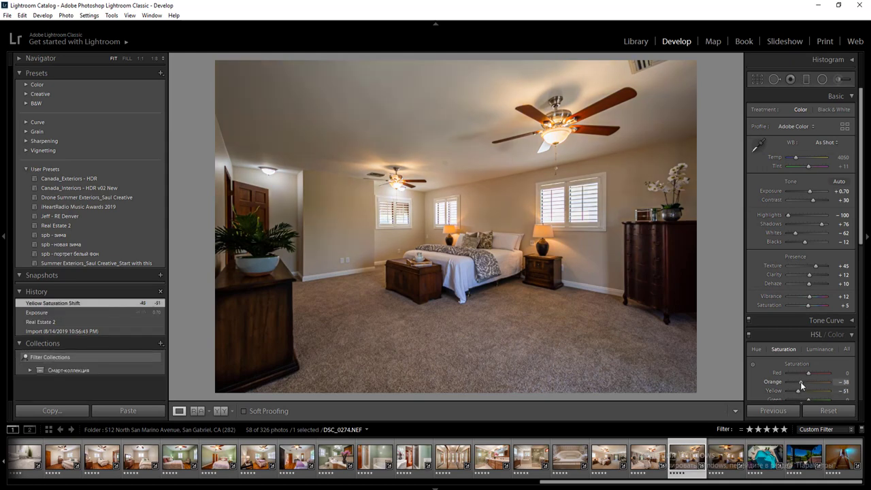
left_click(805, 382)
- Set the photo's exposure to +0.90 and lower its color temperature by 100
key("Up")
key("Return")
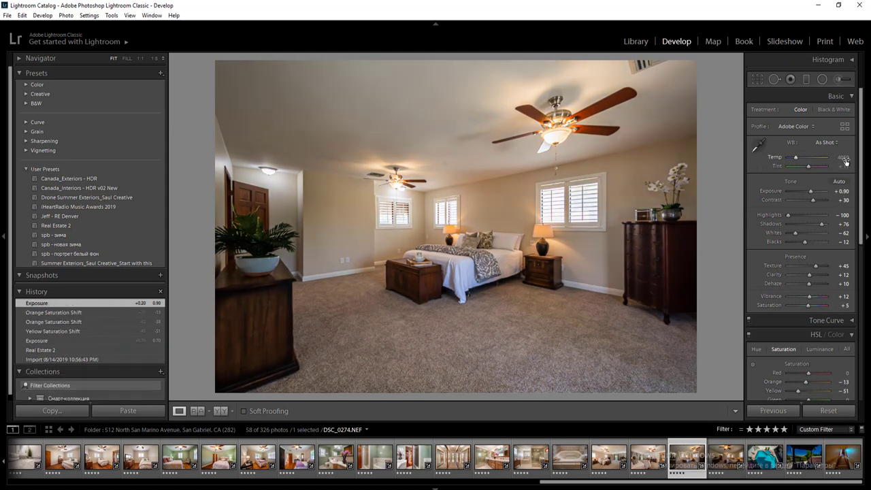
left_click(844, 158)
key("Down")
key("Down")
key("Return")
- Add a large radial filter around the wooden door and plant with exposure 0.60
key("shift+m")
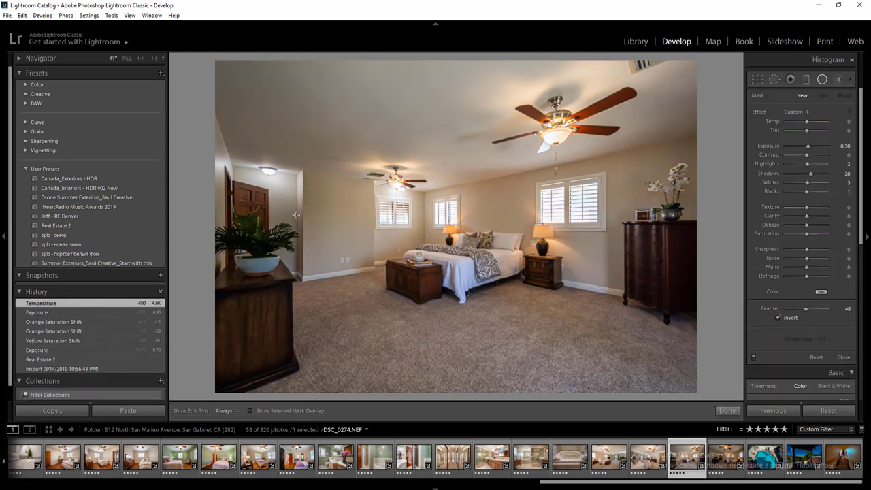
left_click_drag(296, 217, 426, 393)
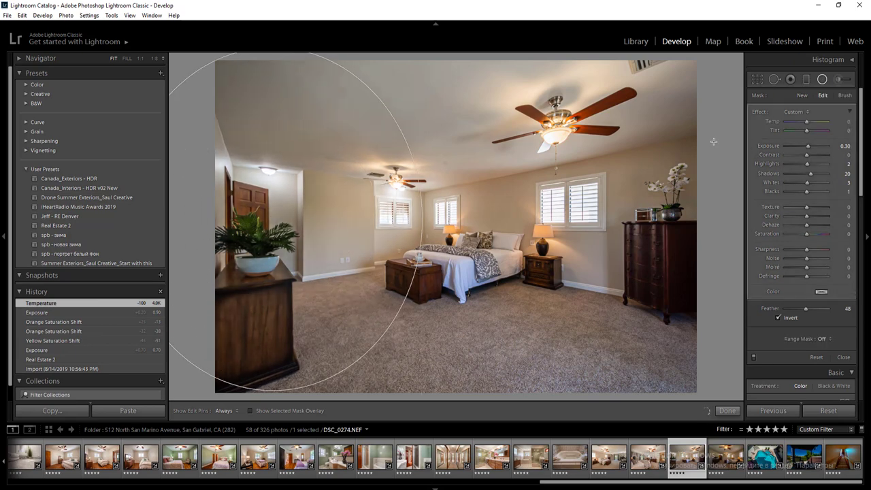
key("Return")
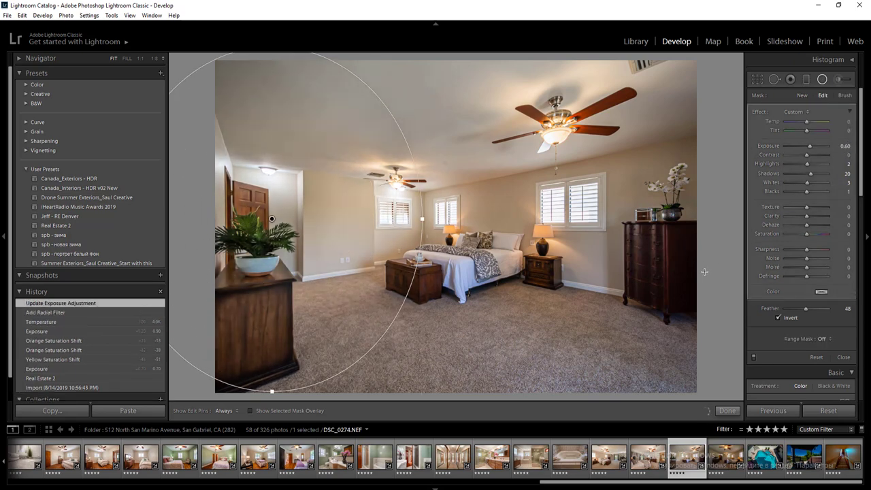
- Add radial filters with exposure 0.30 over the tall dresser, across the ceiling and over the carpet by the bed
left_click_drag(659, 239, 764, 385)
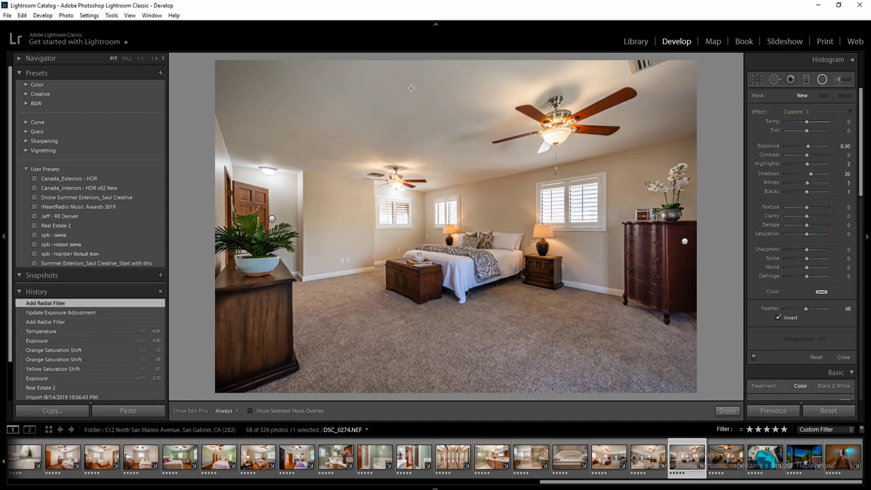
left_click_drag(377, 90, 712, 205)
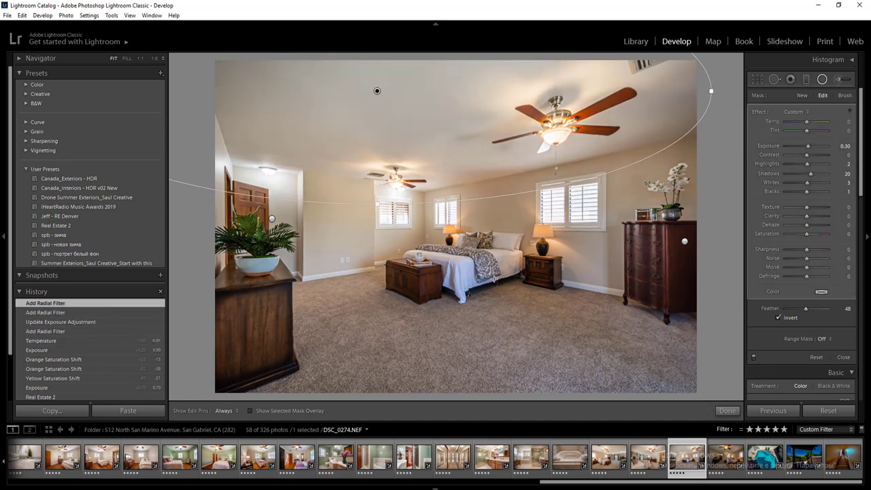
left_click_drag(495, 279, 596, 336)
key("shift+m")
- Go to the next photo and rate it two stars to drop it from the five-star filter
key("Right")
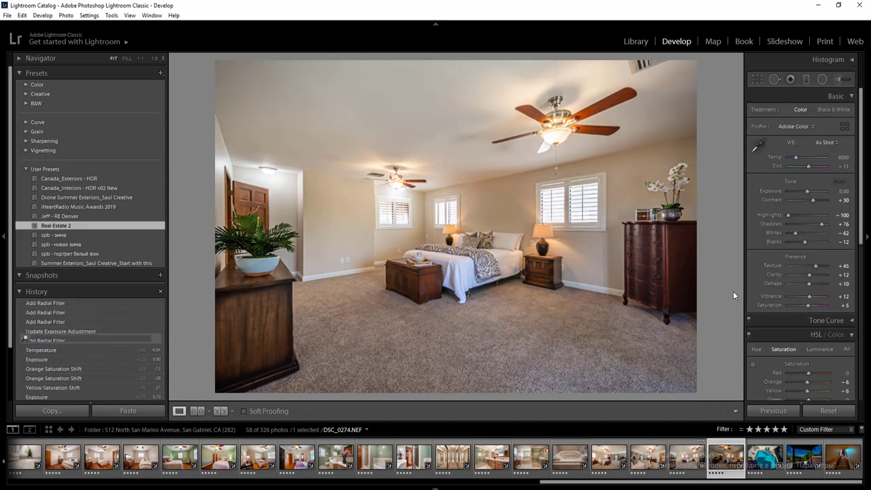
key("2")
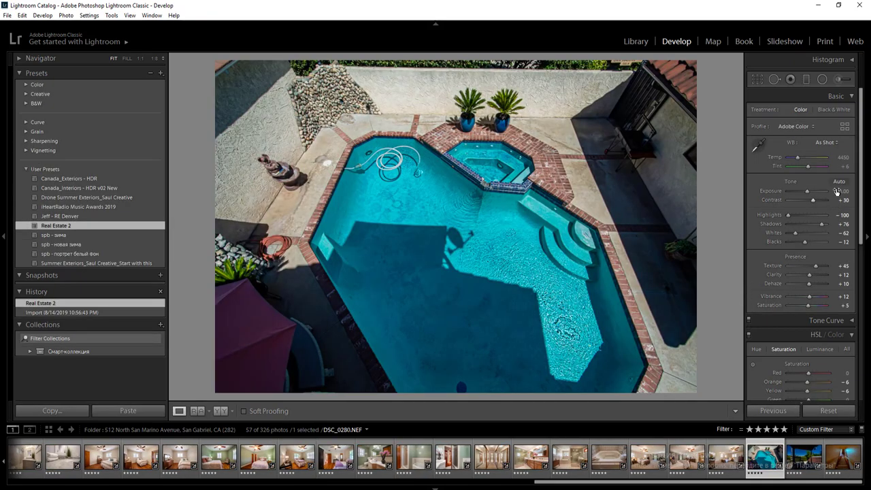
- Apply Auto tone to the pool photo and let its whites be set automatically to -43
left_click(838, 184)
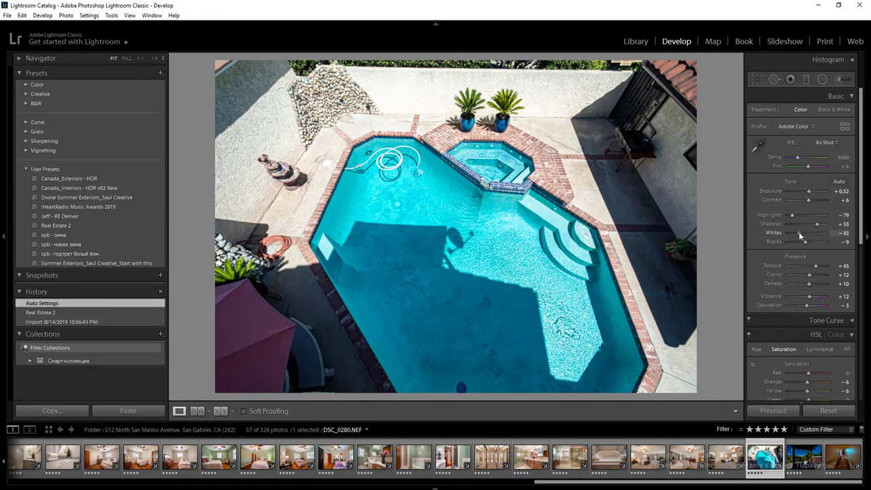
double_click(799, 232, "shift")
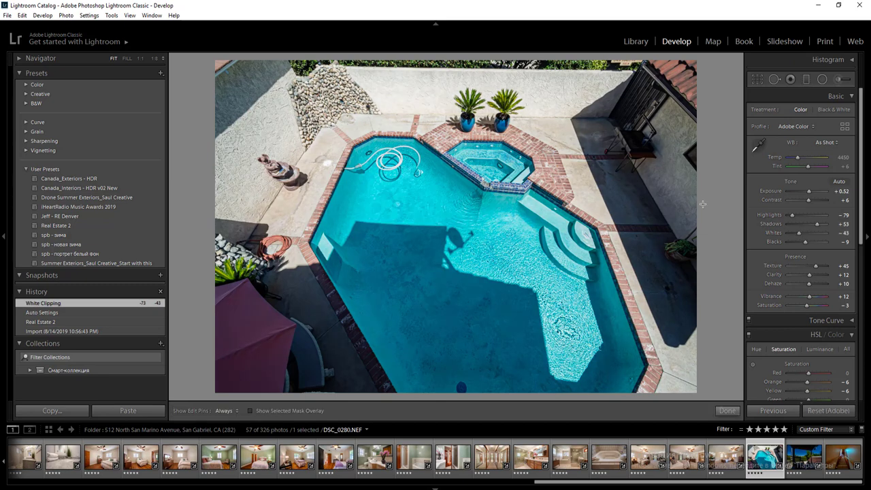
- Add a radial filter over the shaded wall and patio beside the pool, with temperature 12 and exposure 0.30
key("shift+m")
left_click_drag(671, 183, 797, 361)
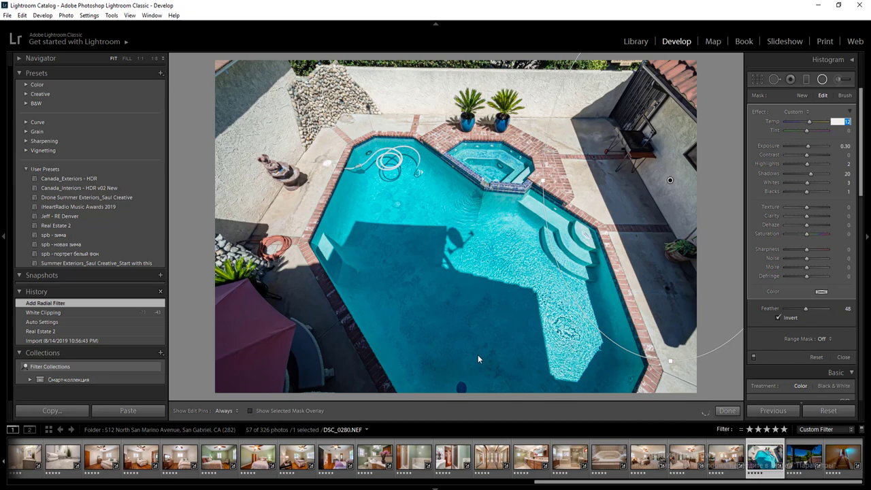
key("Return")
key("shift+m")
- Apply Auto tone to the balcony photo DSC_0283.NEF, with automatic whites at -38 and exposure at +1.09
key("Right")
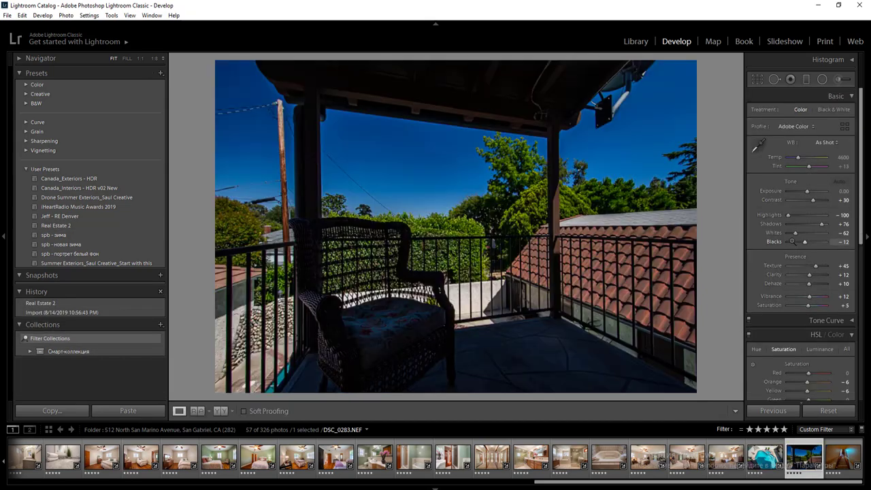
left_click(838, 181)
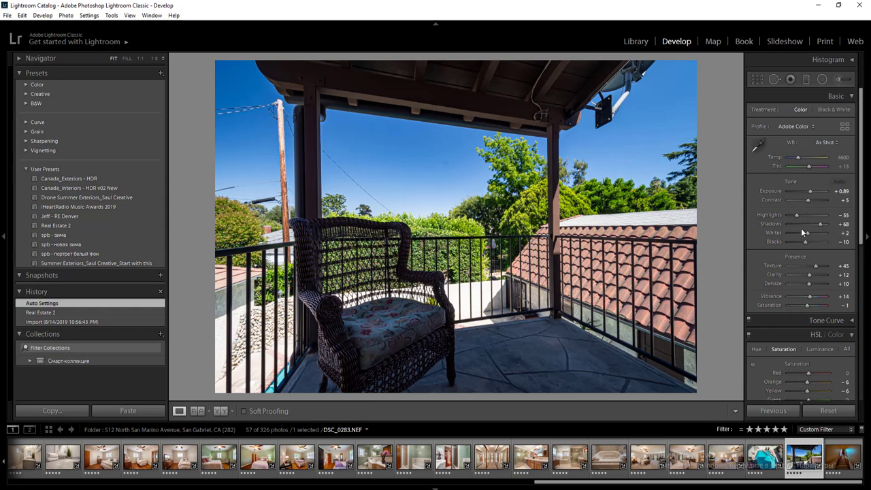
double_click(801, 232, "shift")
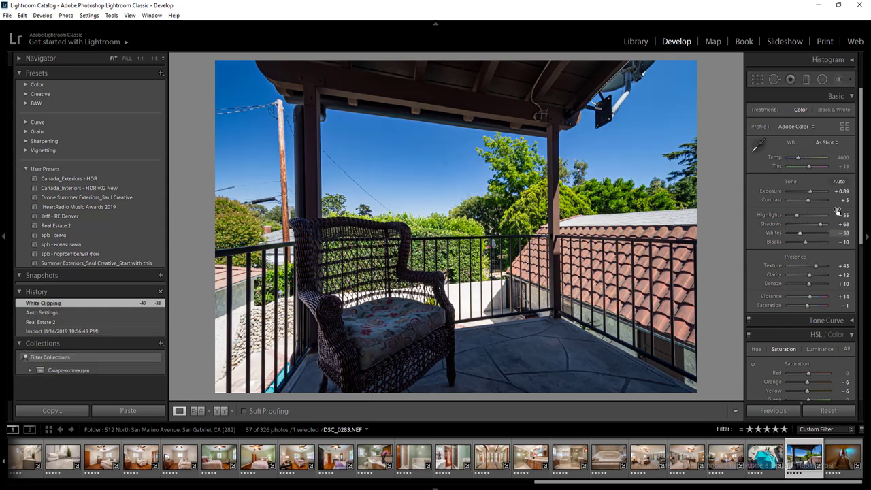
key("Return")
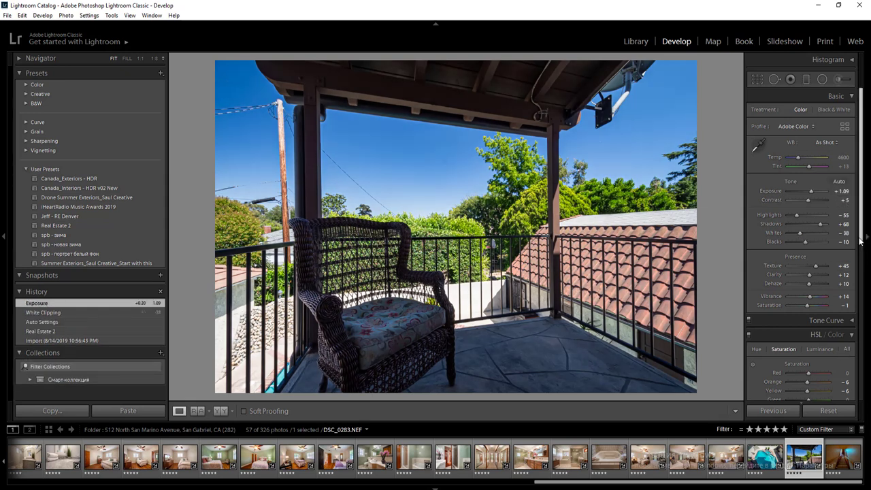
- Raise the blue luminance of the balcony photo to +33 to brighten the sky
left_click_drag(860, 237, 860, 302)
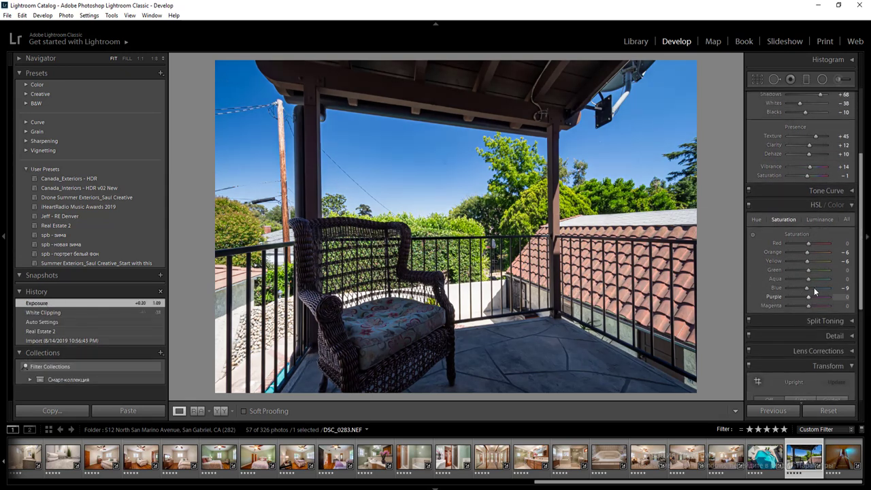
left_click(822, 220)
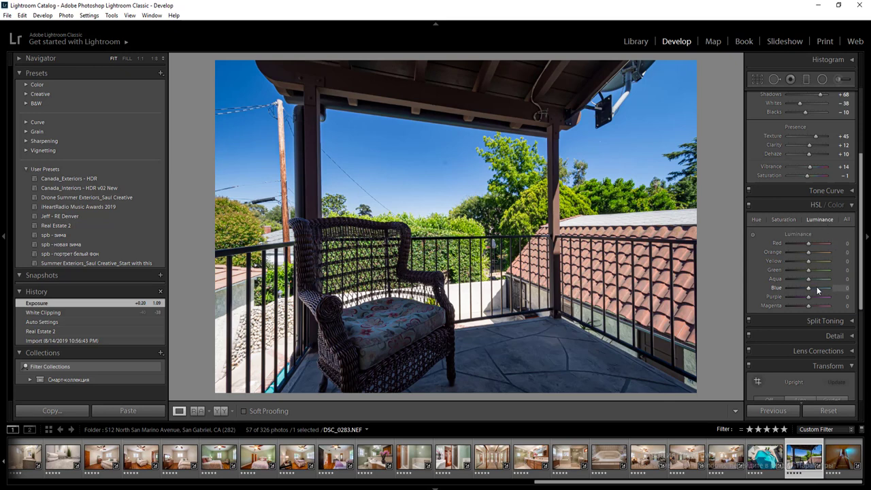
left_click_drag(815, 291, 815, 289)
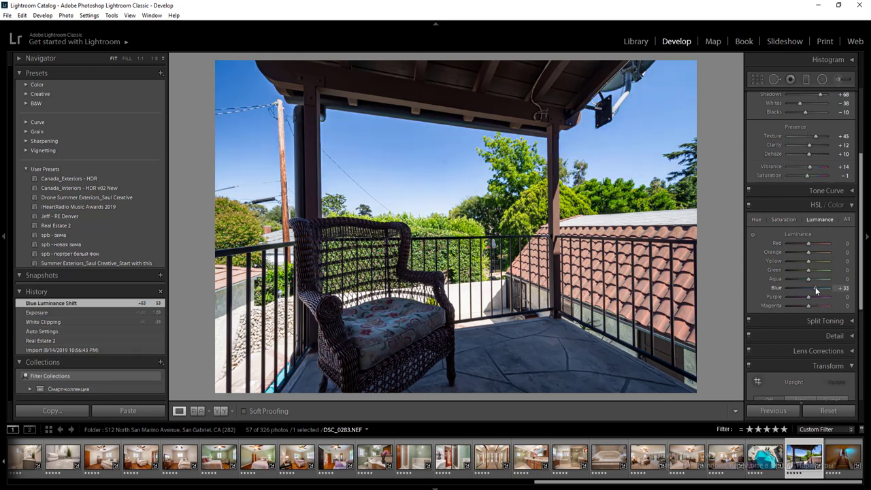
- Set the balcony photo's color temperature to 4800
left_click_drag(862, 166, 862, 136)
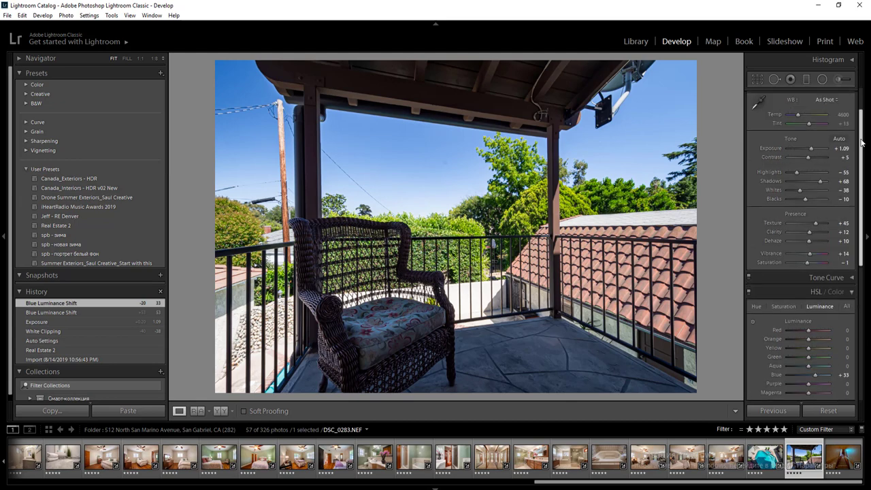
type("4800")
key("Return")
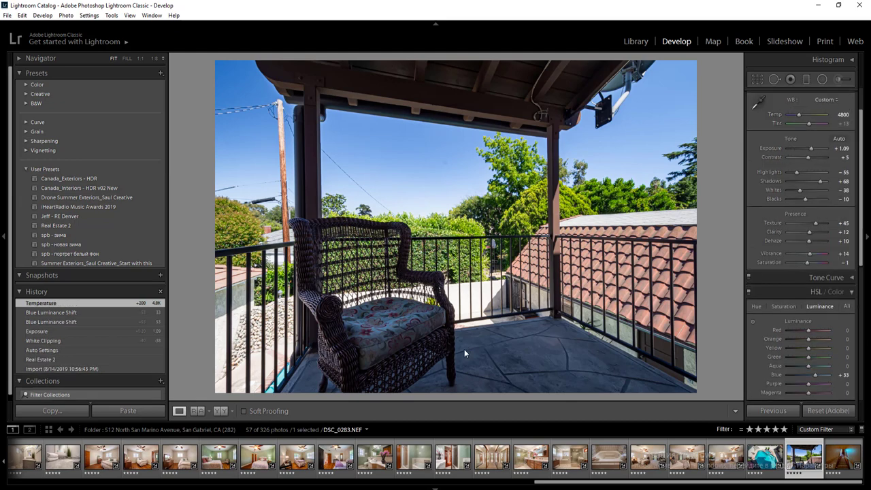
- Add a radial filter over the shaded balcony floor and wicker chair with exposure 0.30 and shadows 20, and warm its temperature
key("shift+m")
left_click_drag(495, 357, 787, 239)
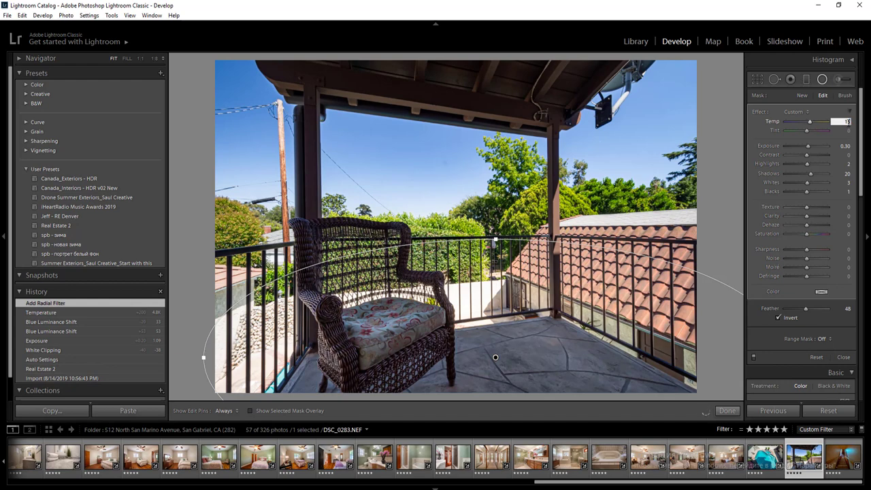
key("Return")
key("shift+m")
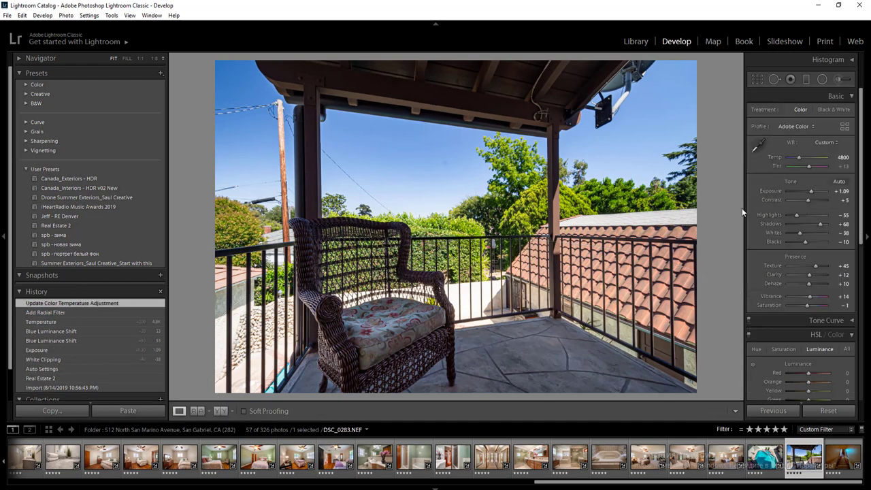
- Rate the staircase photo DSC_0286.NEF two stars to drop it from the filtered set
key("Right")
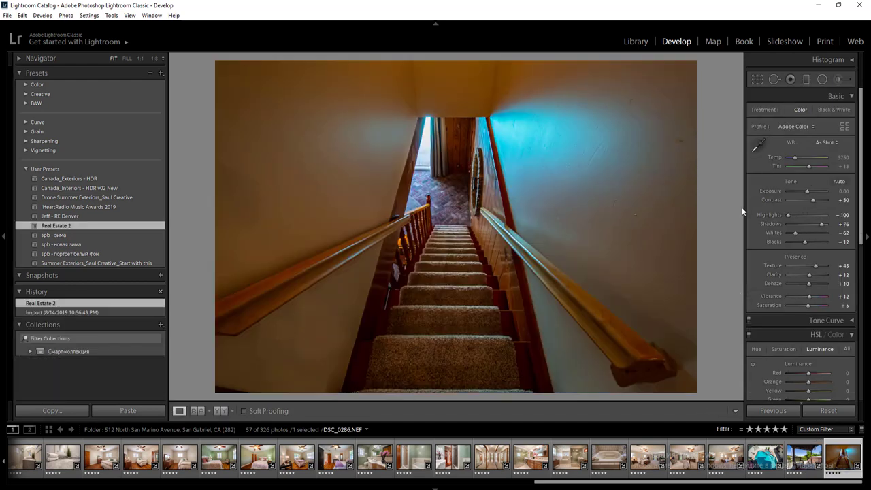
key("2")
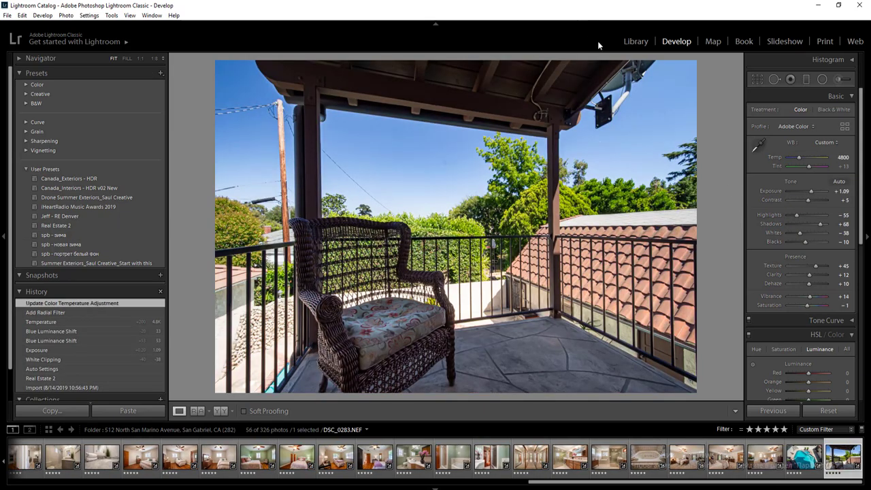
- Select all the filtered photos in the Library and export them as DNG into the subfolder "02 - DNG"
left_click(633, 42)
key("ctrl+a")
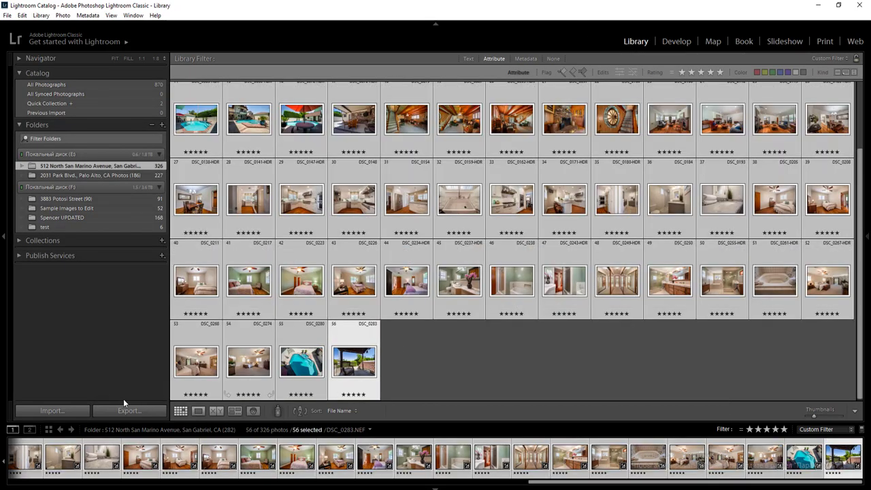
left_click(128, 411)
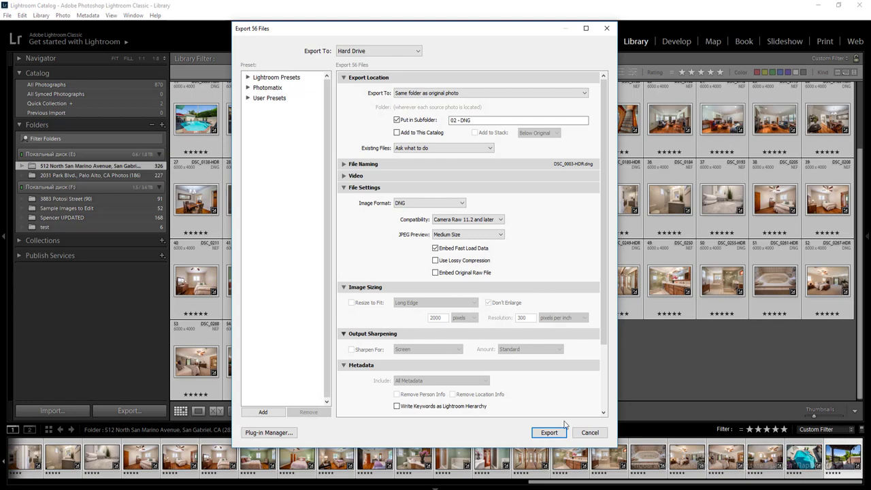
left_click(550, 433)
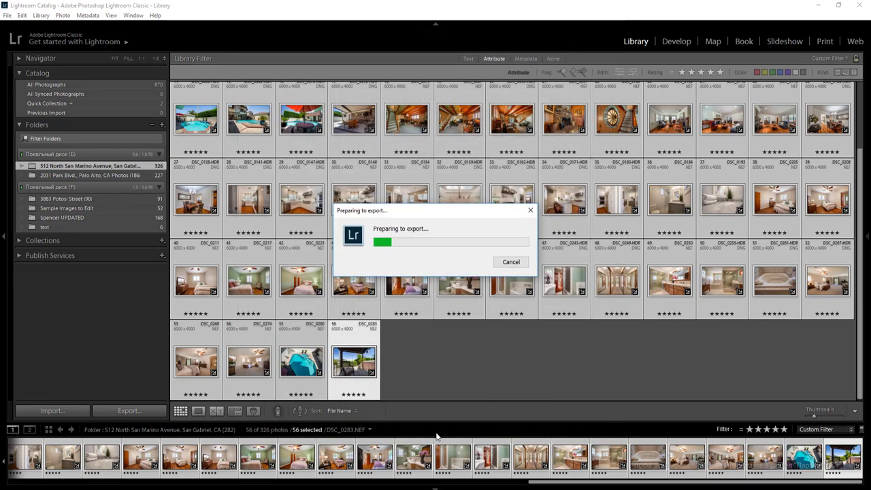
- Export the same selected photos as JPEG into the subfolder "04 - after"
left_click(151, 412)
triple_click(540, 123)
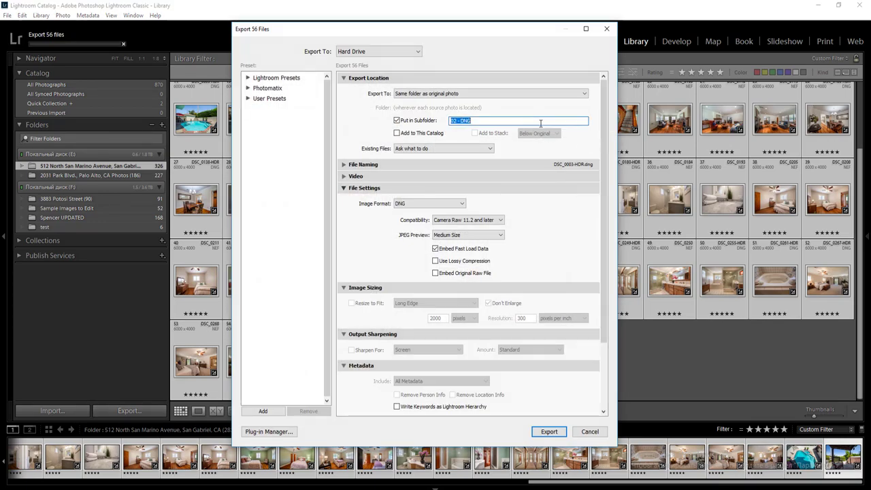
type("4")
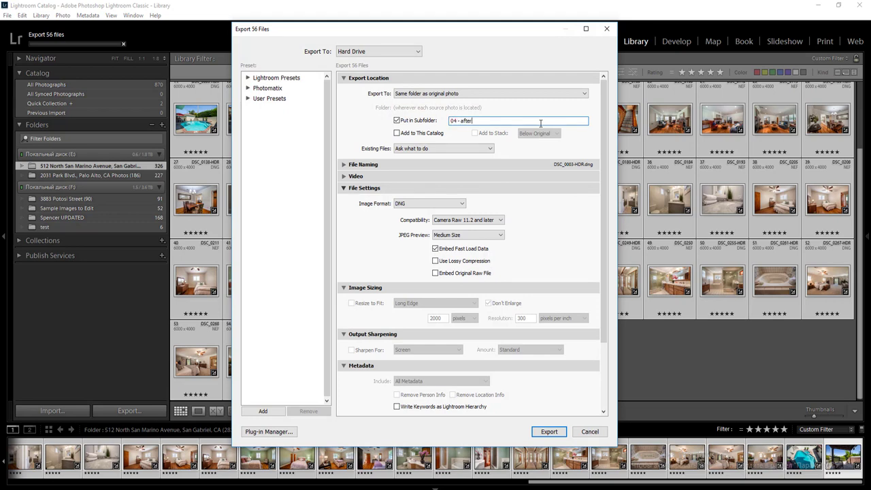
left_click(452, 204)
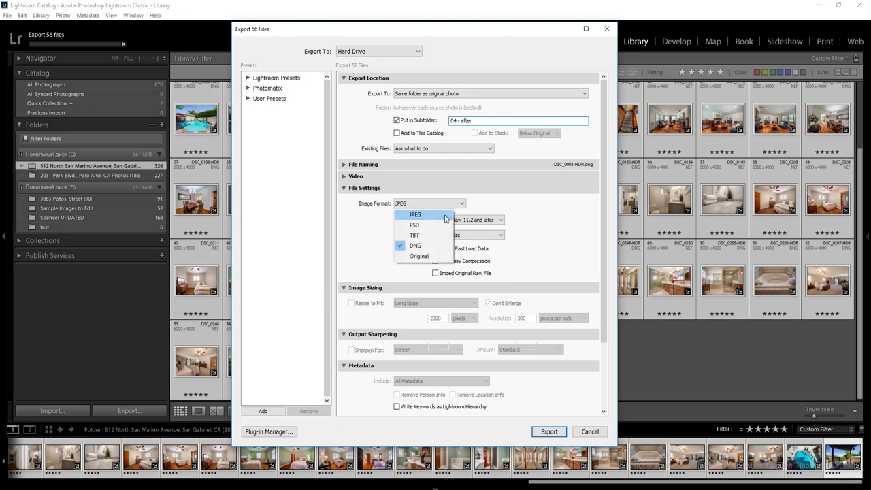
left_click(446, 214)
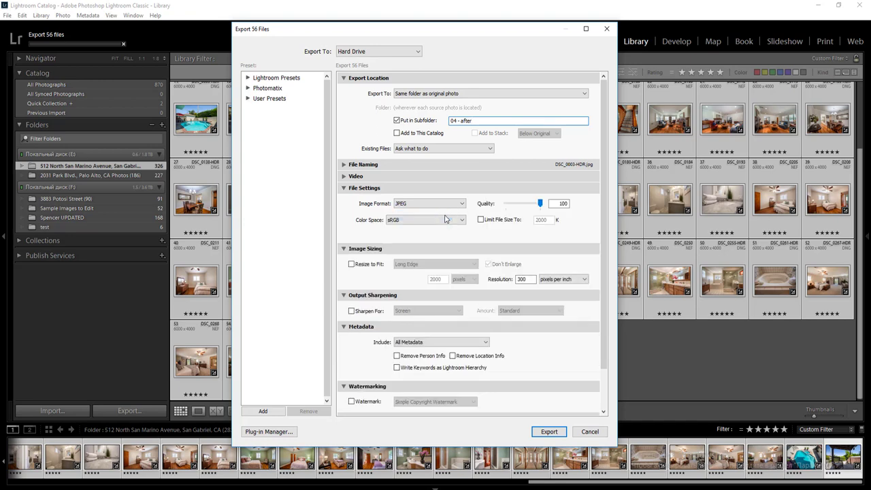
left_click(548, 431)
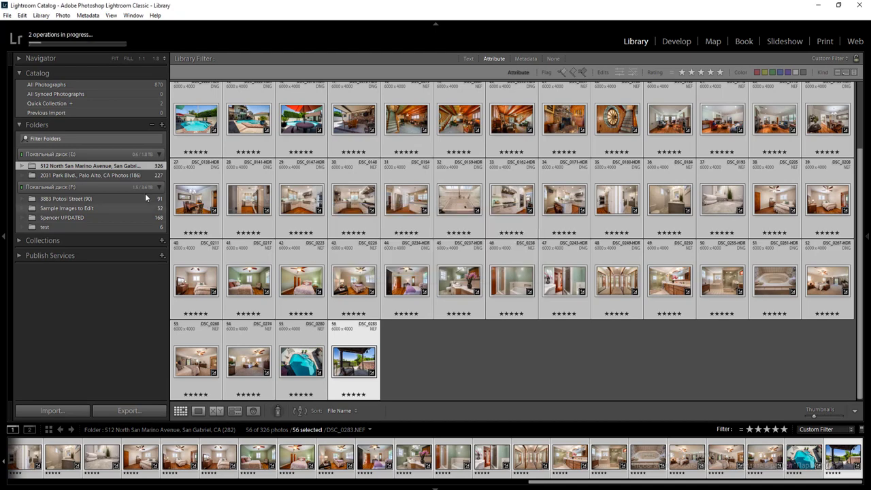
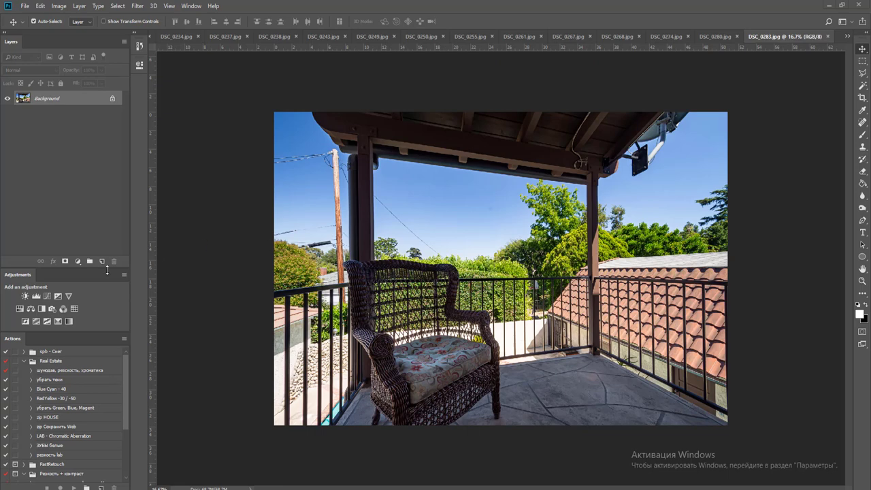
- In Photoshop, brighten the balcony photo DSC_0283.jpg with a Curves adjustment, merge it down, and close the file with the changes saved
left_click(50, 296)
left_click_drag(212, 165, 213, 158)
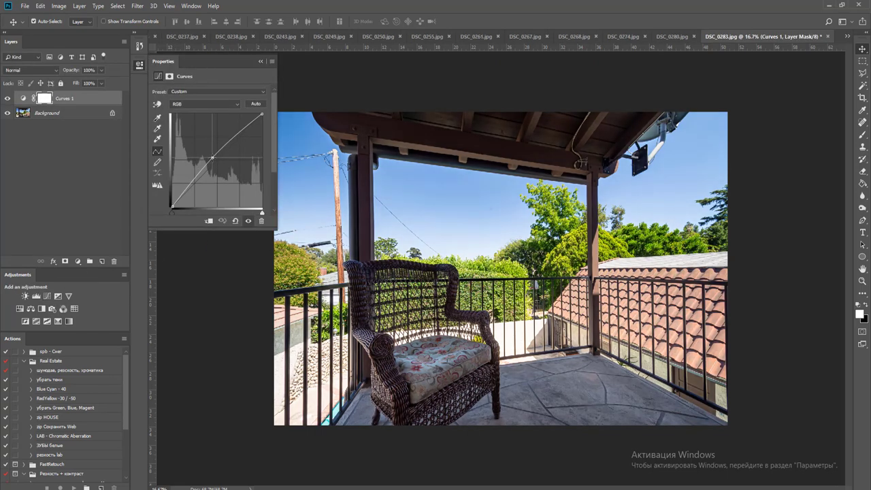
key("ctrl+e")
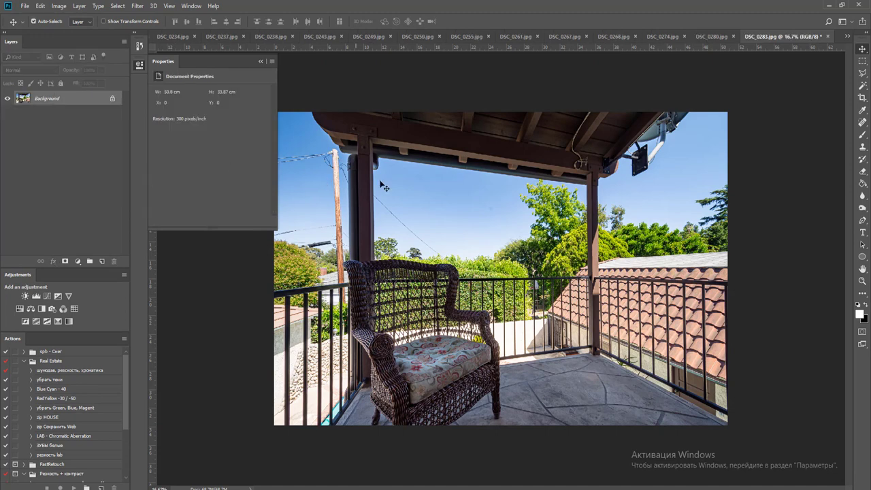
key("ctrl+w")
key("Return")
key("Return")
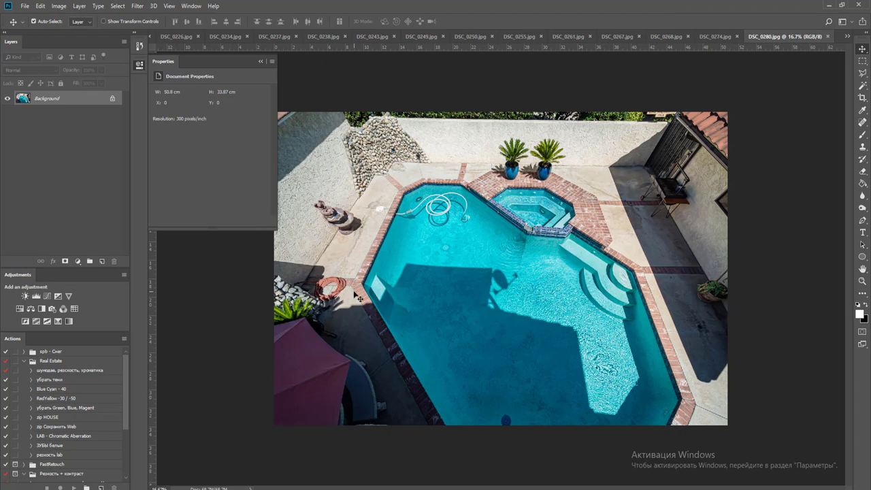
- Brighten the pool photo DSC_0280.jpg with a merged Levels adjustment at white input 240, and save it at JPEG quality 12 before closing
left_click(36, 296)
left_click_drag(266, 161, 258, 160)
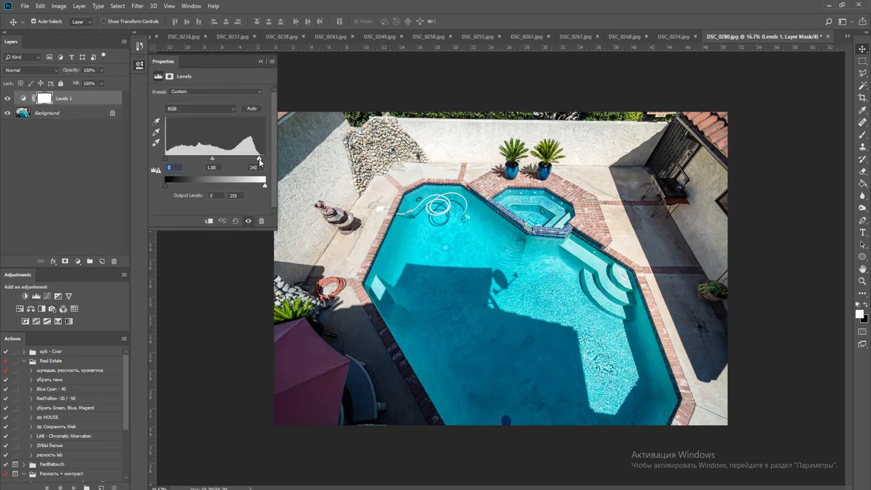
key("ctrl+e")
key("ctrl+s")
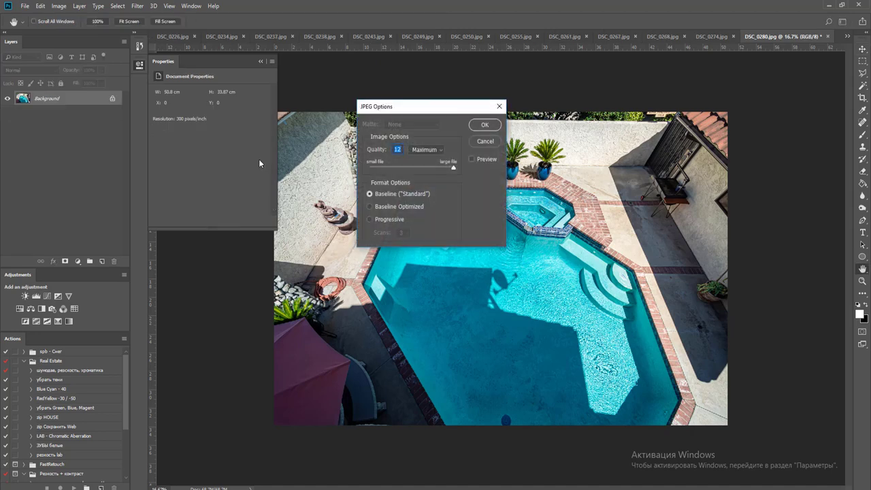
key("Return")
key("ctrl+w")
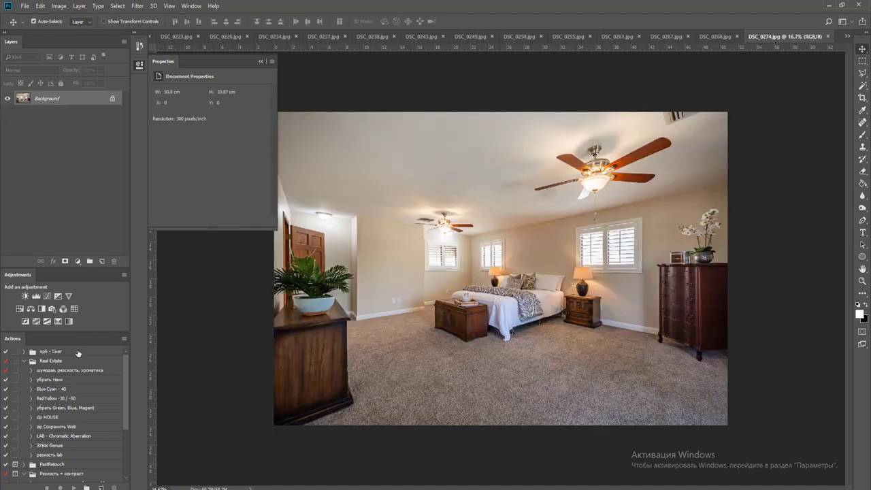
- Run the RedYellow -30 / -50 action on the bedroom photo DSC_0274.jpg, adjusting its layer opacity, and brighten the photo with a Curves adjustment
left_click(68, 399)
left_click(74, 487)
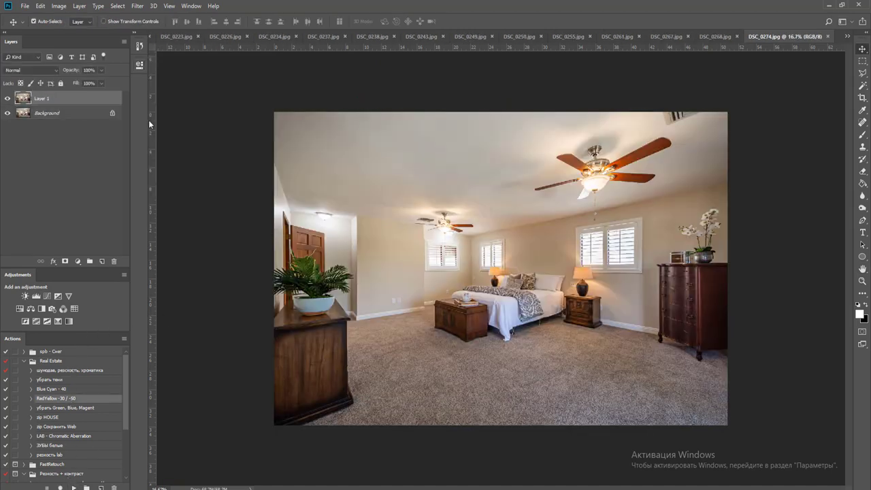
left_click(100, 70)
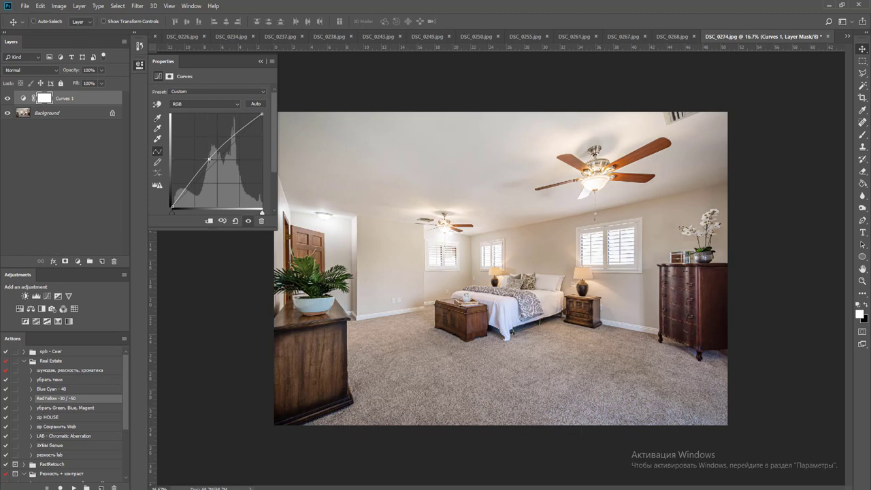
- Merge the Curves layer of DSC_0274.jpg into the background and close the file, saving it at JPEG quality 12
key("ctrl+e")
key("ctrl+w")
key("Return")
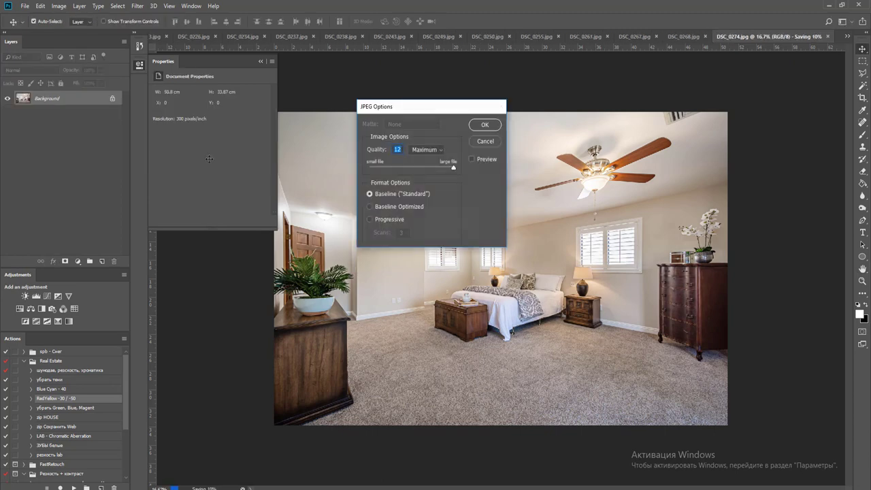
key("Return")
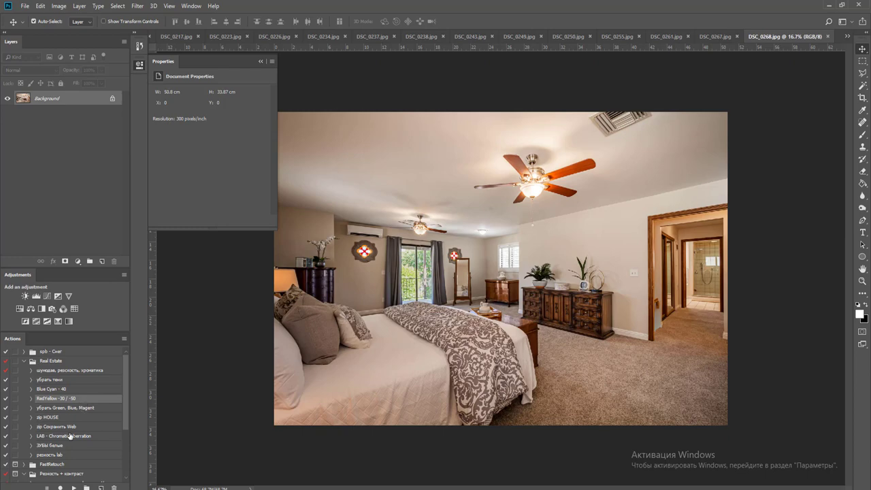
- Run the Blue Cyan - 40 and RedYellow -30 / -50 actions on the bedroom photo DSC_0268.jpg and merge the corrected layer down
left_click(71, 389)
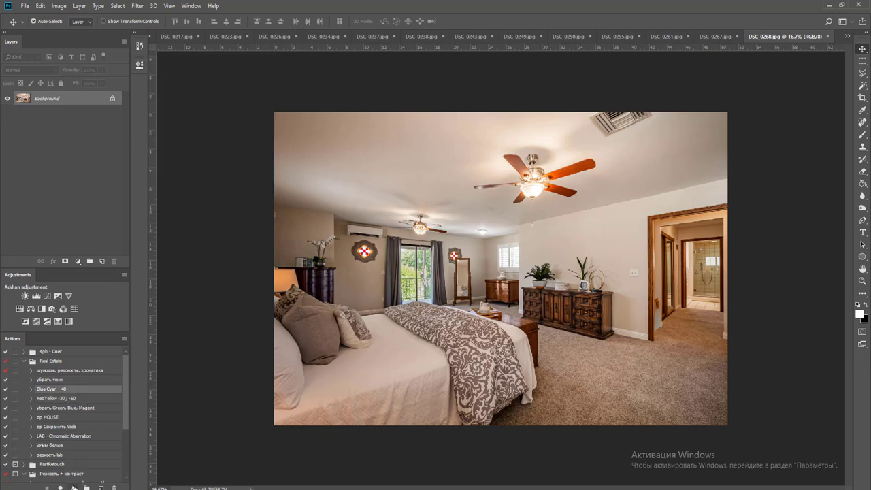
left_click(73, 487)
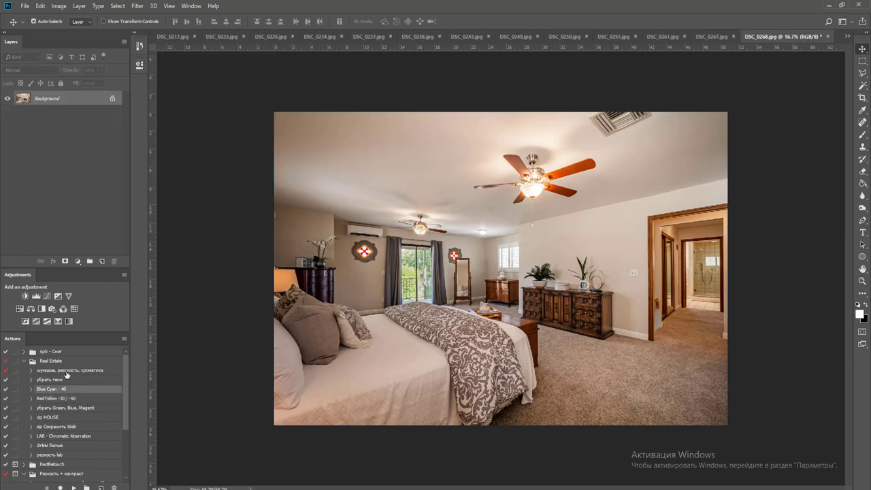
left_click(61, 398)
left_click(73, 487)
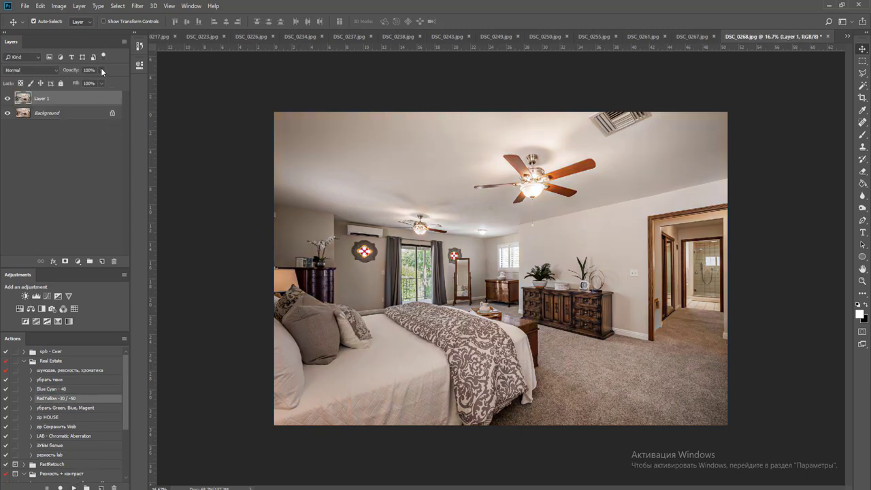
left_click(101, 70)
key("ctrl+e")
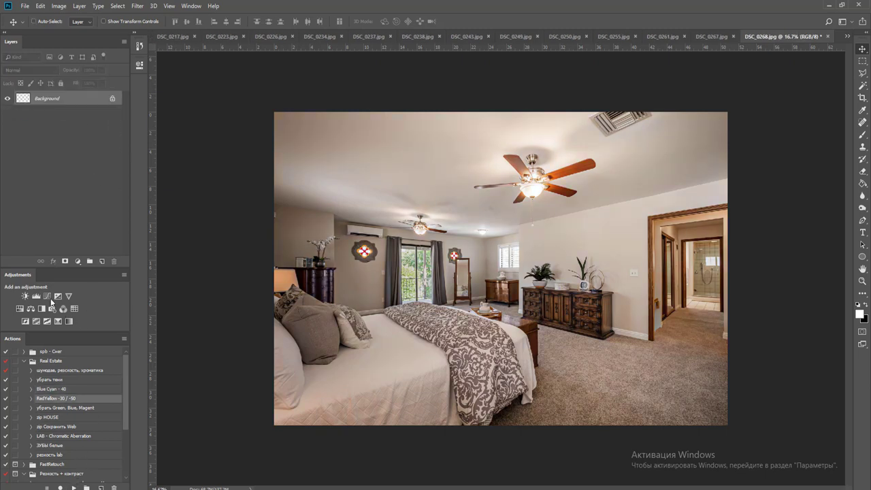
- Brighten DSC_0268.jpg slightly with a Curves adjustment merged into the background, and close the file with the changes saved as JPEG
left_click(48, 297)
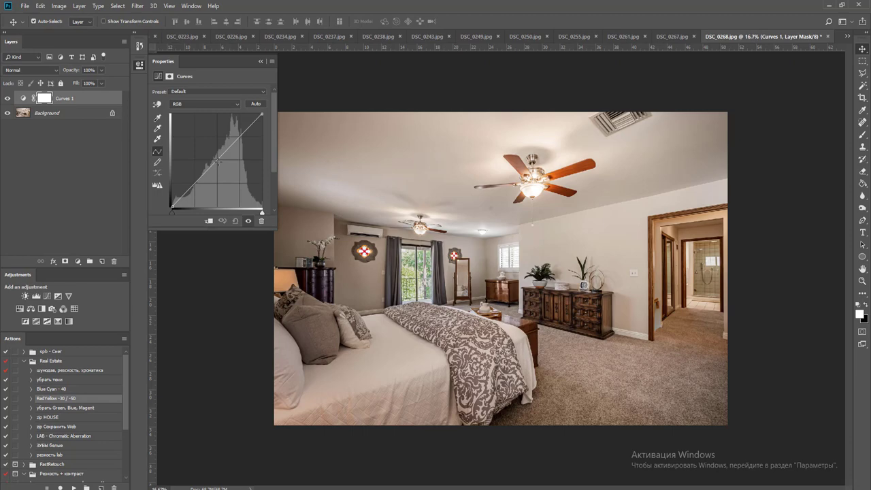
left_click_drag(217, 162, 213, 161)
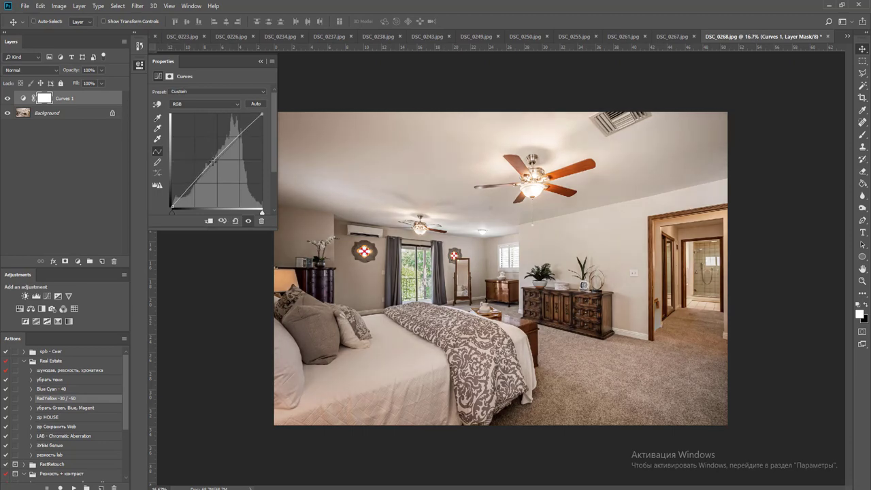
key("ctrl+e")
key("ctrl+w")
key("Return")
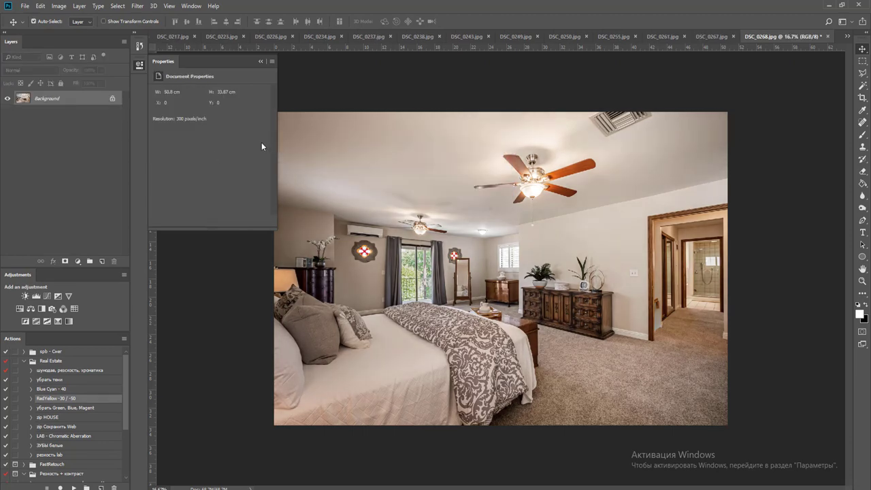
key("ctrl+s")
key("Return")
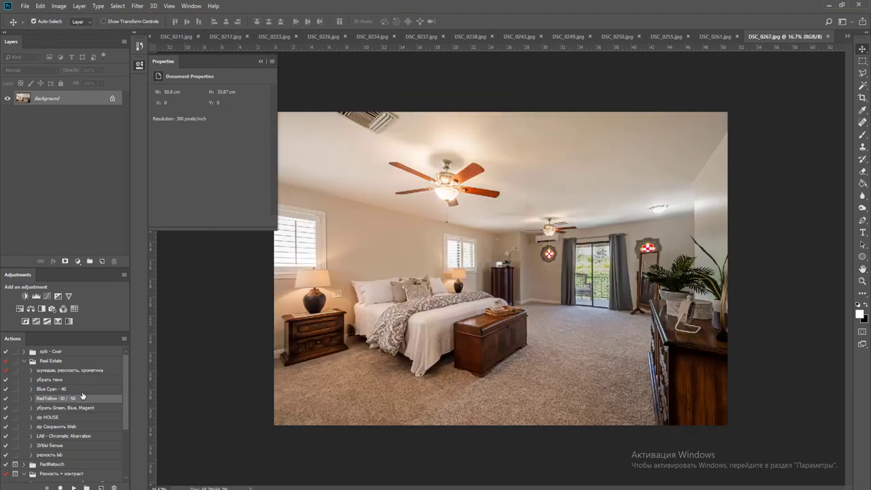
- Run the RedYellow -30 / -50 action on the bedroom photo DSC_0267.jpg and set the resulting layer's opacity to 72%
left_click(74, 487)
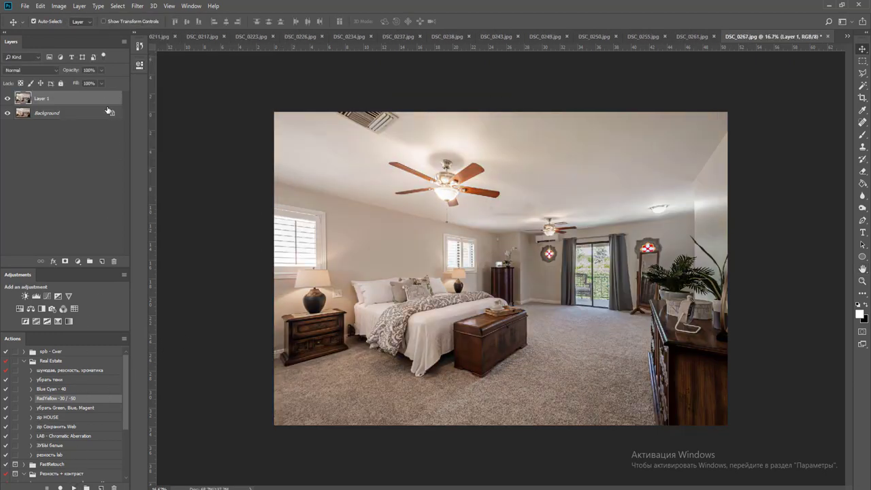
left_click(101, 72)
left_click(90, 82)
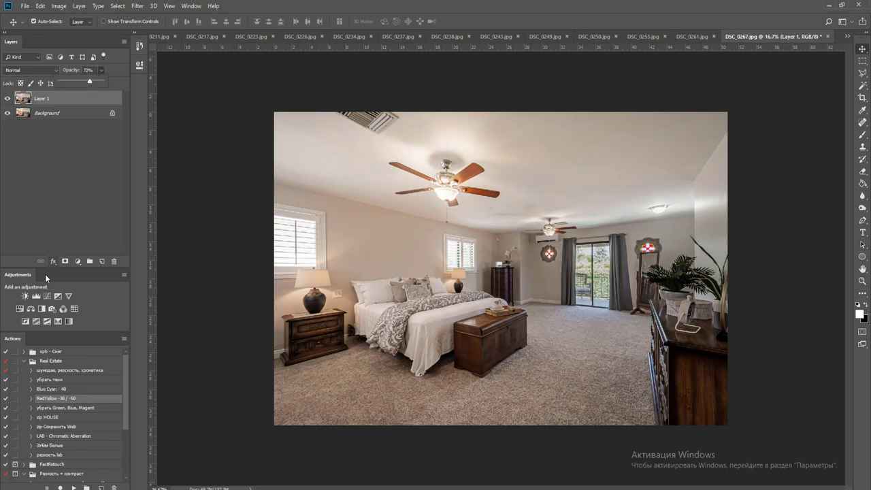
- Add a Curves adjustment layer to DSC_0267.jpg and raise the RGB curve's midtones to brighten the bedroom
left_click(48, 297)
left_click(47, 296)
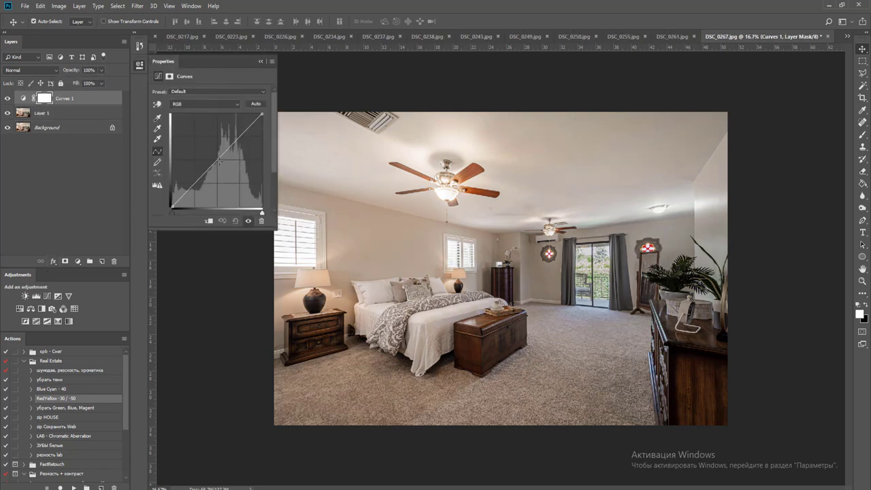
left_click_drag(218, 162, 214, 157)
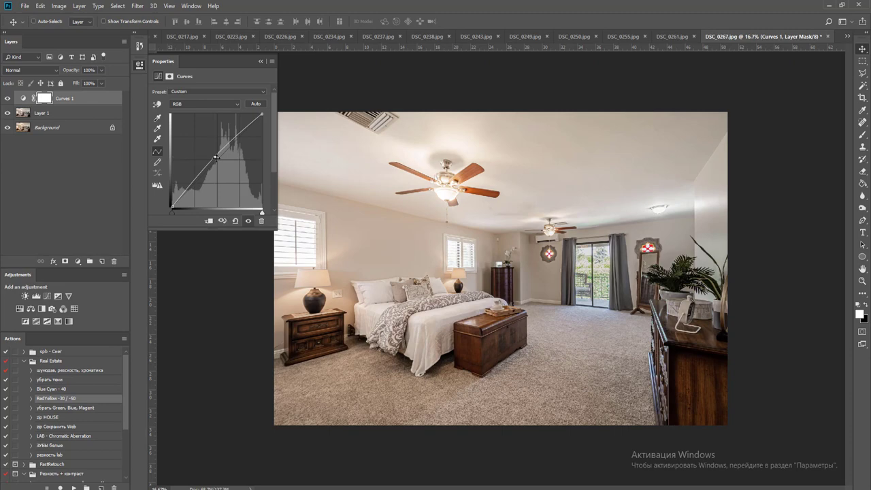
- Merge all layers of DSC_0267.jpg into the background, save the photo as JPEG and close it
key("ctrl+shift+e")
key("ctrl+s")
key("Return")
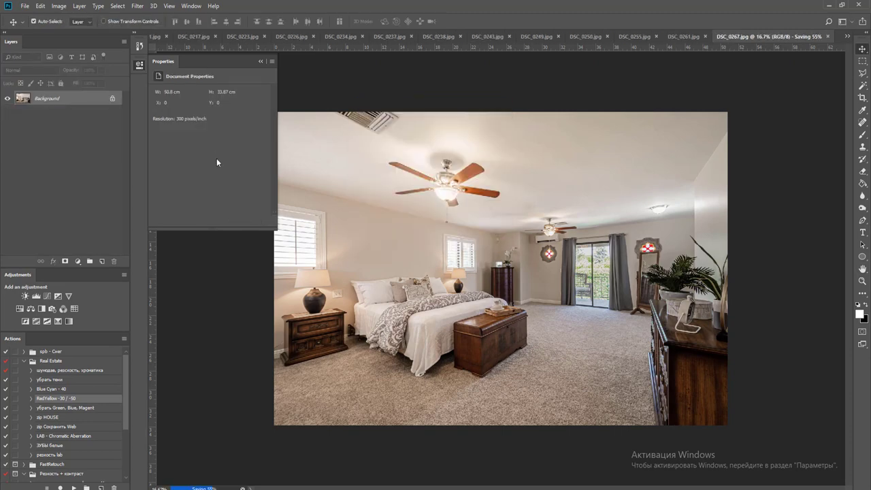
- Run the RedYellow -30 / -50 action on the bathtub photo DSC_0261.jpg and brighten its midtones with a Curves adjustment layer
left_click(72, 487)
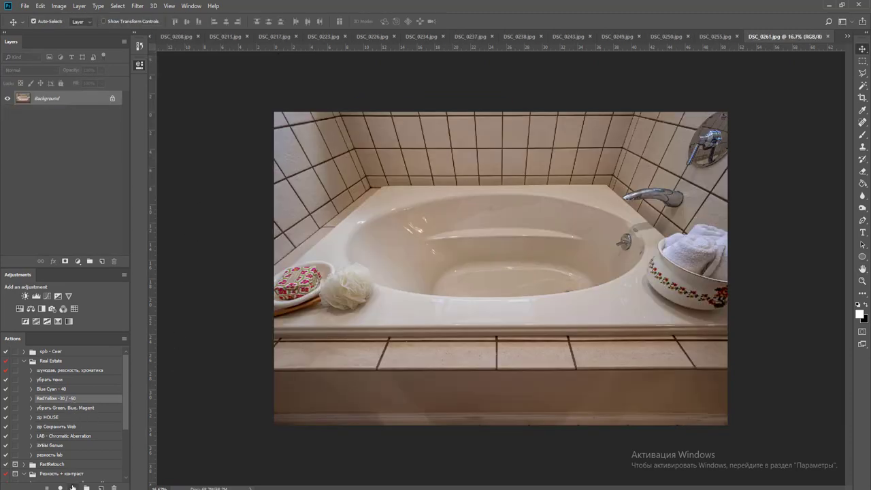
left_click(48, 297)
left_click_drag(213, 165, 213, 155)
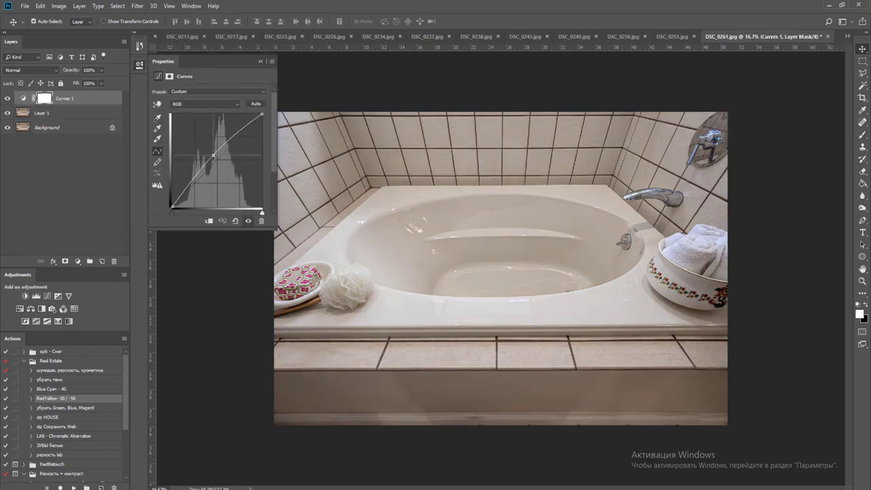
- Run the RedYellow -30 / -50 action on the bathroom photo DSC_0255.jpg and brighten its midtones with a Curves adjustment merged into the background
left_click(73, 487)
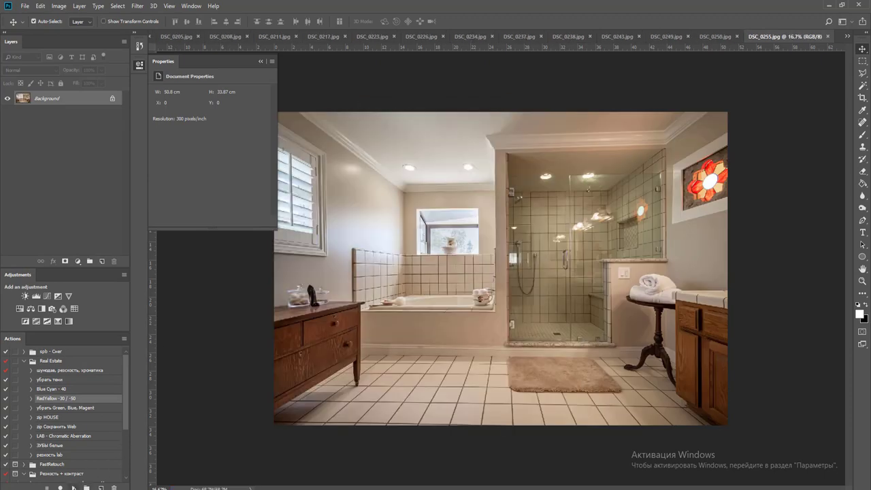
left_click(74, 487)
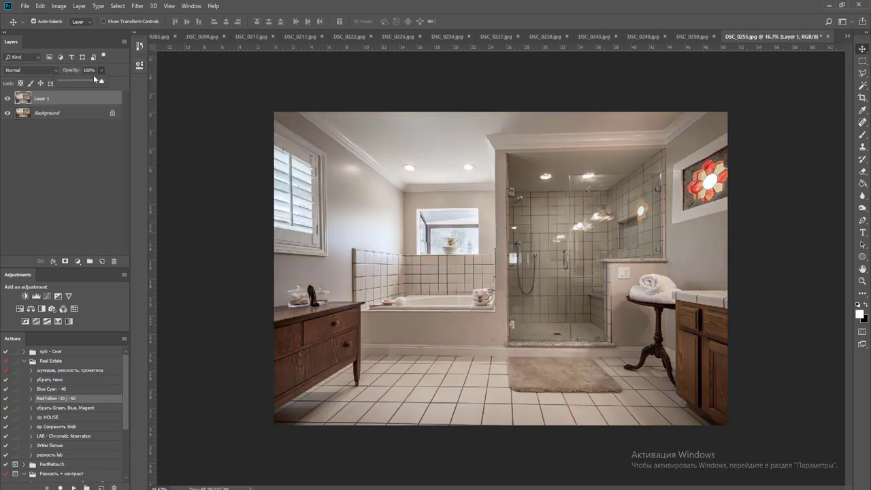
left_click(36, 296)
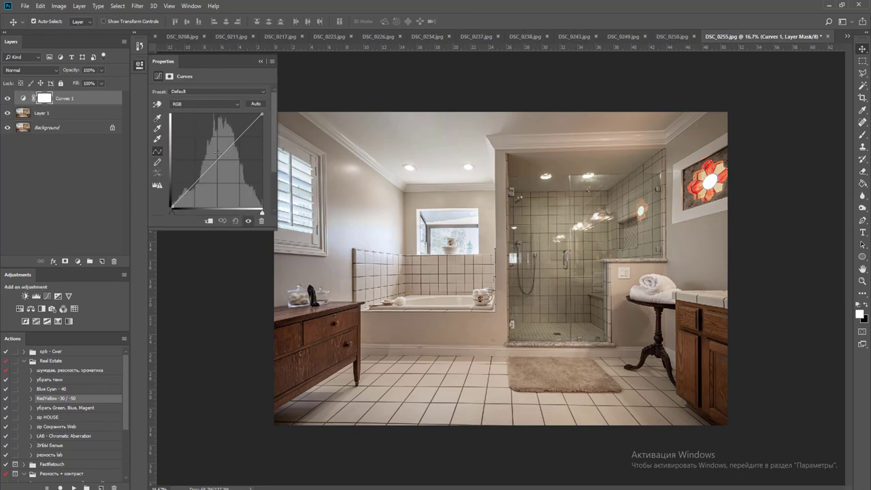
left_click_drag(220, 154, 213, 156)
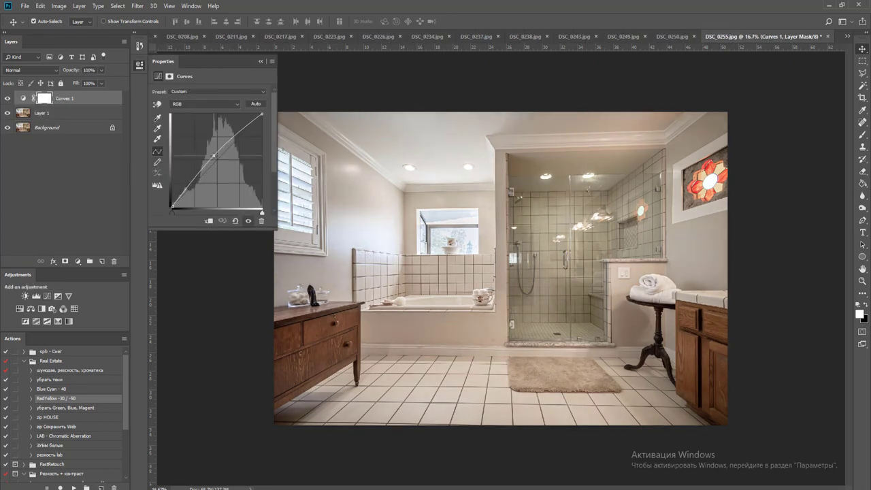
key("ctrl")
key("ctrl+shift+e")
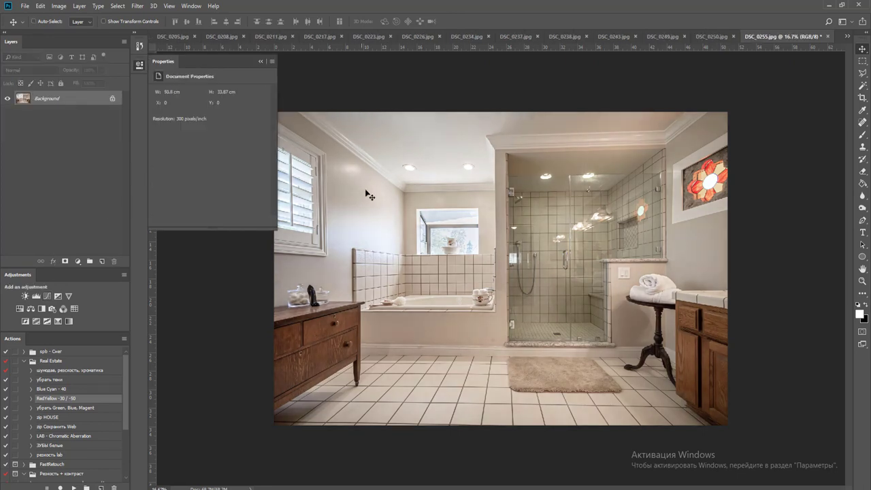
- Patch the dark streak on the shower tiles above the lower glass-door hinge in DSC_0255.jpg with the Patch tool
scroll(592, 271, "up", 4)
scroll(591, 273, "up", 1)
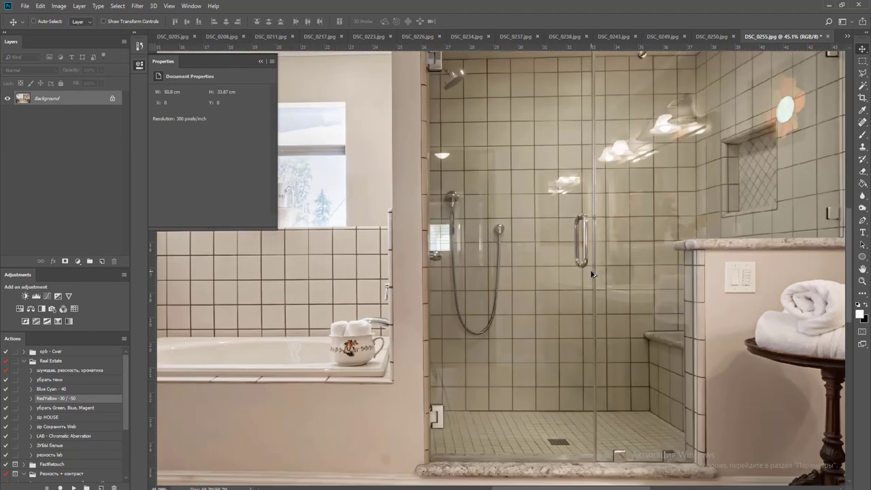
key("ctrl+w")
key("Escape")
scroll(424, 399, "up", 2)
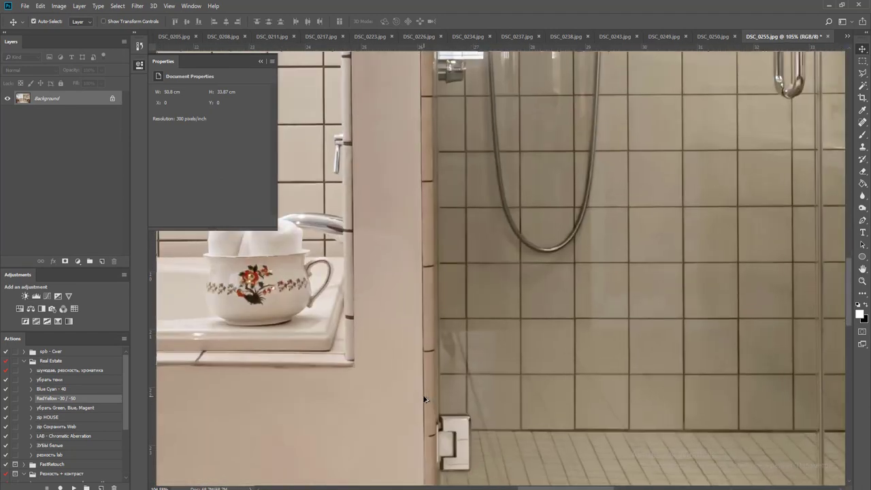
key("j")
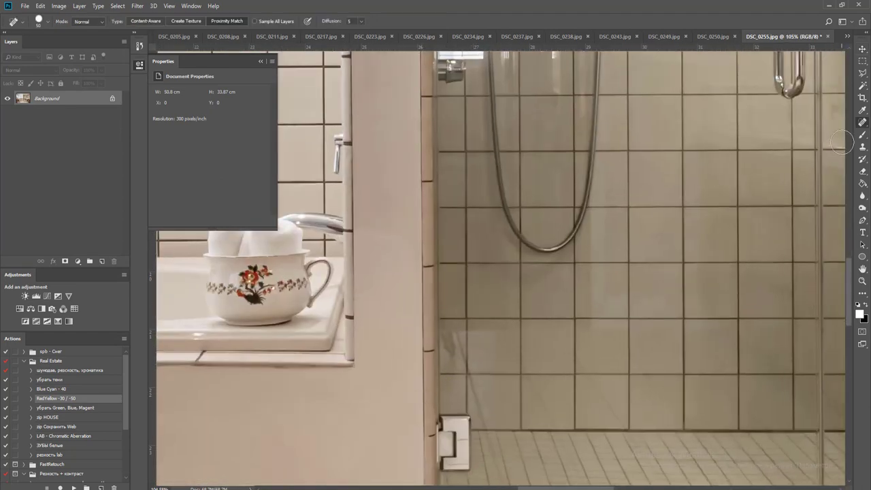
right_click(861, 126)
left_click(851, 140)
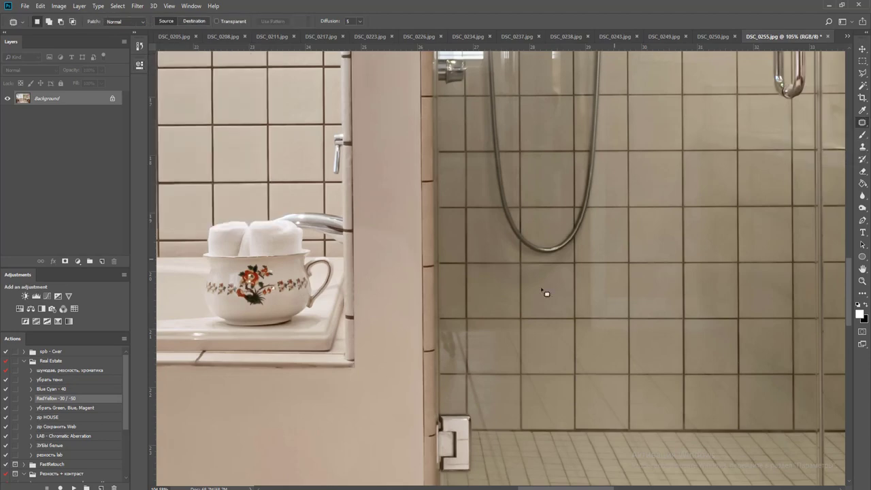
mouse_move(453, 330)
left_mouse_down()
mouse_move(451, 364)
mouse_move(449, 329)
left_mouse_up()
mouse_move(450, 347)
left_mouse_down()
mouse_move(482, 356)
mouse_move(491, 349)
left_mouse_up()
key("ctrl+d")
- Close DSC_0255.jpg and save its changes as a JPEG at quality 12, Maximum
key("ctrl+0")
key("ctrl+w")
key("Return")
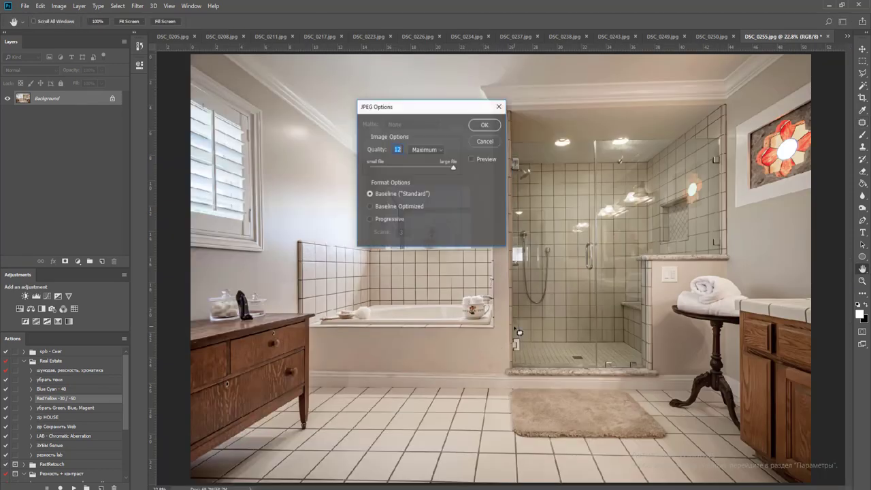
key("Return")
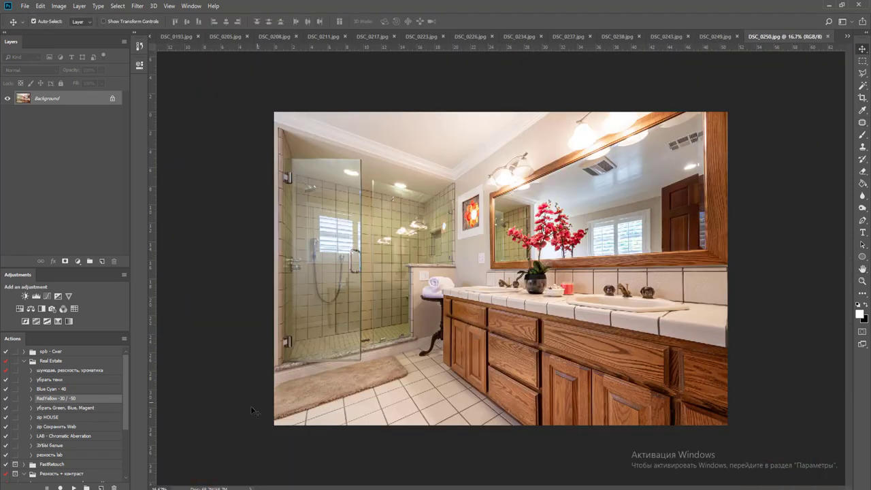
- Run the RedYellow -30 / -50 action on DSC_0250.jpg, set its layer's opacity to 73%, and run the Blue Cyan - 40 action
left_click(75, 487)
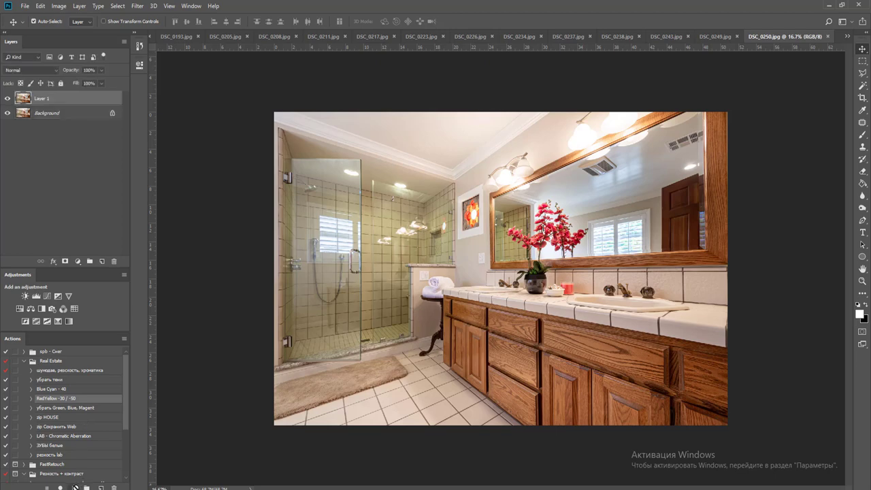
left_click(101, 71)
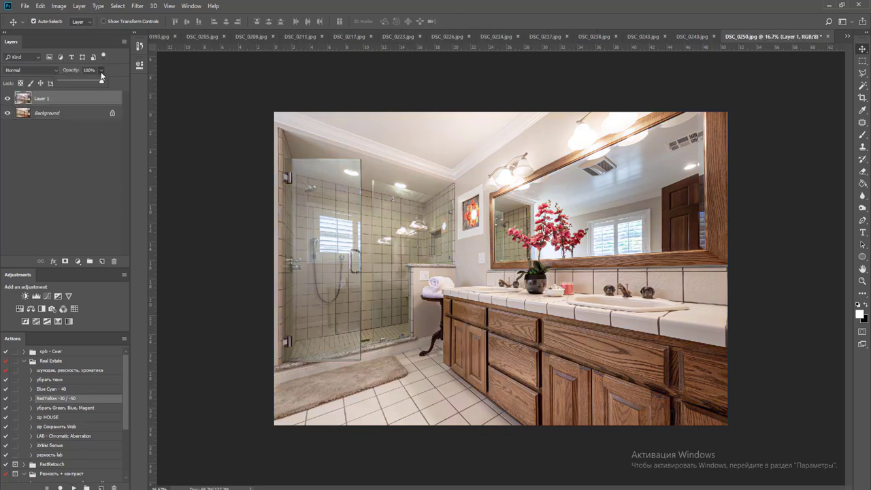
left_click_drag(93, 80, 91, 83)
left_click(48, 388)
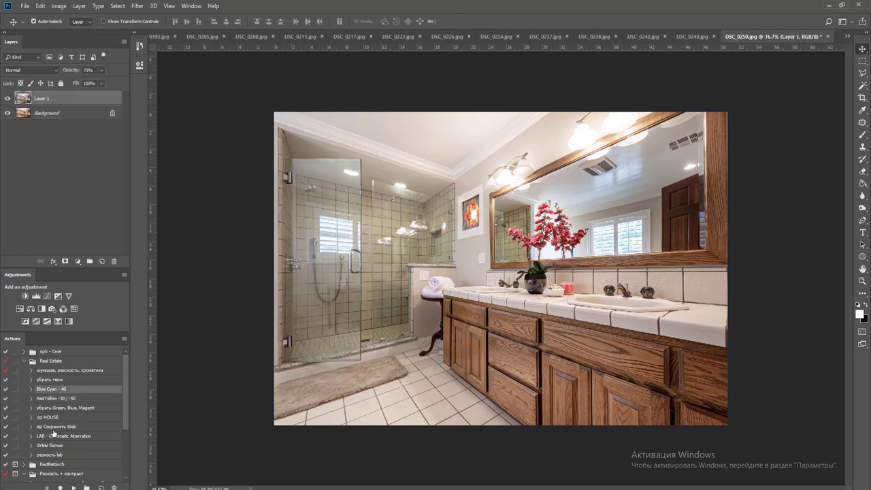
left_click(74, 488)
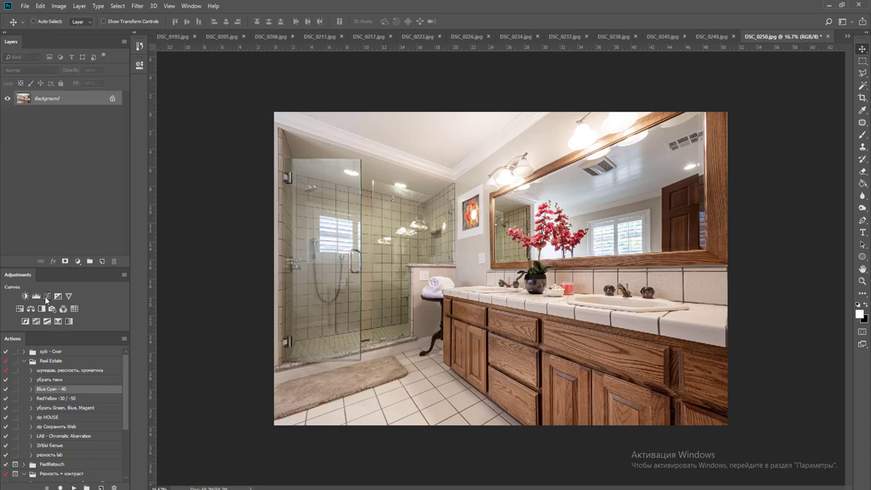
- Save the merged vanity photo DSC_0250.jpg as JPEG and close it
key("ctrl+s")
key("Return")
key("ctrl+w")
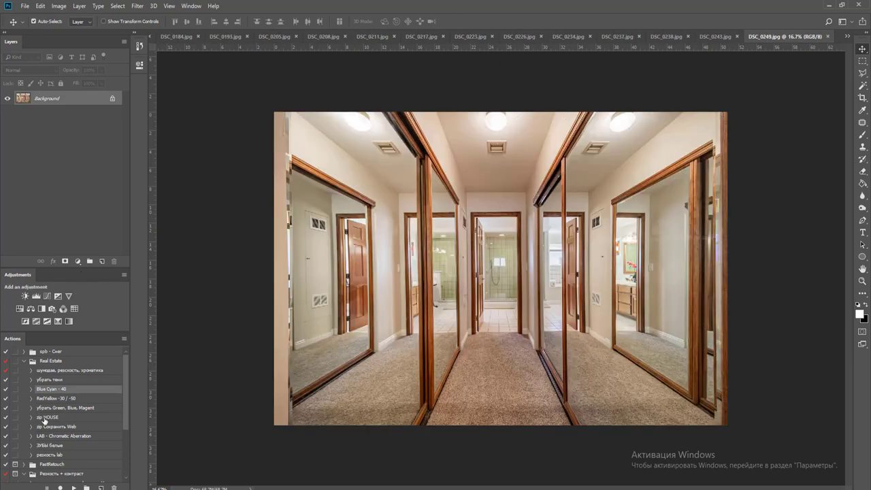
- Run the RedYellow -30 / -50 and Blue Cyan - 40 actions on the mirrored hallway photo DSC_0249.jpg, with Layer 1's opacity at 77%
left_click(78, 400)
left_click(74, 488)
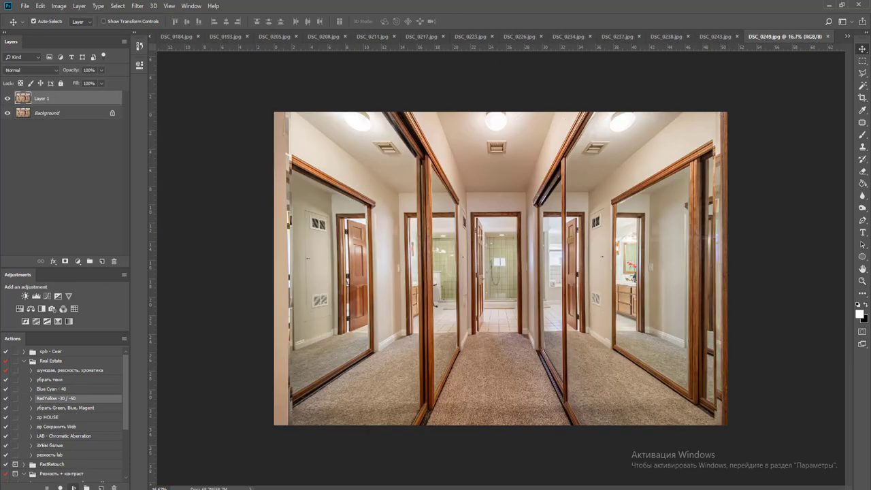
left_click(48, 389)
left_click(73, 487)
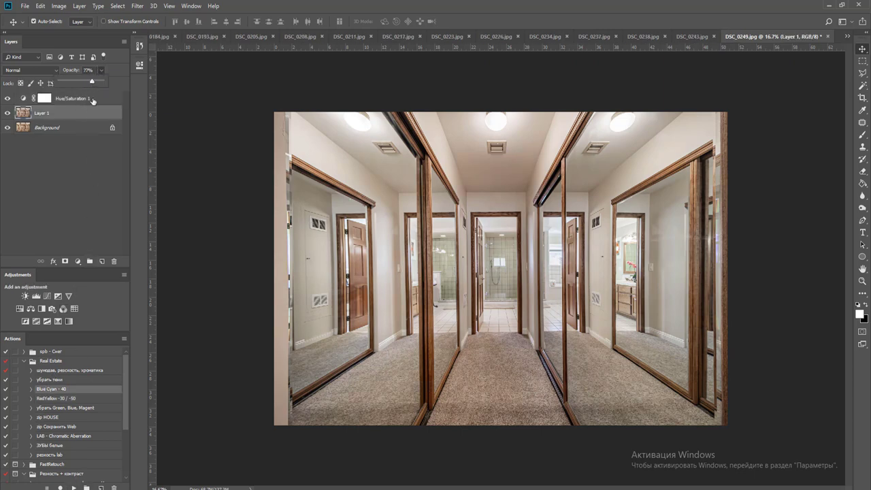
- Brighten the midtones of DSC_0249.jpg slightly with a Curves adjustment layer and merge all layers into the background
left_click(46, 297)
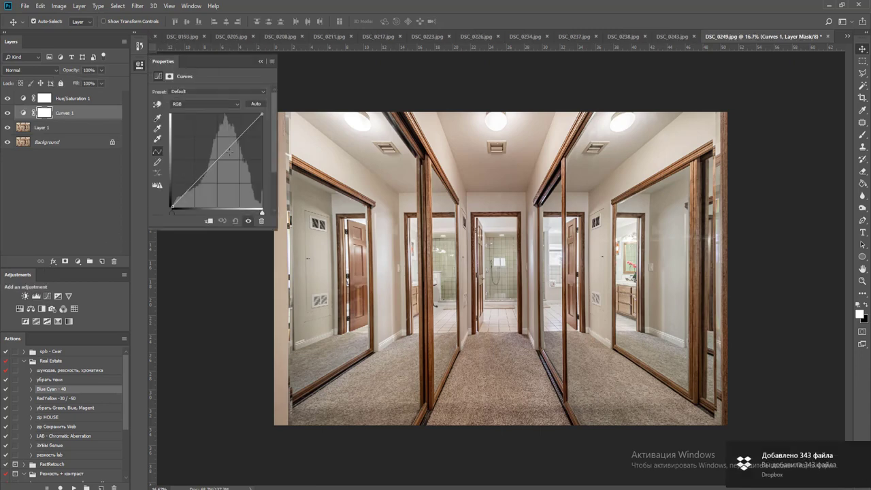
left_click_drag(219, 155, 218, 156)
key("ctrl+shift+e")
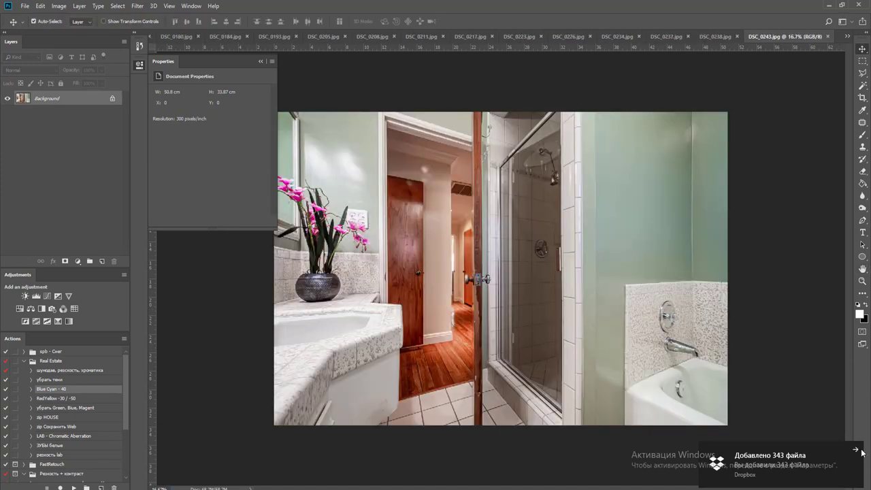
- Dismiss the Dropbox notification and run the RedYellow -30 / -50 action on DSC_0243.jpg, with the resulting layer's opacity at 34%
left_click(856, 450)
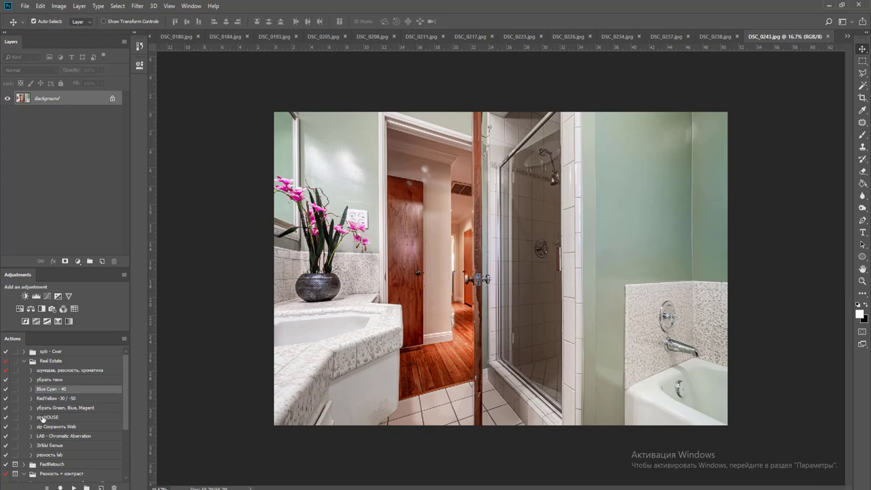
left_click(72, 397)
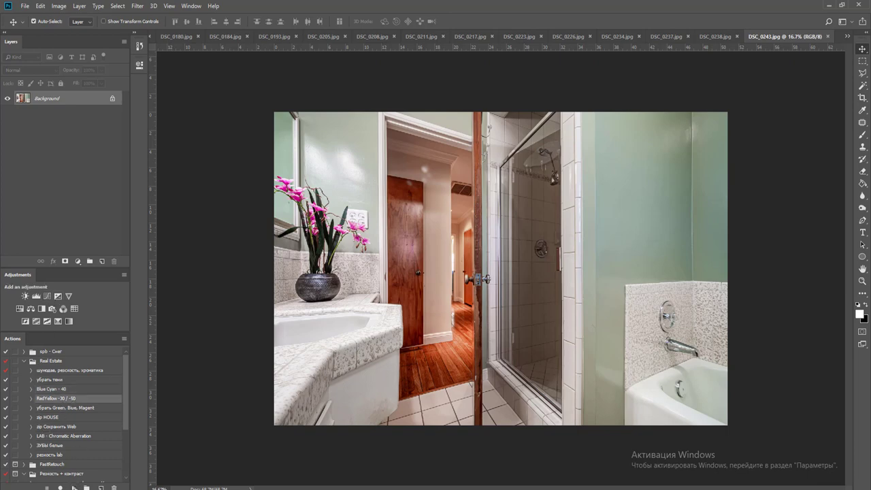
left_click(73, 488)
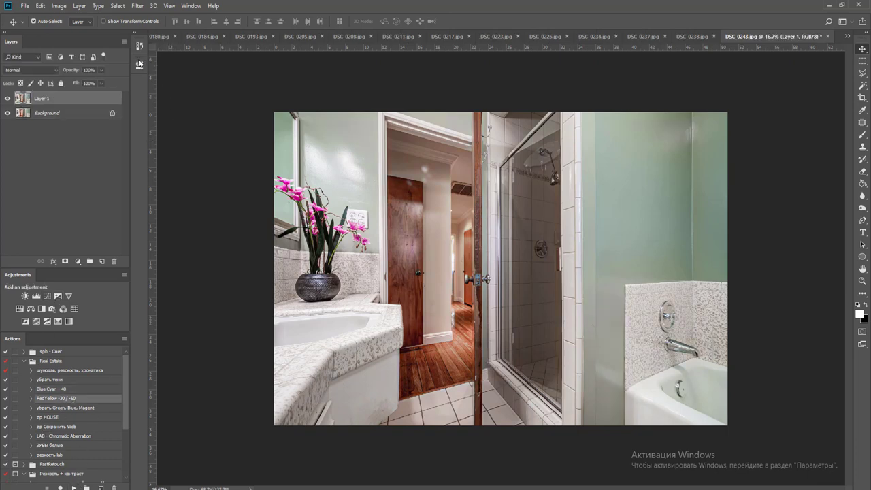
left_click(102, 71)
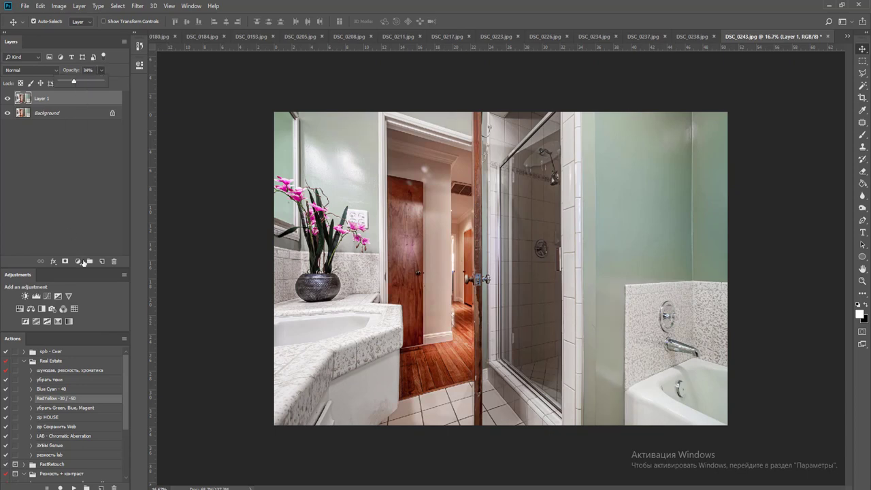
- Brighten DSC_0243.jpg slightly with a Curves adjustment, merge its layers, and close the file saved as JPEG
left_click(47, 296)
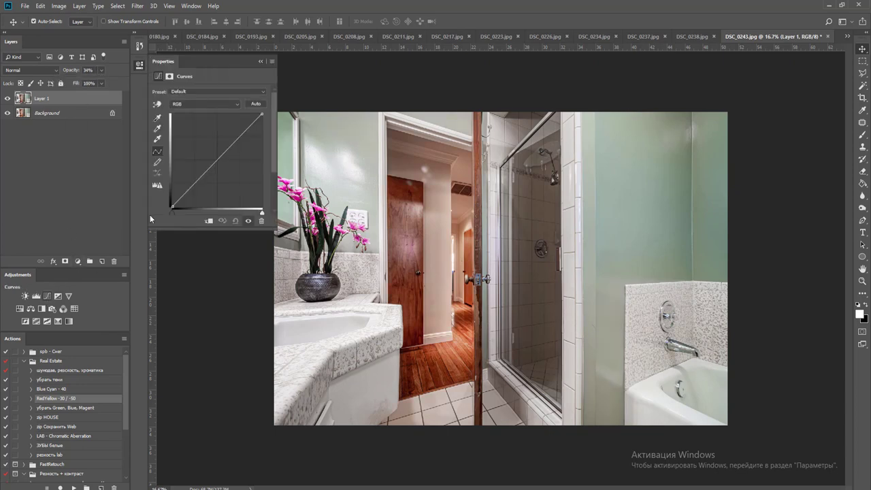
left_click(218, 159)
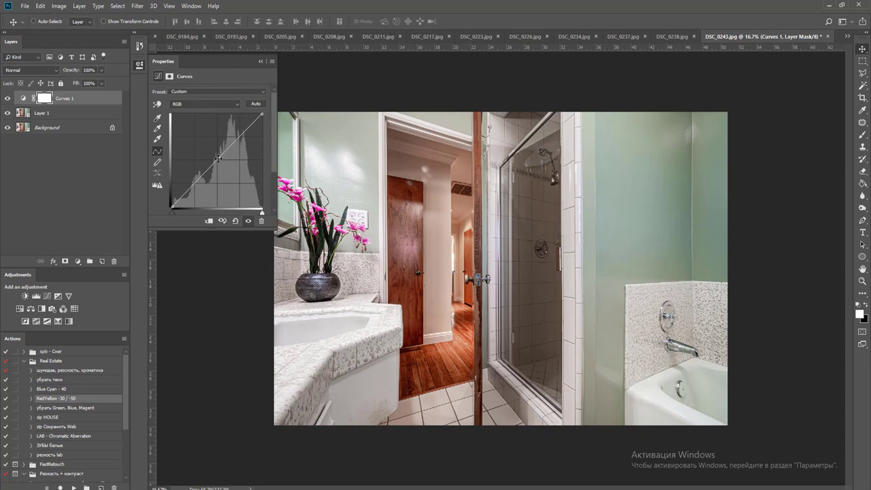
key("ctrl+shift+e")
key("ctrl+s")
key("Return")
key("ctrl+w")
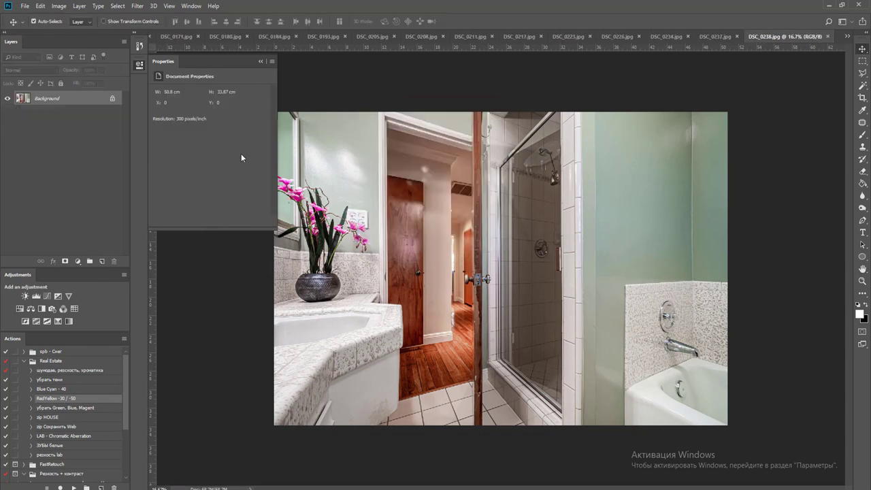
- Run the RedYellow -30 / -50 action on the green bathroom photo DSC_0238.jpg, lower the resulting layer's opacity and merge it down
left_click(73, 487)
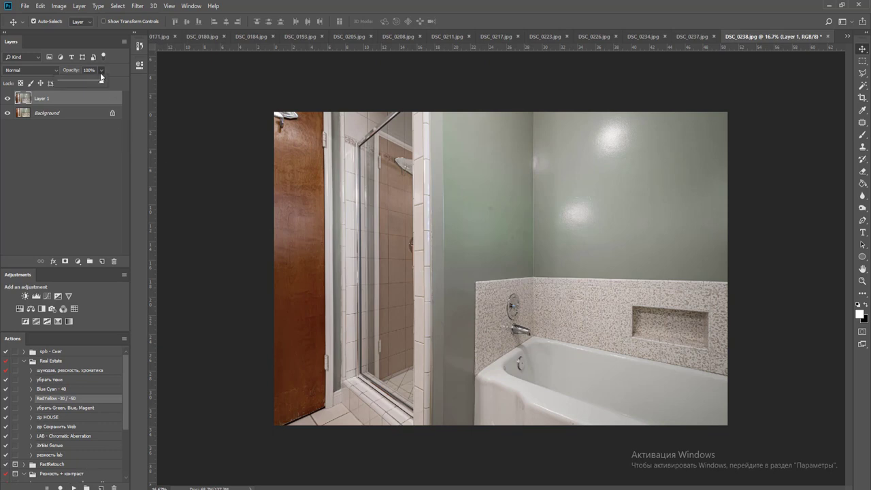
left_click_drag(100, 77, 82, 82)
key("ctrl+e")
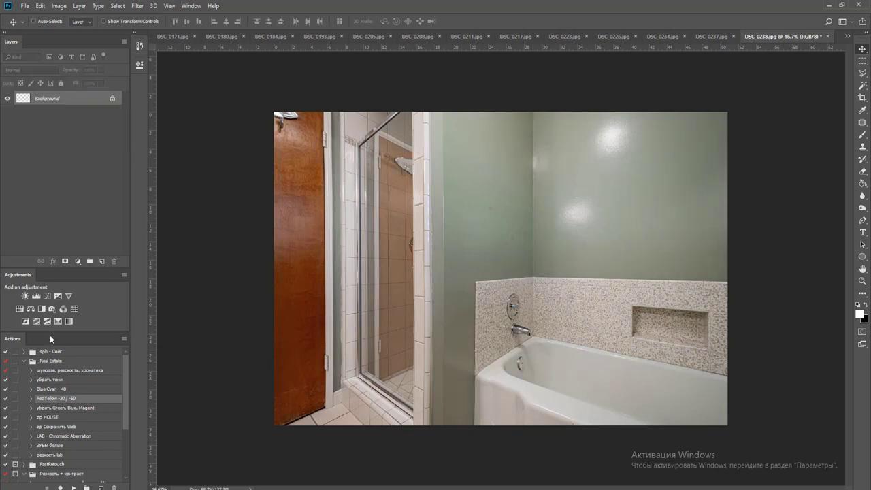
- Add a Curves layer raising the midtones of DSC_0238.jpg and a Brightness/Contrast layer with Contrast set to 23
left_click(47, 296)
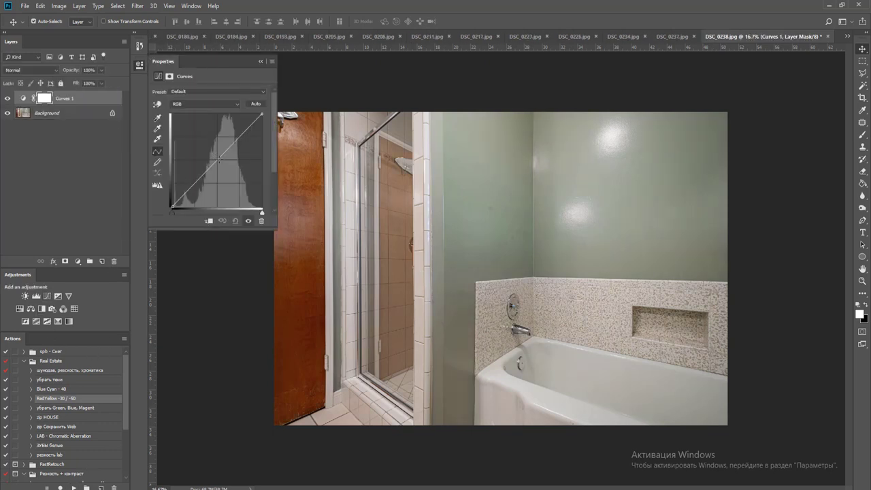
left_click_drag(219, 156, 213, 158)
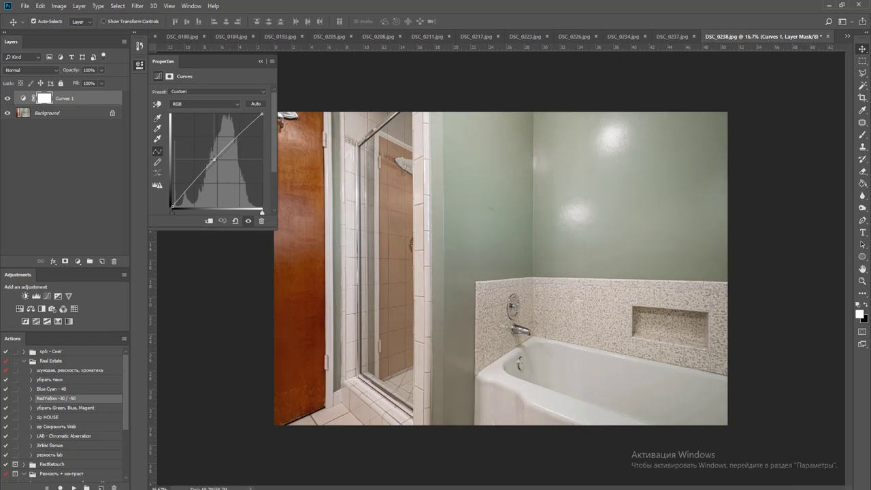
left_click(25, 297)
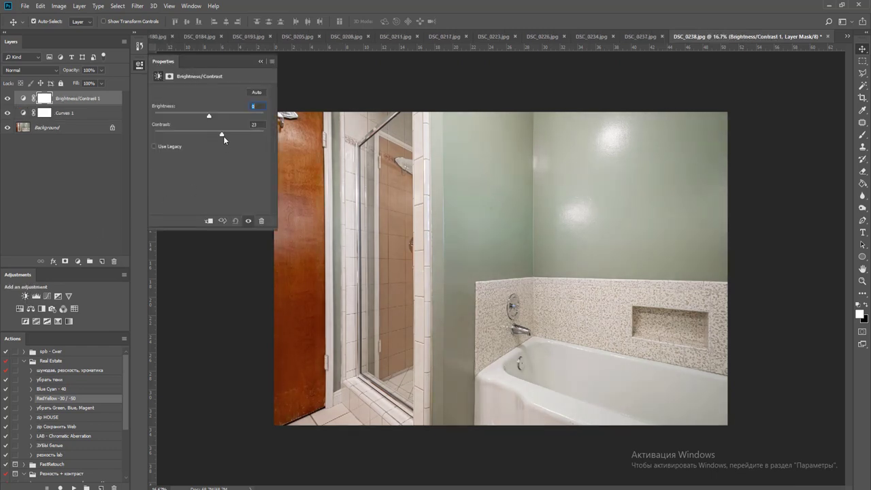
- Merge the layers of DSC_0238.jpg, save it as a JPEG at quality 12, and close the file
key("ctrl+shift+e")
key("ctrl+s")
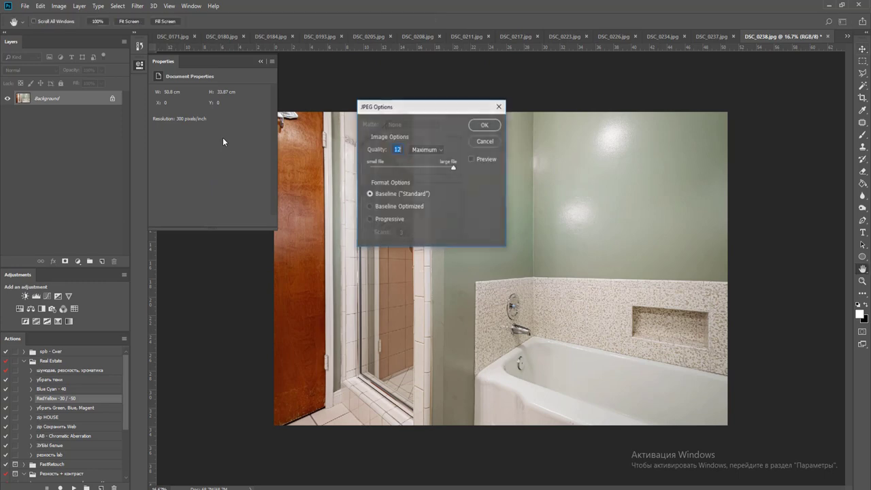
key("Return")
key("ctrl+w")
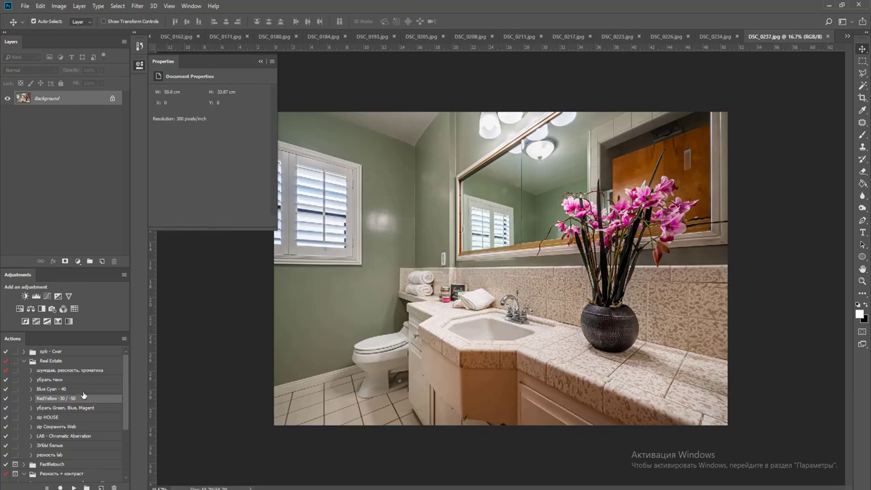
- Brighten the midtones of DSC_0237.jpg slightly with a Curves adjustment, merge the layers, and close the file saved as JPEG
left_click(46, 296)
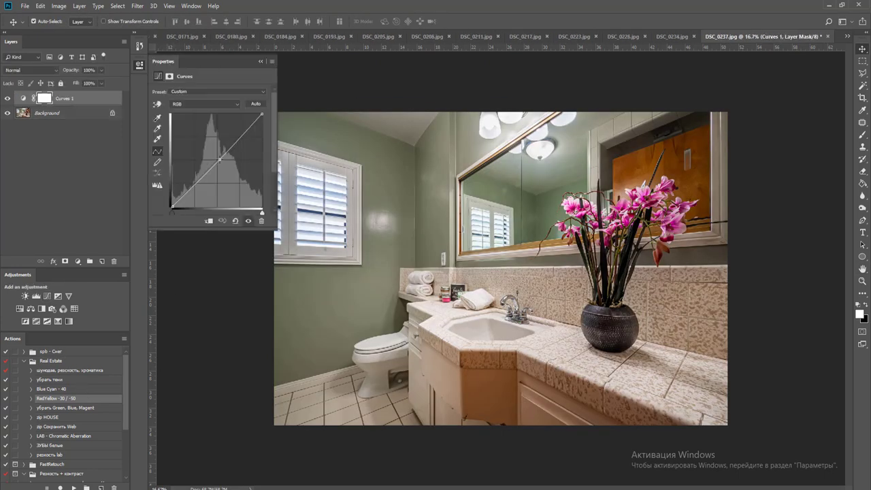
left_click_drag(219, 159, 217, 156)
key("ctrl+shift+e")
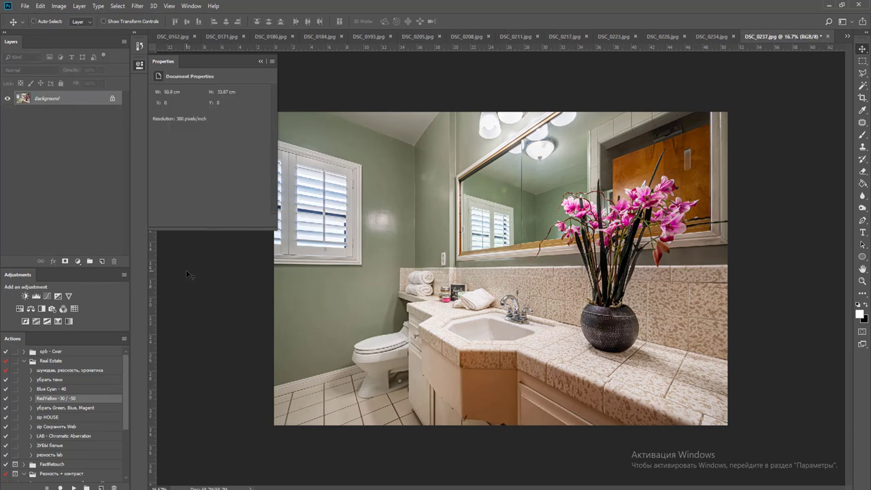
key("ctrl+s")
key("Return")
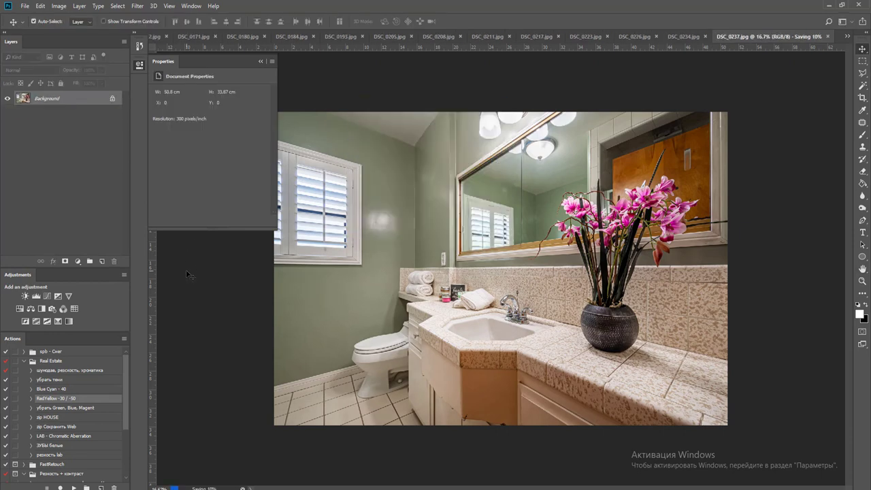
key("ctrl+w")
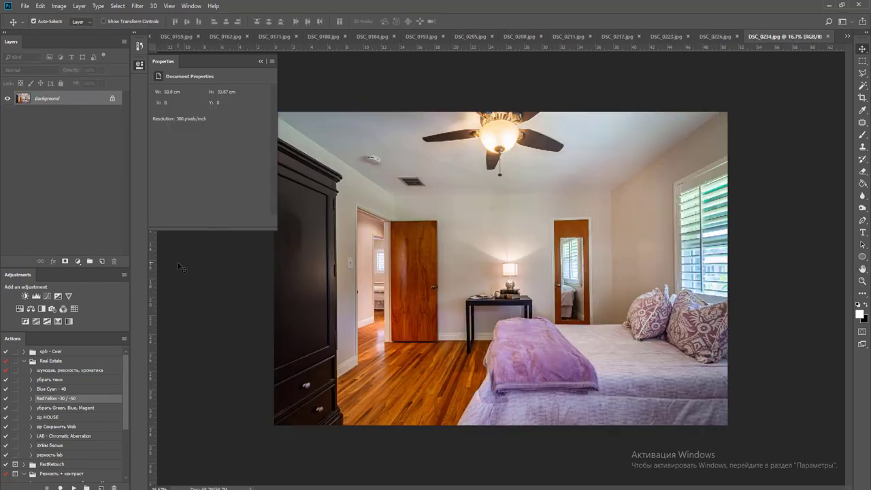
- Run the RedYellow -30 / -50 action on DSC_0234.jpg and add a Curves layer that raises its midtones
left_click(73, 486)
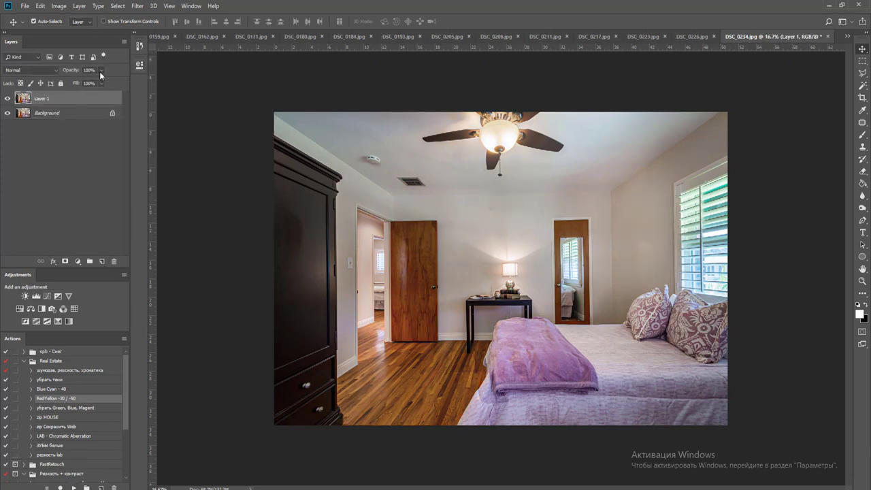
left_click(47, 297)
left_click_drag(220, 162, 215, 156)
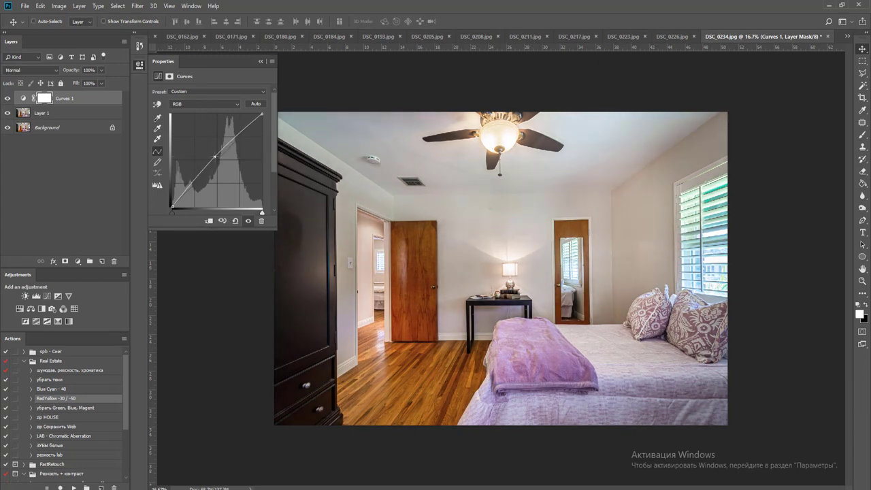
- Merge the visible layers of DSC_0234.jpg, save it as JPEG and close the file
key("ctrl+shift+e")
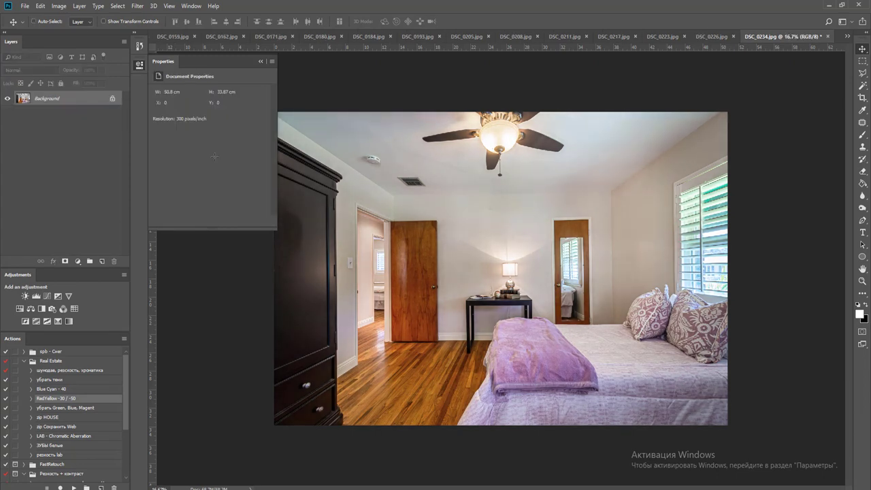
key("ctrl+s")
key("Return")
key("ctrl+w")
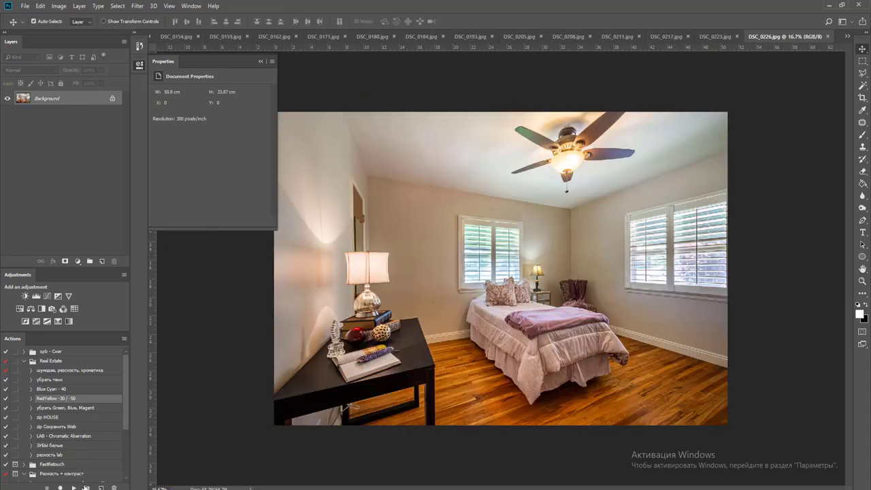
- Run the RedYellow -30 / -50 action on DSC_0226.jpg and add a Curves layer that lightens its midtones
left_click(74, 487)
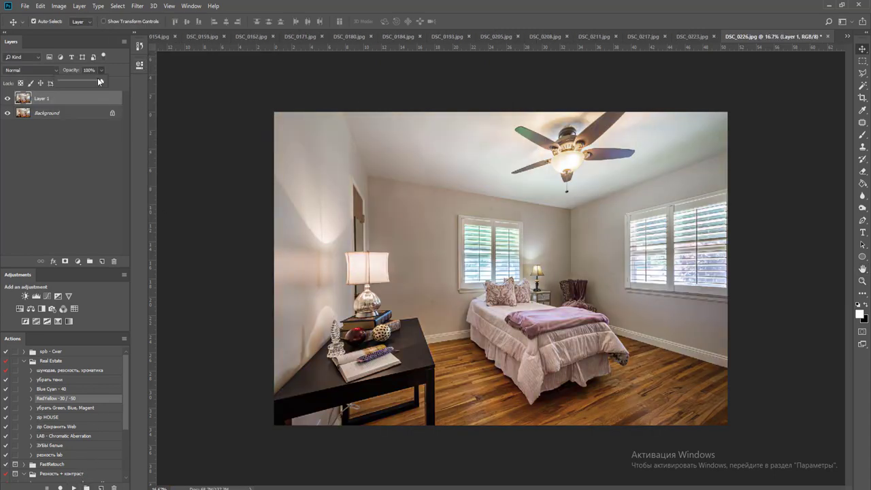
left_click(46, 296)
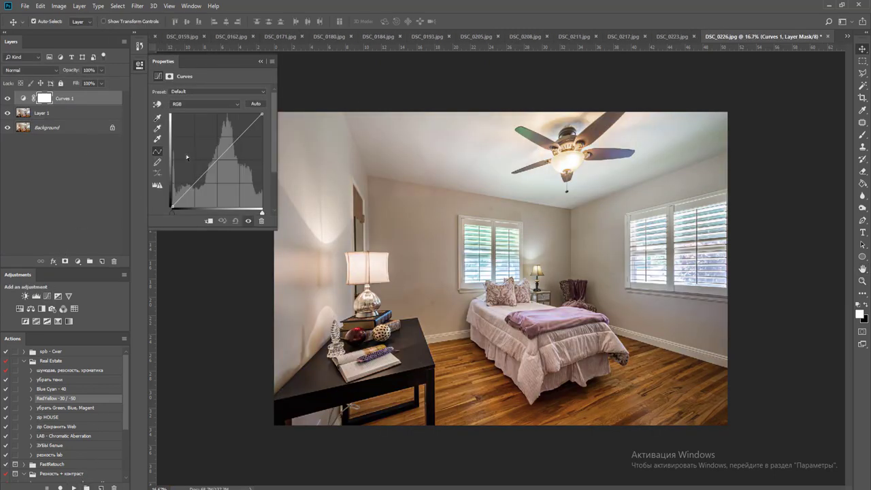
left_click_drag(214, 163, 214, 158)
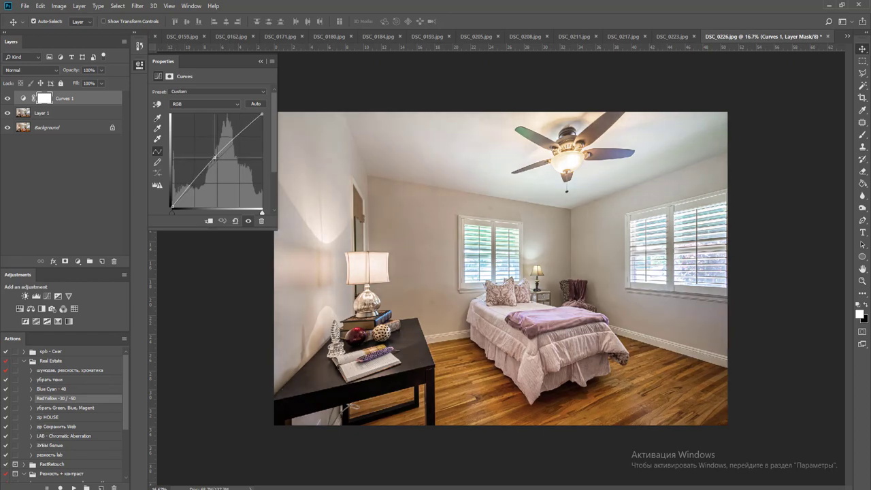
- Flatten DSC_0226.jpg into one layer and close it, saving the changes as JPEG
key("ctrl+shift+e")
key("ctrl+w")
key("Return")
key("Return")
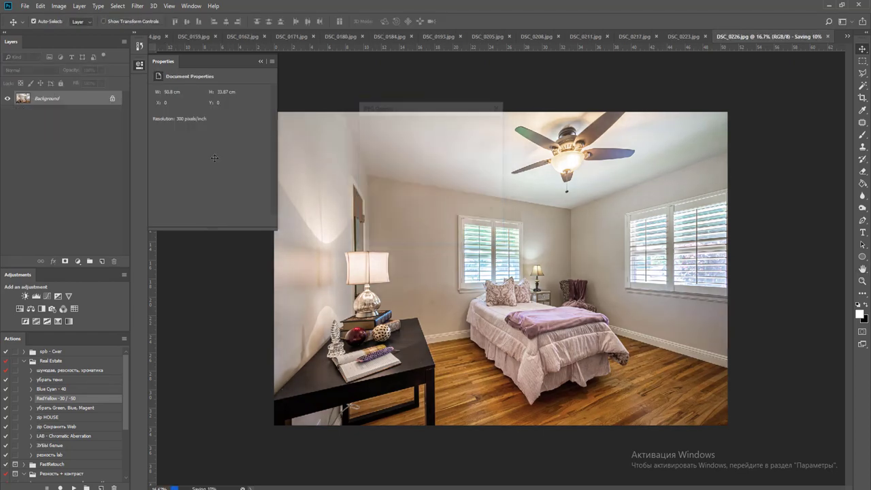
- Brighten the midtones of the green bedroom photo DSC_0223.jpg with a Curves layer and merge it down
left_click(47, 296)
left_click(215, 155)
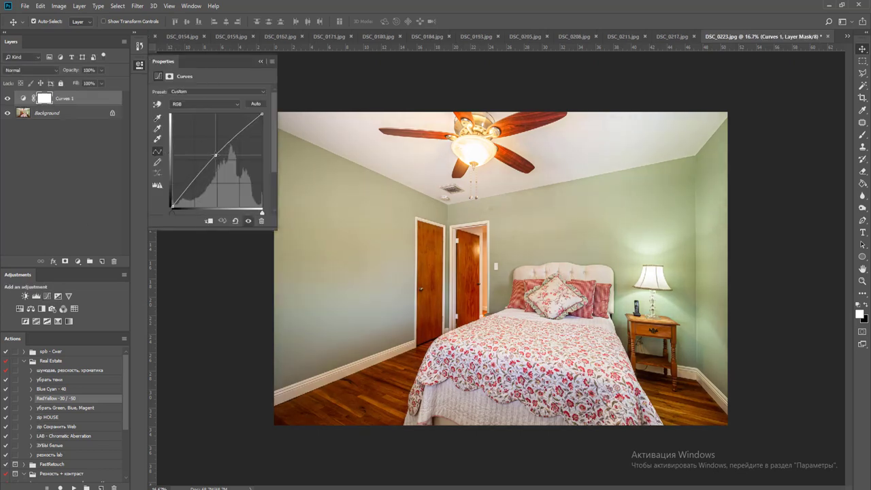
key("ctrl+e")
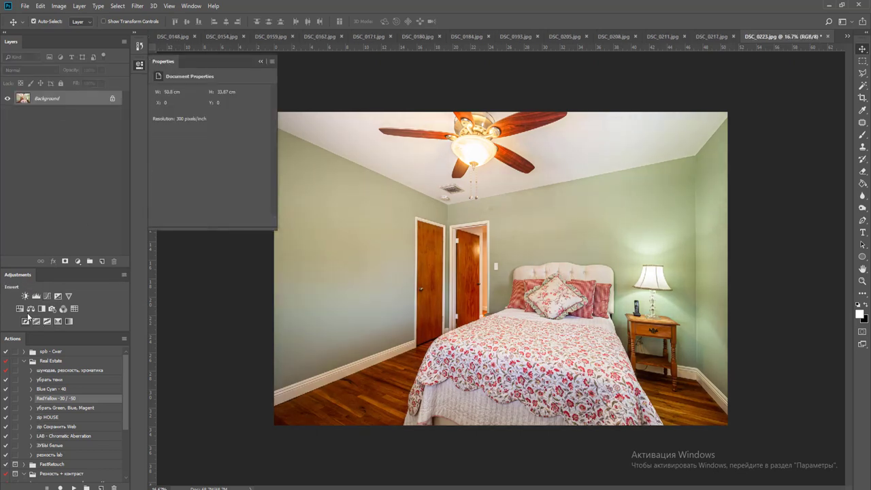
- Lower the overall saturation of DSC_0223.jpg with a Hue/Saturation layer, merge it down, and close the file saved as JPEG
left_click(19, 309)
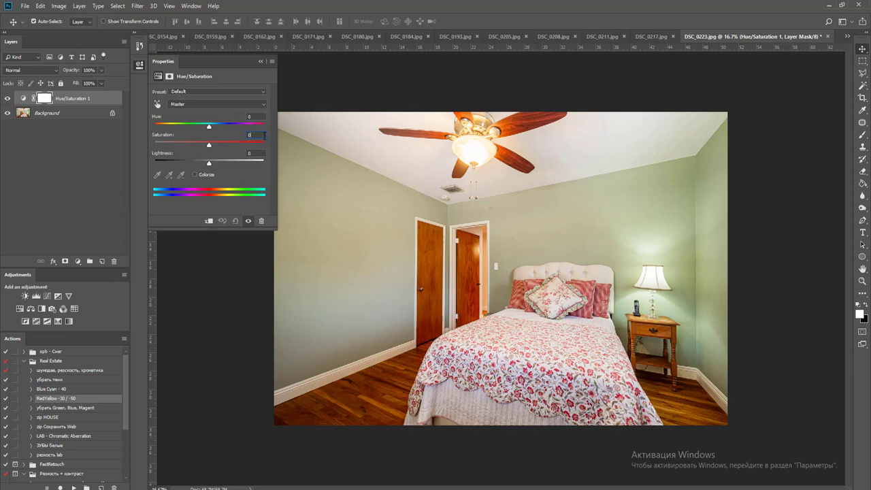
scroll(263, 135, "down", 15)
key("ctrl+e")
key("ctrl+w")
key("Return")
key("Return")
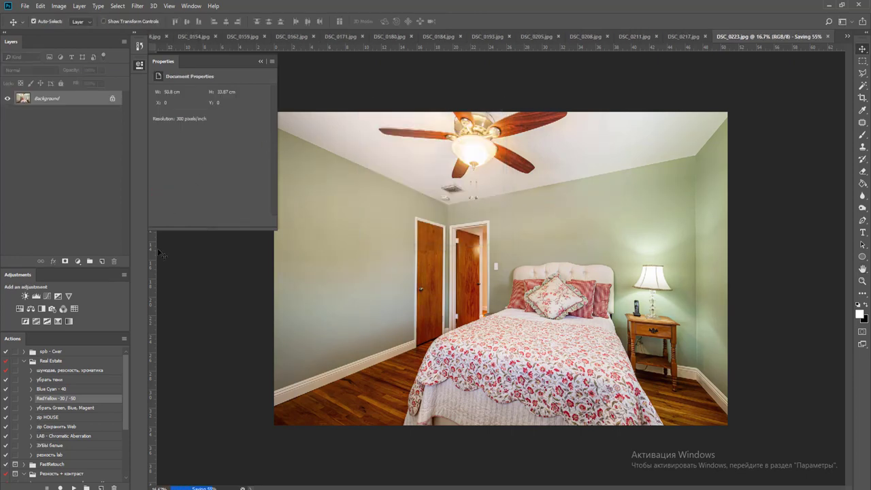
key("ctrl+w")
- Add a Curves layer raising the midtones of DSC_0217.jpg and a Hue/Saturation layer slightly reducing its master saturation
left_click(47, 296)
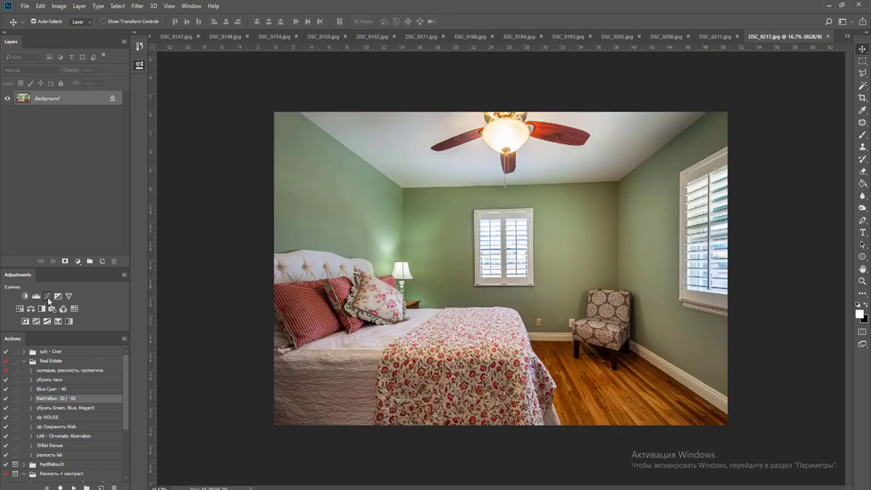
left_click_drag(211, 155, 214, 157)
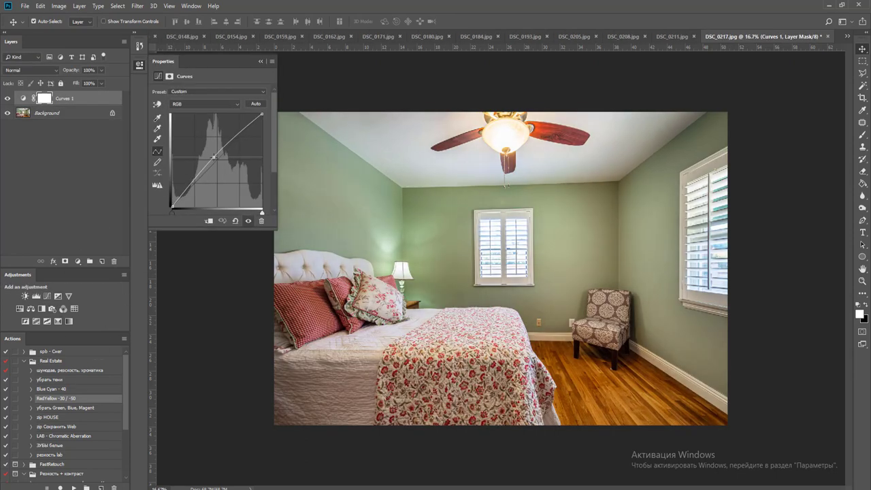
left_click(20, 308)
left_click(260, 135)
scroll(259, 137, "down", 7)
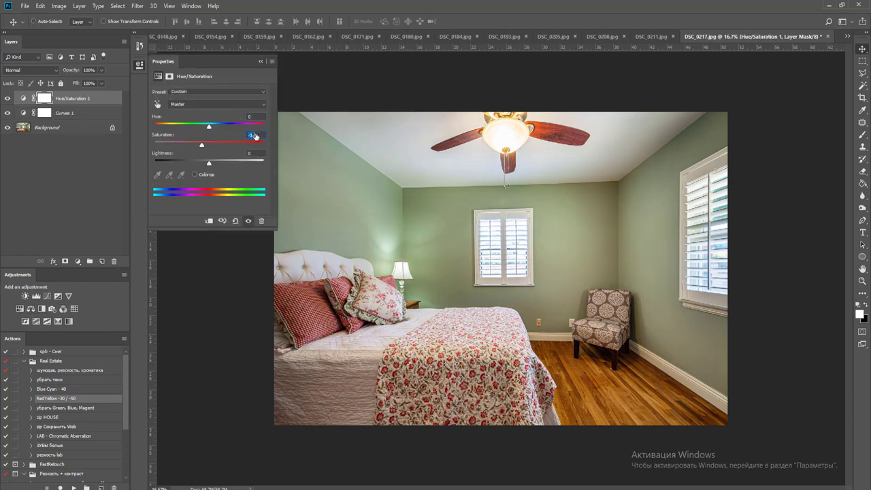
- Merge the adjustment layers of DSC_0217.jpg and close it, saving the changes as JPEG
key("ctrl+shift+e")
key("ctrl+w")
key("Return")
key("Return")
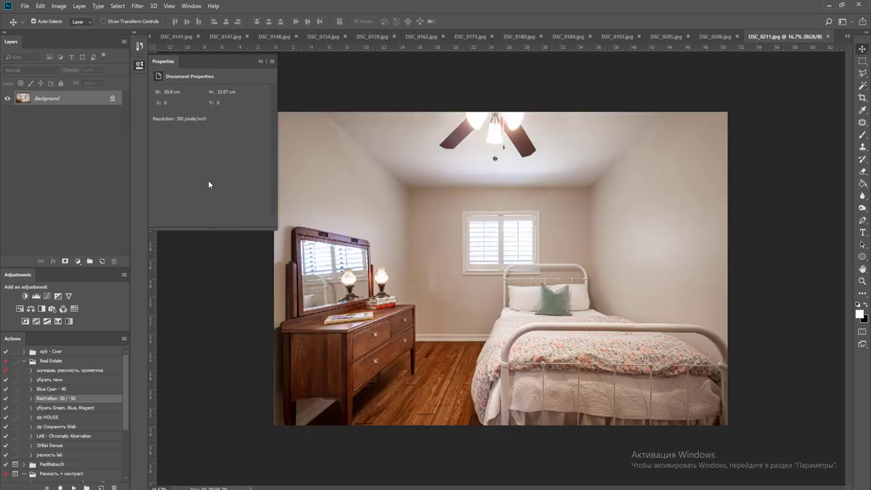
- Reduce the master saturation of DSC_0211.jpg with a Hue/Saturation layer and close the file
left_click(20, 309)
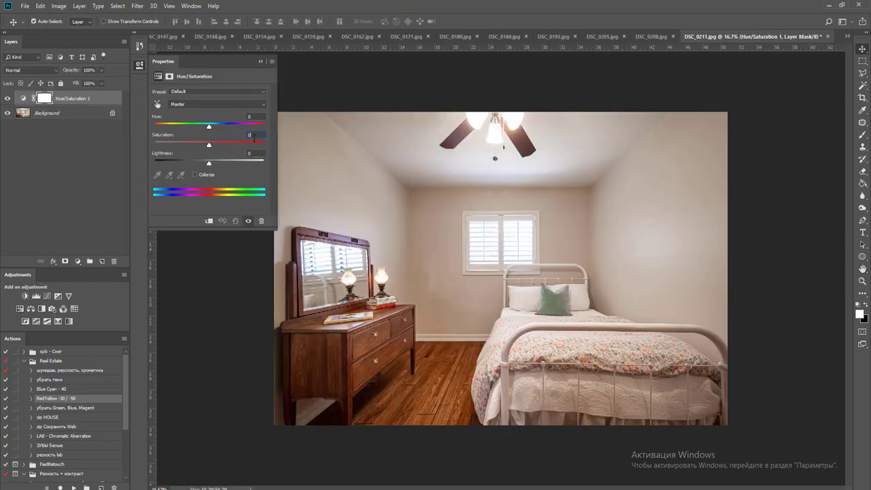
key("shift+Down")
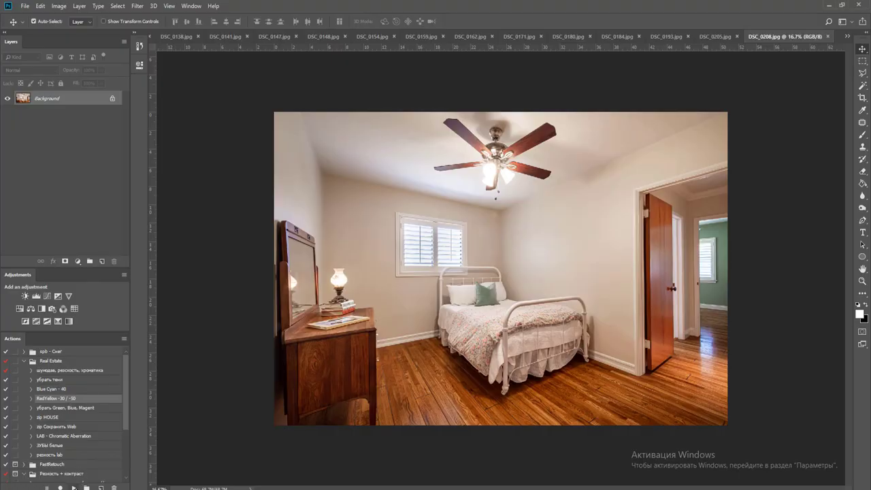
- Run the RedYellow -30 / -50 action on DSC_0208.jpg with the resulting layer at 73% opacity, and run the Blue Cyan - 40 action
key("ctrl+j")
left_click(102, 70)
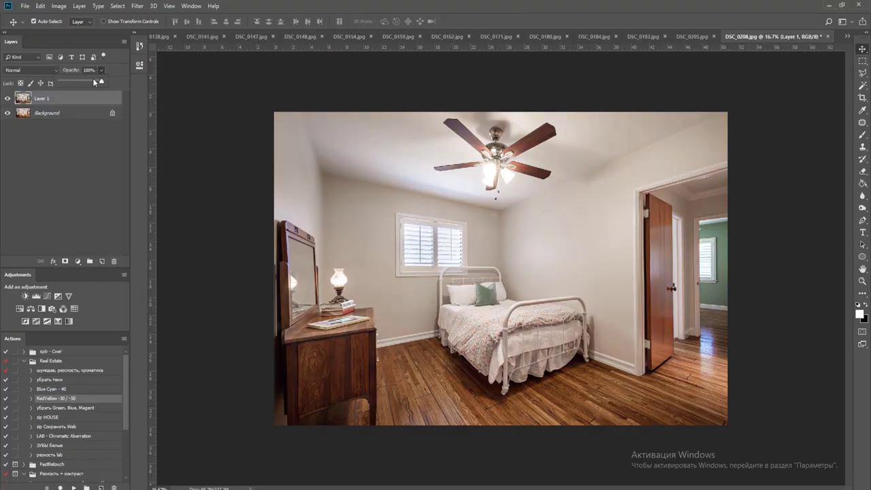
left_click(52, 388)
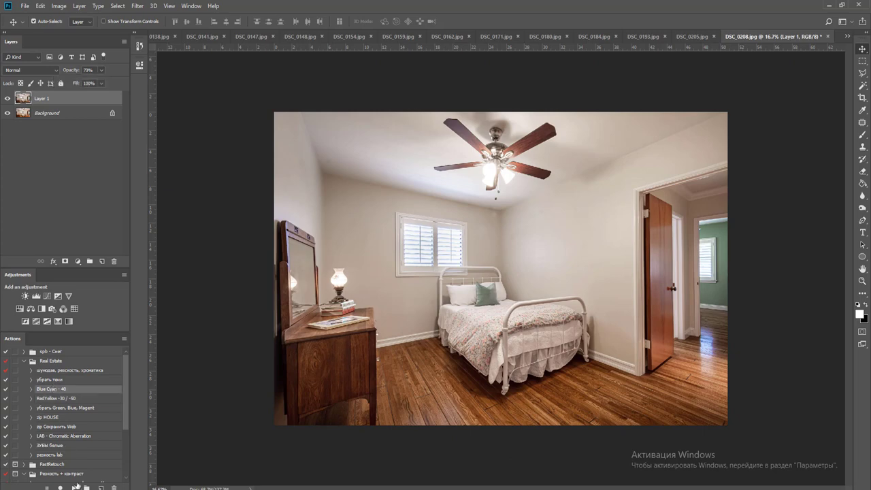
left_click(72, 487)
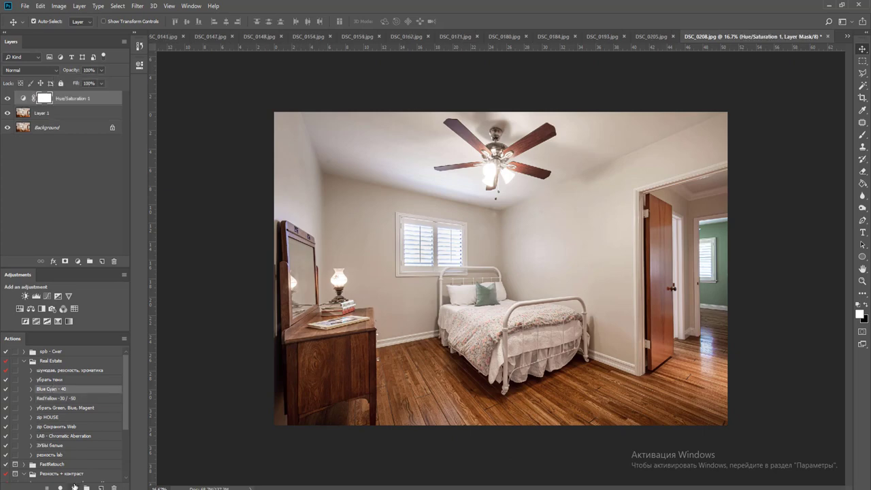
- Brighten DSC_0208.jpg with a Curves layer and add a Hue/Saturation layer with the Magentas saturation at -67
left_click(47, 296)
left_click_drag(218, 158, 214, 157)
left_click(30, 308)
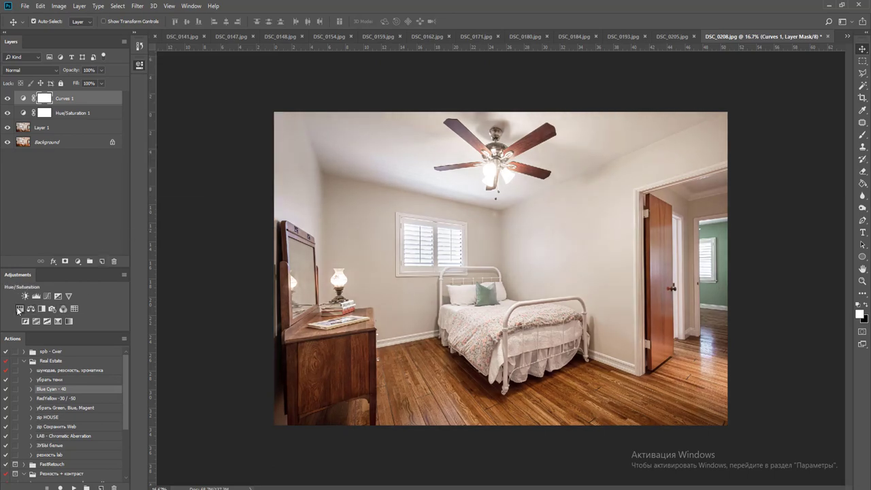
left_click(216, 105)
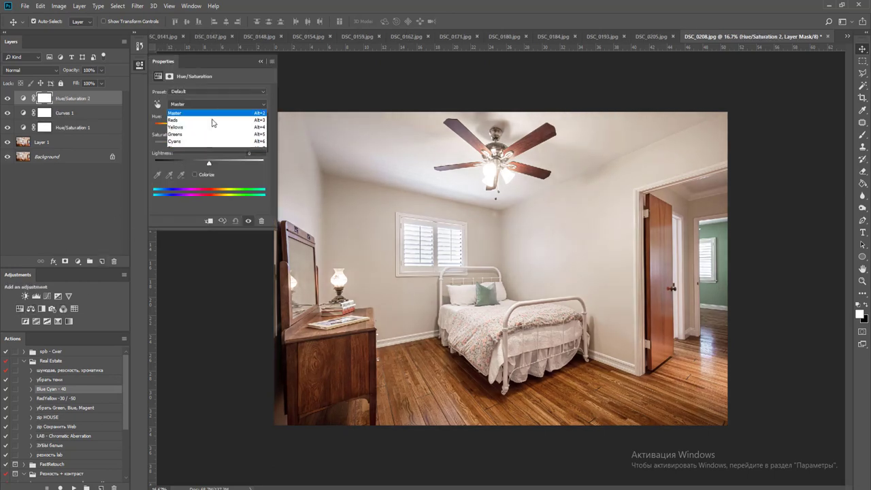
left_click(206, 155)
left_click_drag(209, 142, 175, 142)
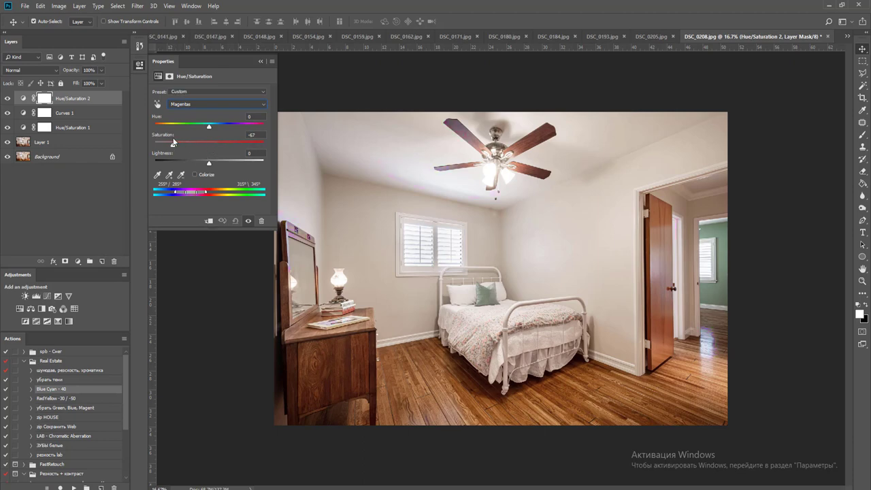
- Merge all layers of DSC_0208.jpg and close it, saving the changes as JPEG
key("ctrl+shift+e")
key("ctrl+w")
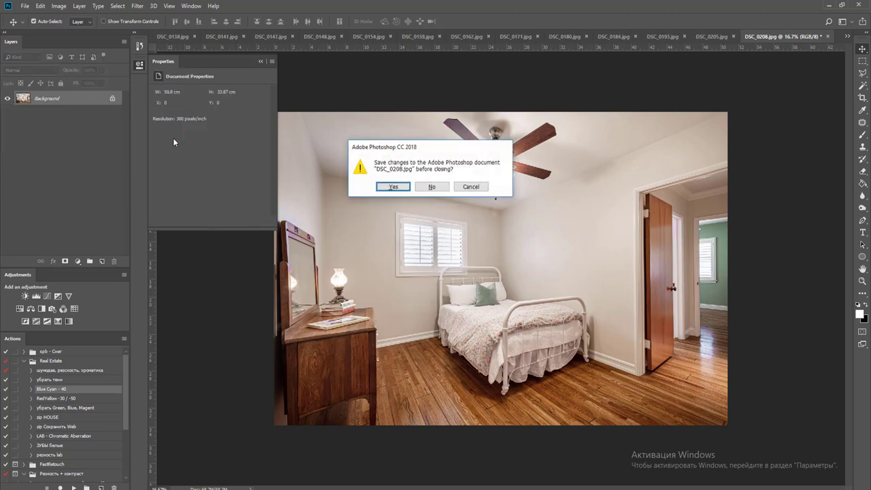
key("Return")
key("Return")
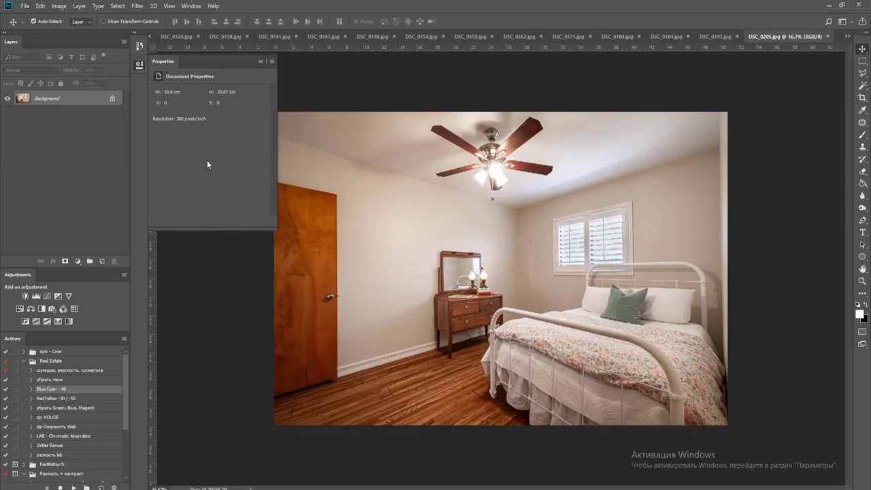
- Run the RedYellow -30 / -50 action and the Blue Cyan - 40 action on the bedroom photo DSC_0205.jpg
left_click(73, 399)
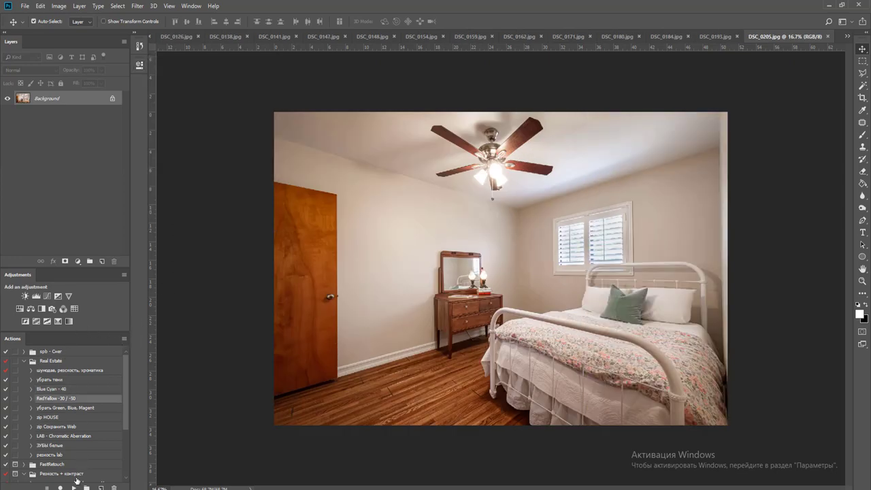
left_click(73, 487)
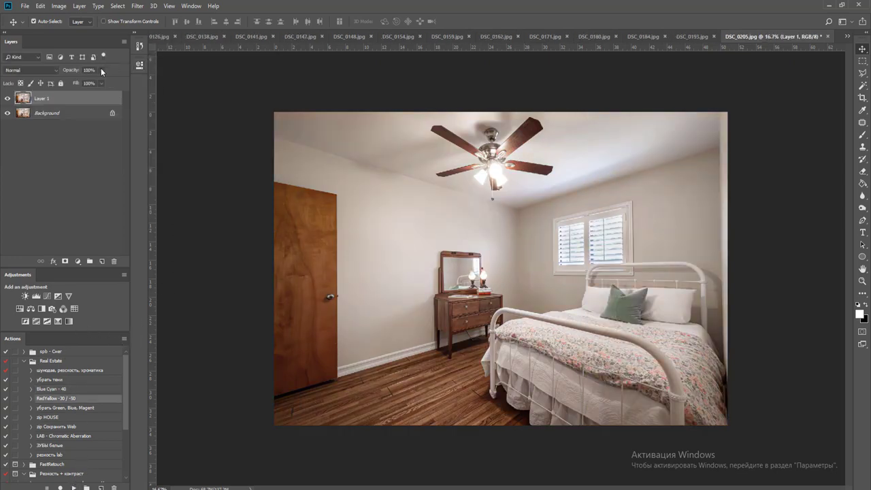
left_click(51, 388)
left_click(74, 487)
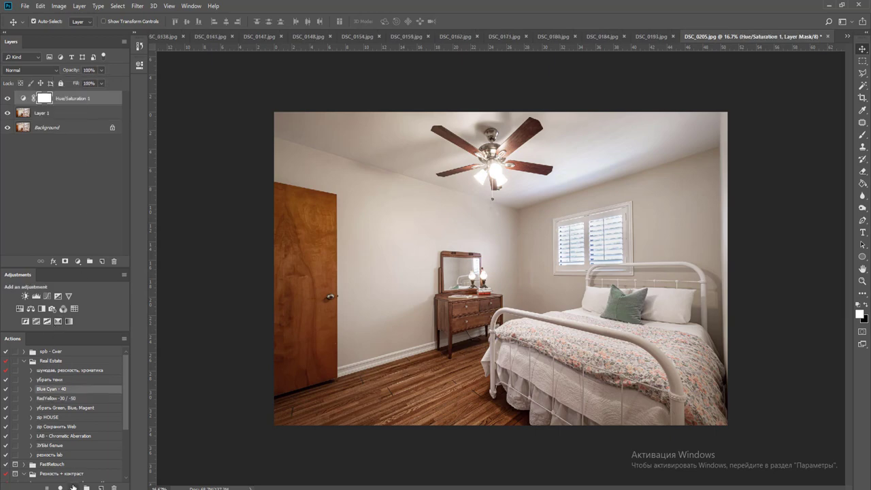
- Brighten the bedroom photo DSC_0205.jpg with a Curves layer, and save and close it as a flattened JPEG
left_click(46, 296)
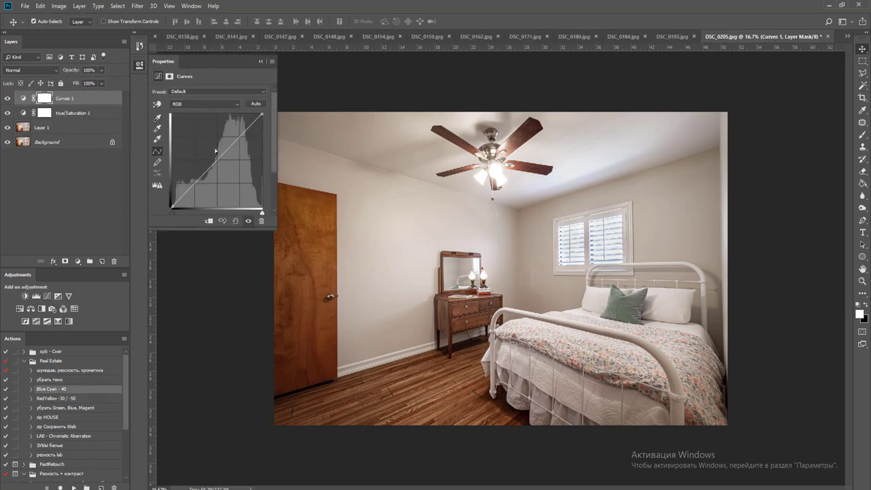
left_click_drag(219, 155, 213, 154)
key("ctrl+shift+e")
key("ctrl+s")
key("Return")
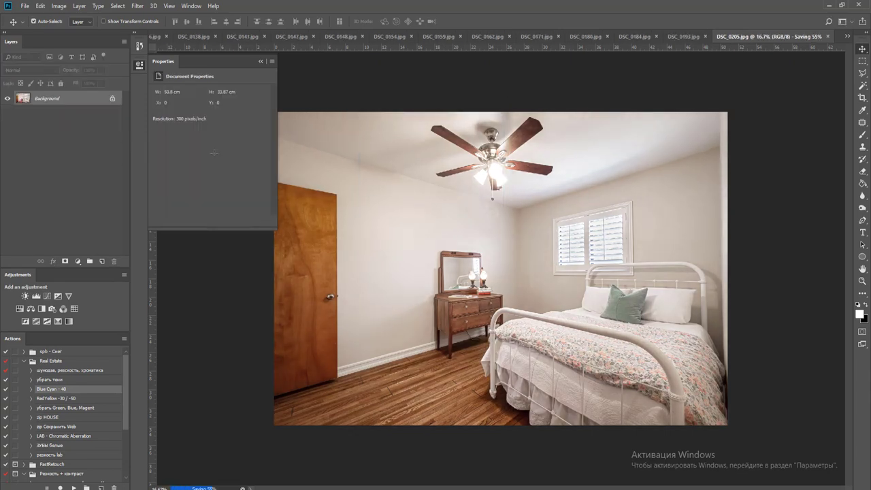
key("ctrl+w")
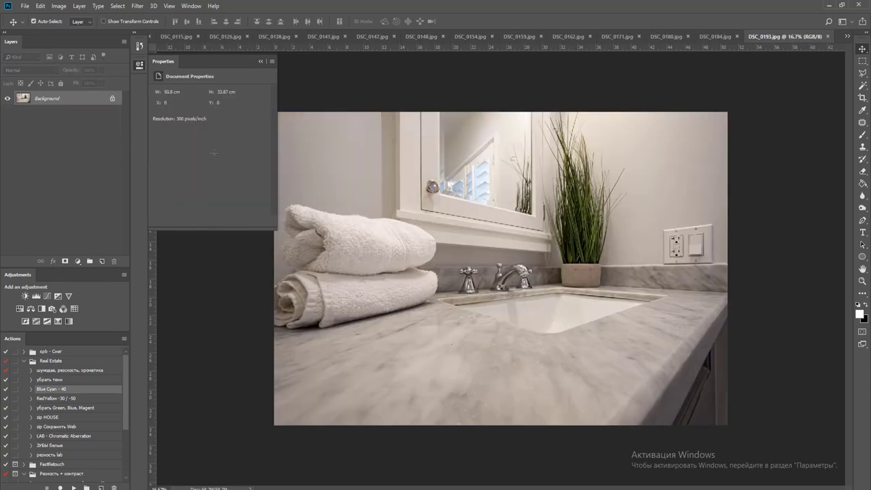
- Brighten DSC_0193.jpg with a Curves layer and run the Blue Cyan - 40 action, merging each adjustment into the Background
left_click(47, 295)
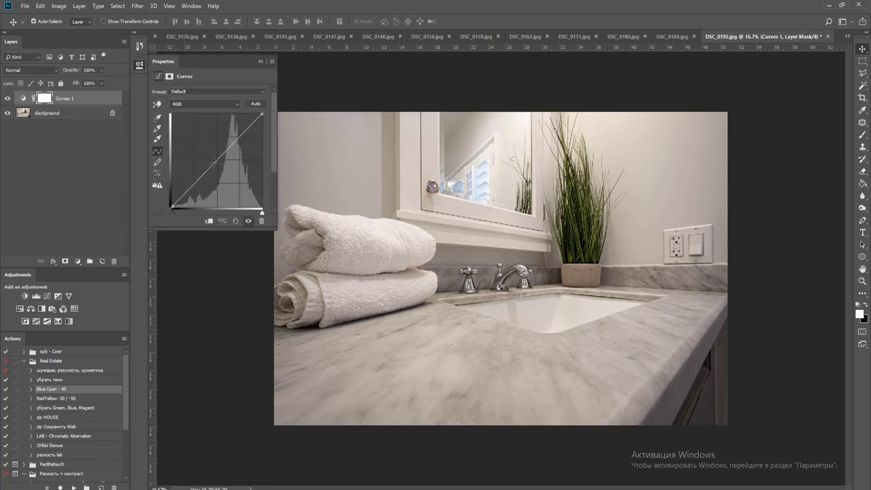
left_click_drag(216, 161, 210, 156)
key("ctrl+shift+e")
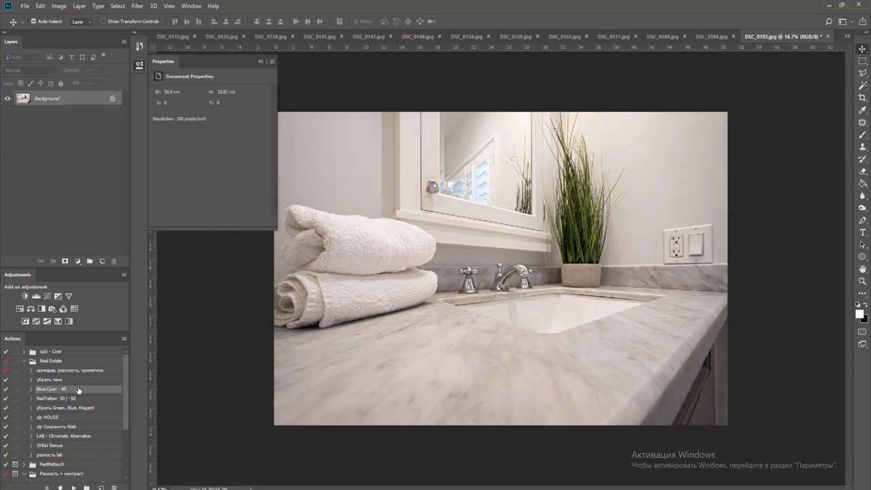
left_click(73, 487)
key("ctrl+e")
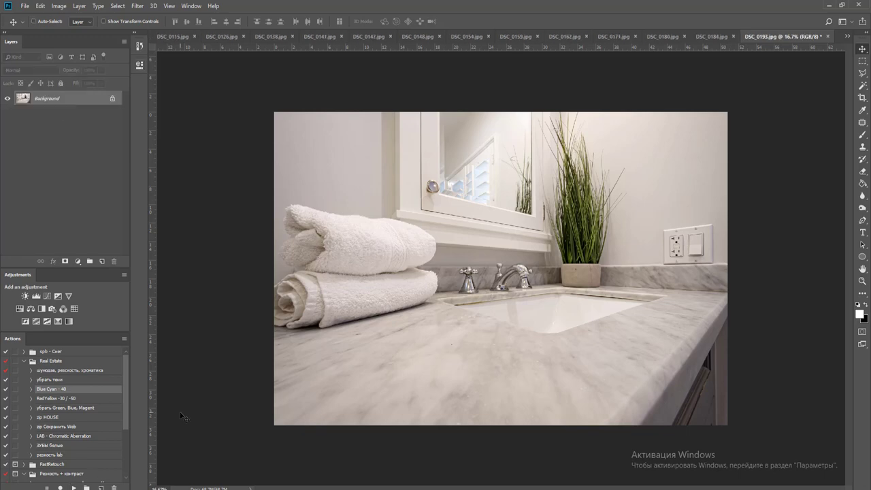
- Save DSC_0193.jpg as JPEG and close it
key("ctrl+s")
key("Return")
key("ctrl+w")
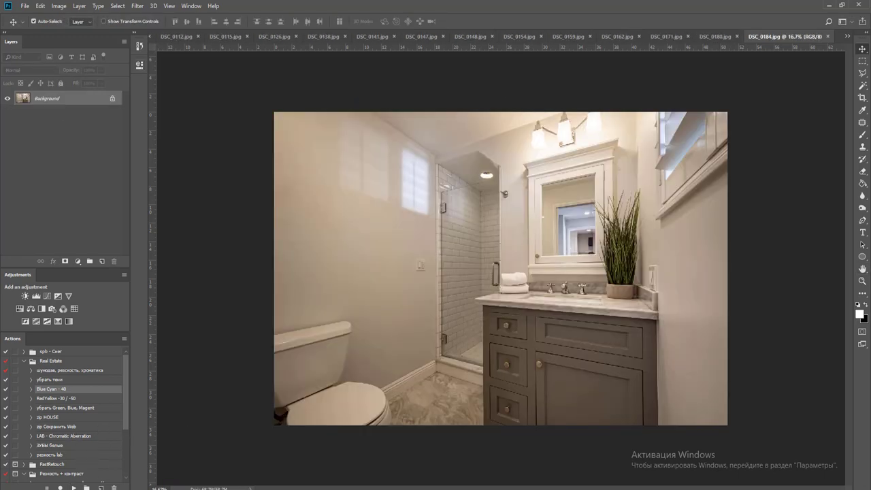
- Run the Blue Cyan - 40 action on DSC_0184.jpg and brighten the photo with a Curves layer merged into the Background
key("F2")
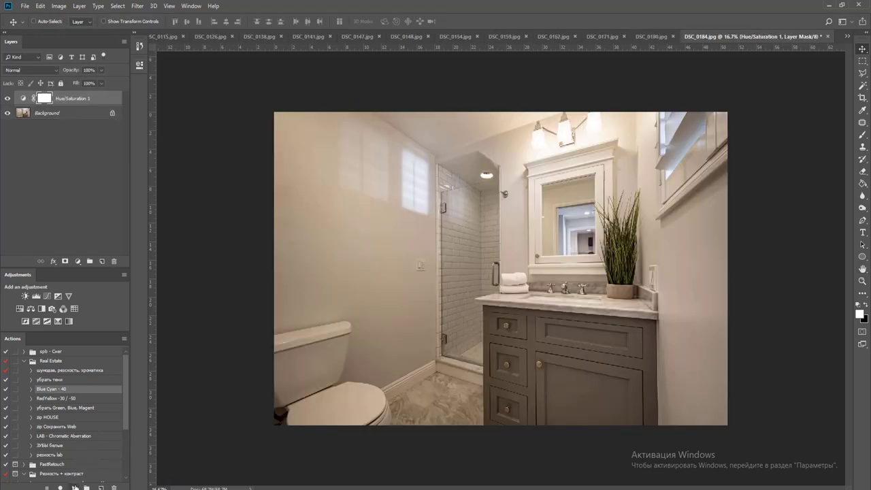
left_click(47, 295)
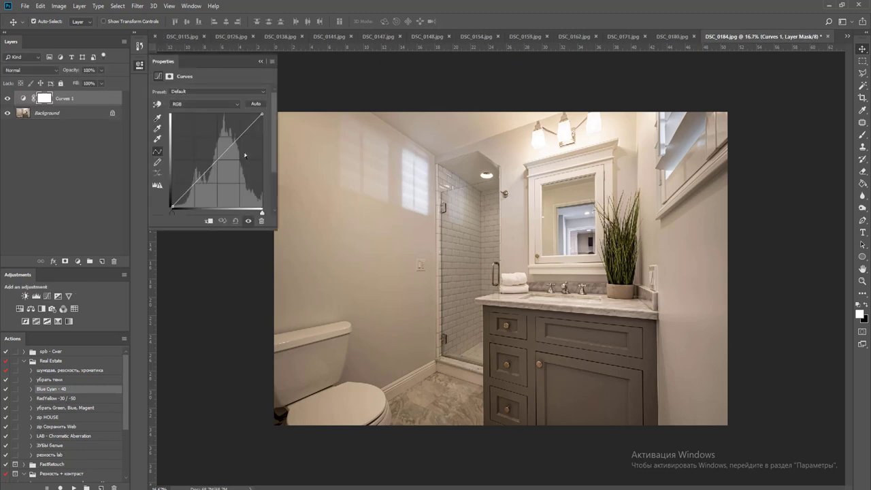
left_click_drag(210, 167, 210, 157)
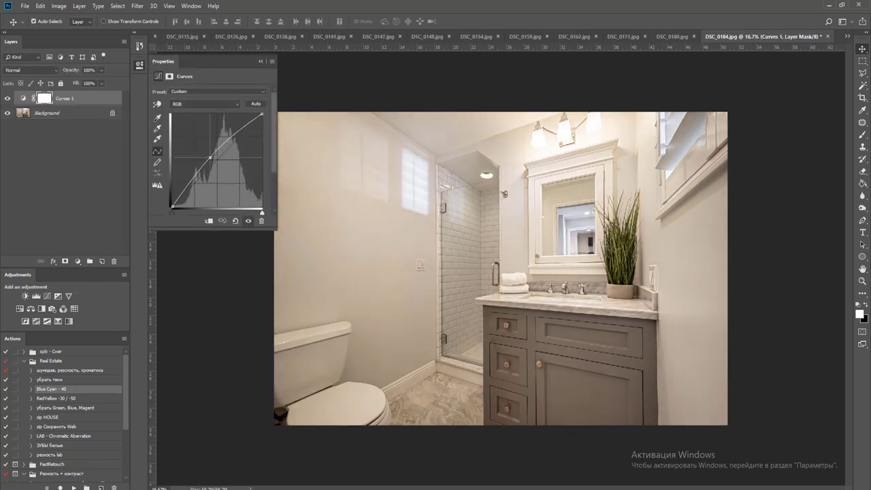
key("ctrl+e")
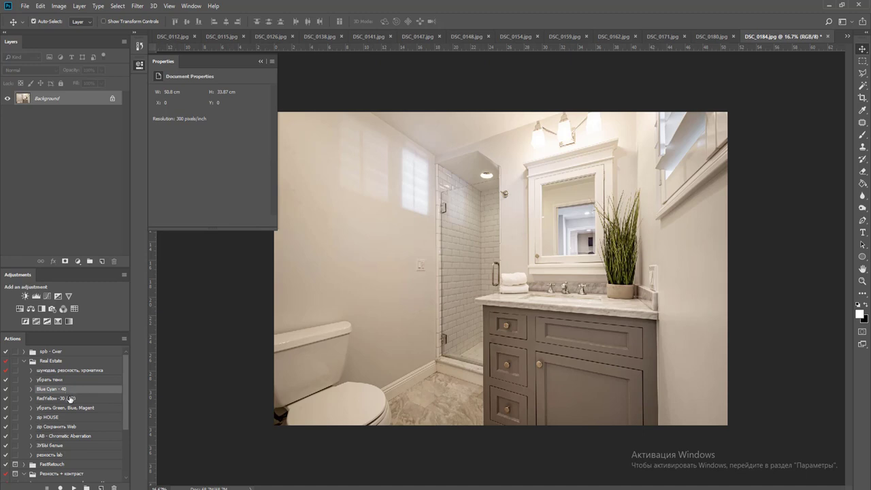
- Run the RedYellow -30 / -50 action on DSC_0184.jpg with the resulting layer at 60% opacity, and brighten the highlights with a Levels layer
left_click(72, 398)
left_click(73, 487)
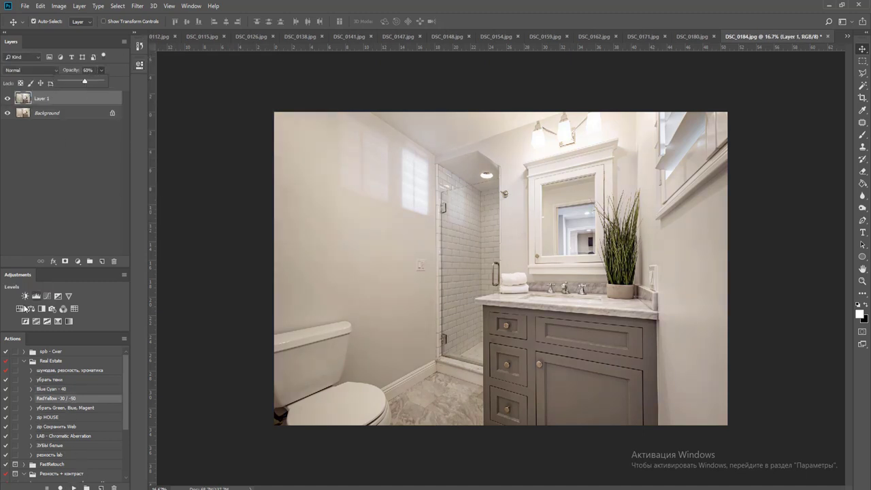
left_click(36, 296)
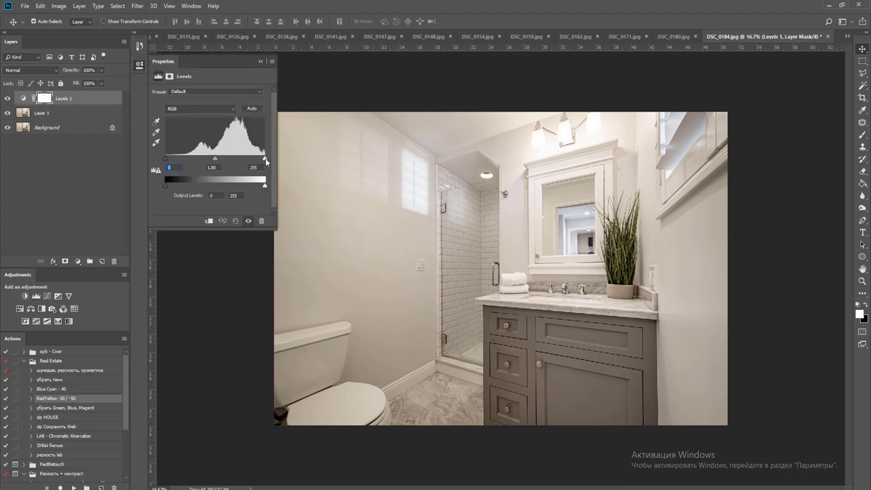
left_click_drag(265, 161, 259, 160)
- Merge all layers of DSC_0184.jpg and close it, saving the changes as JPEG
key("ctrl+shift+e")
key("ctrl+w")
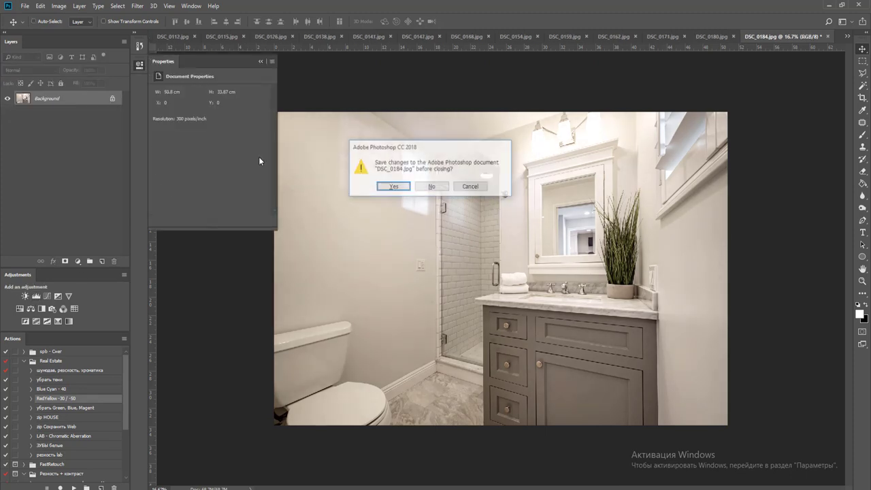
key("Return")
key("Return")
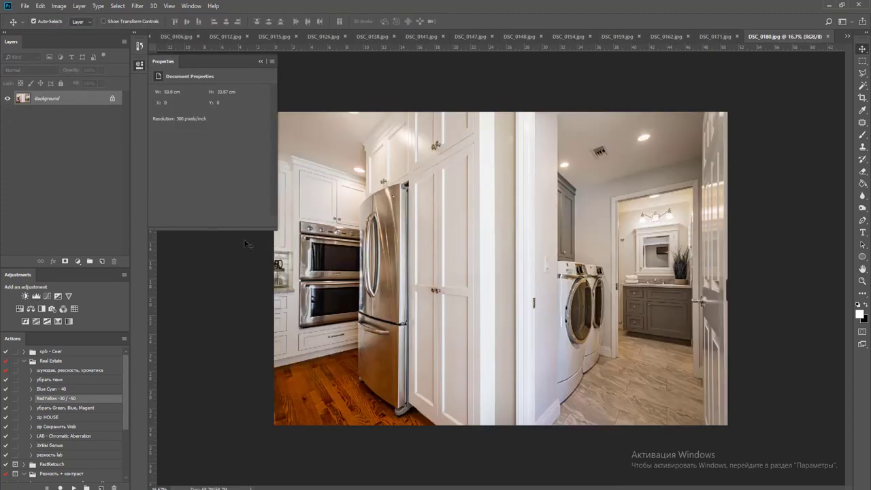
- Run the Blue Cyan - 40 action on DSC_0180.jpg and merge in a Hue/Saturation layer with the Magentas saturation at -100
left_click(80, 390)
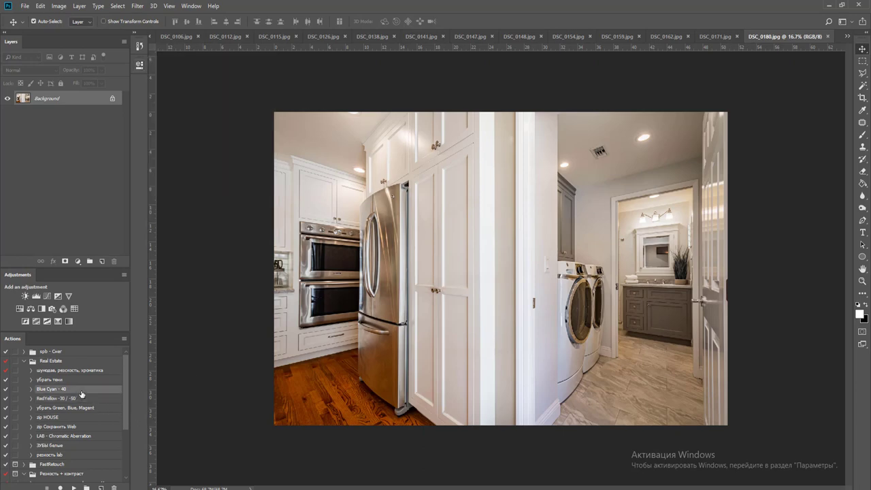
left_click(73, 487)
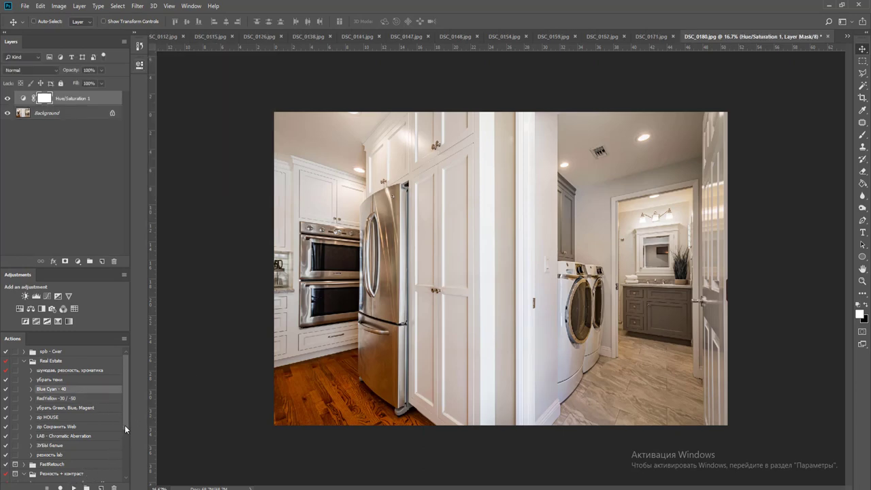
key("ctrl+alt+z")
left_click(20, 310)
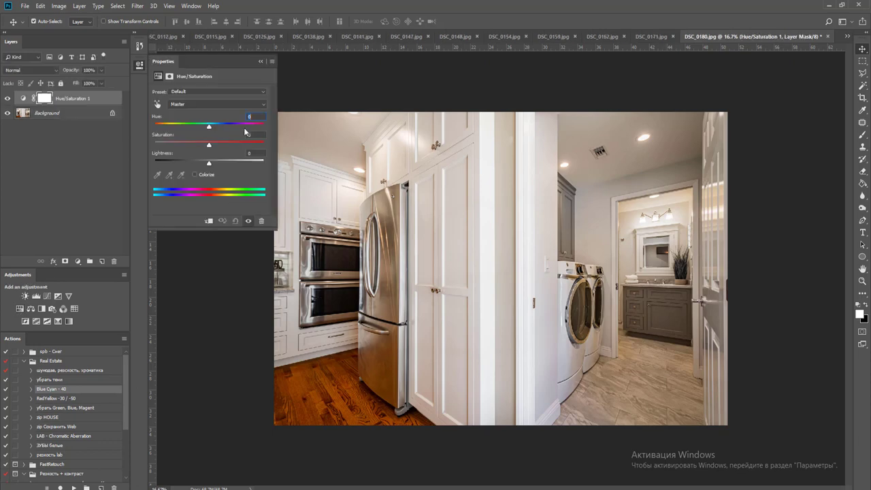
left_click(220, 107)
left_click(219, 105)
left_click(207, 140)
left_click_drag(209, 146, 154, 147)
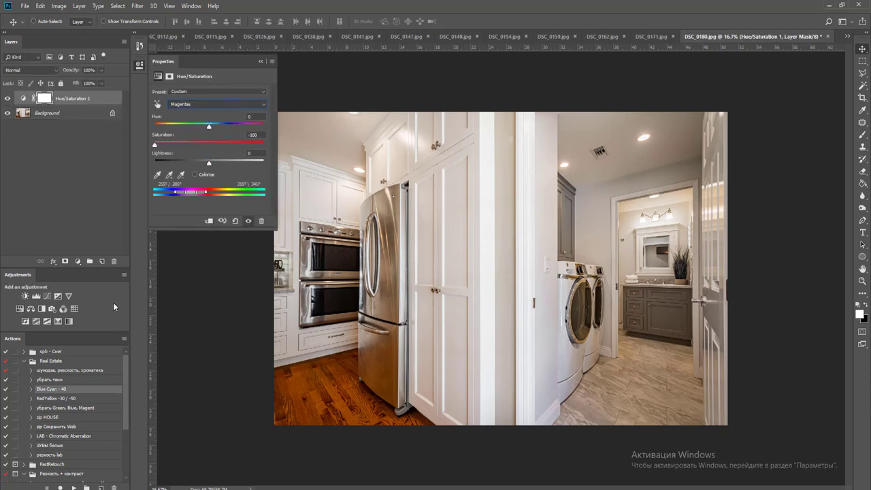
key("ctrl+e")
- Run the RedYellow -30 / -50 action on DSC_0180.jpg and open the resulting layer's opacity for adjustment
left_click(64, 400)
left_click(74, 487)
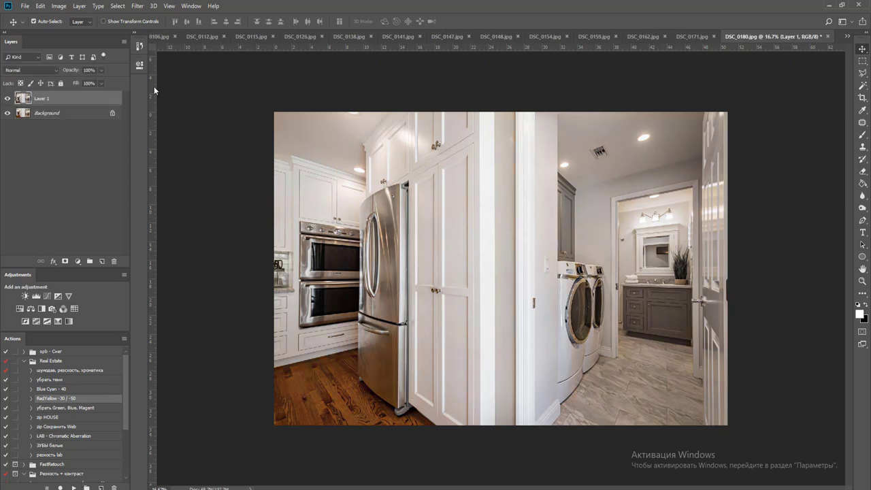
left_click(100, 70)
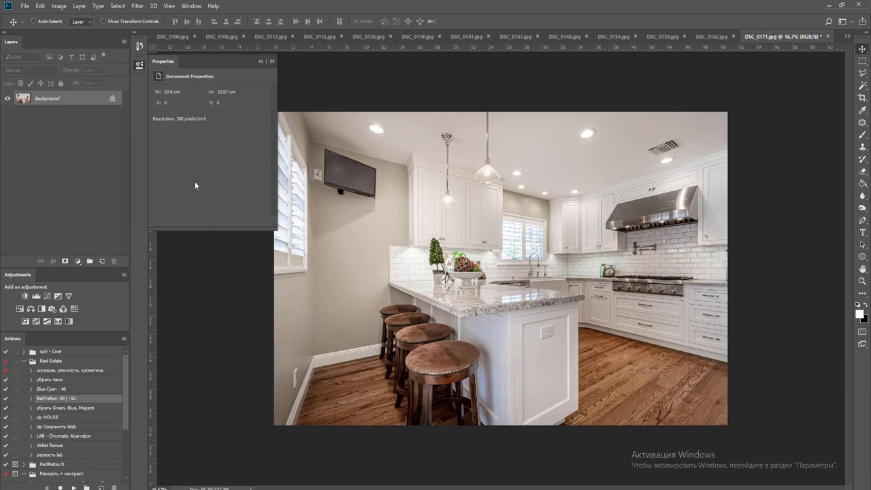
- Run the Blue Cyan - 40 action on the kitchen photo DSC_0171.jpg
left_click(53, 389)
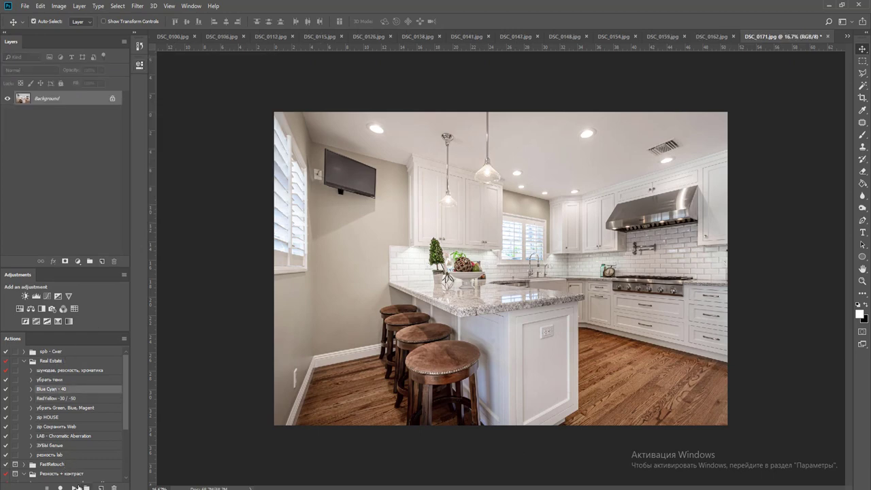
left_click(74, 487)
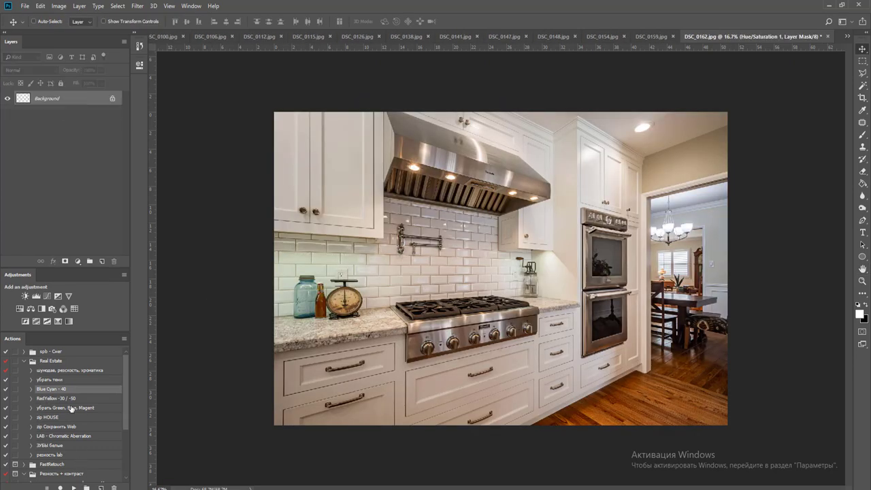
- Run the RedYellow -30 / -50 action on DSC_0162.jpg and brighten the photo with a Curves layer, merging all layers
left_click(66, 399)
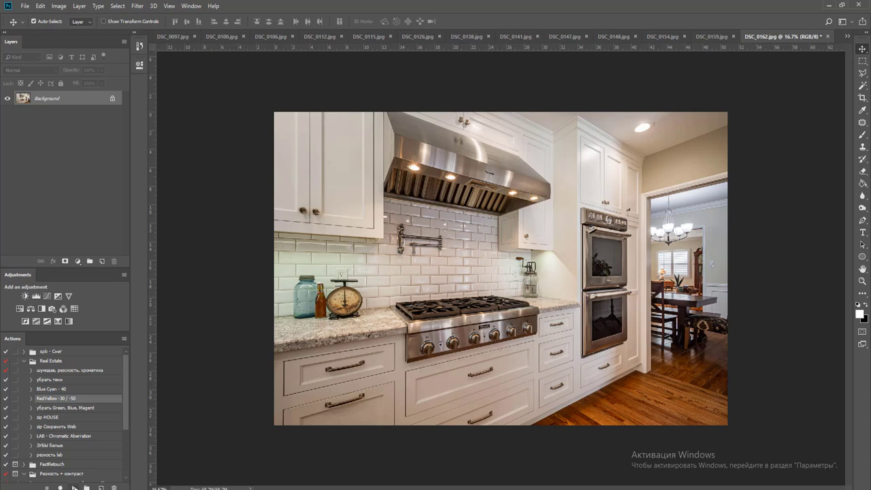
left_click(73, 487)
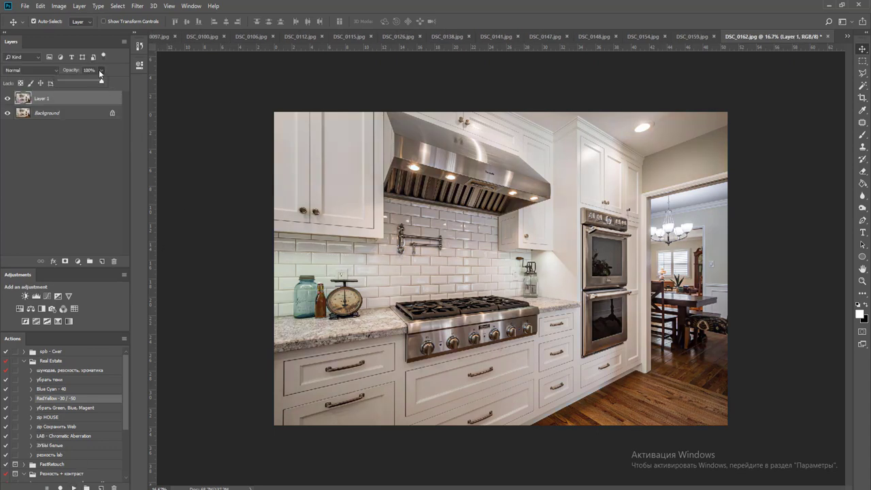
left_click(47, 296)
left_click_drag(215, 162, 207, 160)
key("ctrl+shift+e")
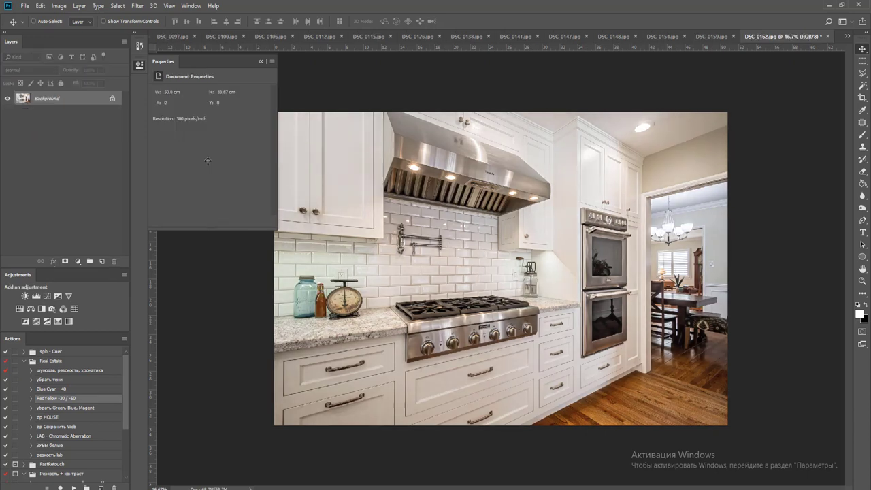
- Save DSC_0162.jpg as JPEG and close it
key("ctrl+s")
key("Return")
key("ctrl+w")
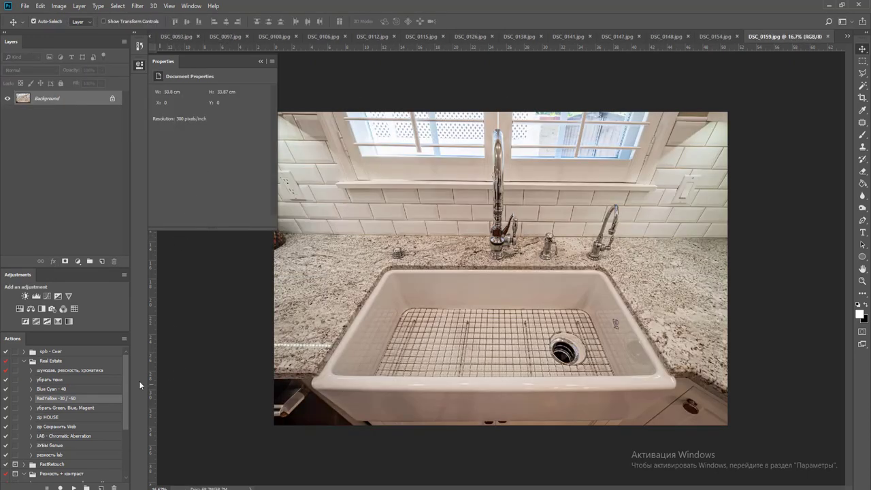
- Run the RedYellow -30 / -50 action on the sink photo DSC_0159.jpg and brighten it with a Curves layer, merging all layers
left_click(74, 487)
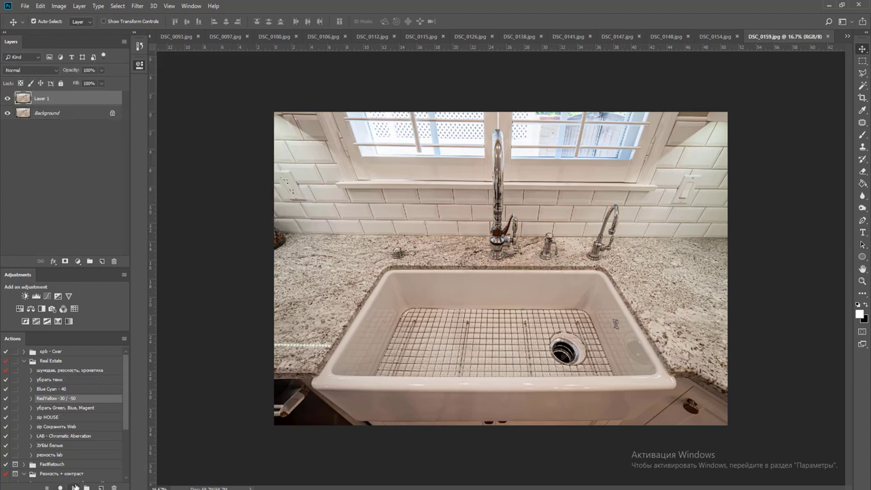
left_click(47, 296)
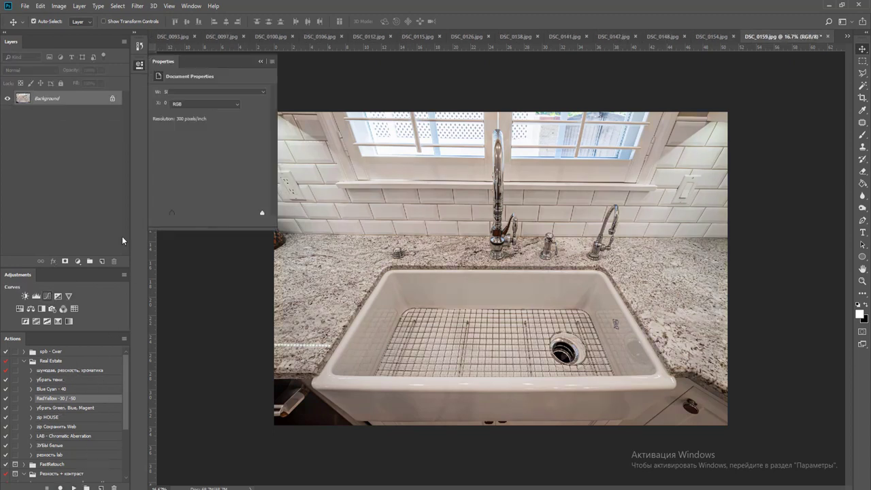
left_click_drag(217, 157, 210, 157)
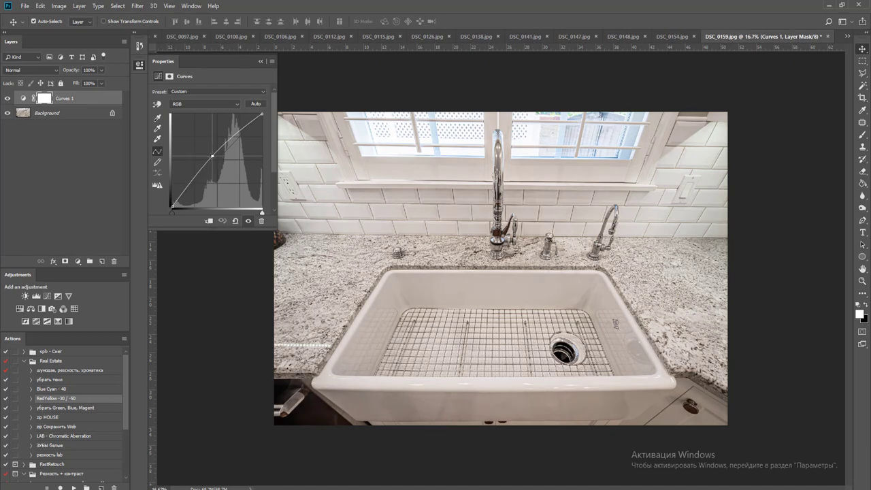
key("ctrl+shift+e")
- Save DSC_0159.jpg as JPEG and close it
key("ctrl+s")
key("Return")
key("ctrl+w")
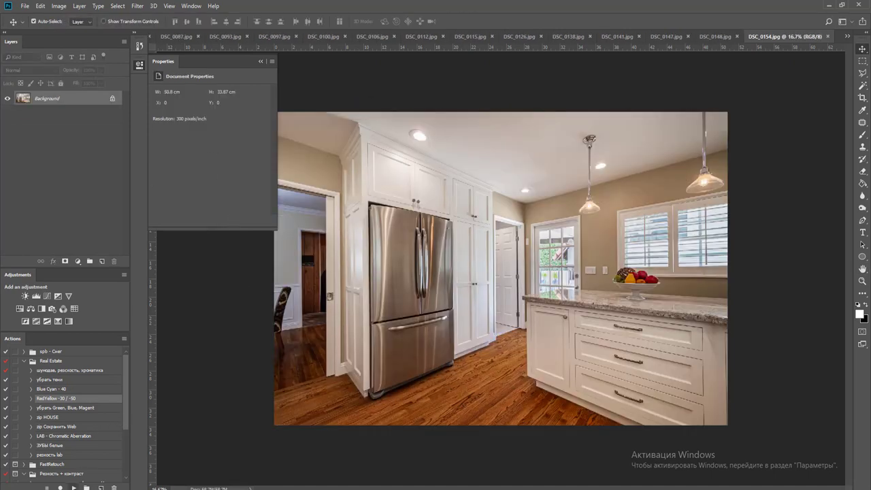
- Run the RedYellow -30 / -50 action on DSC_0154.jpg and merge the resulting layer at 66% opacity into the Background
key("ctrl+j")
left_click(101, 70)
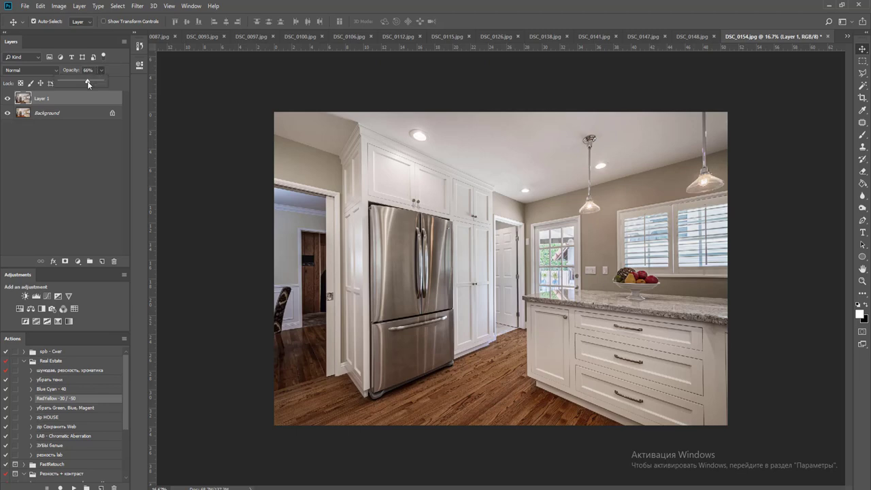
key("ctrl+e")
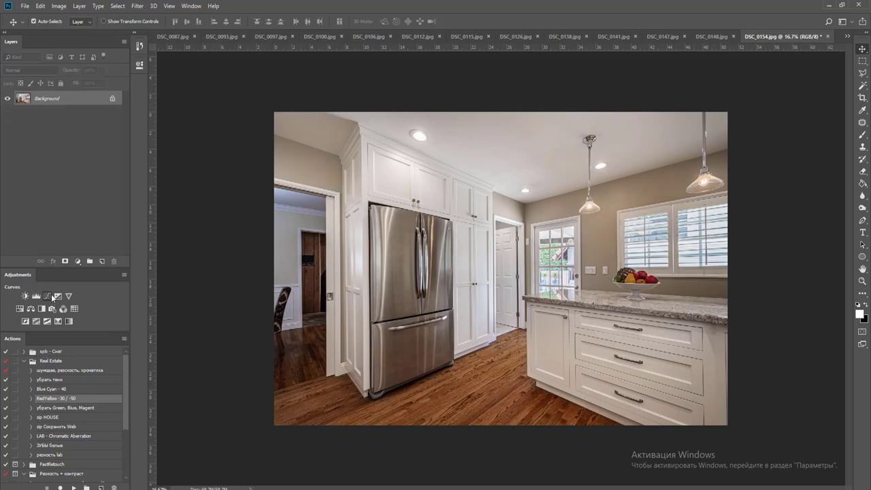
- Brighten DSC_0154.jpg with a merged Curves layer and save it as a JPEG at quality 12
left_click(51, 296)
left_click_drag(219, 159, 212, 158)
key("ctrl+e")
key("ctrl+s")
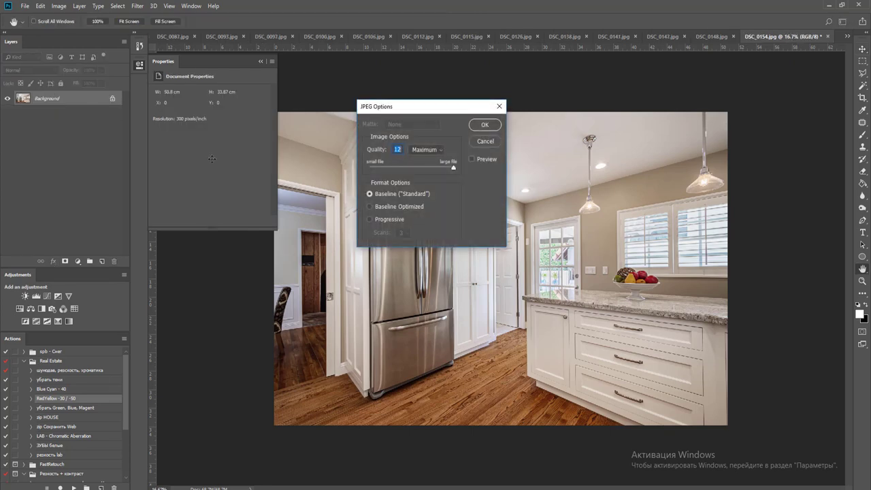
key("Return")
- Desaturate the magentas in DSC_0154.jpg to -100 with a Hue/Saturation layer, merge it, then save the JPEG and close it
left_click(20, 310)
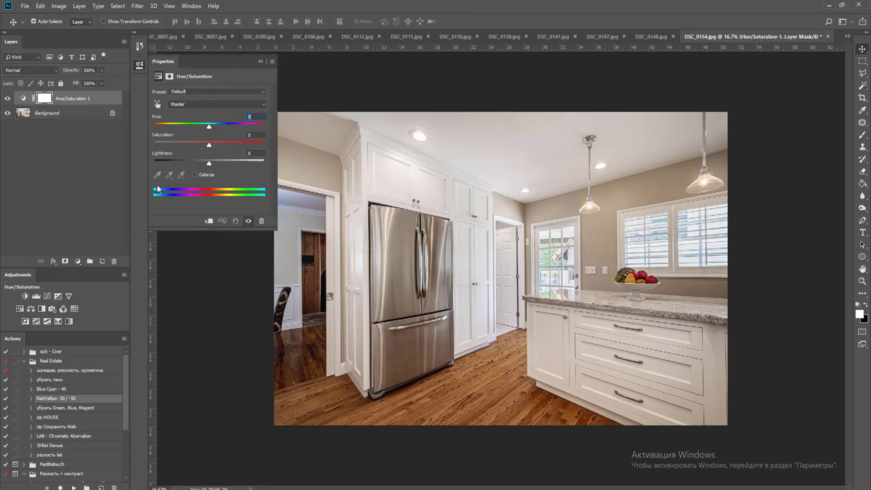
left_click(204, 103)
left_click(207, 155)
left_click_drag(209, 145, 154, 145)
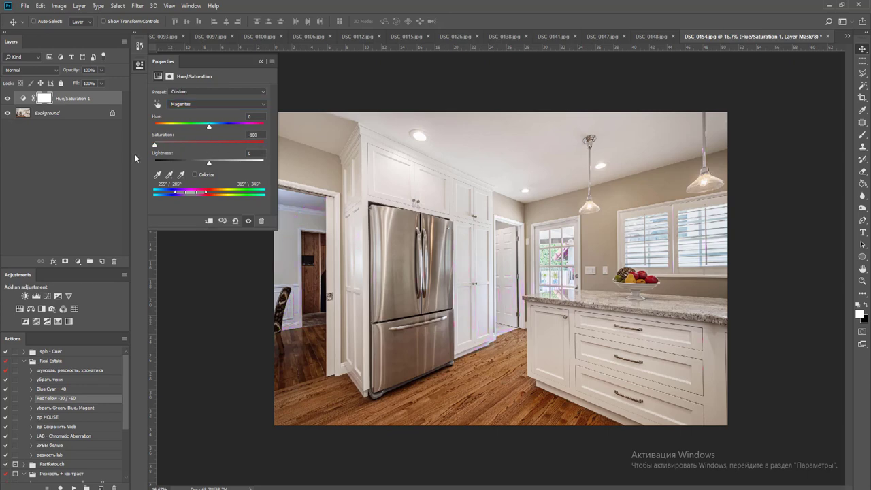
key("ctrl+s")
key("Return")
key("ctrl+w")
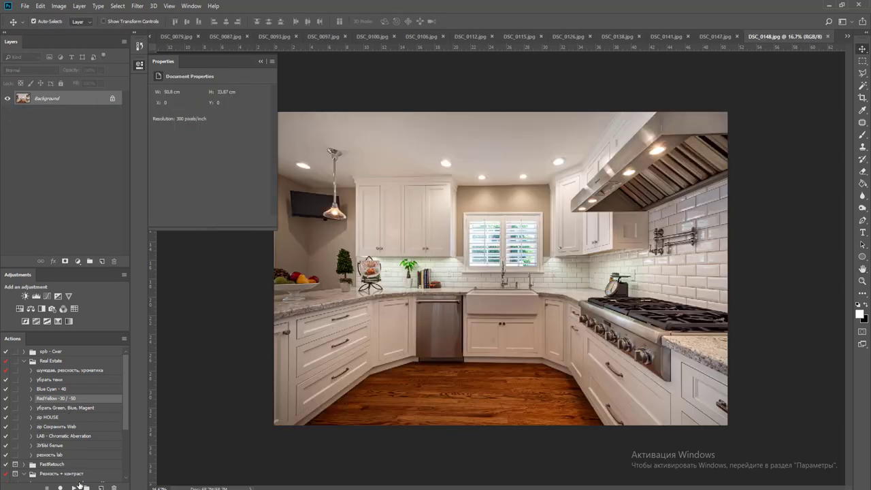
- Apply the RedYellow -30 / -50 action to DSC_0148.jpg at reduced layer opacity and brighten the photo with a merged Curves layer
key("ctrl+j")
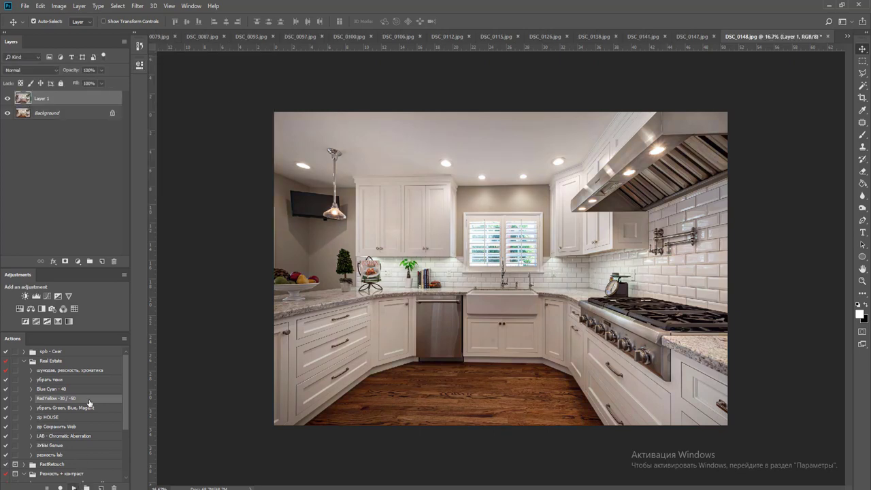
left_click(101, 70)
left_click(48, 298)
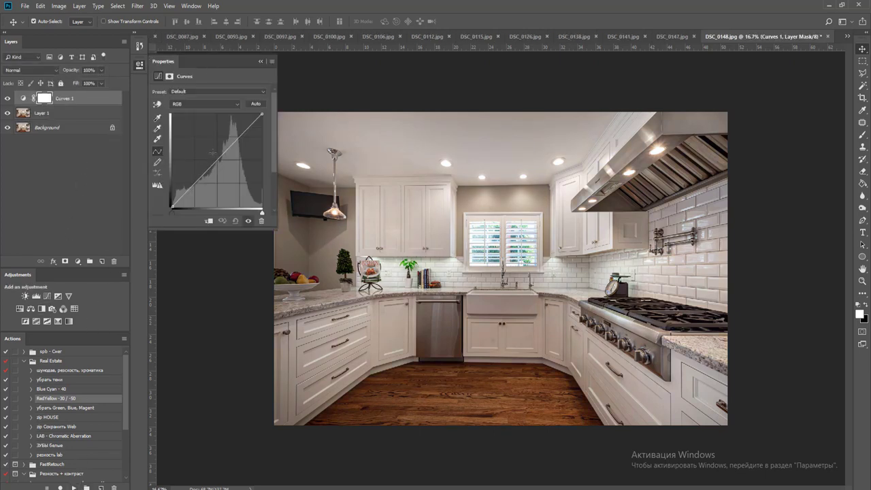
left_click_drag(217, 158, 210, 156)
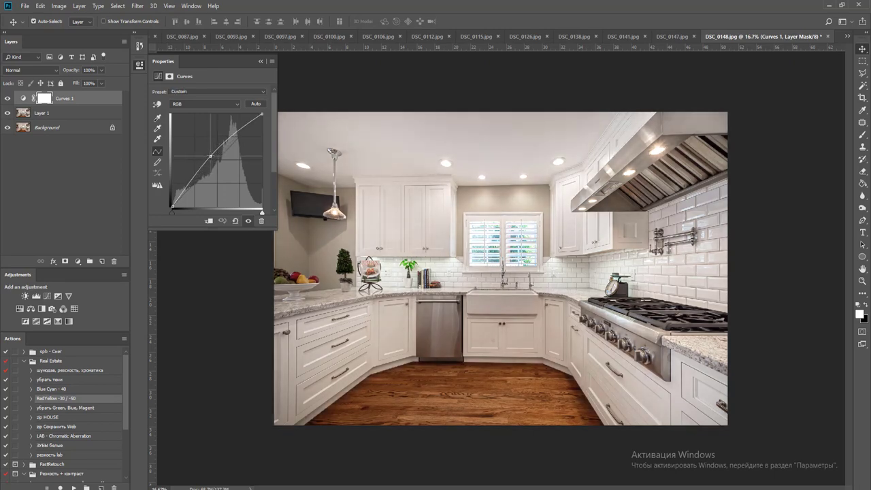
key("ctrl+shift+e")
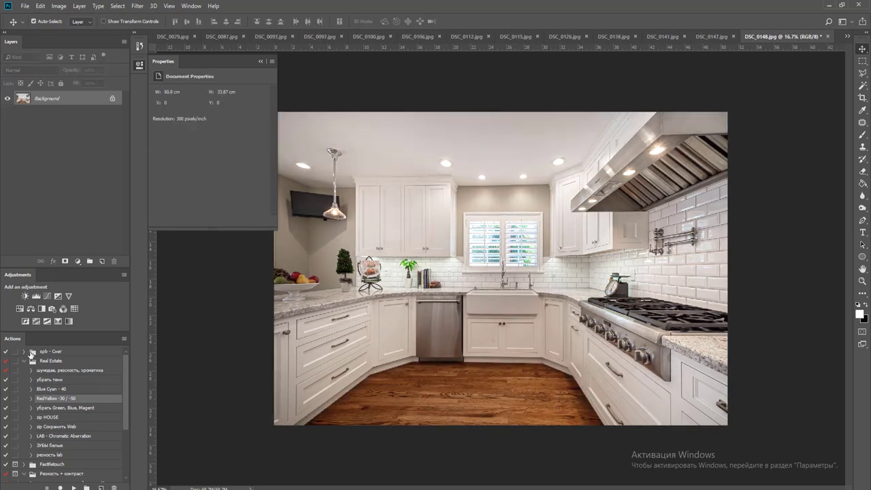
- Lower the magenta saturation of DSC_0148.jpg with a merged Hue/Saturation layer, then save it as JPEG and close it
left_click(22, 309)
left_click(20, 309)
left_click(204, 105)
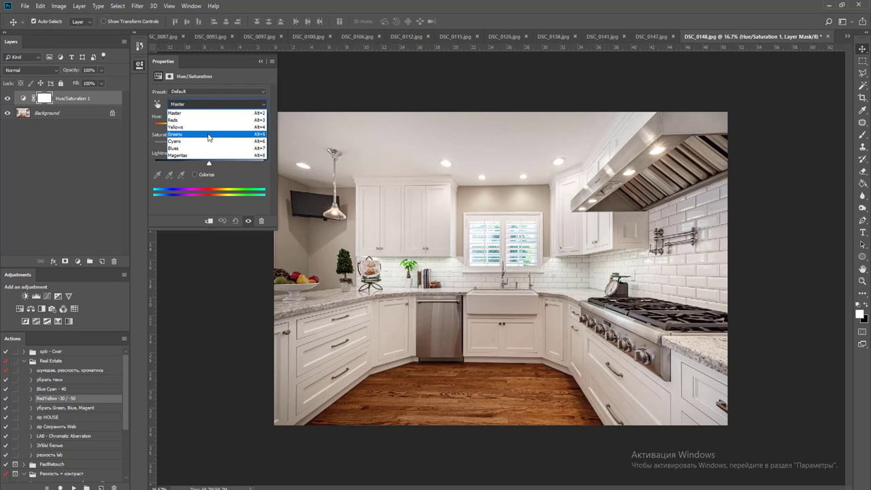
left_click(211, 152)
left_click_drag(209, 147, 172, 155)
key("ctrl+shift+e")
key("ctrl+s")
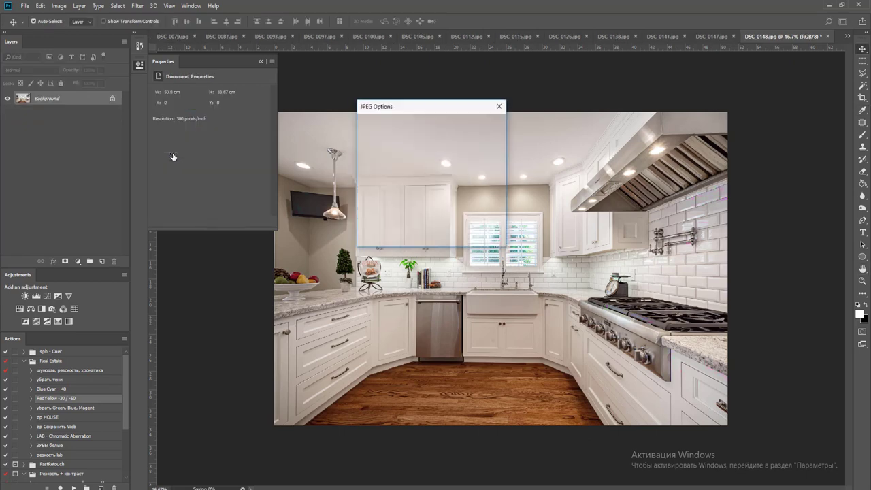
key("Return")
key("ctrl+w")
- Apply the RedYellow -30 / -50 action to DSC_0147.jpg at 77% layer opacity and brighten the photo with a merged Curves layer
key("ctrl+j")
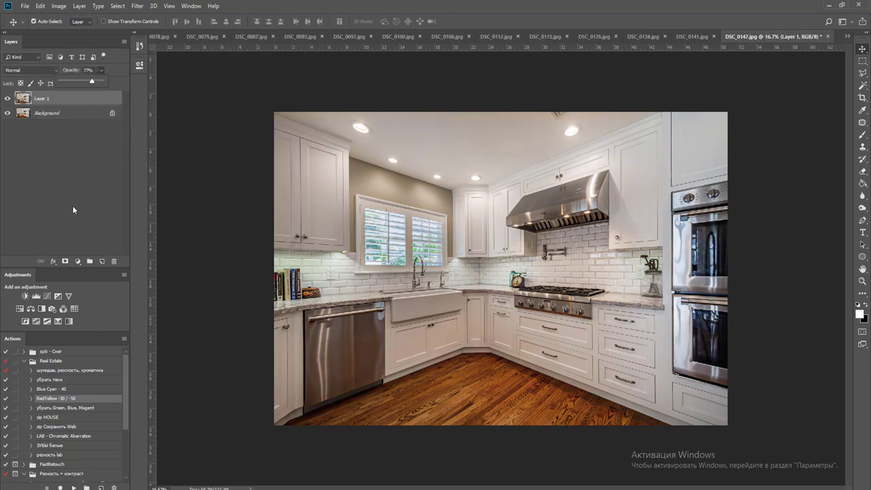
left_click(49, 296)
left_click_drag(215, 163, 209, 159)
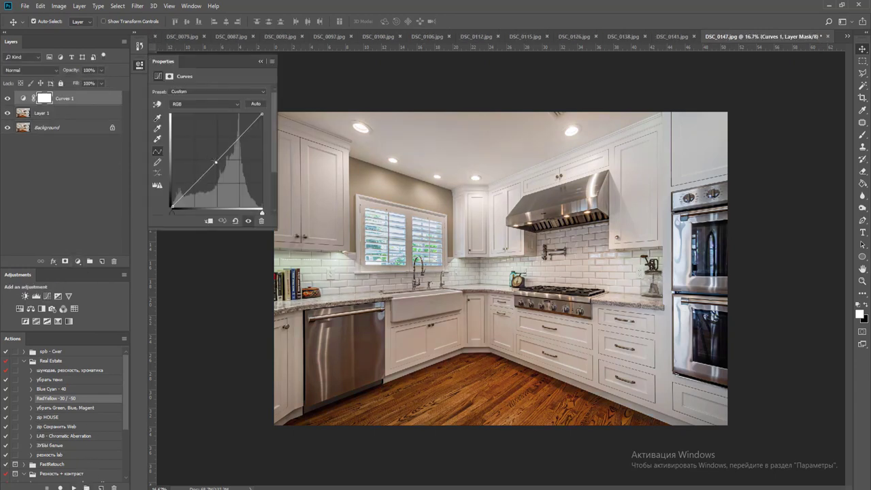
key("ctrl+shift+e")
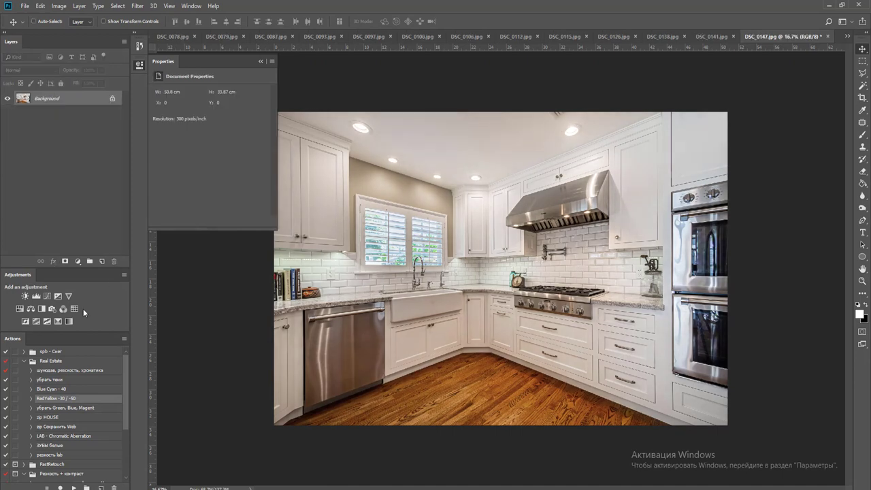
- Run the Blue Cyan - 40 action on DSC_0147.jpg
left_click(57, 387)
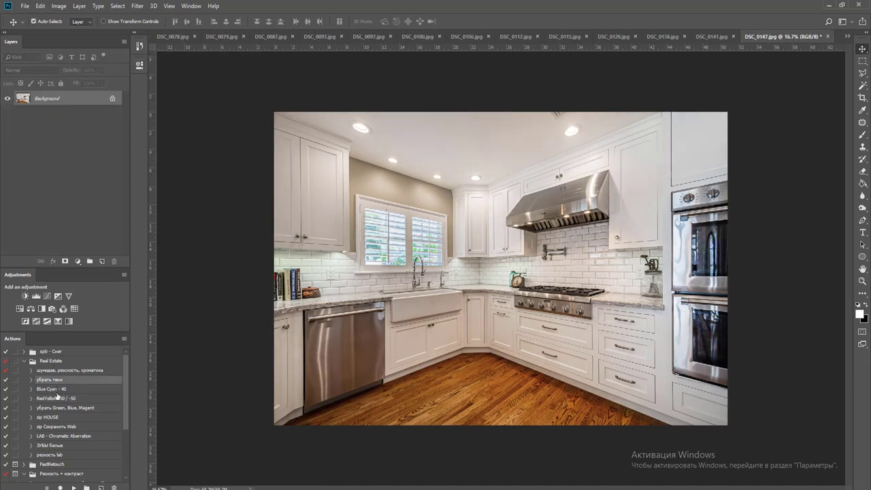
left_click(73, 487)
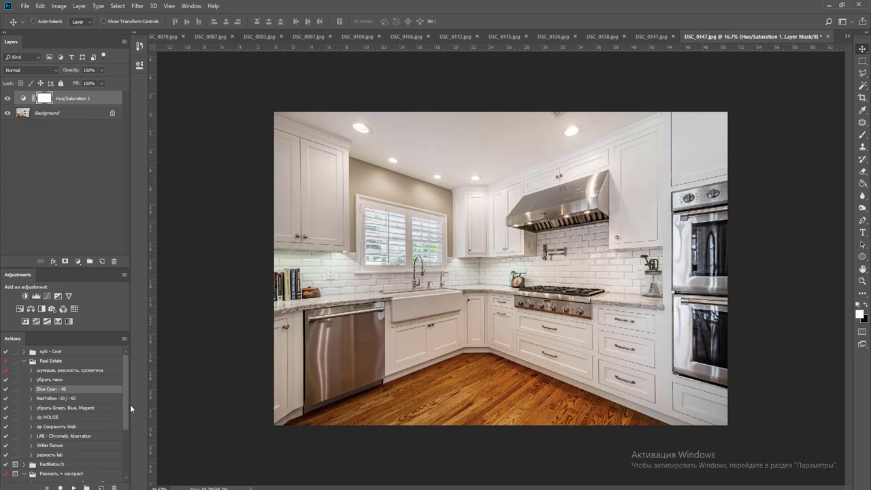
- Sample the near-black of the lower oven's glass as the Brush color and reduce the brush size to 300 px
scroll(740, 343, "up", 7)
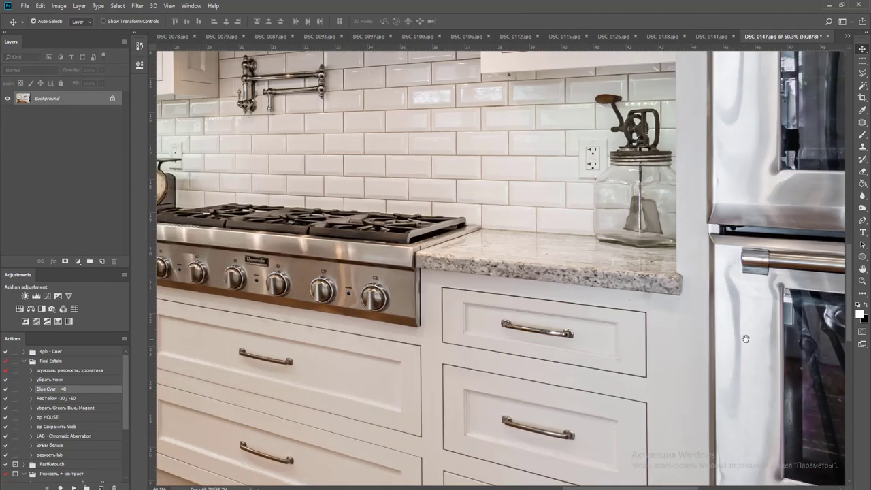
left_click_drag(745, 338, 418, 318)
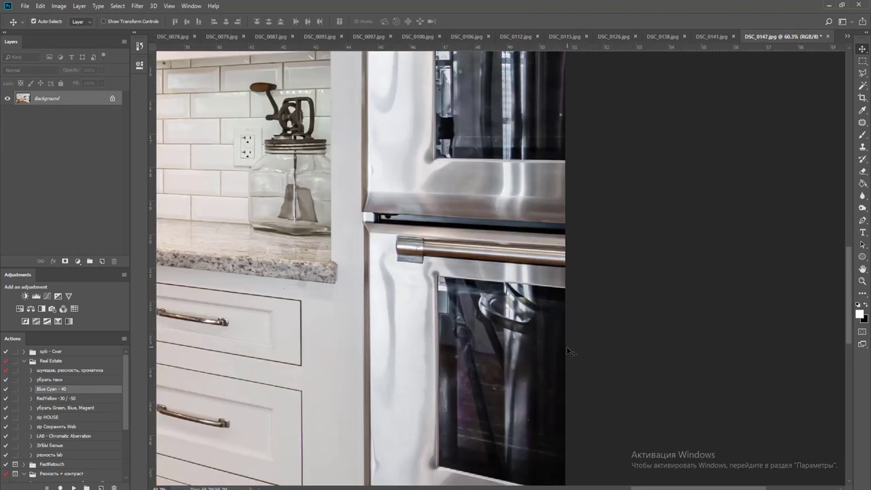
key("b")
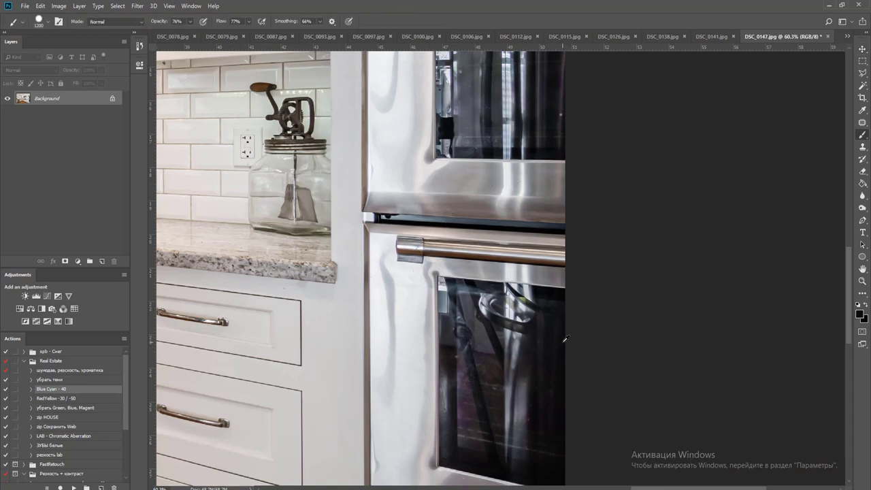
key("bracketleft")
key("bracketleft")
key("bracketleft")
key("bracketleft")
key("bracketleft")
key("bracketleft")
key("bracketleft")
key("bracketleft")
key("bracketleft")
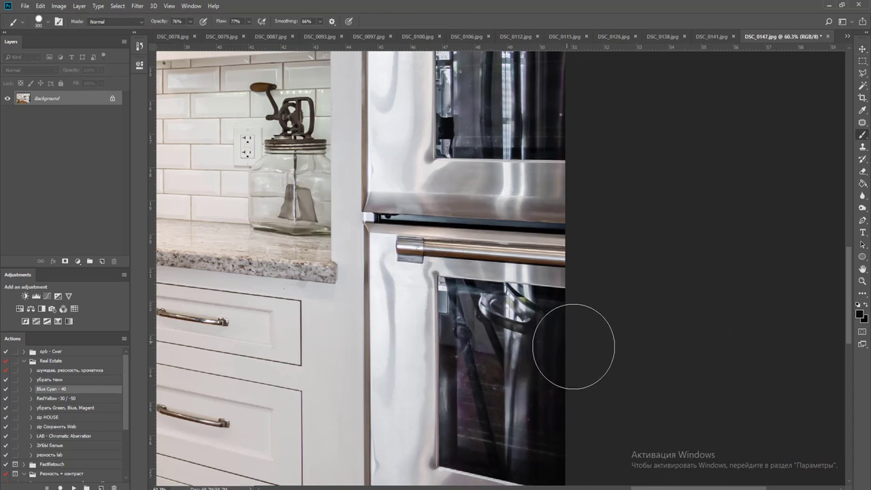
- Select the lower oven's glass window with the Polygonal Lasso, following its edges out to the photo's border
key("l")
left_click(564, 289)
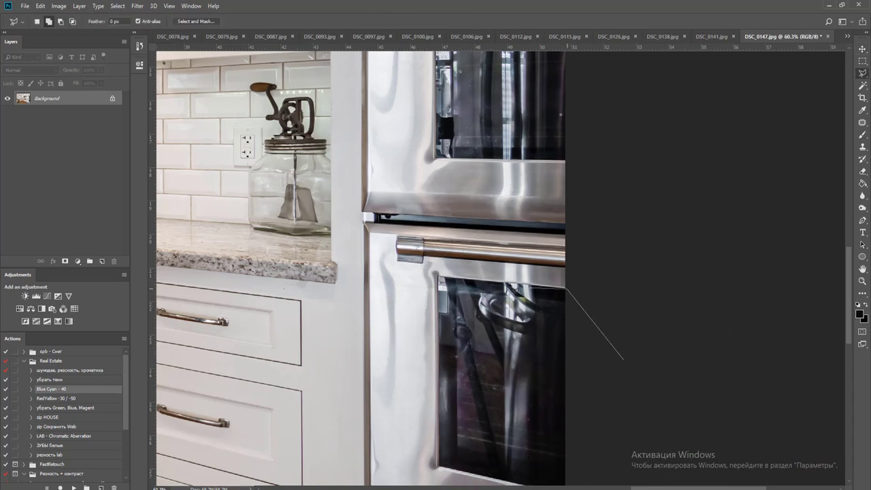
left_click(438, 277)
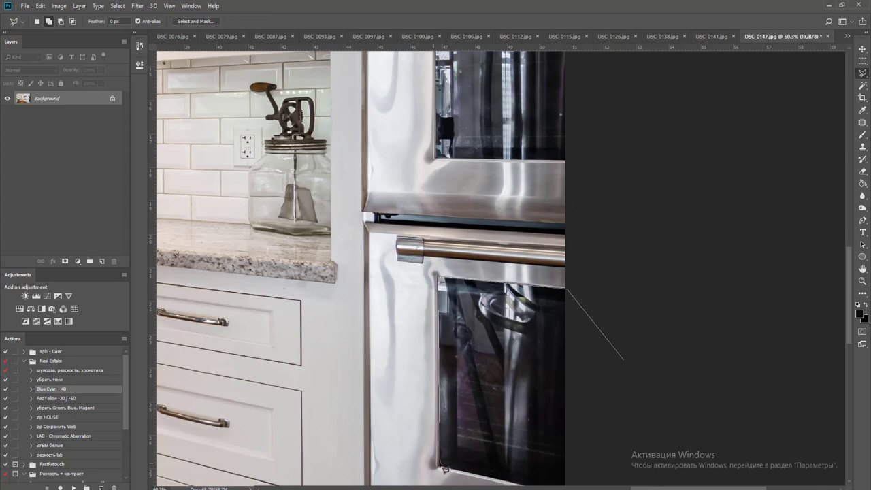
left_click(441, 468)
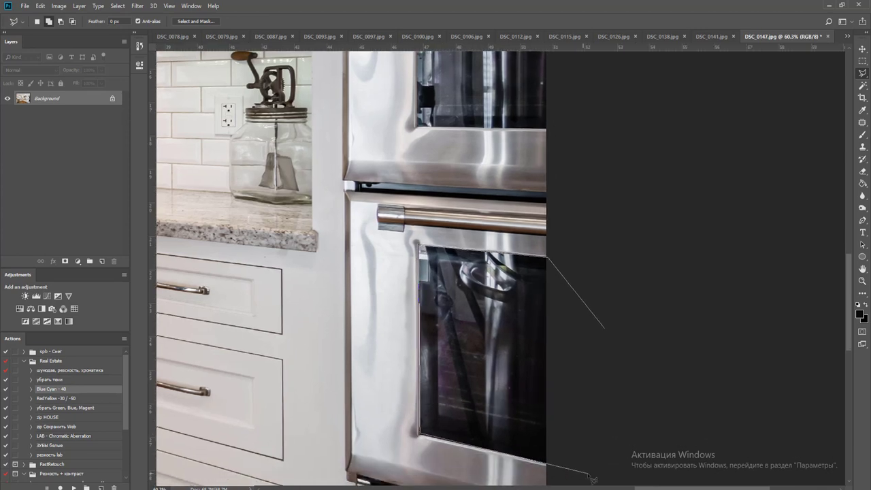
double_click(584, 385)
- Paint over the reflections in the selected oven glass with an 800 px near-black brush and clear the selection
key("b")
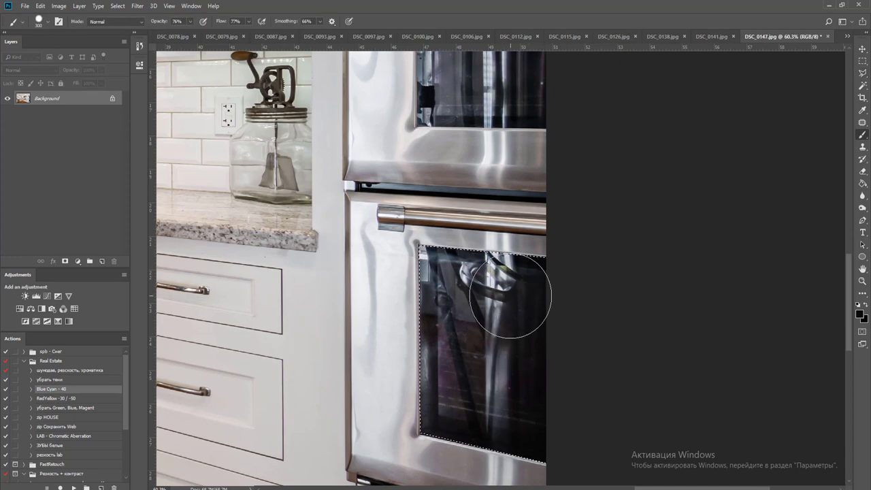
key("bracketright")
key("bracketright")
key("bracketright")
key("bracketright")
key("bracketright")
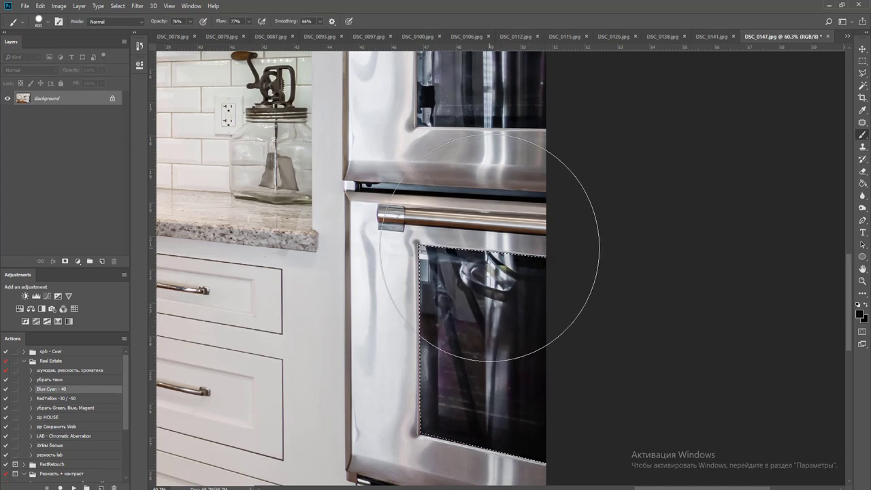
mouse_move(488, 246)
left_mouse_down()
mouse_move(475, 441)
mouse_move(475, 279)
mouse_move(510, 398)
left_mouse_up()
key("ctrl+d")
key("m")
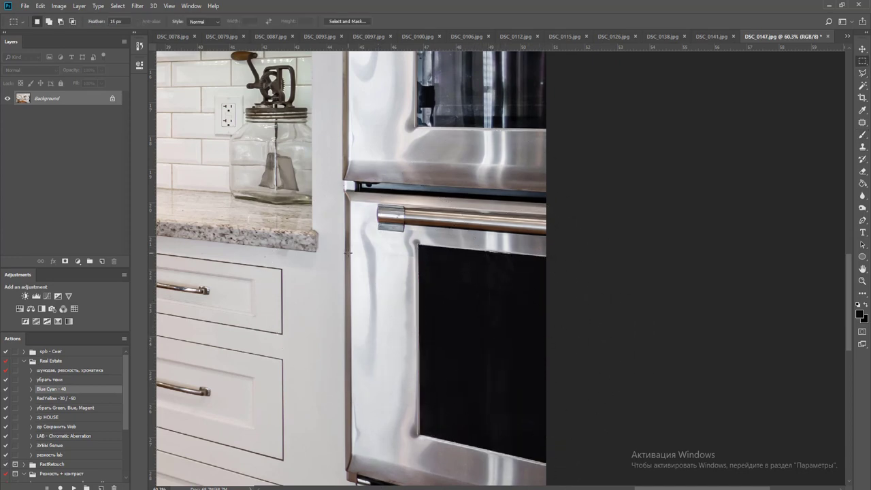
- Check the whole DSC_0147.jpg photo, then close it and save the changes as a JPEG at quality 12
scroll(348, 253, "up", 5)
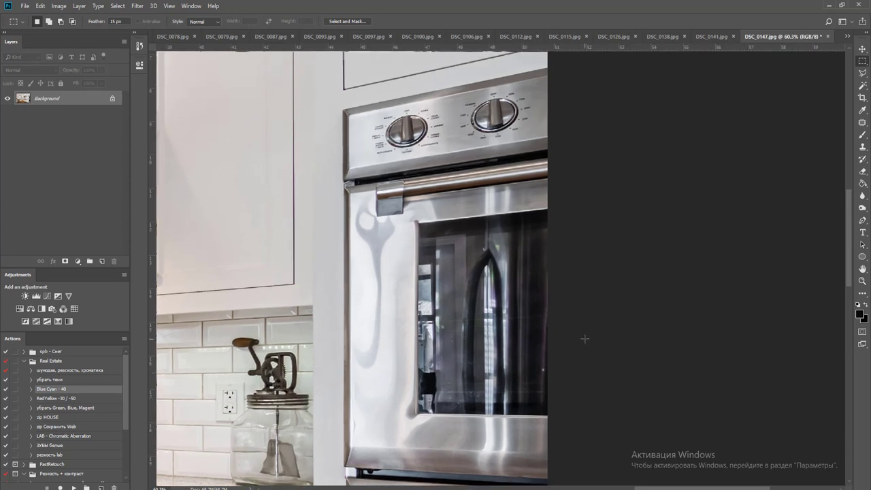
key("ctrl+0")
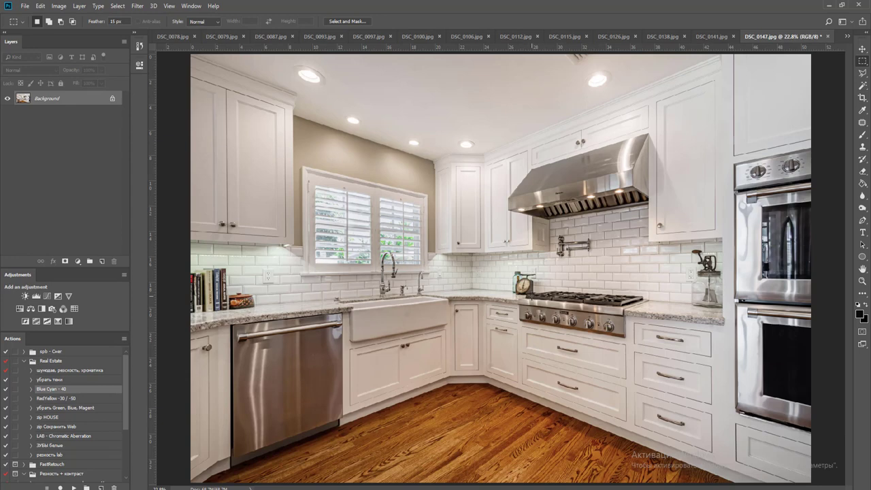
key("ctrl+w")
key("space")
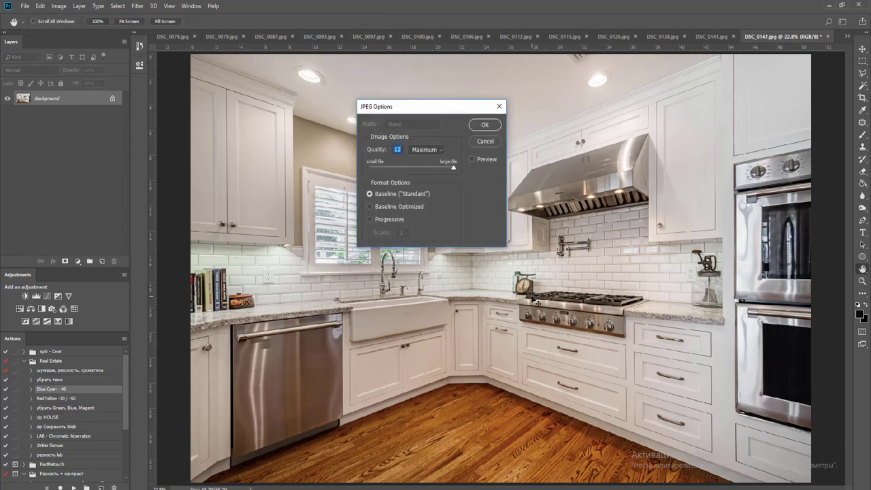
key("Return")
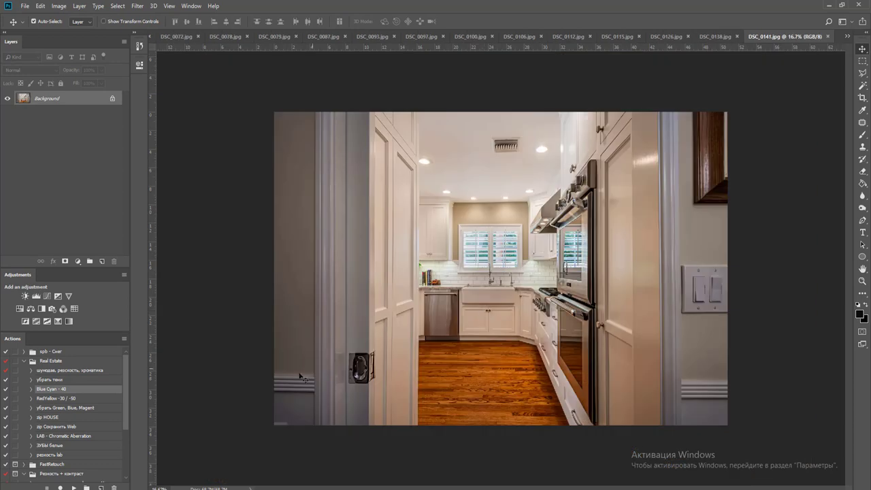
- Apply the RedYellow -30 / -50 action to DSC_0141.jpg at 77% layer opacity, then run the Blue Cyan - 40 action
left_click(71, 399)
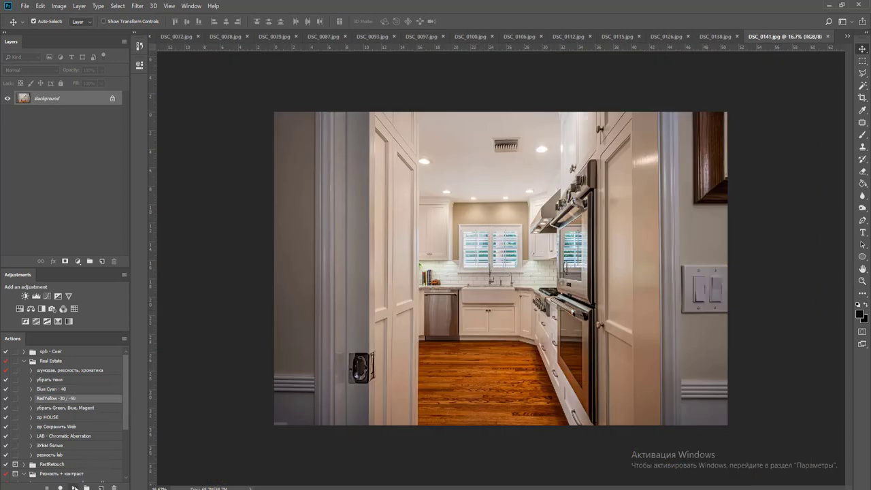
left_click(75, 487)
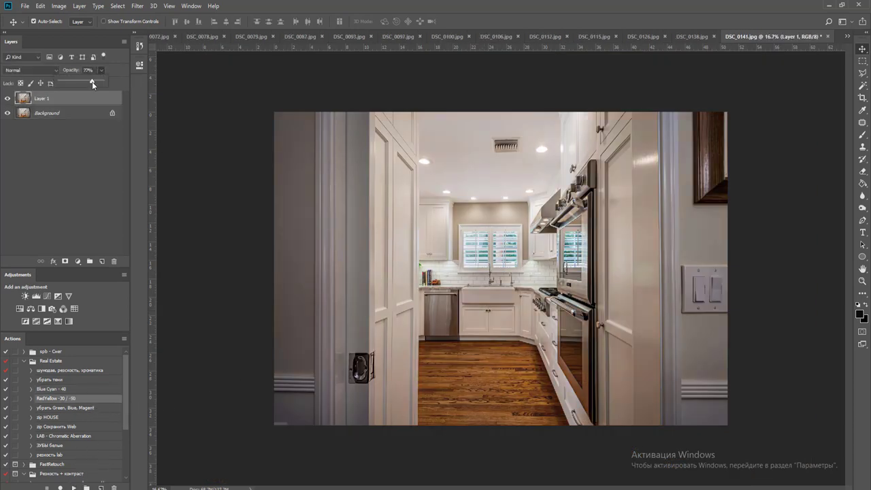
left_click(59, 388)
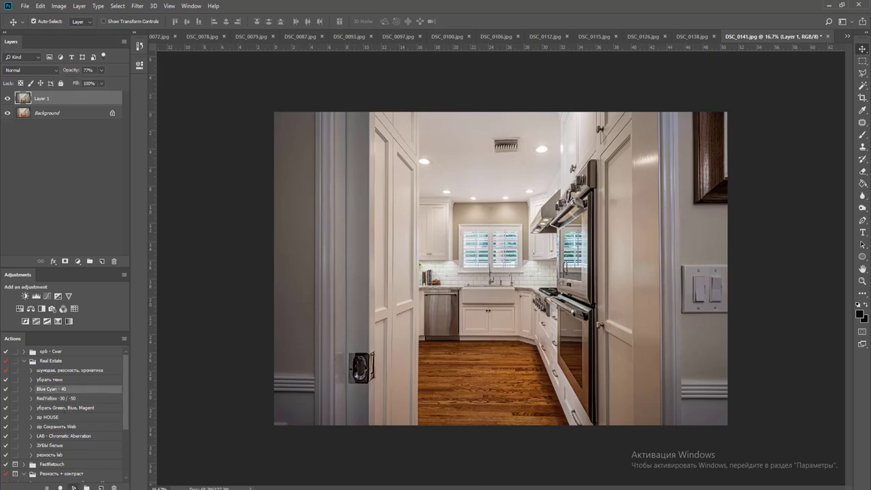
left_click(74, 487)
- Brighten the doorway photo DSC_0141.jpg with a Curves layer and merge all layers
left_click(47, 296)
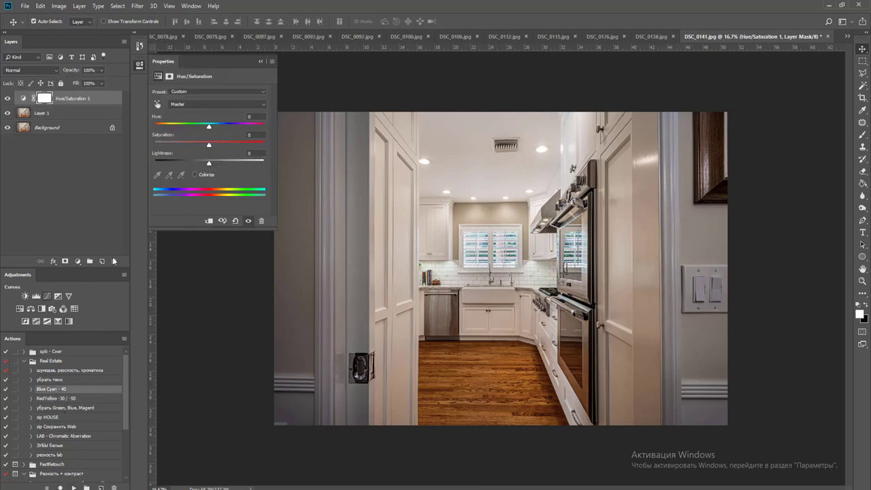
left_click_drag(214, 163, 213, 157)
key("ctrl+shift+e")
- Lighten the wall at the far left of DSC_0141.jpg with a 1300 px Dodge brush on Midtones at 18% exposure
key("o")
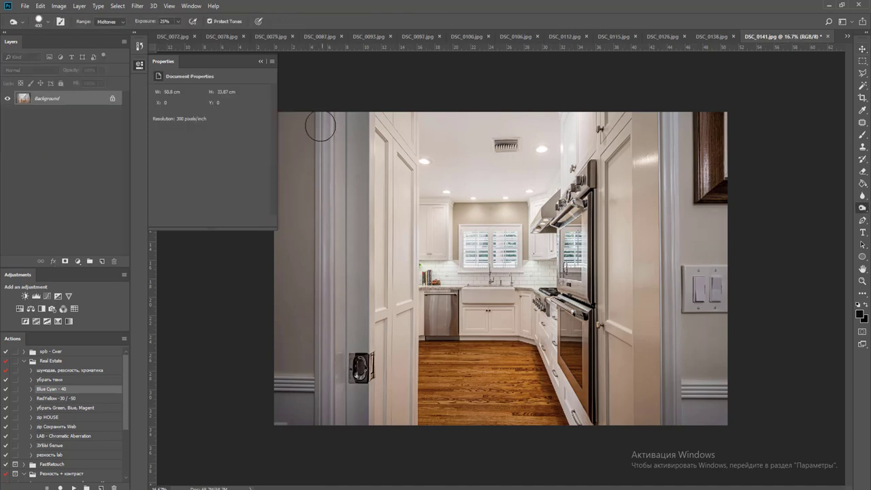
key("bracketright")
key("bracketright")
key("bracketright")
key("bracketright")
key("bracketright")
key("bracketright")
key("bracketright")
key("bracketright")
key("bracketright")
mouse_move(299, 97)
left_mouse_down()
mouse_move(307, 360)
mouse_move(299, 417)
left_mouse_up()
right_click(864, 212)
left_click(846, 209)
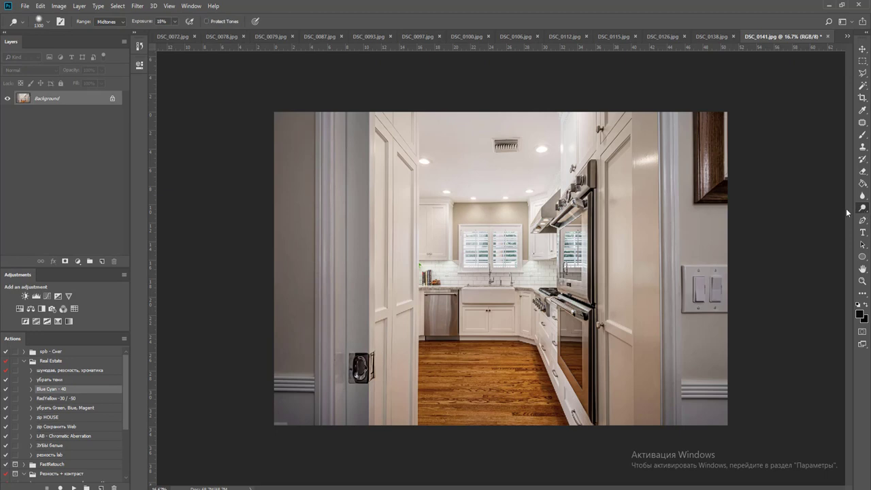
right_click(861, 213)
left_click(845, 208)
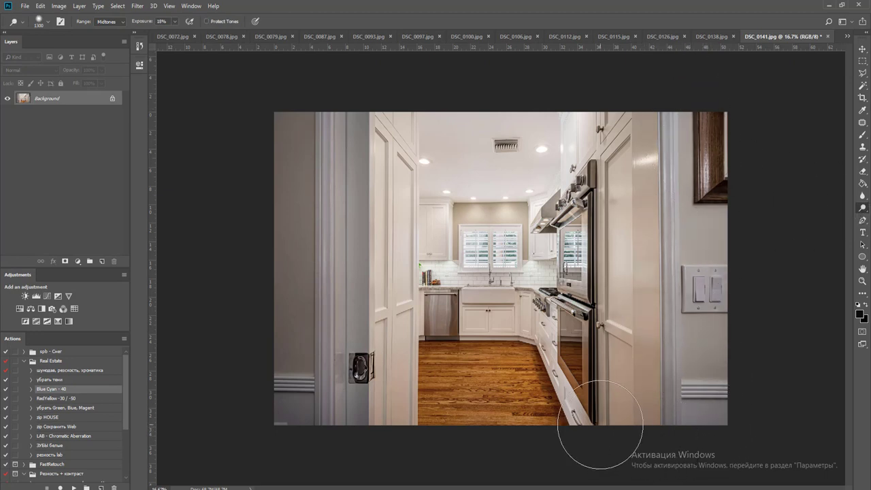
- Enlarge the Dodge brush to about 2100 px and lighten the wall beside the door frame in DSC_0141.jpg further
key("bracketright")
key("bracketright")
key("bracketright")
key("bracketright")
key("bracketright")
key("bracketright")
key("bracketright")
key("bracketright")
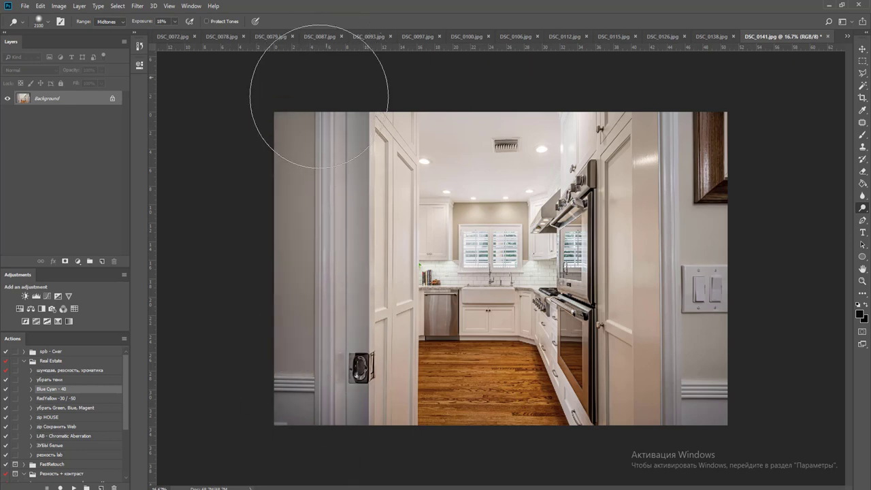
key("bracketleft")
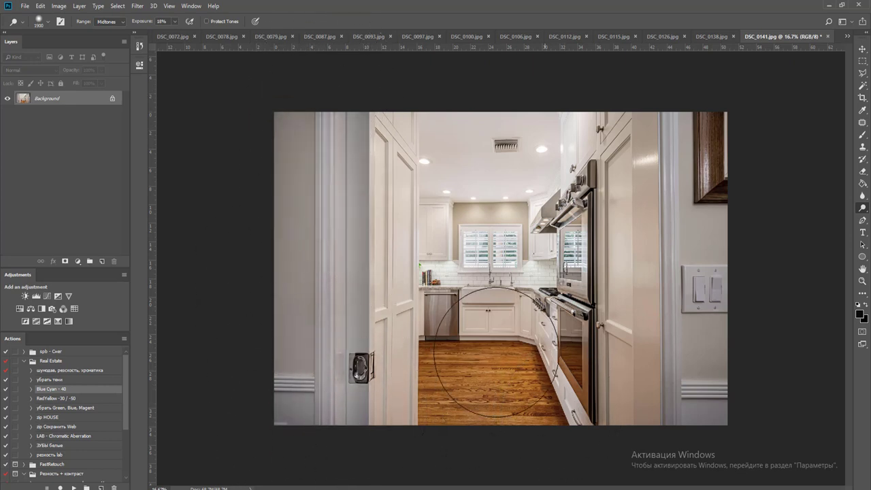
- Close DSC_0141.jpg and save its changes as a JPEG at quality 12
key("ctrl+w")
key("Return")
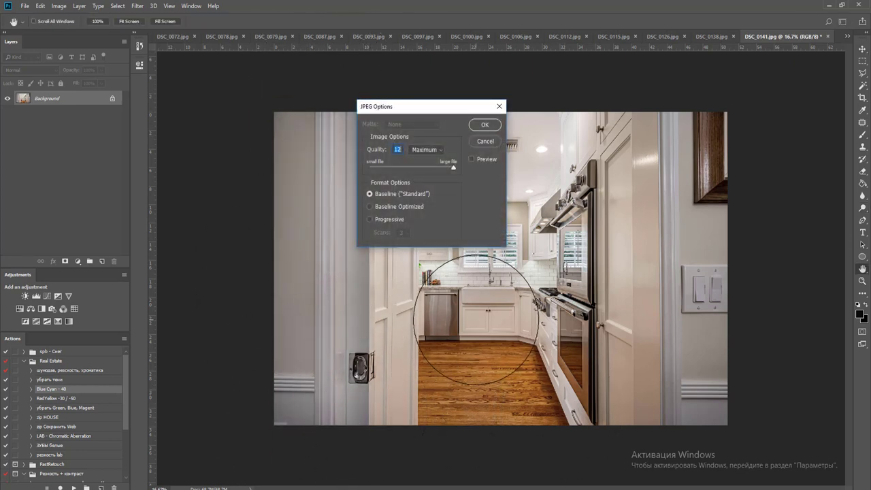
key("Return")
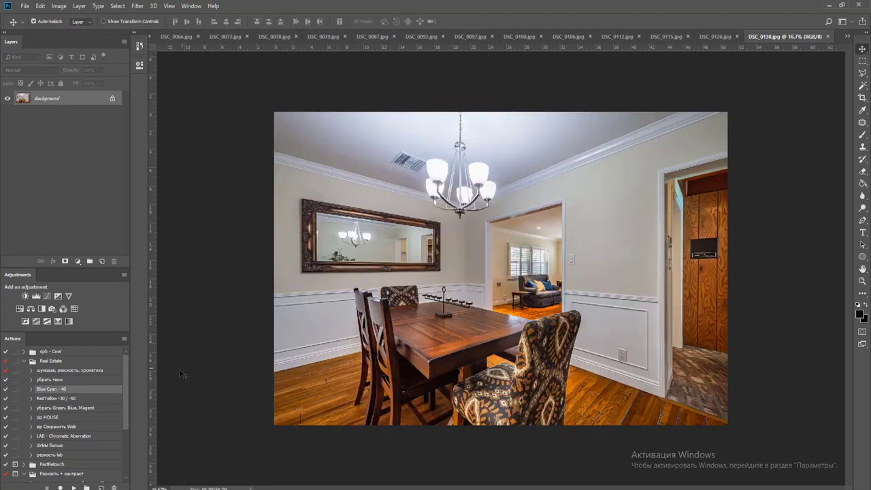
- Apply the RedYellow -30 / -50 action to DSC_0138.jpg at 77% layer opacity and brighten it slightly with a Curves layer
left_click(68, 398)
left_click(73, 487)
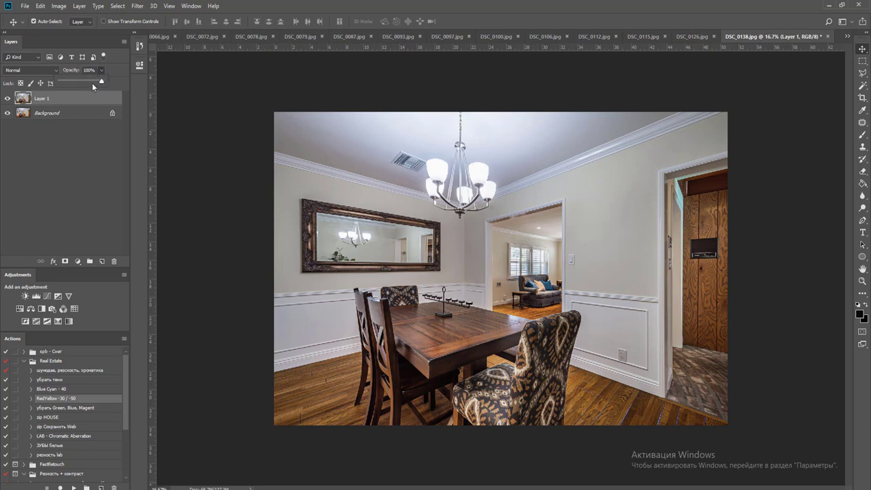
left_click(50, 295)
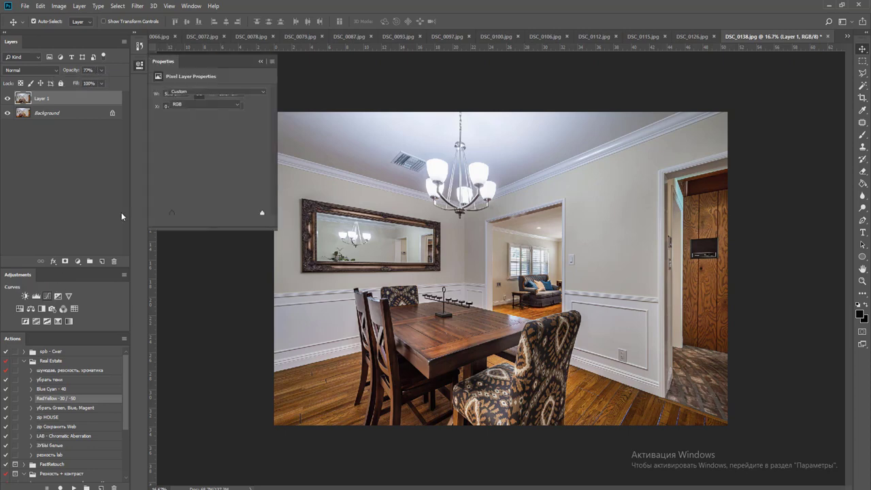
left_click_drag(215, 162, 215, 158)
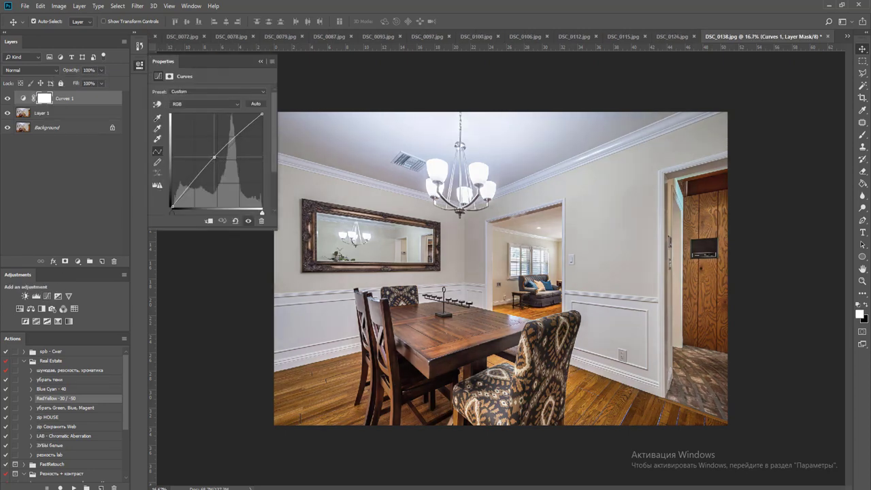
- Run the убрать Green, Blue, Magent action on DSC_0138.jpg and close the photo
left_click(82, 408)
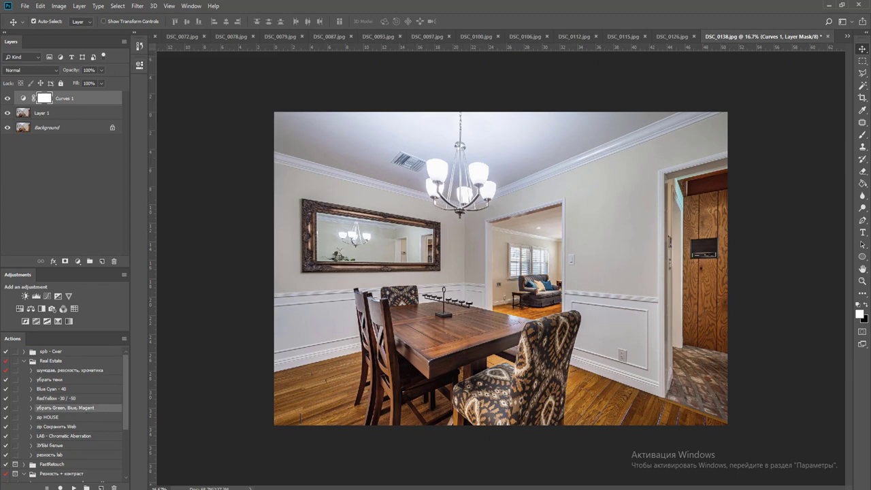
left_click(74, 487)
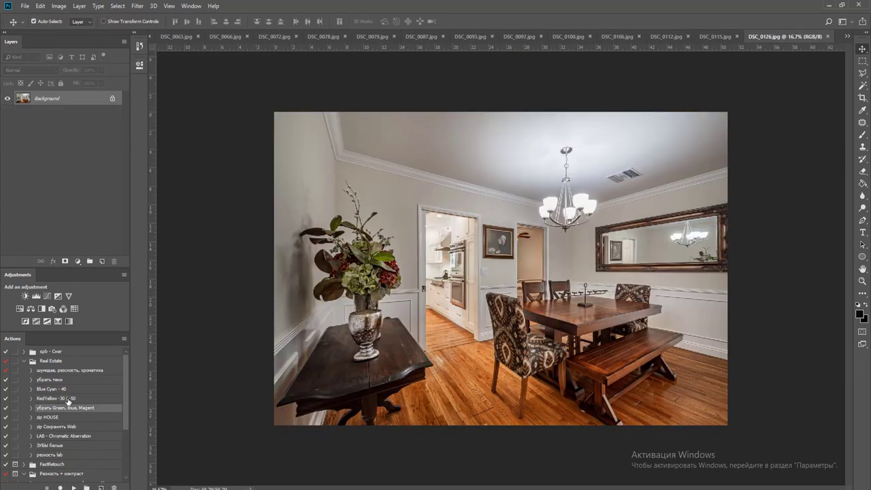
- Apply the RedYellow -30 / -50 action to DSC_0126.jpg at 80% layer opacity and brighten it with a Curves layer
left_click(63, 399)
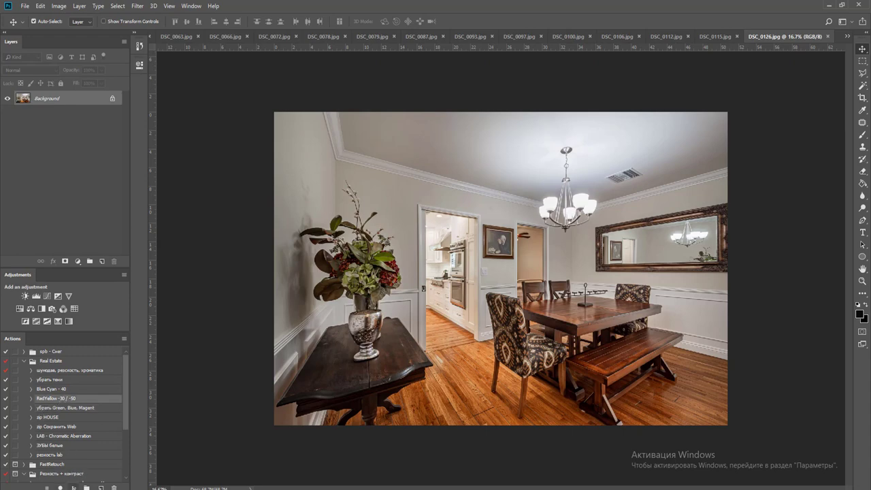
left_click(101, 70)
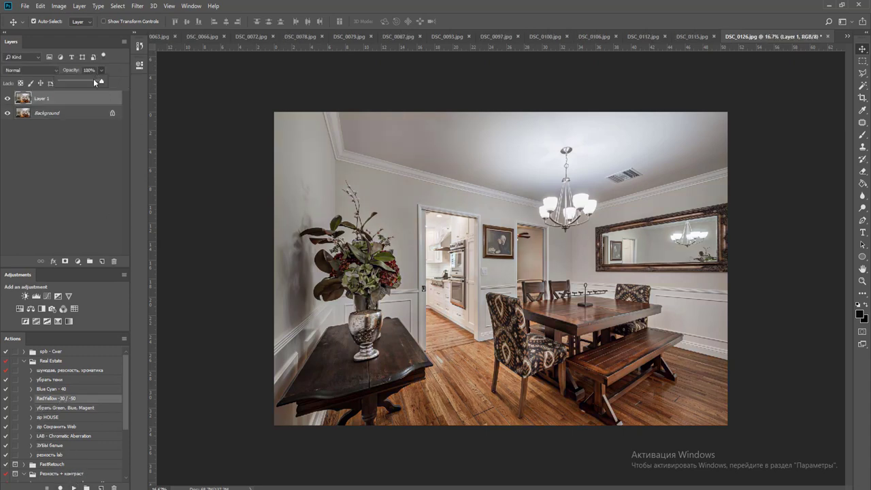
left_click(47, 296)
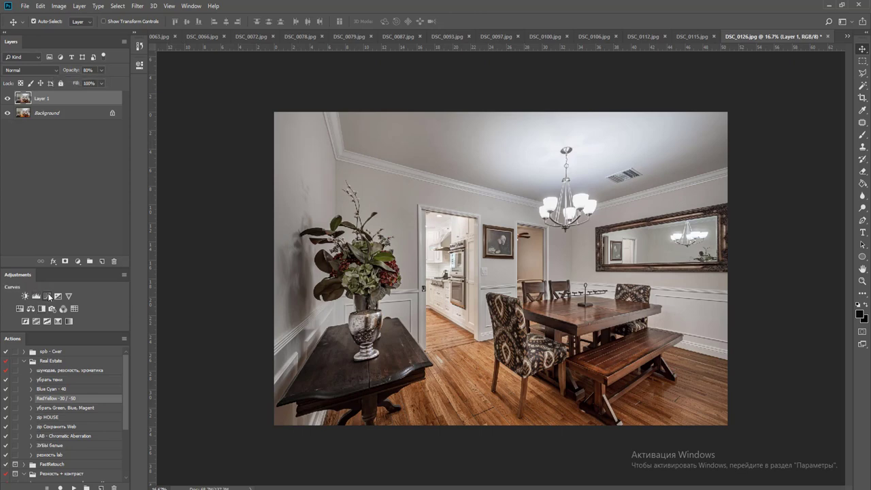
left_click_drag(217, 160, 210, 161)
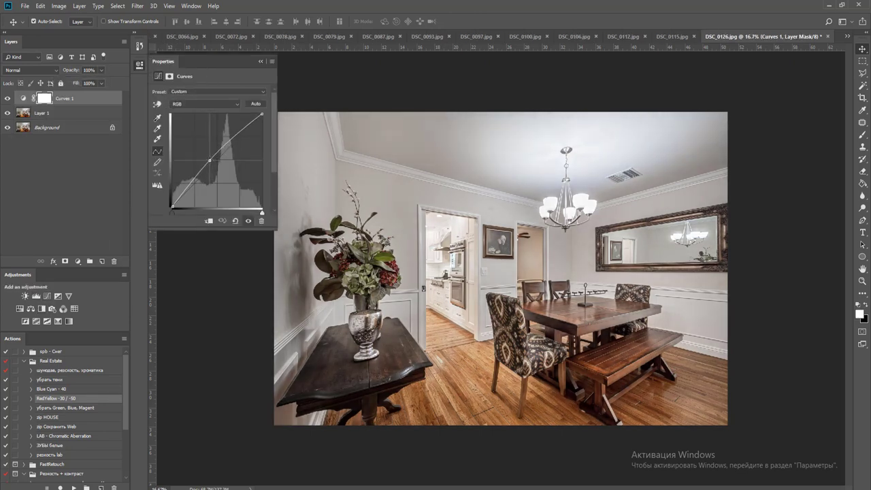
- Run the убрать Green, Blue, Magent action on DSC_0126.jpg and close the photo
left_click(82, 407)
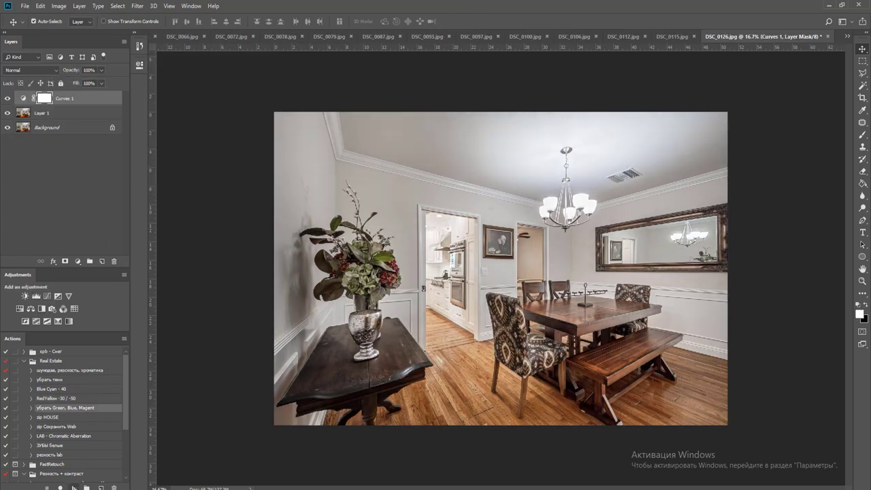
left_click(73, 487)
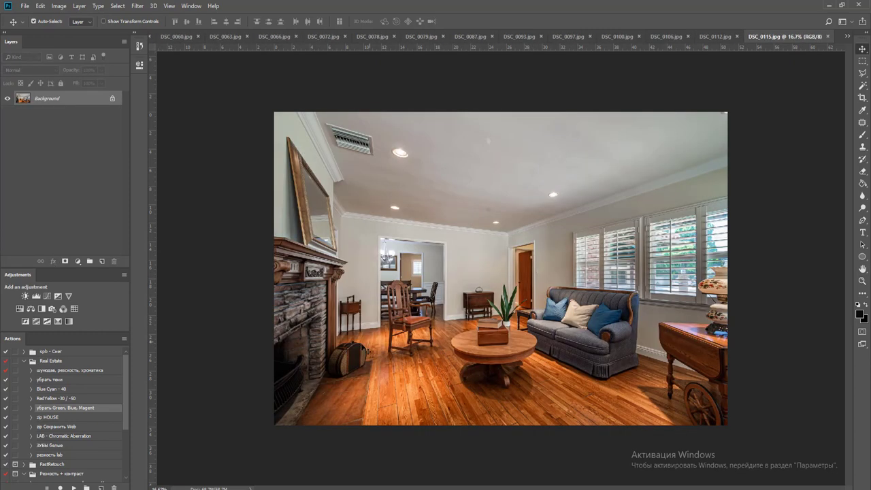
- Apply the RedYellow -30 / -50 action to DSC_0115.jpg at reduced layer opacity and brighten the midtones with a Curves layer
left_click(85, 398)
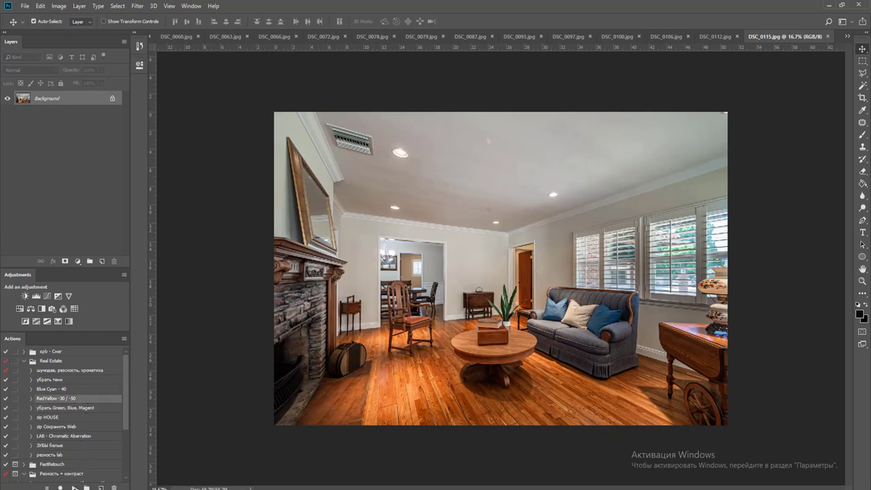
left_click(74, 487)
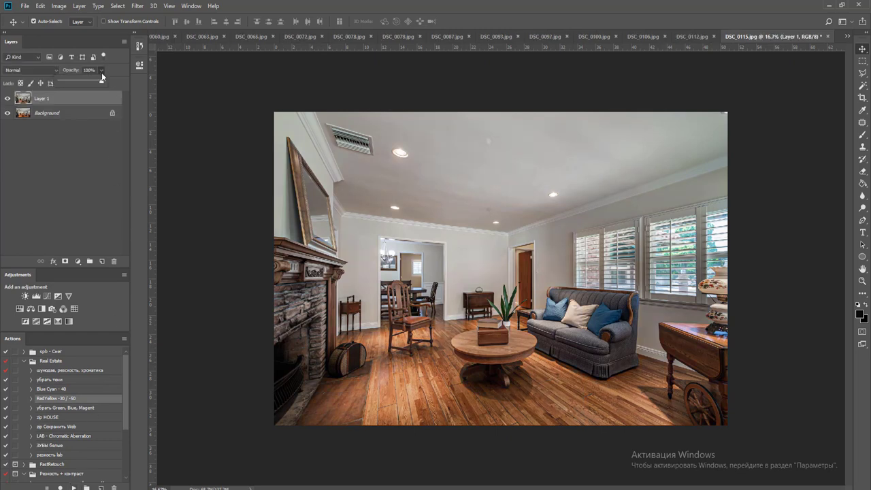
left_click(58, 296)
left_click_drag(218, 159, 211, 157)
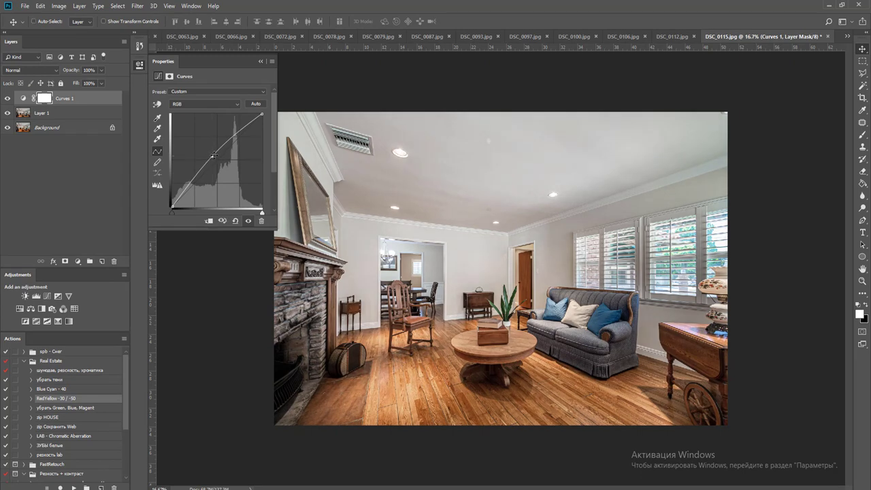
- Merge all layers of DSC_0115.jpg, then save it as a JPEG at quality 12 and close it
key("ctrl+shift+e")
key("ctrl+s")
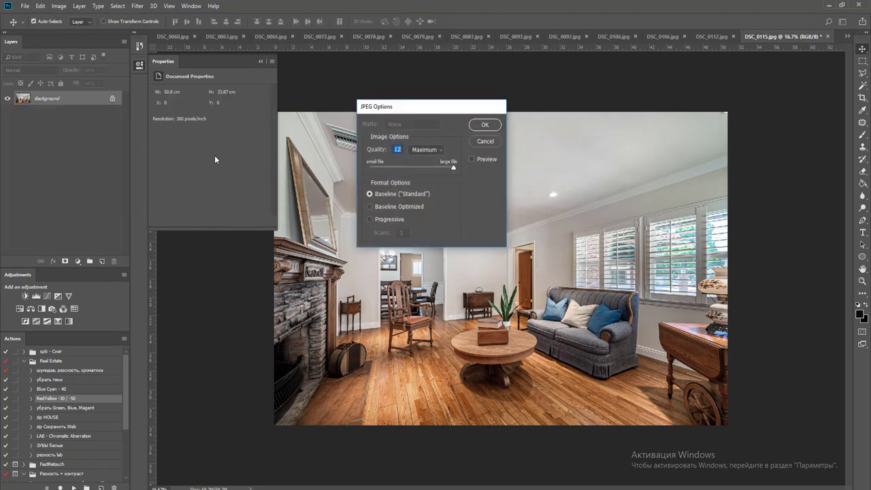
key("Return")
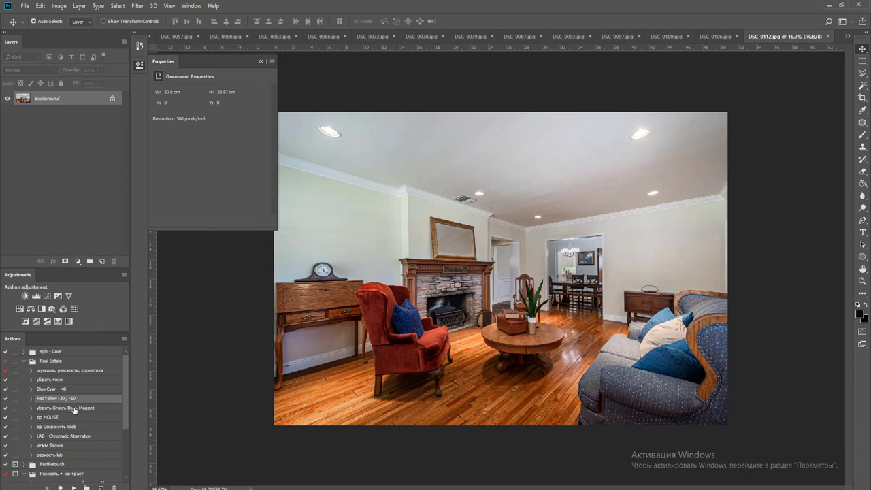
- Apply the RedYellow -30 / -50 action to DSC_0112.jpg, adjust its layer opacity and brighten the photo with a Curves layer
left_click(72, 487)
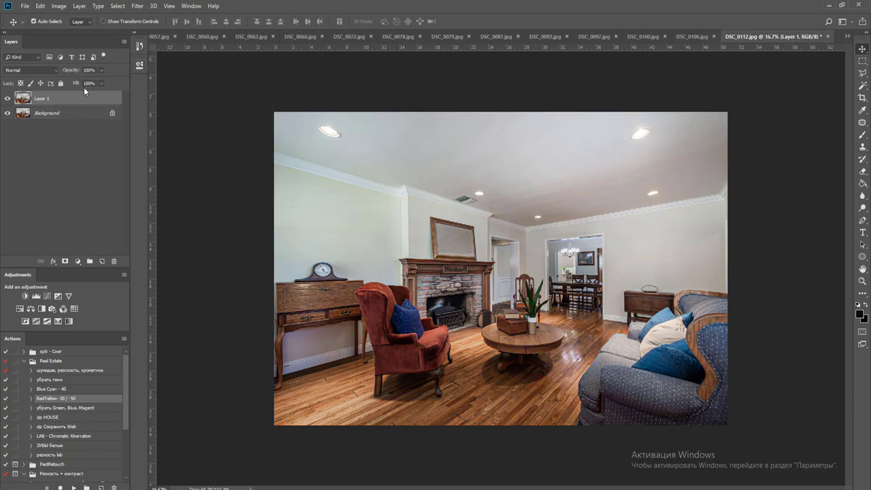
left_click(100, 70)
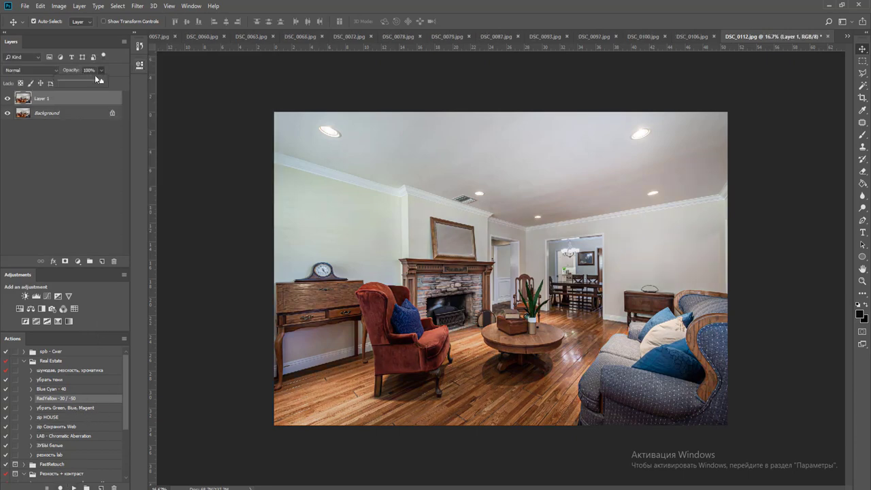
left_click(47, 296)
left_click_drag(216, 161, 211, 159)
- Merge all layers of DSC_0112.jpg and close the photo
key("ctrl+shift+e")
key("ctrl+w")
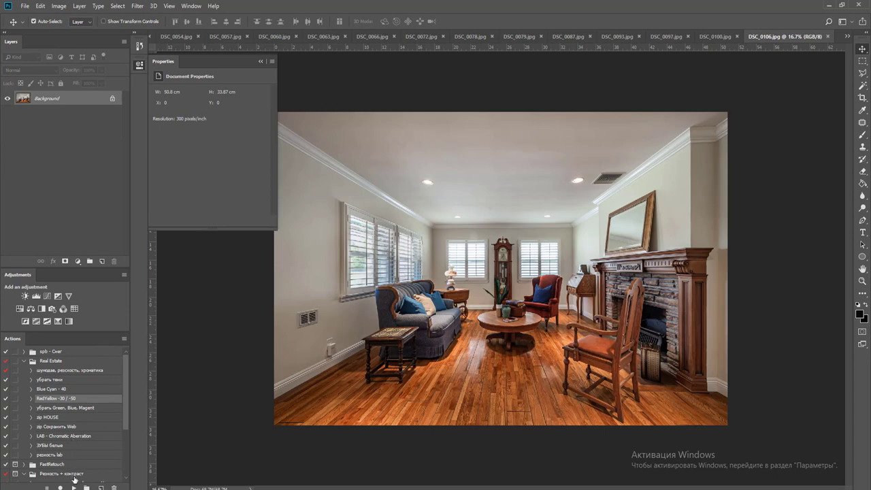
- Apply the RedYellow -30 / -50 action to DSC_0106.jpg at 73% layer opacity and brighten it with a Curves layer
left_click(73, 487)
left_click(101, 72)
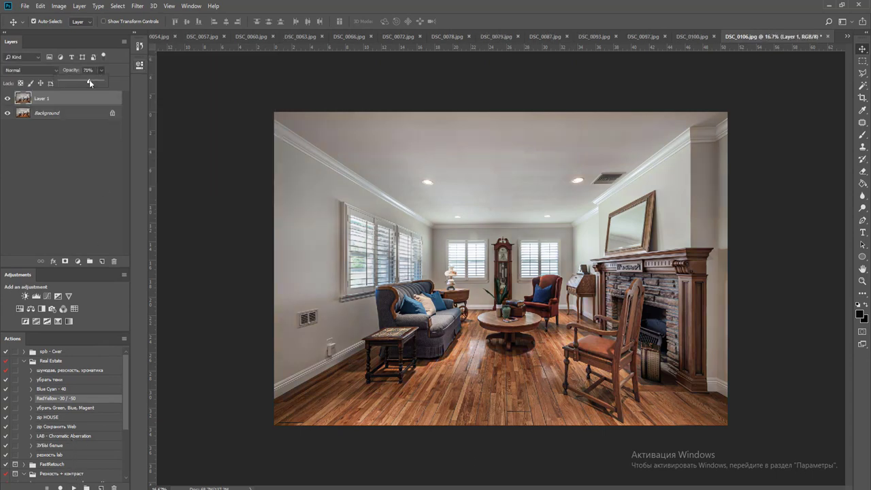
left_click_drag(89, 82, 91, 81)
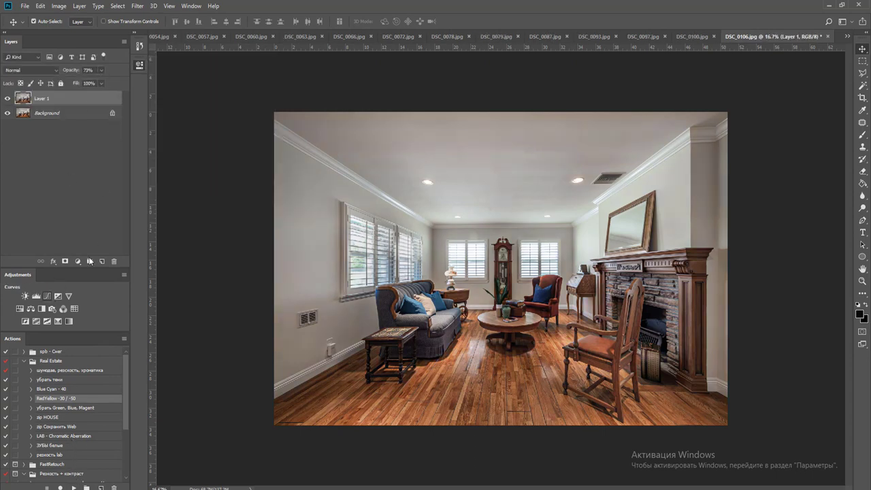
left_click(47, 296)
mouse_move(213, 163)
left_mouse_down()
mouse_move(217, 170)
mouse_move(210, 160)
left_mouse_up()
- Merge all layers of DSC_0106.jpg, then save it as a JPEG and close it
key("ctrl+shift+e")
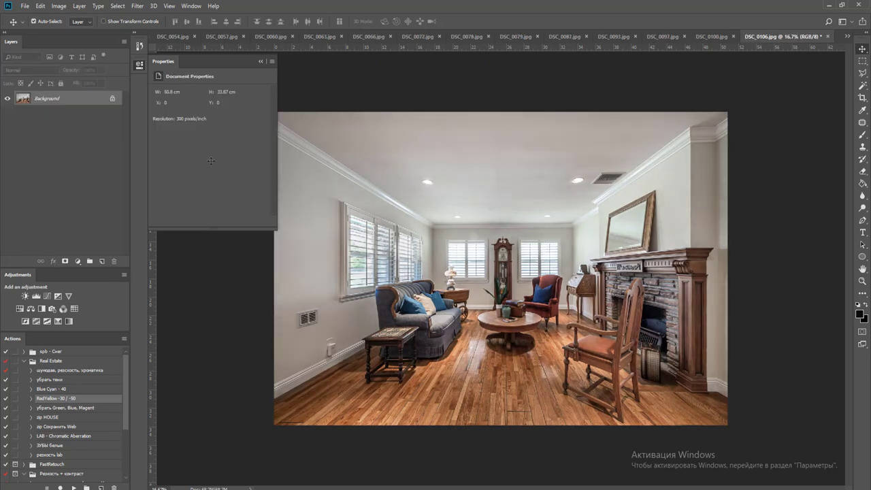
key("ctrl+s")
key("Return")
key("ctrl+w")
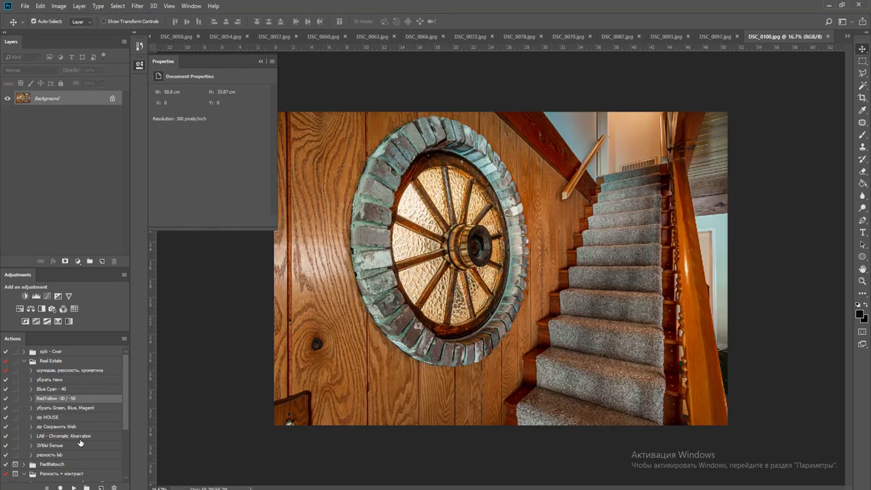
- Apply the RedYellow -30 / -50 action to the staircase photo DSC_0100.jpg at 62% layer opacity and brighten it with a Curves layer
left_click(74, 487)
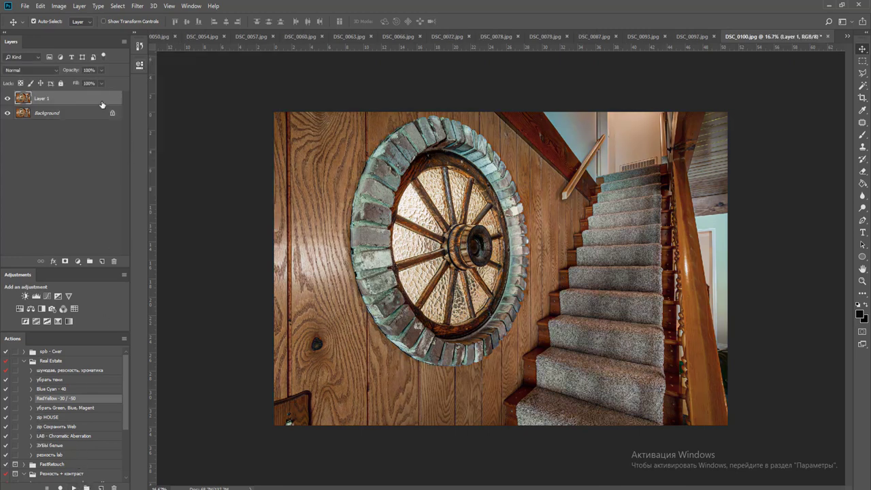
left_click_drag(101, 72, 86, 83)
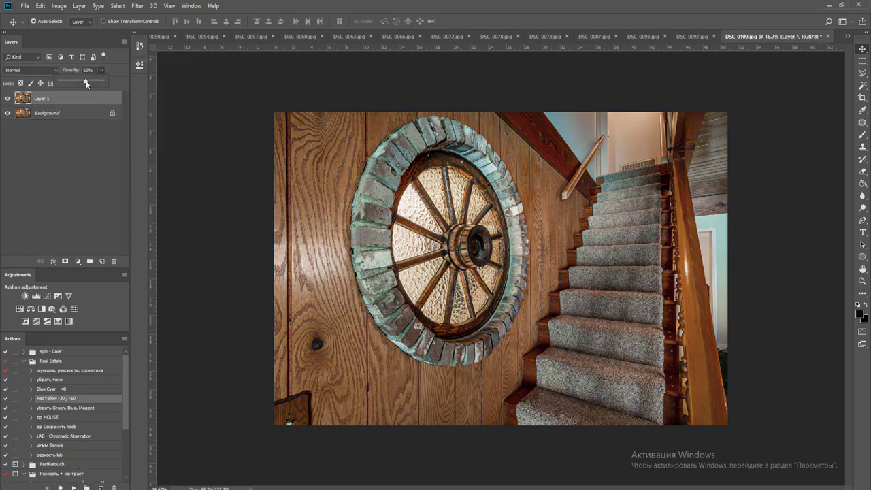
left_click(47, 296)
left_click_drag(218, 158, 209, 158)
- Merge all layers of DSC_0100.jpg and run the убрать Green, Blue, Magent action on it
key("ctrl+shift+e")
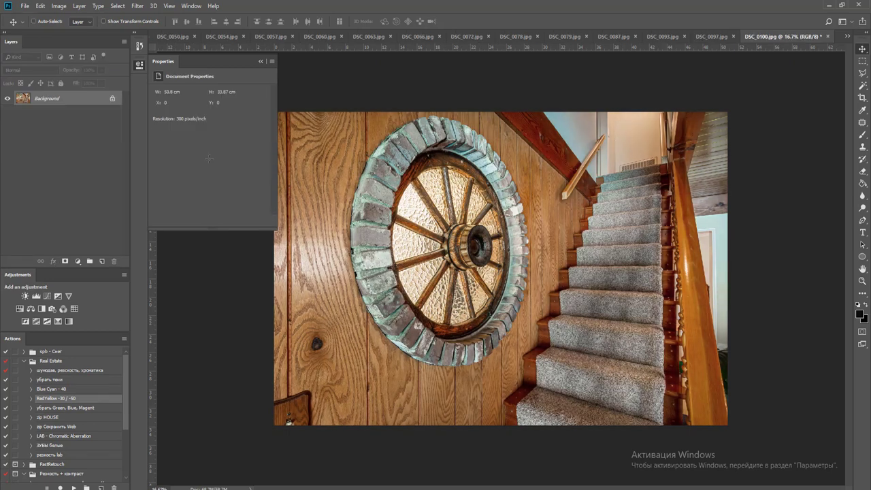
left_click(90, 408)
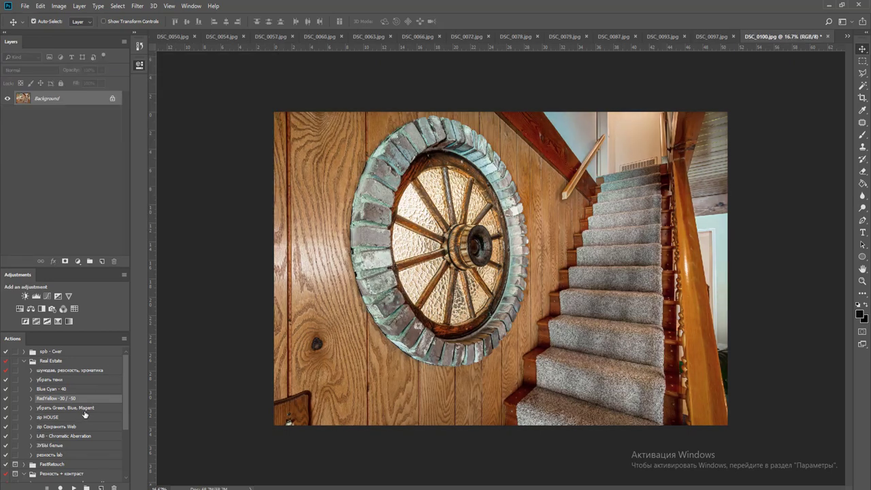
left_click(73, 486)
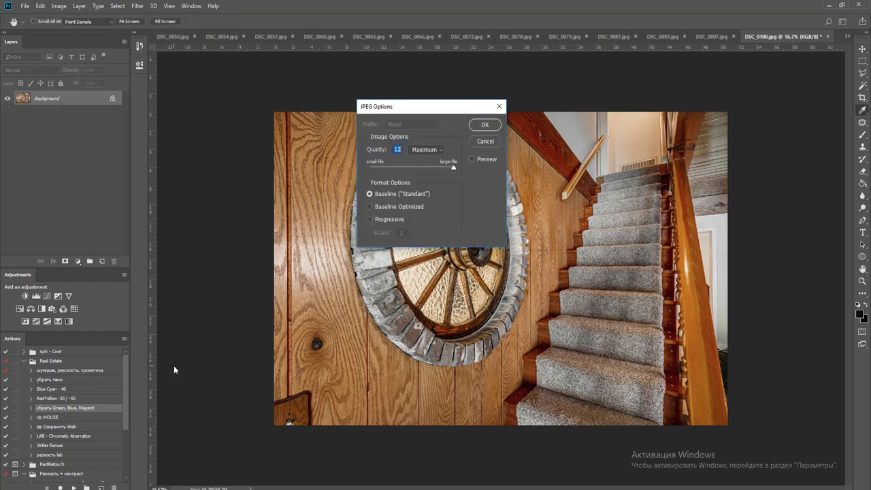
- Save DSC_0100.jpg as a baseline JPEG at maximum quality 12 and close it
key("Return")
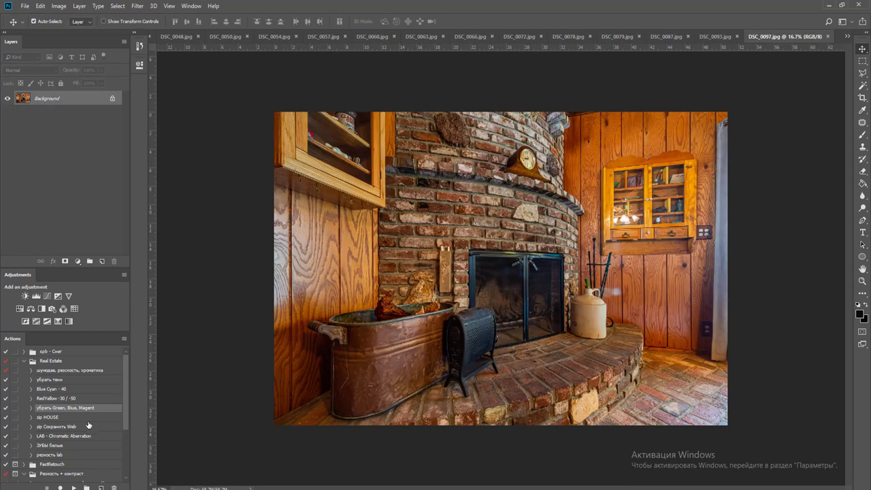
- Apply the RedYellow -30 / -50 action to the fireplace photo DSC_0097.jpg and brighten it with a Curves layer
left_click(78, 399)
left_click(75, 487)
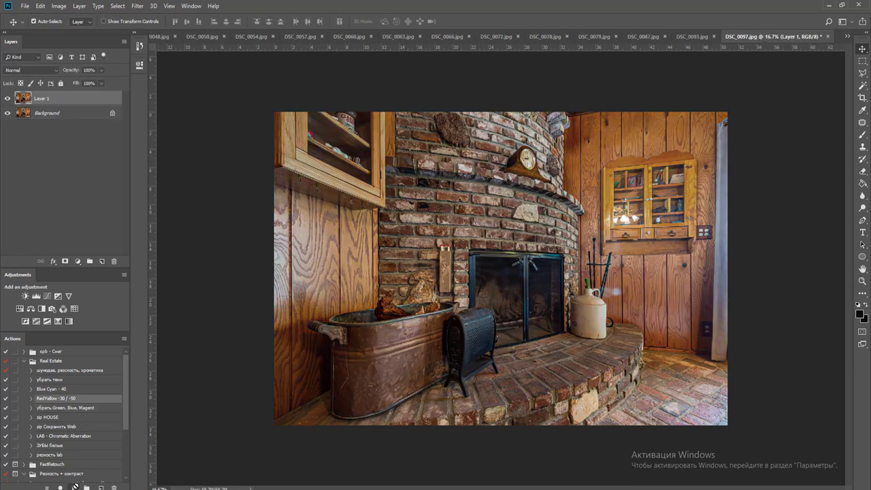
left_click(47, 296)
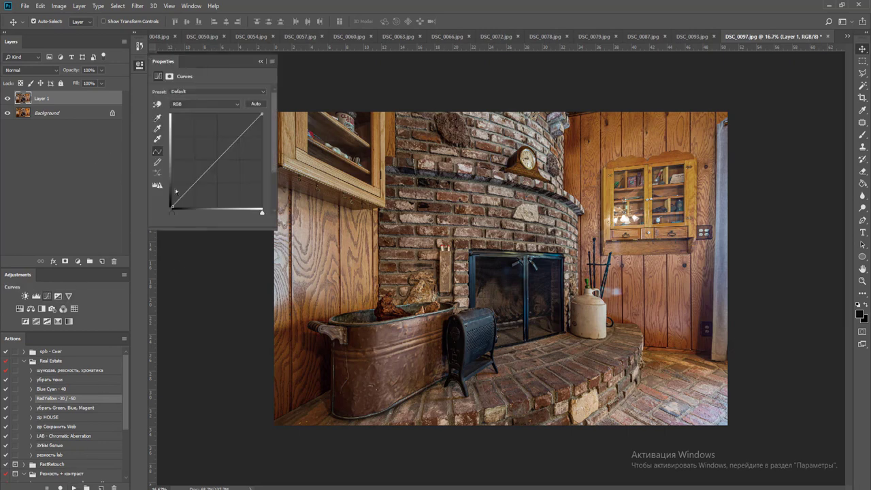
left_click_drag(221, 156, 211, 157)
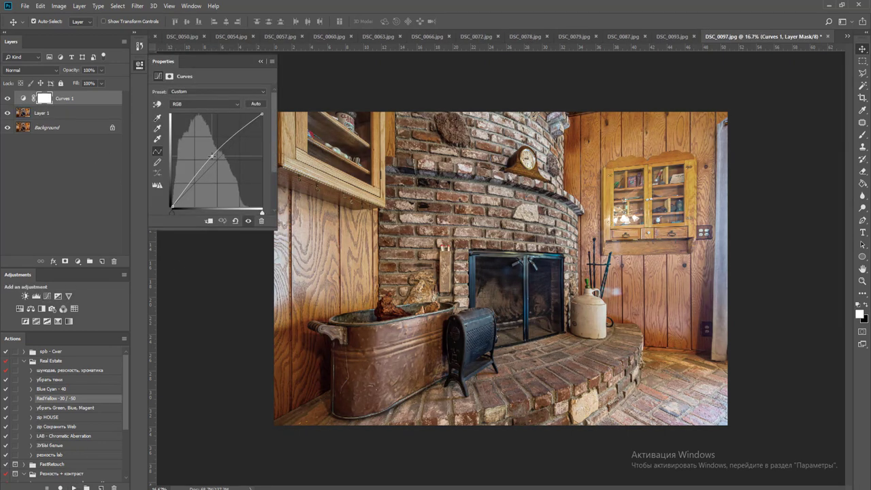
- Run the убрать Green, Blue, Magent action on DSC_0097.jpg, merge all layers, then save and close it
left_click(85, 407)
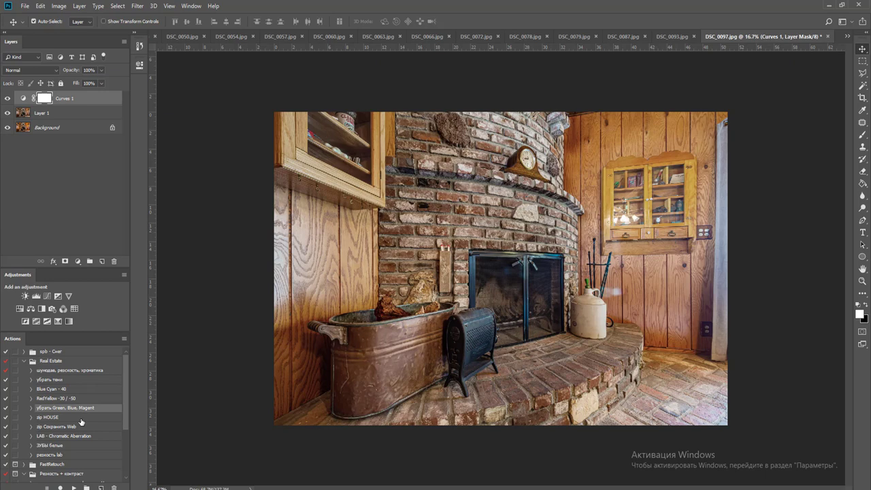
left_click(75, 487)
key("ctrl+shift+e")
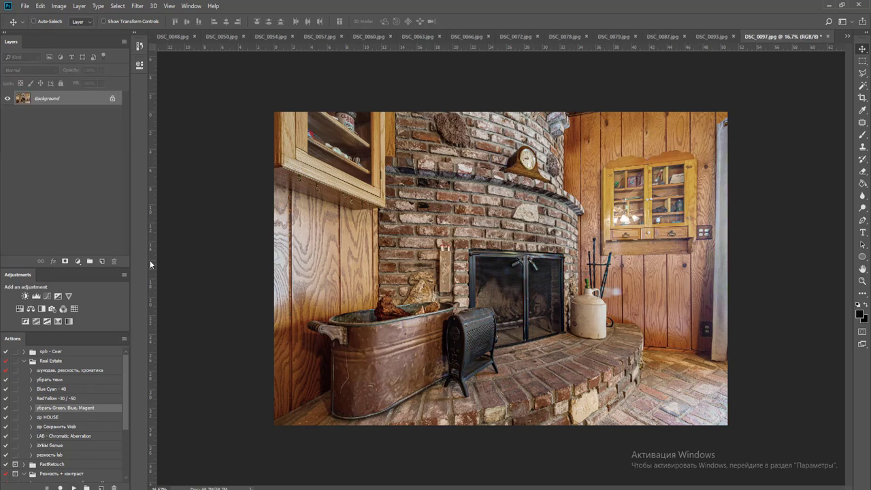
key("ctrl+w")
key("Return")
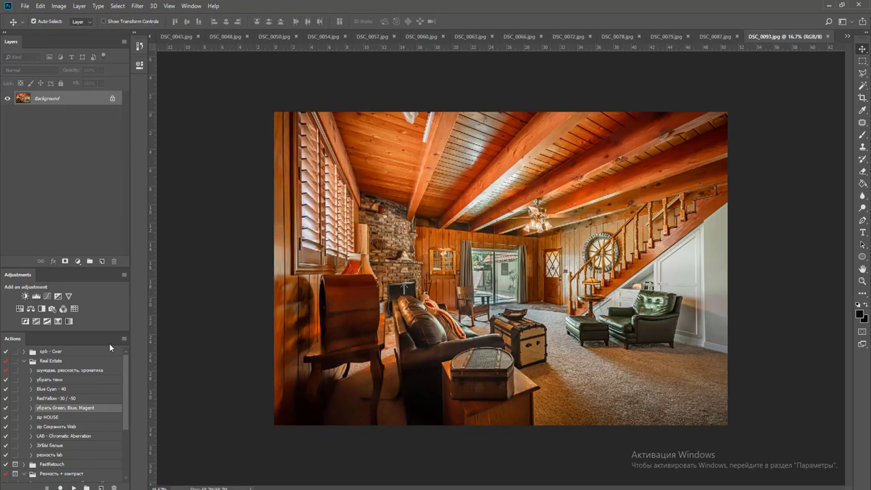
- Apply the RedYellow -30 / -50 action to DSC_0093.jpg, merge the result down and brighten the photo with a Curves layer
left_click(71, 398)
left_click(73, 487)
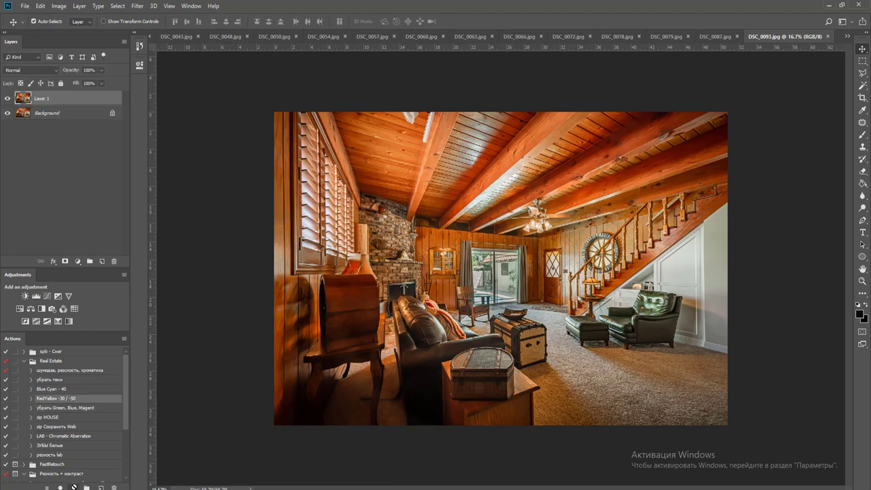
left_click(101, 70)
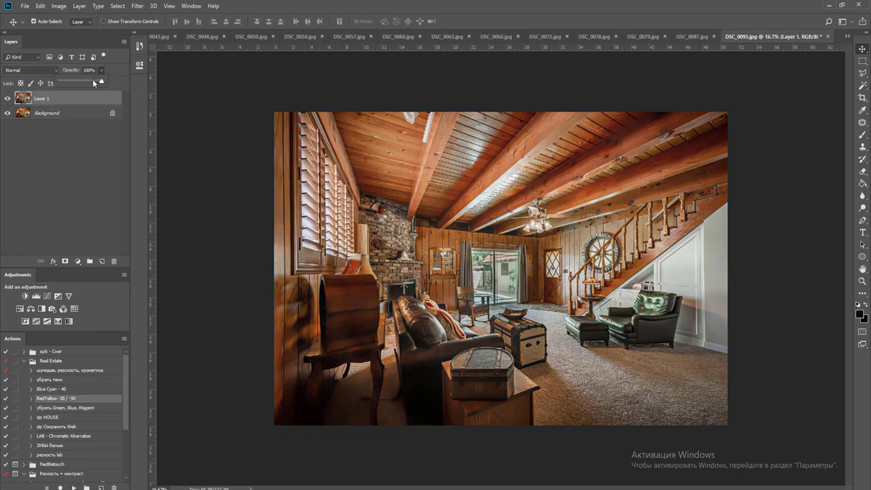
key("ctrl+e")
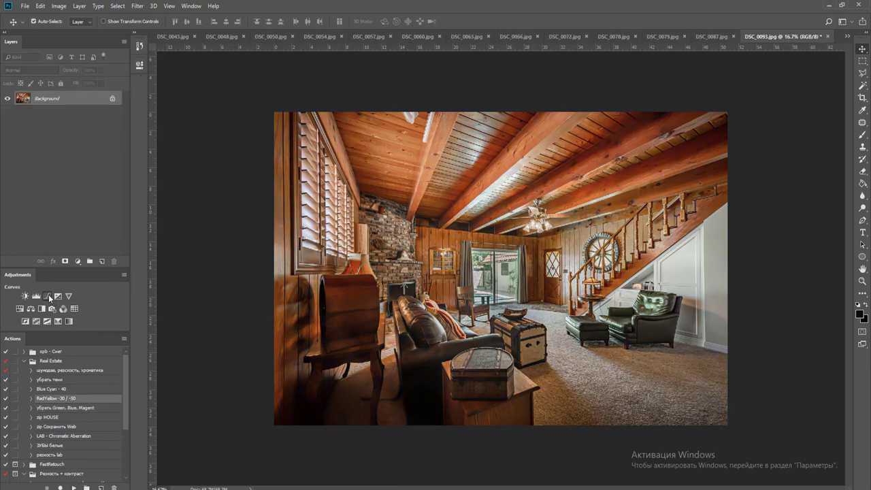
left_click(47, 296)
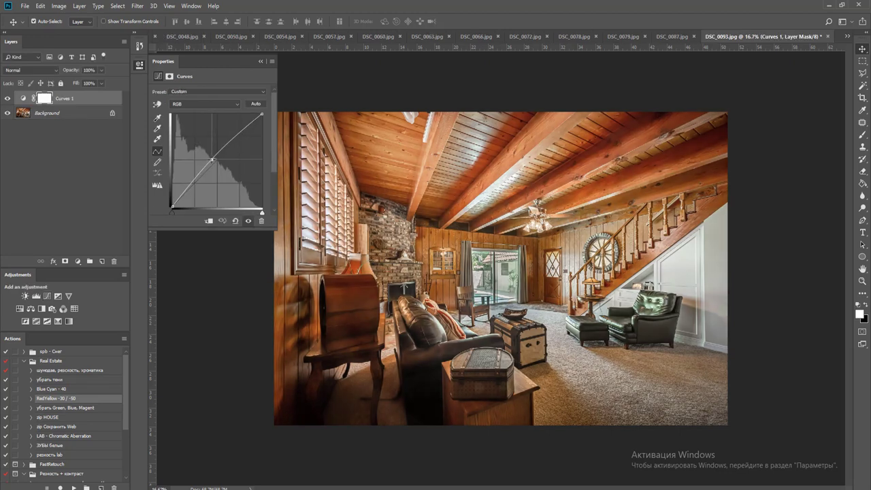
- Run the убрать Green, Blue, Magent action on DSC_0093.jpg and mask its Hue/Saturation effect out of the glass patio door in black
left_click(73, 408)
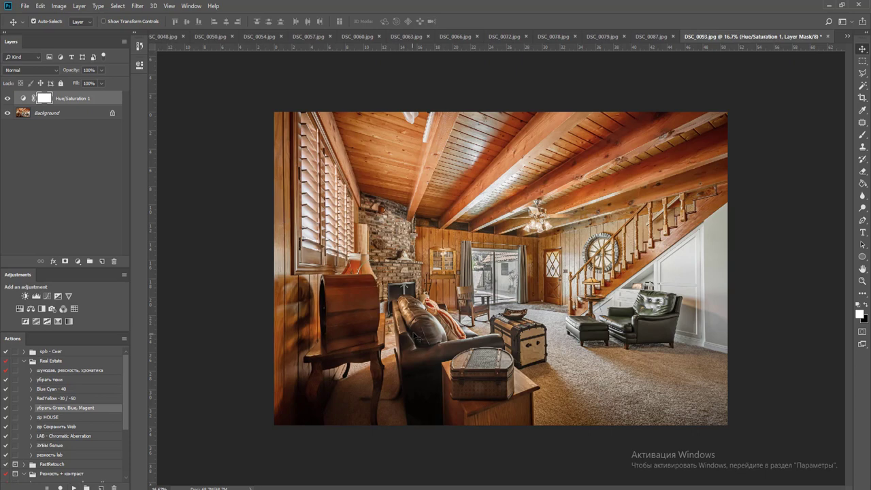
key("b")
key("x")
left_click_drag(484, 287, 497, 282)
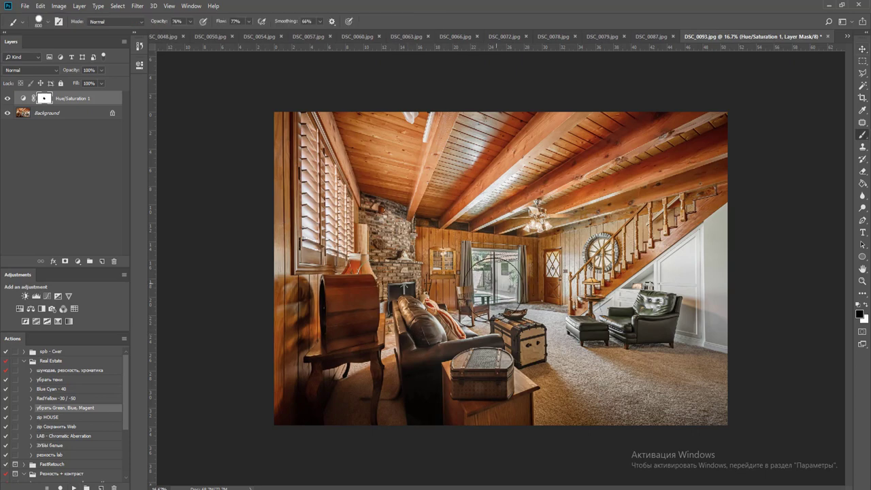
- Merge the Hue/Saturation layer of DSC_0093.jpg, then save it as a JPEG and close it
key("ctrl+e")
key("ctrl+w")
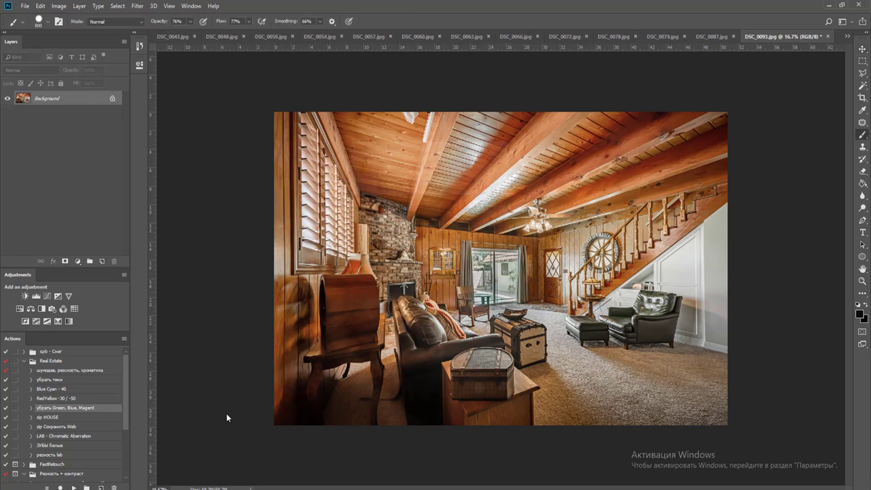
key("Return")
key("Return")
key("v")
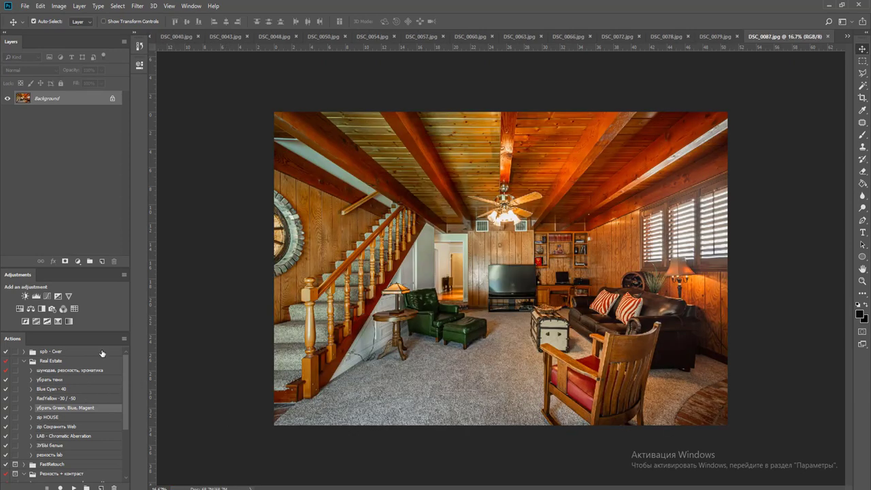
- Run the убрать Green, Blue, Magent action on DSC_0087.jpg and brighten the photo with a Curves layer
left_click(73, 487)
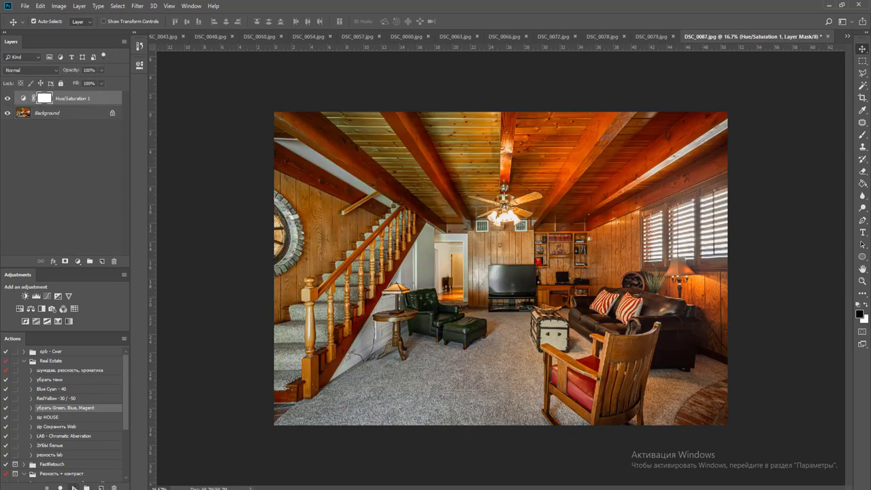
left_click(47, 296)
left_click_drag(219, 157, 212, 158)
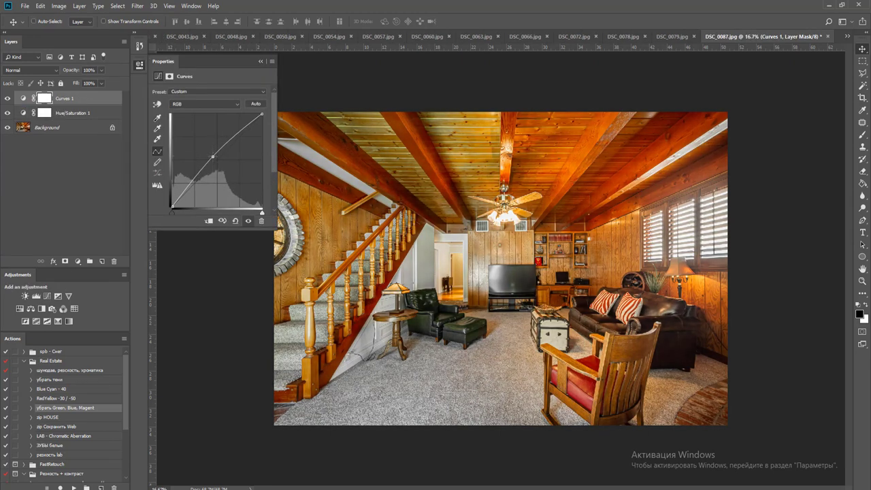
- Merge DSC_0087.jpg, apply the RedYellow -30 / -50 action, then save the flattened photo as a quality 12 JPEG and close it
key("ctrl+shift+e")
left_click(67, 400)
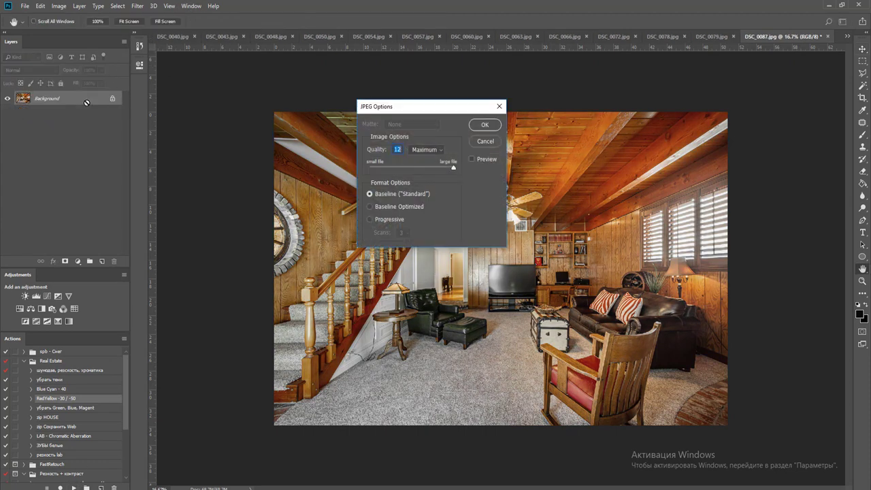
key("Return")
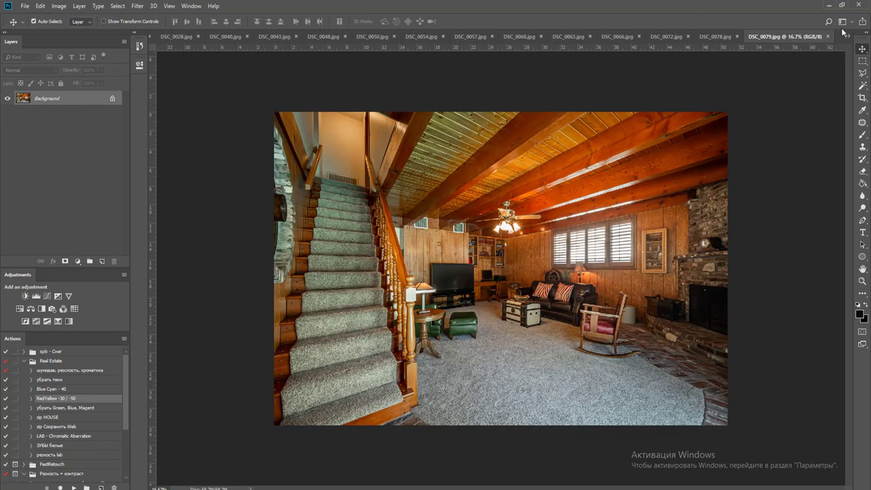
- Apply the RedYellow -30 / -50 action to DSC_0079.jpg at 84% layer opacity and brighten it with a Curves layer
left_click(847, 38)
left_click(783, 2)
left_click(74, 488)
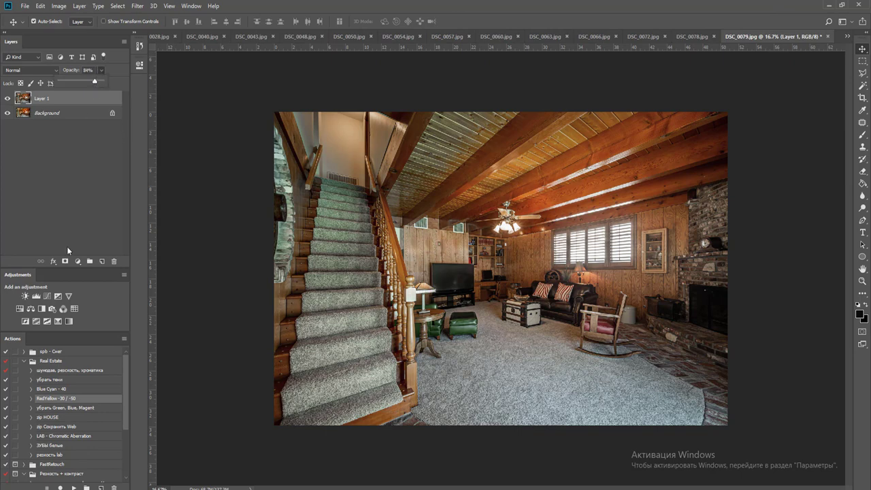
left_click(58, 296)
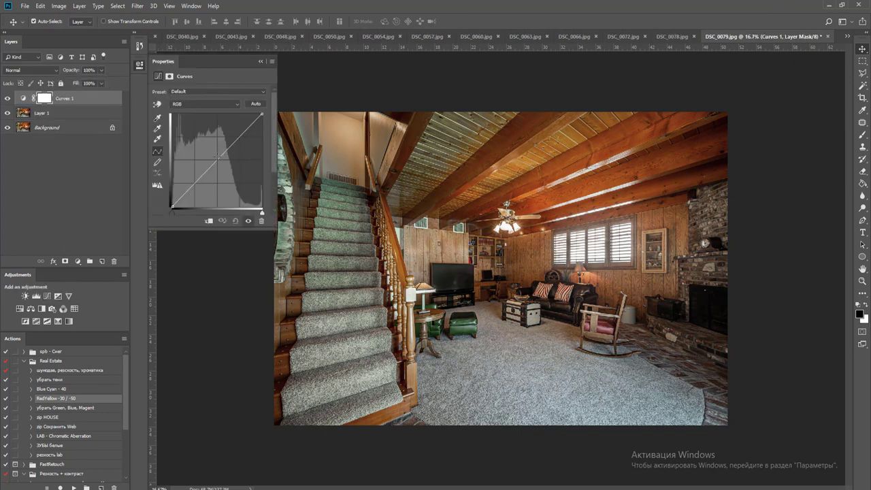
left_click_drag(216, 156, 212, 155)
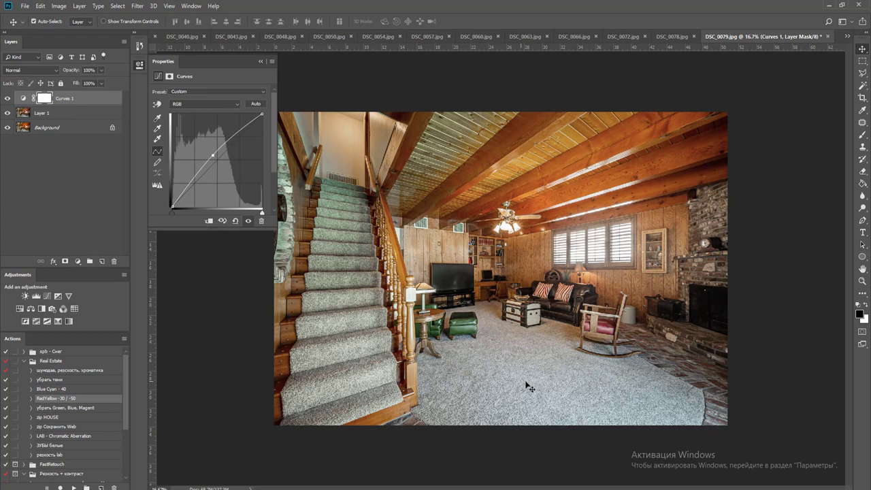
- Mask the Curves brightening out of the carpet along the lower part of DSC_0079.jpg with a black 2100 px brush
key("b")
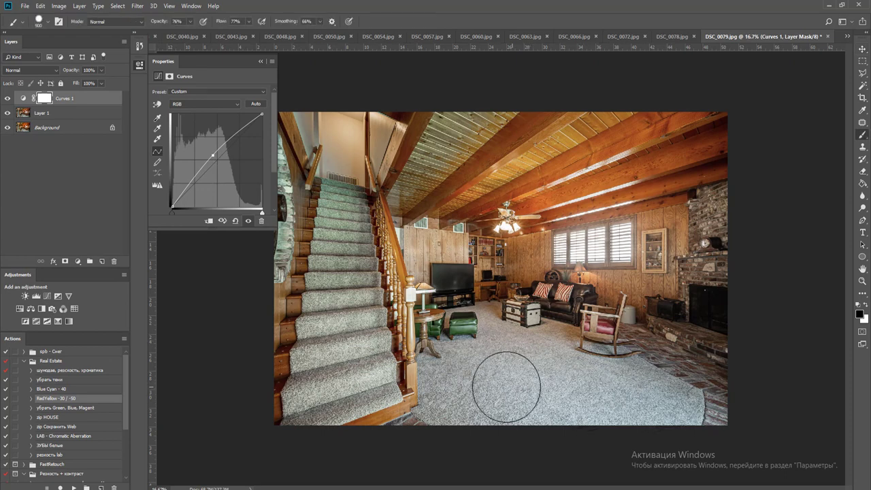
key("bracketright")
key("bracketright")
key("bracketright")
key("bracketright")
key("bracketright")
key("bracketright")
key("bracketright")
key("bracketright")
key("bracketright")
key("bracketright")
key("bracketright")
key("bracketright")
left_click_drag(347, 383, 714, 418)
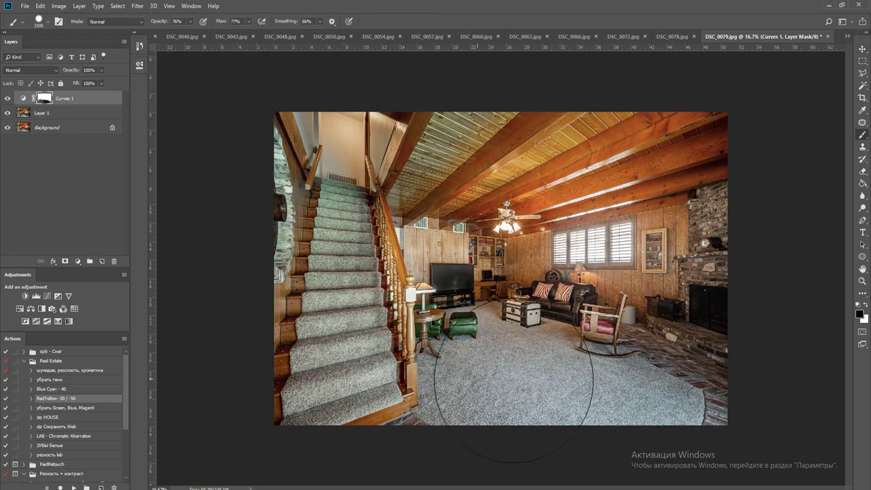
- Merge all layers of DSC_0079.jpg, run the убрать Green, Blue, Magent action on it, then save and close it
key("ctrl+shift+e")
key("v")
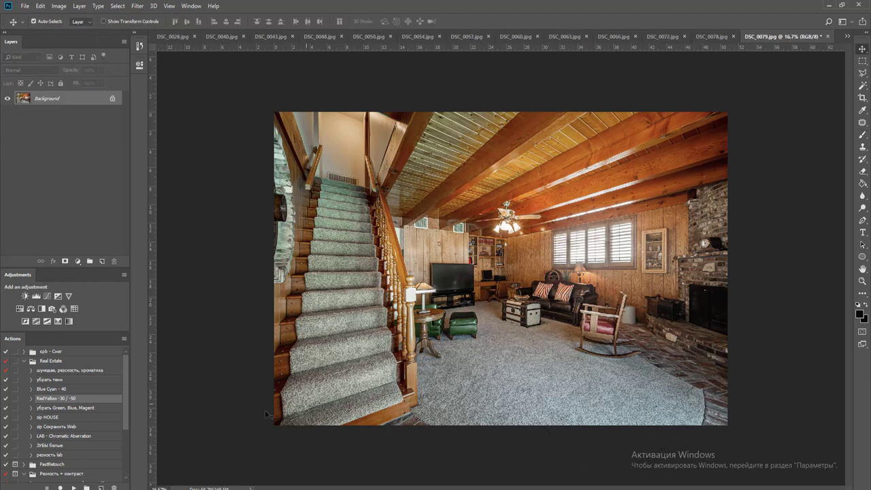
left_click(83, 409)
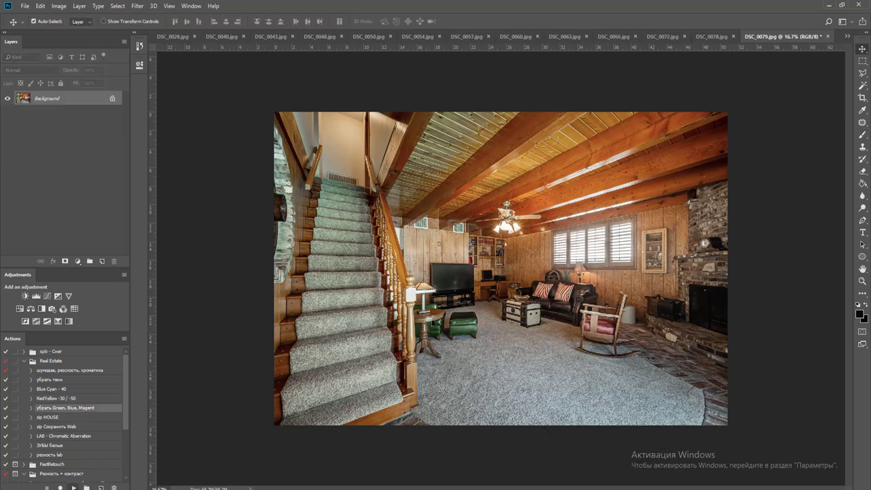
left_click(74, 487)
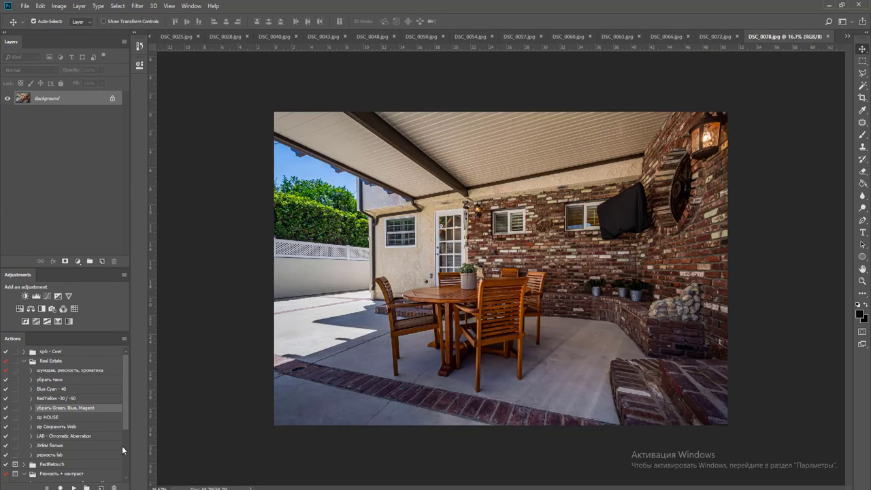
- Brighten the patio photo DSC_0078.jpg with a Curves layer, merge it, and save and close the file as a JPEG
left_click(47, 296)
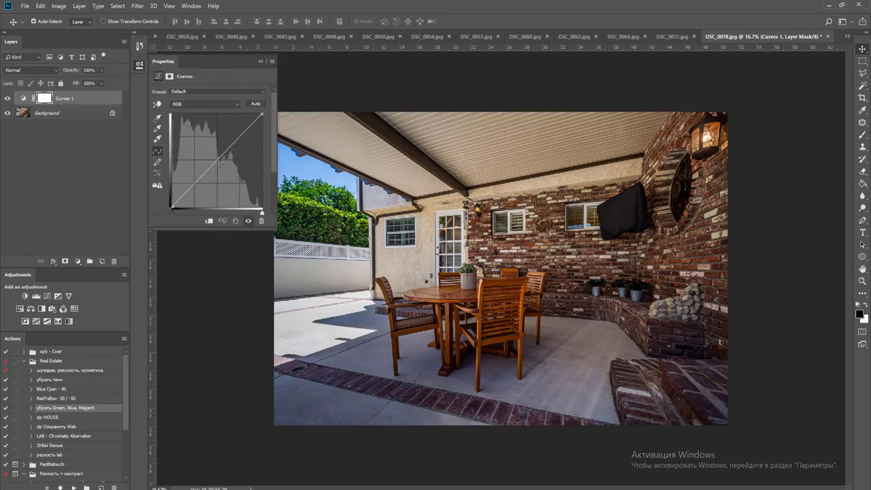
left_click_drag(217, 160, 208, 158)
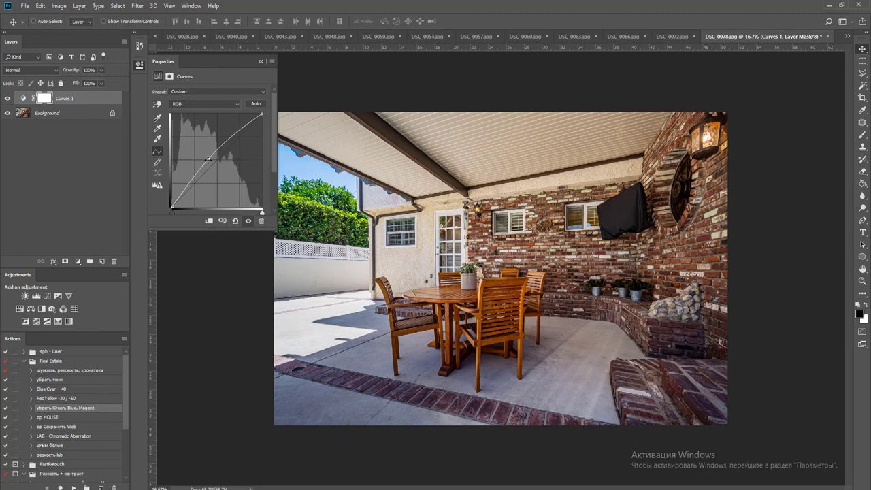
key("ctrl+e")
key("ctrl+w")
key("Return")
key("Return")
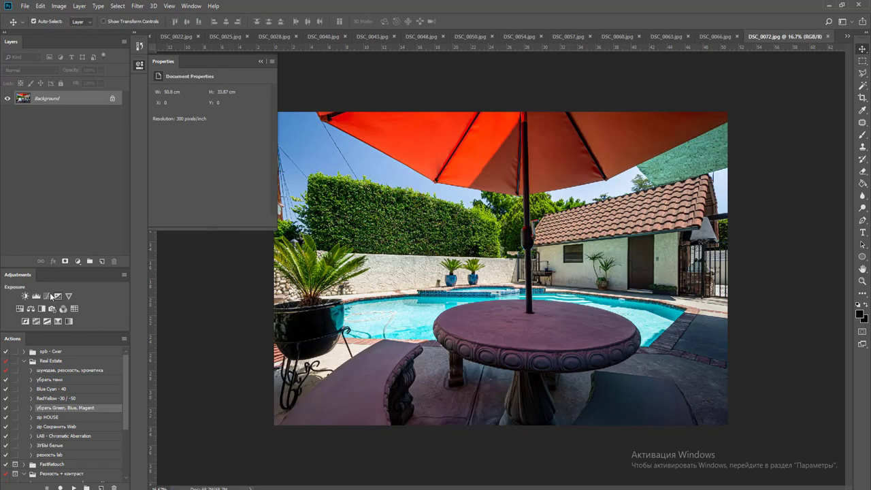
- Add a Levels layer and a slightly brightening Curves layer to the pool photo DSC_0072.jpg, then merge all layers
left_click(36, 296)
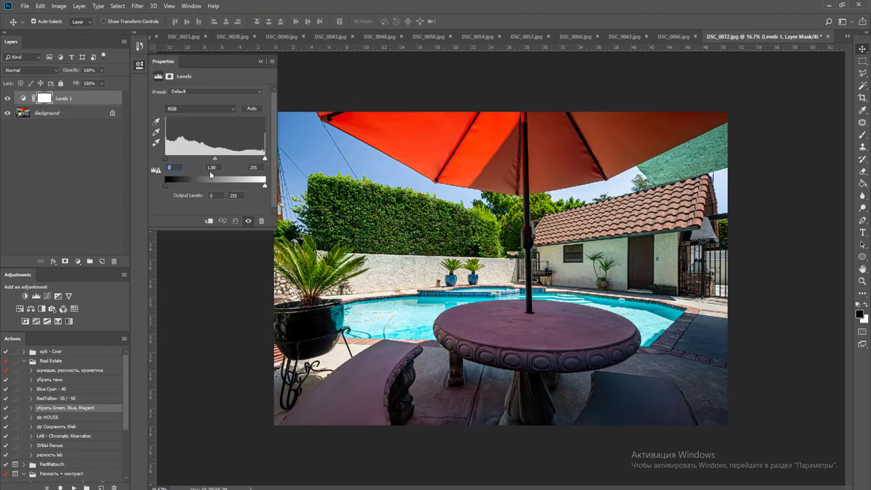
left_click(47, 296)
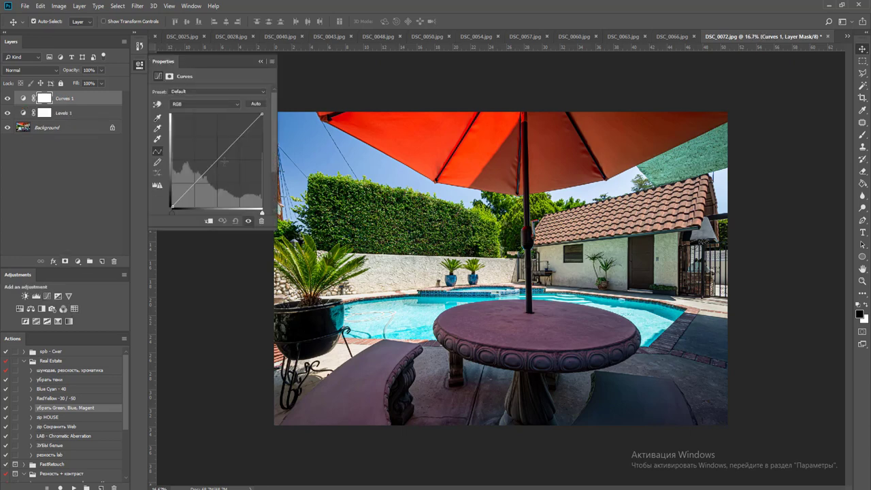
left_click_drag(217, 159, 213, 157)
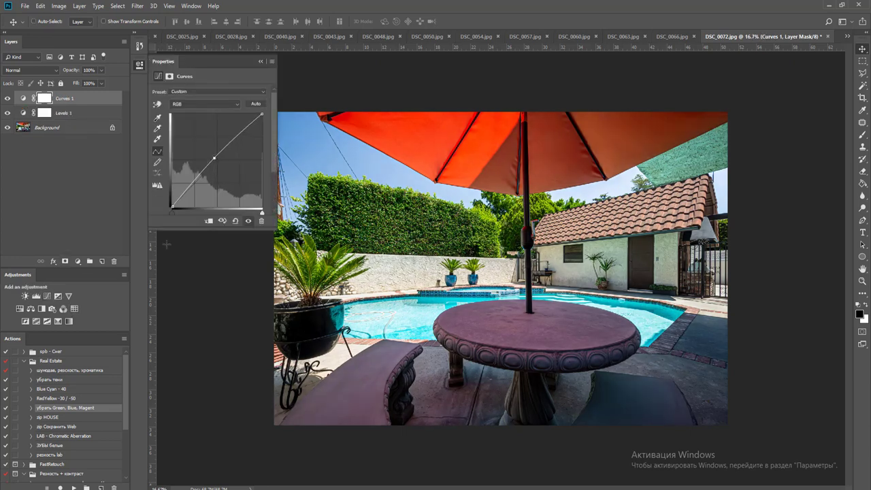
key("ctrl+shift+e")
- Run the RedYellow -30 / -50 action on DSC_0072.jpg and add a Hue/Saturation layer that desaturates the purple tint of the table and benches
left_click(80, 399)
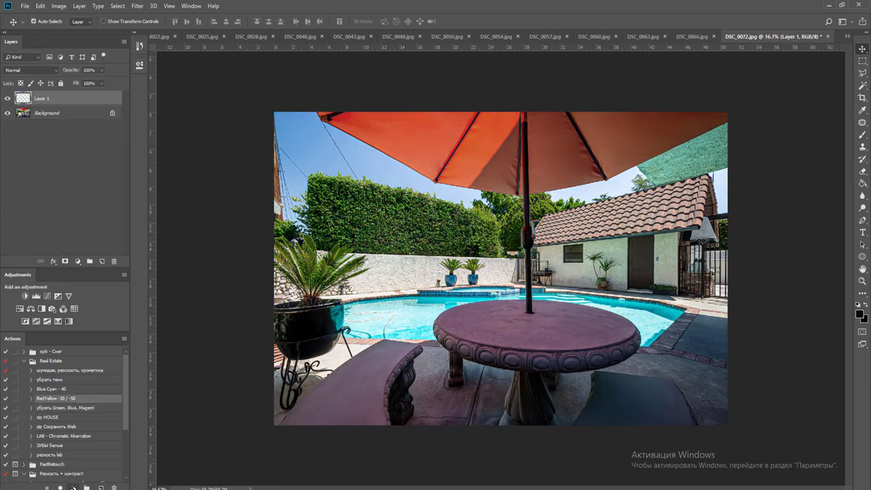
left_click(19, 310)
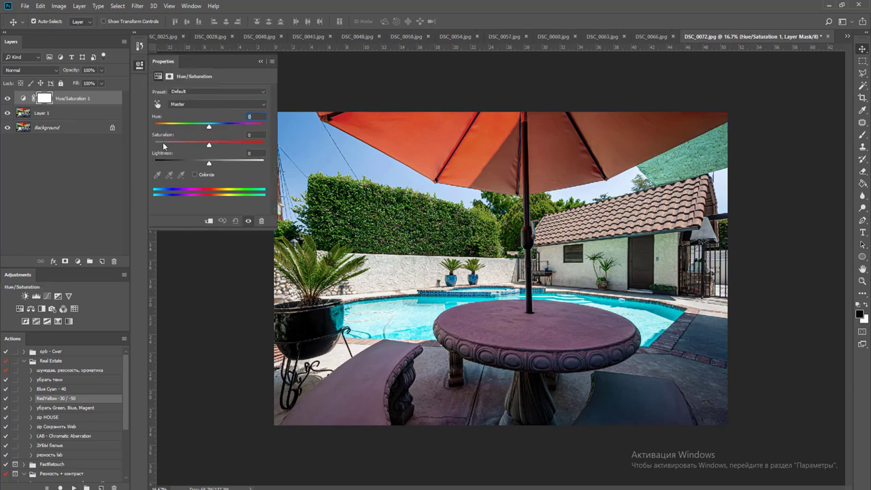
left_click(213, 104)
left_click(209, 155)
left_click_drag(209, 144, 149, 145)
- Group the Hue/Saturation layer with Layer 1 under a black mask and reveal the table and benches with a white 1500 px brush
left_click(72, 111, "shift")
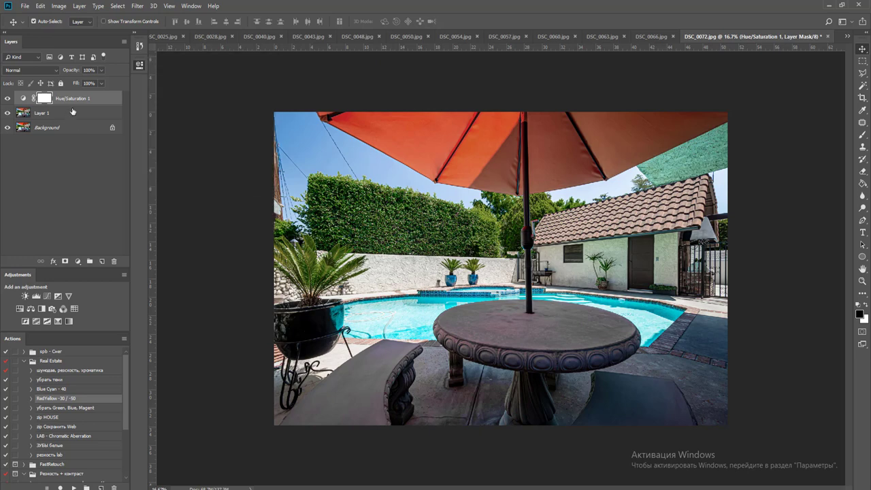
key("ctrl+g")
left_click(66, 262, "alt")
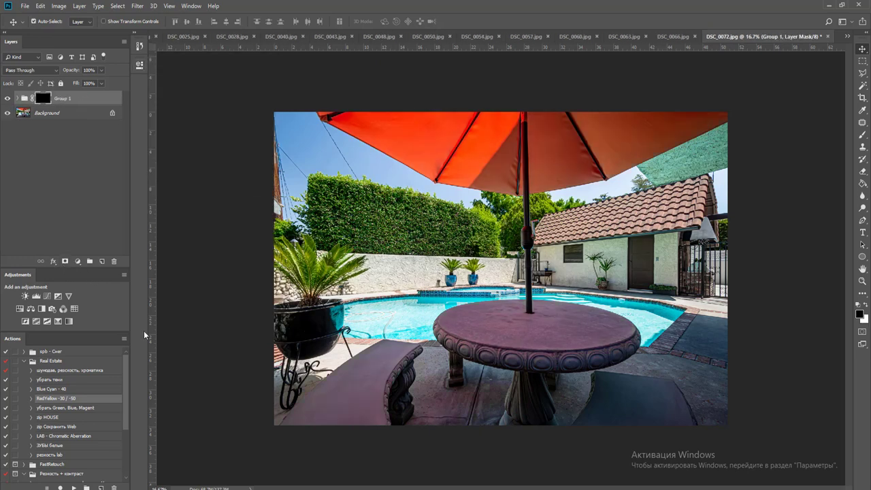
key("b")
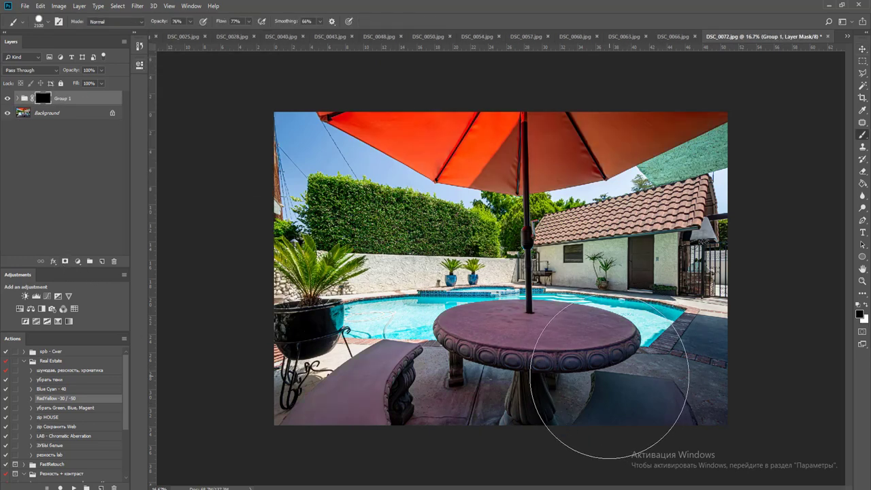
key("bracketleft")
key("bracketleft")
key("x")
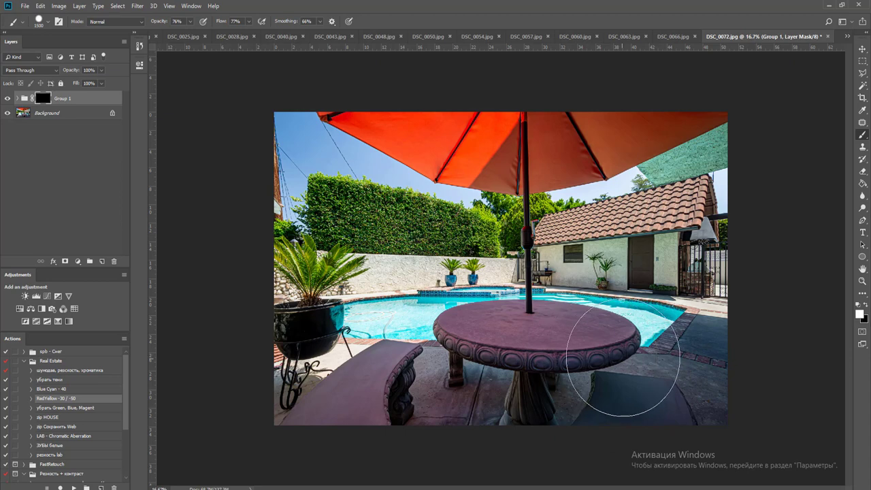
mouse_move(624, 359)
left_mouse_down()
mouse_move(428, 373)
mouse_move(551, 360)
left_mouse_up()
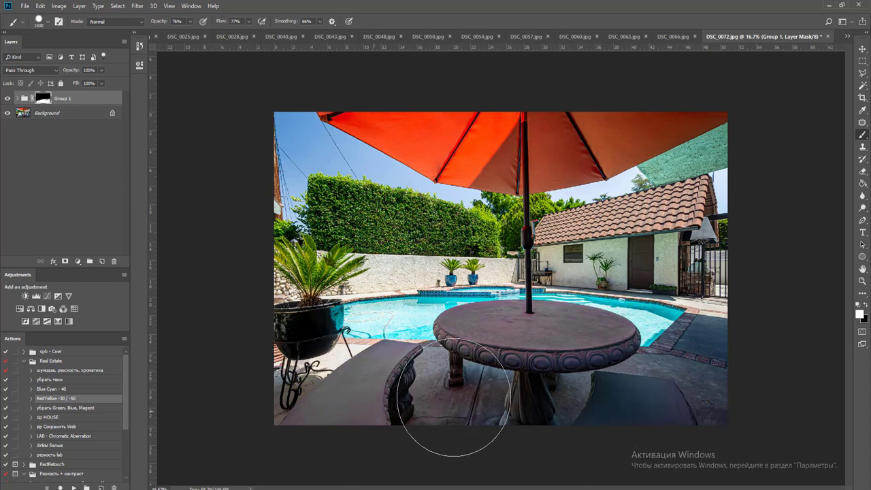
- Merge all layers of the pool photo DSC_0072.jpg, then save and close it as a JPEG
key("ctrl+shift+e")
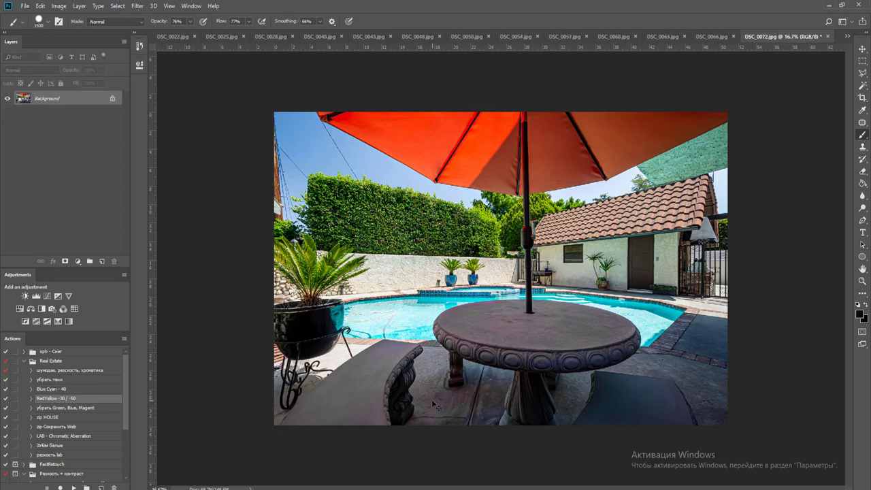
key("ctrl+w")
key("Return")
key("Return")
key("v")
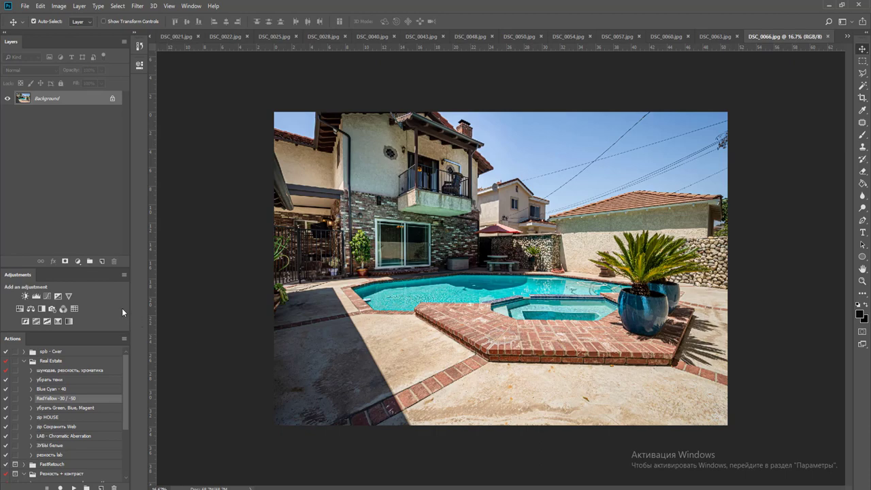
- Close the photos from DSC_0066.jpg back through DSC_0048.jpg one after another without editing them
key("ctrl+w")
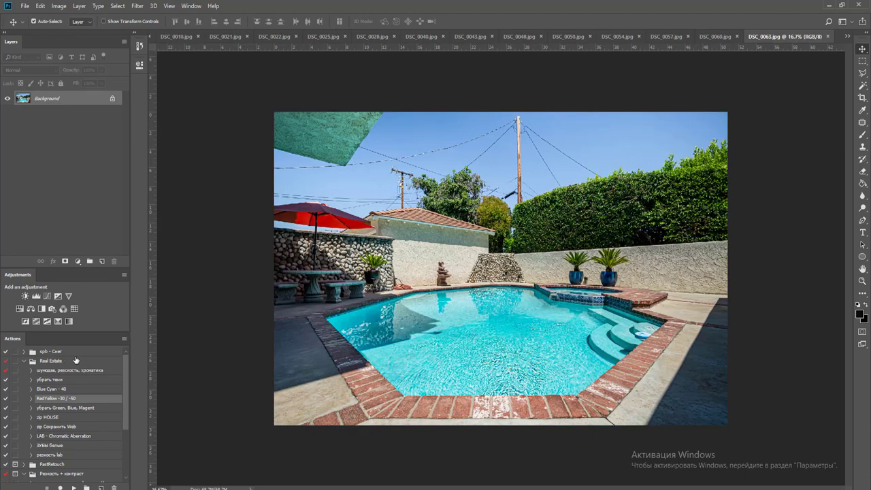
key("ctrl+w")
key("ctrl+w")
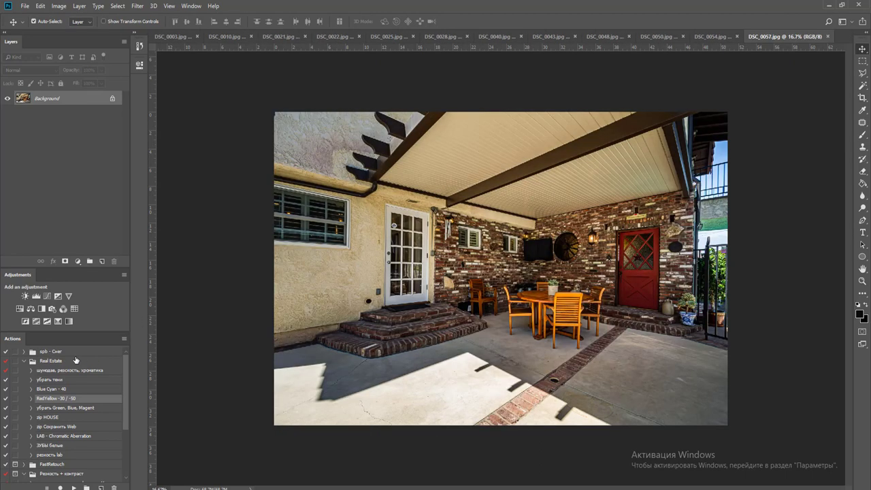
key("ctrl+w")
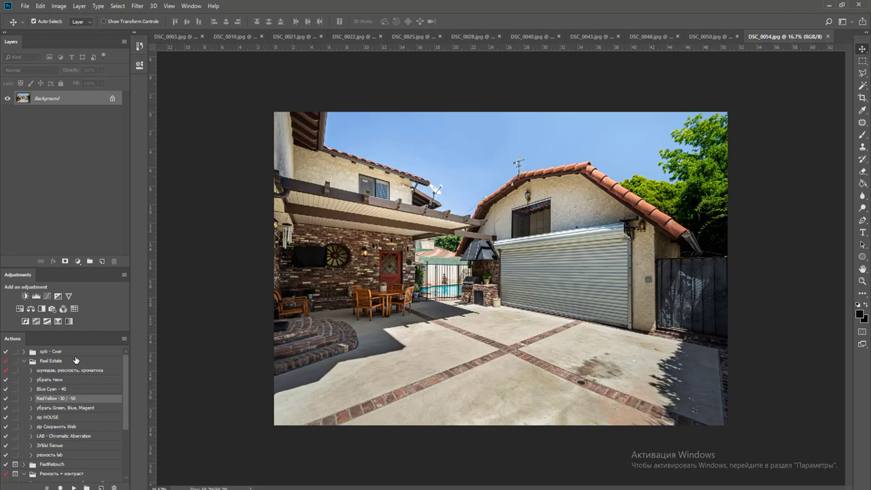
key("ctrl+w")
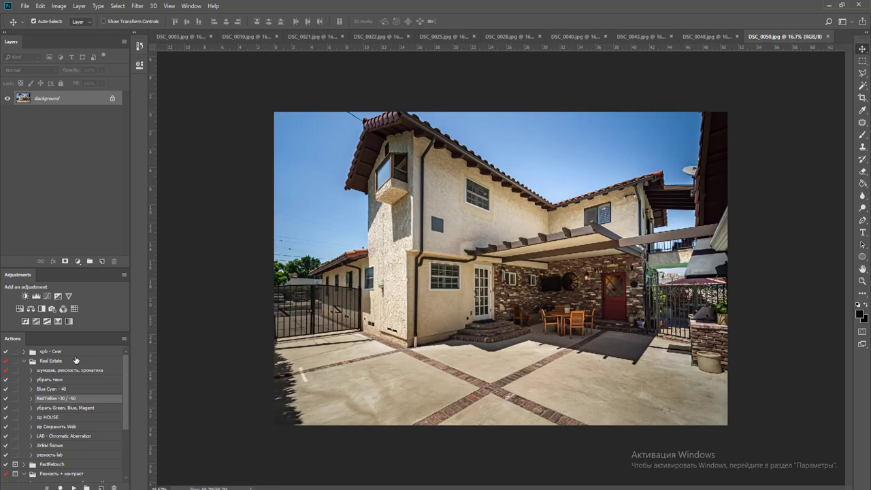
key("ctrl+w")
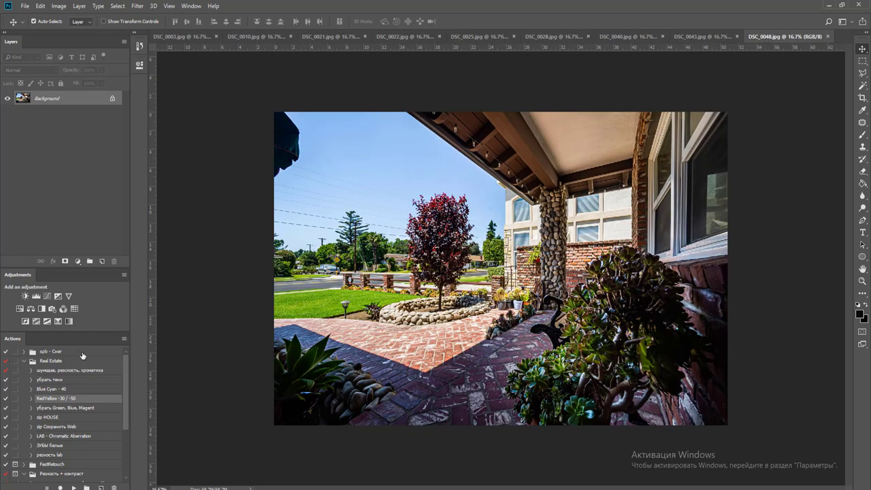
key("ctrl+w")
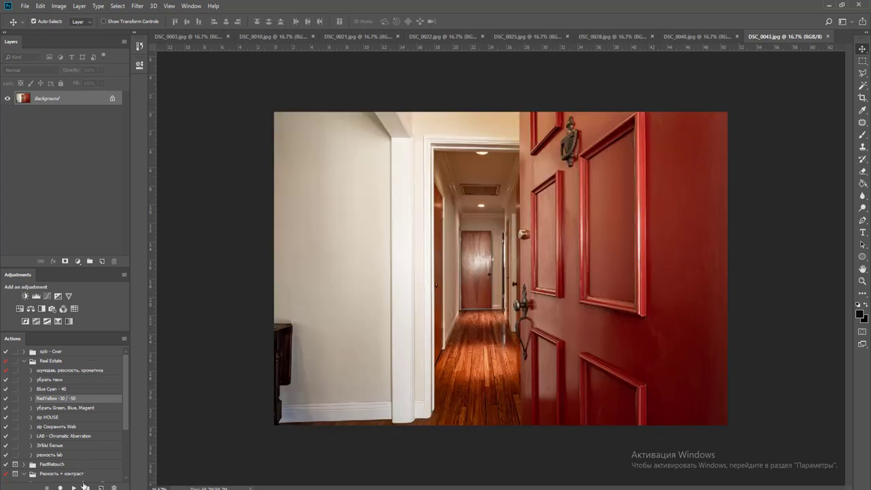
- Apply the RedYellow -30 / -50 action to the red door photo DSC_0043.jpg at reduced layer opacity and brighten it with a Curves layer
key("ctrl+alt+shift+n")
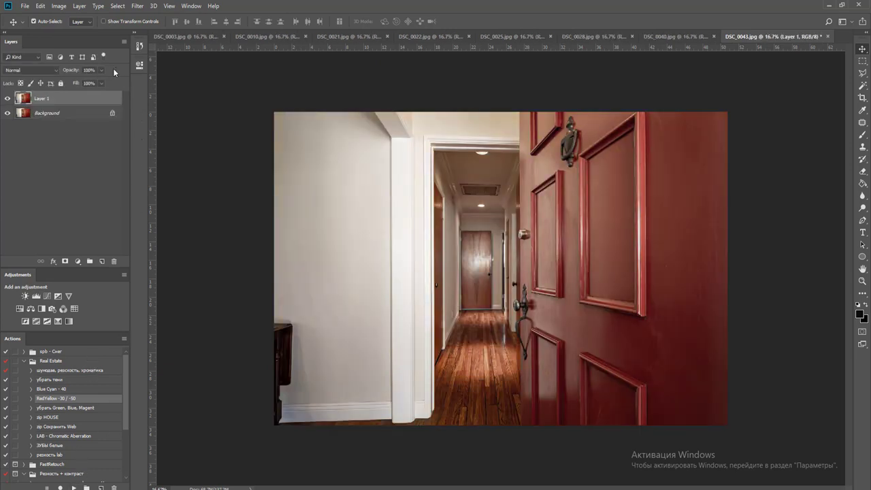
left_click(100, 71)
left_click(51, 295)
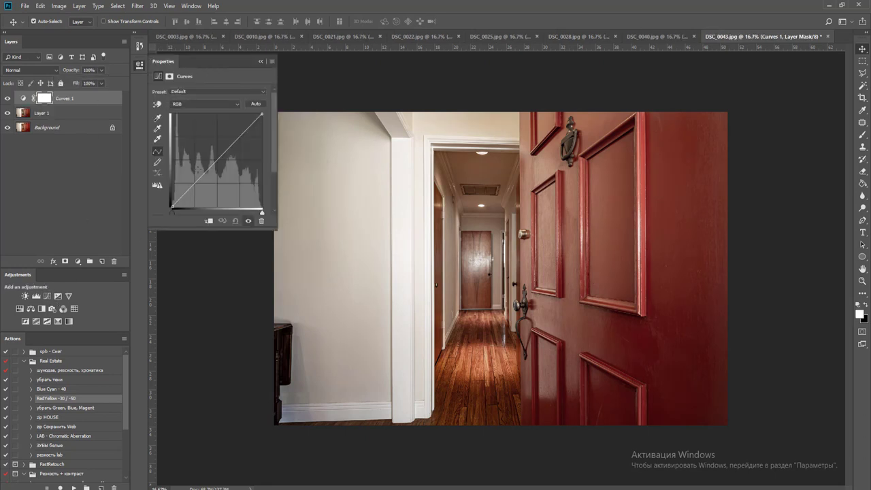
left_click_drag(213, 156, 211, 154)
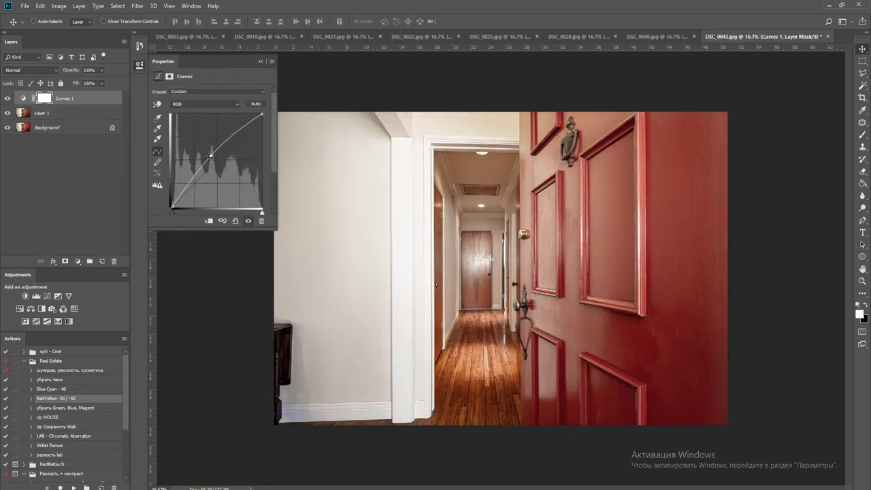
- Merge all layers of DSC_0043.jpg, then save and close it
key("ctrl+shift+e")
key("ctrl+s")
key("Return")
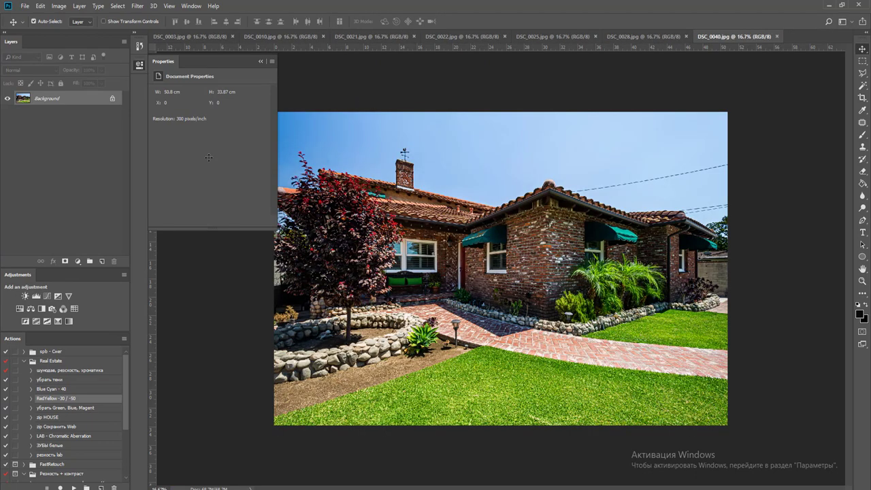
- Brighten the front yard photo DSC_0040.jpg with a merged Curves layer and dodge the darker sky above the red tree at 2000 px
left_click(47, 297)
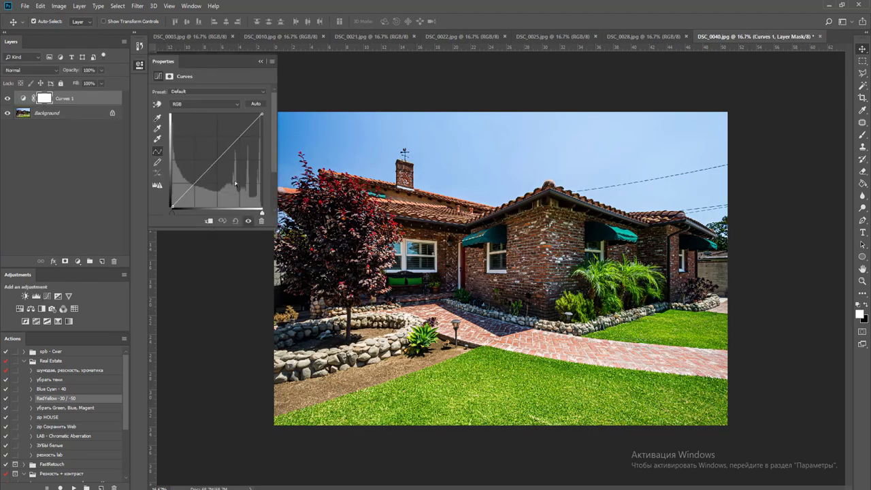
left_click_drag(217, 155, 214, 154)
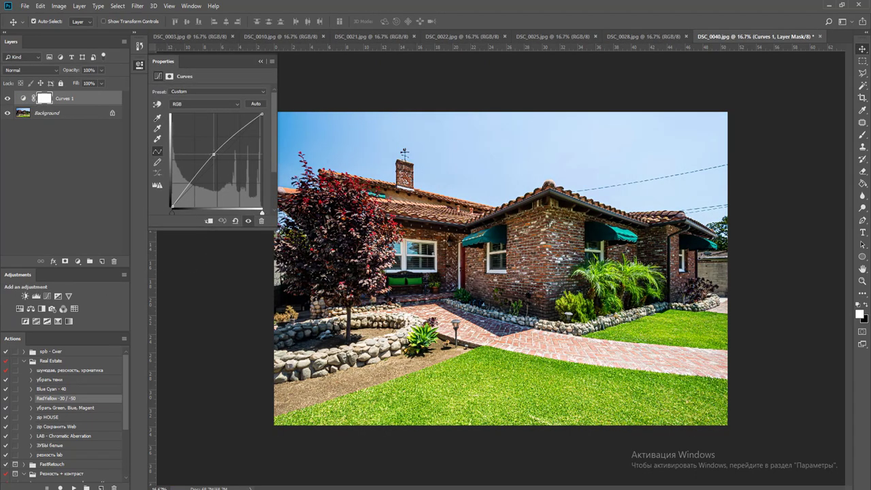
key("Delete")
key("o")
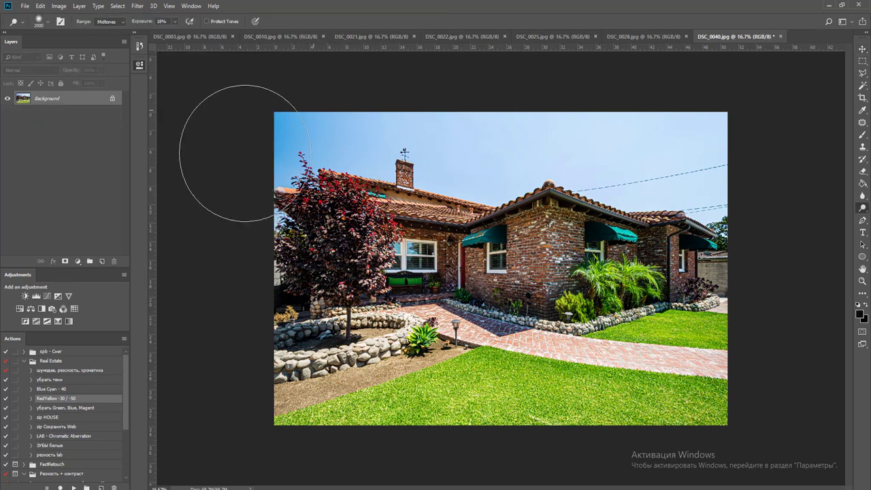
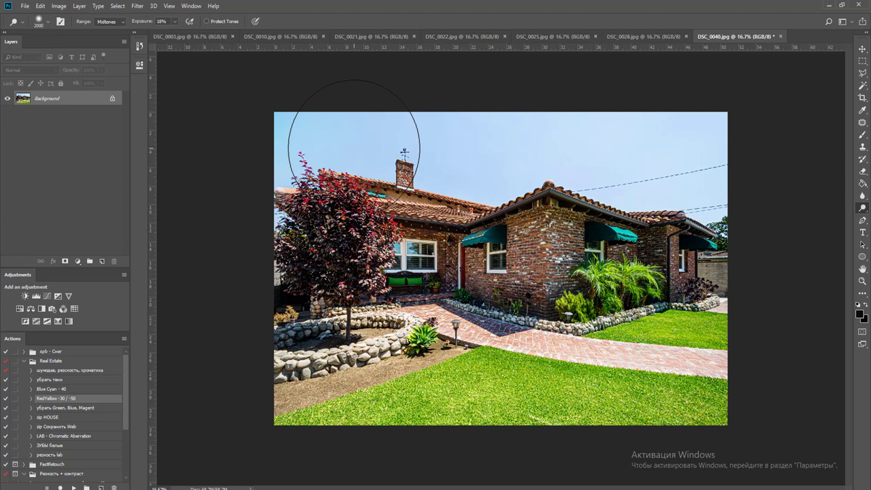
- Save and close DSC_0040.jpg as a JPEG, and close DSC_0028.jpg without editing it
key("ctrl+w")
key("Return")
key("Return")
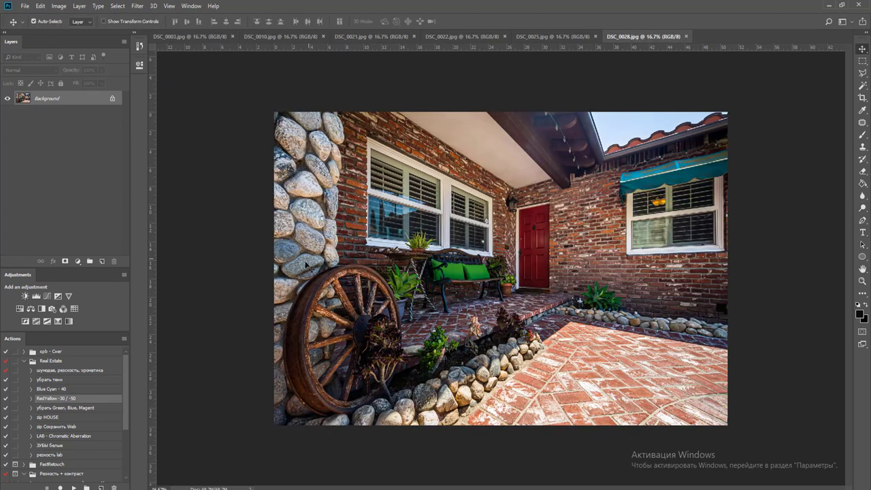
key("ctrl+w")
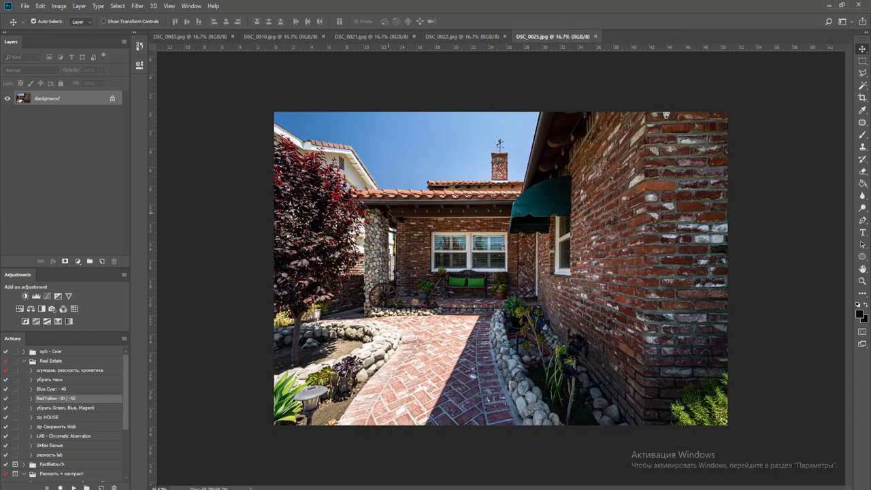
- Dodge the sky above the red tree in DSC_0025.jpg with a 2000 px Midtones brush and slightly brighten the photo with a Curves layer
key("o")
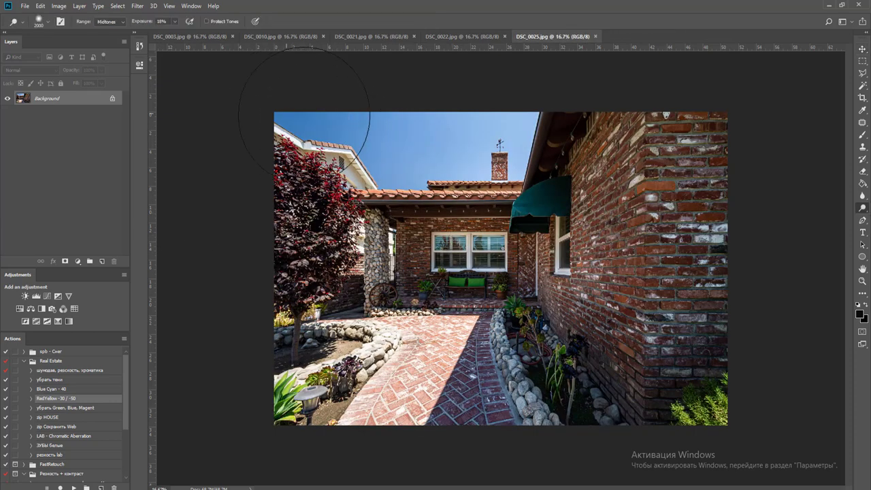
mouse_move(304, 111)
left_mouse_down()
mouse_move(388, 135)
mouse_move(259, 110)
mouse_move(375, 117)
mouse_move(278, 111)
mouse_move(230, 132)
left_mouse_up()
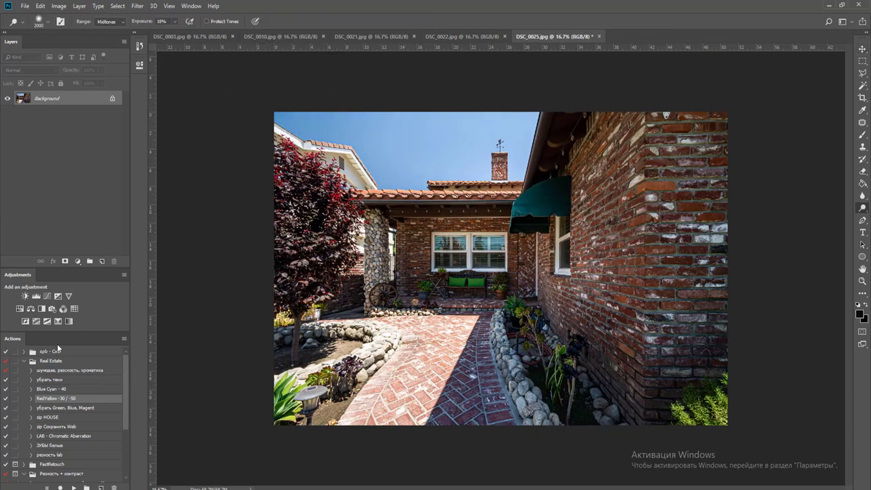
left_click(45, 297)
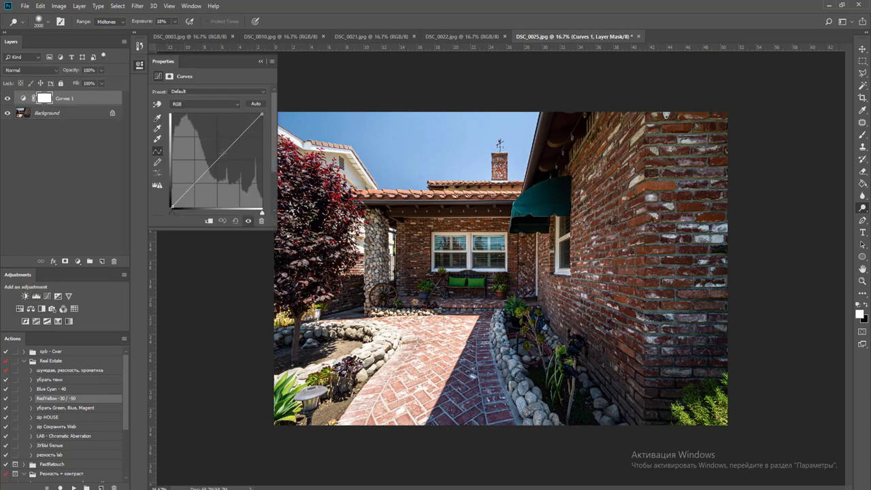
left_click_drag(220, 157, 215, 156)
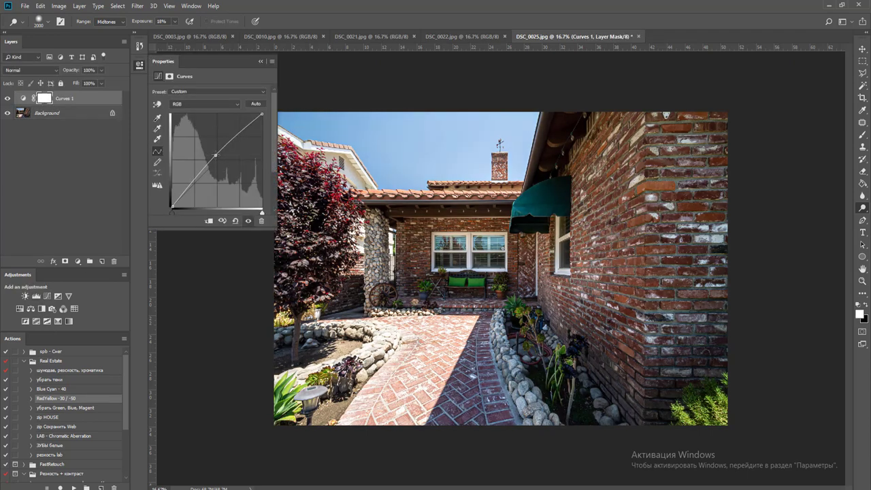
- Merge the Curves layer of DSC_0025.jpg into the background, then save and close the photo as a JPEG
key("ctrl+e")
key("ctrl+s")
key("Return")
key("ctrl+w")
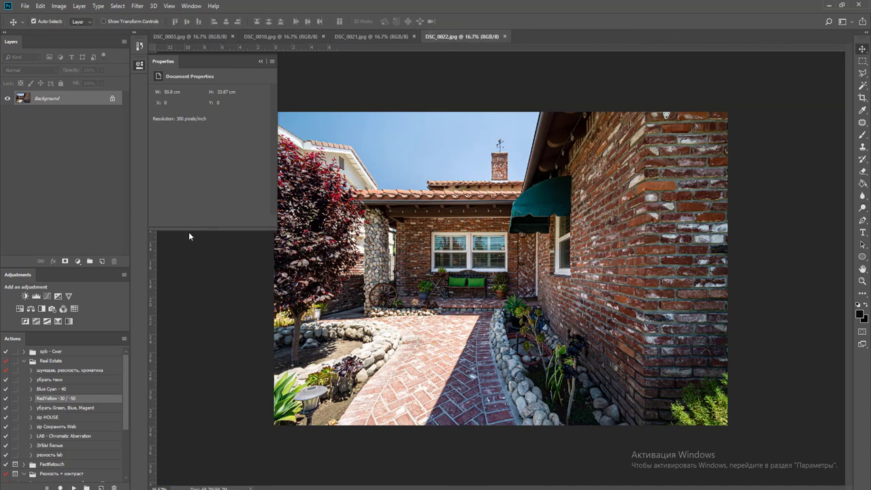
- Adjust DSC_0022.jpg with a merged Curves layer and lighten its darker sky with a 2000 px Dodge brush
left_click(36, 296)
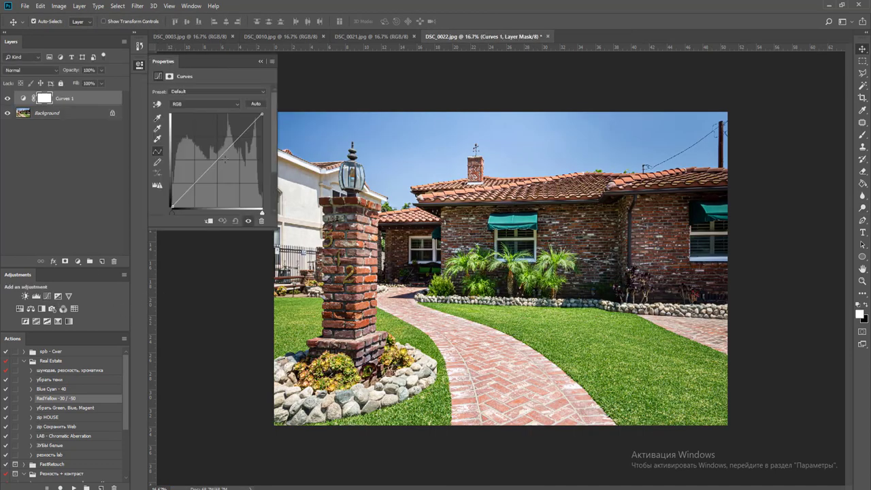
left_click(219, 159)
key("ctrl+e")
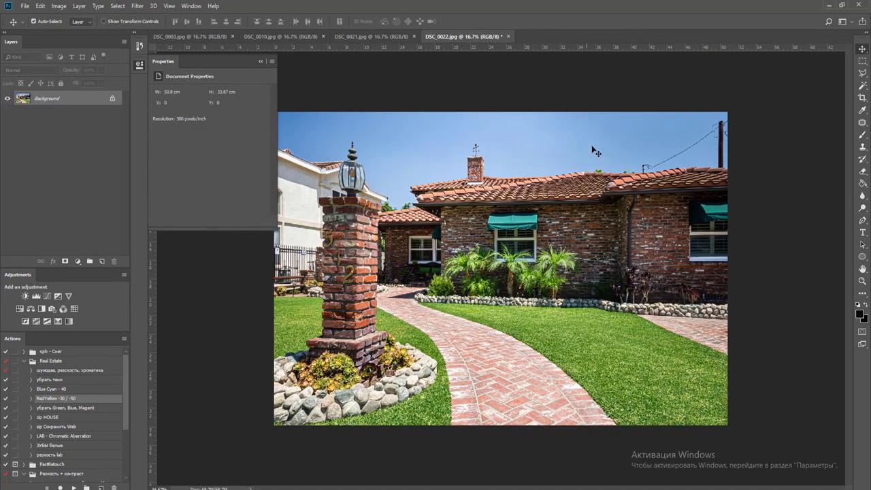
key("o")
left_click(774, 100)
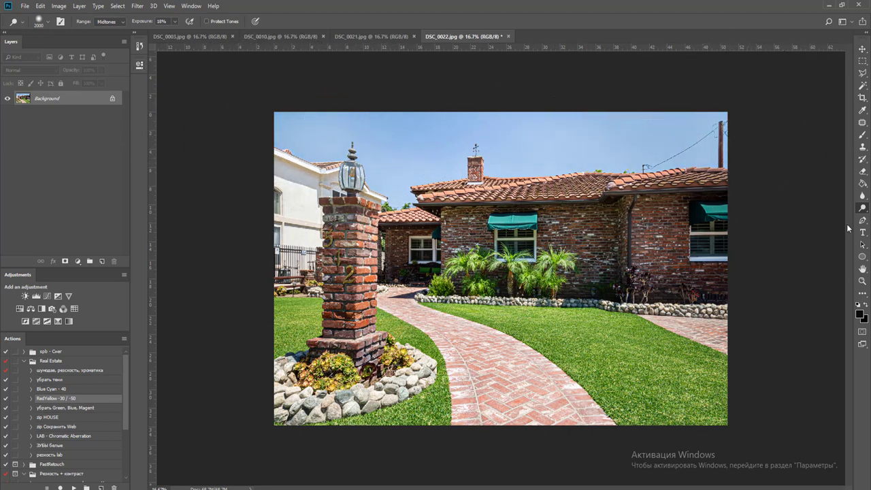
- Save the brick pillar photo DSC_0022.jpg as a JPEG and close it
key("ctrl+w")
key("Return")
key("Return")
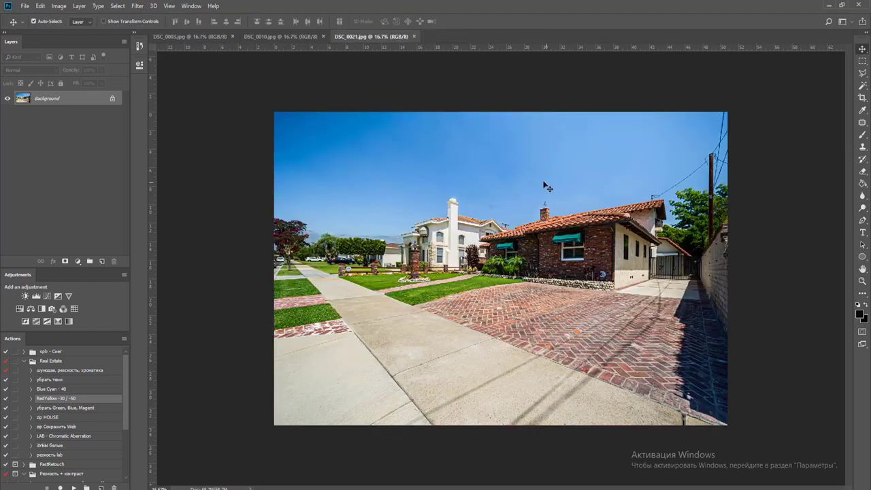
- Lighten the darker sky of DSC_0021.jpg with a large Midtones Dodge brush at 18% exposure and duplicate the background layer
key("o")
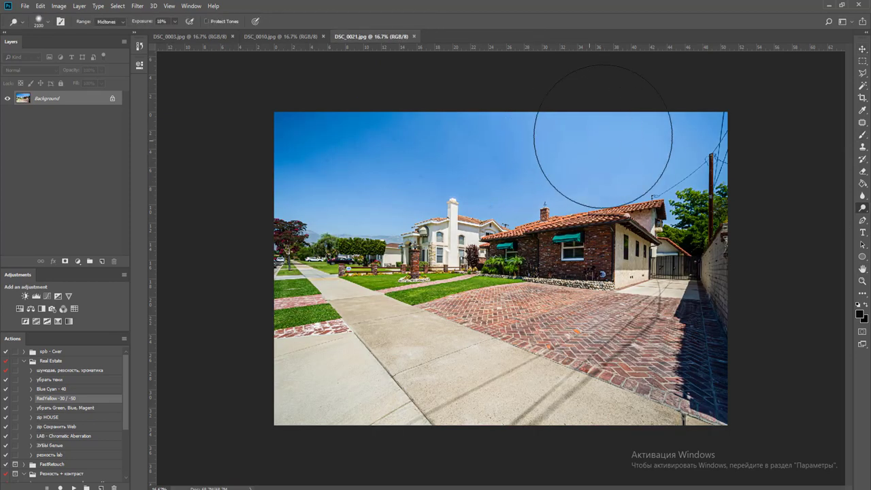
left_click_drag(313, 158, 402, 153)
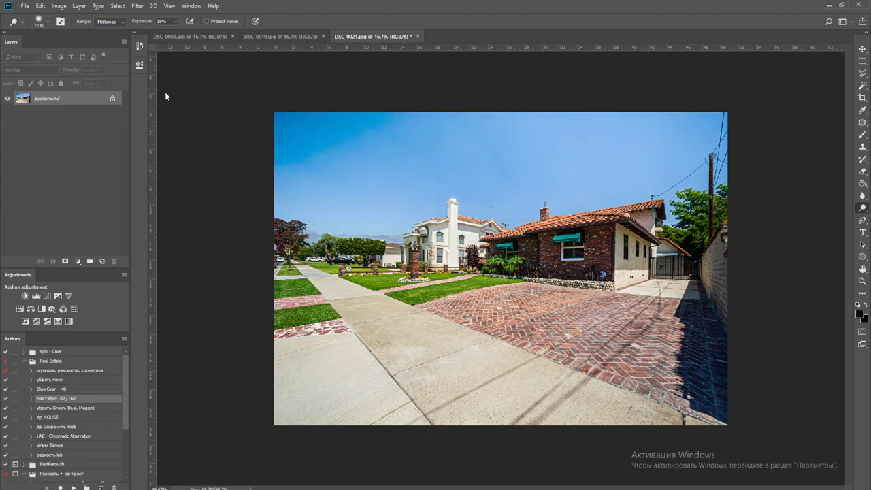
key("ctrl+j")
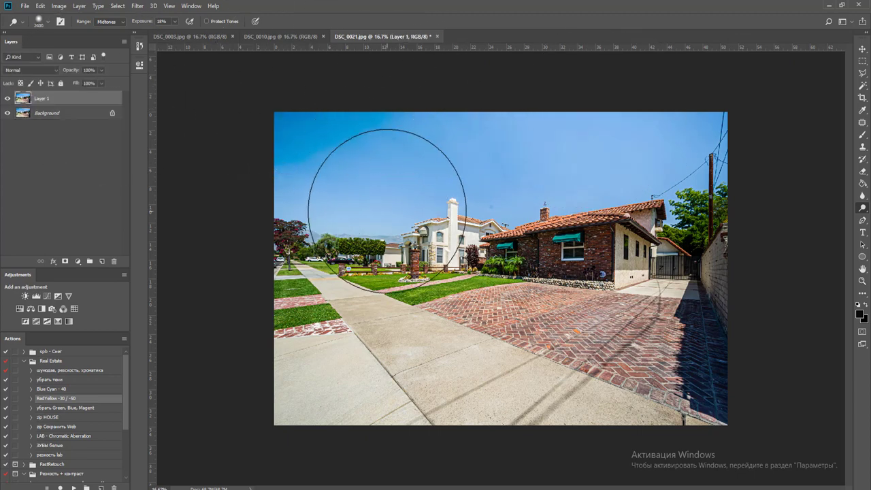
- Select the entire sky on the duplicated layer with the Magic Wand at tolerance 12, adding the remaining darker and horizon areas
key("w")
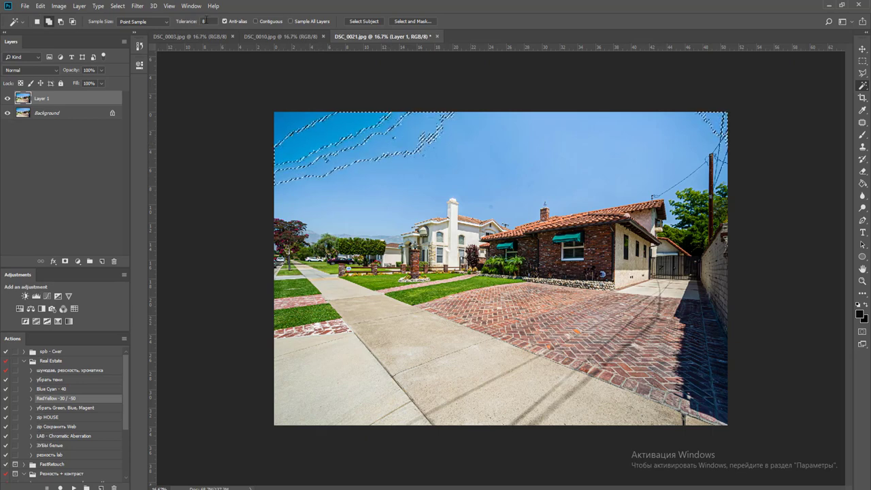
type("12")
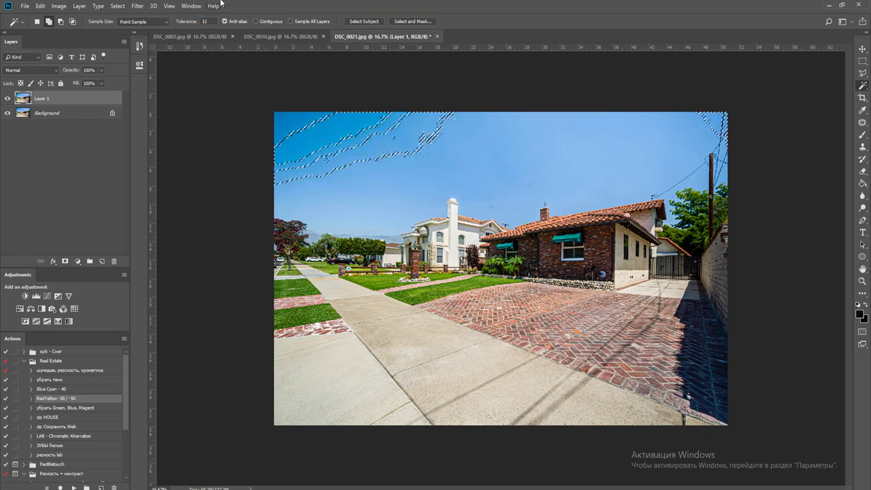
left_click(504, 133, "shift")
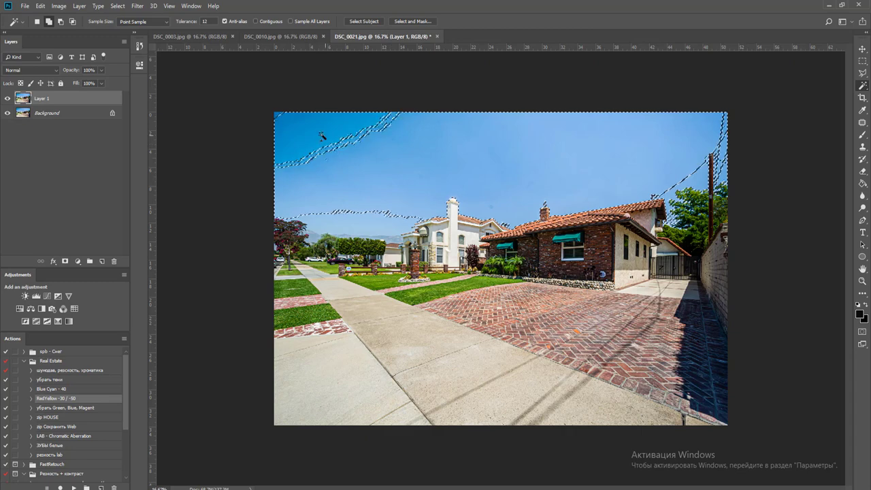
left_click(369, 227)
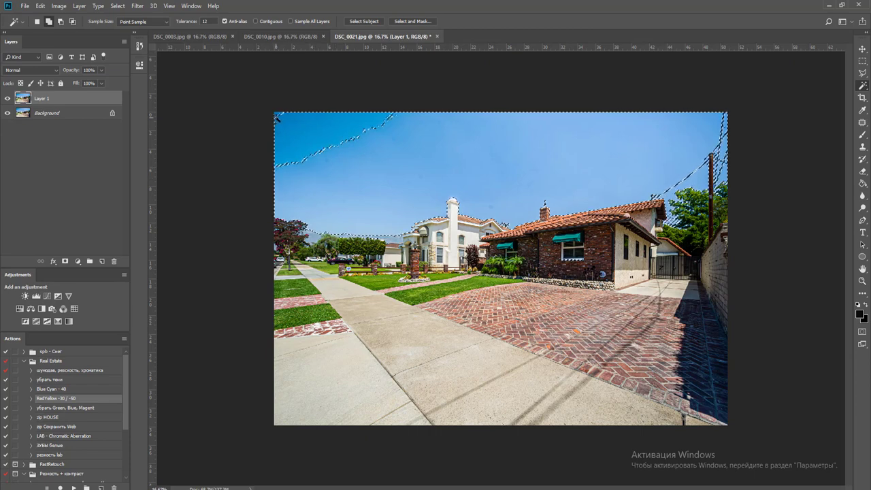
key("ctrl+0")
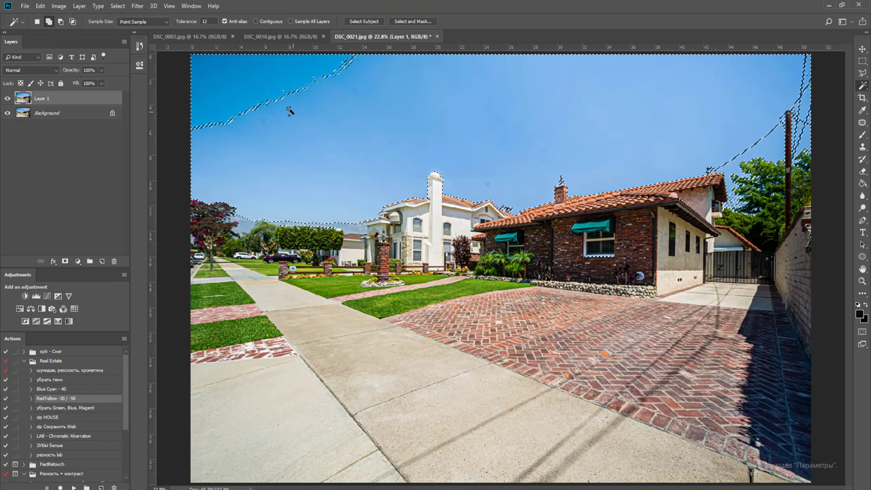
left_click(283, 100, "shift")
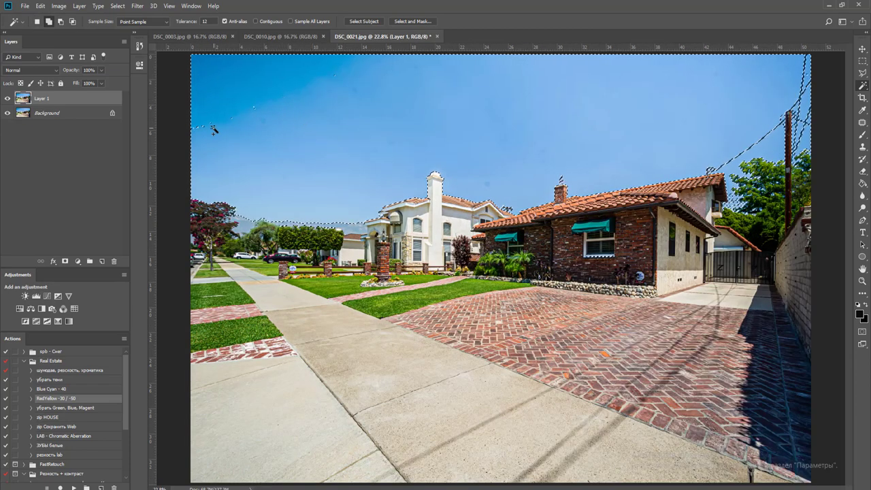
- Mask the selected sky out of the duplicated layer and make the background the active layer
left_click(65, 261)
left_click(64, 114)
key("v")
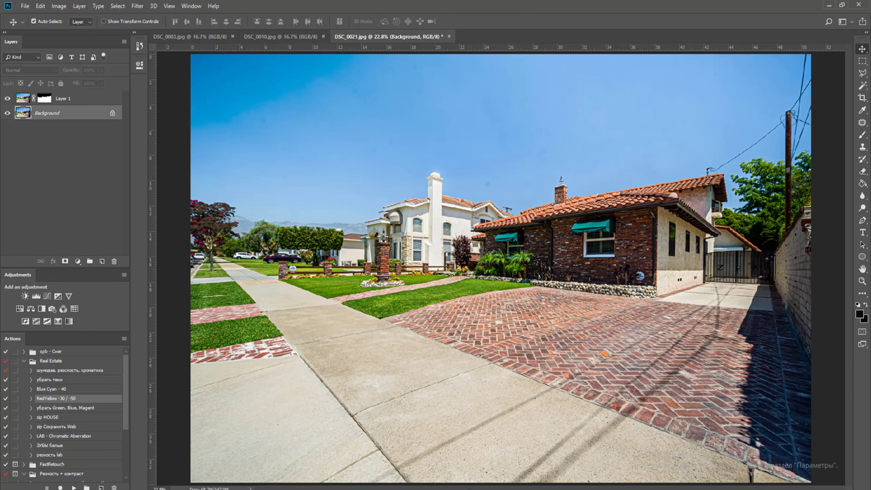
- Place sky_003.jpg from Total Commander between the background and the masked layer, moving it straight up to cover the whole sky
key("alt+Tab")
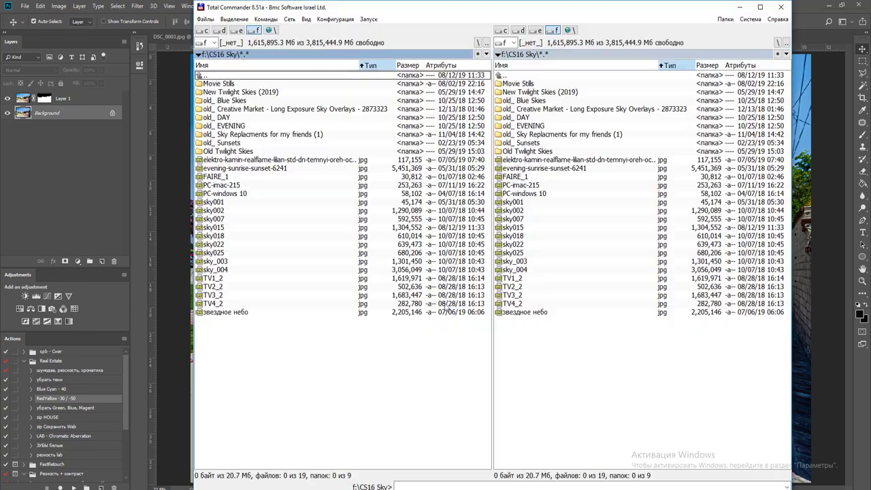
left_click(511, 262)
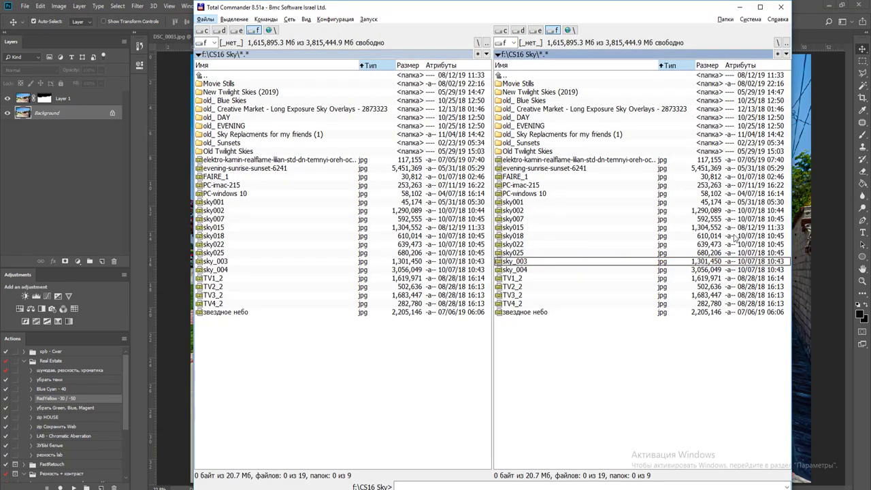
left_click_drag(525, 261, 806, 247)
key("Return")
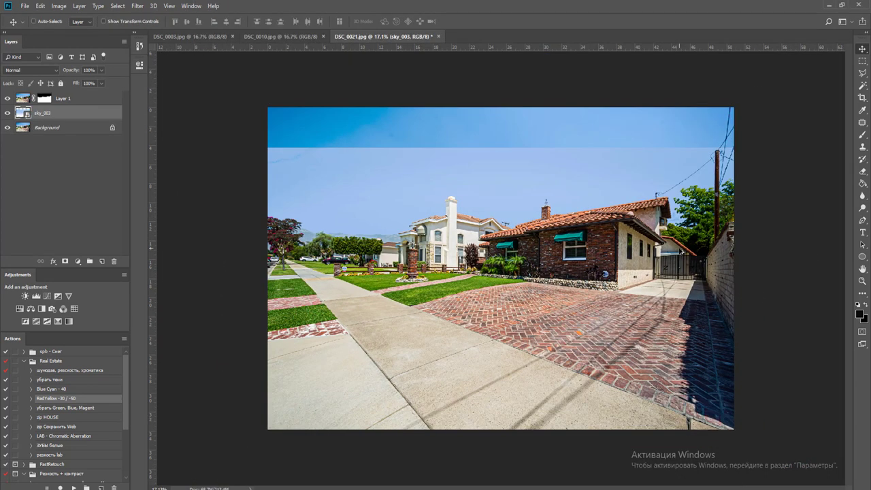
key("ctrl+t")
left_click_drag(617, 260, 616, 169)
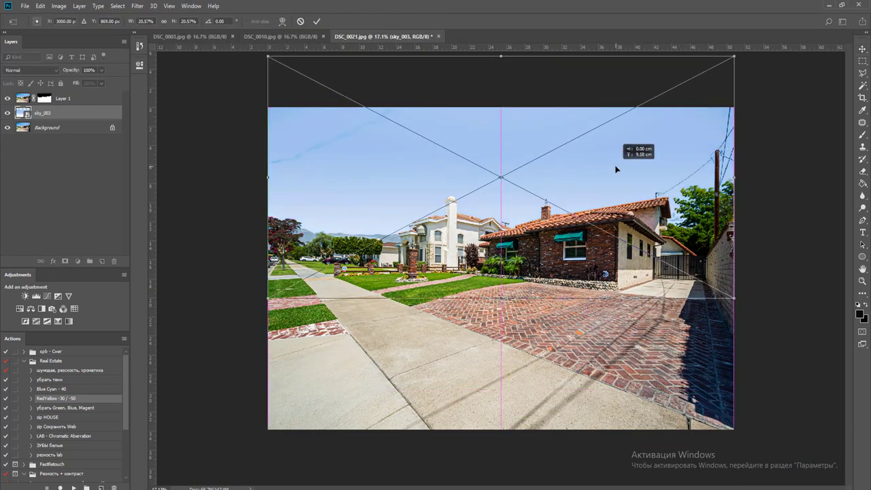
key("Return")
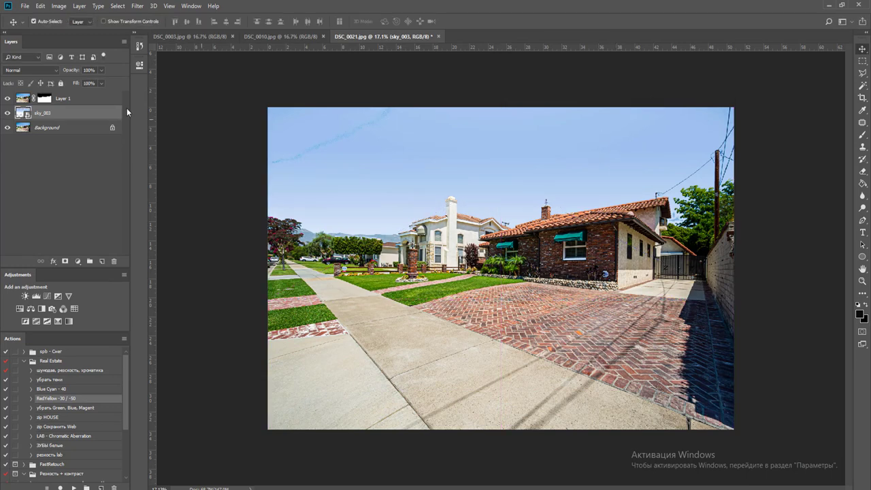
- Paint black on the Layer 1 mask with a 1500 px brush to remove the leftover streak in the sky
left_click(39, 101)
key("b")
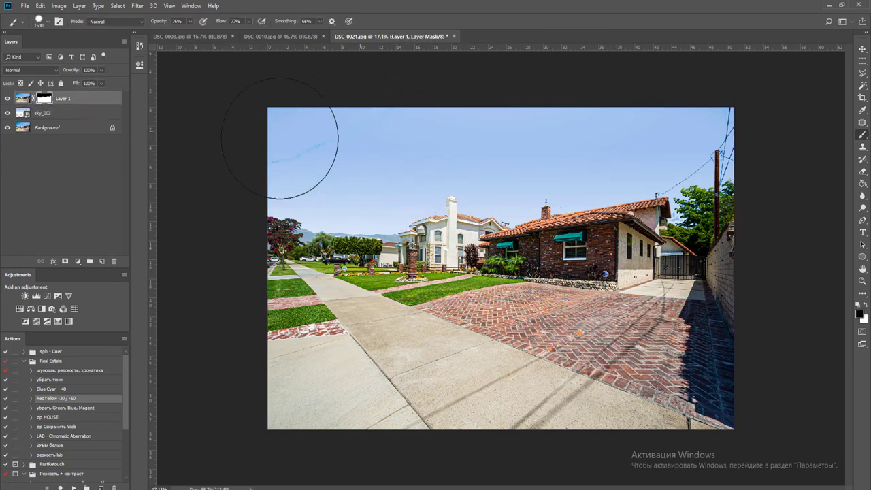
key("v")
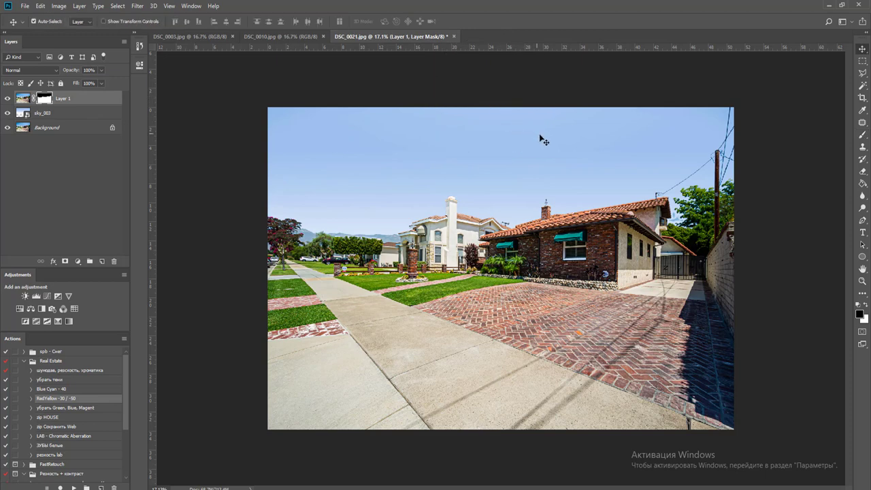
- Merge all layers of DSC_0021.jpg, then save and close it as a JPEG
key("ctrl+shift+e")
key("ctrl+w")
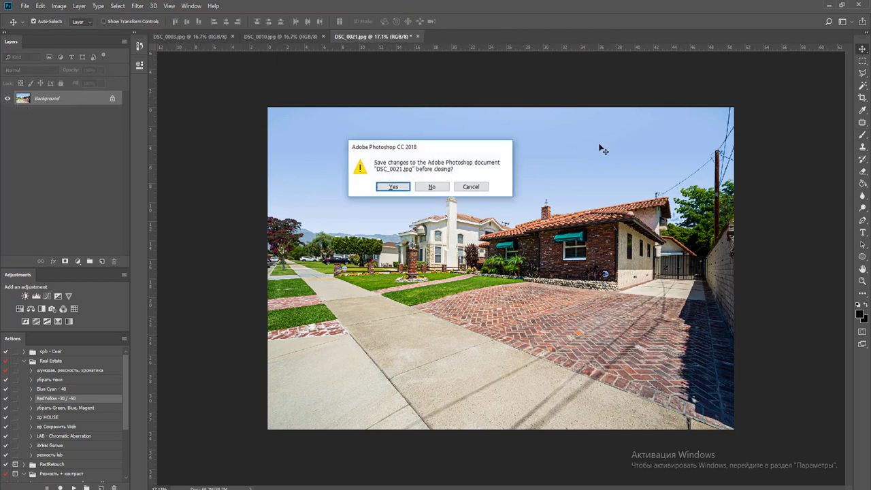
key("Return")
key("Return")
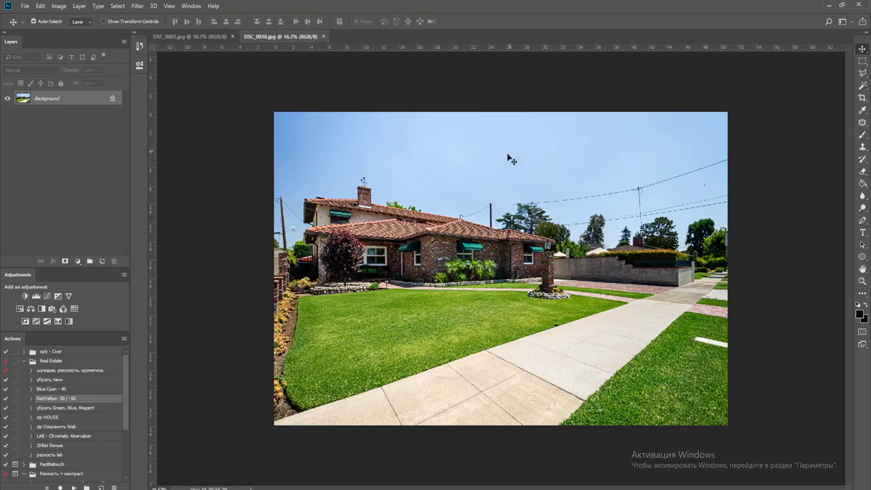
- Duplicate the background of DSC_0010.jpg and select the whole sky with the Magic Wand at tolerance 12
key("ctrl+j")
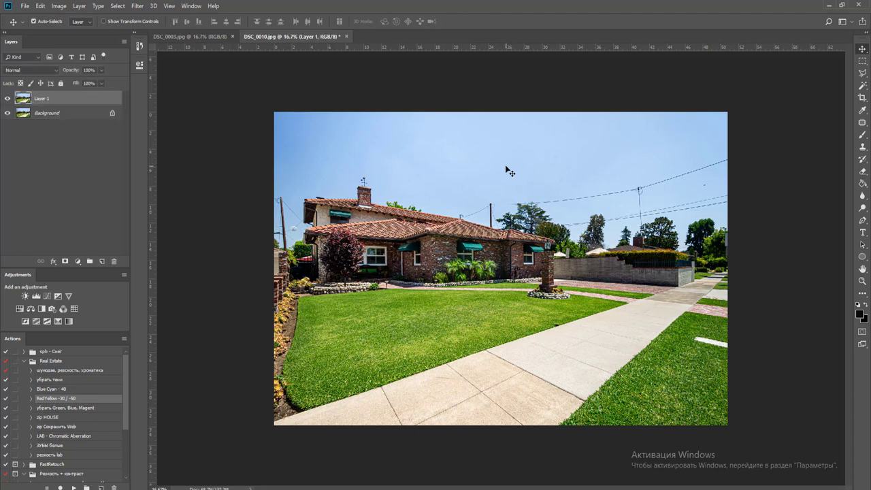
key("w")
left_click(359, 144)
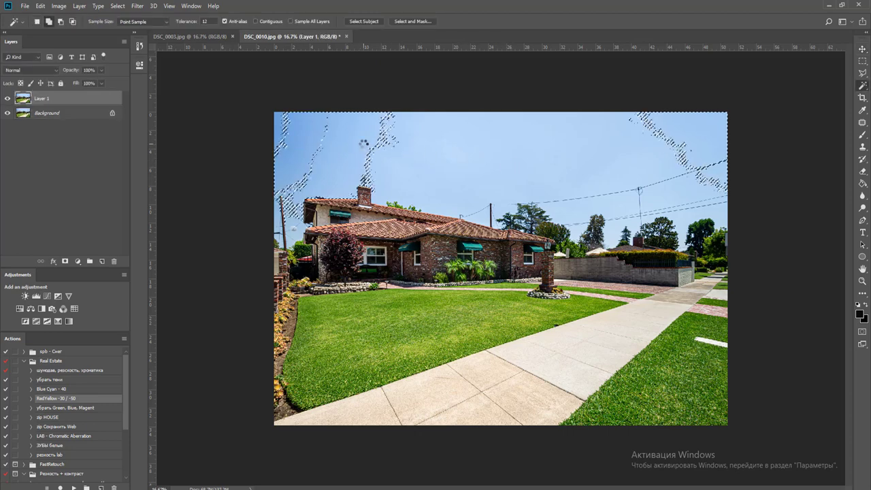
left_click(286, 128, "shift")
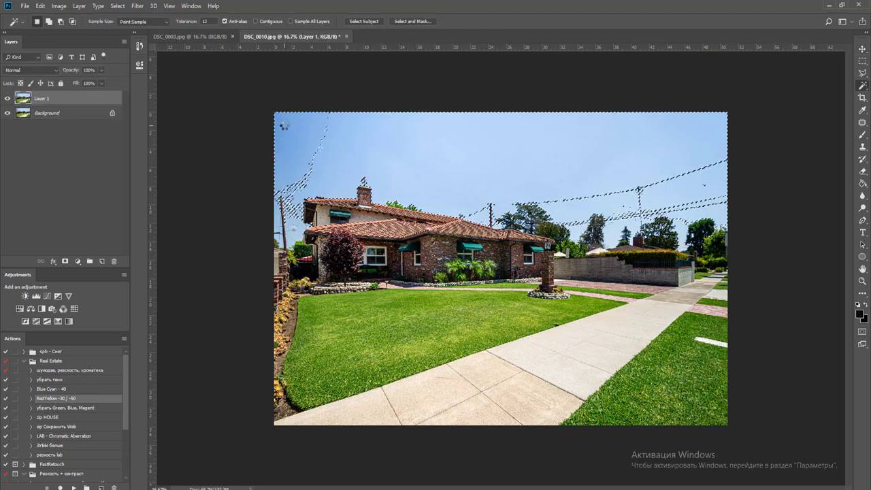
left_click(299, 184, "shift")
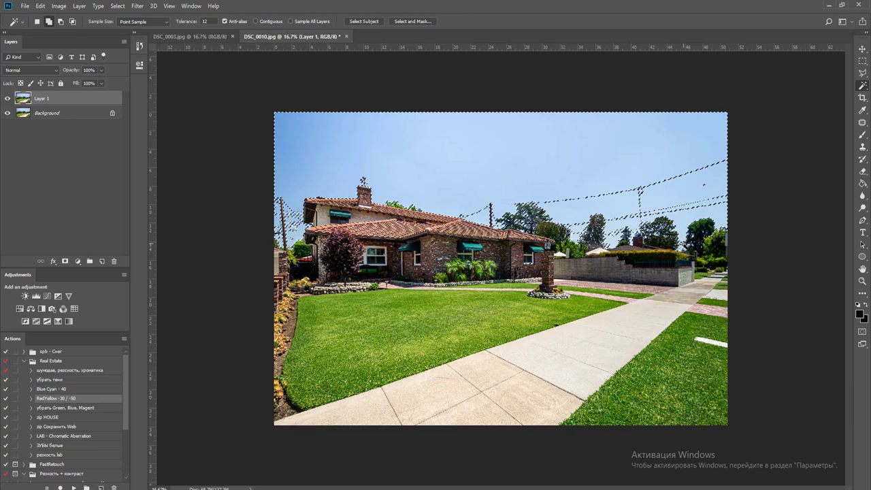
- Check the sky selection around the wires and trees, then mask the sky out of the duplicated layer
scroll(299, 232, "up", 10)
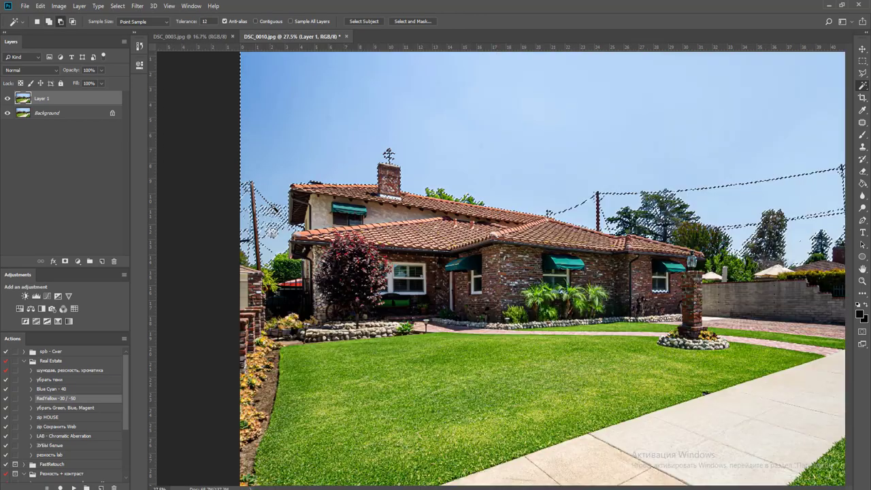
scroll(236, 238, "down", 8)
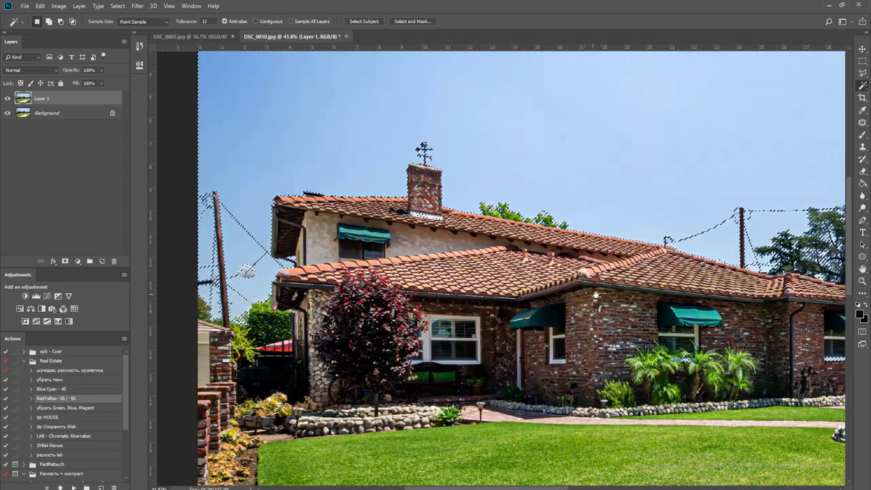
left_click_drag(596, 295, 87, 262)
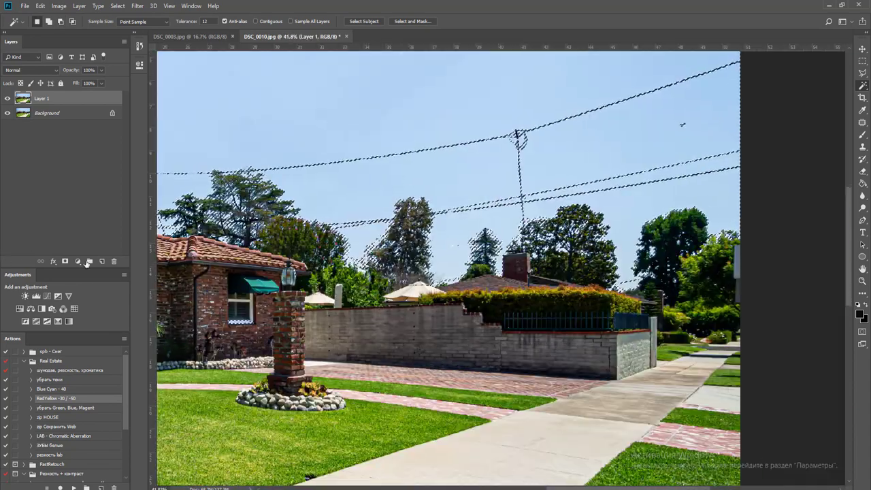
key("ctrl+0")
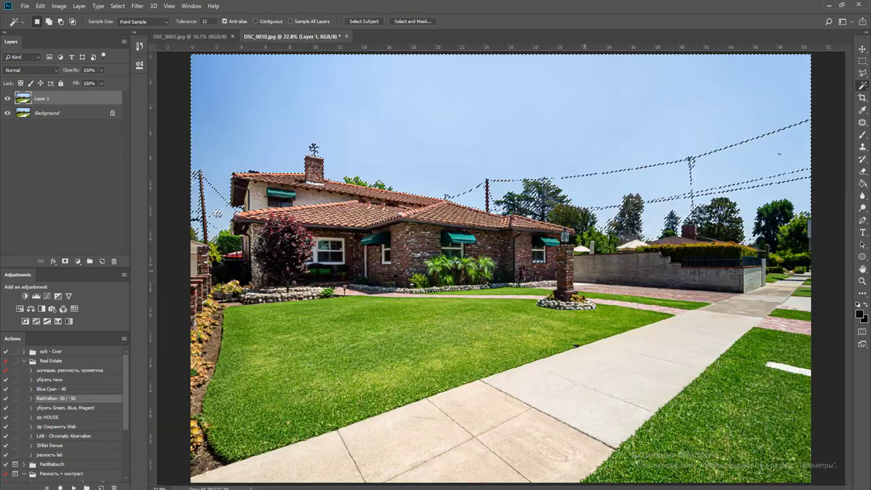
left_click(64, 261)
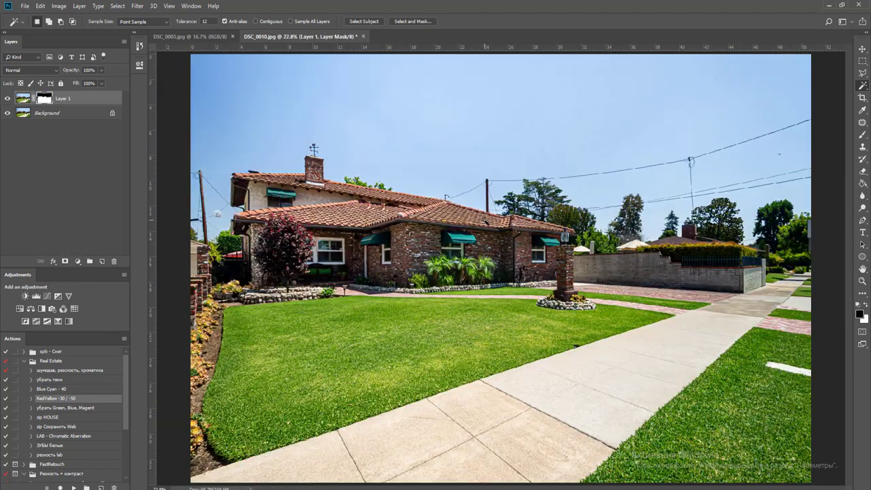
key("v")
scroll(488, 223, "down", 2)
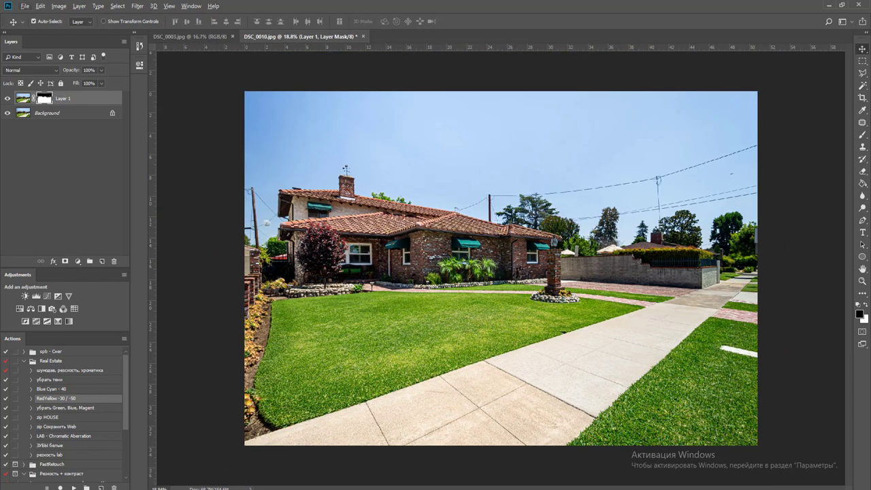
- Place sky_003.jpg from Total Commander into DSC_0010.jpg and move it beneath the masked house layer
key("alt+Tab")
left_click_drag(521, 263, 599, 135)
key("Return")
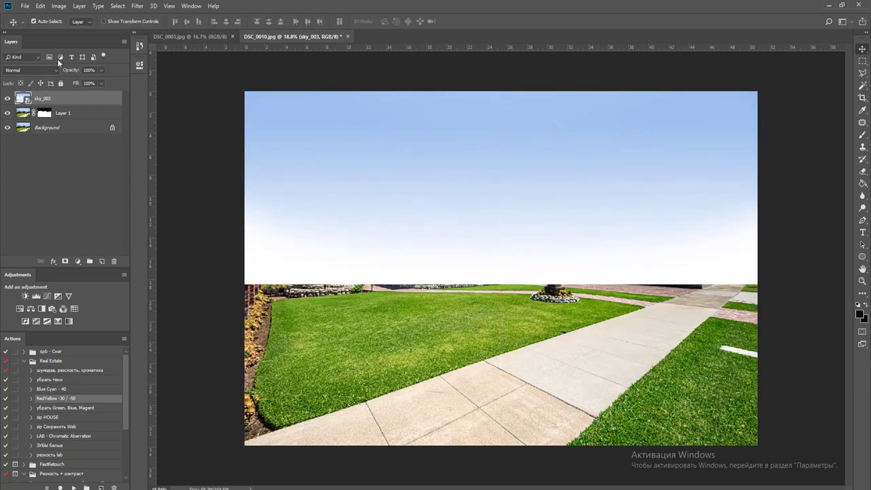
left_click_drag(69, 107, 68, 117)
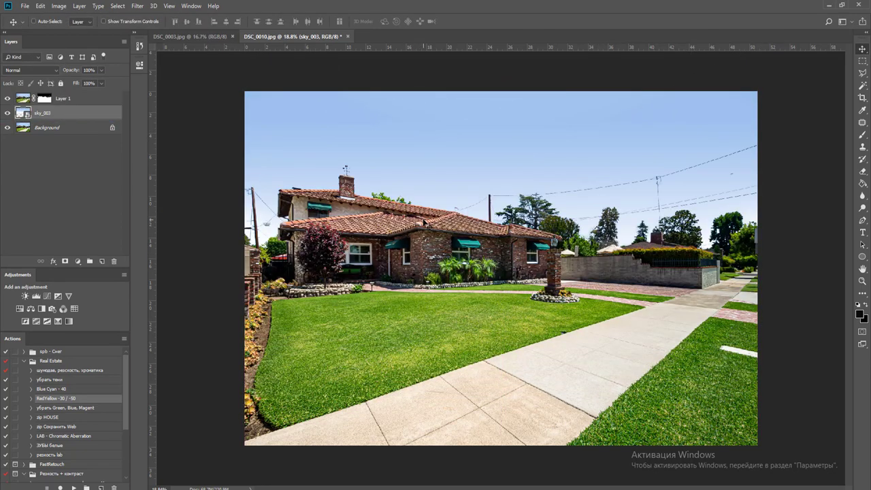
- Try shifting sky_003 about 0.9 cm to the right and merging the layers, then cancel closing and undo the merge
key("ctrl+t")
left_click_drag(682, 212, 691, 212)
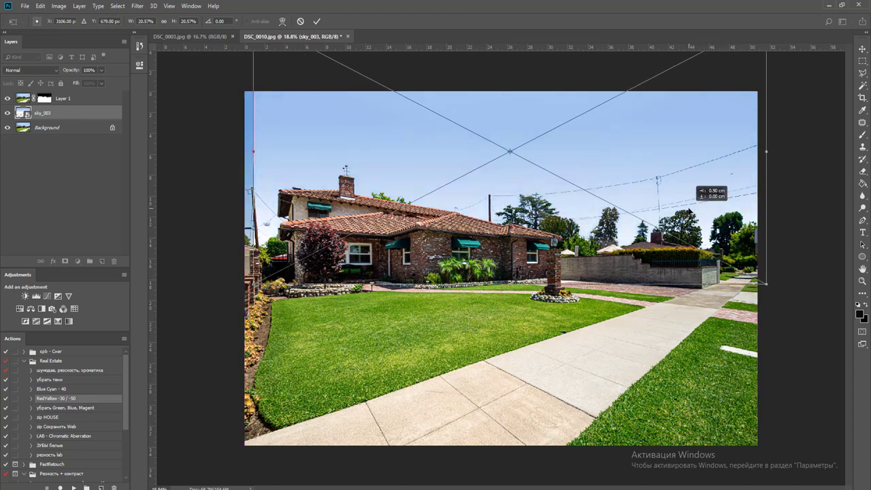
key("Return")
key("ctrl+shift+e")
key("ctrl+w")
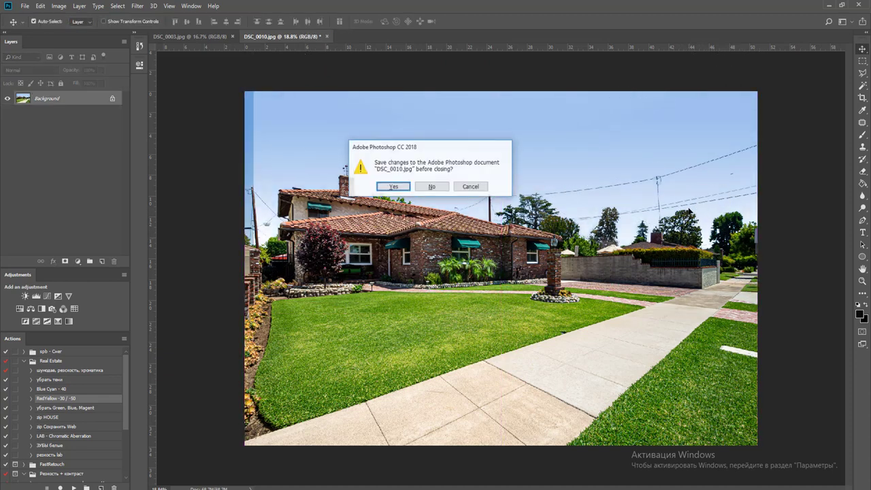
key("Escape")
key("ctrl+z")
- Reposition sky_003 horizontally to X 3000 px so that it spans the full width of the photo
key("ctrl+t")
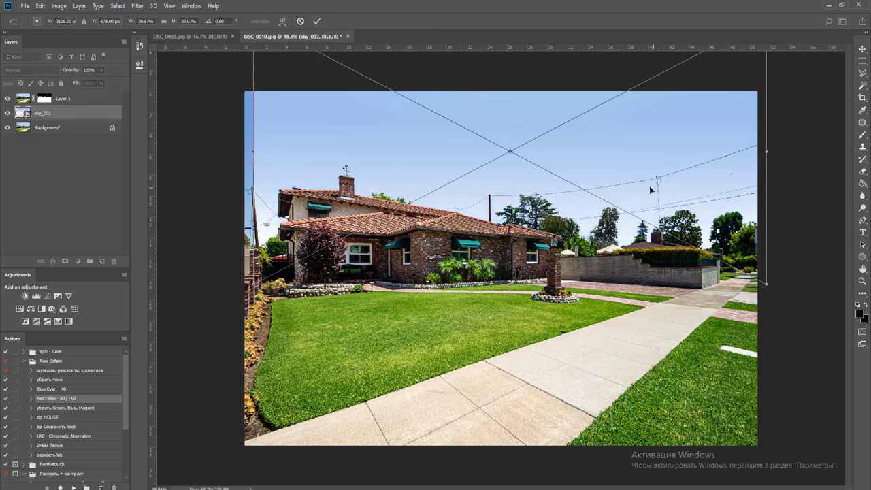
left_click_drag(654, 185, 653, 182)
key("Return")
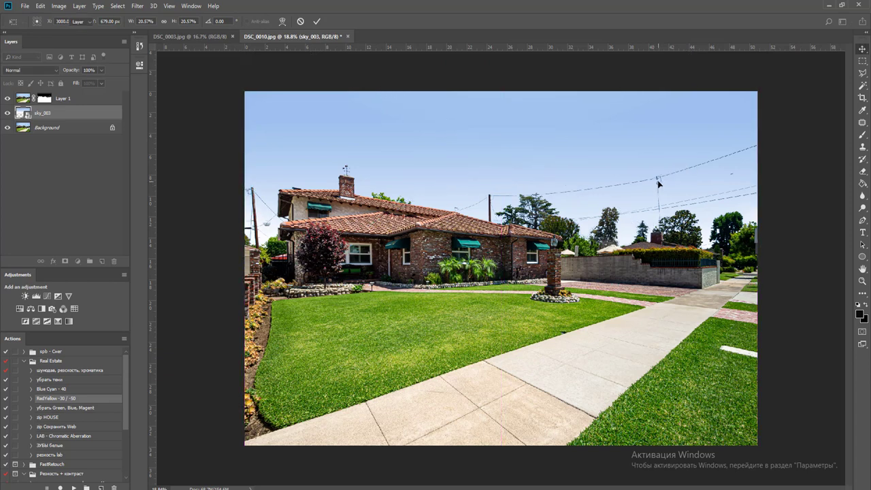
- Merge all visible layers of DSC_0010.jpg, save the JPEG with the offered quality options and close the photo
key("ctrl+shift+e")
key("ctrl+s")
key("Return")
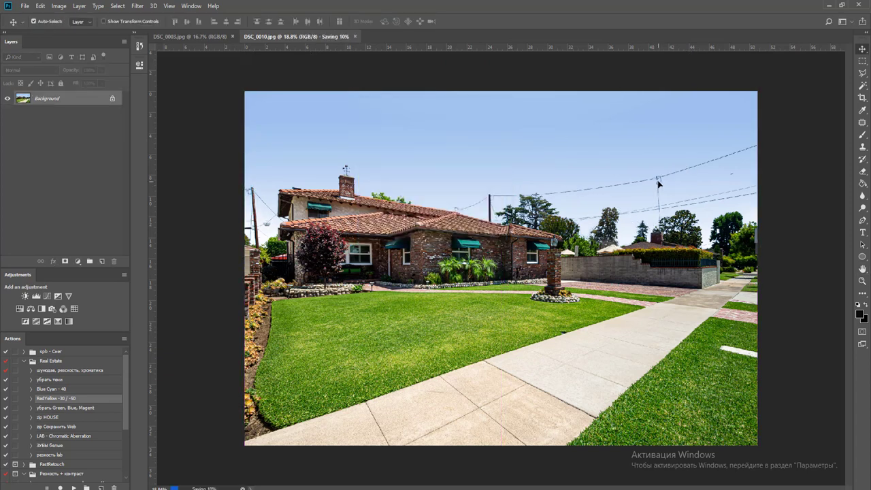
key("ctrl+w")
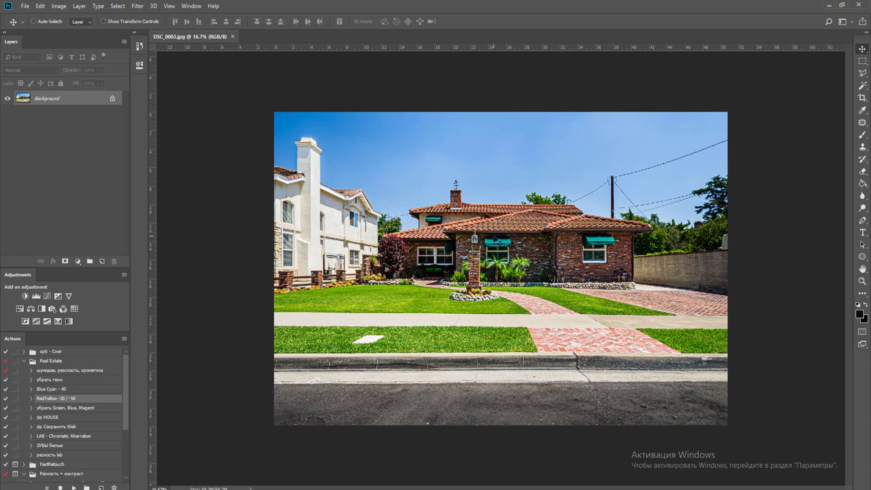
- Duplicate the DSC_0003.jpg background layer and select the blue sky across the whole photo with the Magic Wand
key("ctrl+j")
key("w")
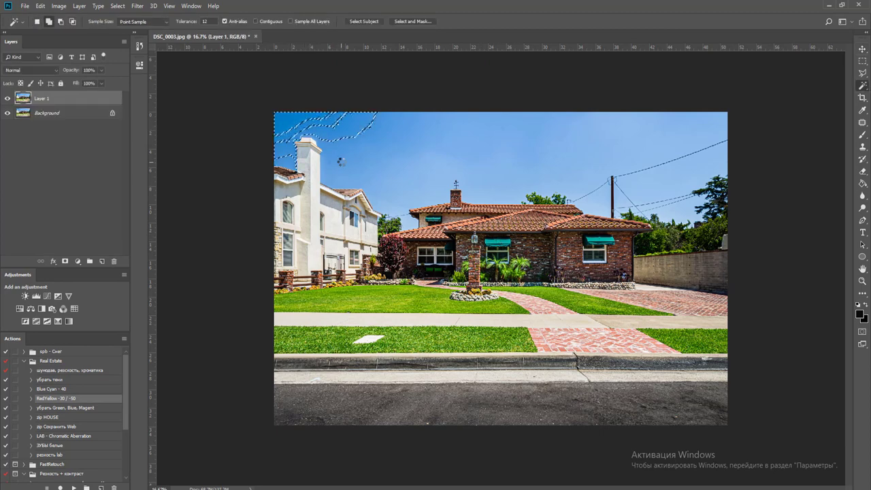
left_click(289, 118, "shift")
left_click(331, 124)
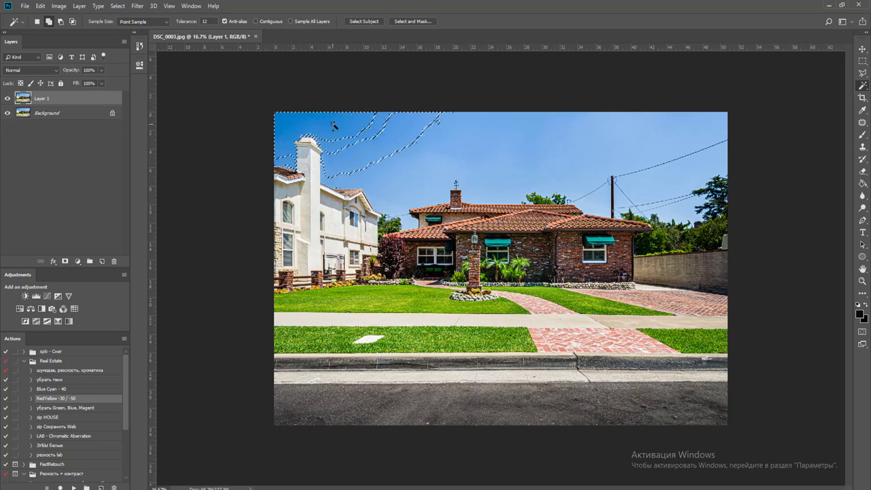
left_click(354, 134)
left_click(380, 147)
left_click(393, 155)
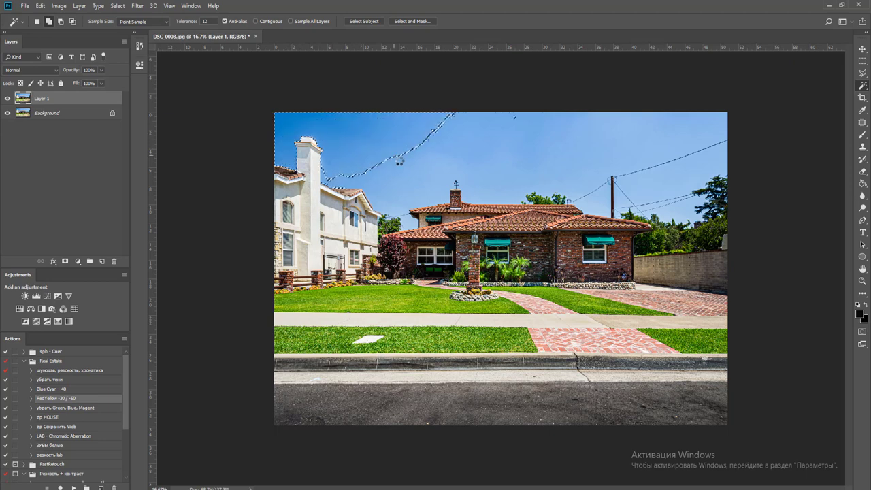
left_click(408, 193, "shift")
left_click(476, 142, "shift")
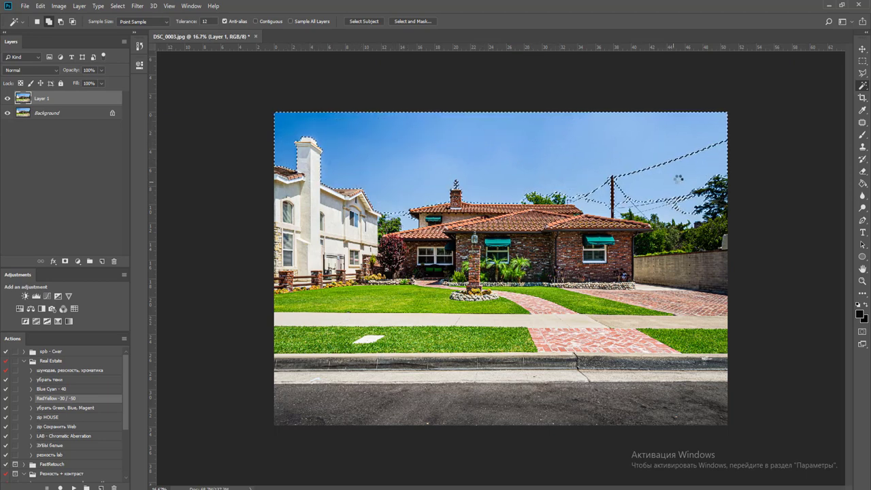
- Add the leftover sky patches between the utility wires and above the trees beside the brick house to the selection
scroll(701, 190, "up", 5)
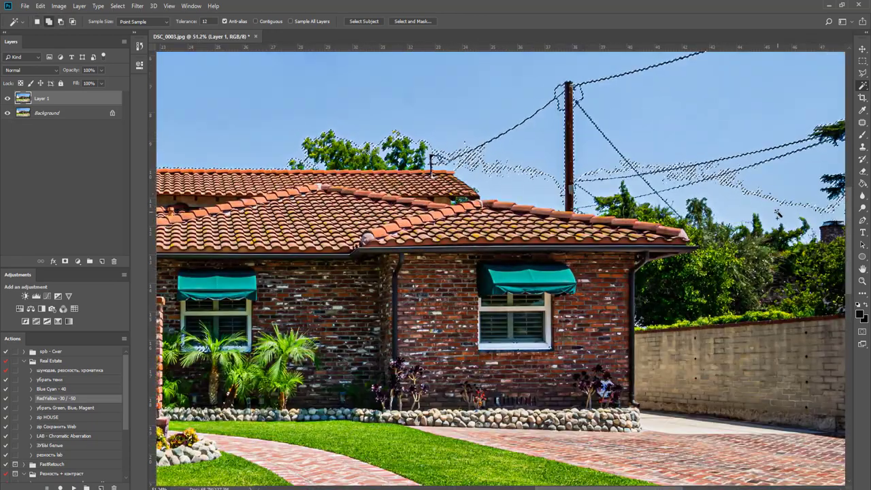
left_click(727, 204, "shift")
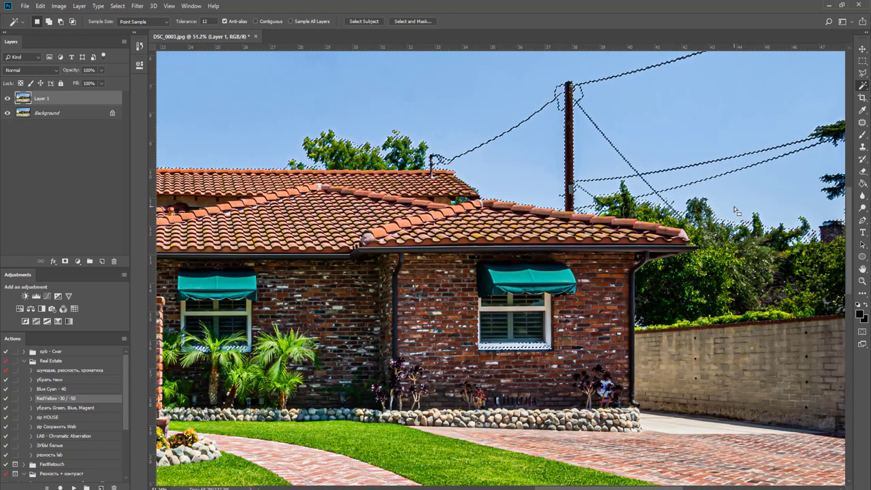
scroll(733, 208, "up", 5)
left_click(670, 266, "shift")
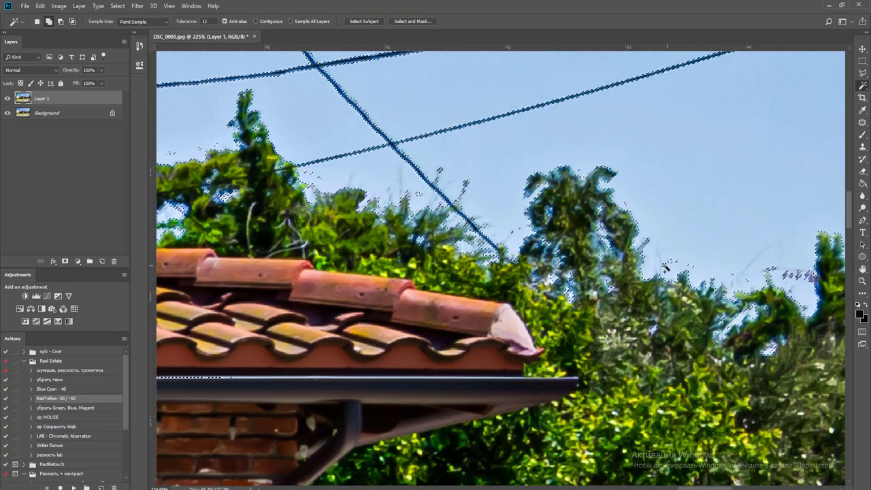
- Check the sky selection around the roofs and trees, then mask the sky out of the duplicated layer
key("ctrl+0")
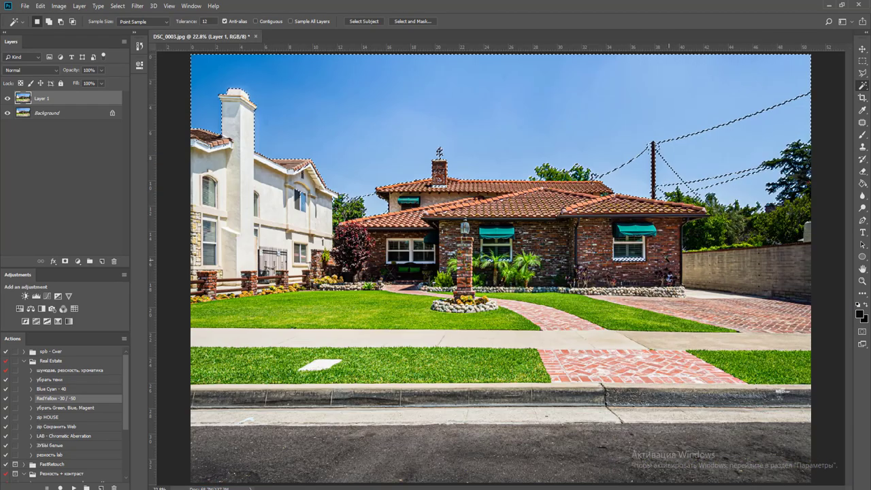
scroll(372, 216, "up", 5)
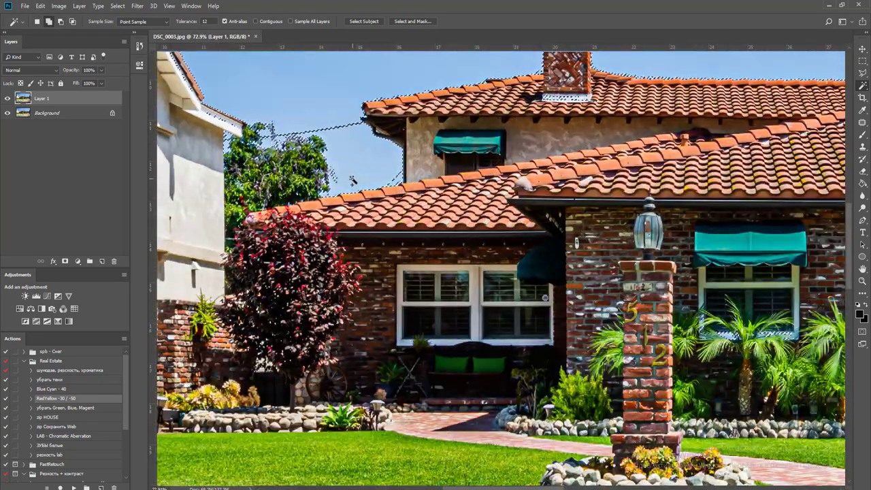
scroll(369, 189, "down", 4)
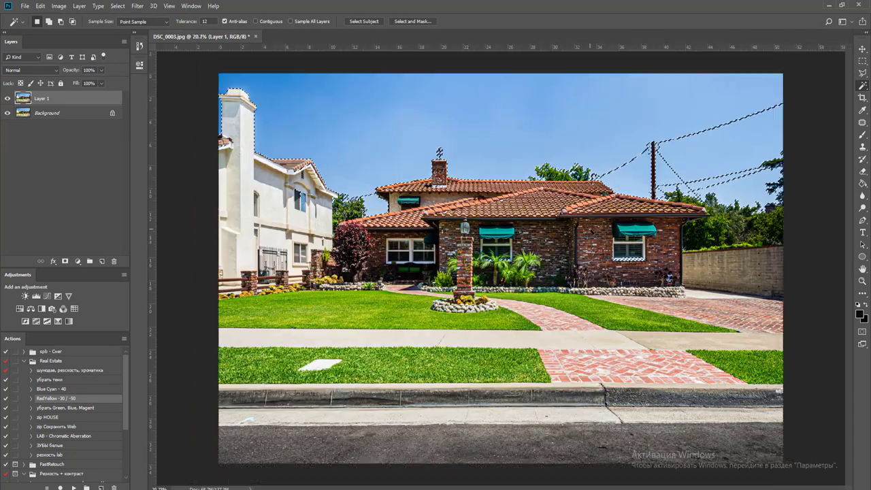
scroll(370, 189, "down", 1)
left_click(66, 261)
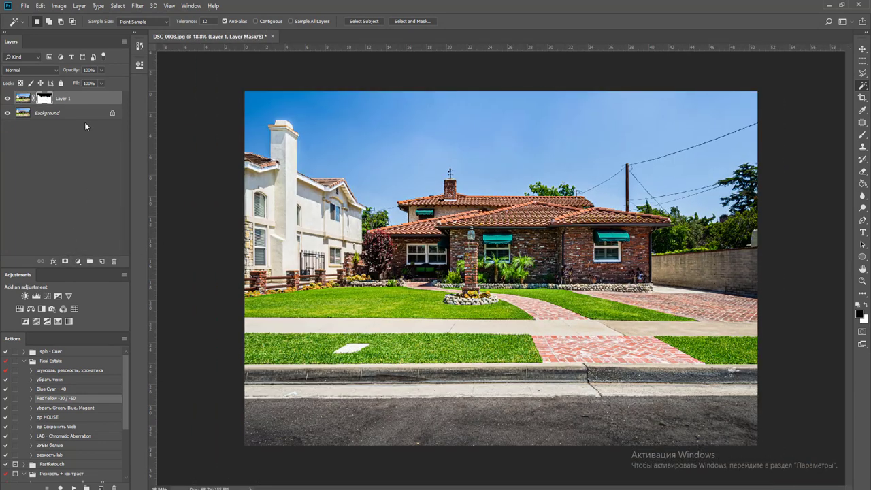
- Place sky_003.jpg from Total Commander between the background and the masked house layer, moving it up to fill the sky
left_click(82, 118)
key("v")
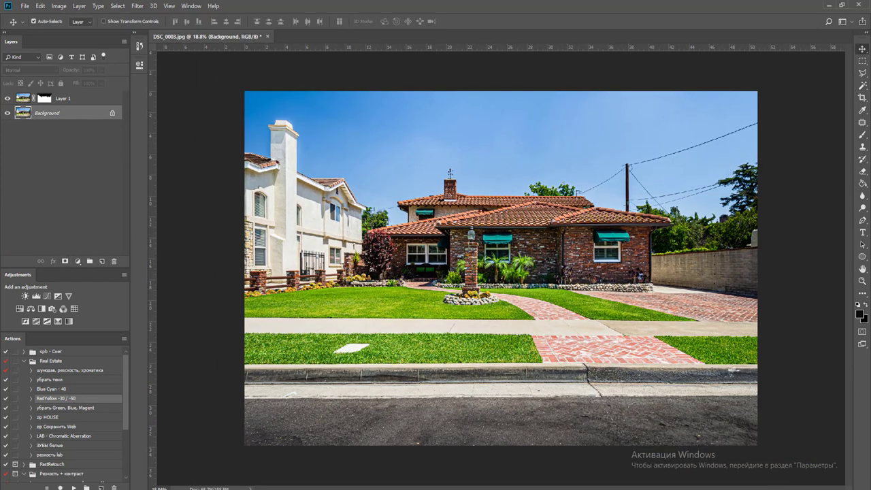
key("alt+Tab")
left_click_drag(527, 262, 815, 266)
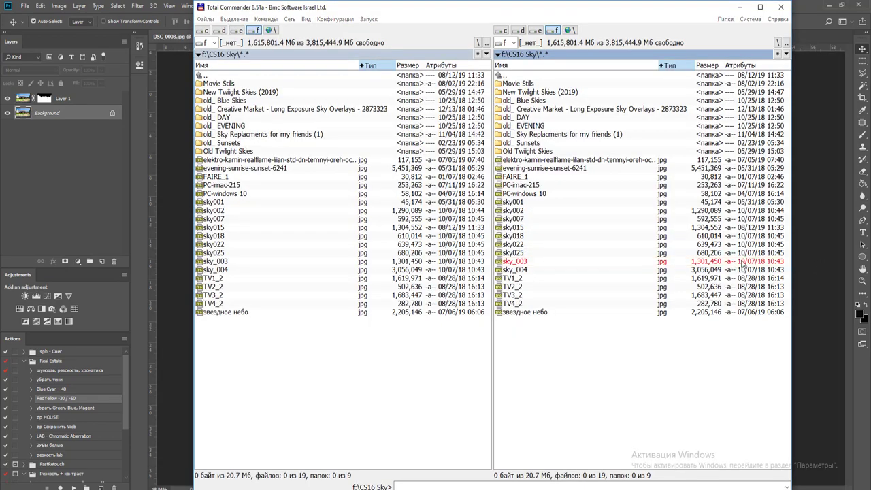
left_click_drag(618, 288, 617, 169)
key("Return")
- Merge all visible layers of DSC_0003.jpg and close the photo, saving the changes with the offered JPEG options
key("ctrl+shift+e")
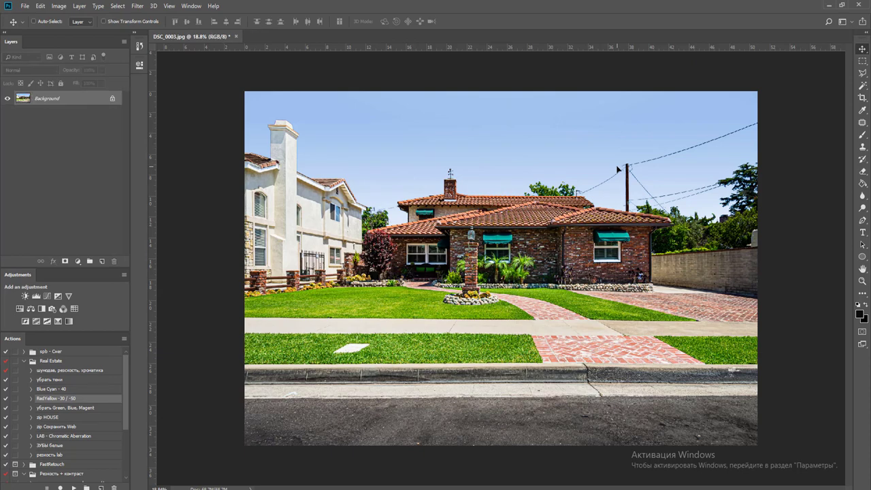
key("ctrl+w")
key("space")
key("Return")
key("Return")
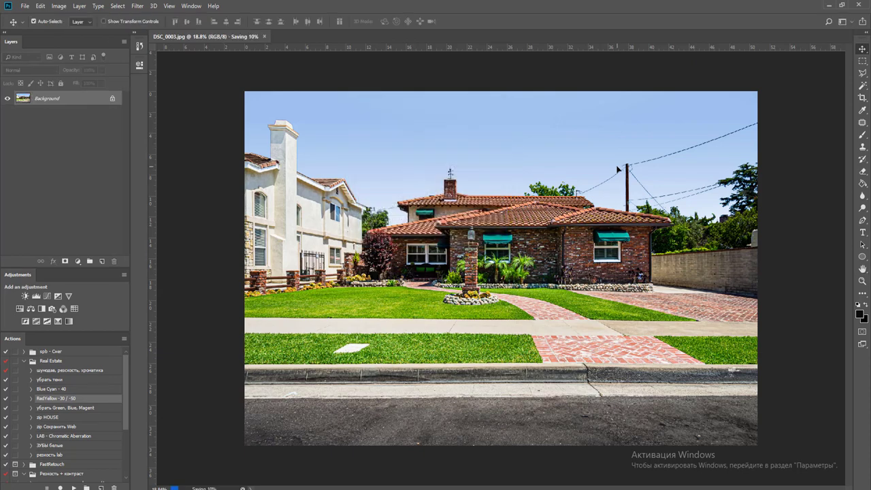